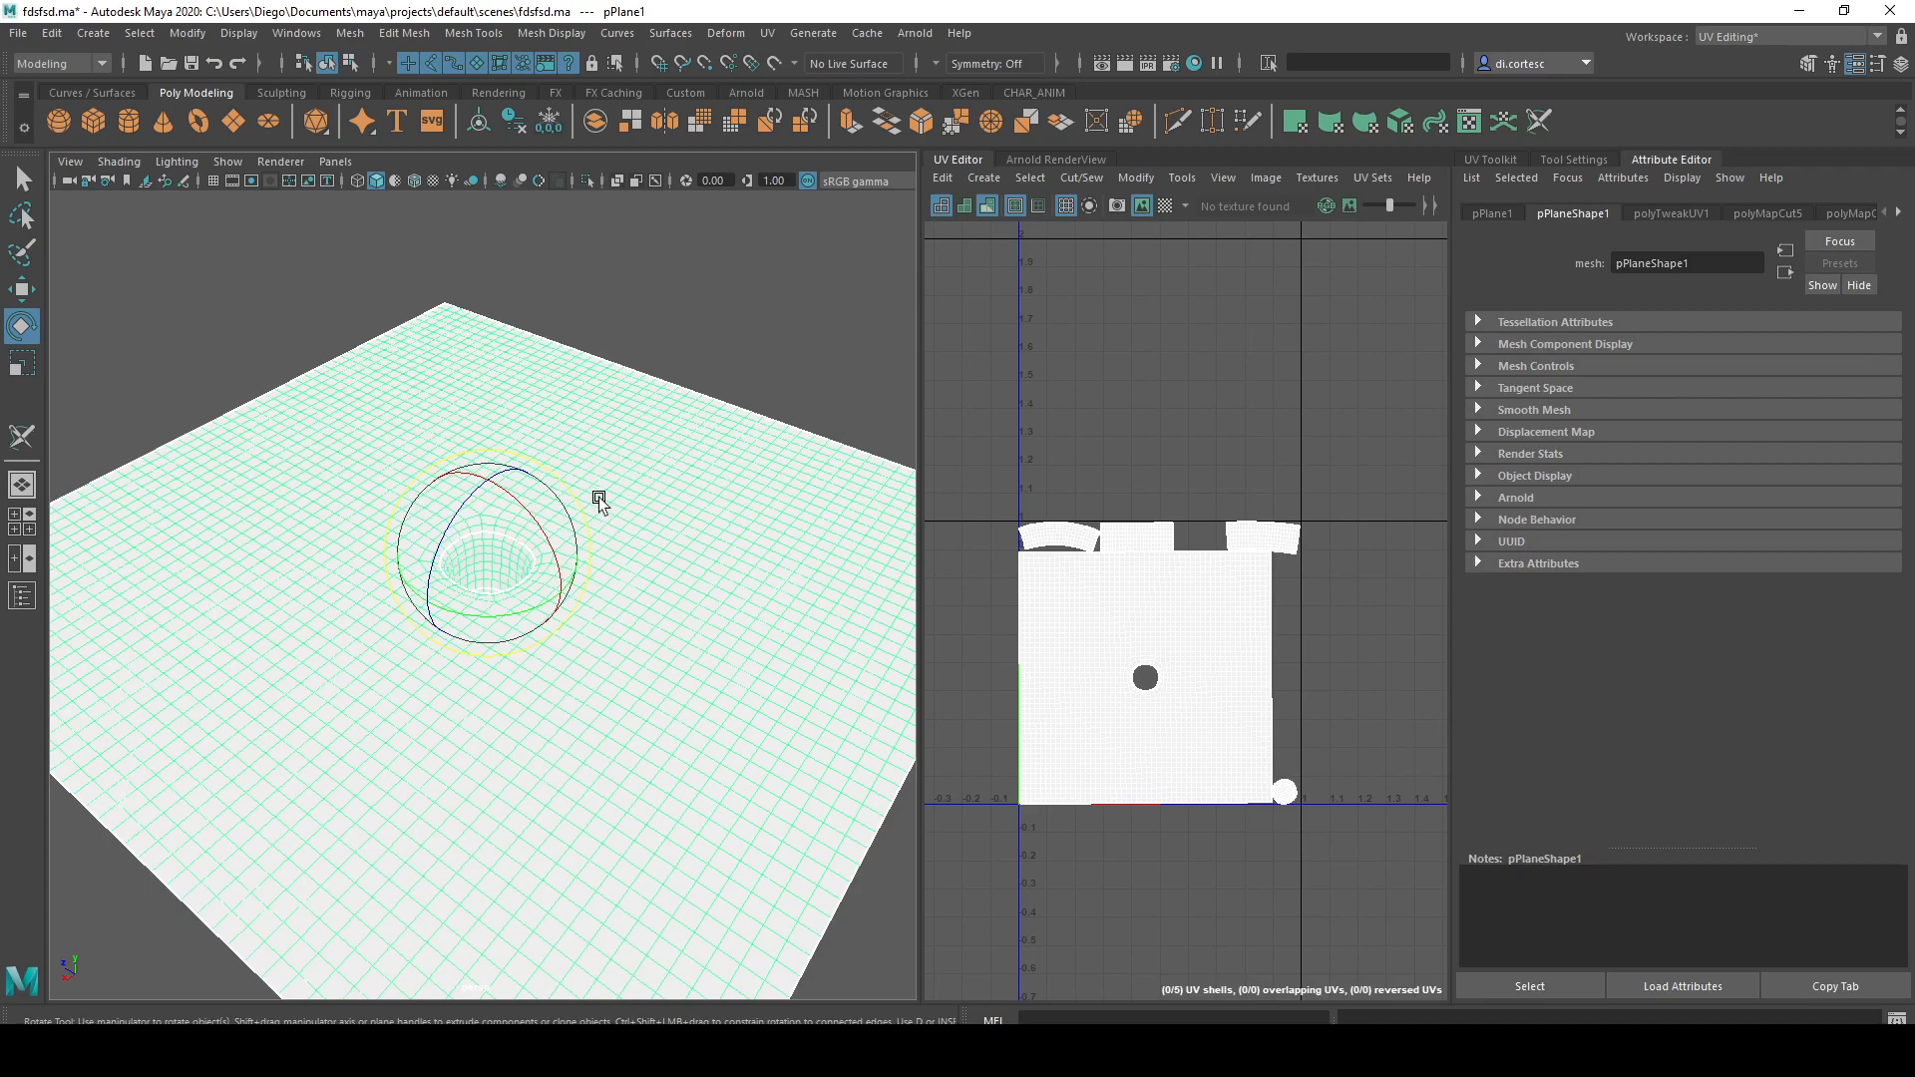
- Switch to the browser and browse the Rock category of materials on ambientCG
mouse_move(658, 1052)
click(698, 973)
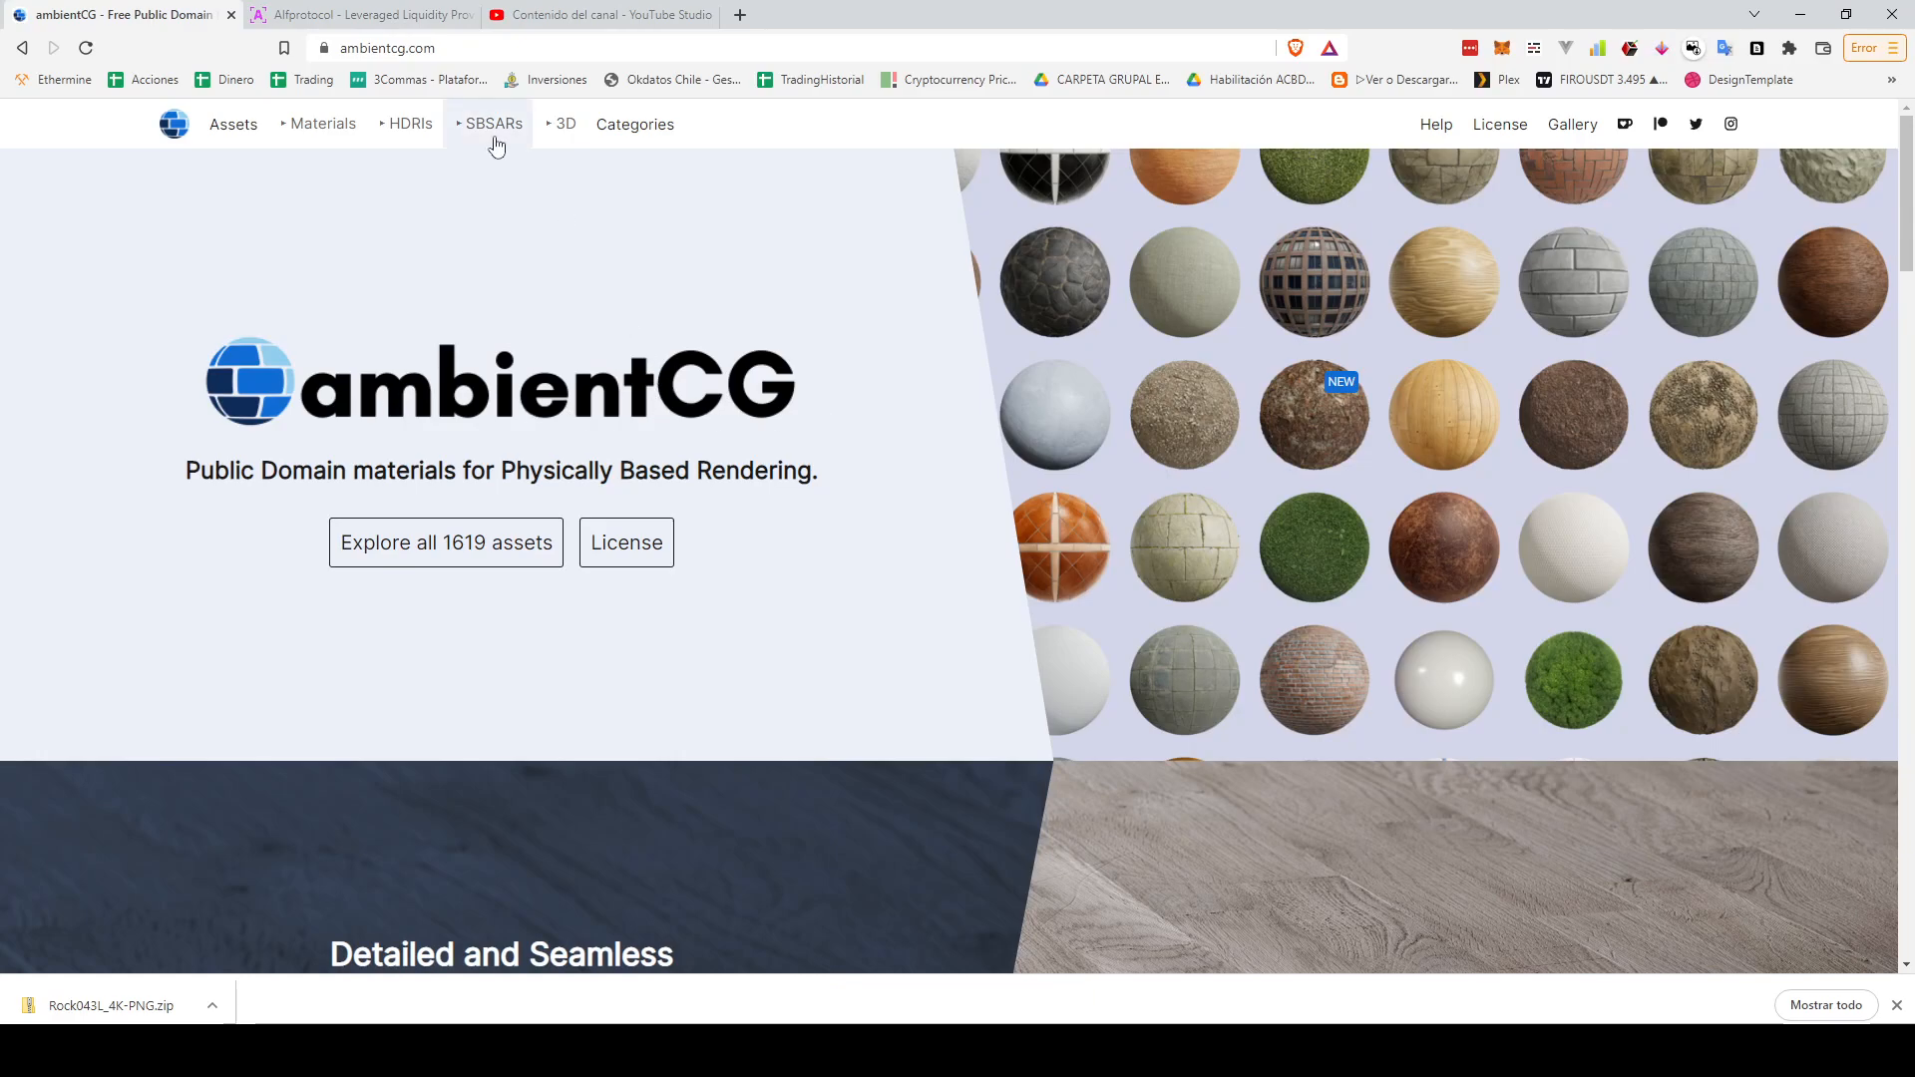
click(632, 124)
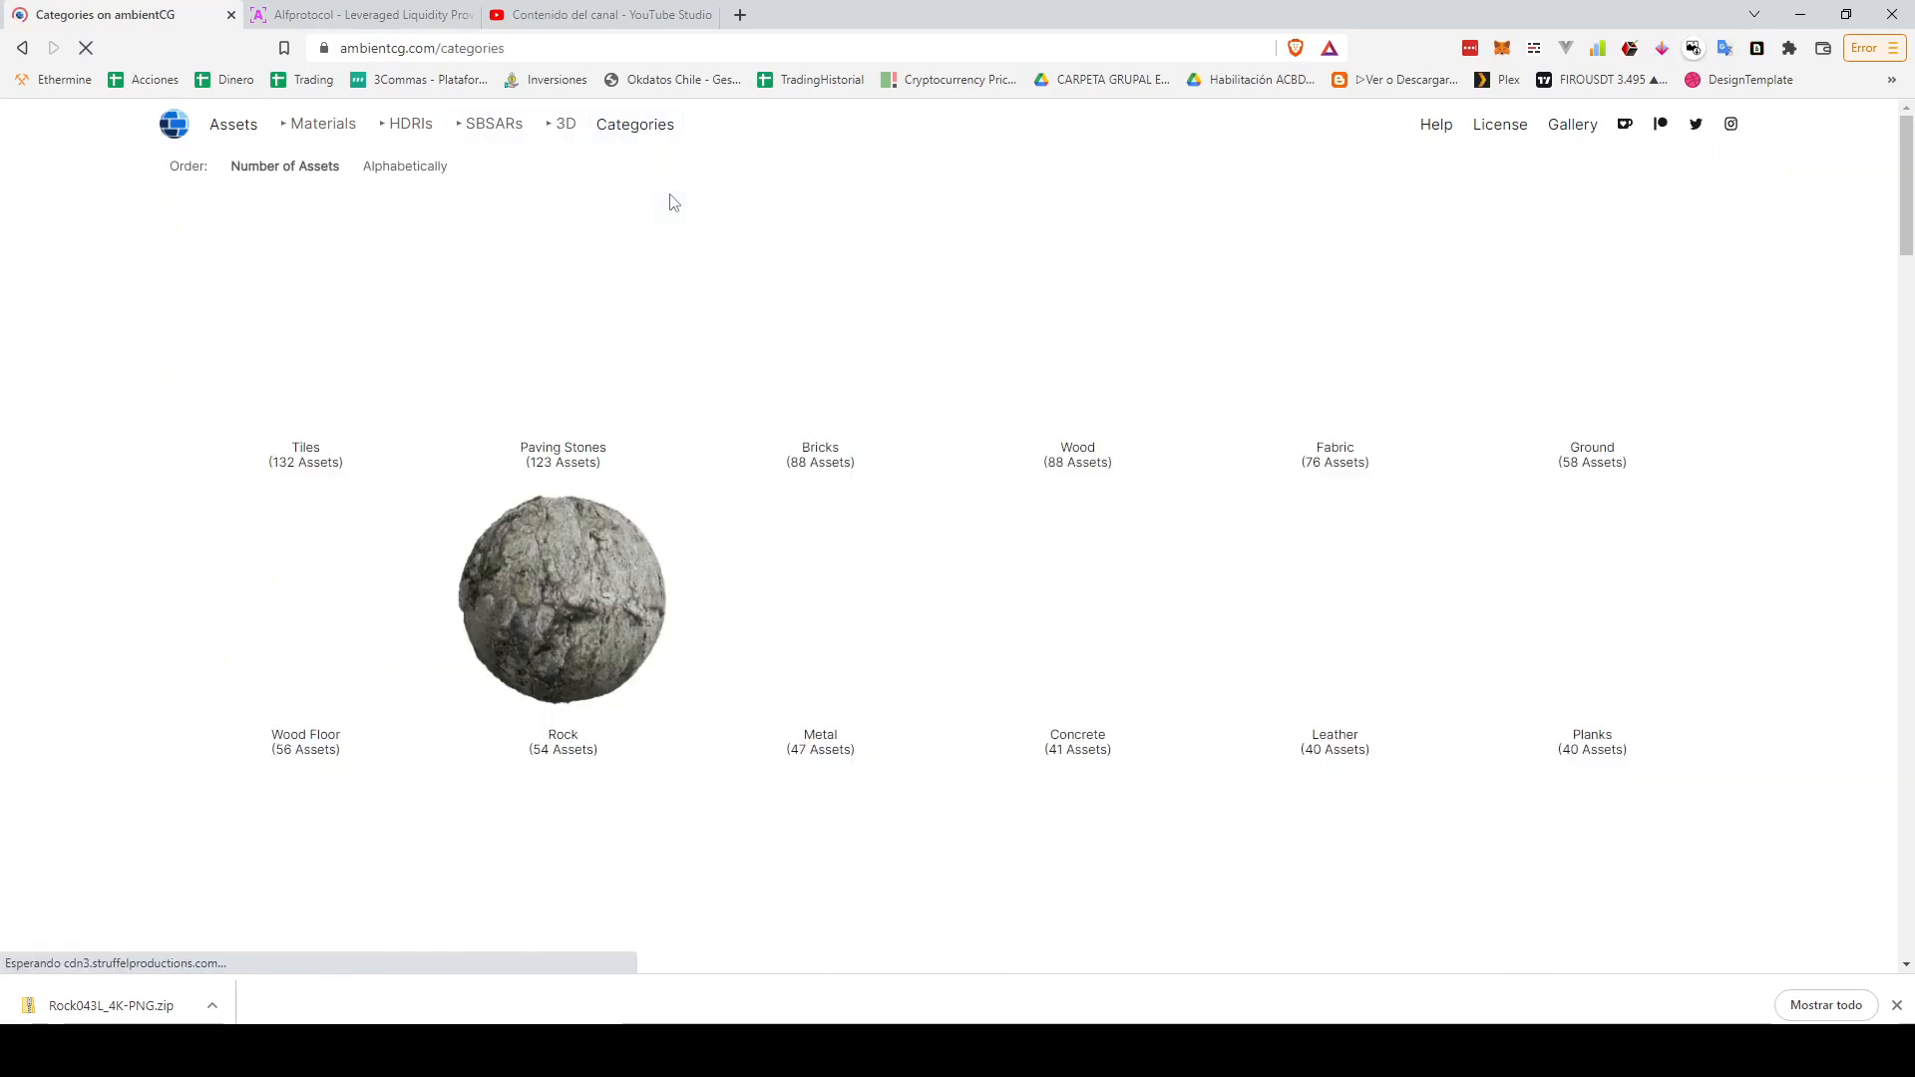
scroll(733, 508, down, 1)
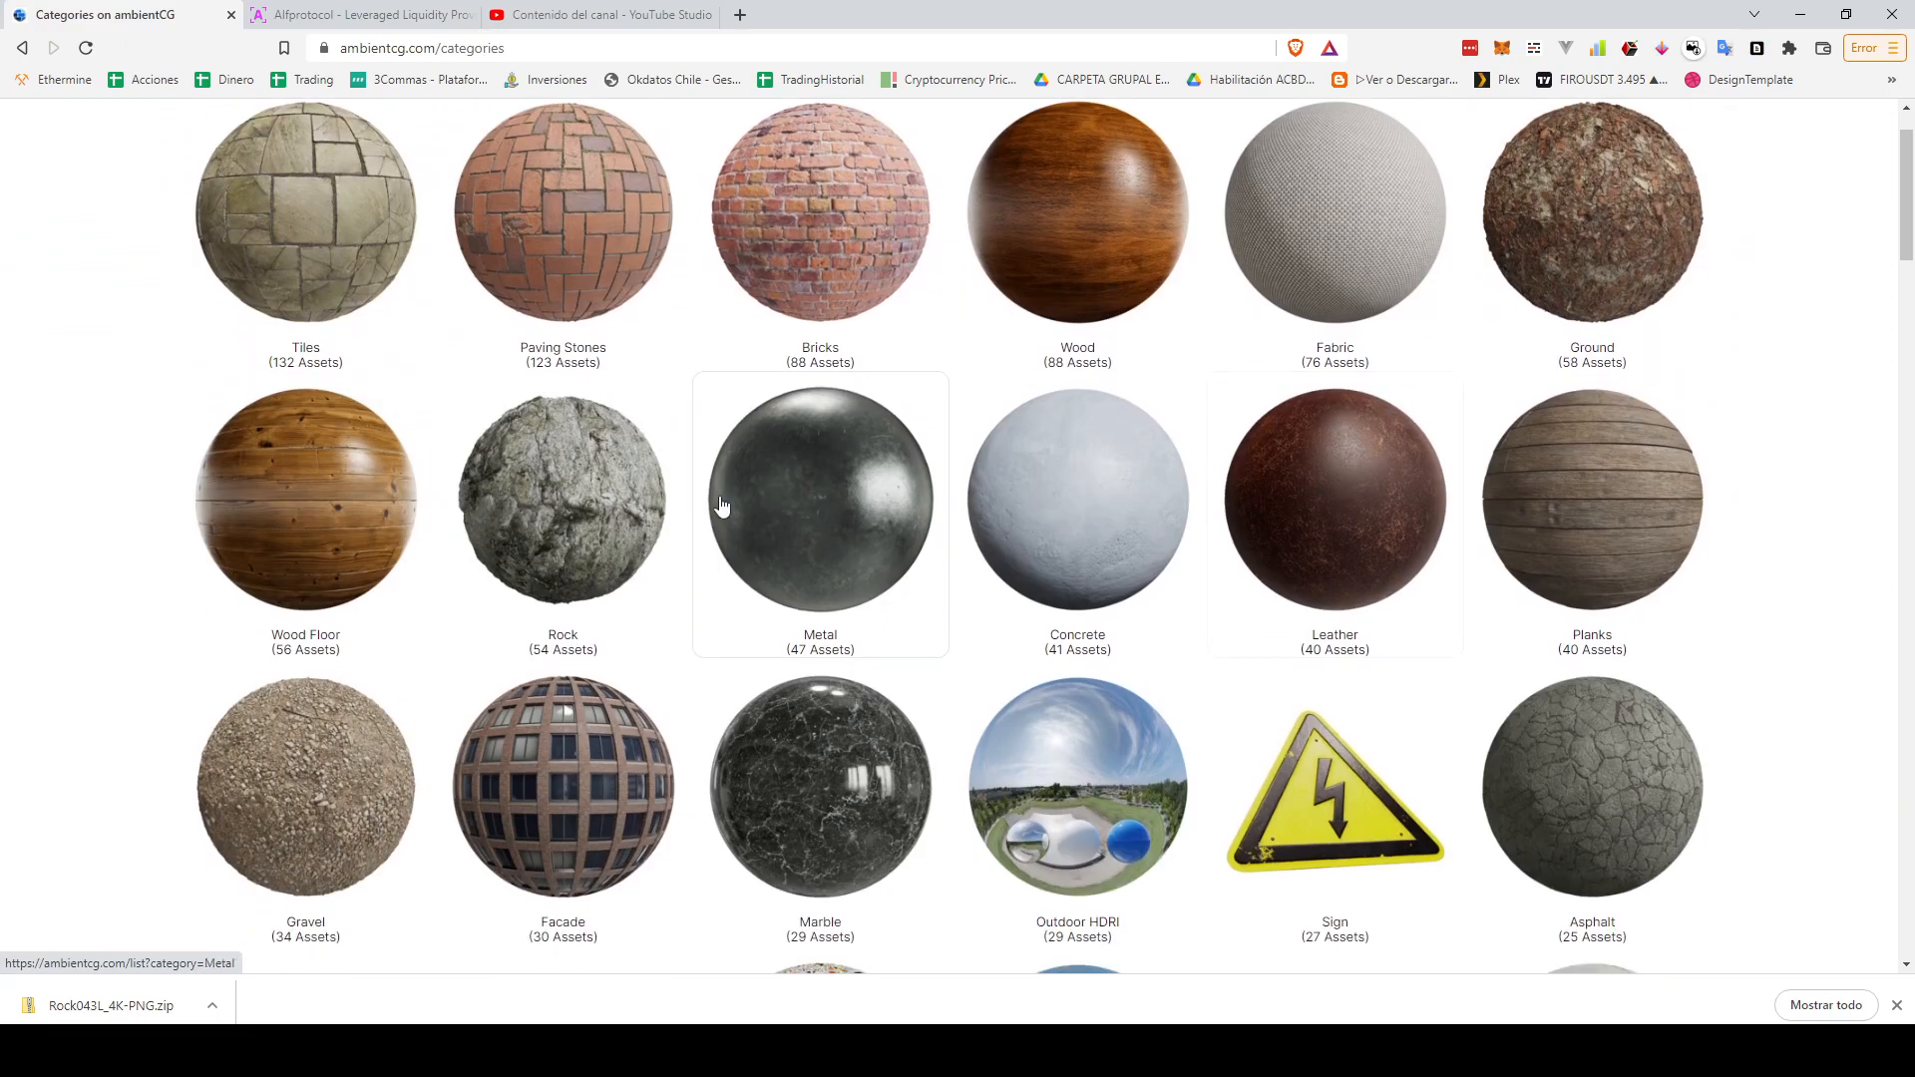
click(581, 506)
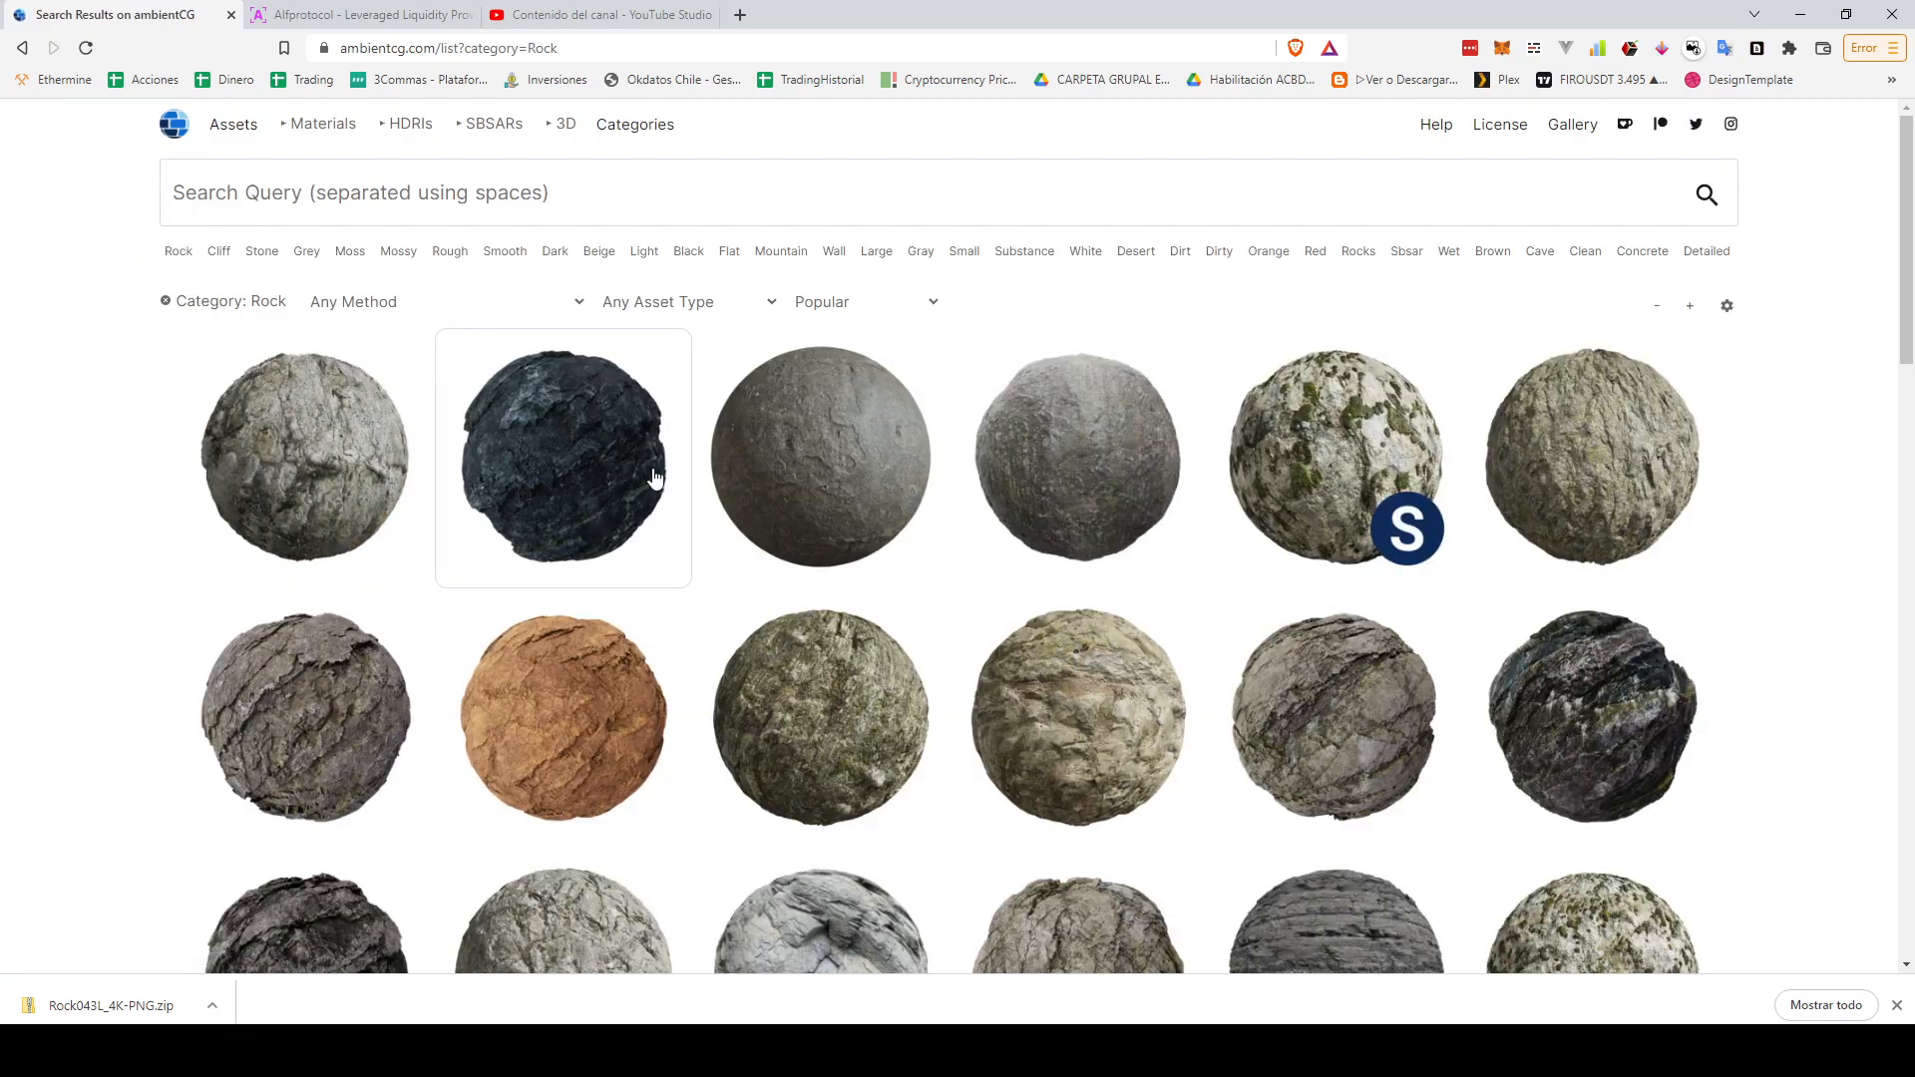
scroll(876, 479, down, 4)
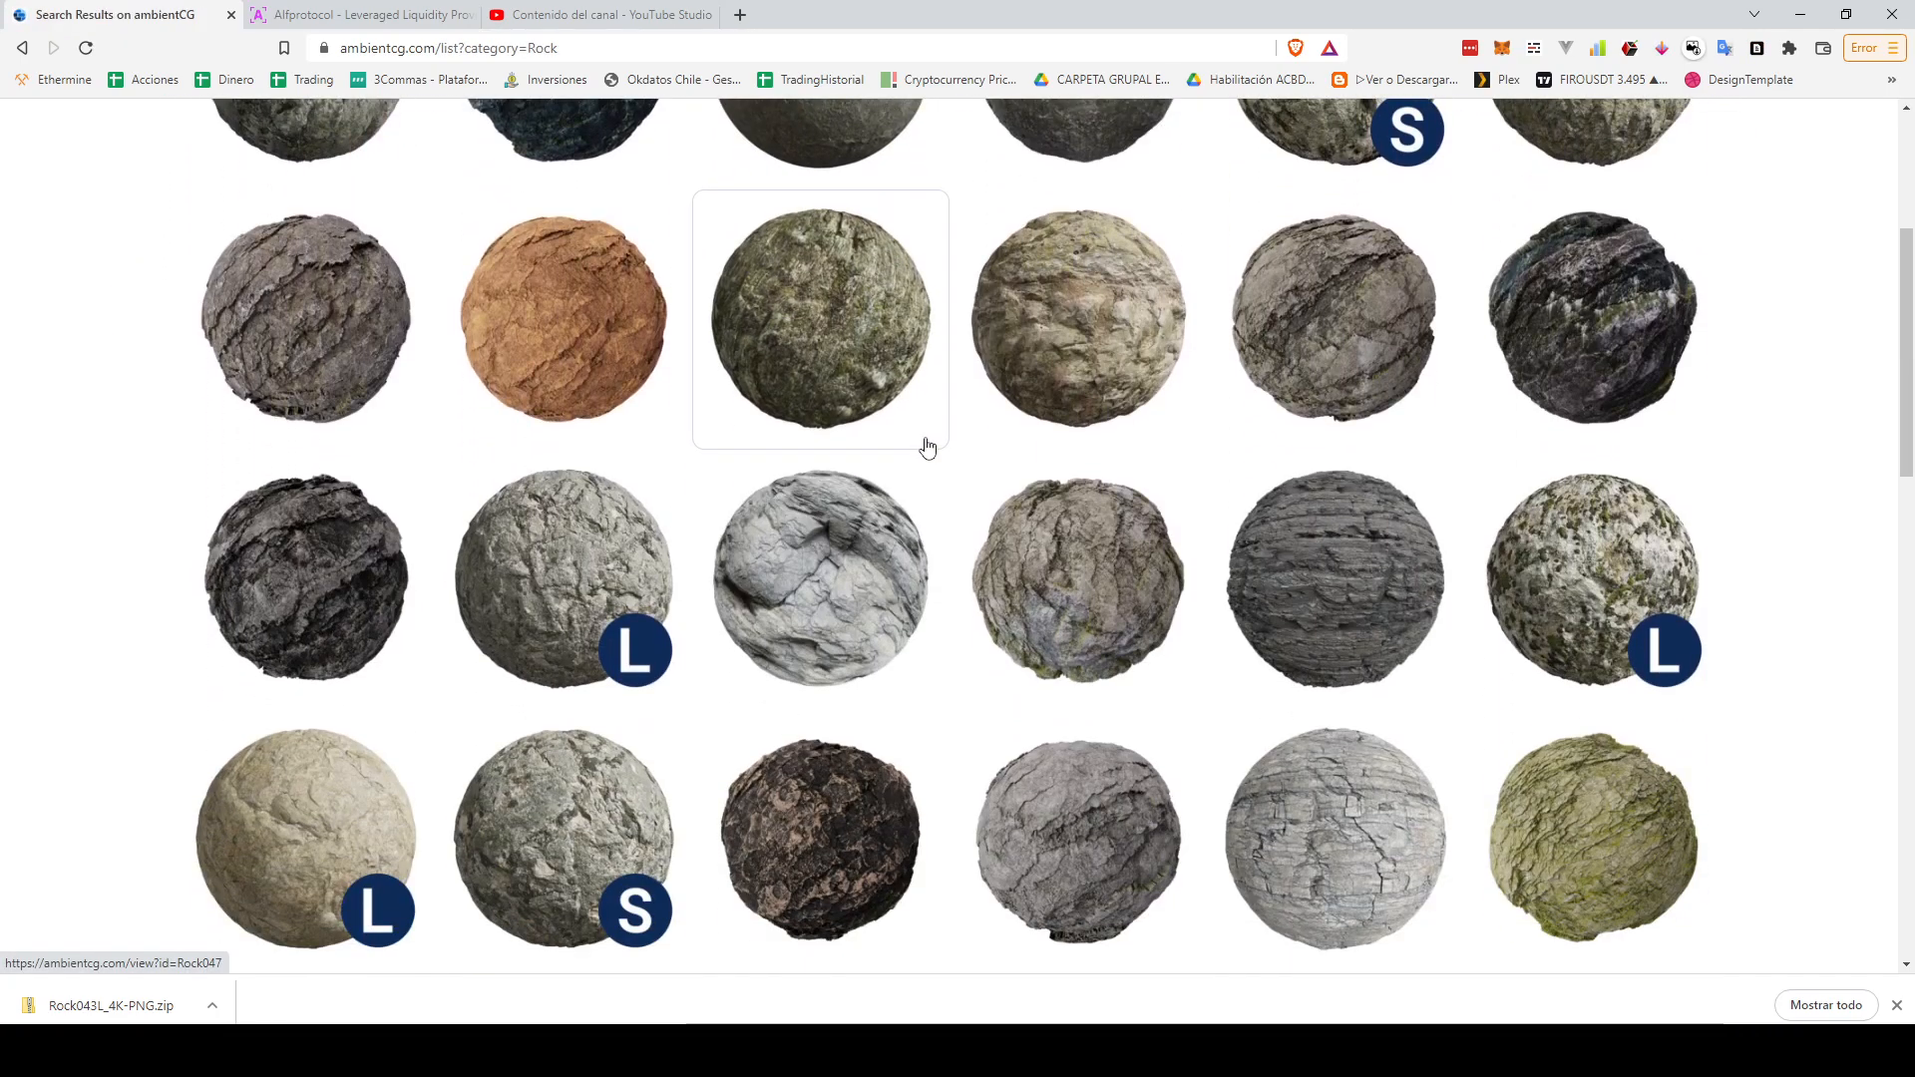
scroll(926, 446, down, 4)
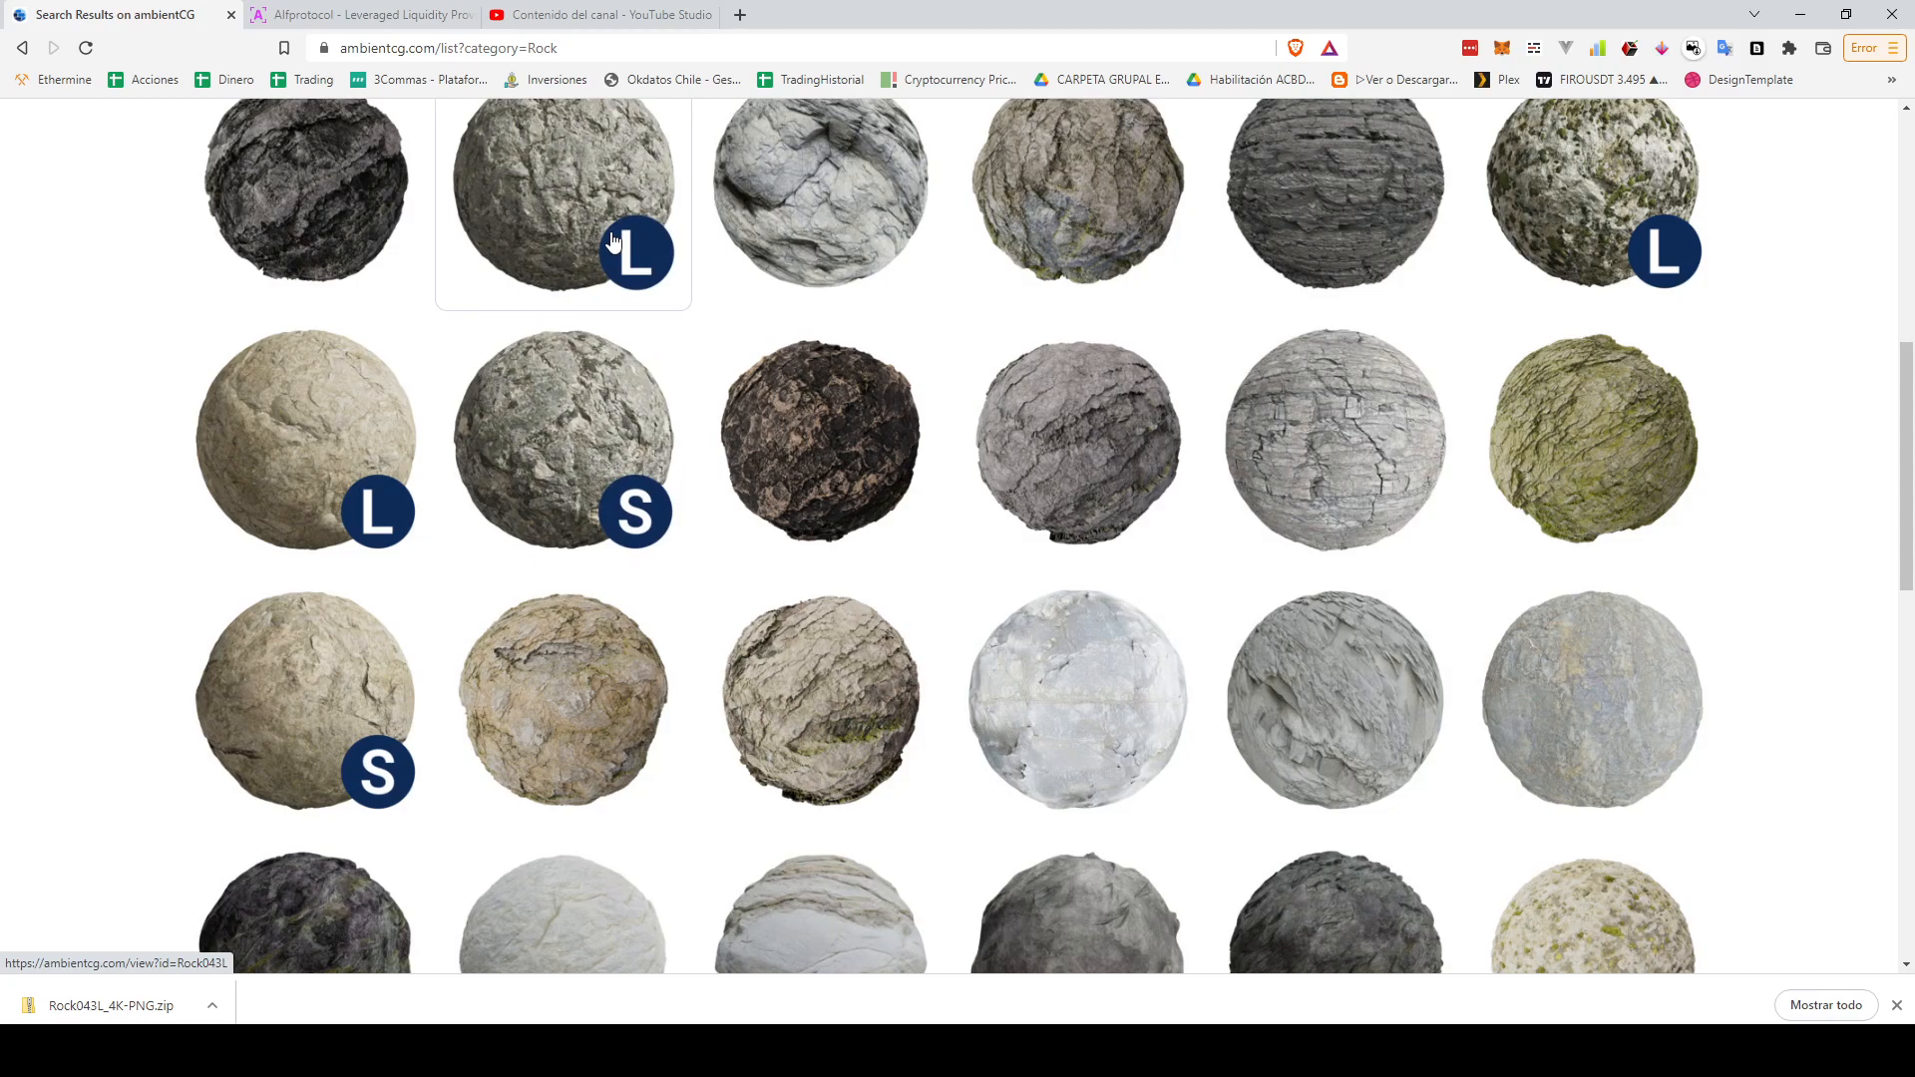
scroll(611, 232, up, 1)
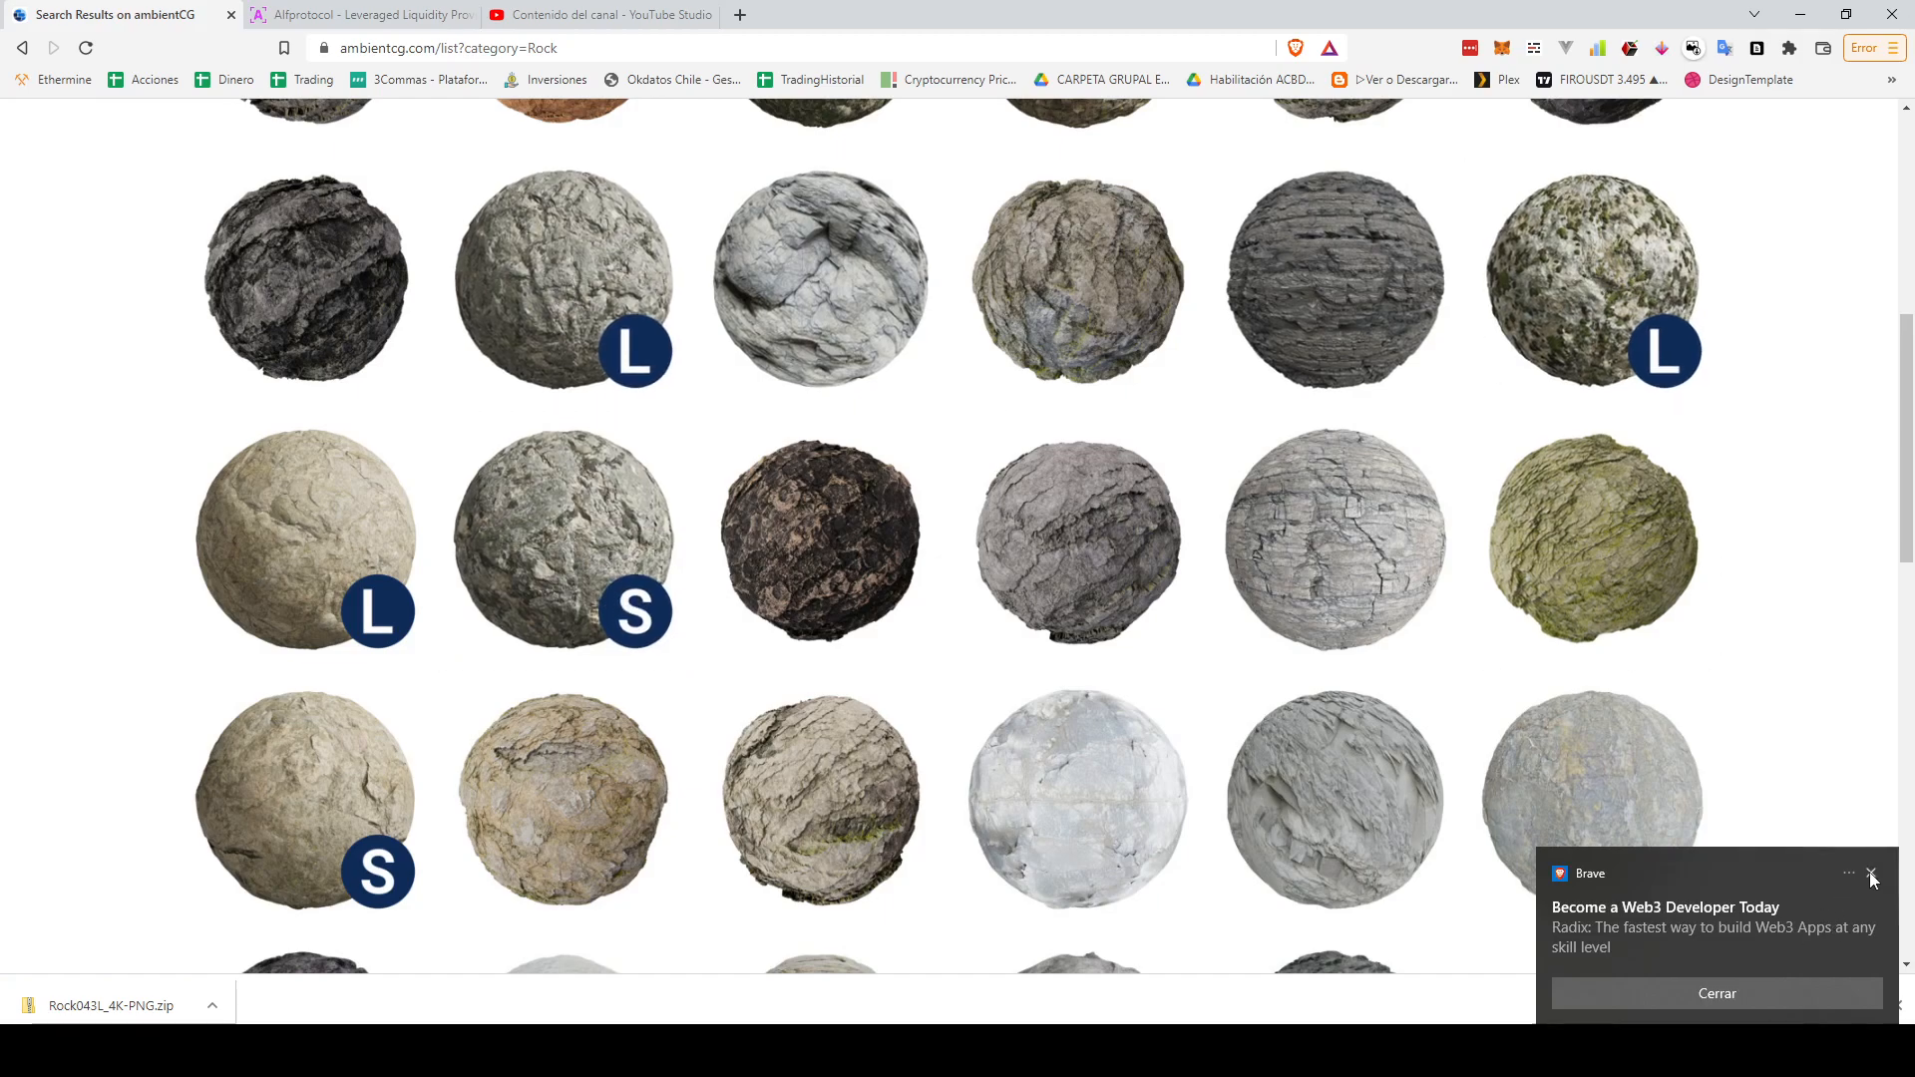
click(1809, 900)
click(80, 20)
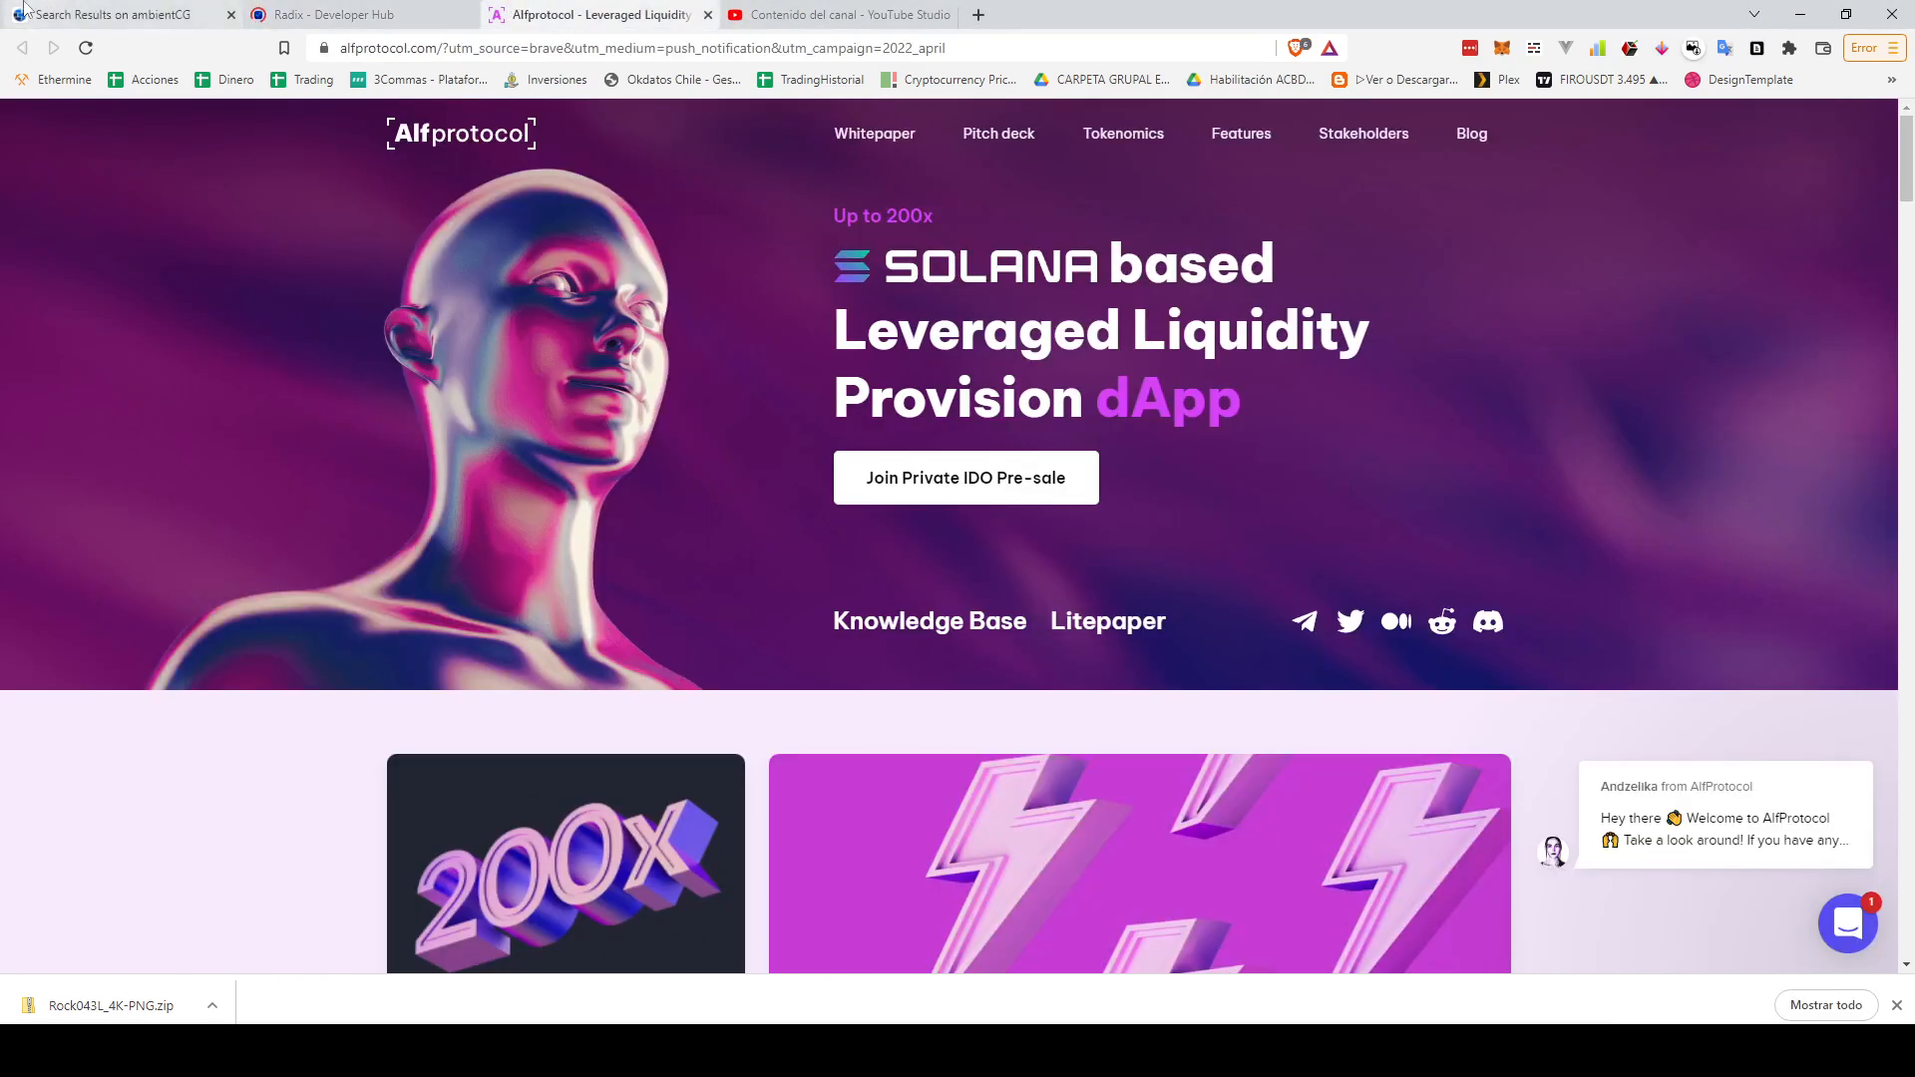
click(25, 8)
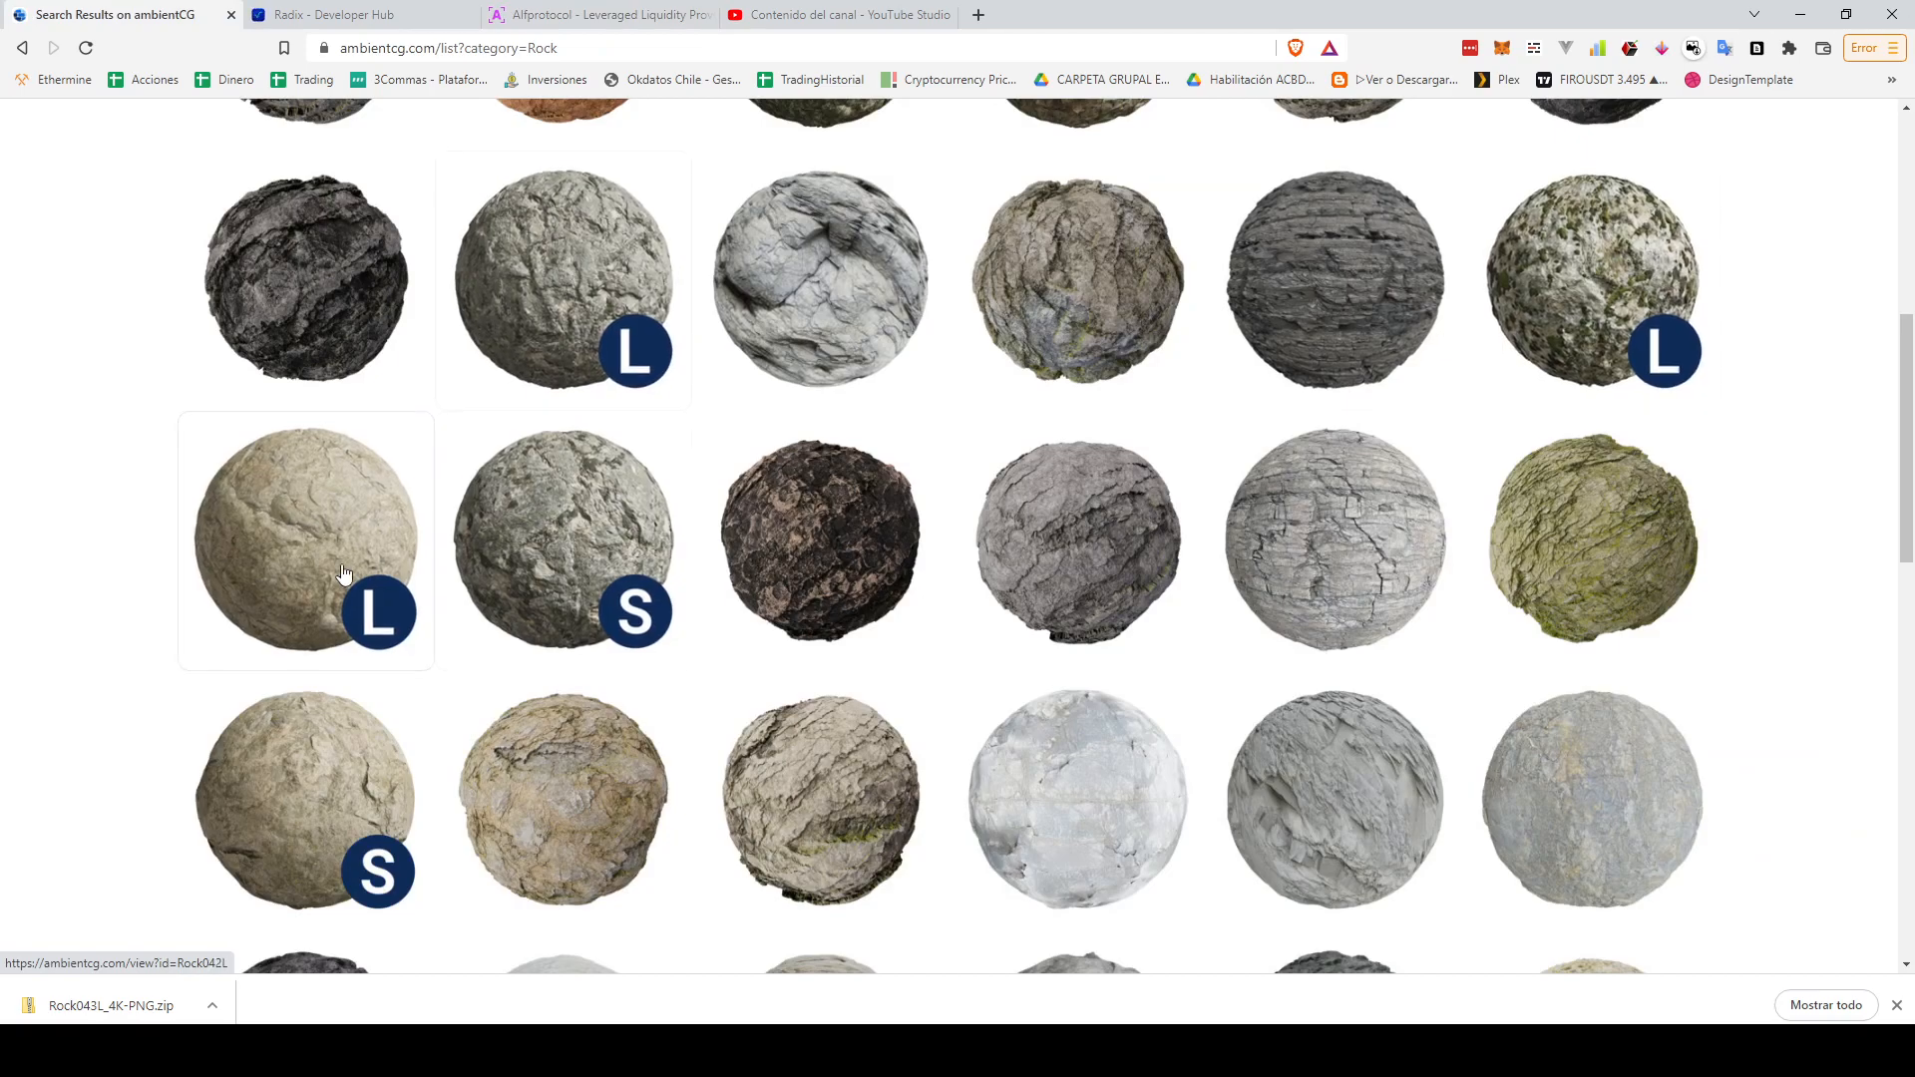
- Open the Rock 043 (Large) material and download its 4K-PNG package
scroll(454, 624, down, 5)
scroll(474, 615, up, 8)
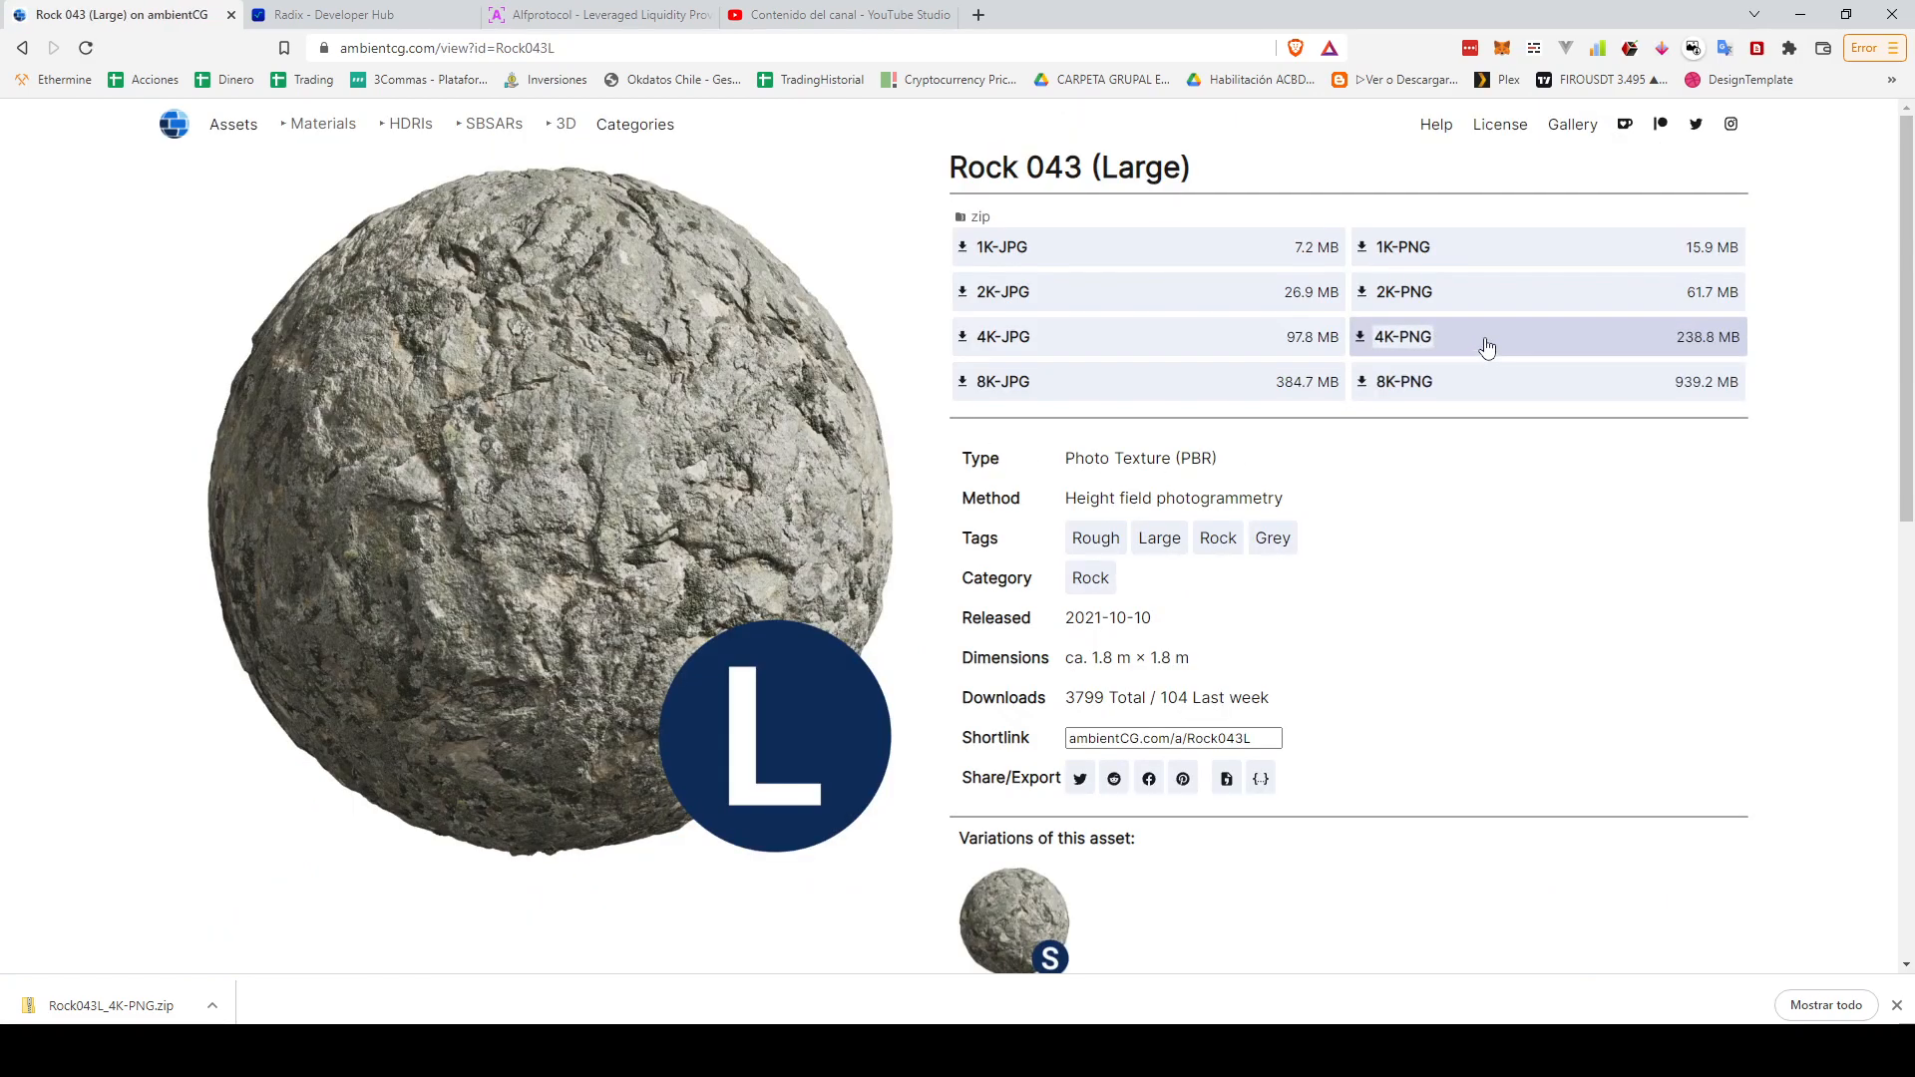
click(1496, 340)
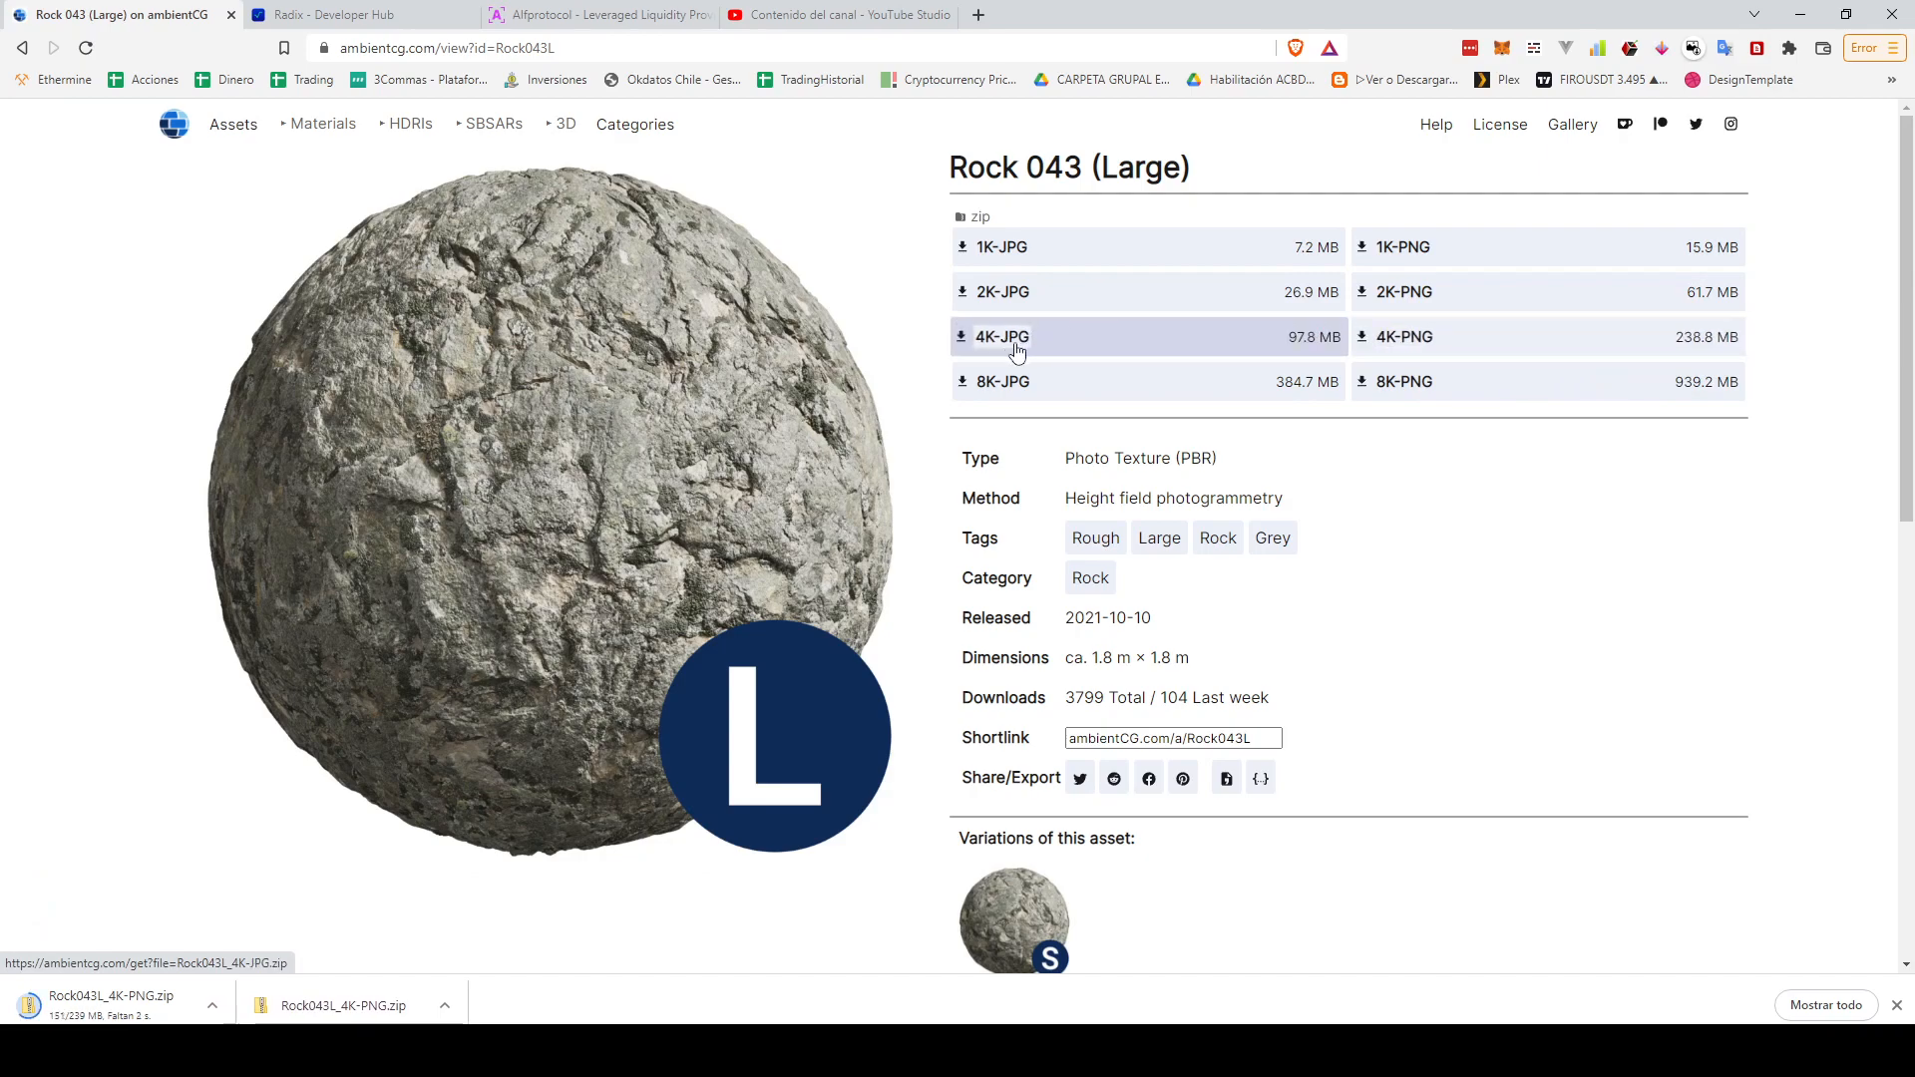
mouse_move(1017, 351)
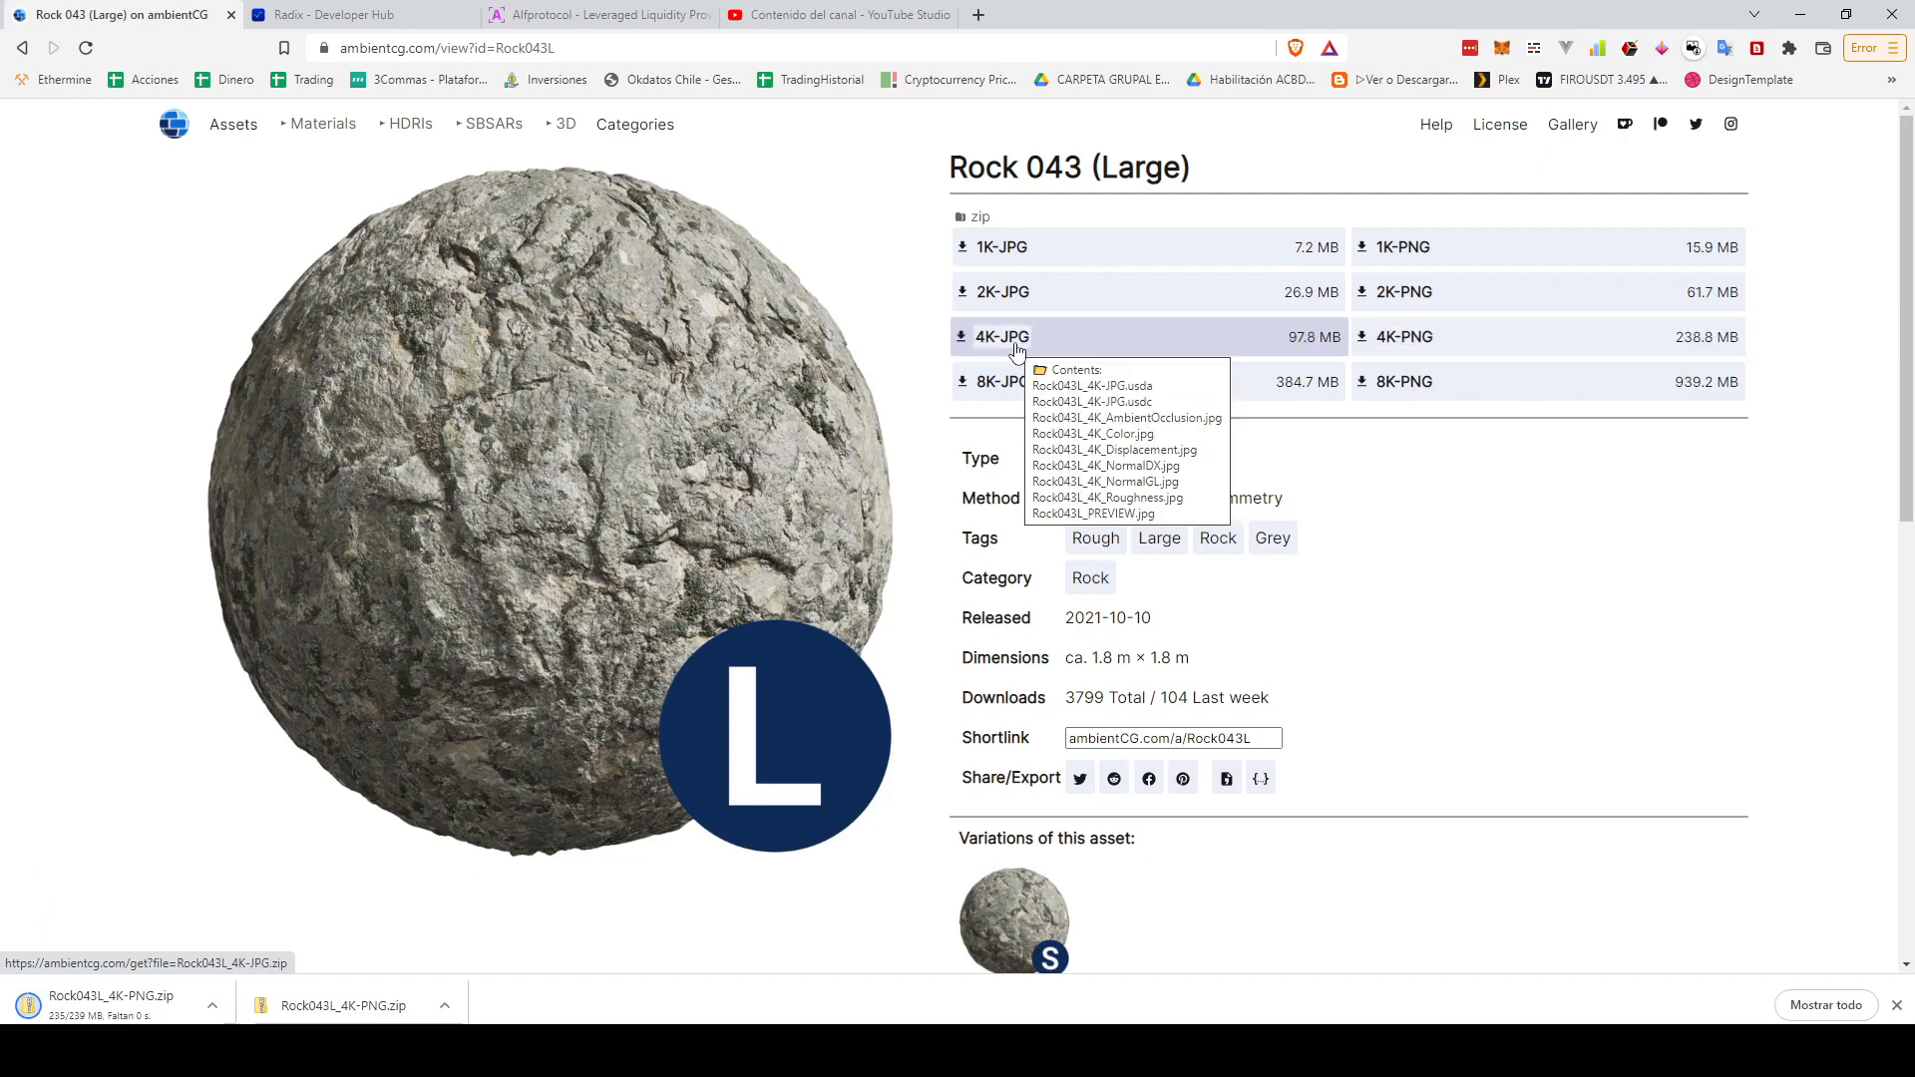
mouse_move(1078, 406)
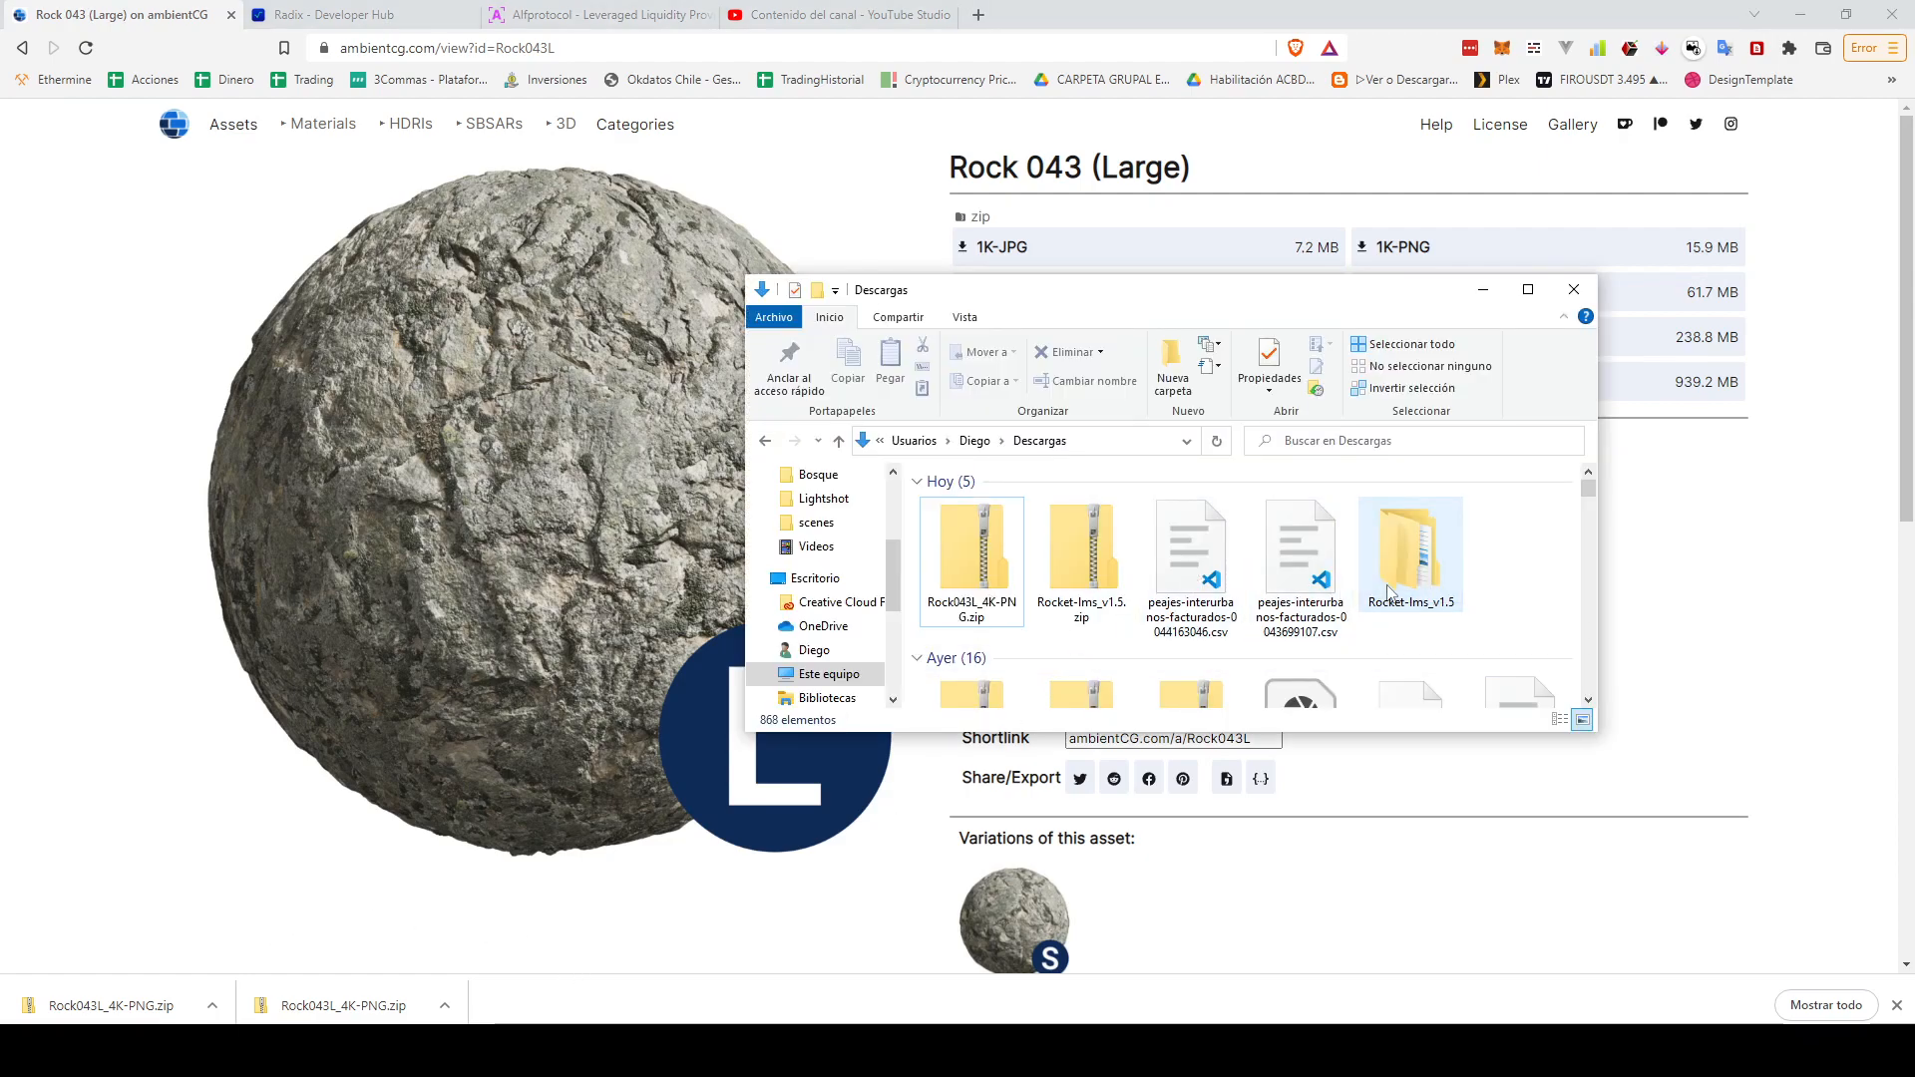
- Extract Rock043L_4K-PNG.zip in the downloads folder with 7-Zip into its own folder
click(966, 544)
right_click(965, 541)
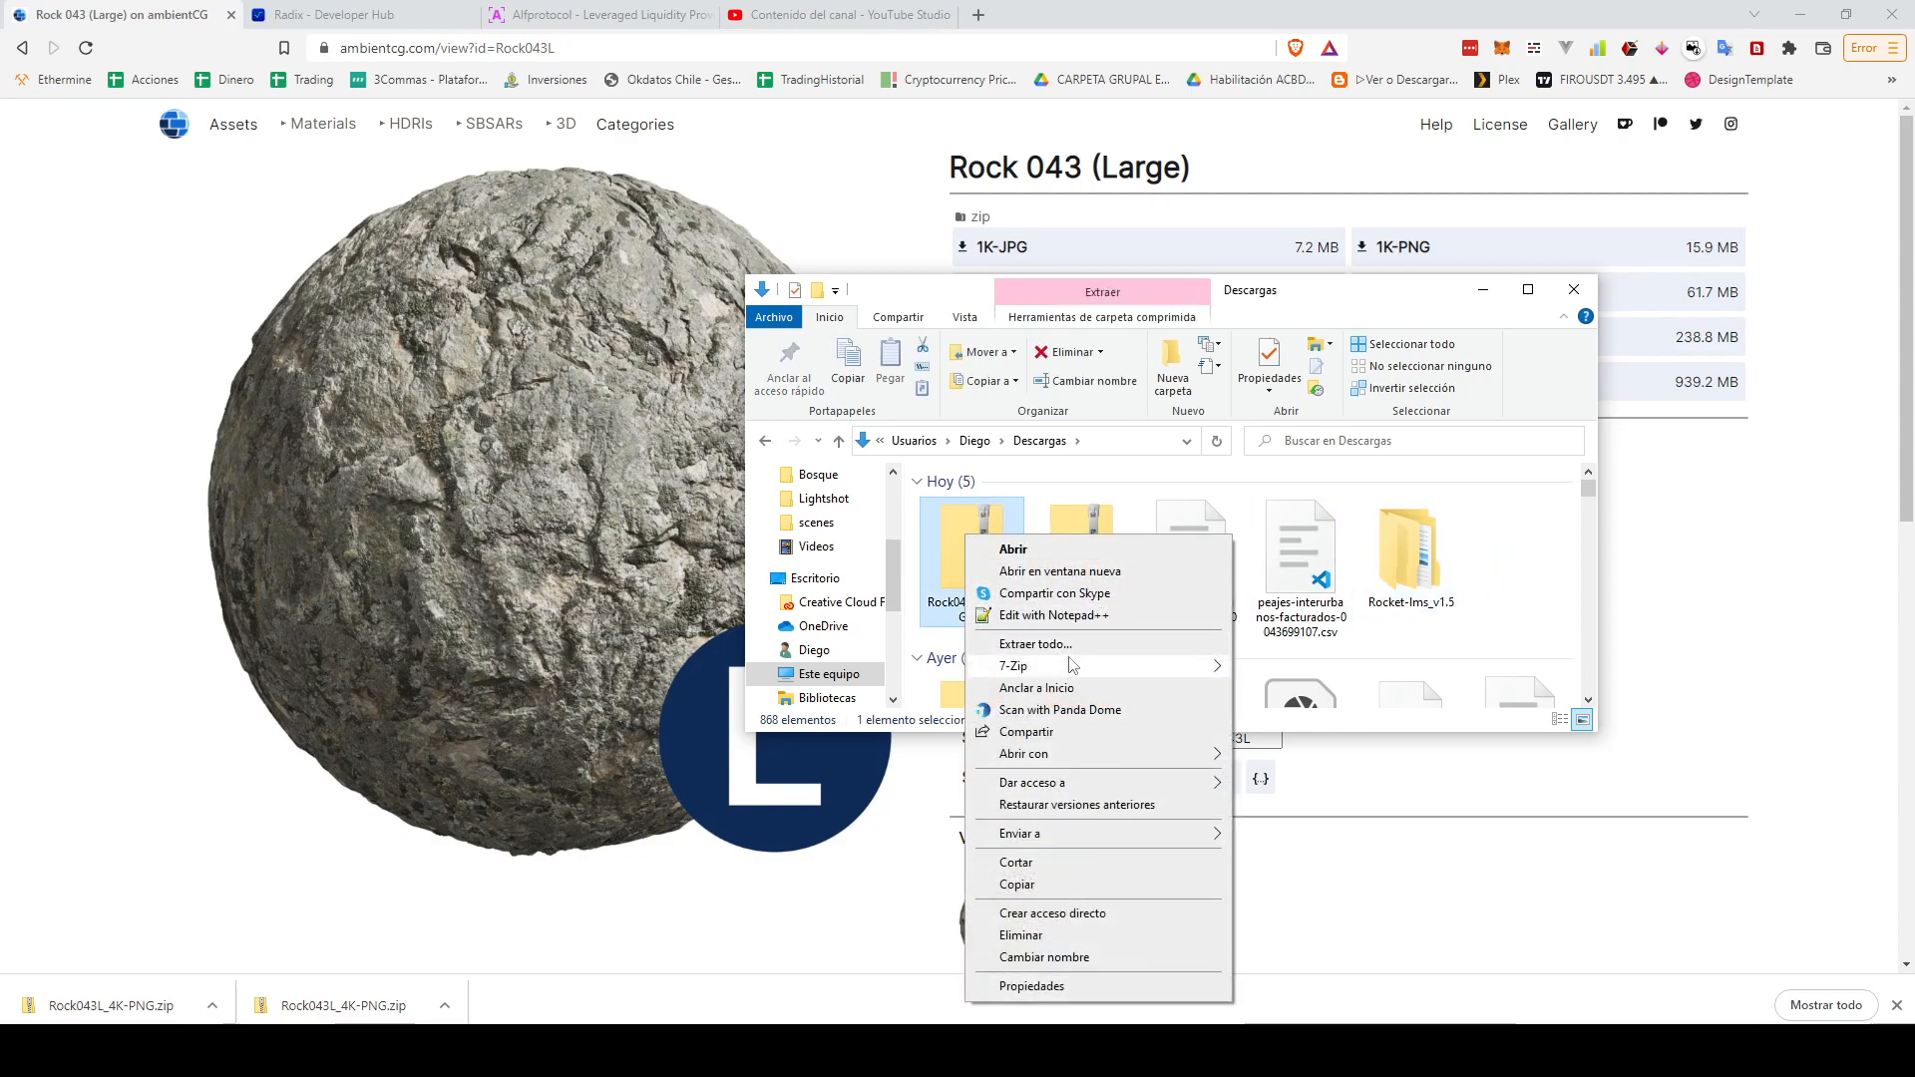
mouse_move(1097, 666)
click(1358, 755)
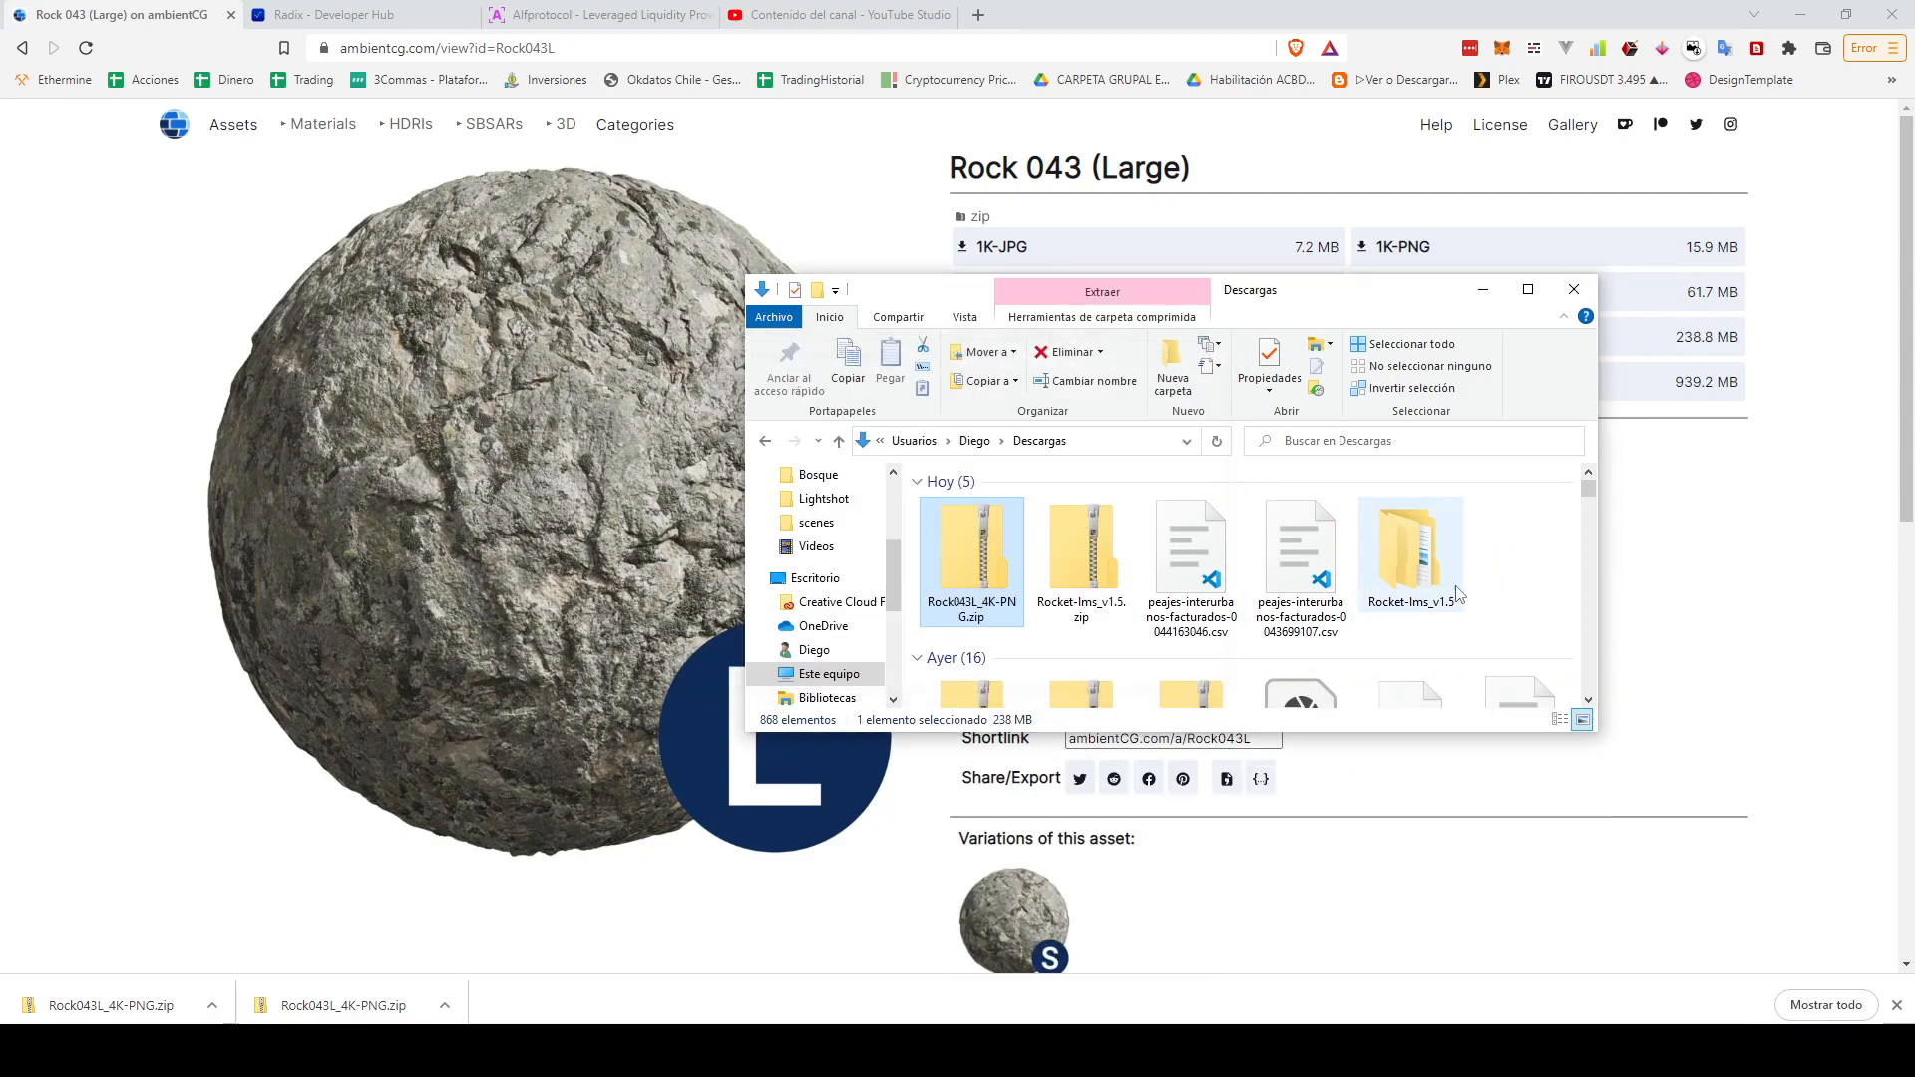
- Open the extracted Rock043L_4K-PNG folder, locate Rock043L_4K_Displacement.png and select the folder's full path
double_click(1411, 558)
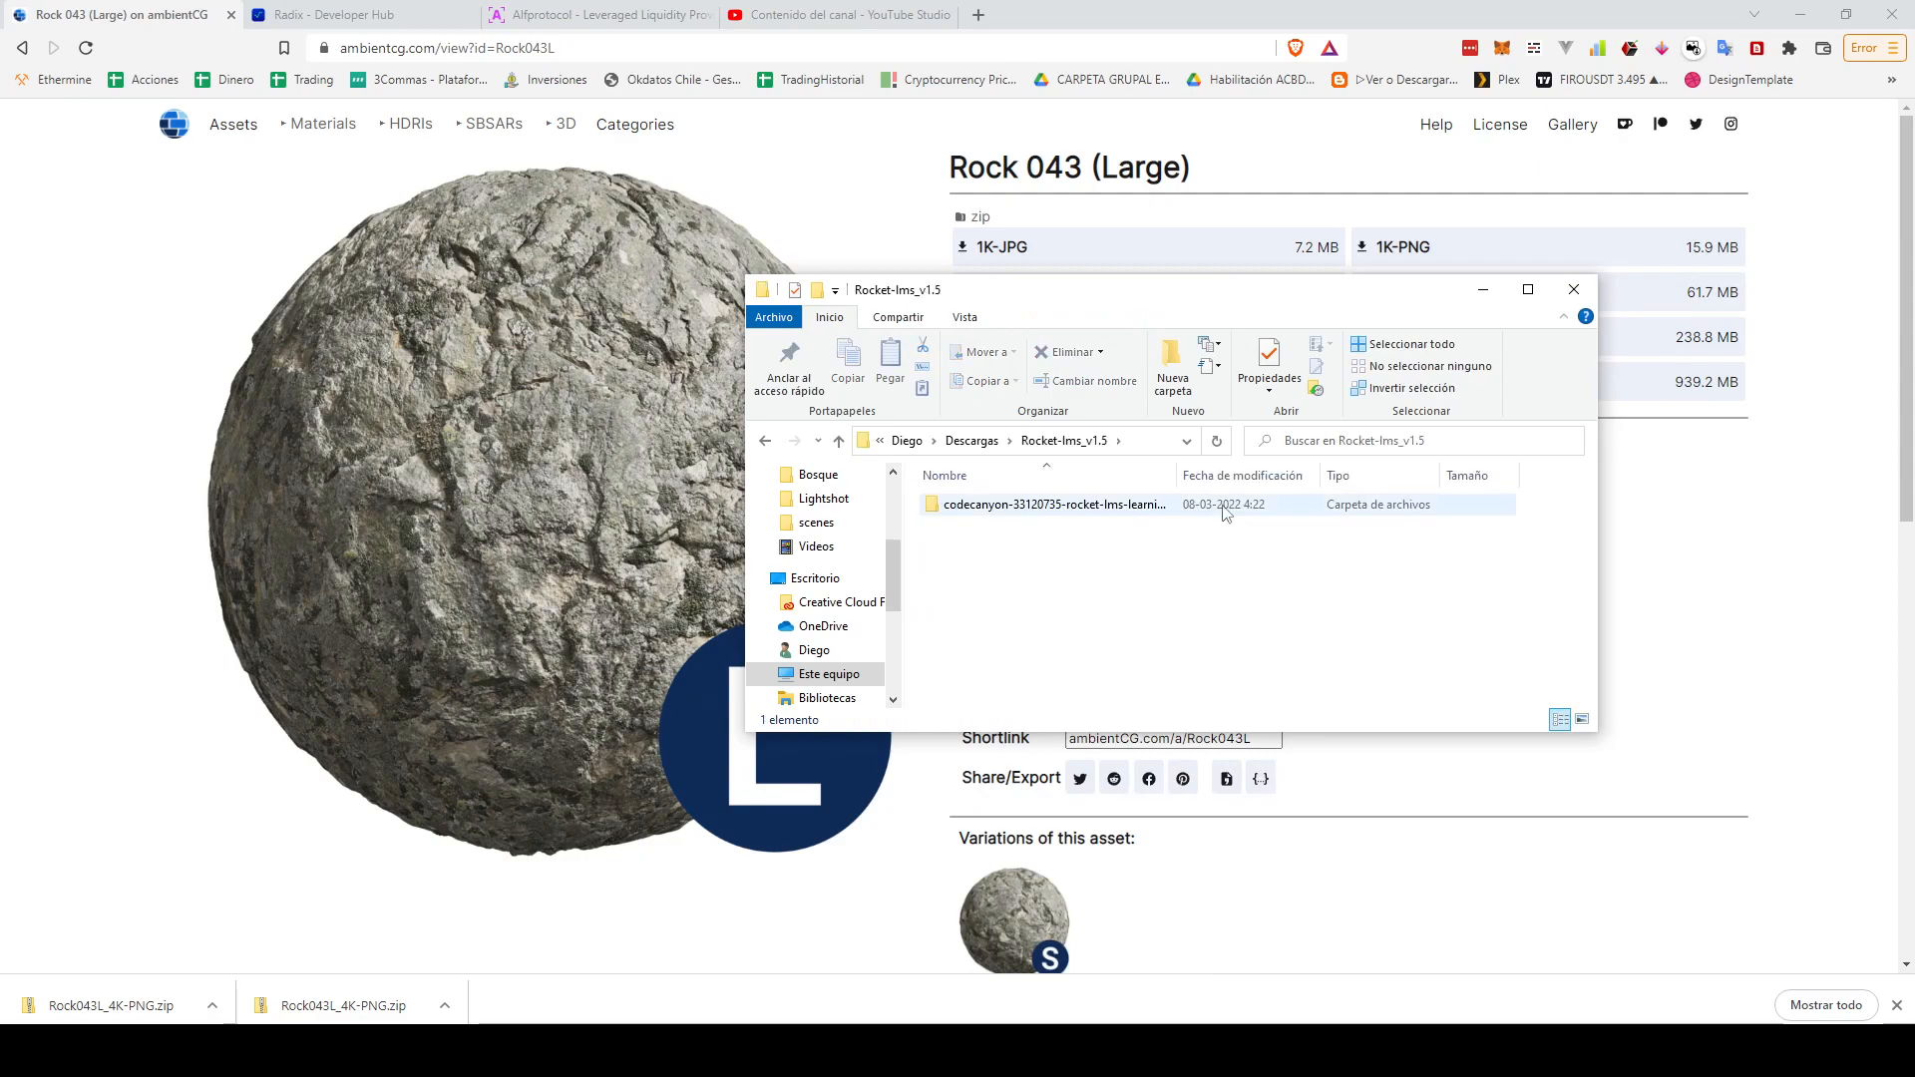
click(766, 441)
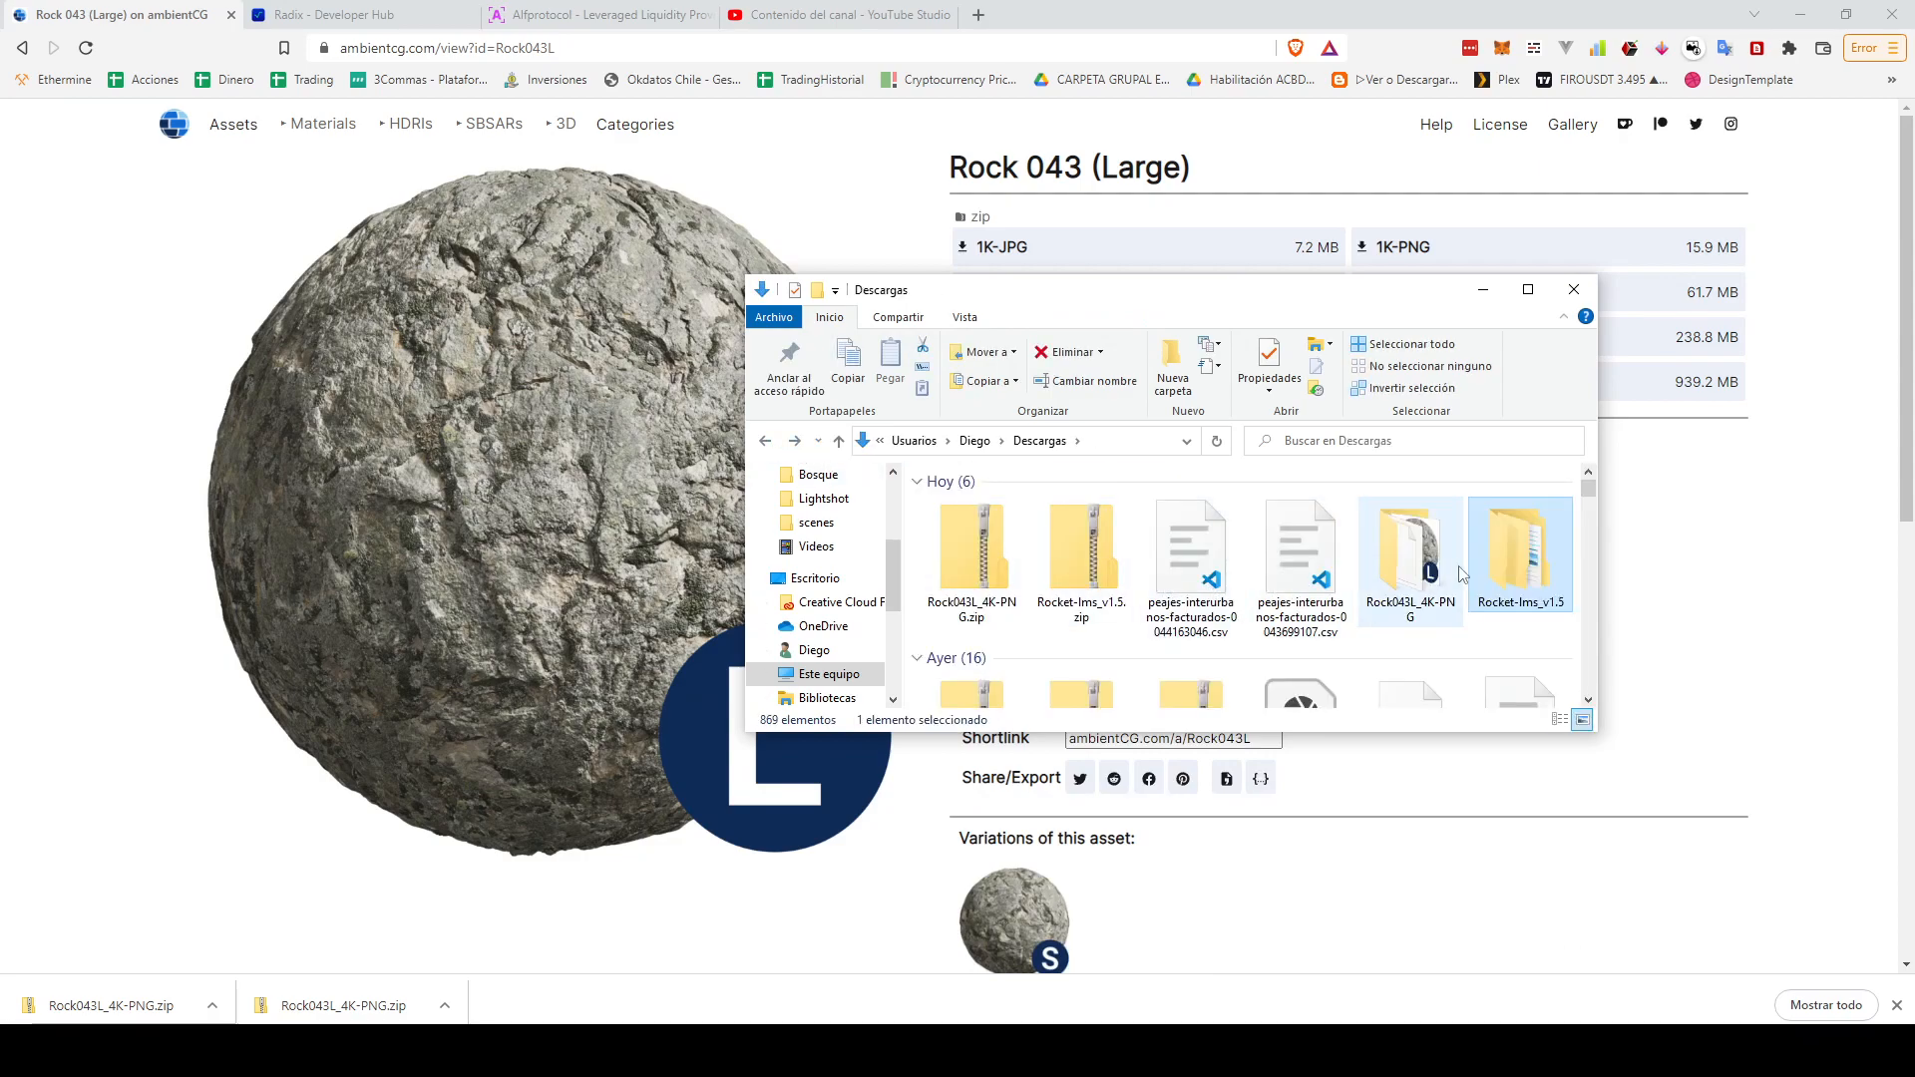
double_click(1411, 549)
click(1202, 536)
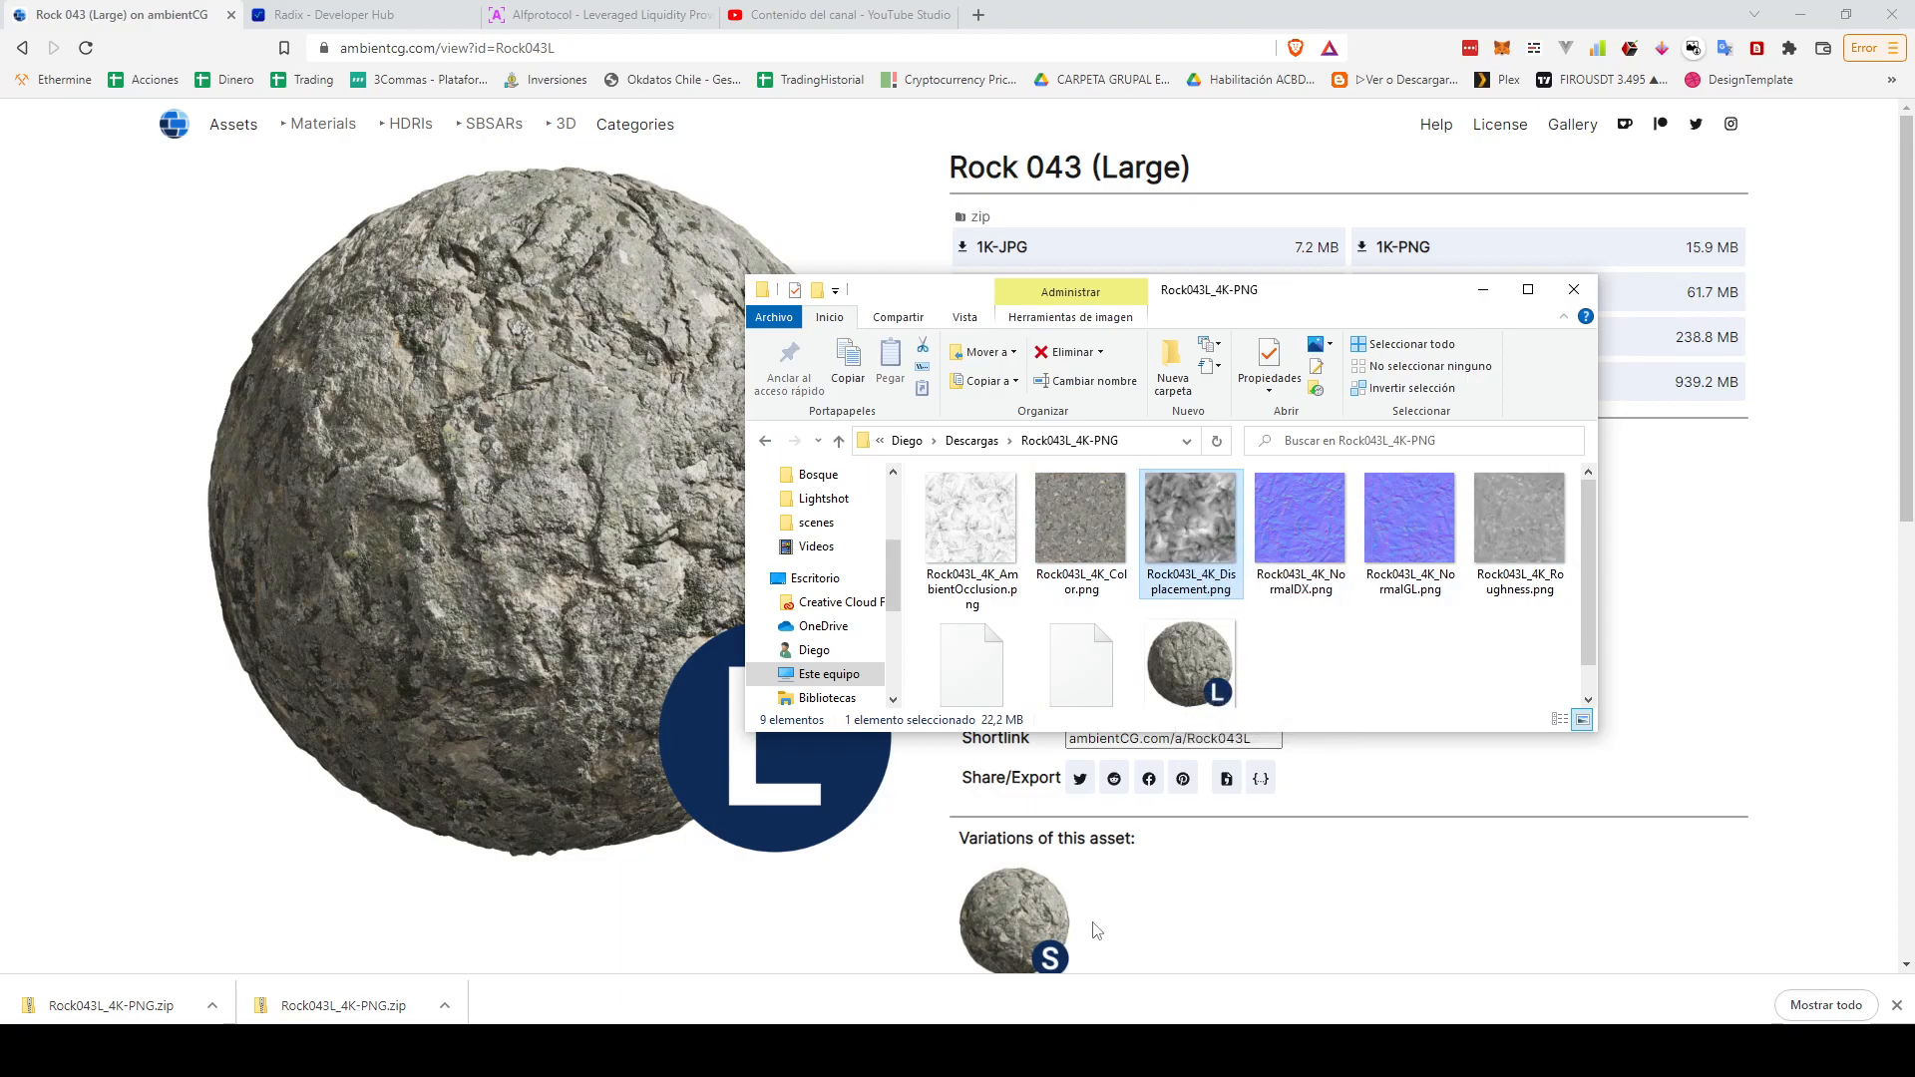
click(1140, 442)
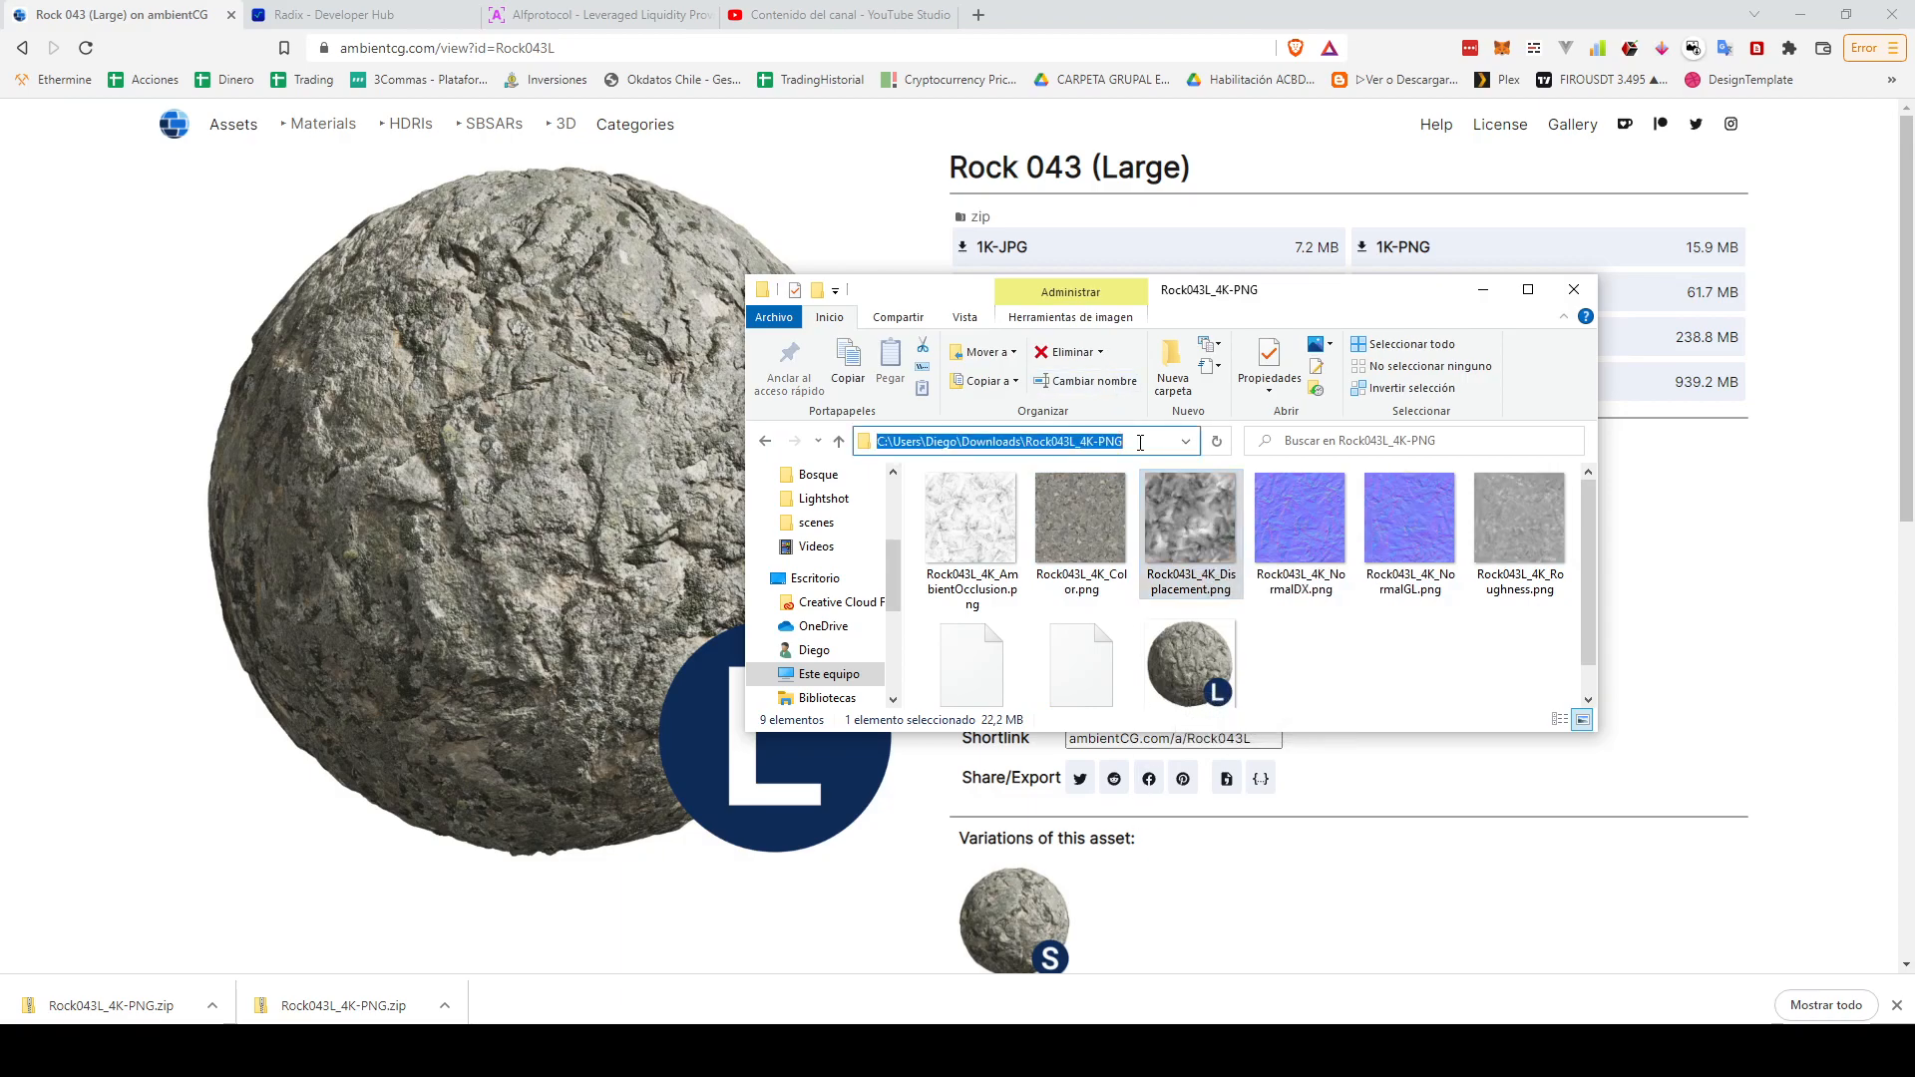
- Switch to Maya, clear the plane's selection and change the workspace to Maya Classic
click(1187, 1018)
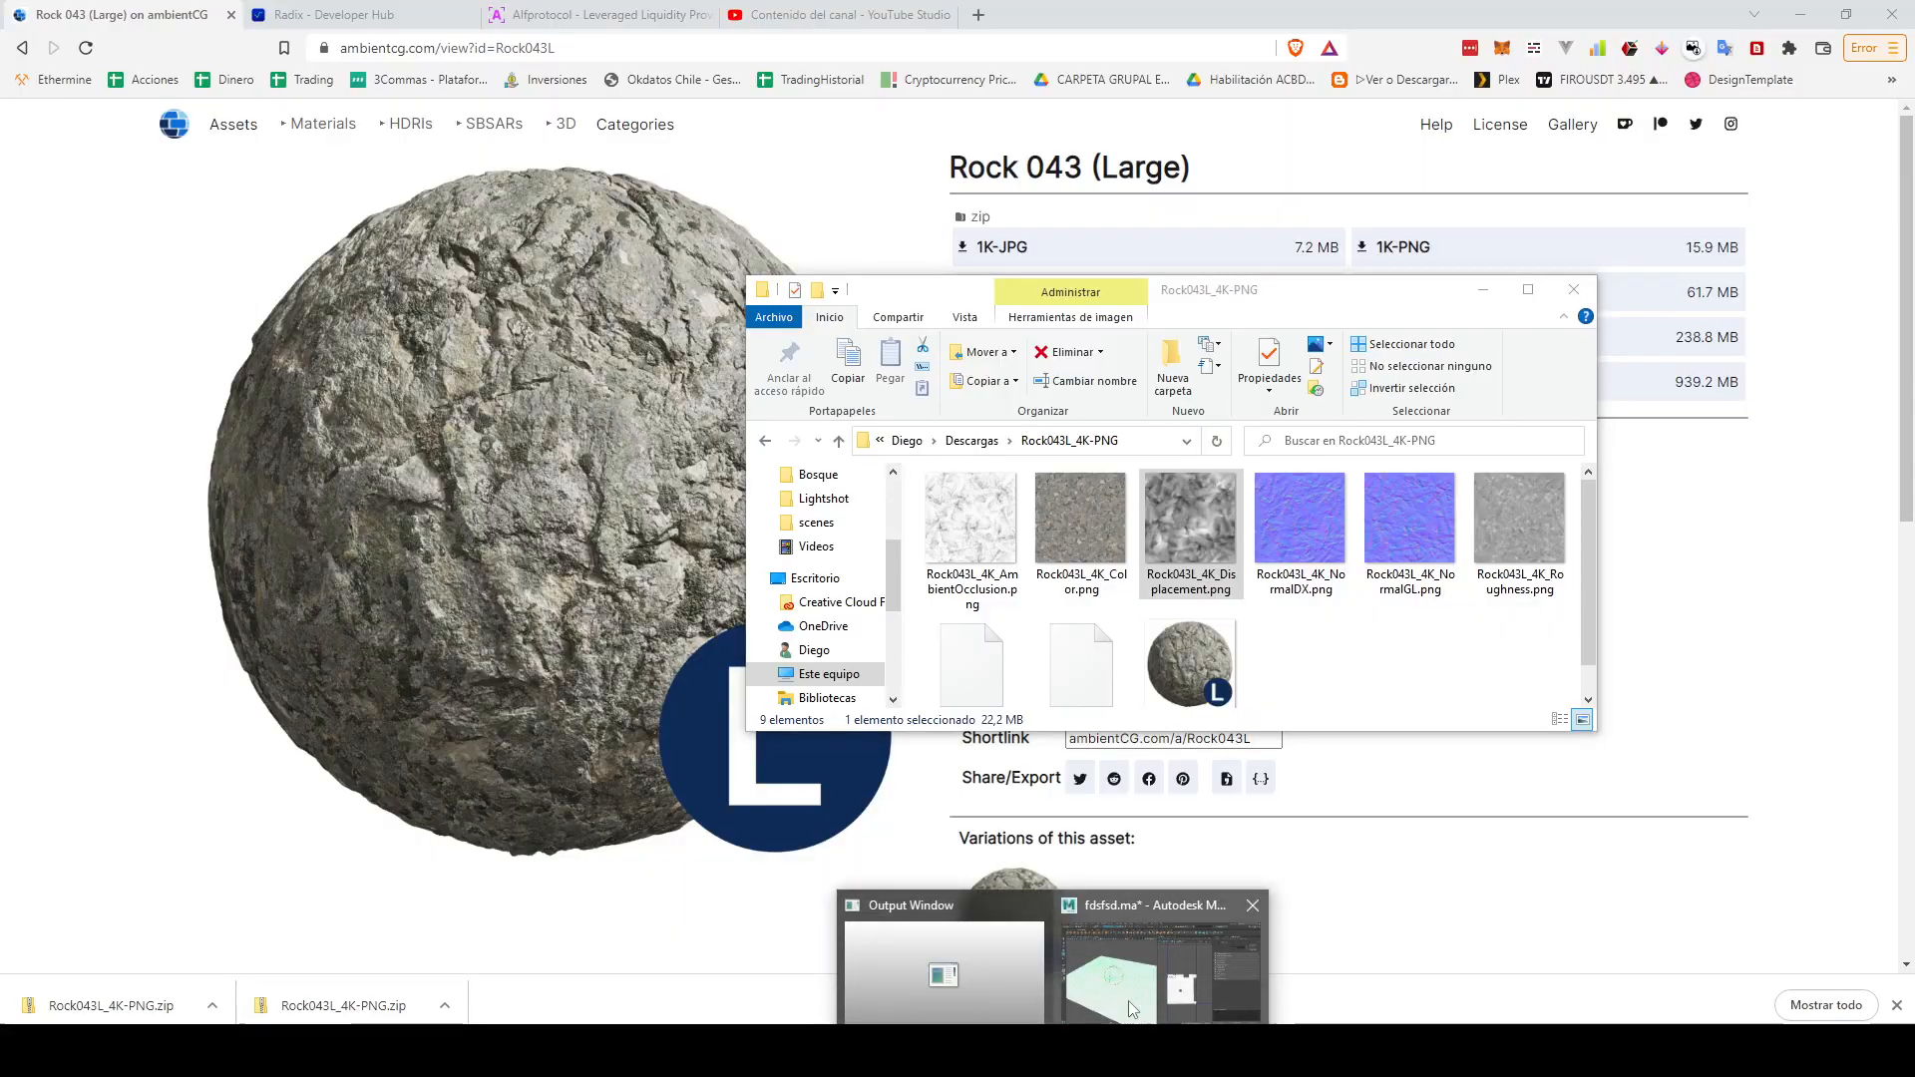
click(1122, 1014)
click(726, 357)
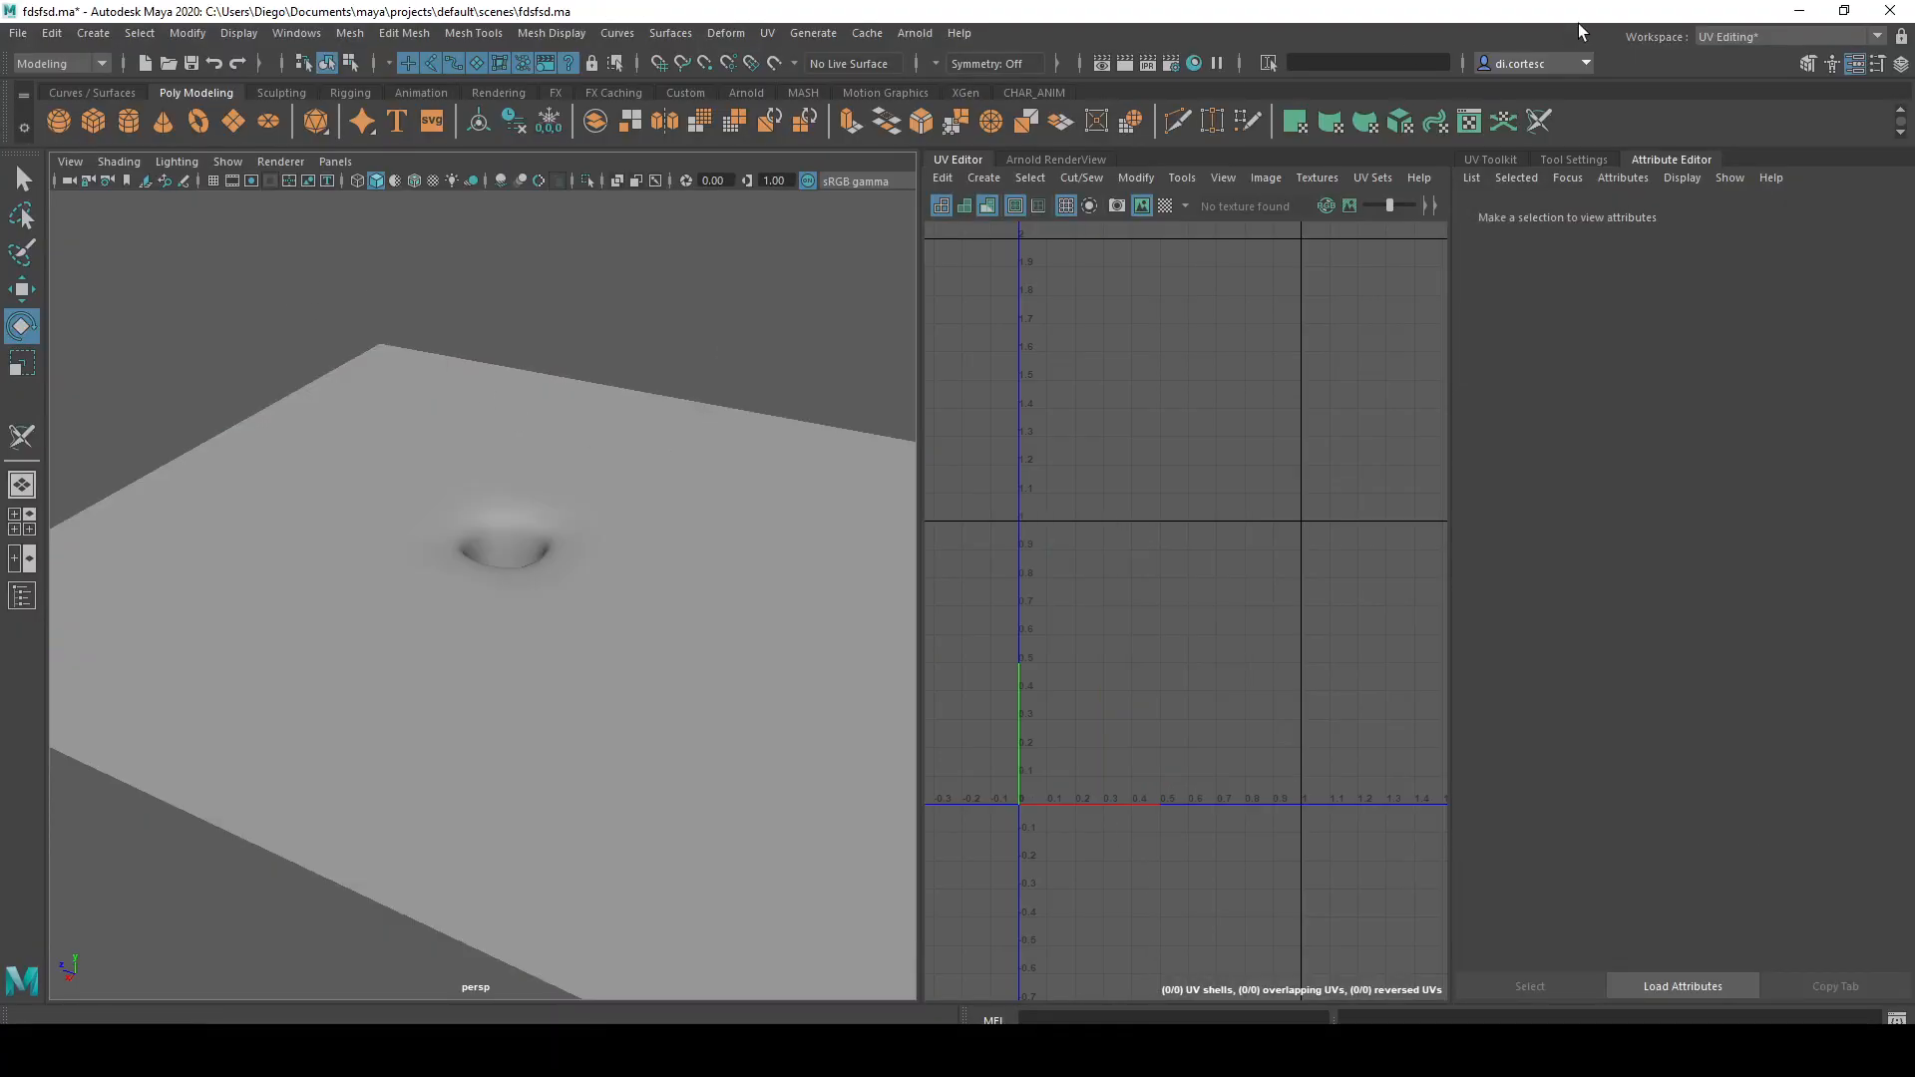
click(1746, 38)
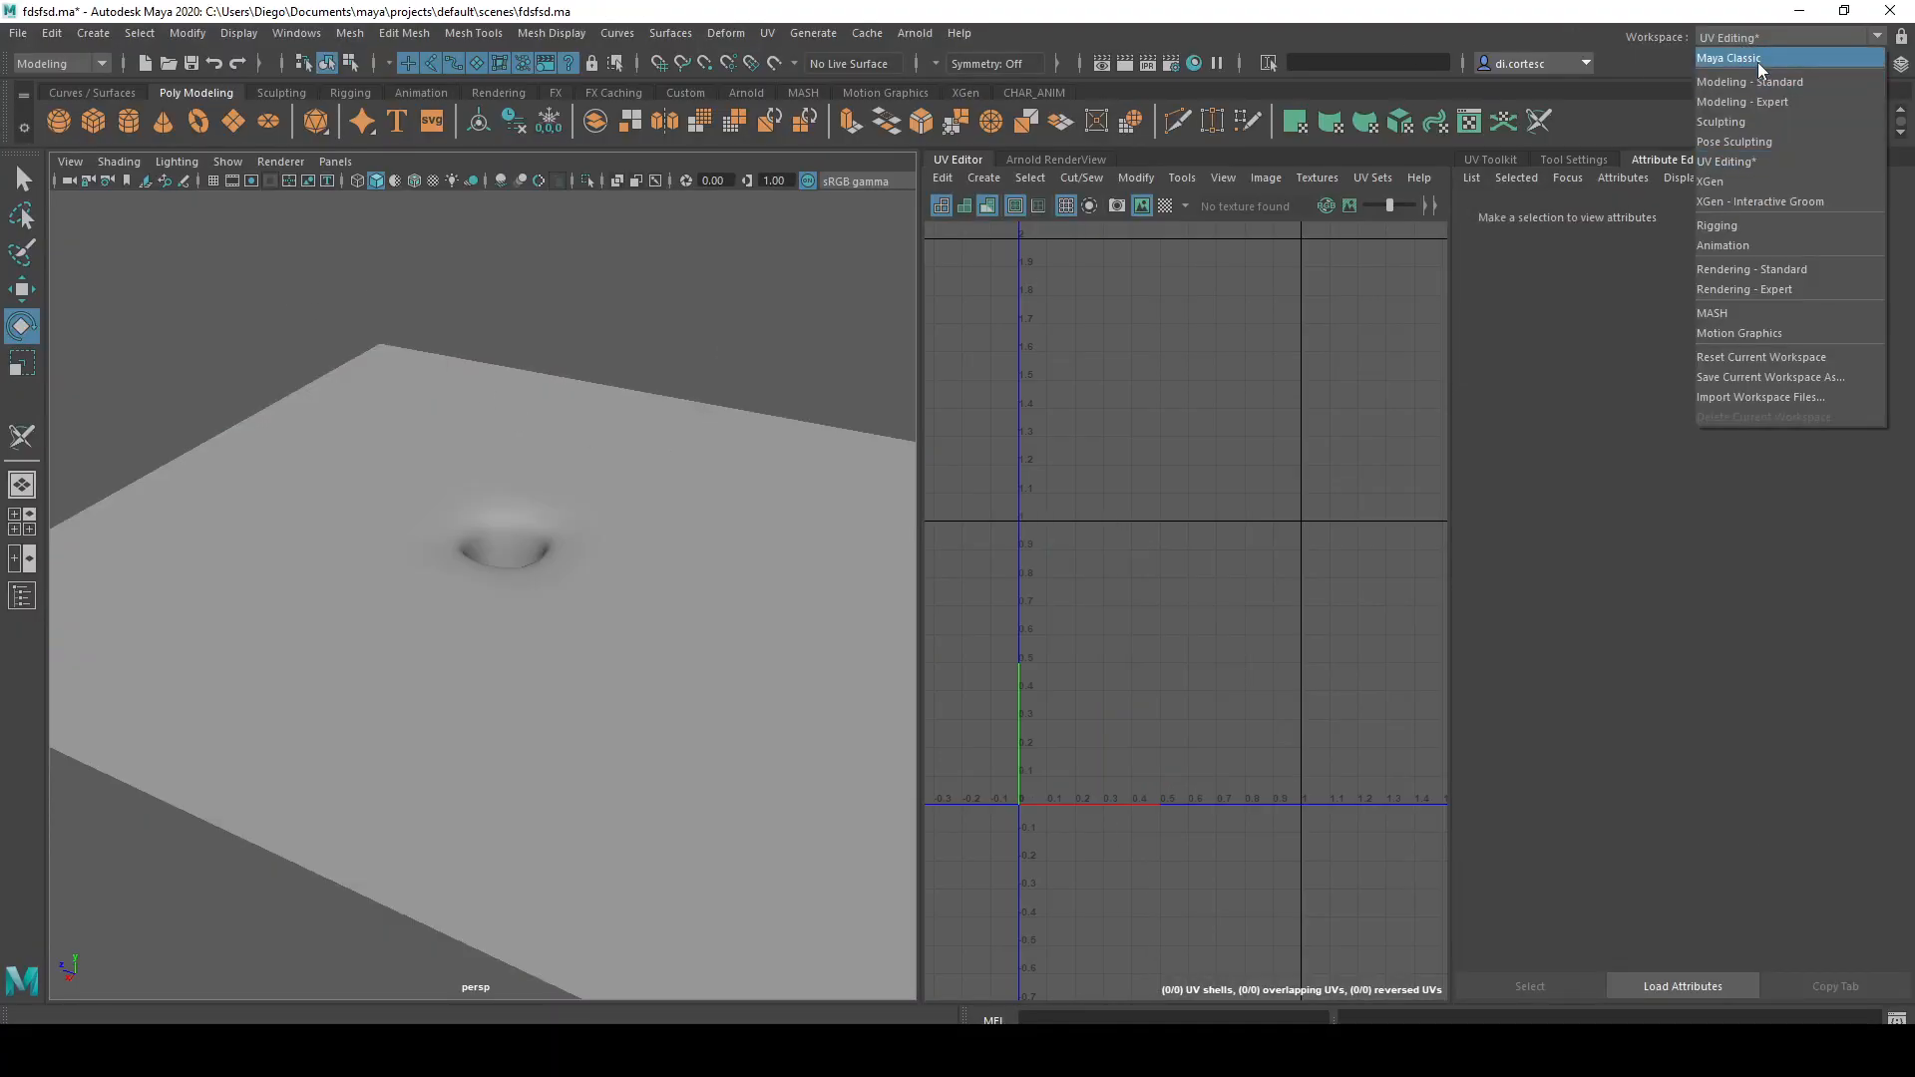
click(1743, 56)
- Select the plane with the central hole and apply a Texture deformer to it
click(1167, 323)
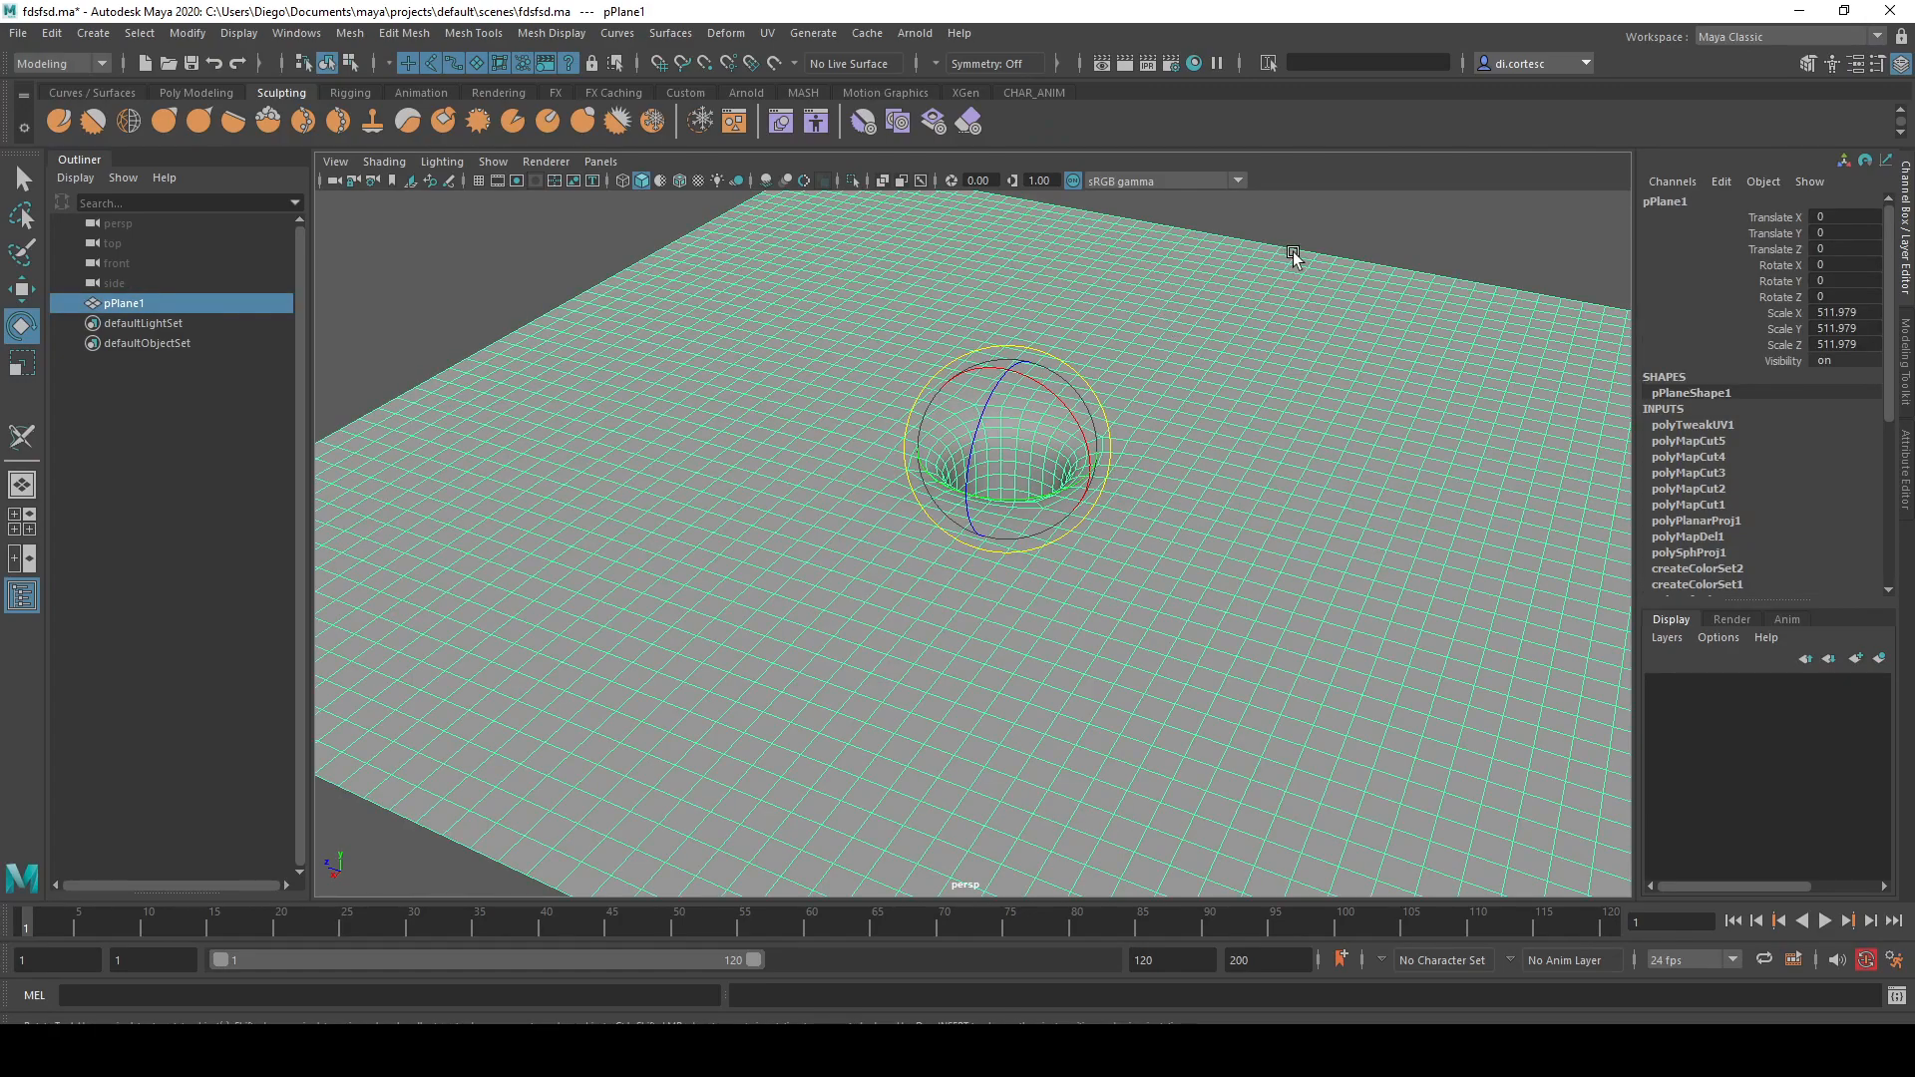
alt+middle_drag(1210, 325, 1139, 454)
alt+drag(1139, 454, 1035, 477)
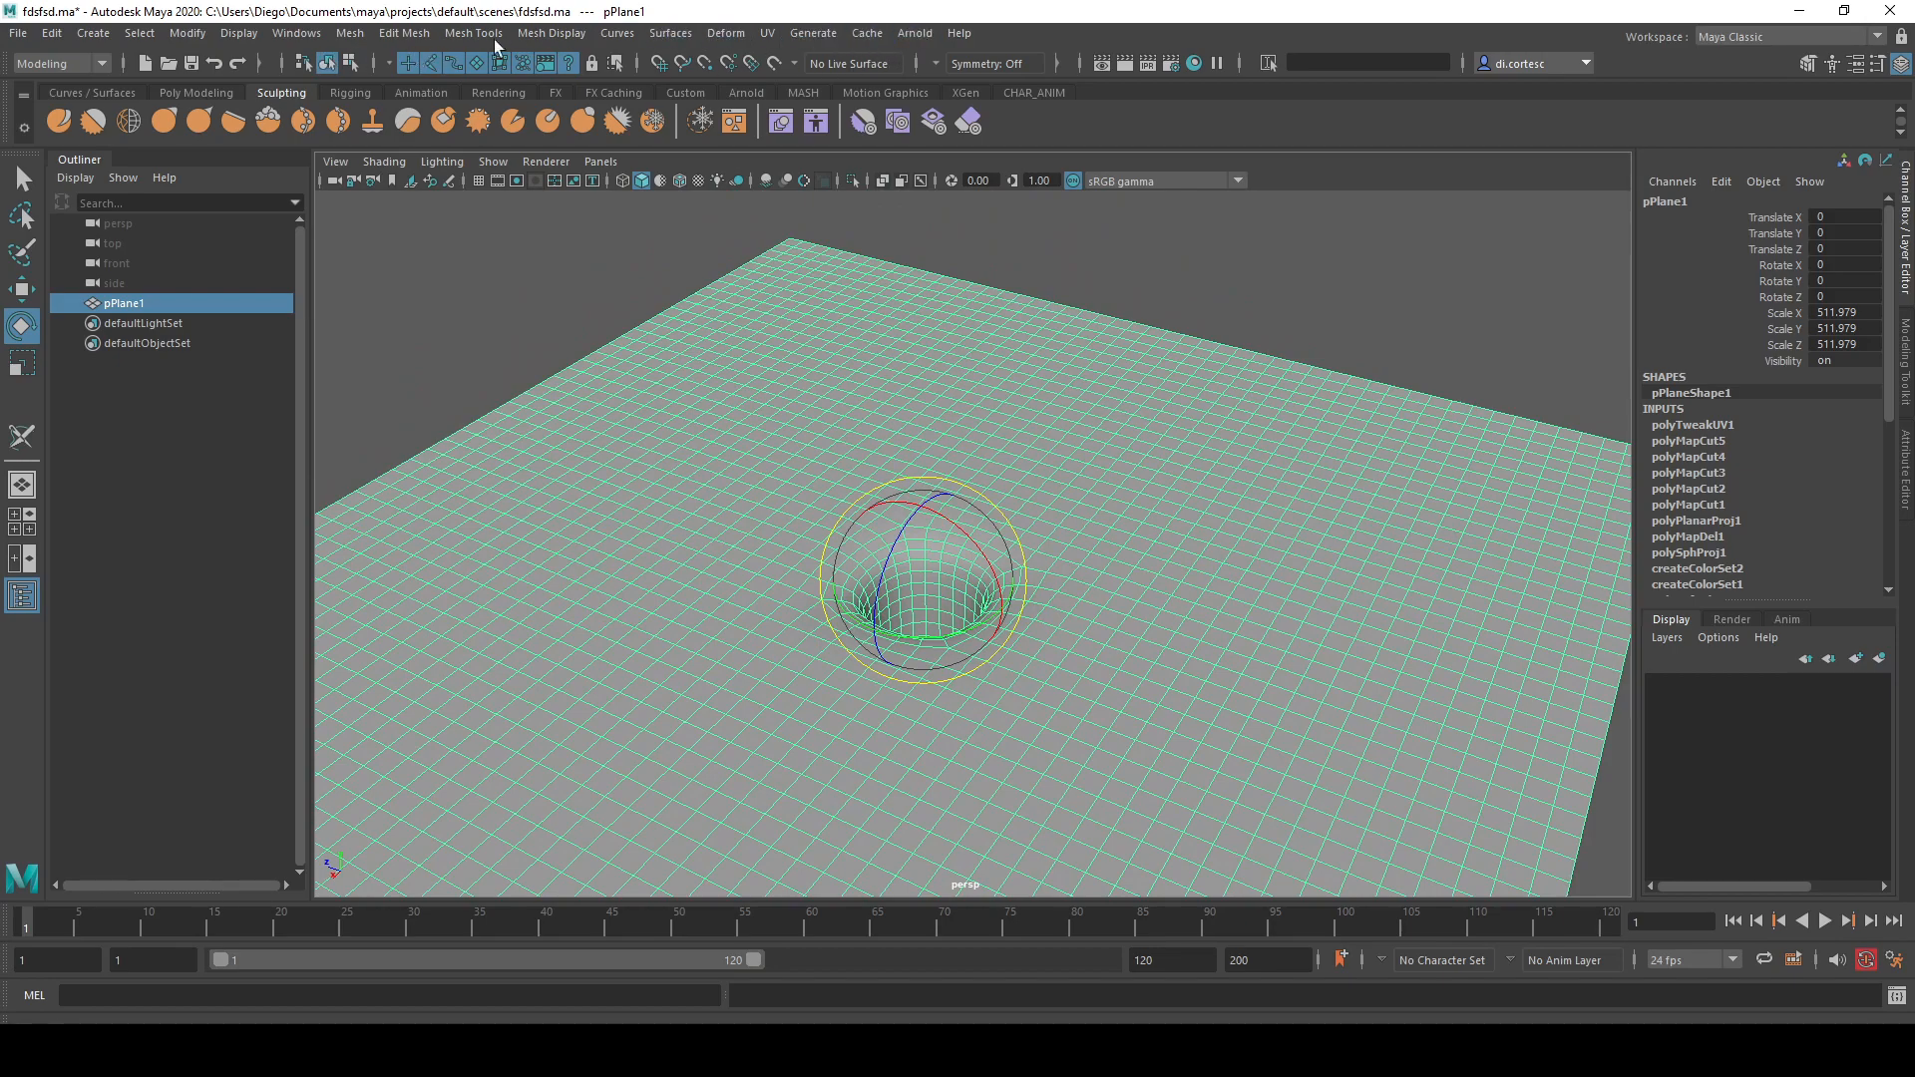
click(51, 64)
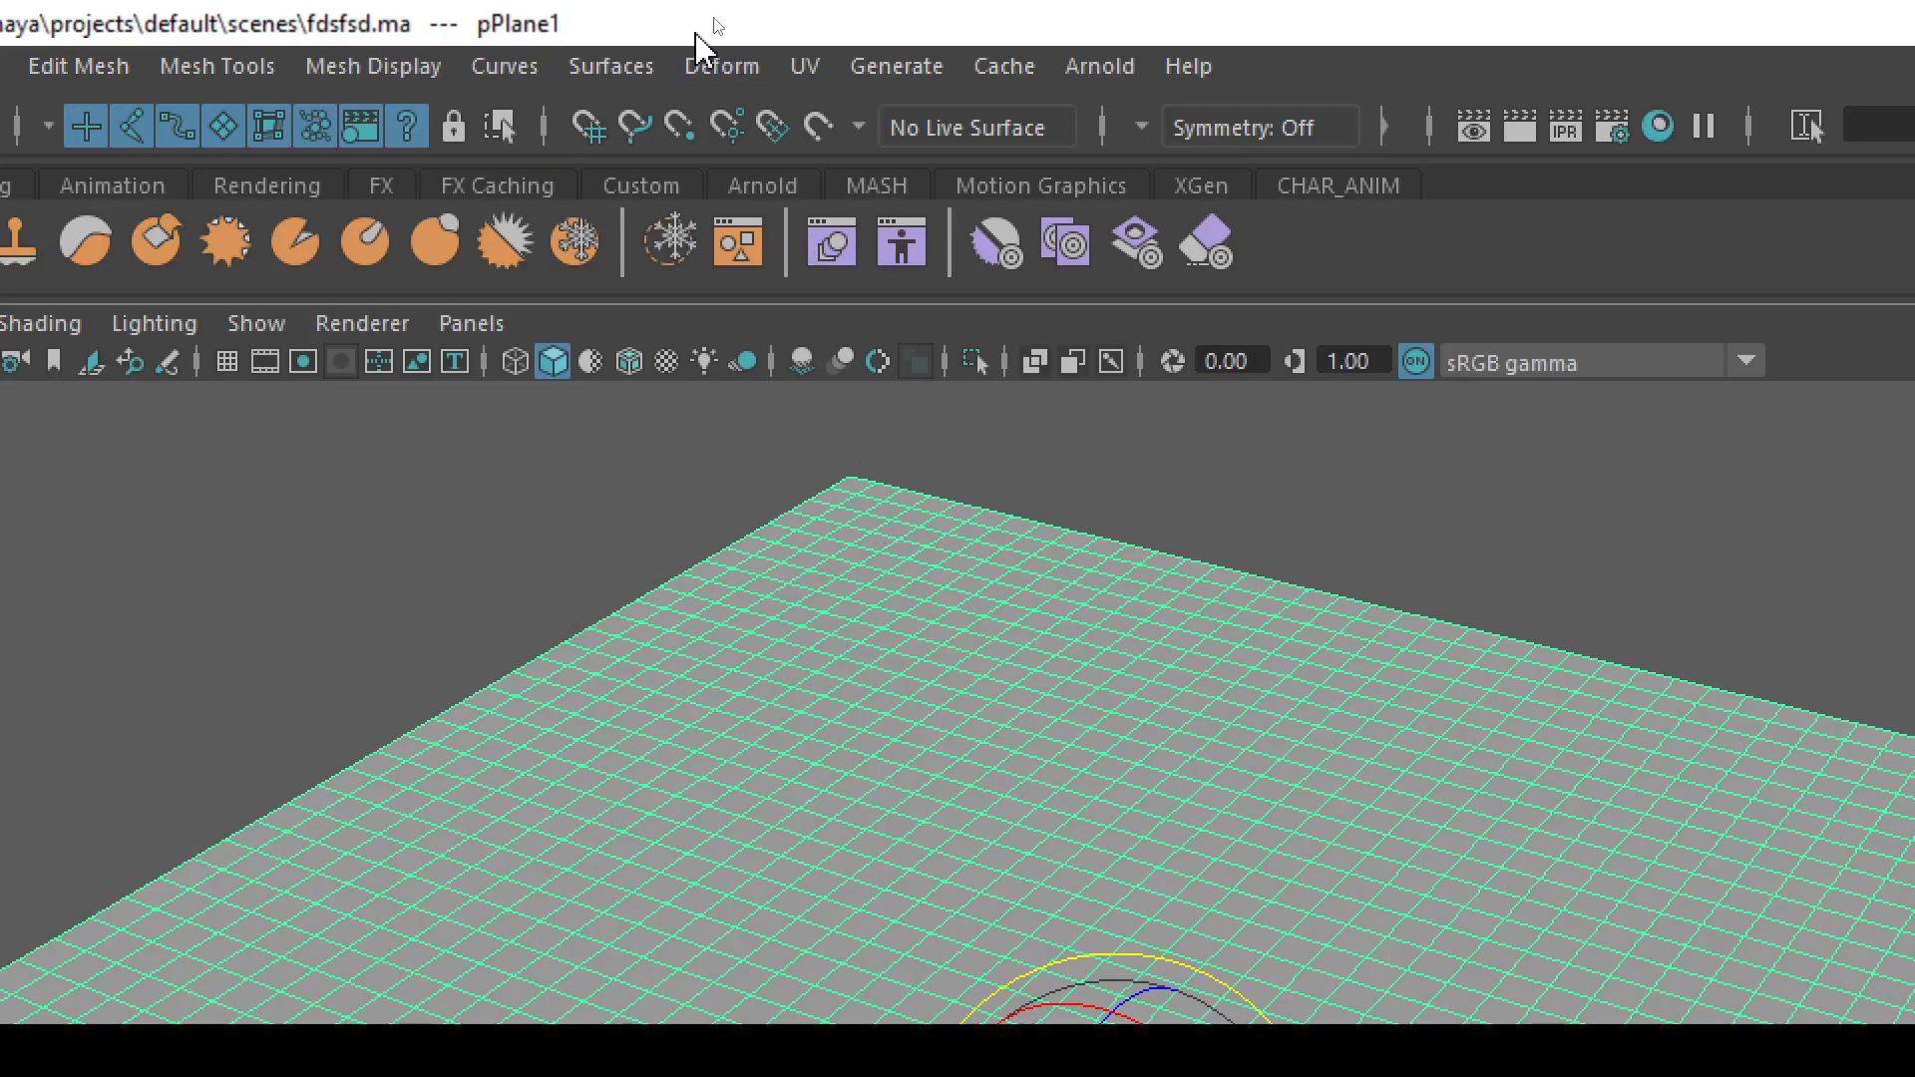
click(722, 68)
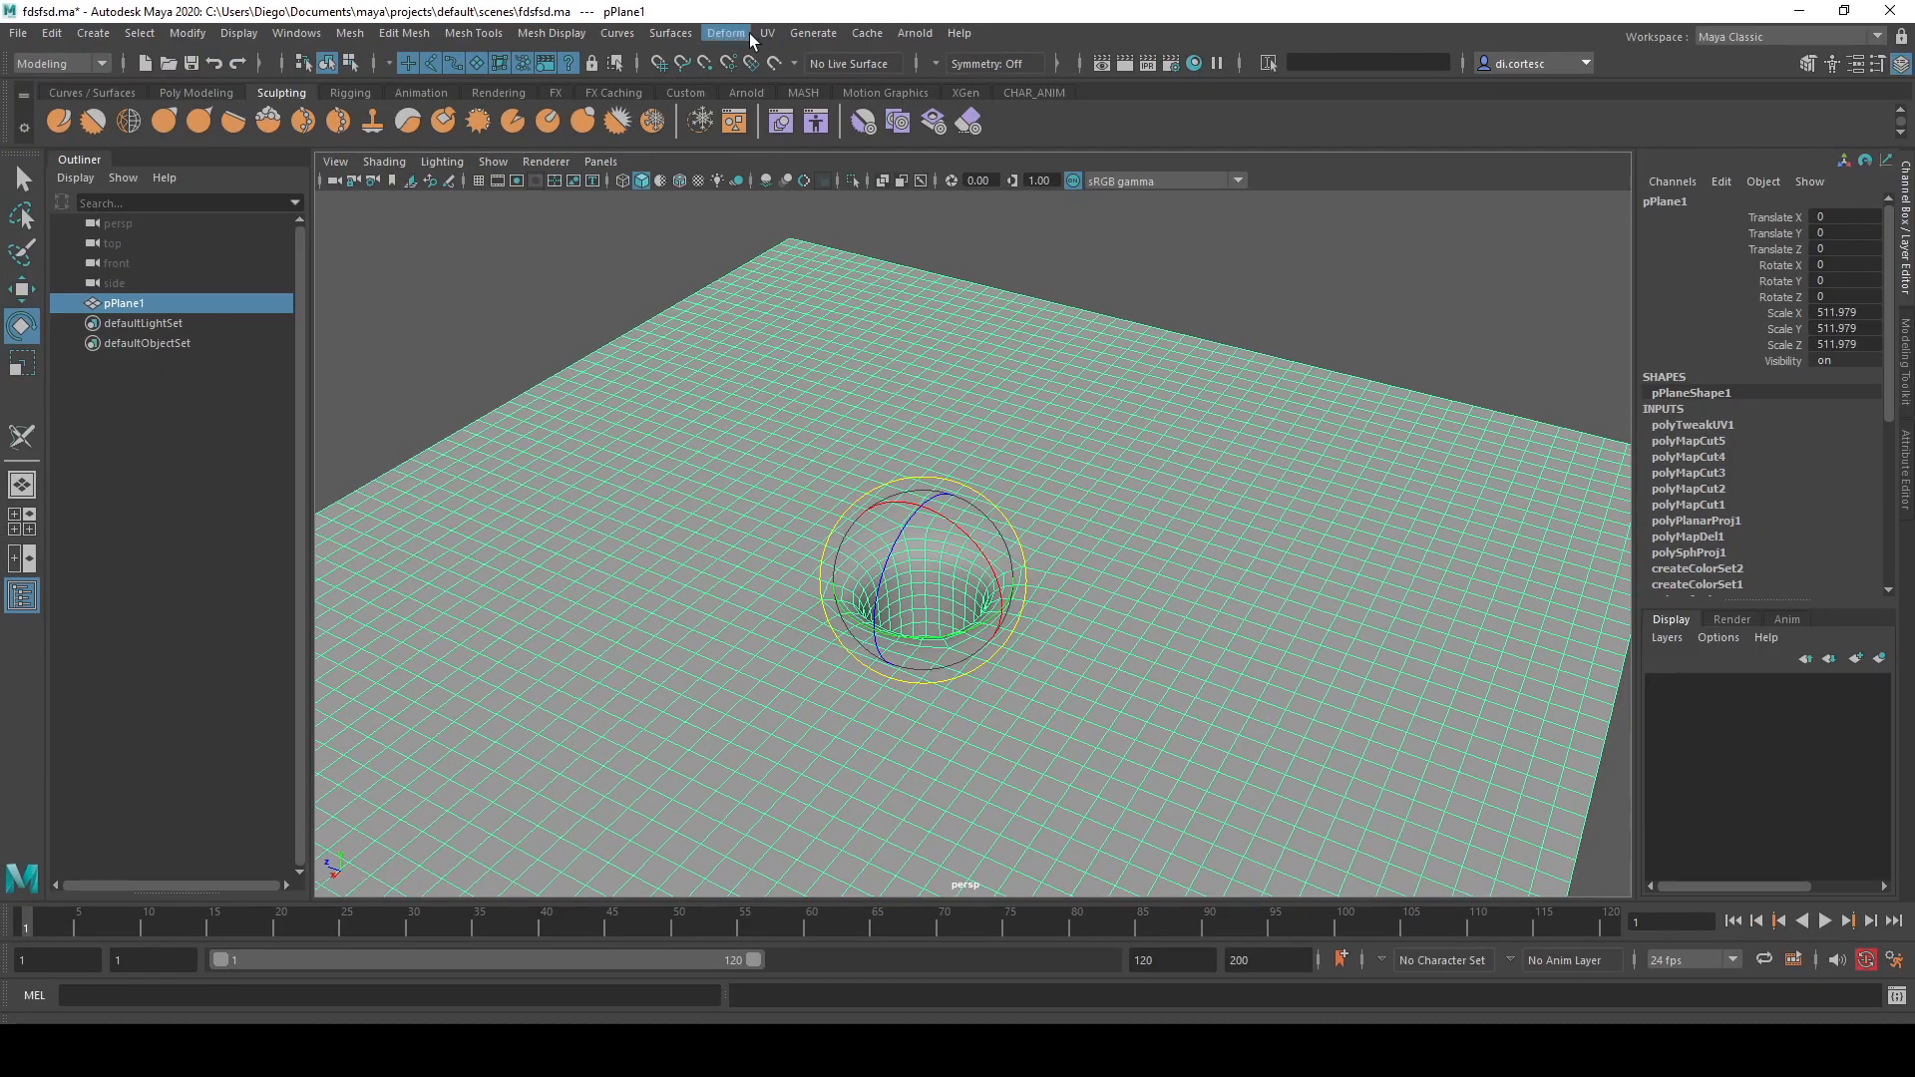
click(738, 66)
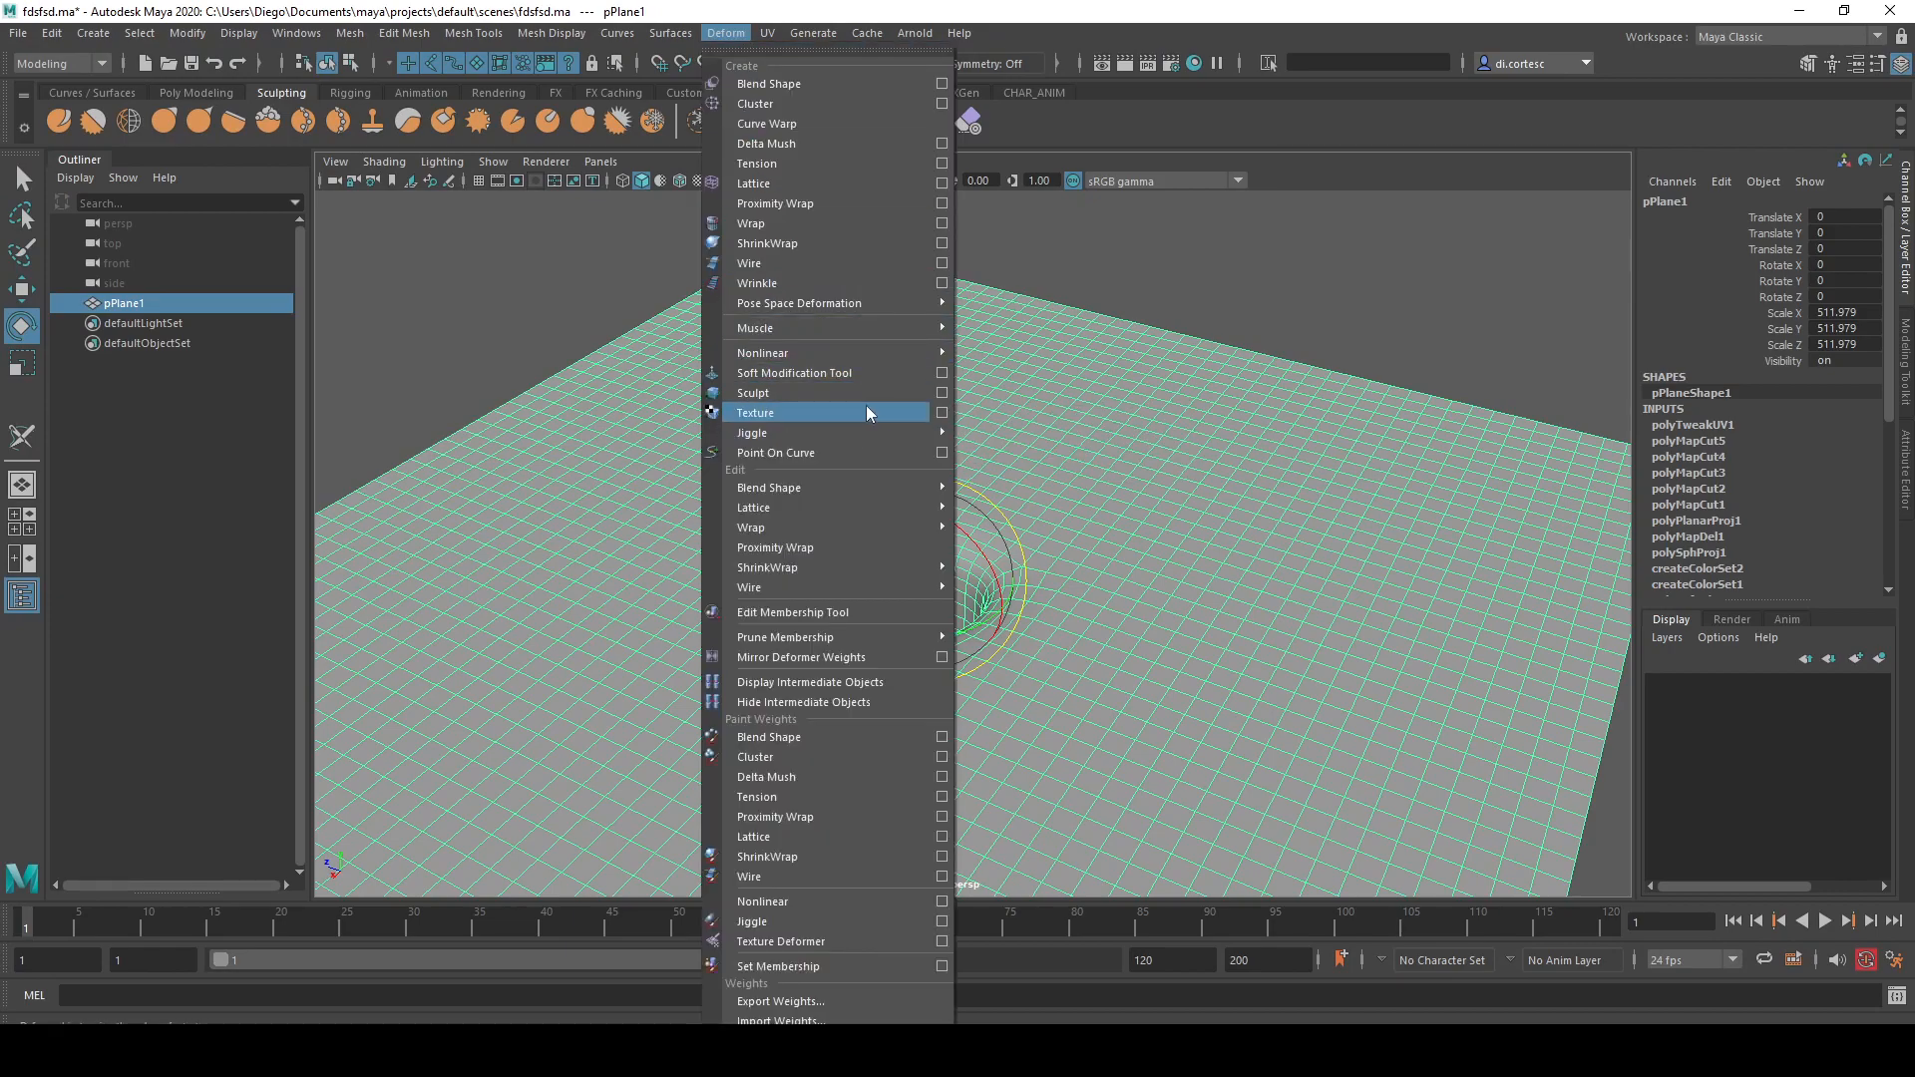
click(798, 412)
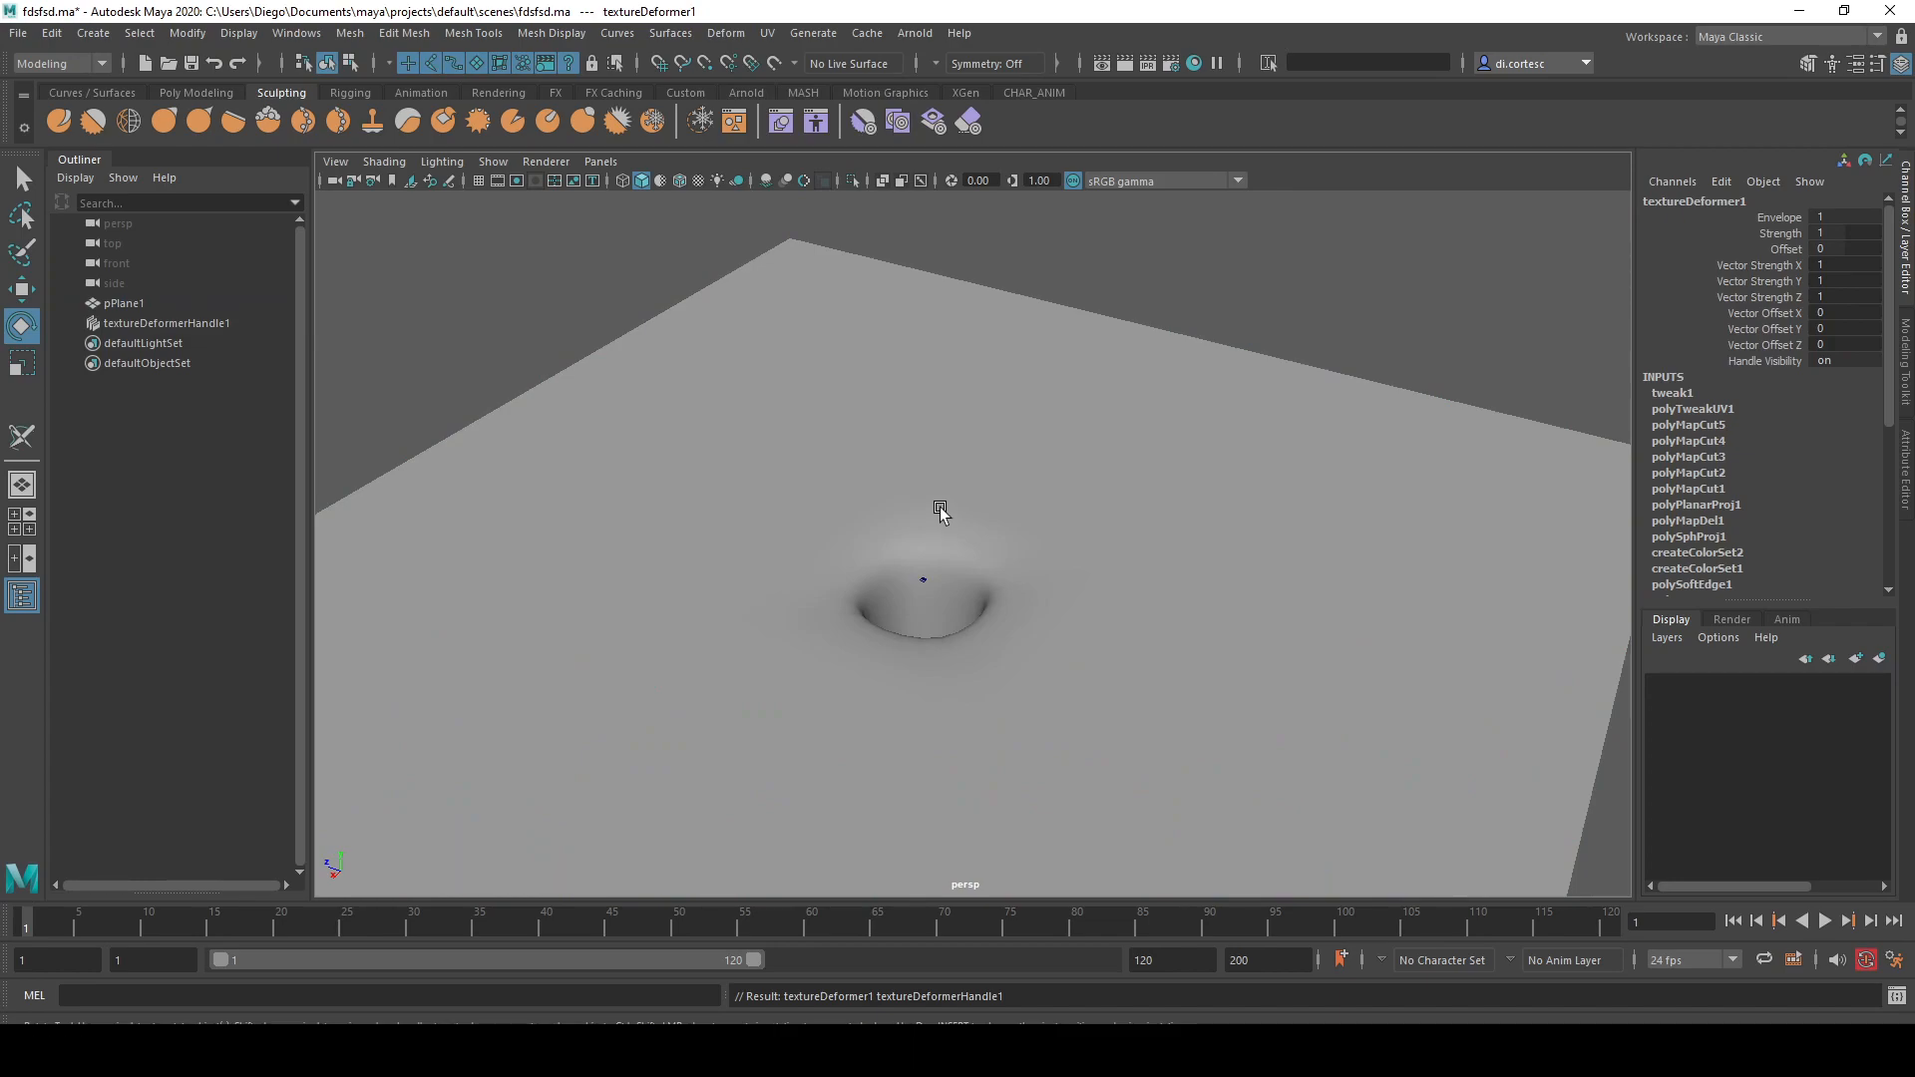
- Select the texture deformer's handle at the plane's hole and display the textureDeformer1 attributes
scroll(888, 599, up, 5)
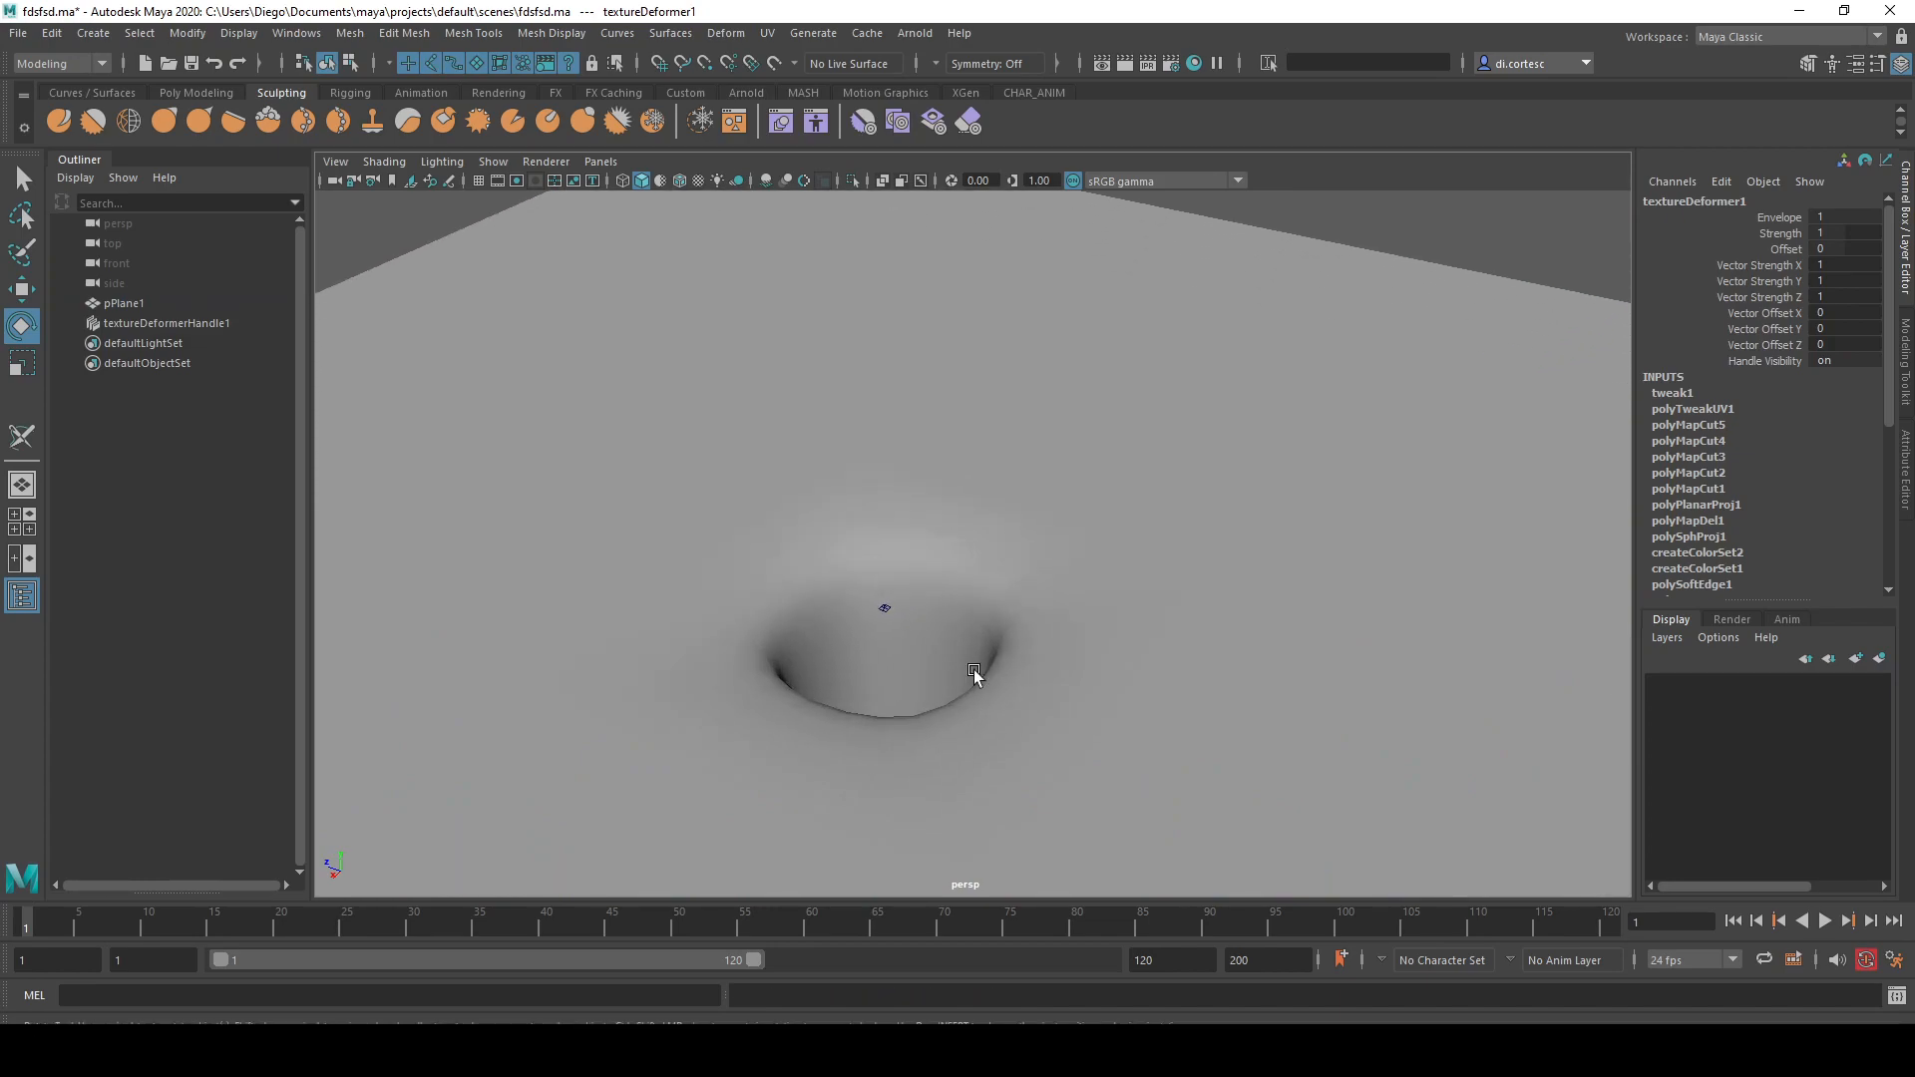
scroll(1048, 608, up, 2)
scroll(1047, 655, up, 5)
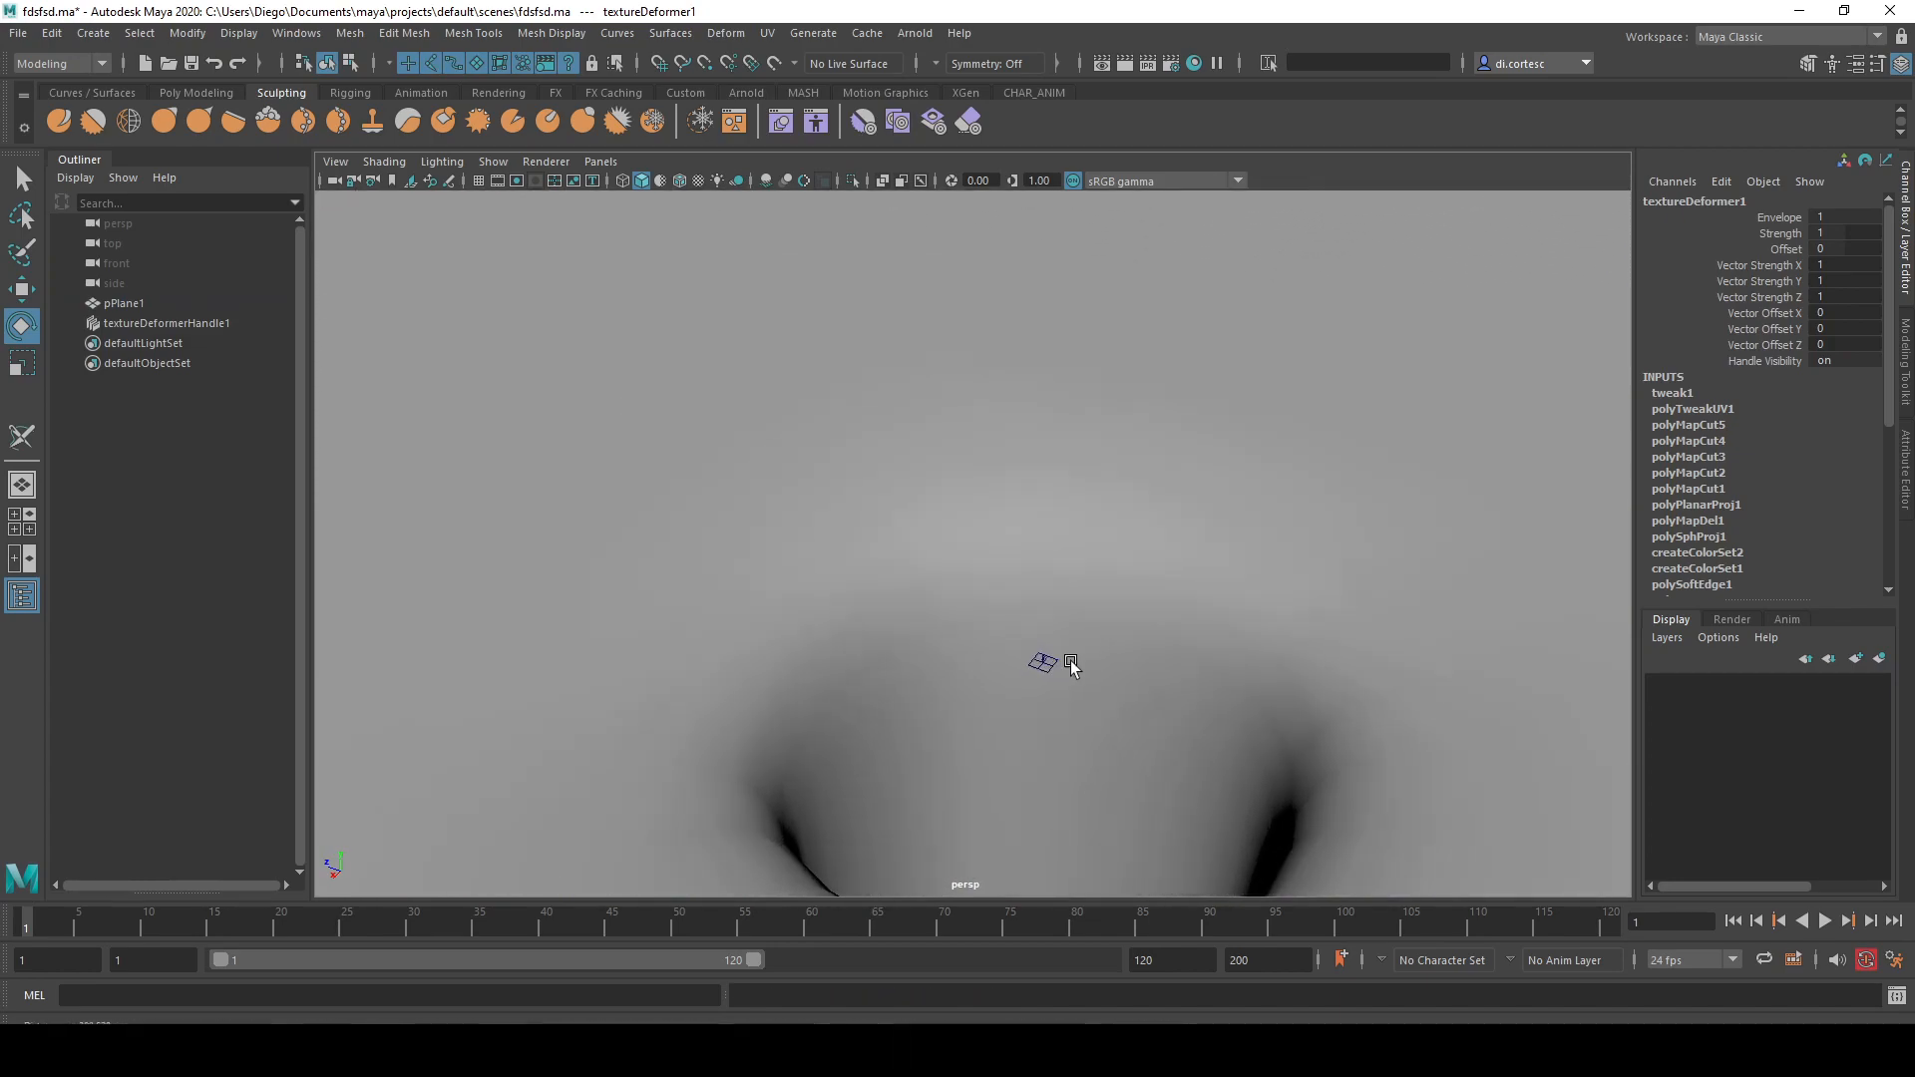
alt+middle_drag(1133, 699, 1043, 648)
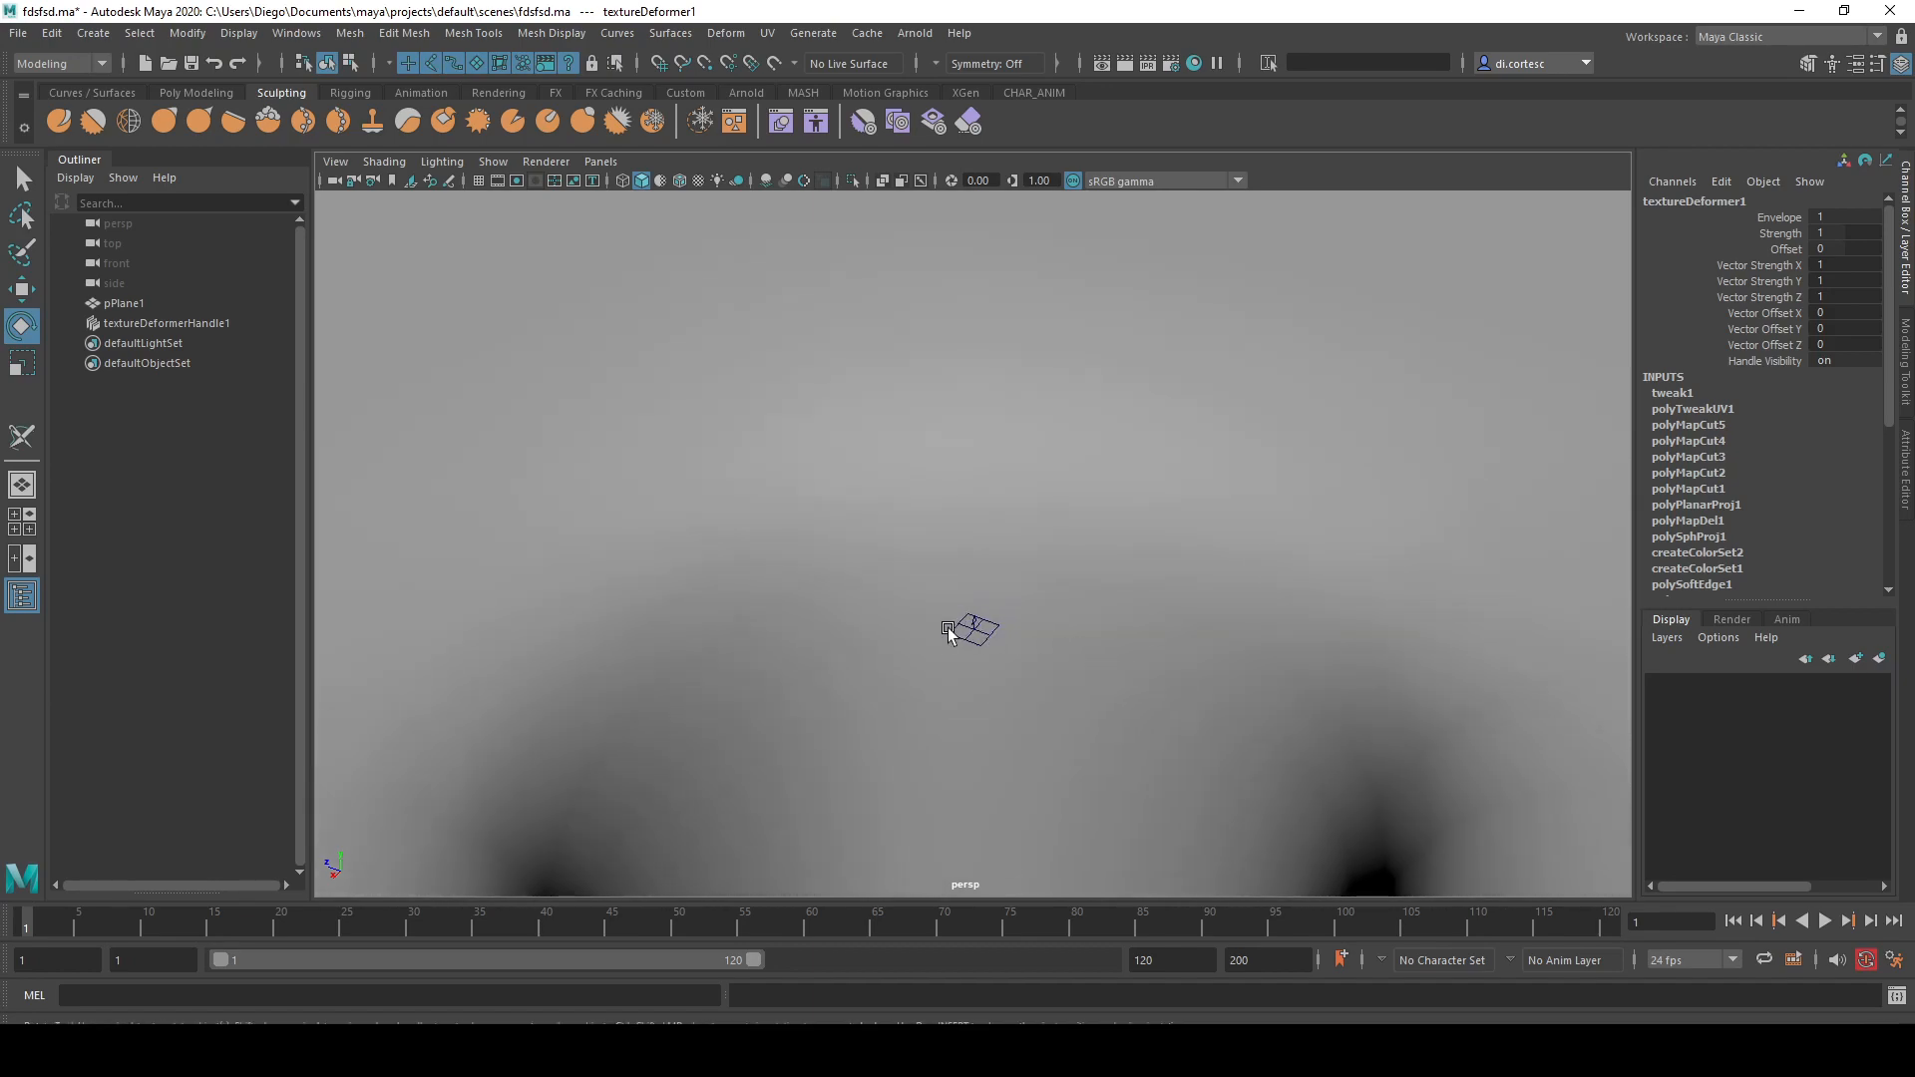
click(974, 643)
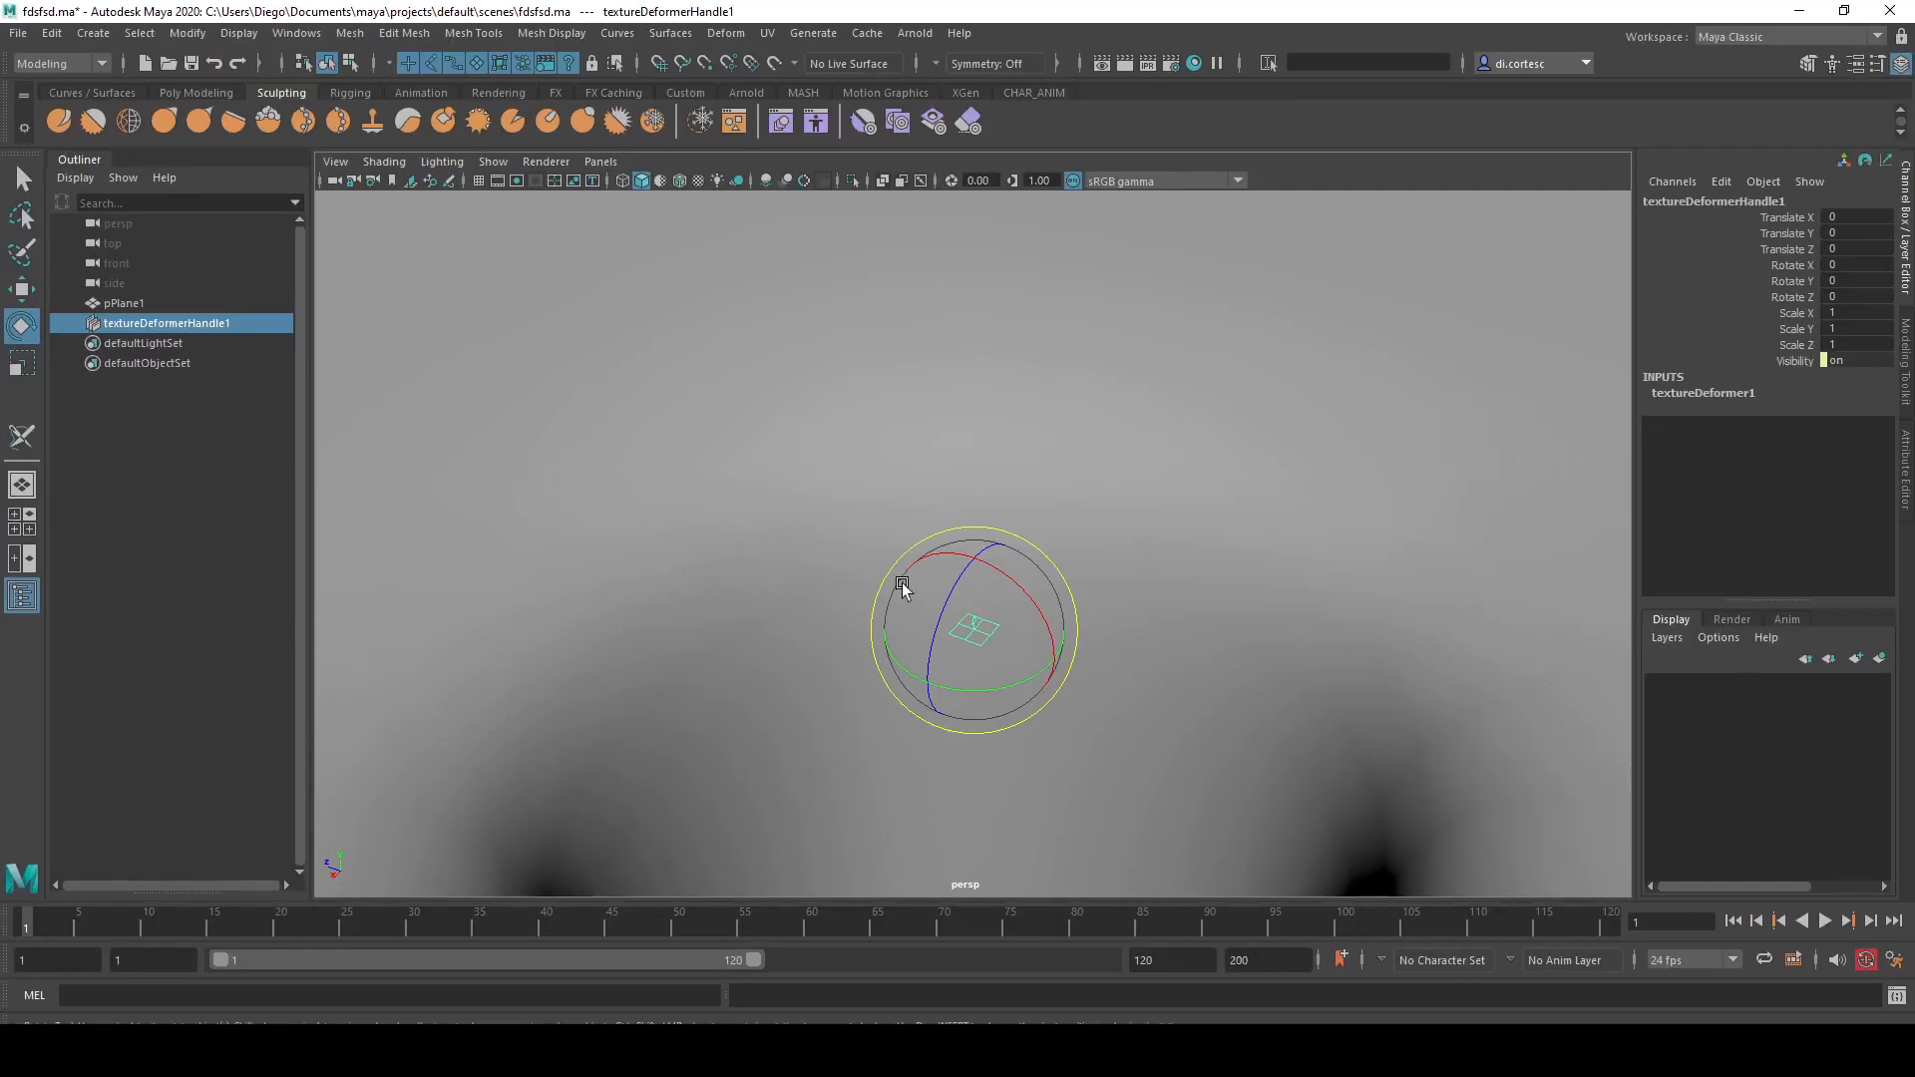
alt+drag(1068, 685, 863, 546)
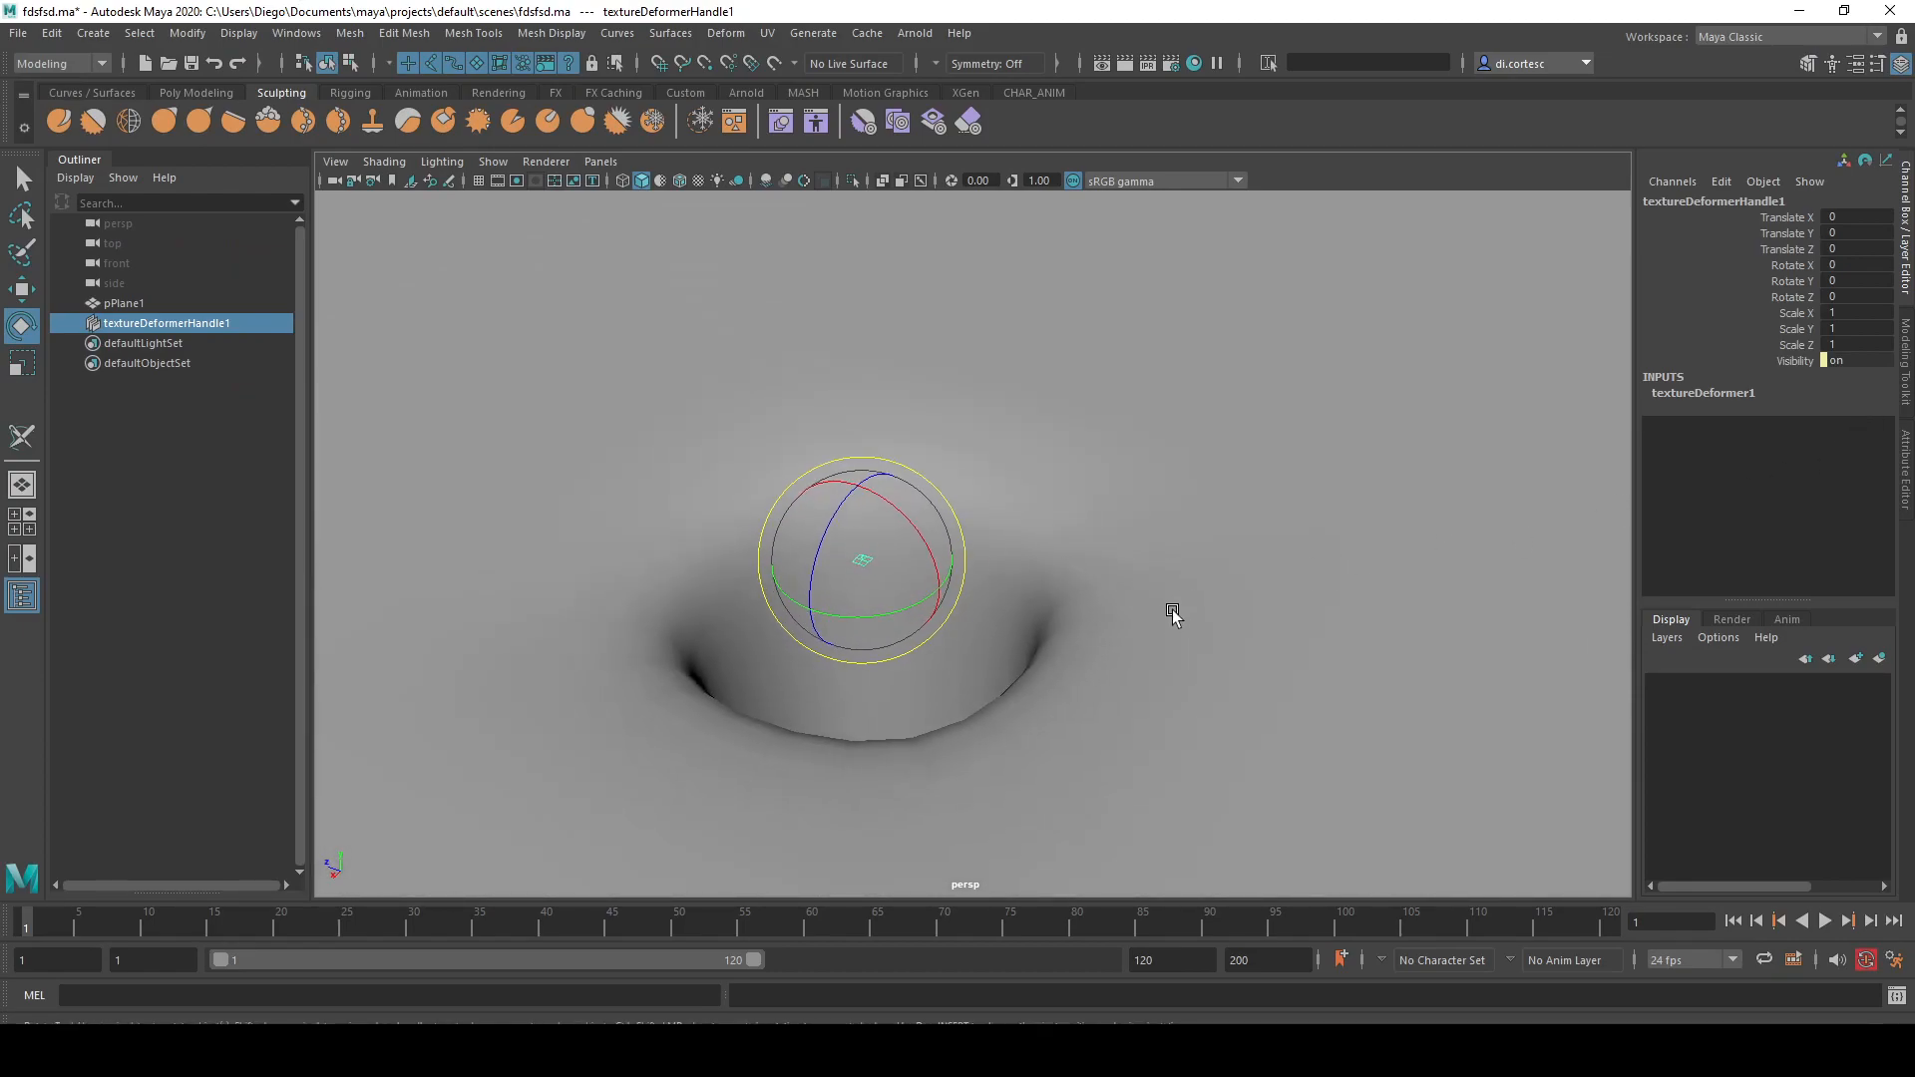
alt+drag(1180, 603, 765, 530)
click(1901, 467)
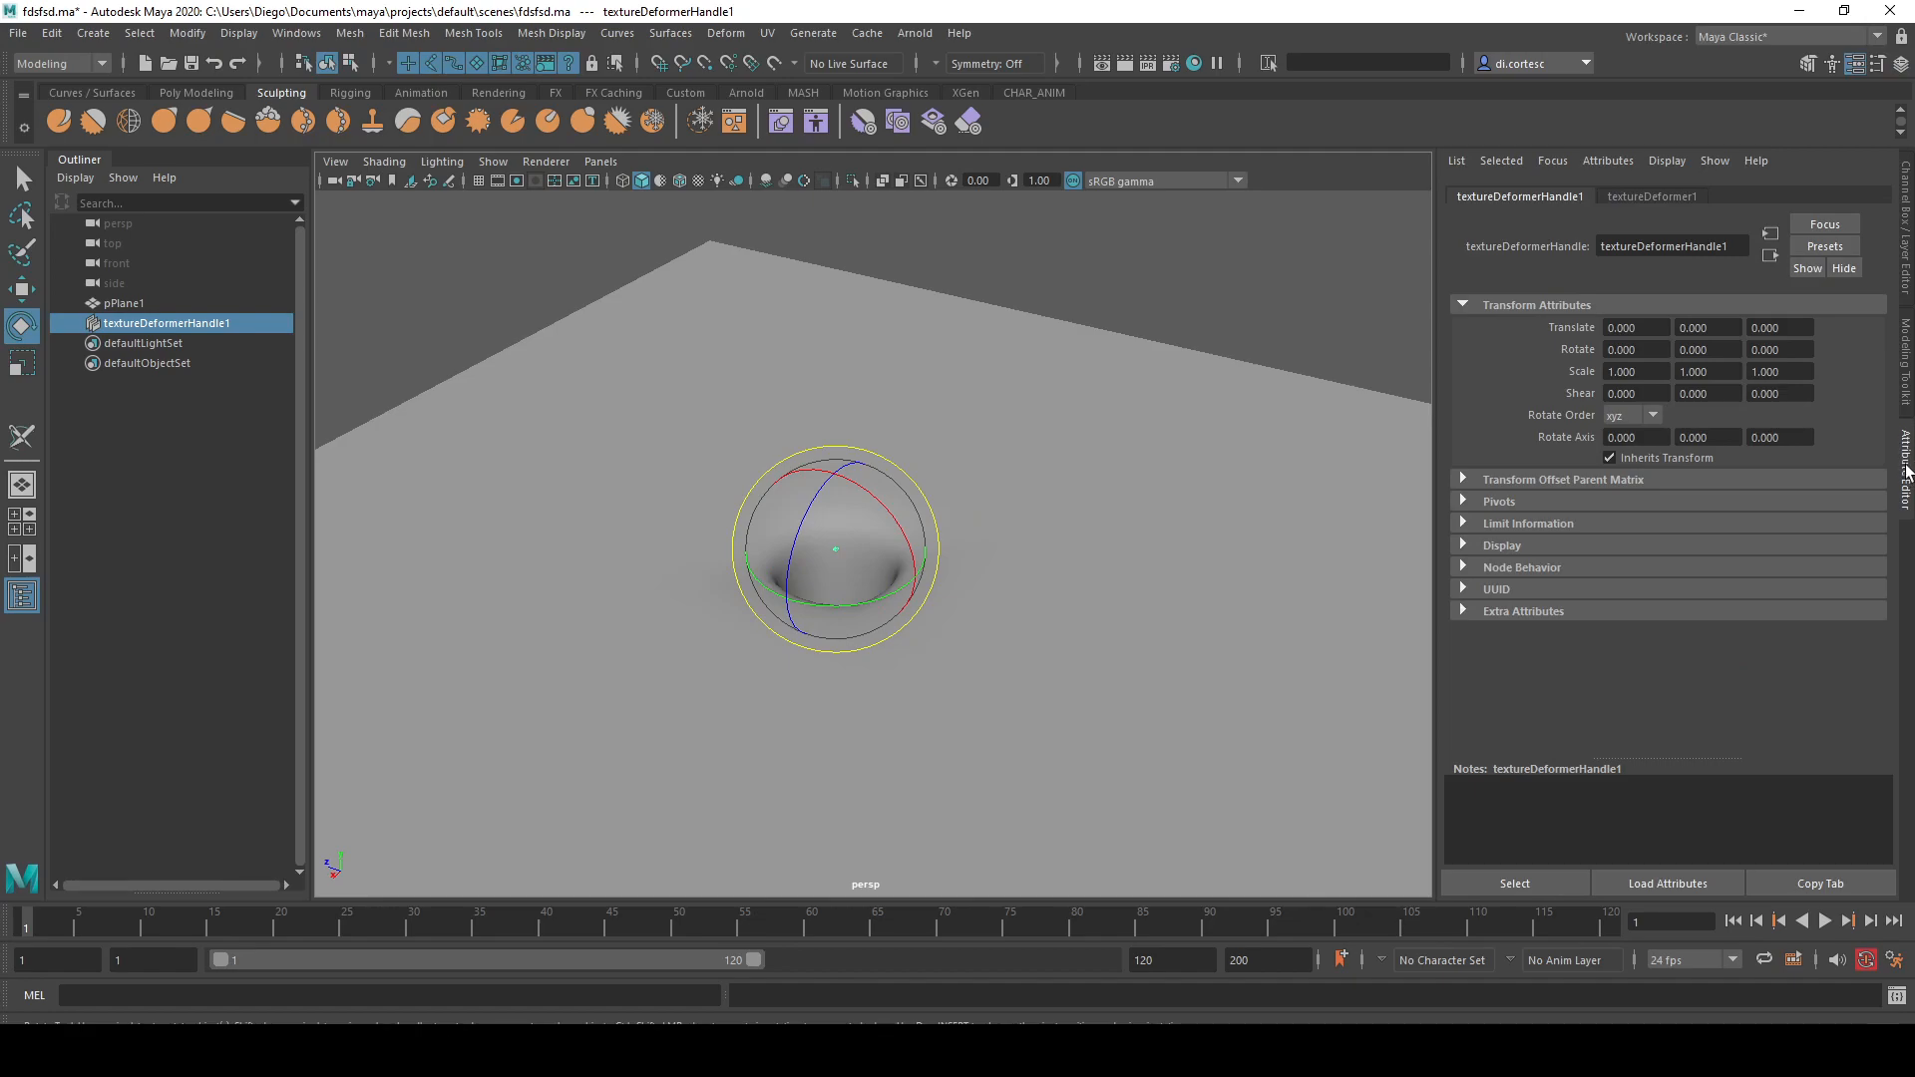
click(1654, 195)
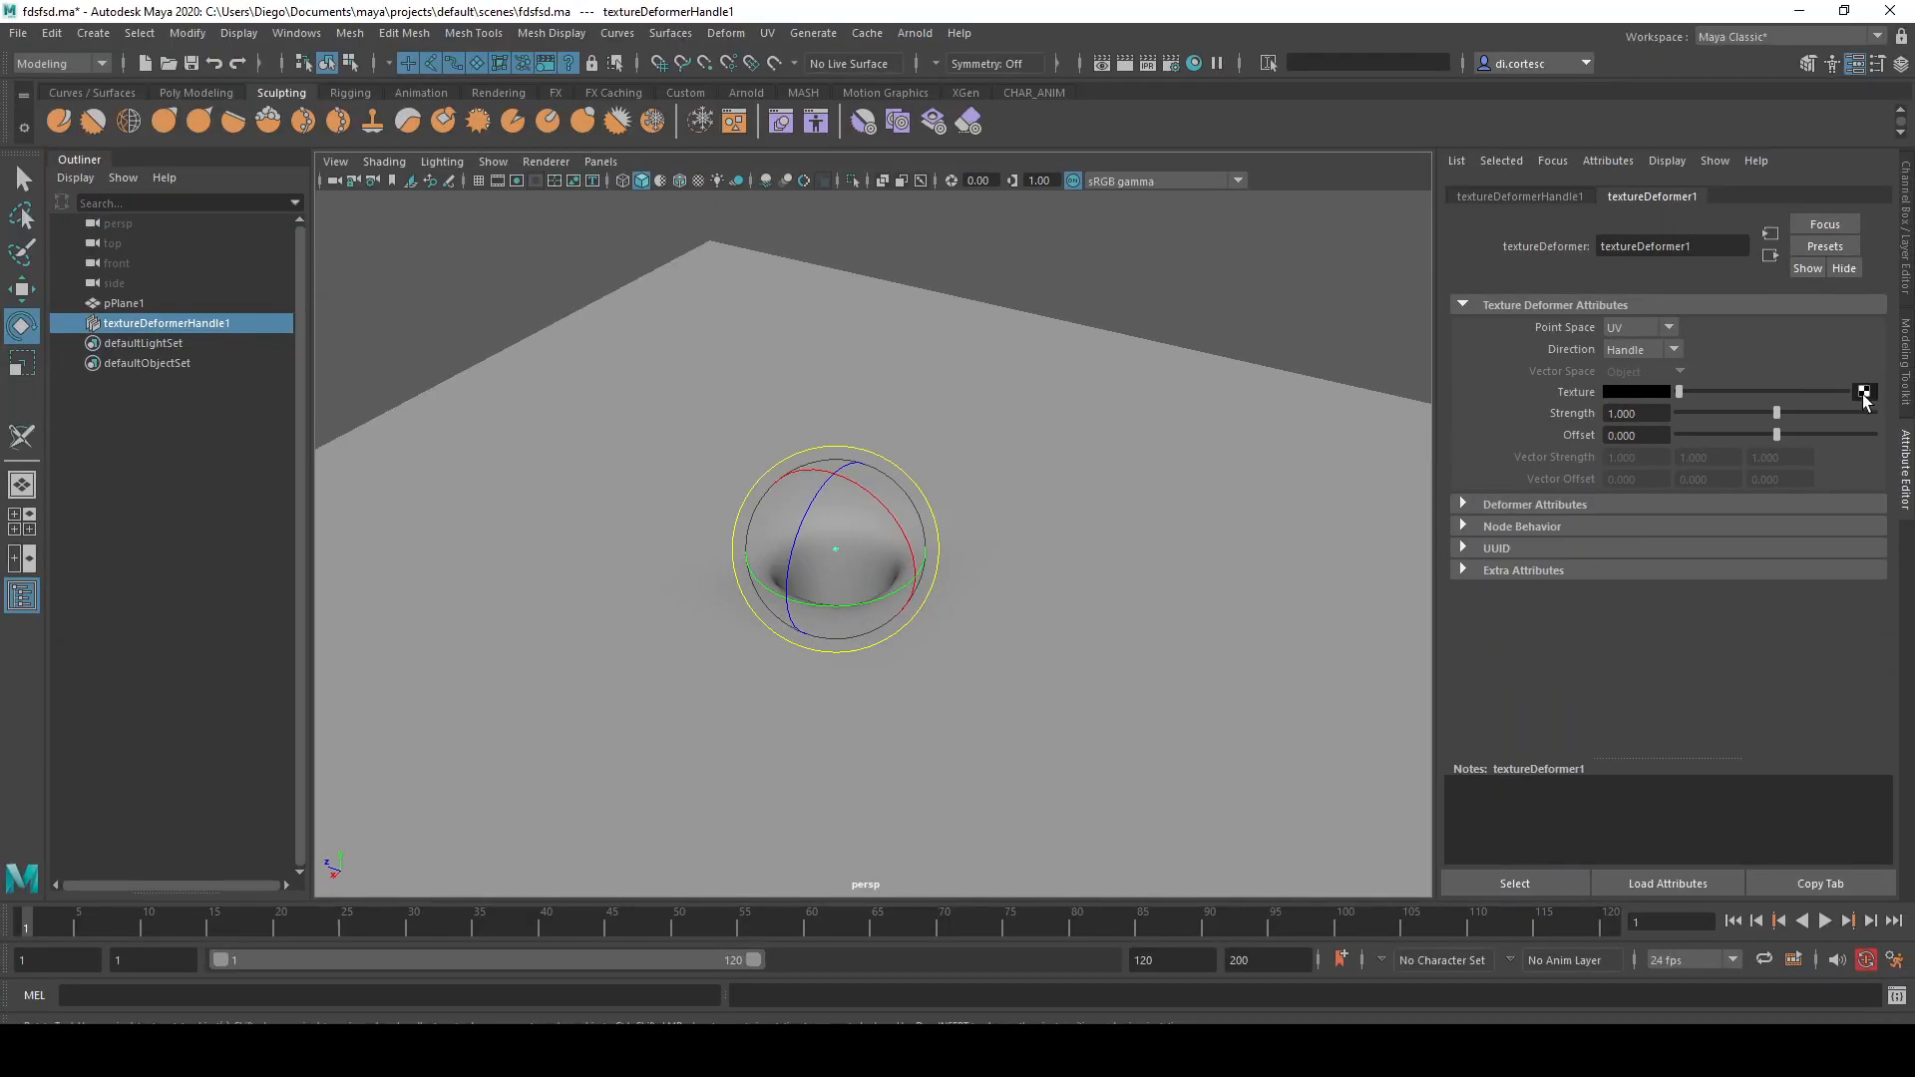
- Connect a File texture to the deformer's Texture attribute and load Rock043L_4K_Displacement.png from the Rock043L_4K-PNG download folder
click(1864, 393)
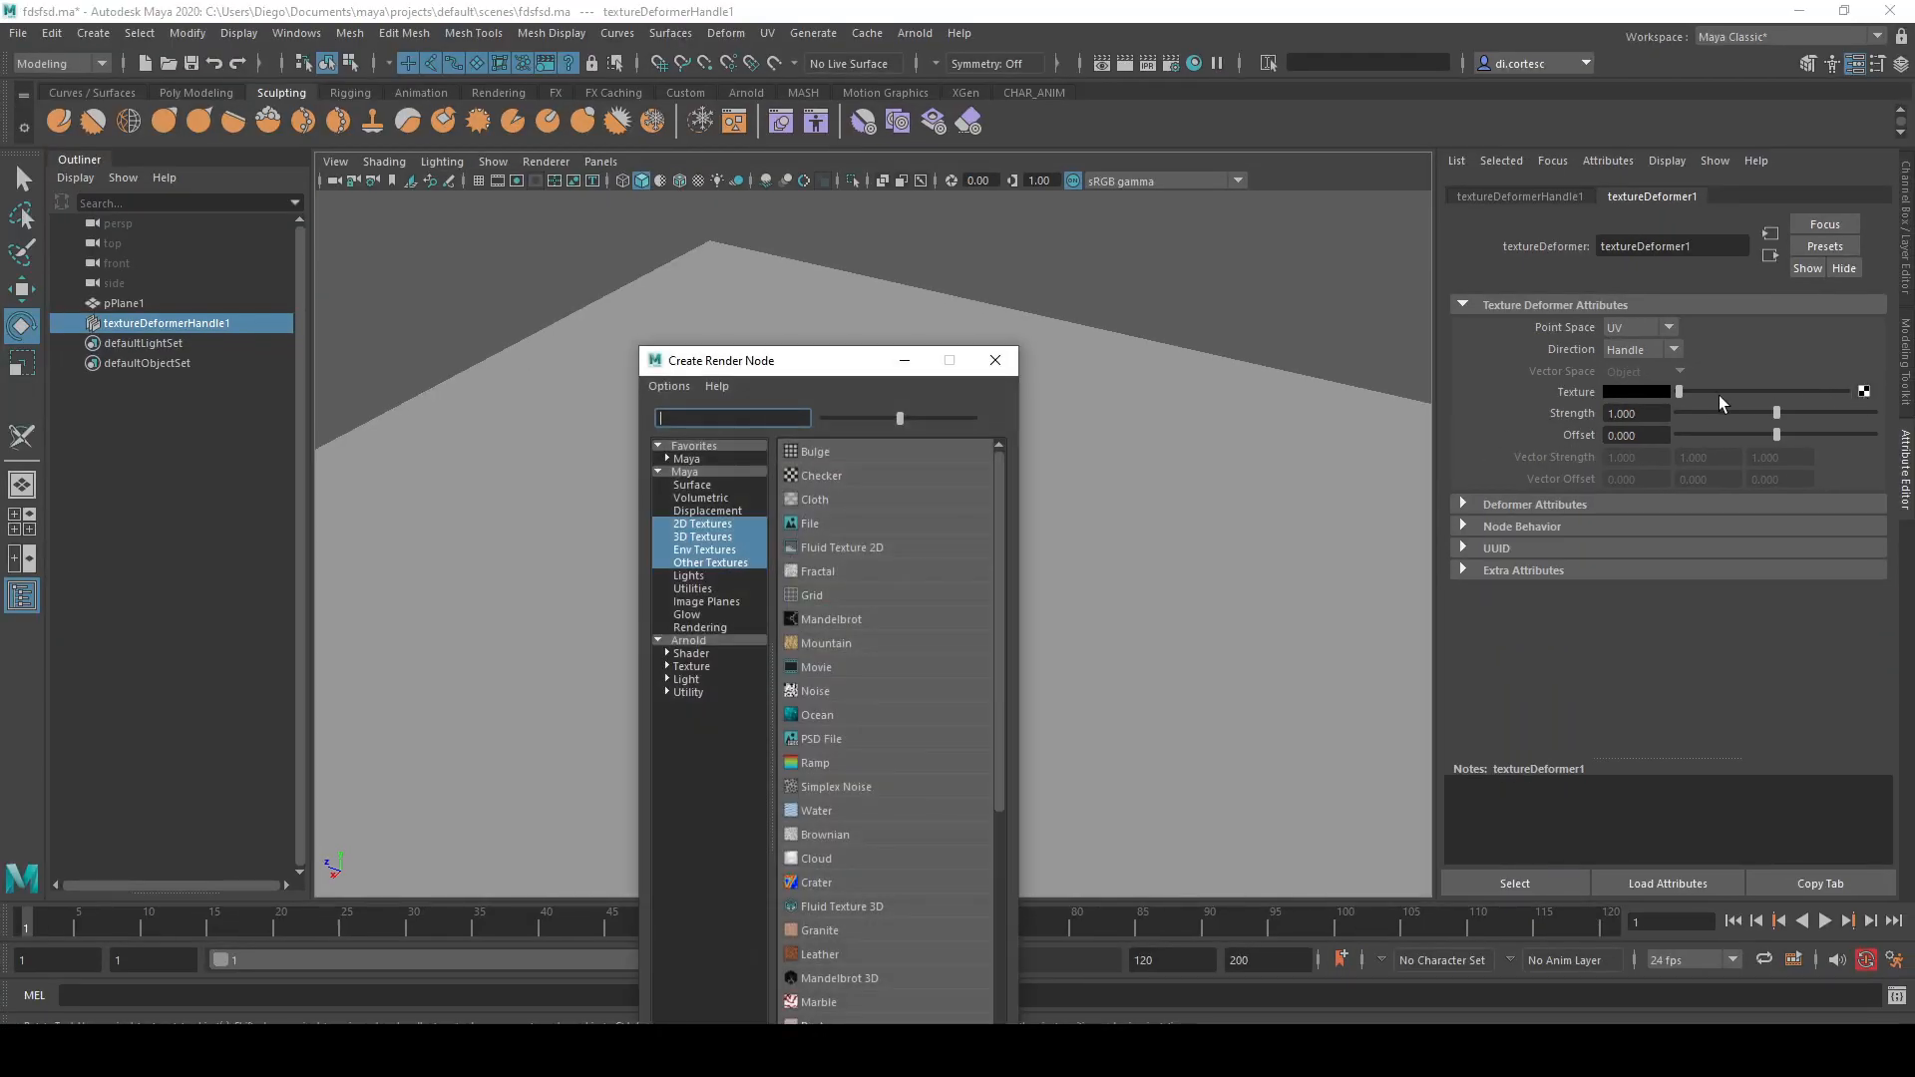
click(834, 531)
click(1856, 468)
triple_click(1045, 296)
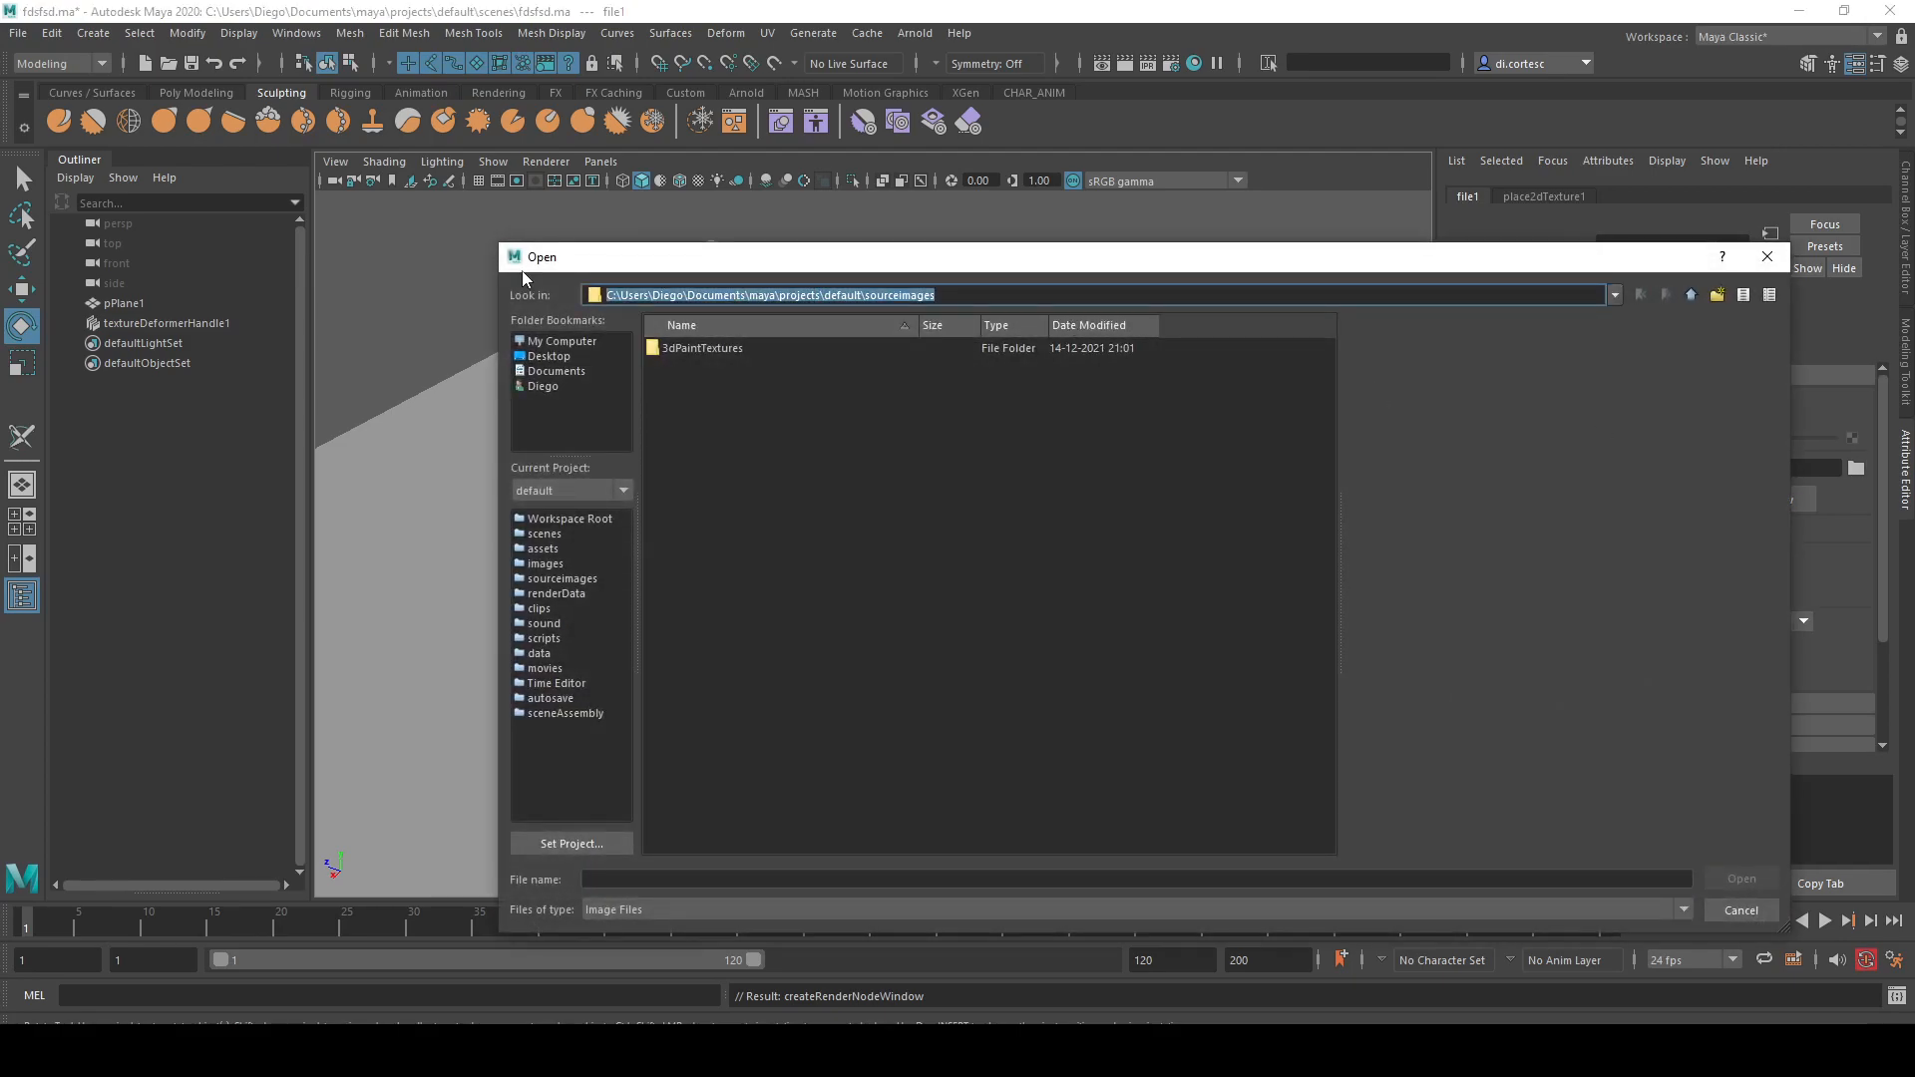
text(C:\Users\Diego\Downloads\Rock043L_4K-PNG)
key(Return)
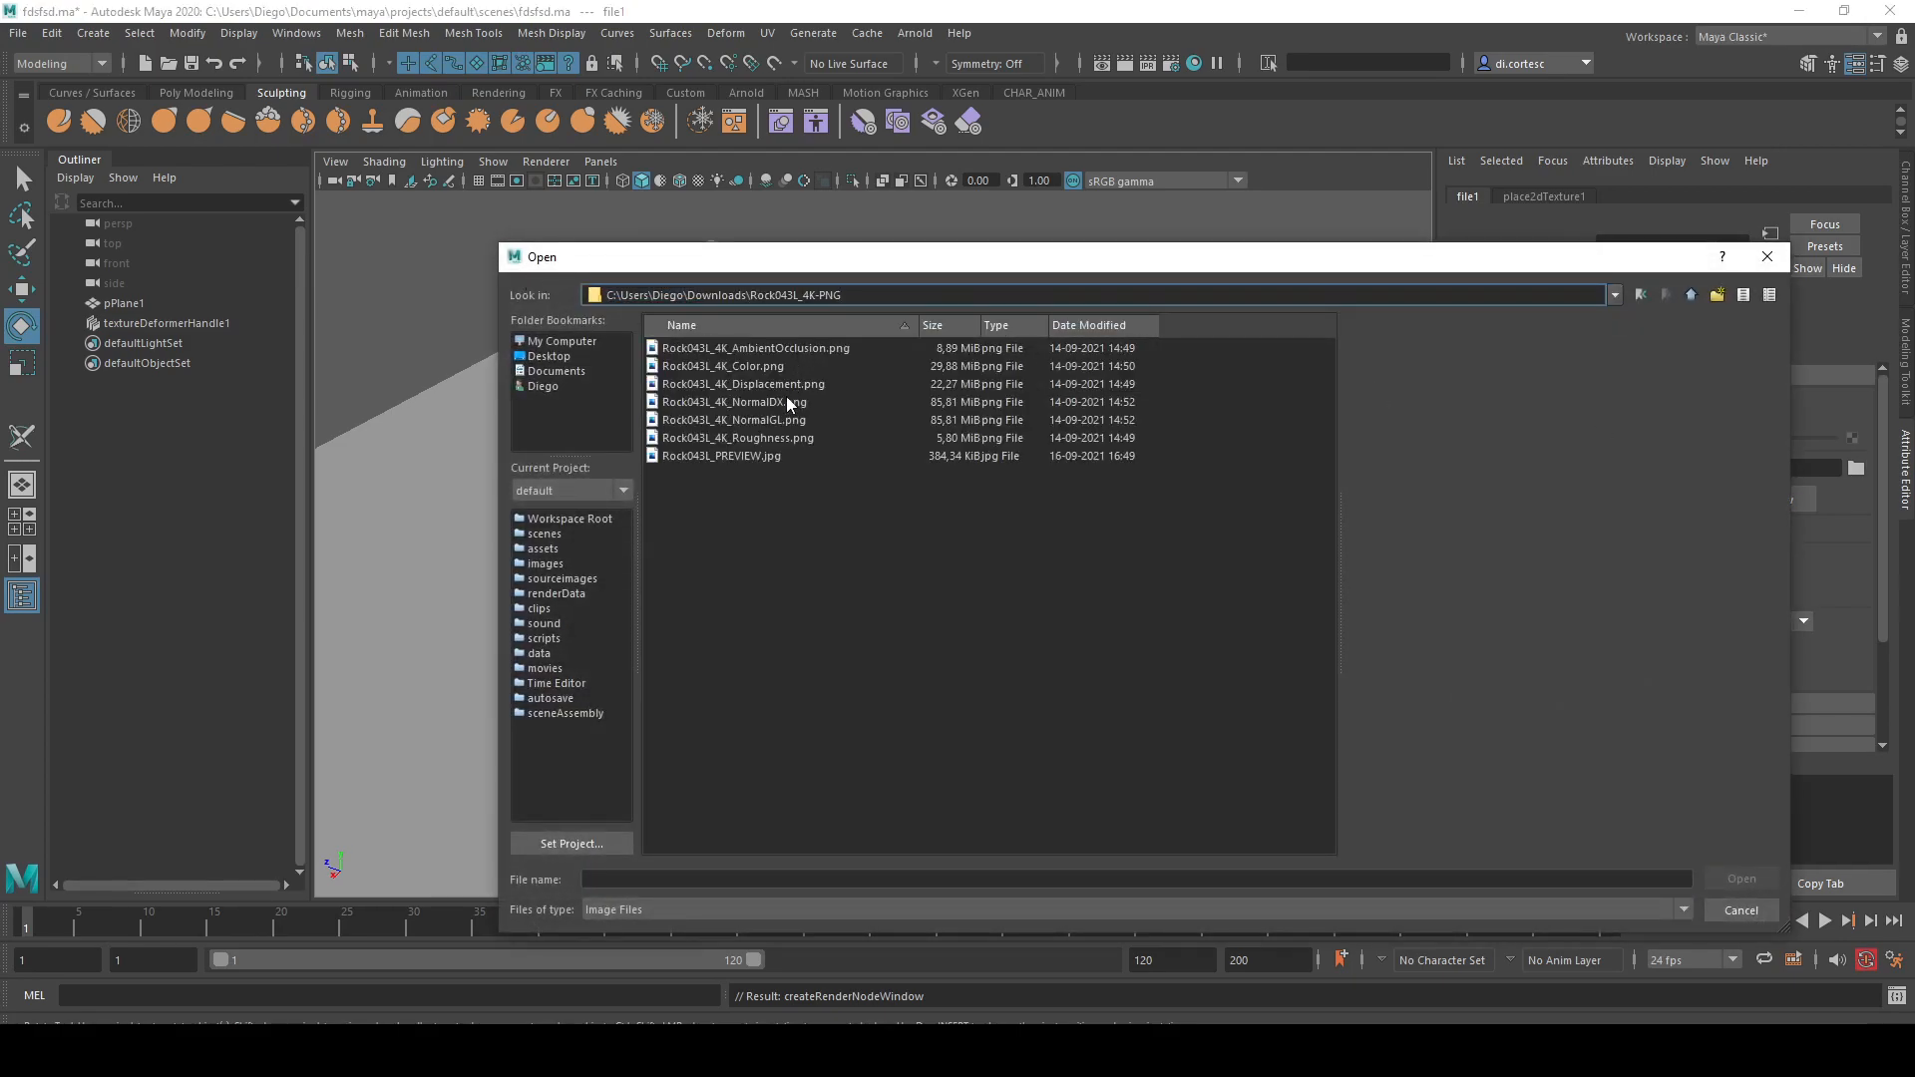
click(743, 385)
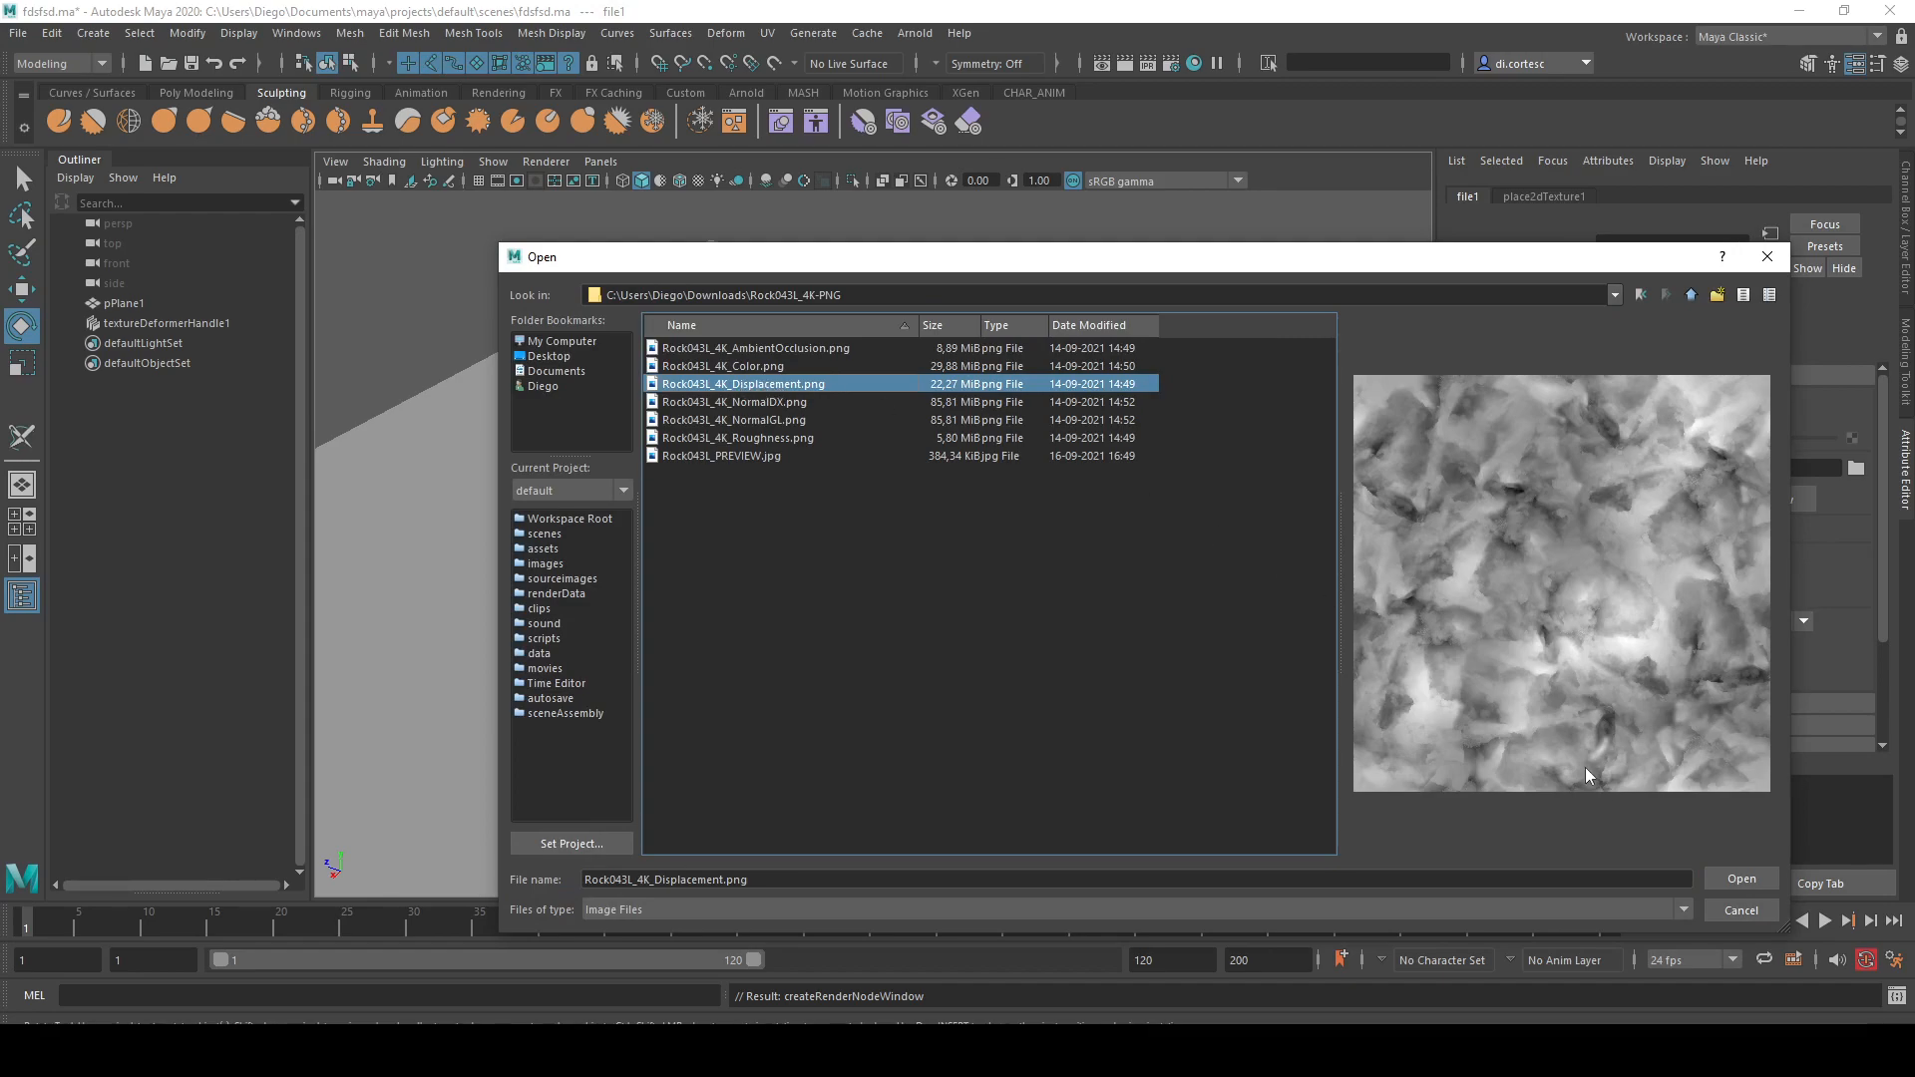
click(1718, 875)
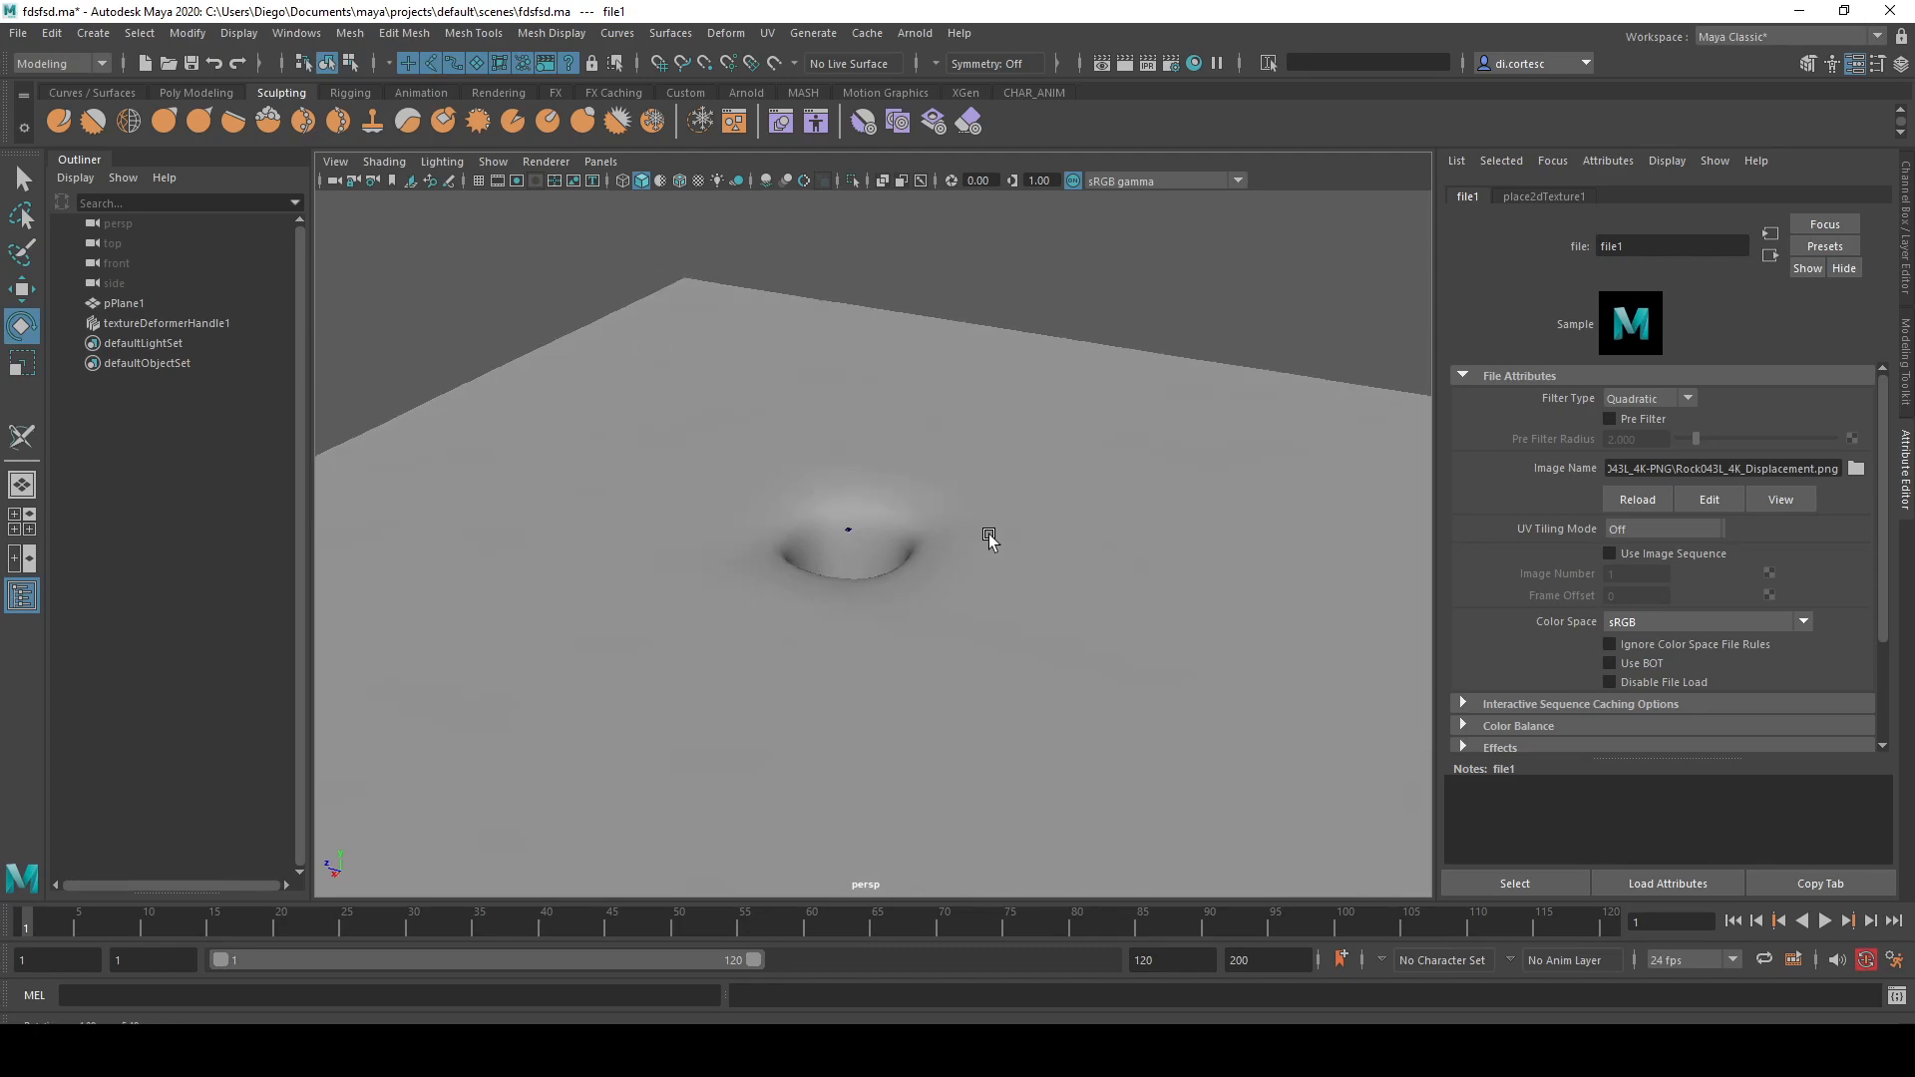
- Return from the file node to the textureDeformer1 attributes and set the deformer's Strength to 20
alt+drag(997, 511, 945, 525)
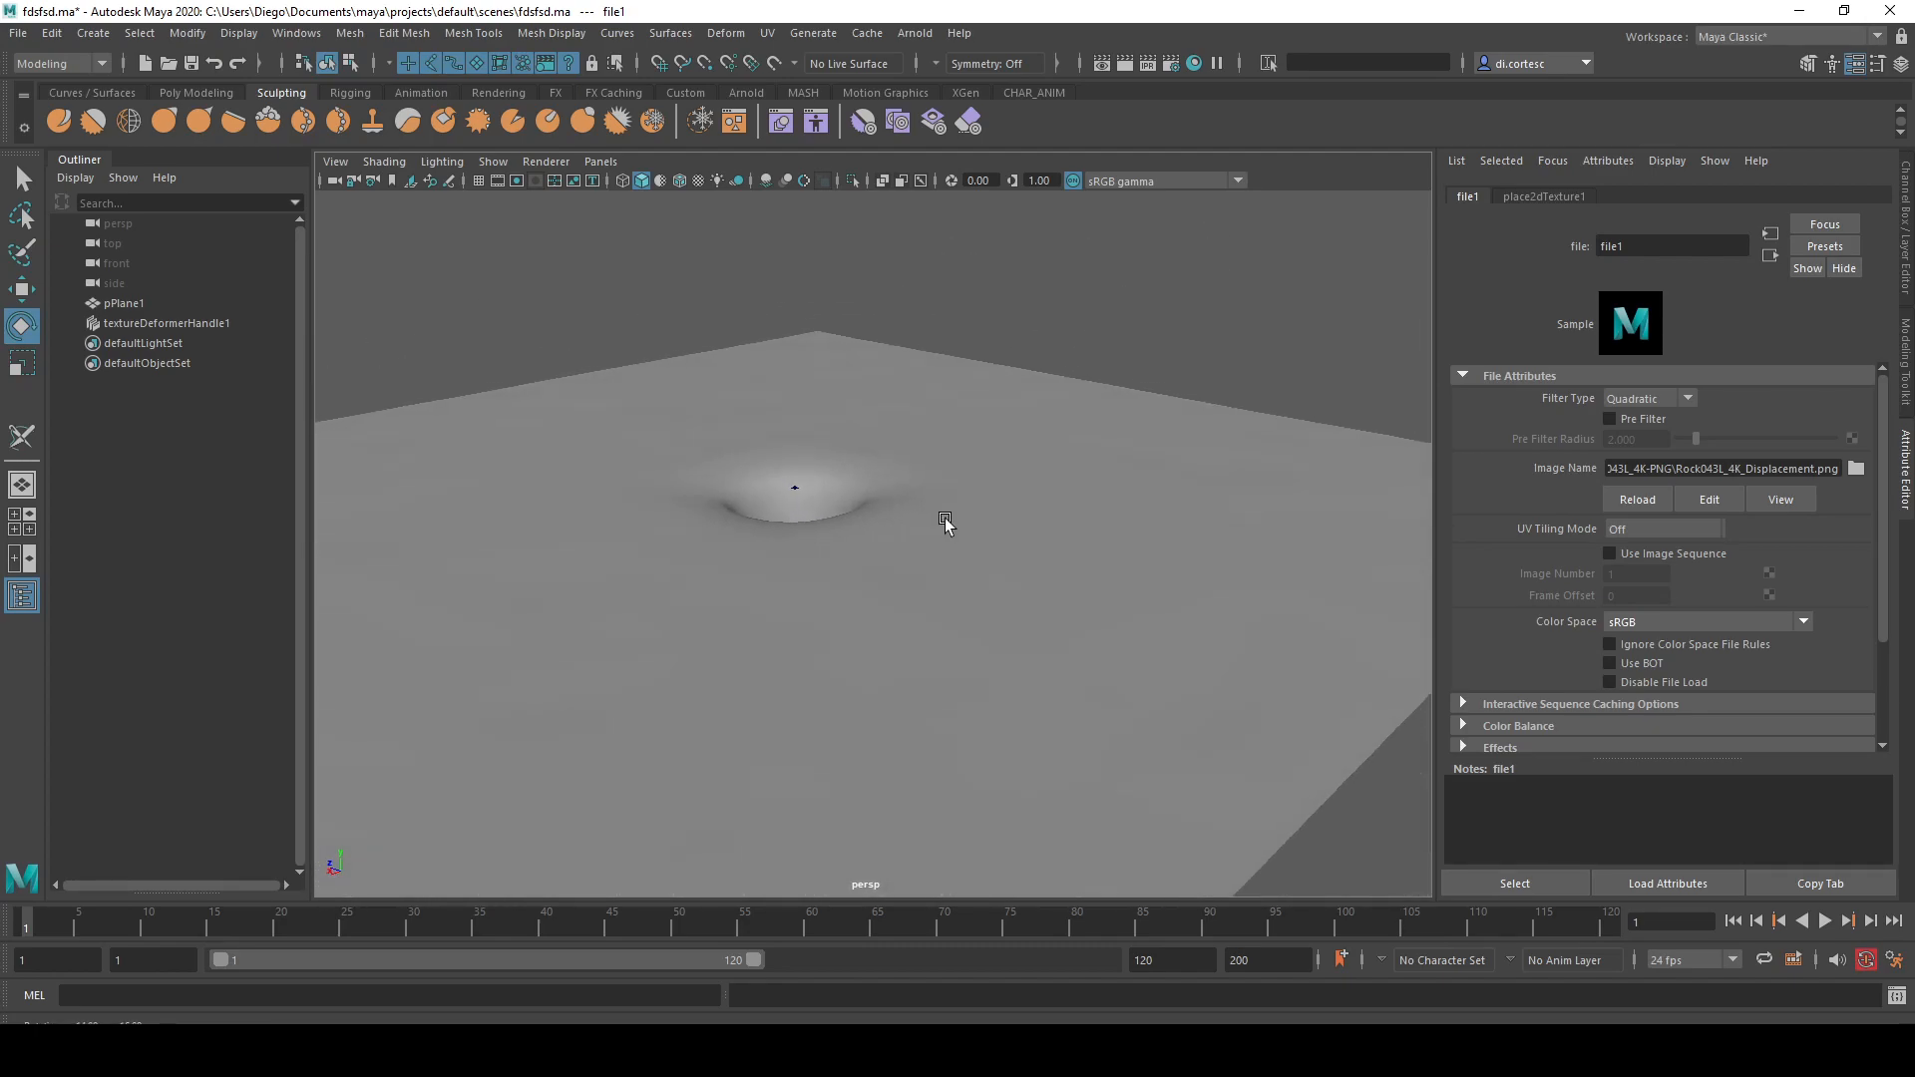
click(1770, 256)
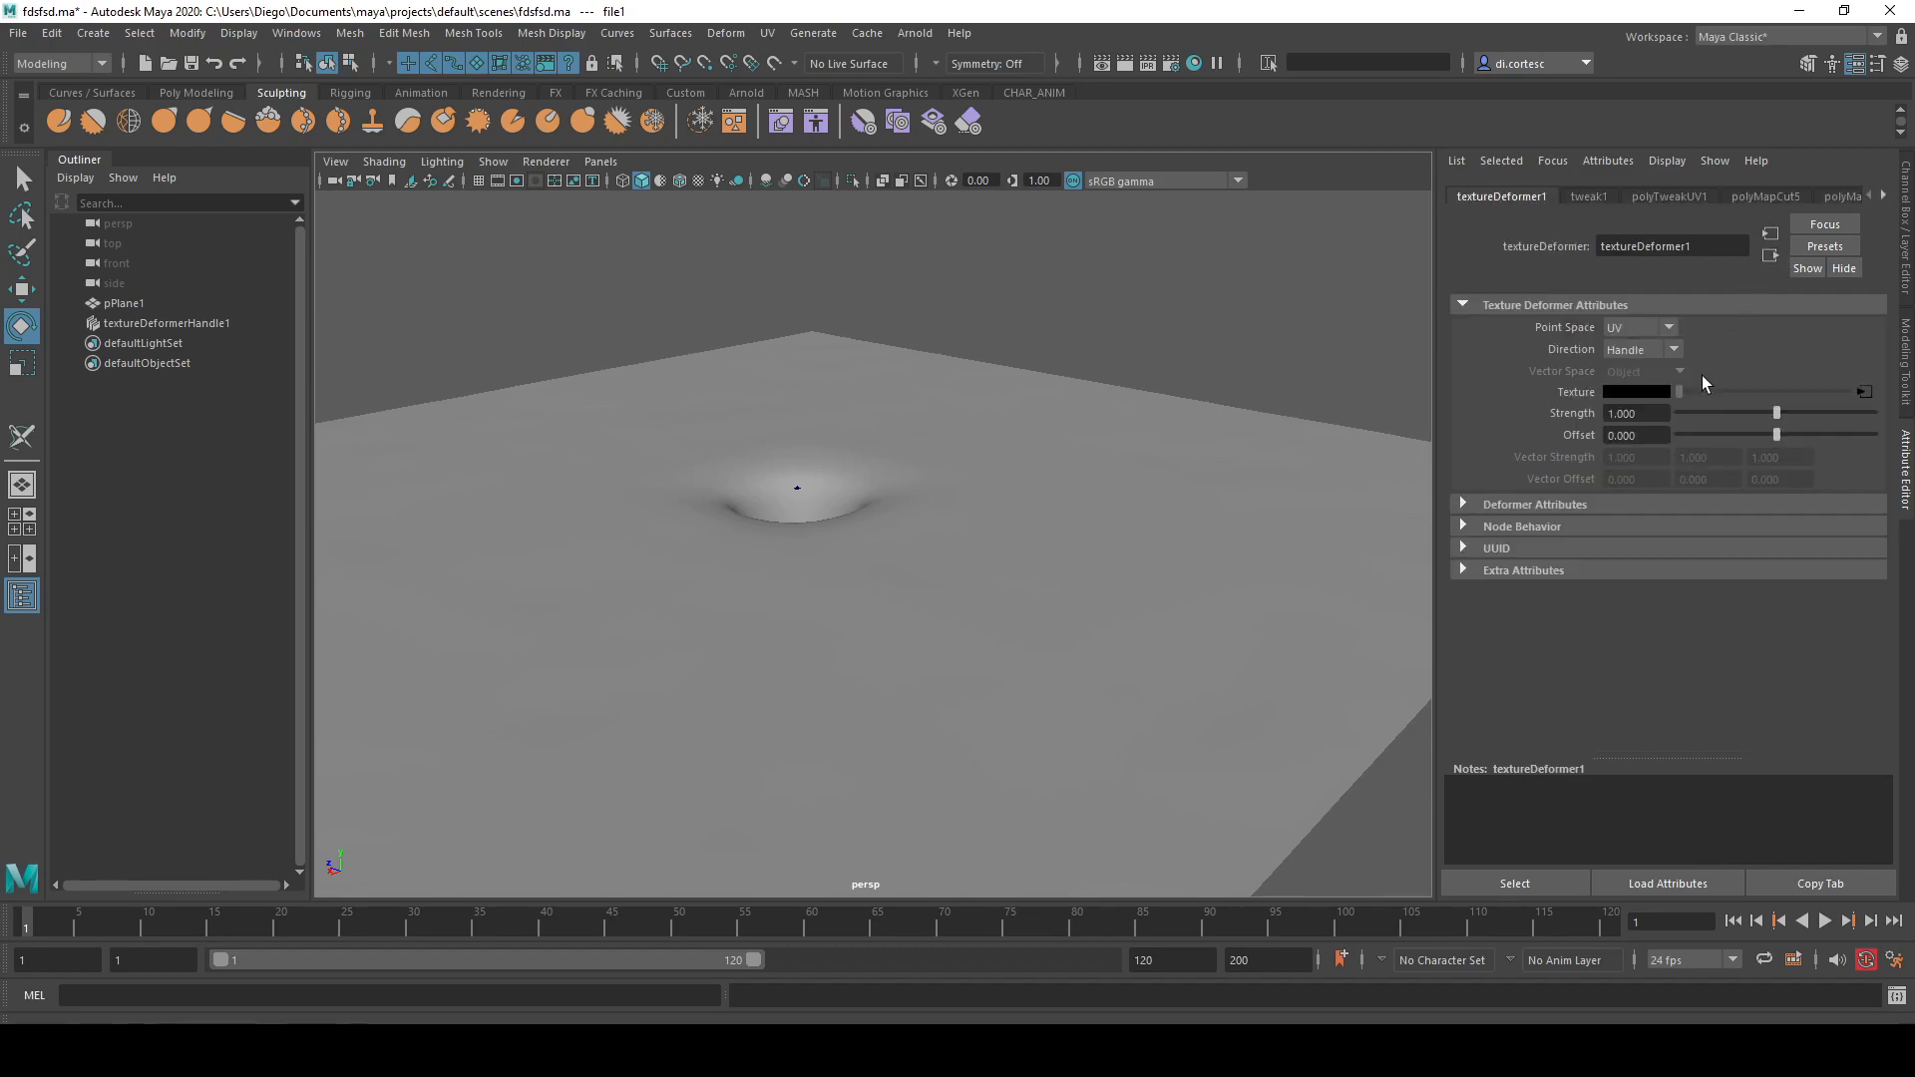
mouse_move(1861, 411)
mouse_down()
mouse_move(1691, 413)
mouse_move(1875, 412)
mouse_up()
alt+drag(1234, 519, 1087, 555)
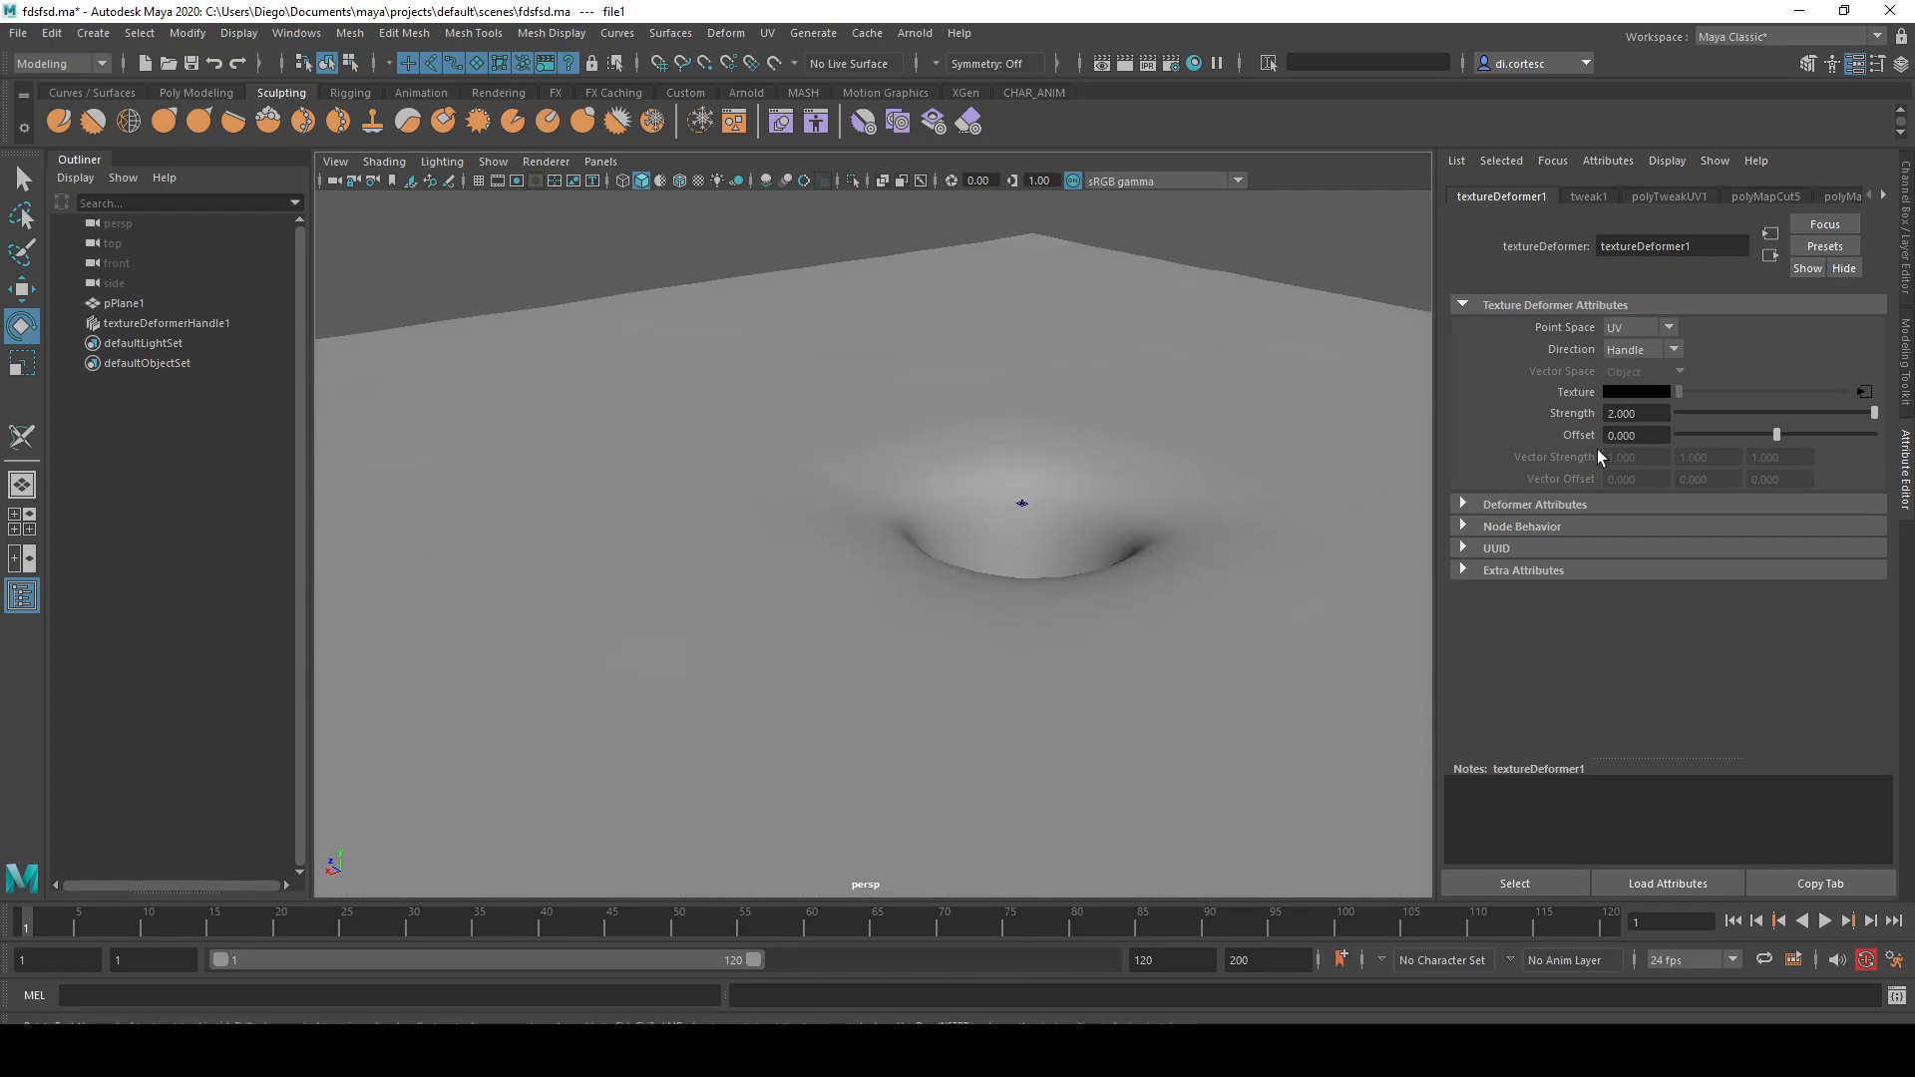
click(1605, 413)
text(20)
key(Return)
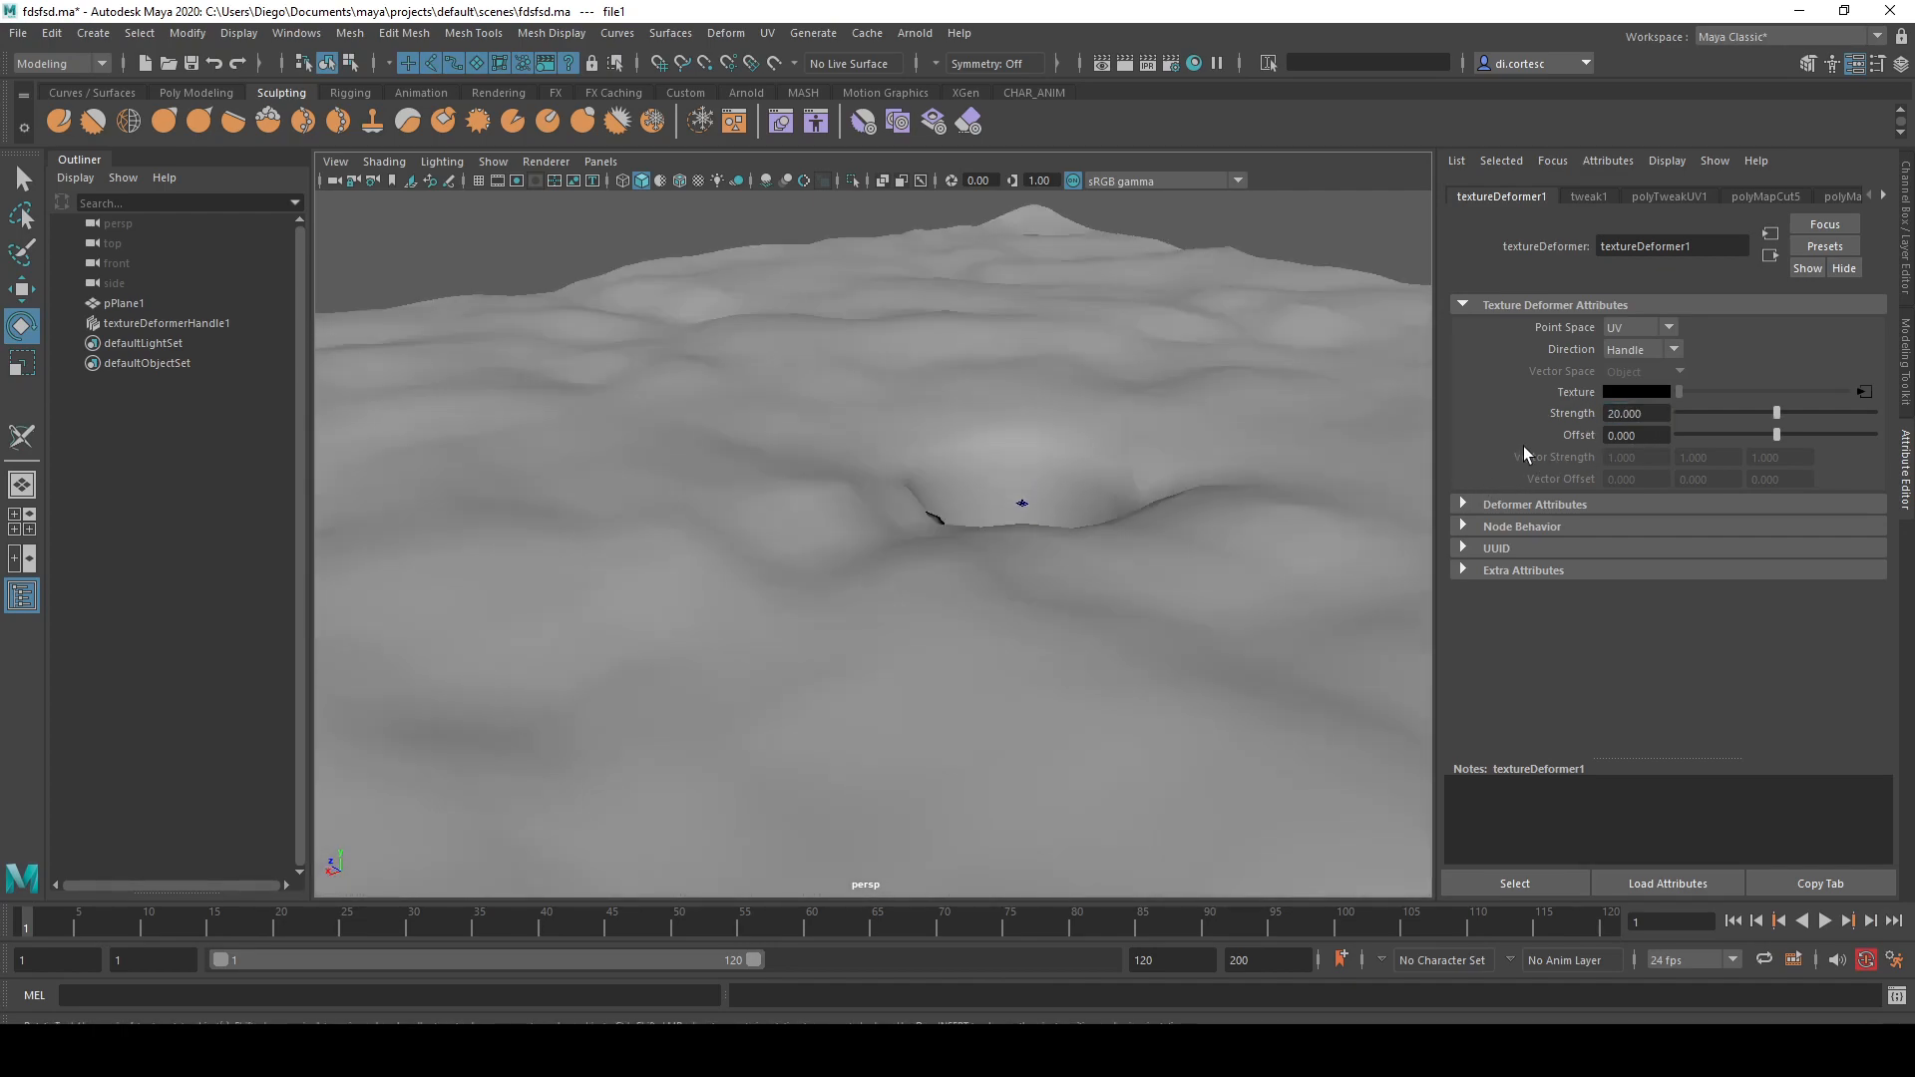
- Reduce the Texture deformer's Strength to about 6.2 and inspect the relief around the plane's hole
alt+drag(1137, 447, 1247, 435)
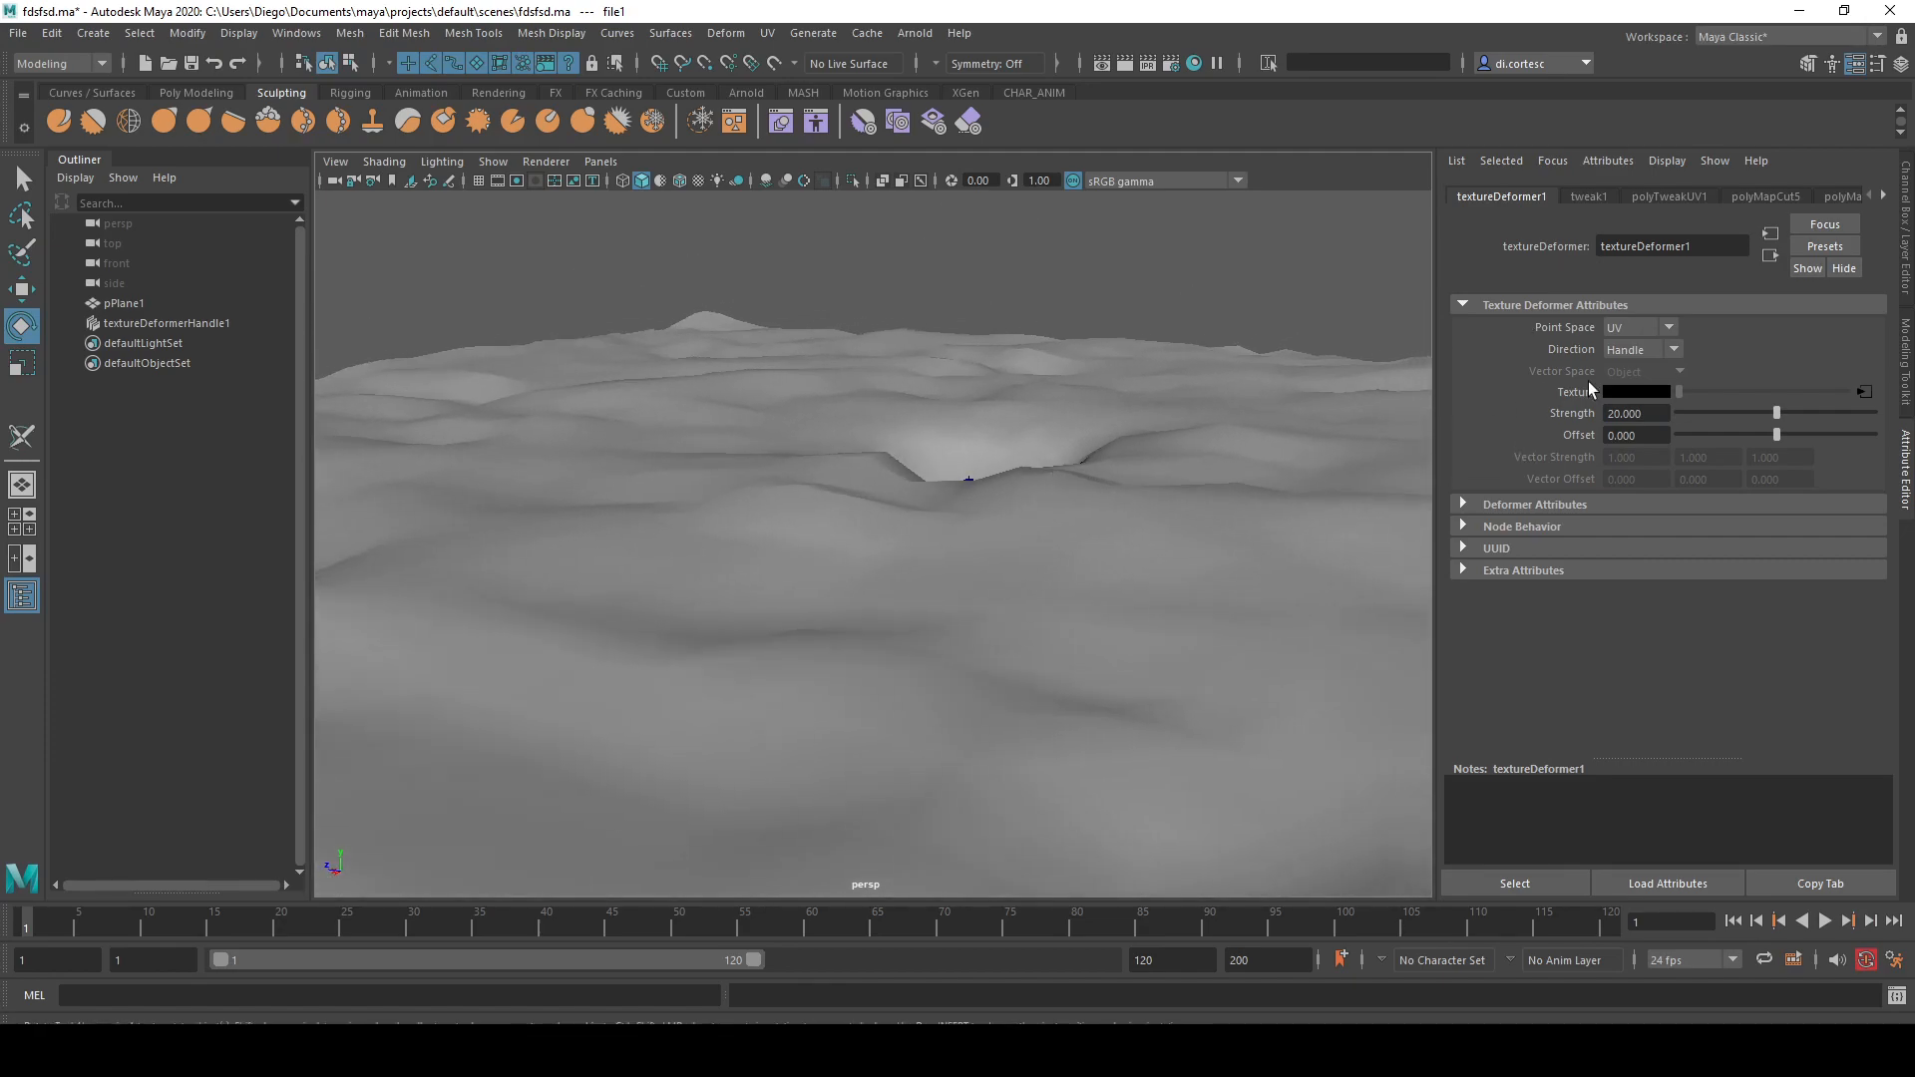
drag(1782, 418, 1709, 413)
alt+right_drag(934, 551, 585, 475)
alt+drag(586, 474, 791, 522)
alt+right_drag(791, 522, 1039, 594)
alt+drag(1038, 595, 1003, 598)
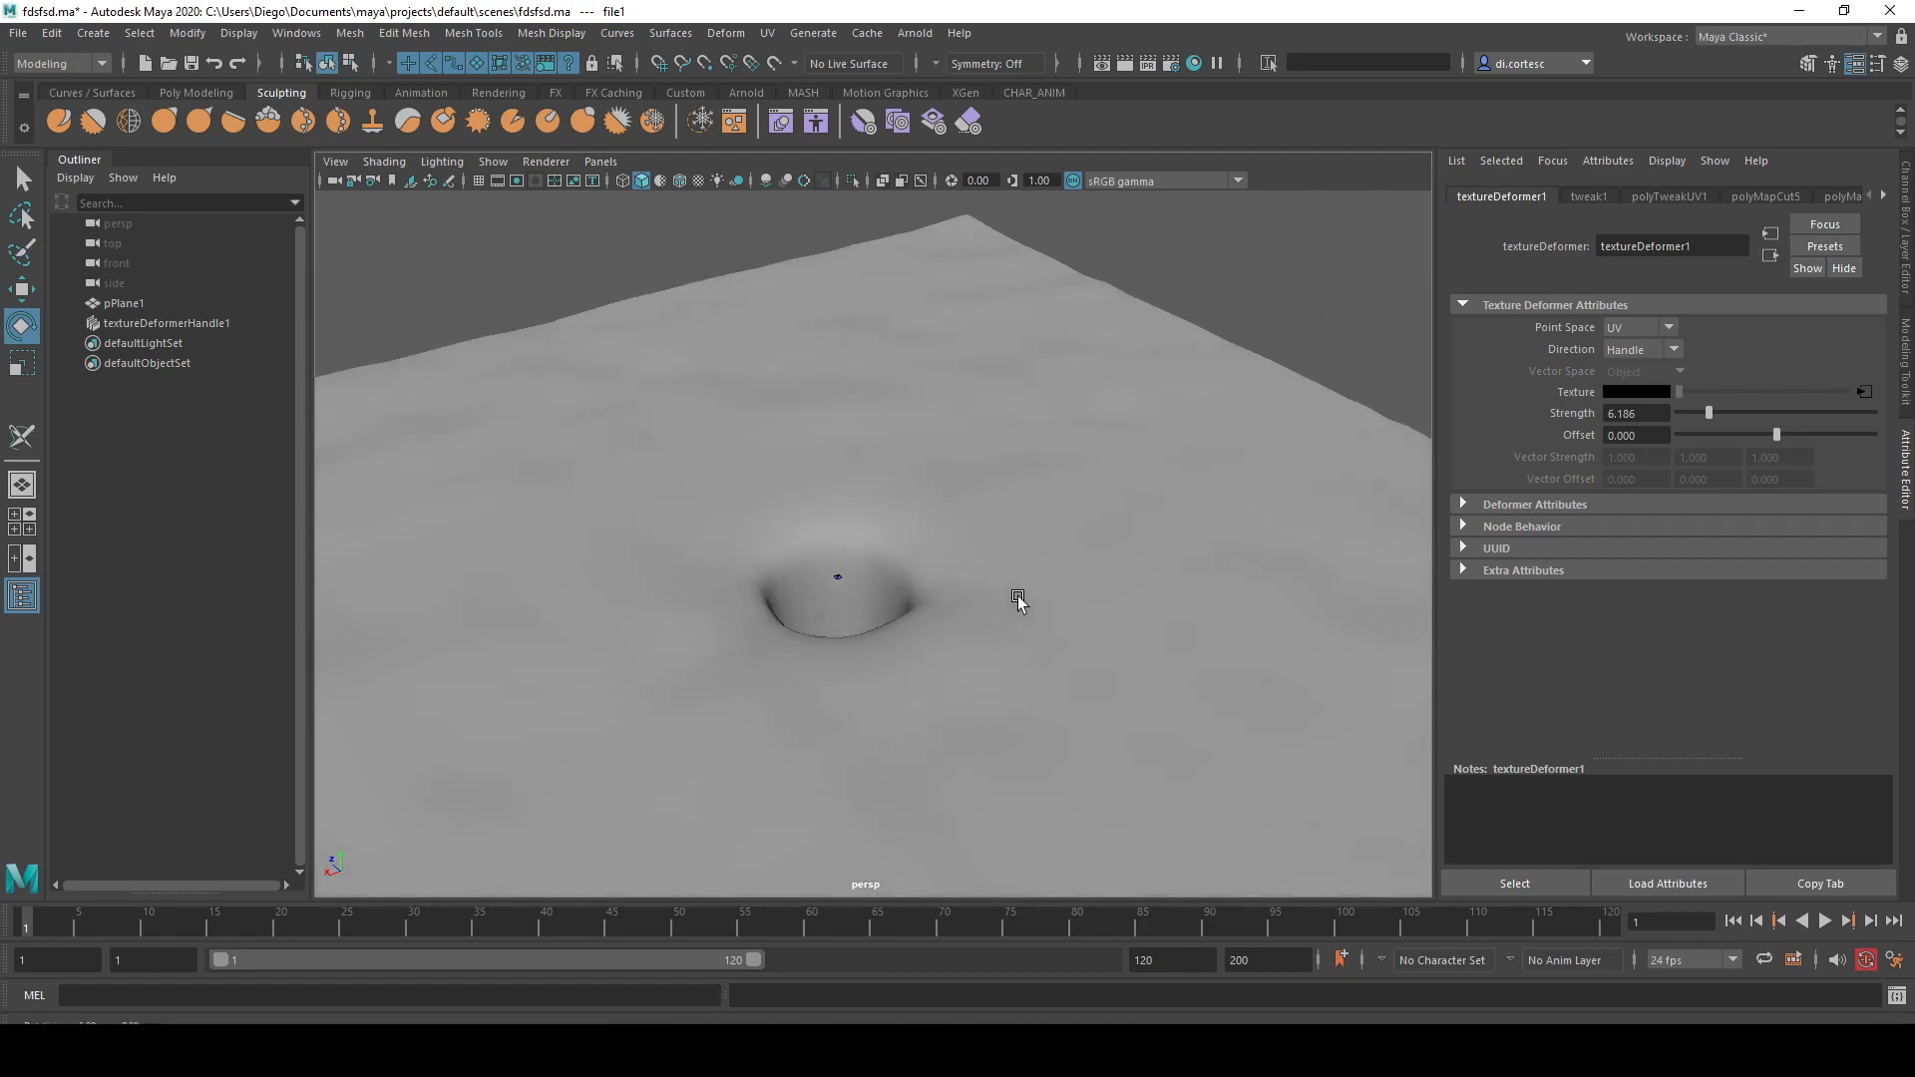
- Choose another Direction option for the Texture deformer and fine-tune its Strength while checking the plane's surface
click(1664, 350)
click(1624, 371)
alt+drag(1117, 567, 988, 598)
scroll(987, 598, up, 3)
drag(1775, 415, 1739, 433)
scroll(769, 505, down, 3)
alt+drag(769, 505, 947, 448)
- Select the plane pPlane1 and delete its construction history to bake in the texture deformation
click(481, 376)
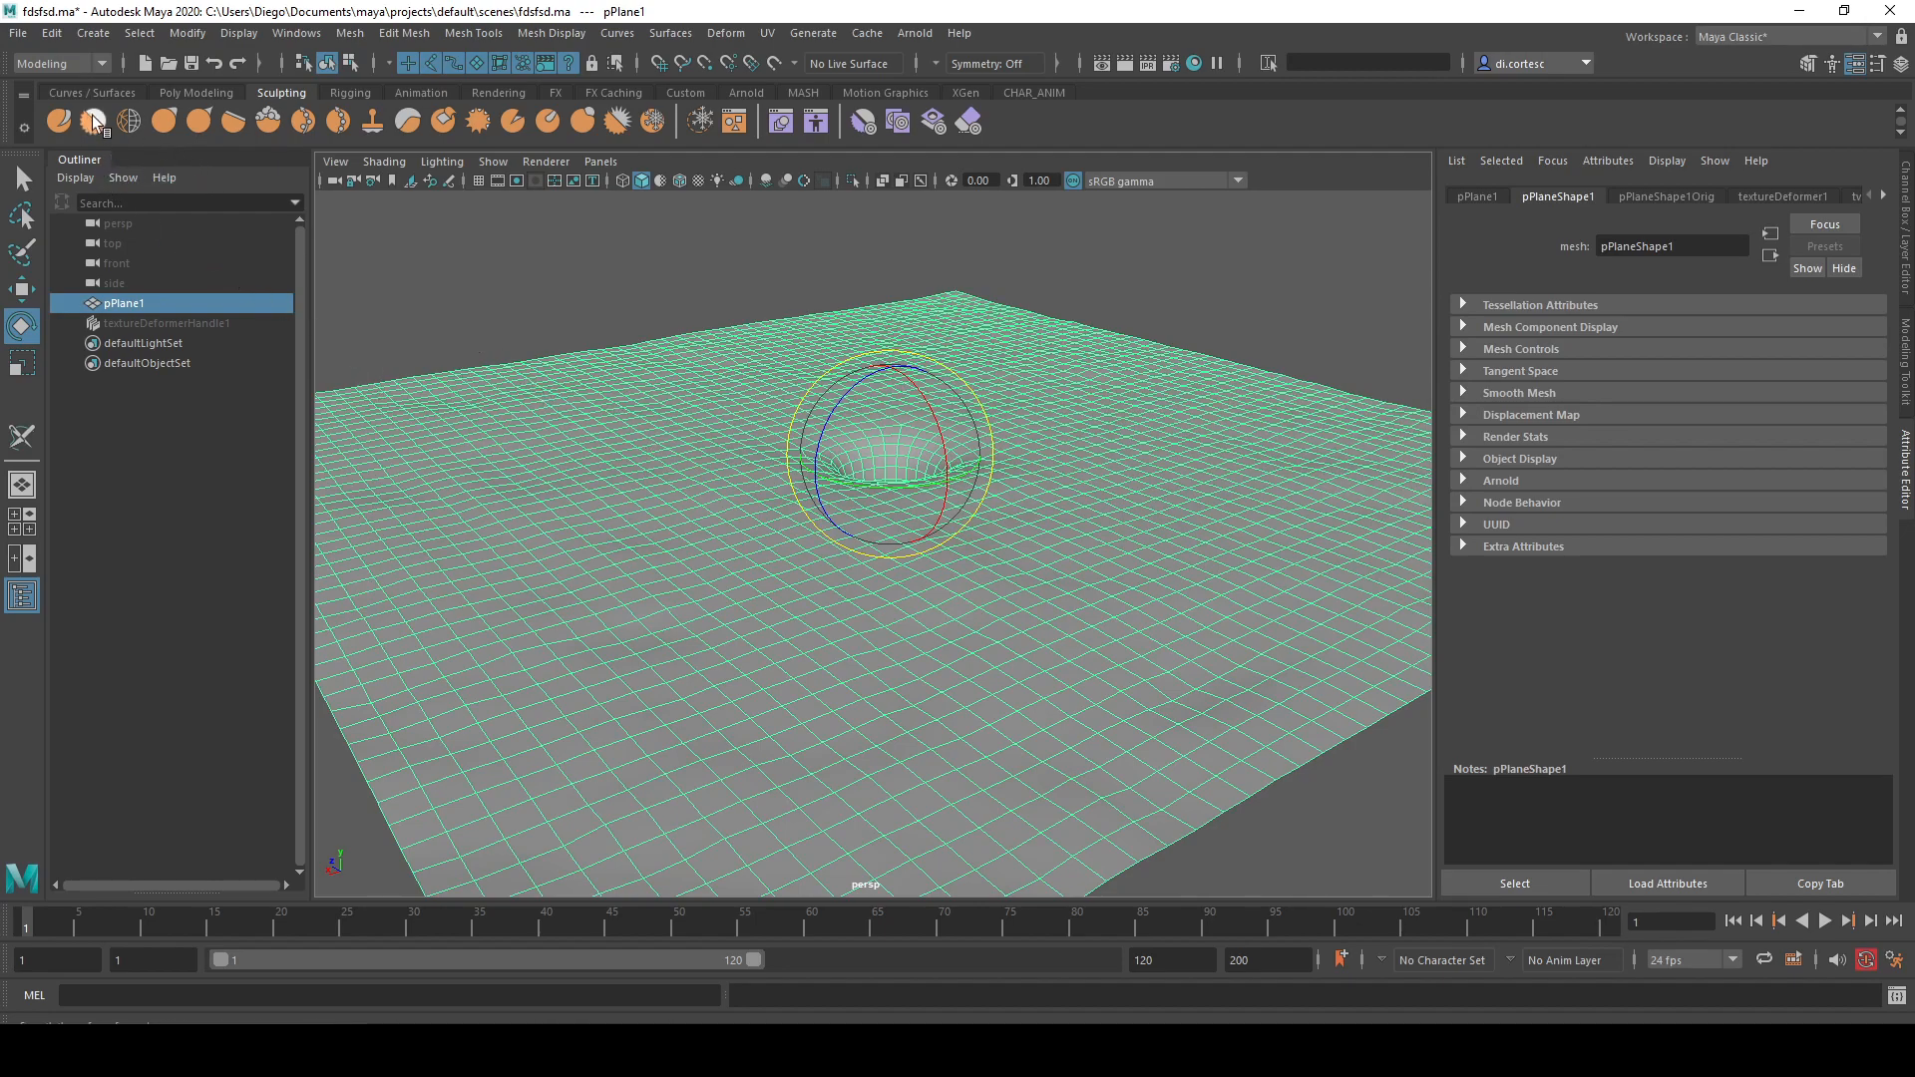
click(93, 33)
click(618, 33)
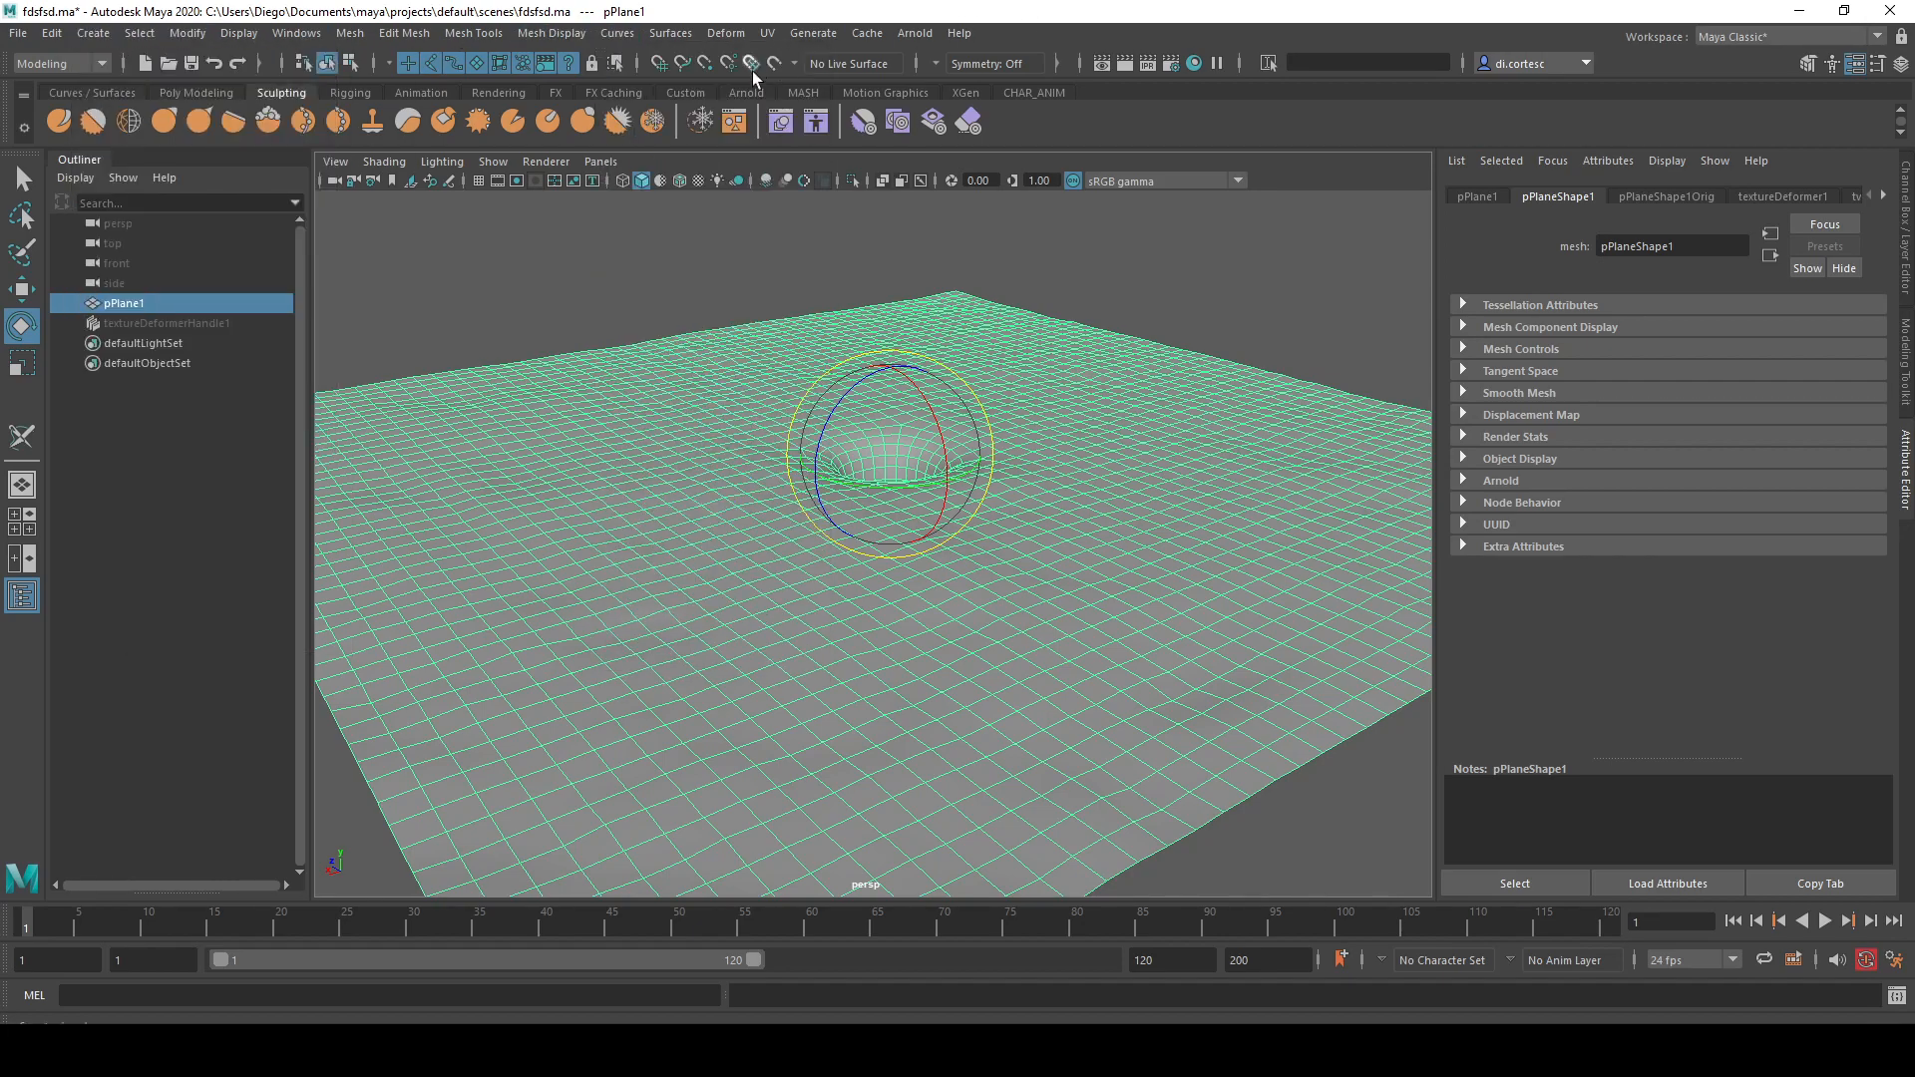
click(676, 89)
click(184, 34)
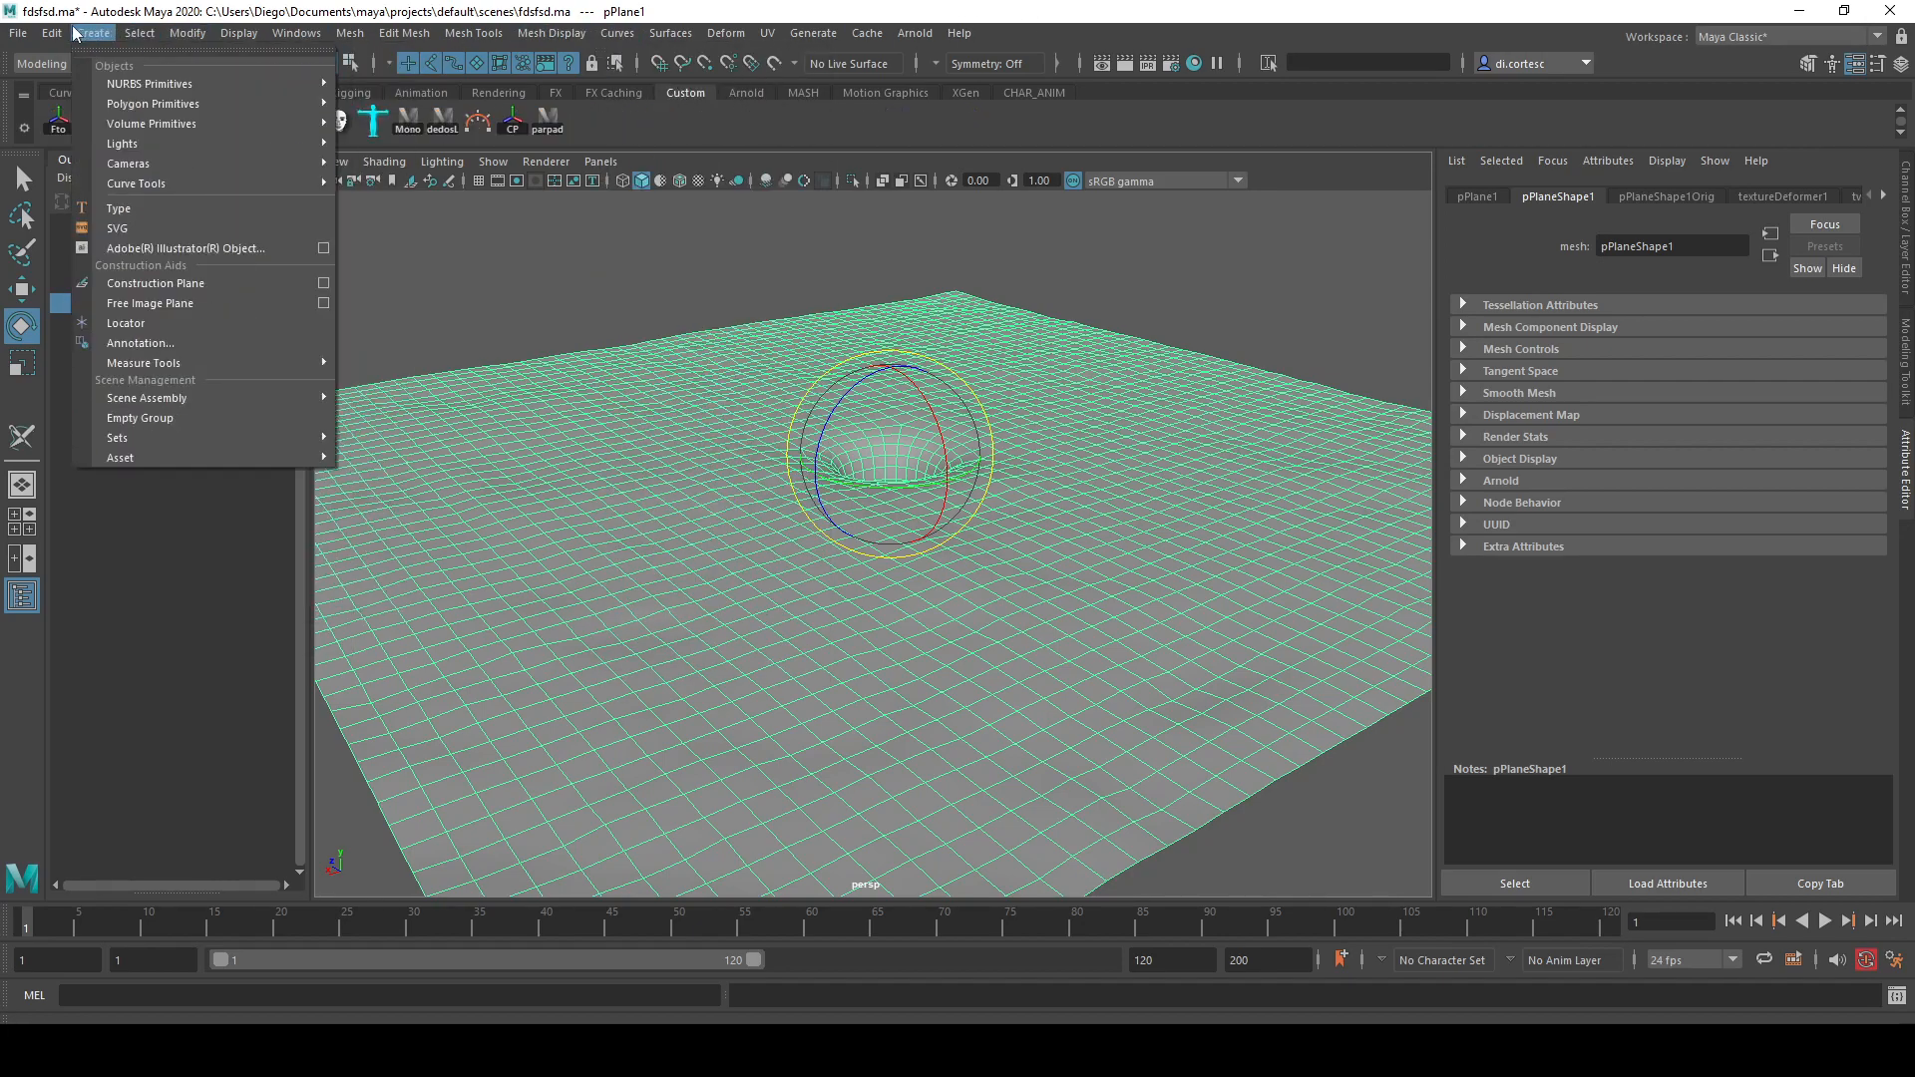
mouse_move(52, 33)
mouse_move(110, 271)
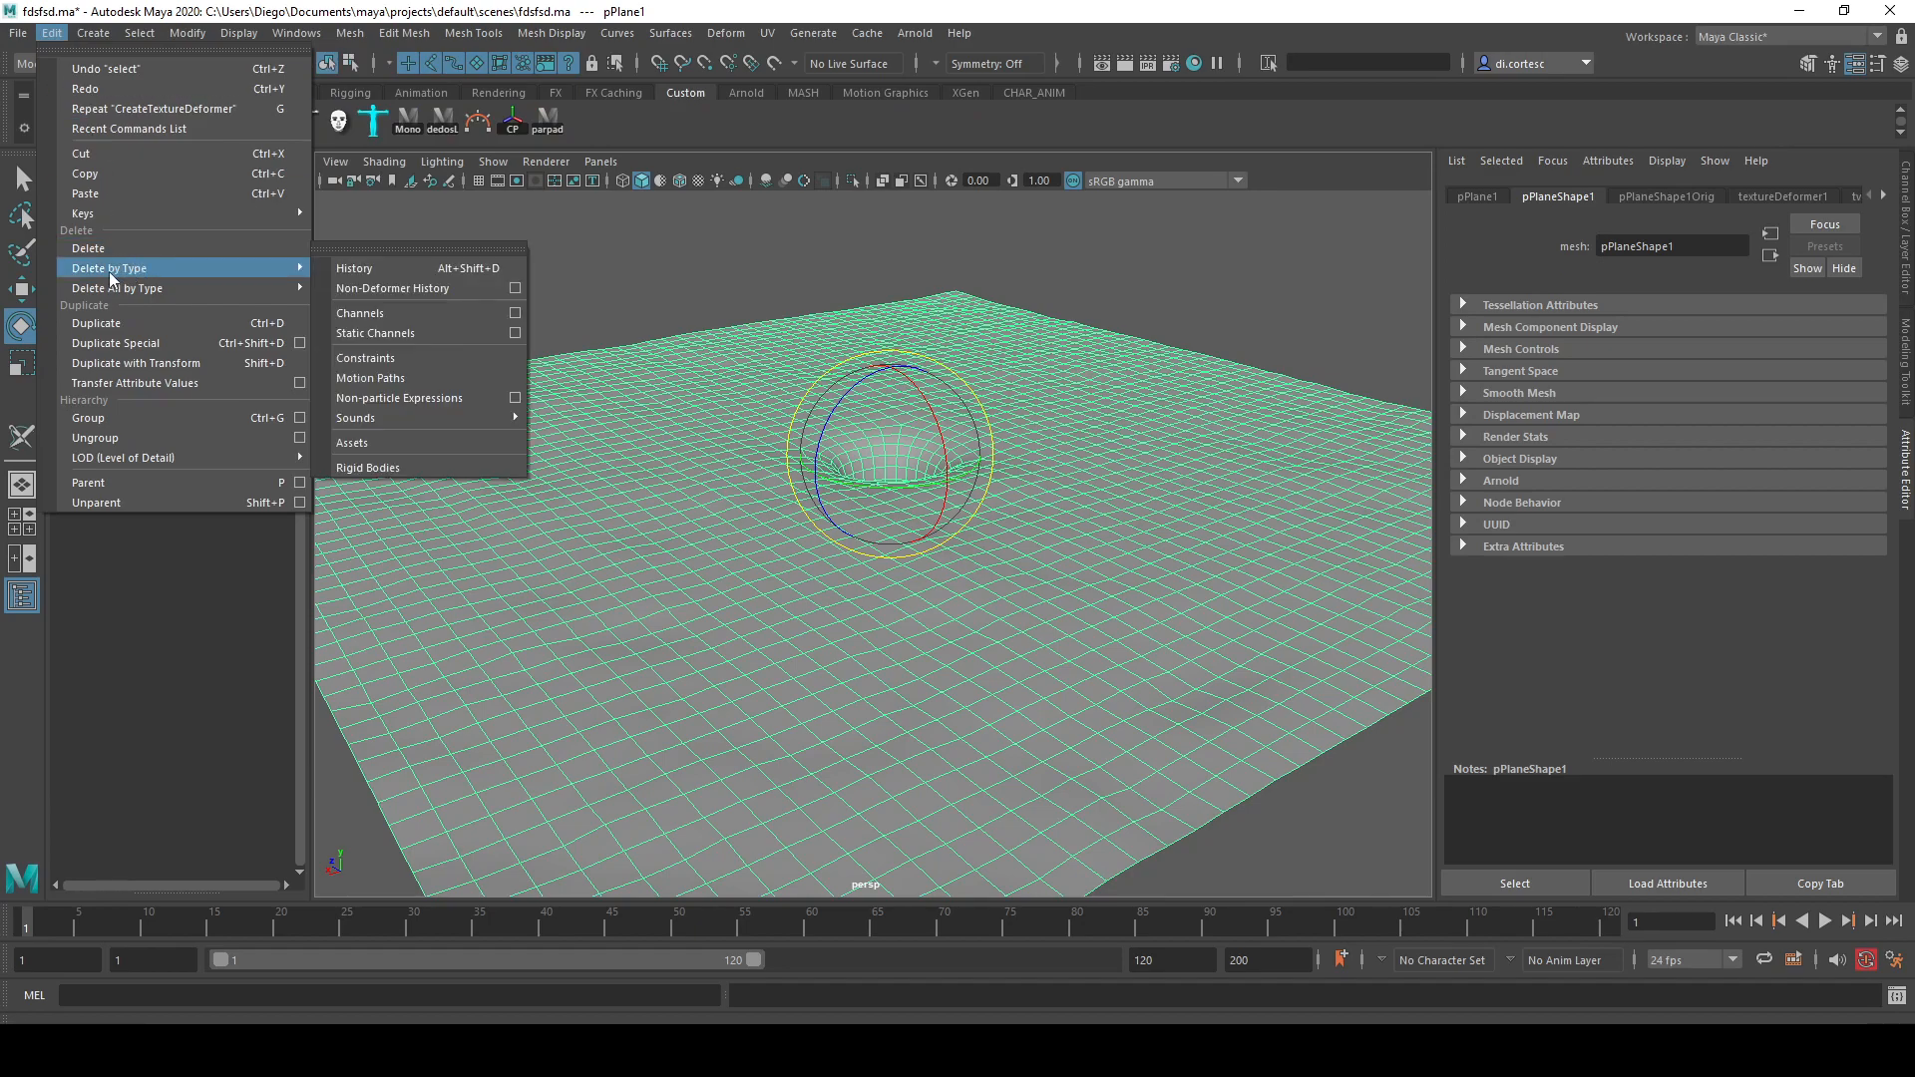
click(389, 269)
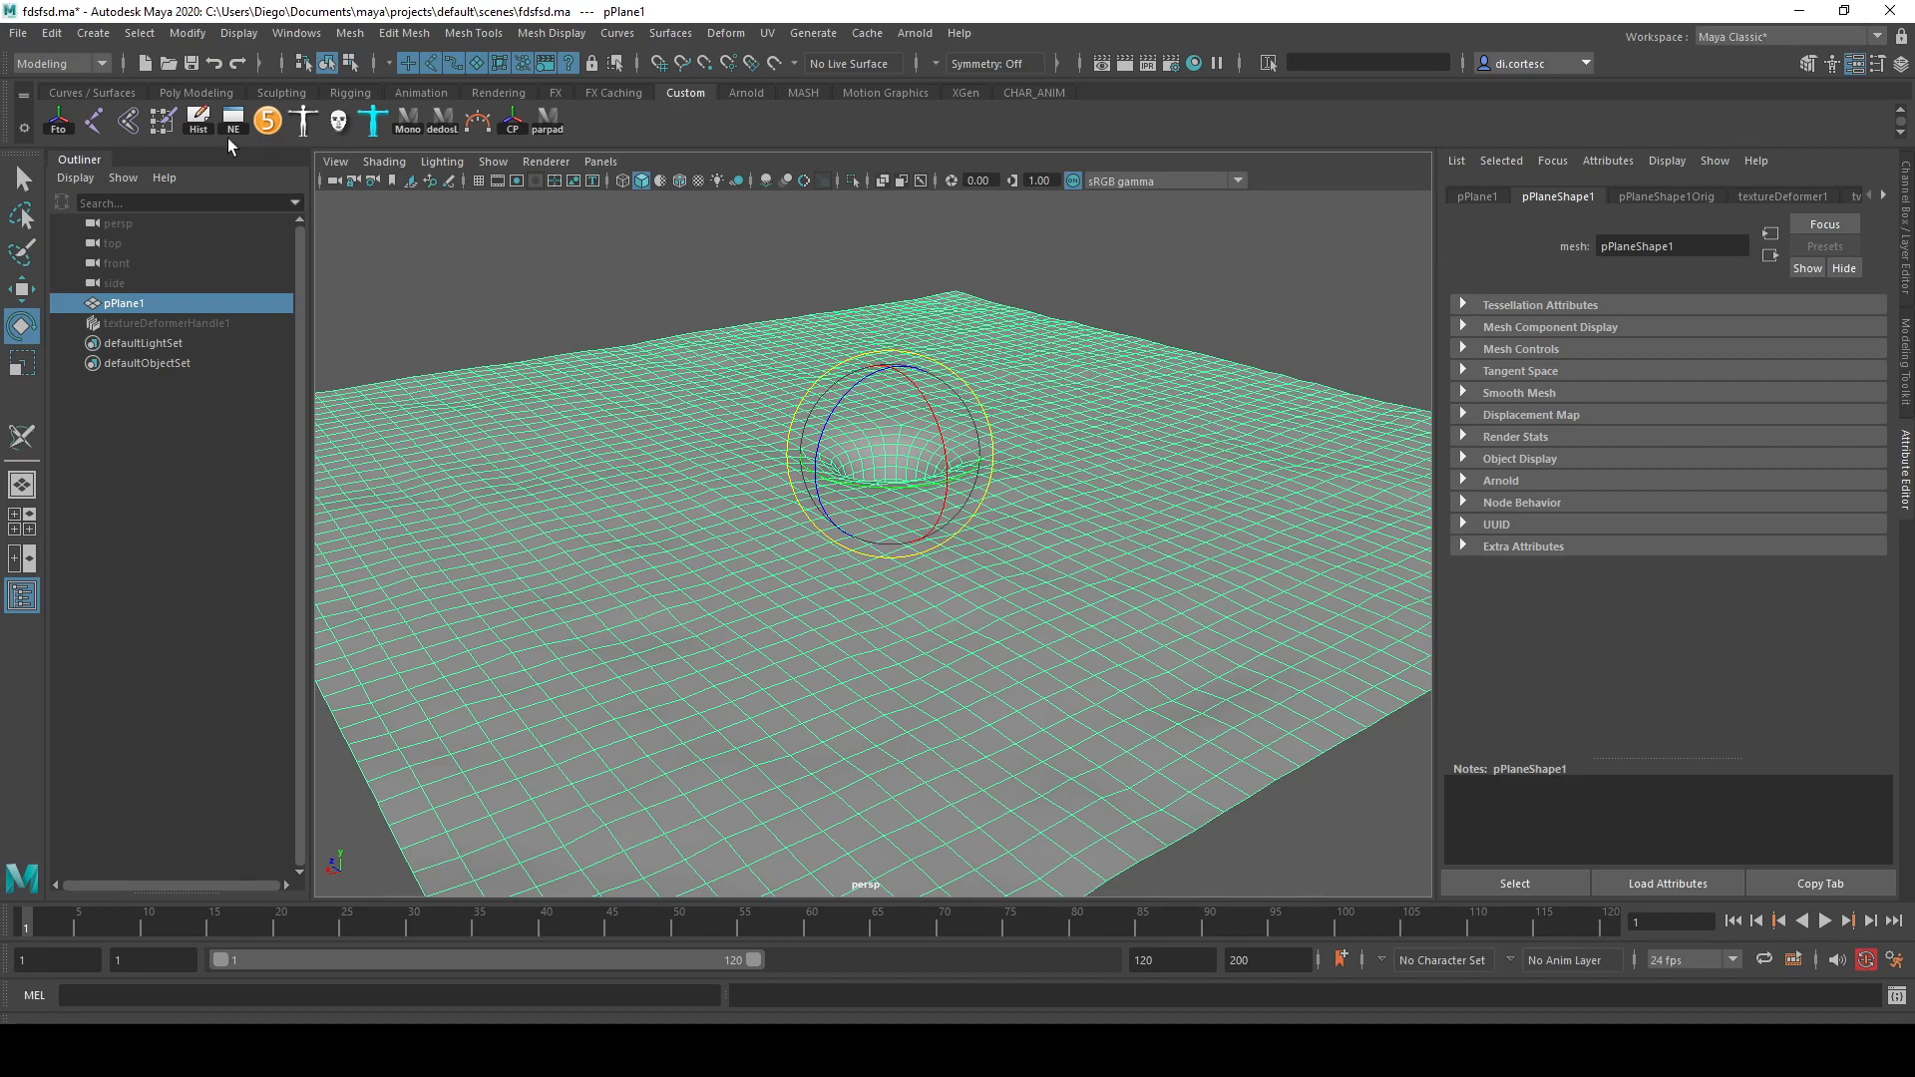
click(198, 118)
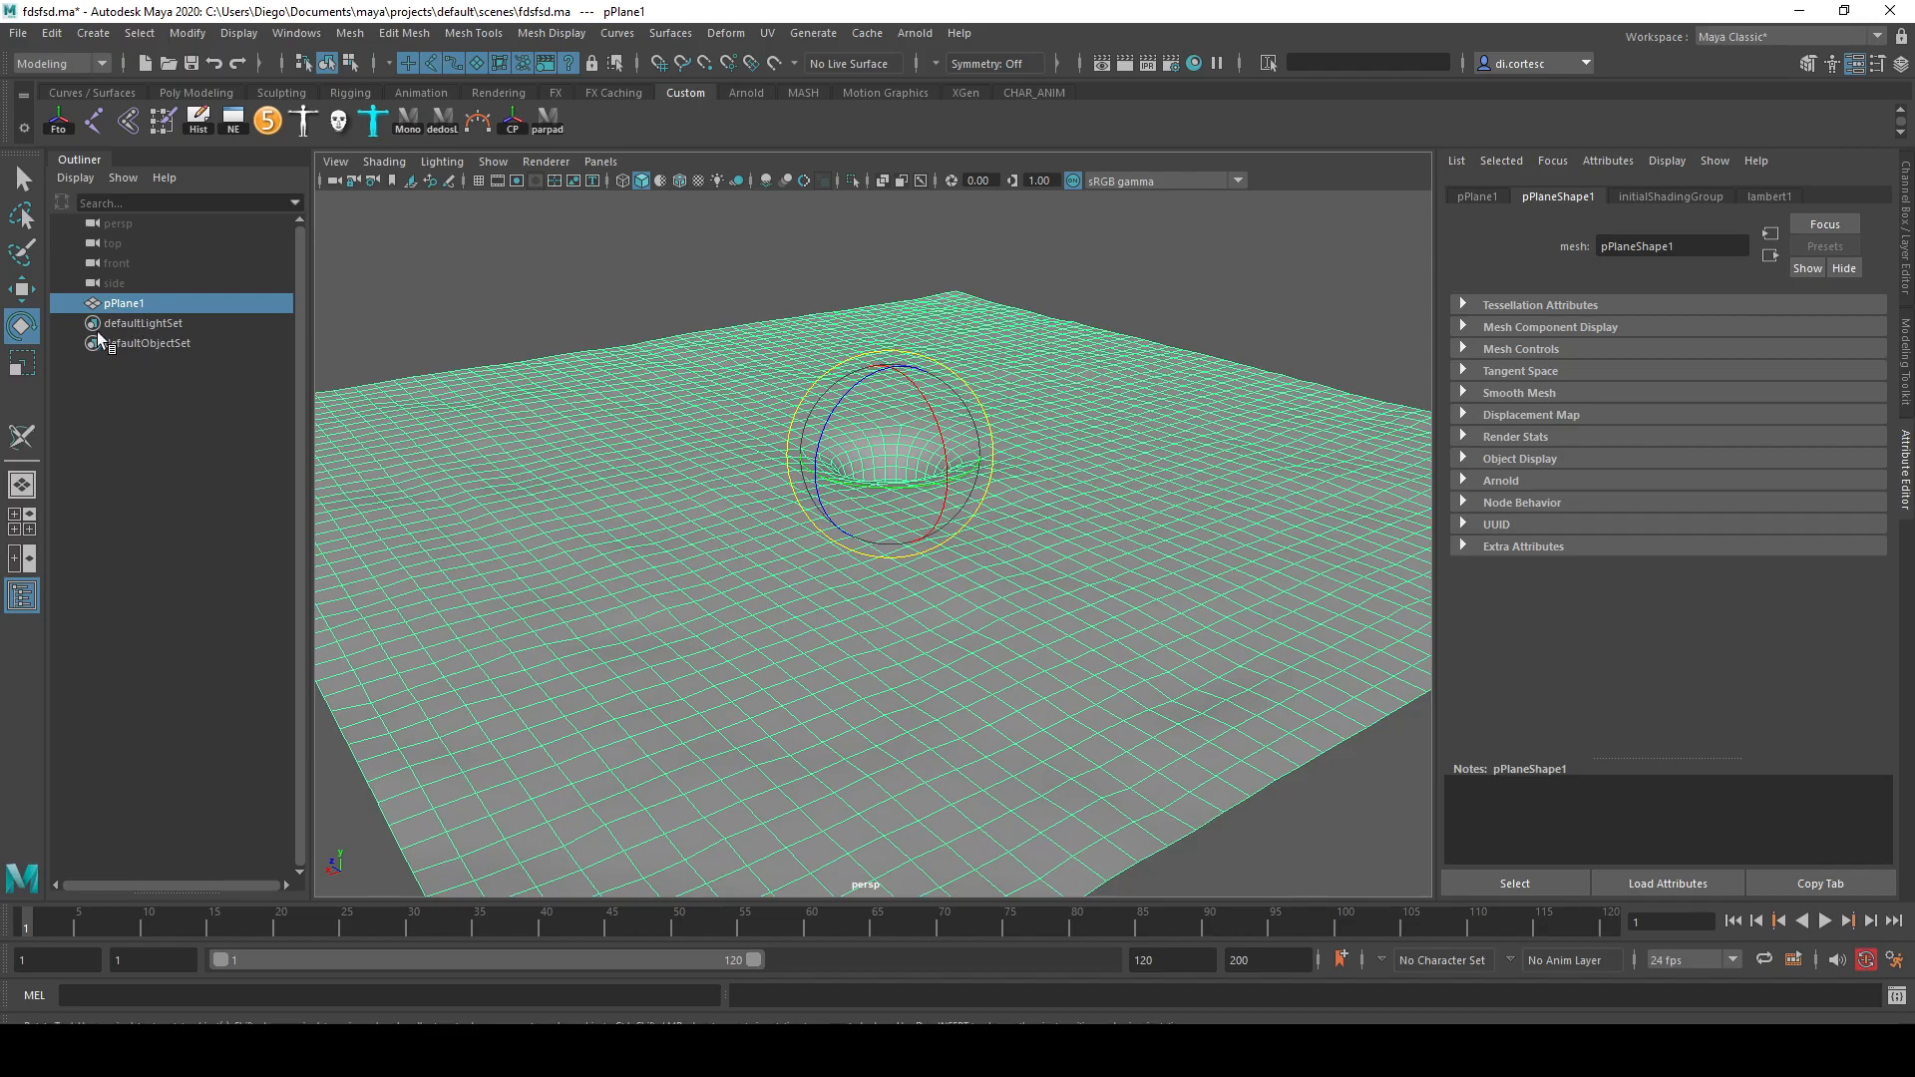
- Reselect the plane and examine its UV layout in the UV Editor by selecting its UV shells
click(1094, 312)
click(1027, 415)
alt+drag(1078, 505, 939, 484)
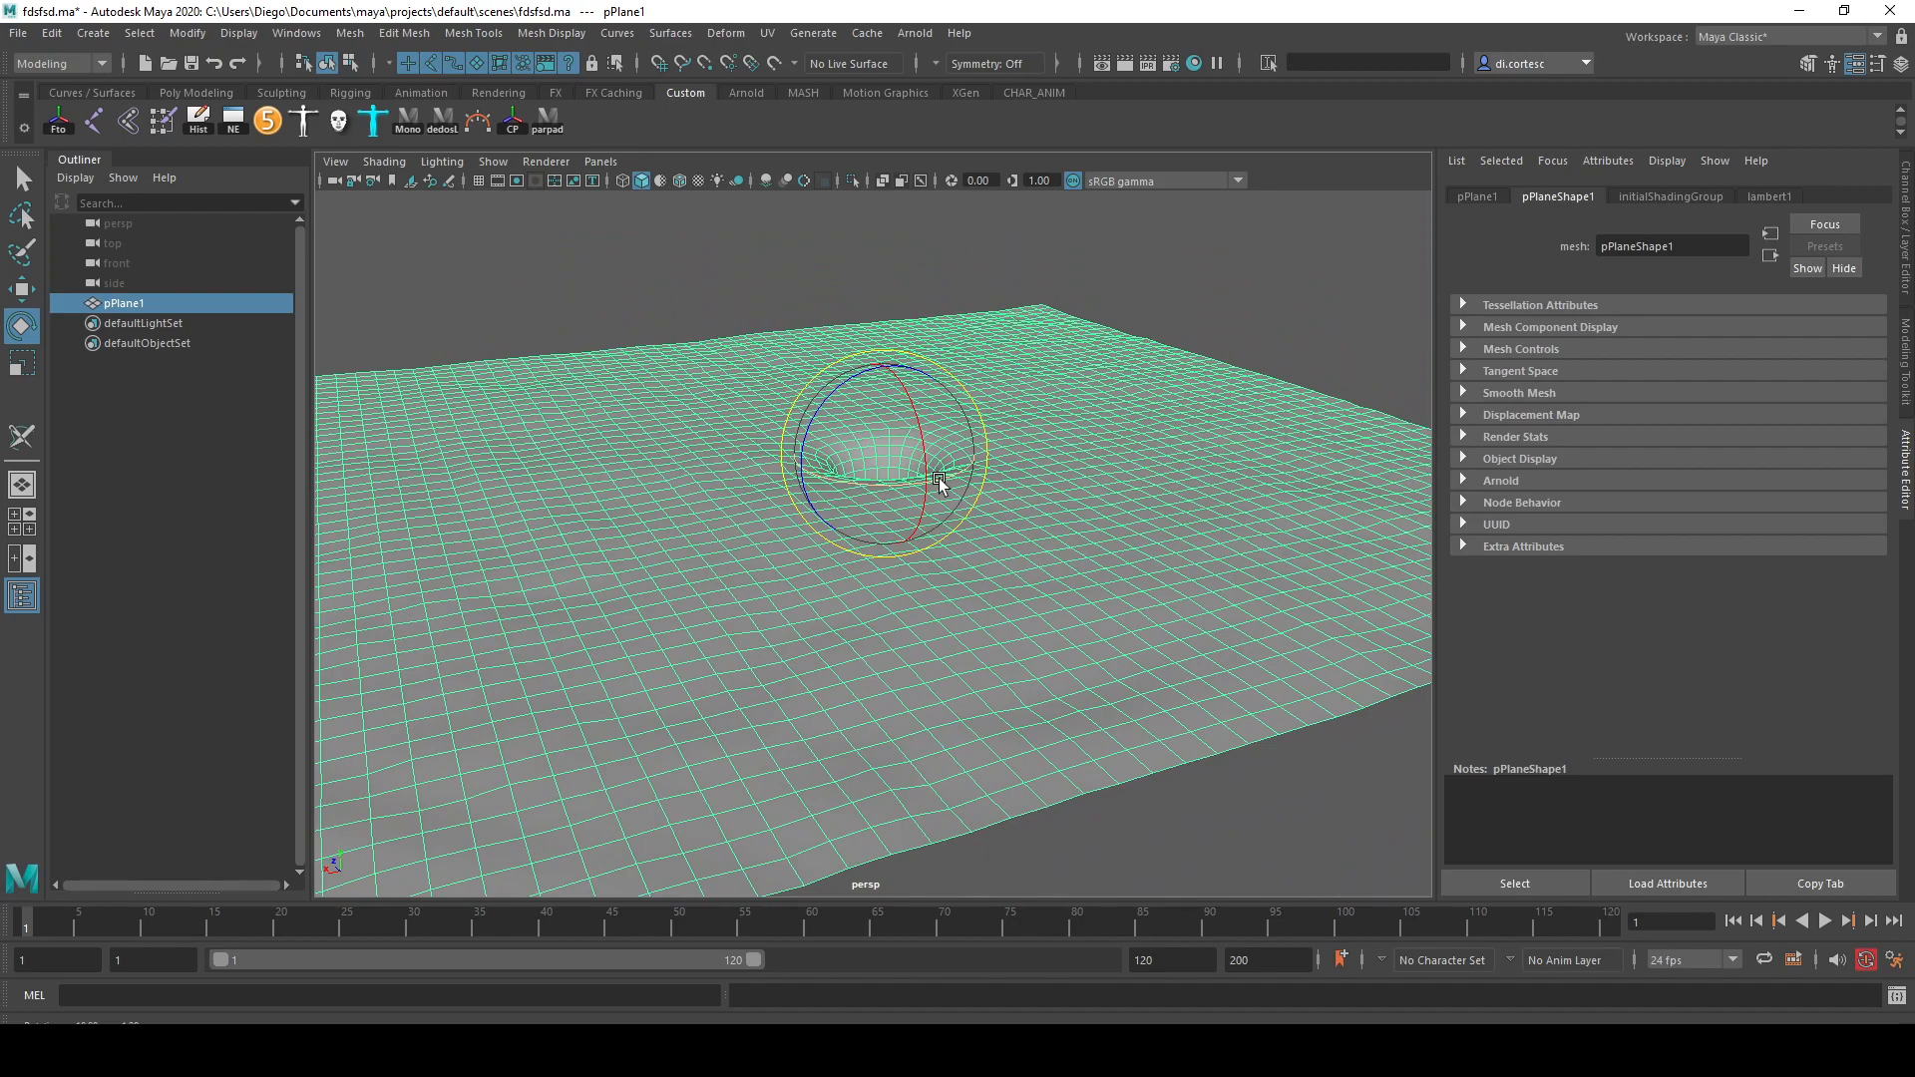
click(766, 33)
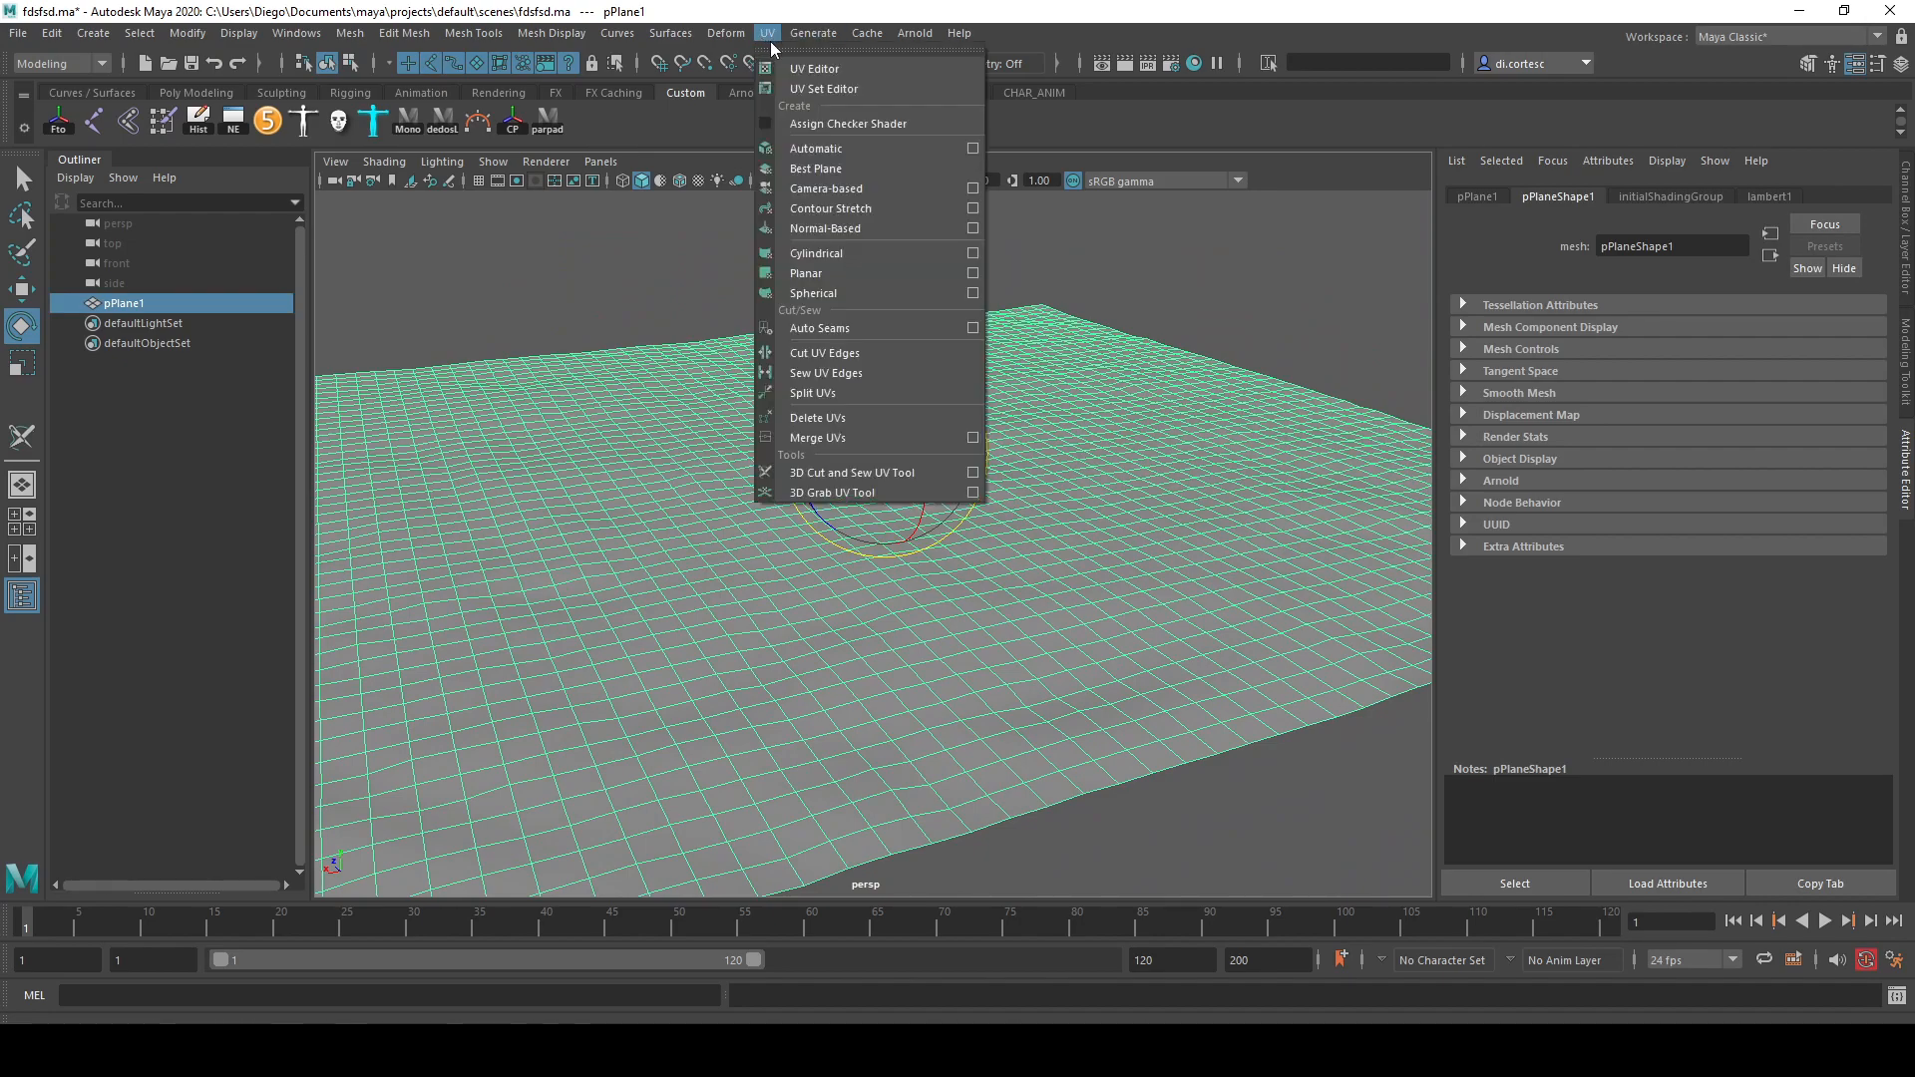
click(813, 67)
right_click(1005, 609)
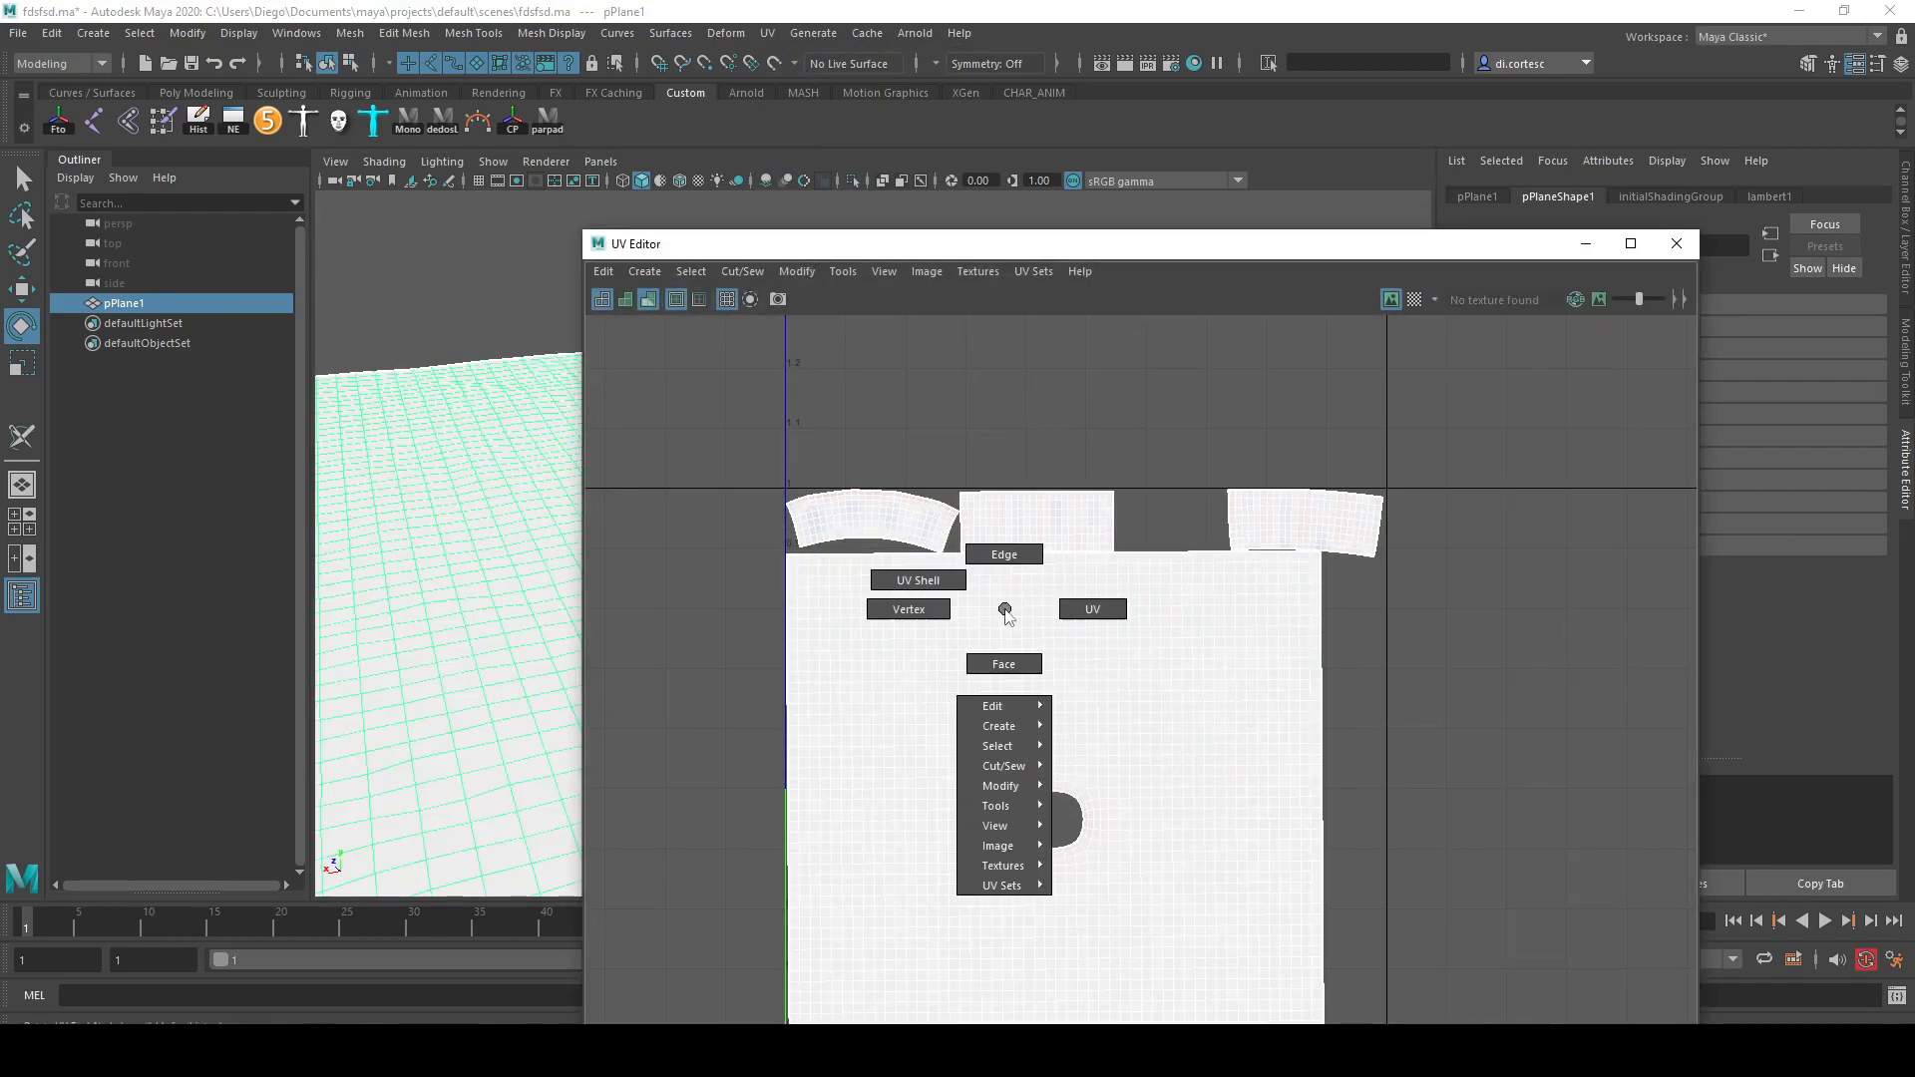
click(919, 581)
scroll(932, 590, down, 3)
drag(791, 470, 1264, 908)
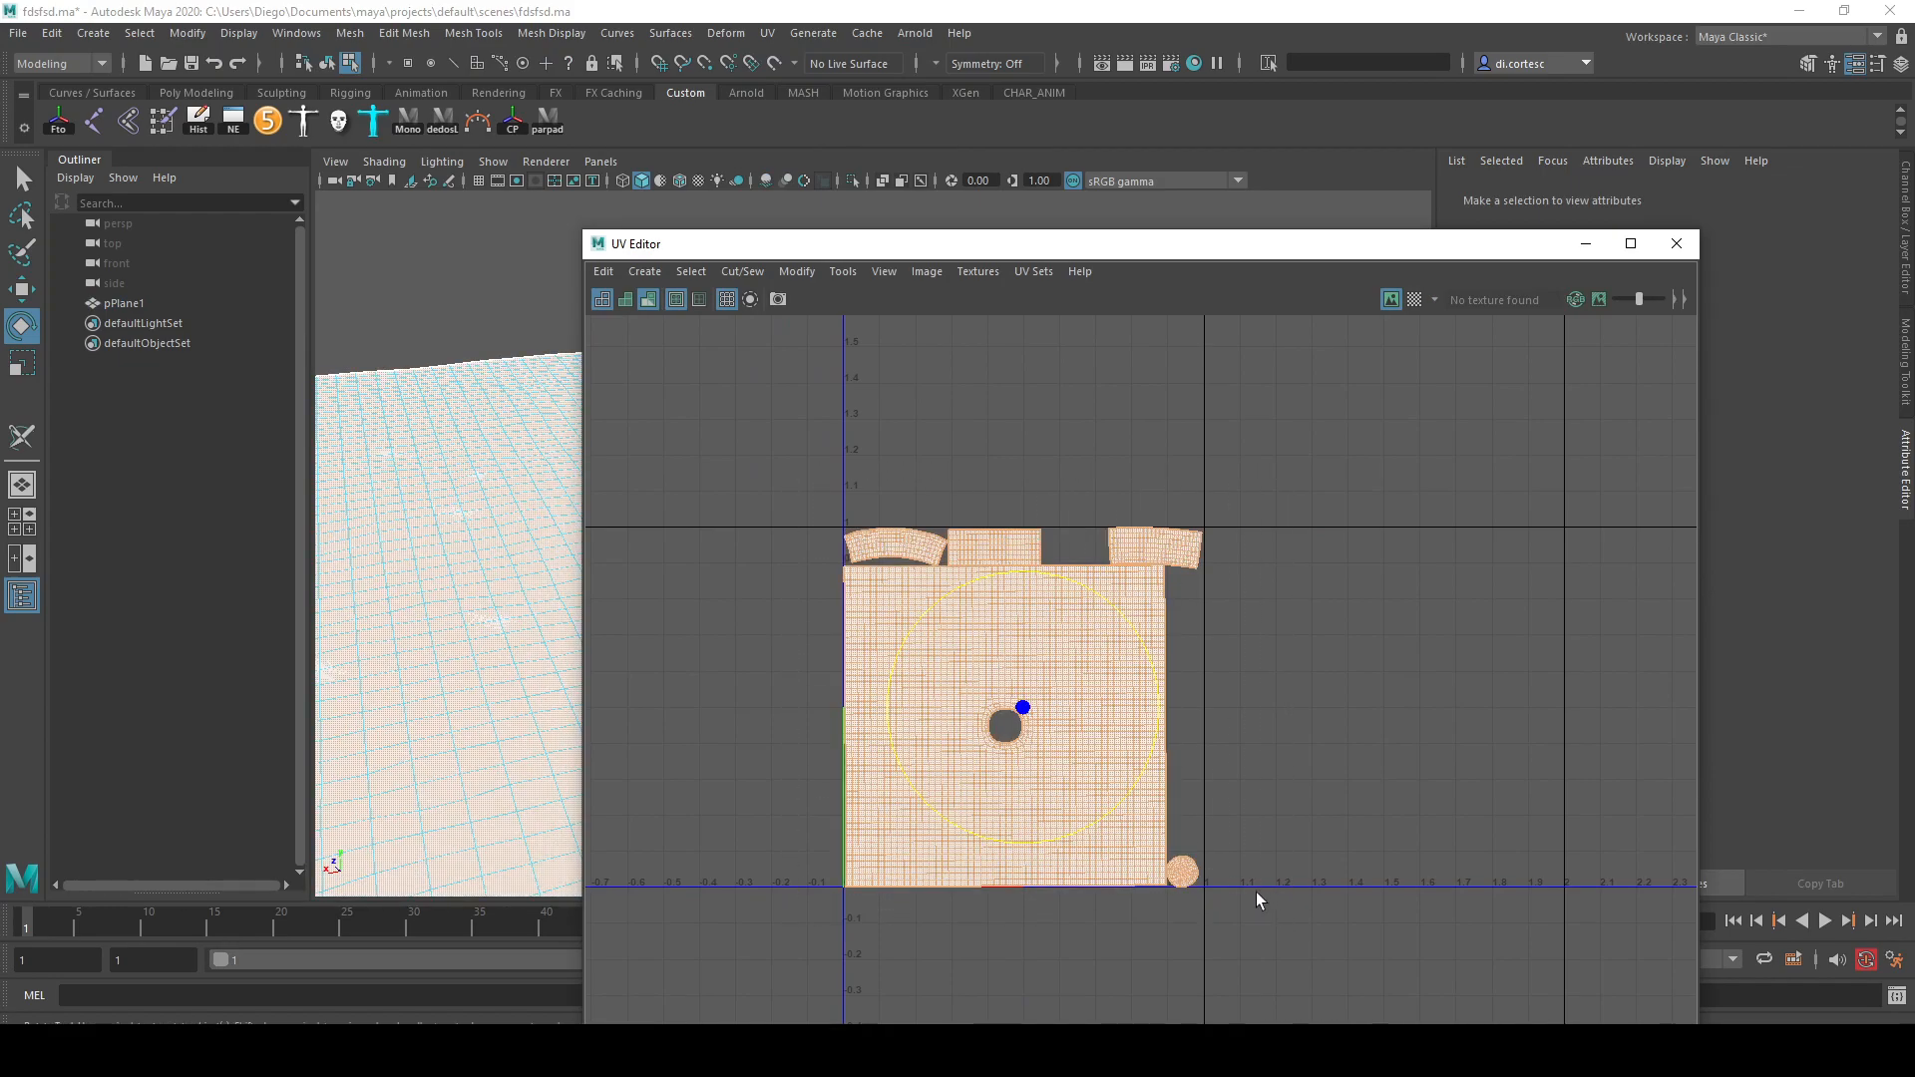
click(1114, 780)
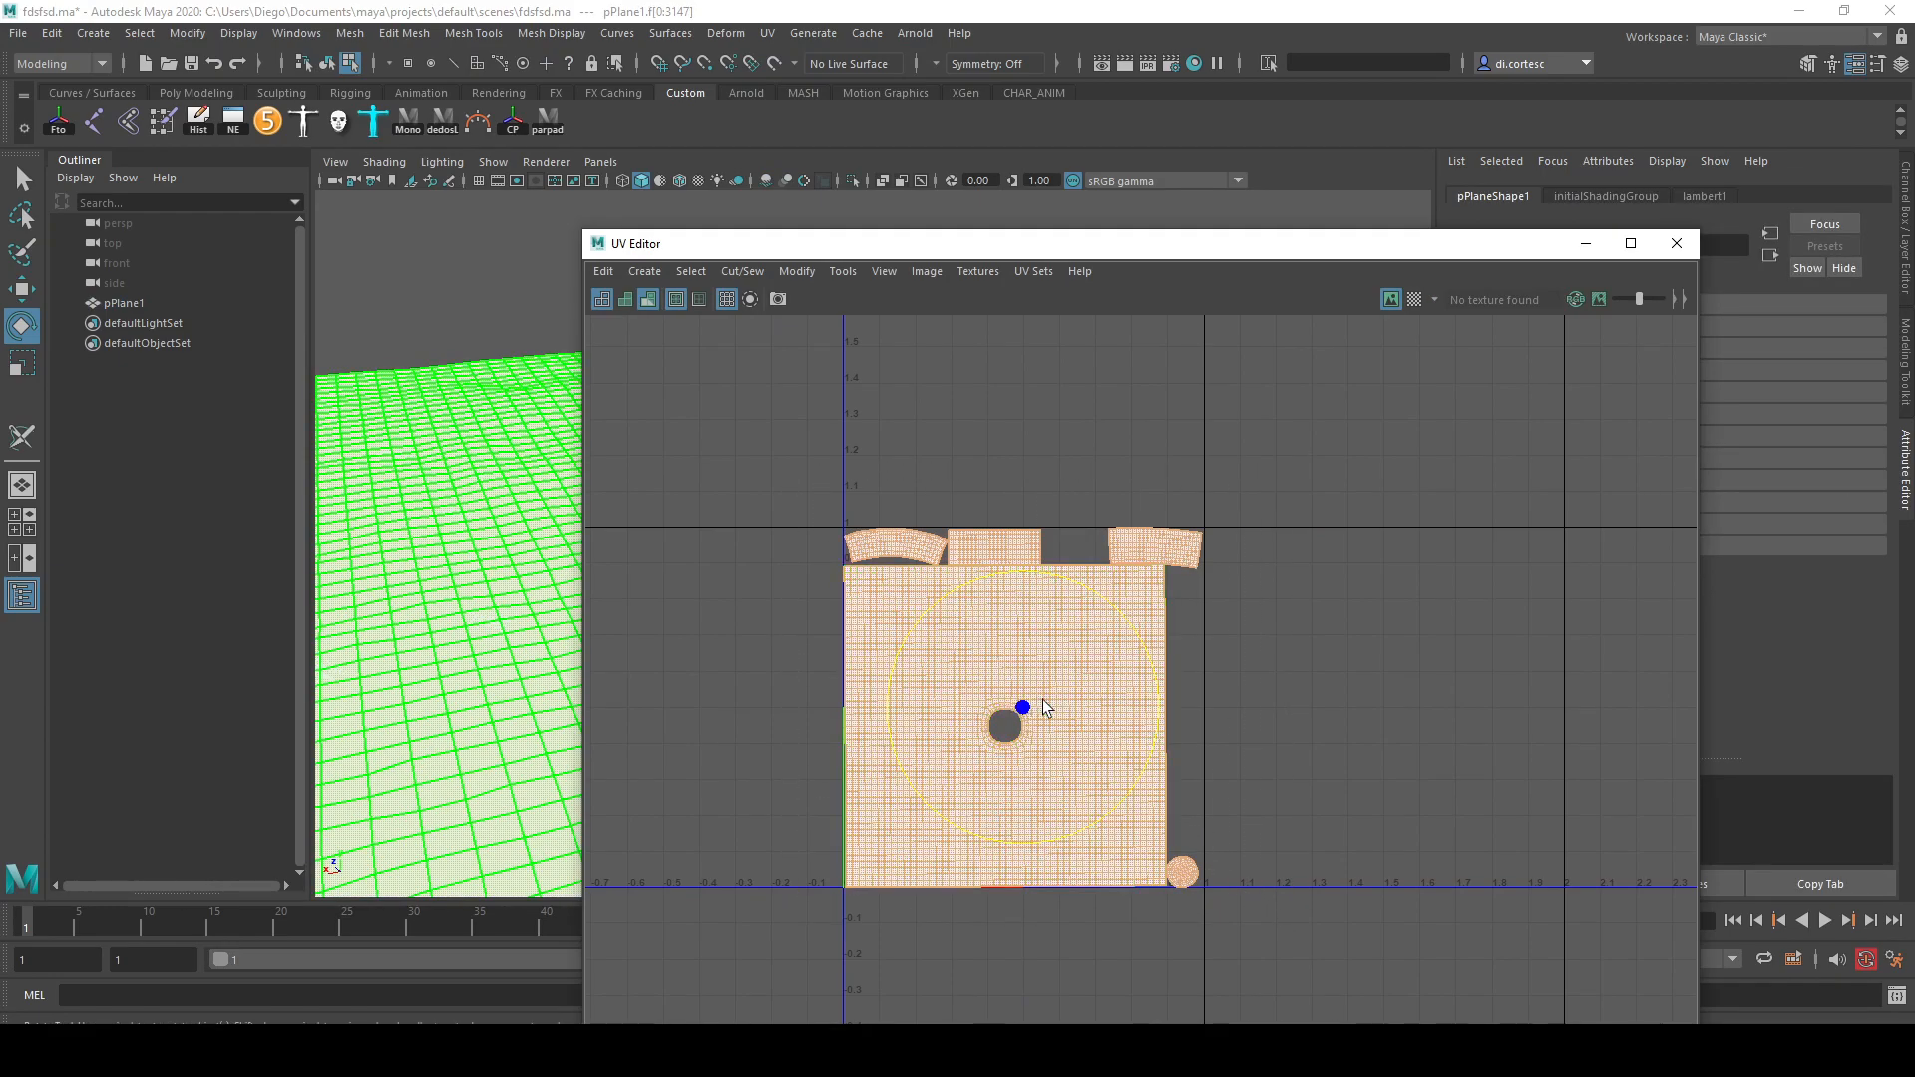
- Close the UV Editor and UV Toolkit and return the plane to object selection mode
click(1693, 254)
right_drag(1049, 471, 1097, 439)
click(1202, 306)
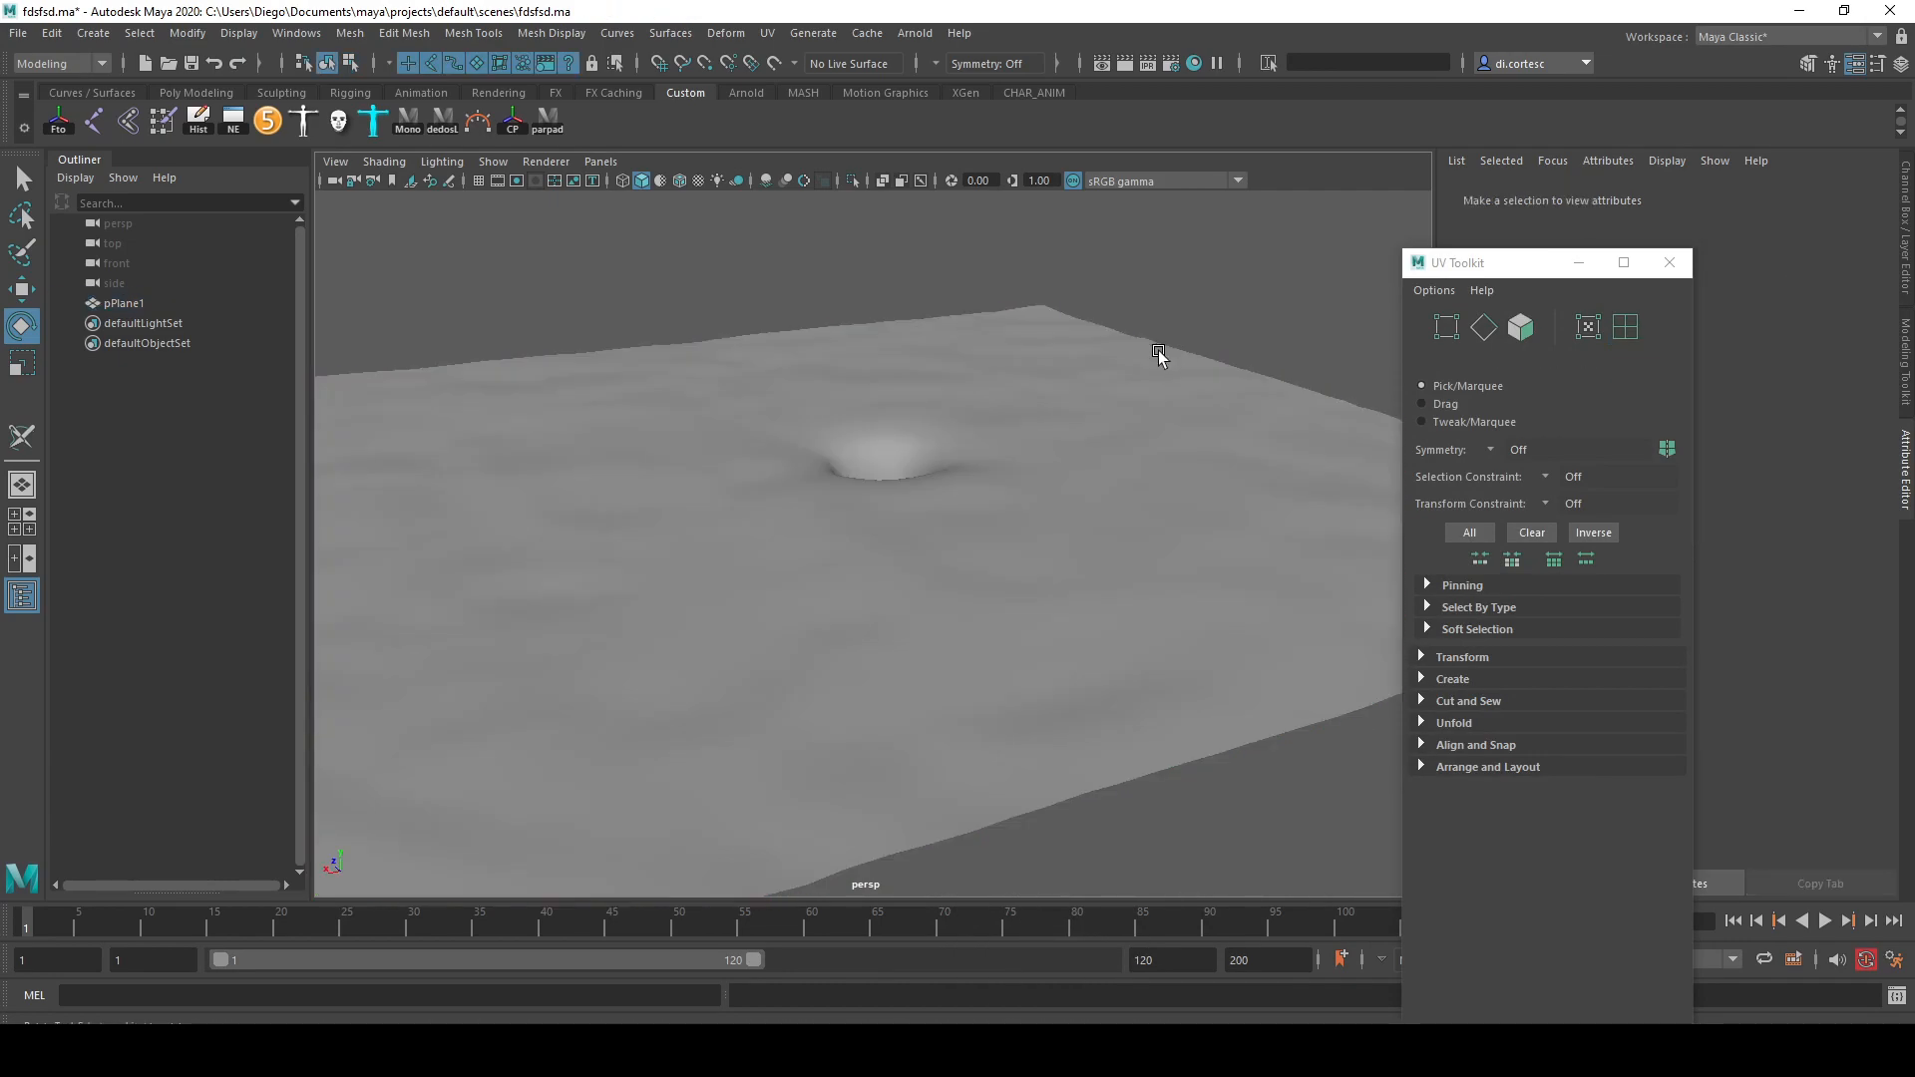
click(1006, 389)
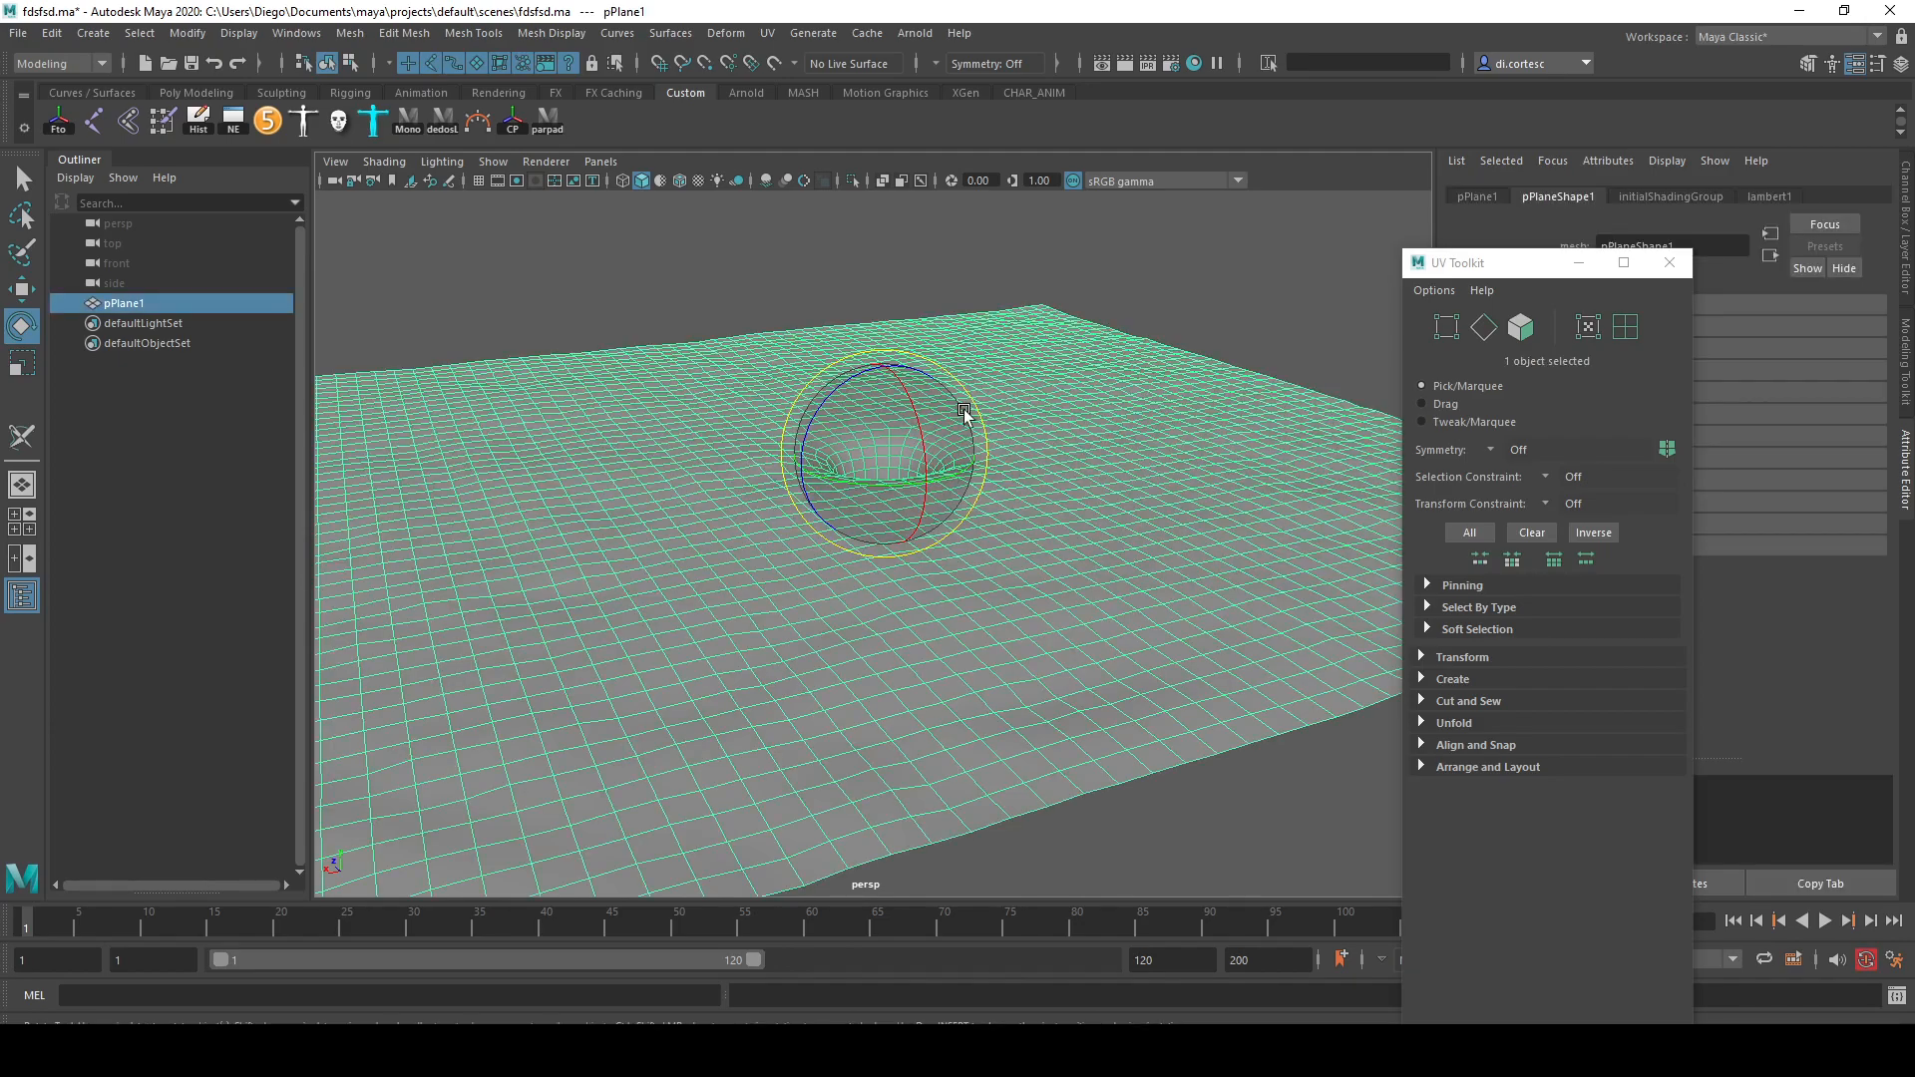
click(1670, 262)
- Reselect the plane and apply a second Texture deformer to it
click(1192, 324)
click(1062, 392)
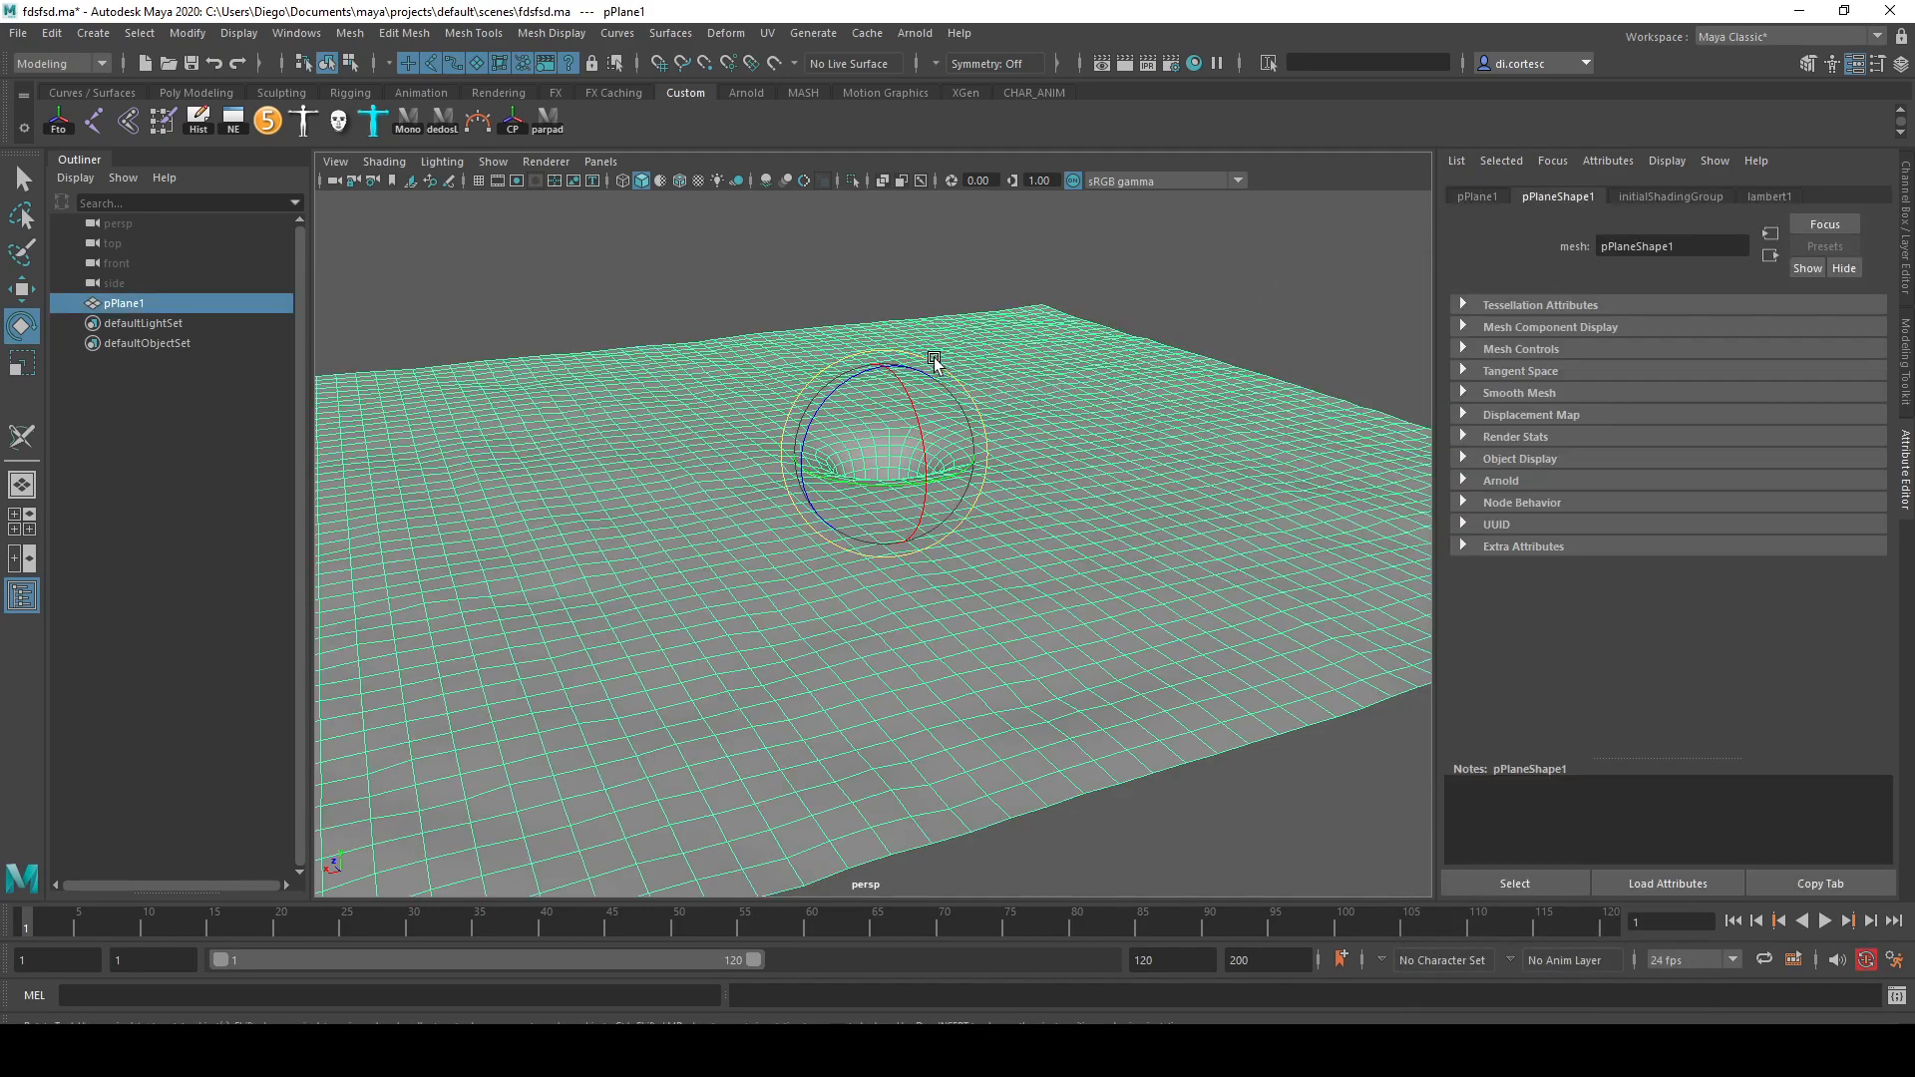
click(726, 33)
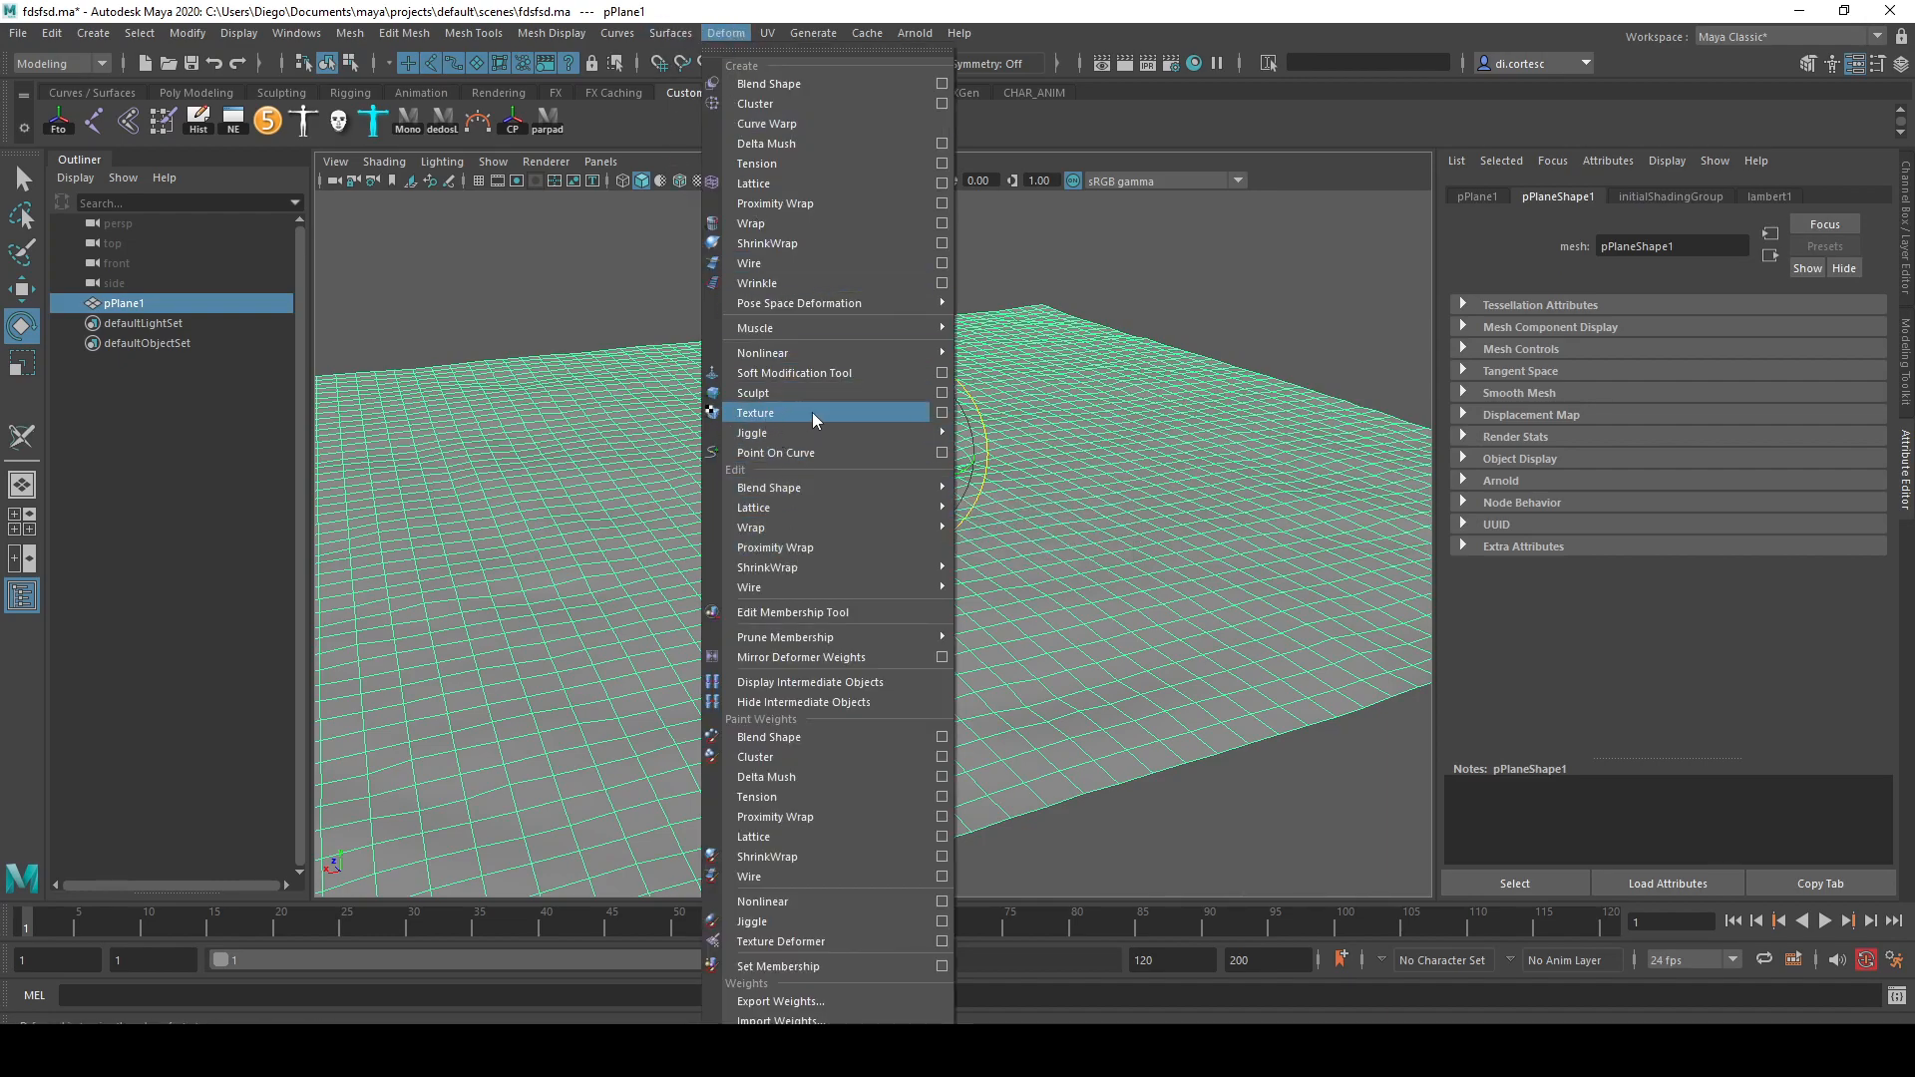
click(786, 409)
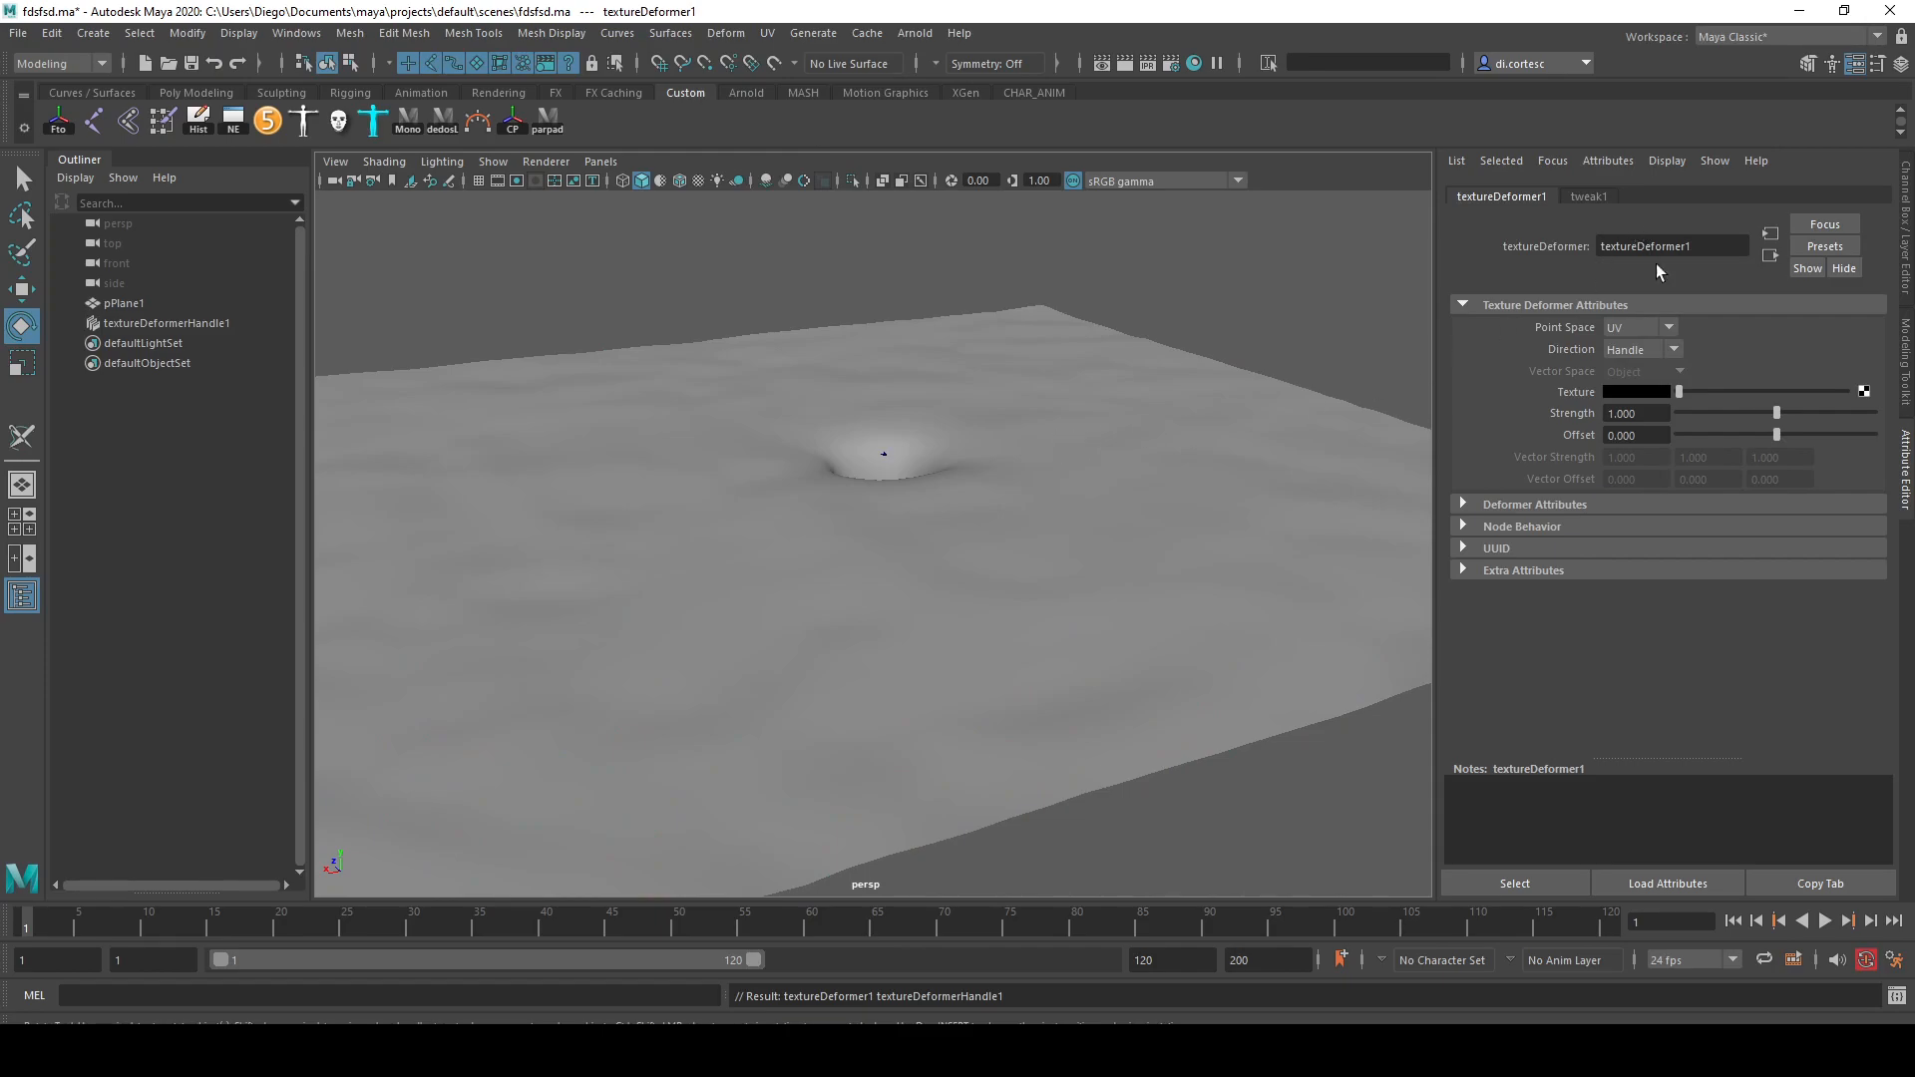
- Connect a new File texture to the second deformer and load Rock043L_4K_Displacement.png as its image
click(1864, 392)
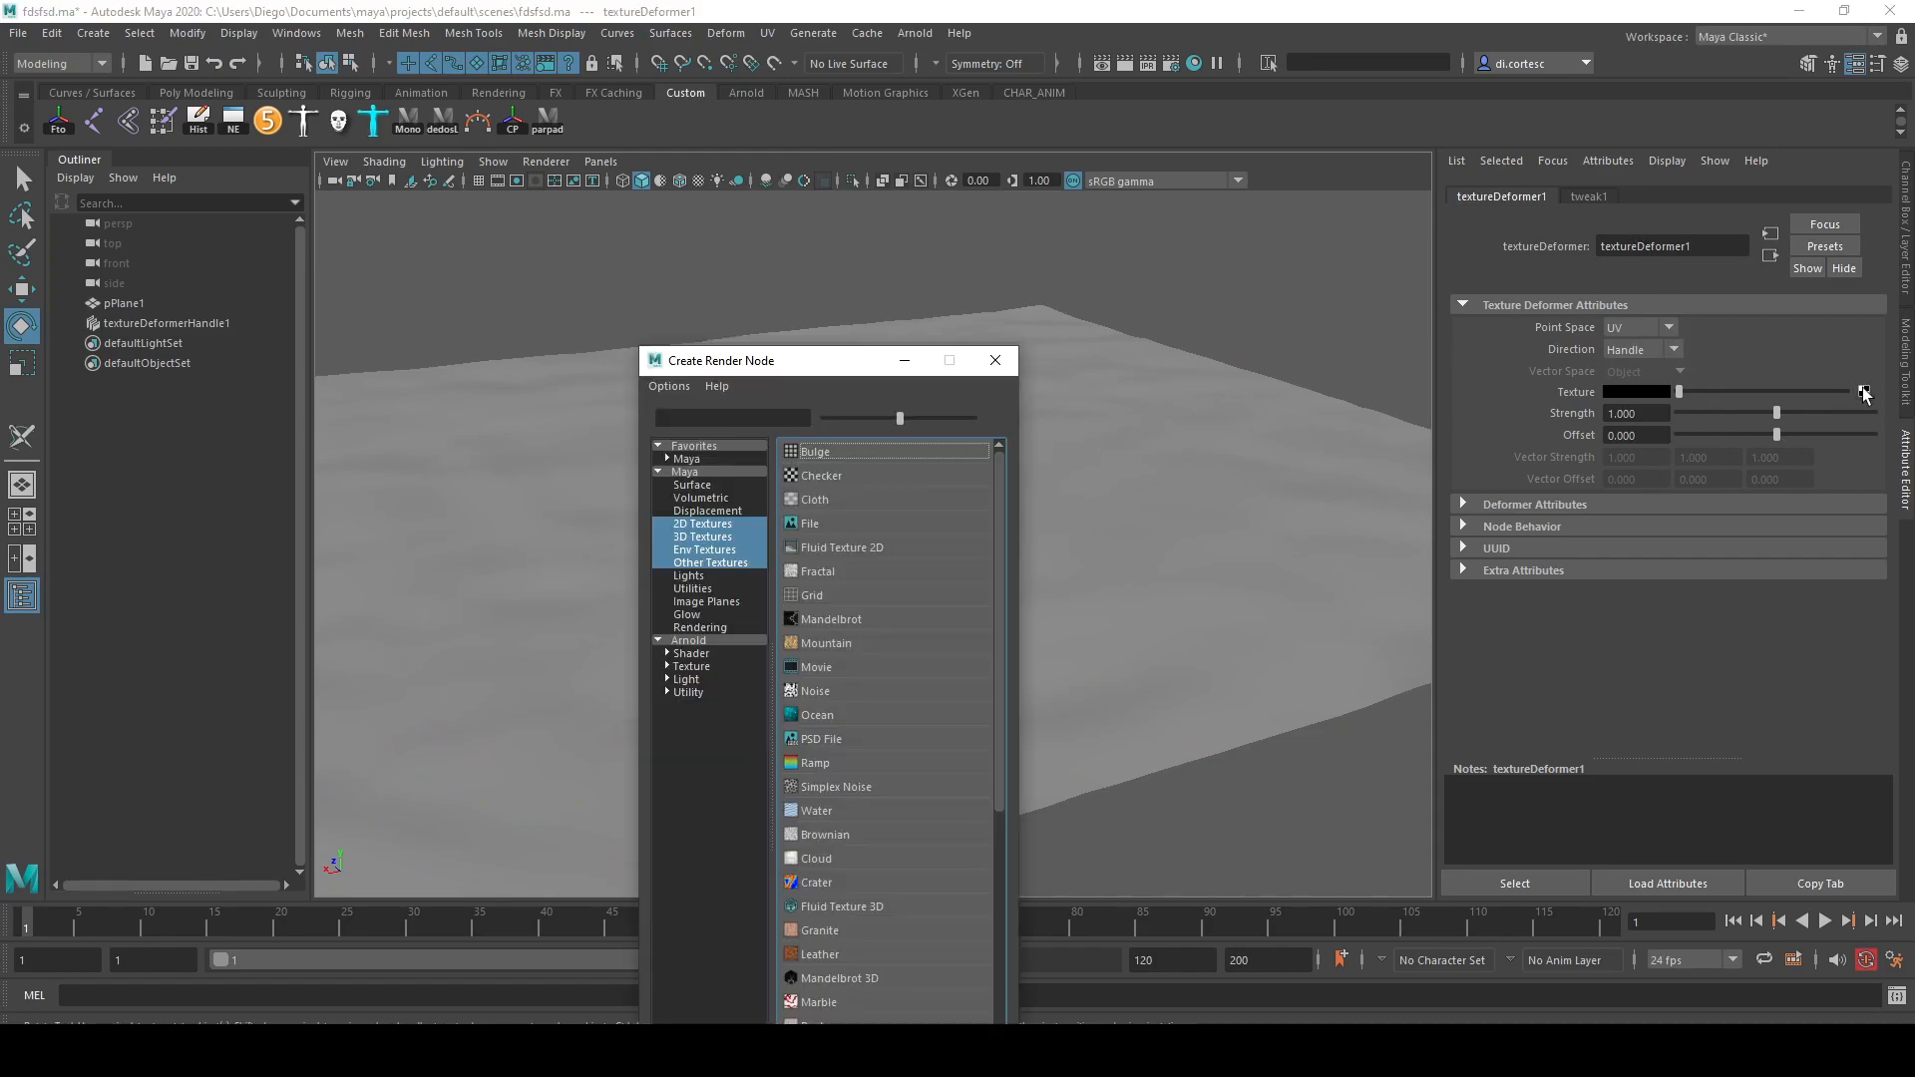
click(808, 524)
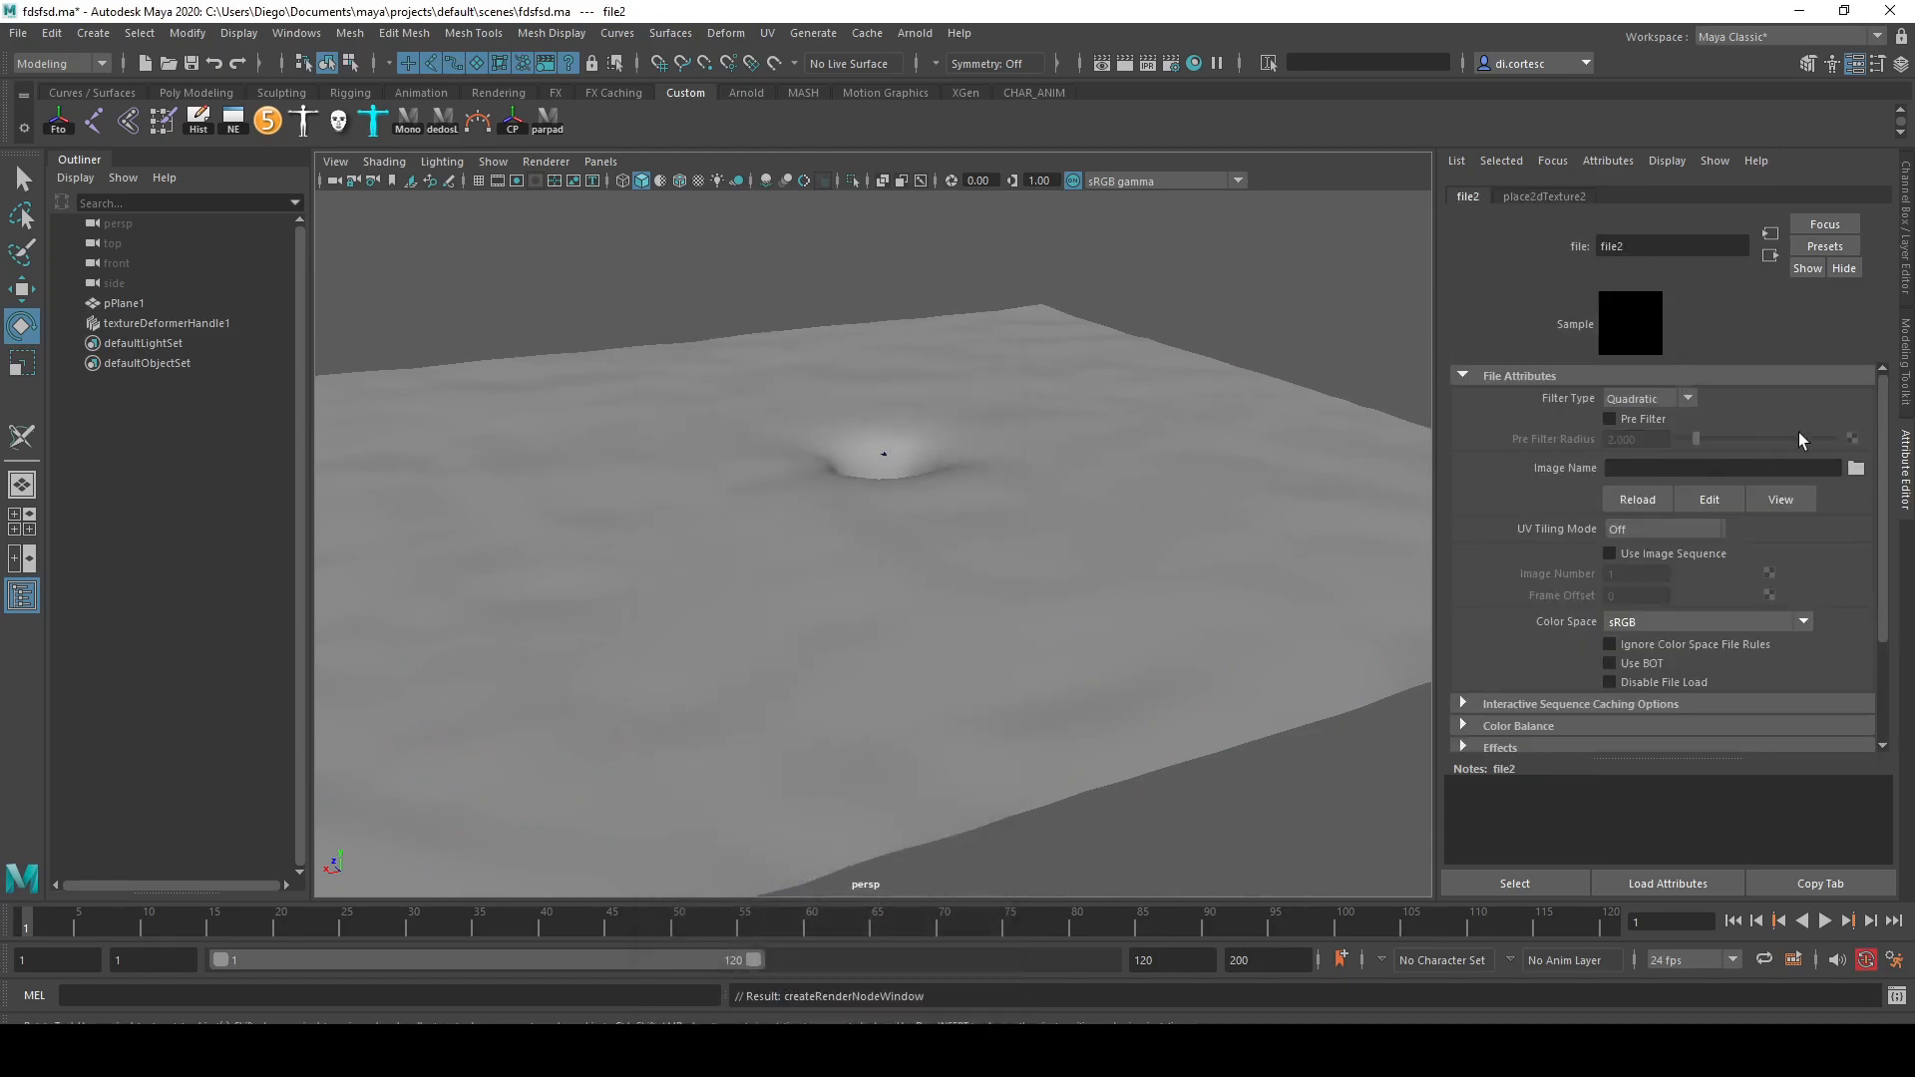
click(1855, 468)
click(780, 385)
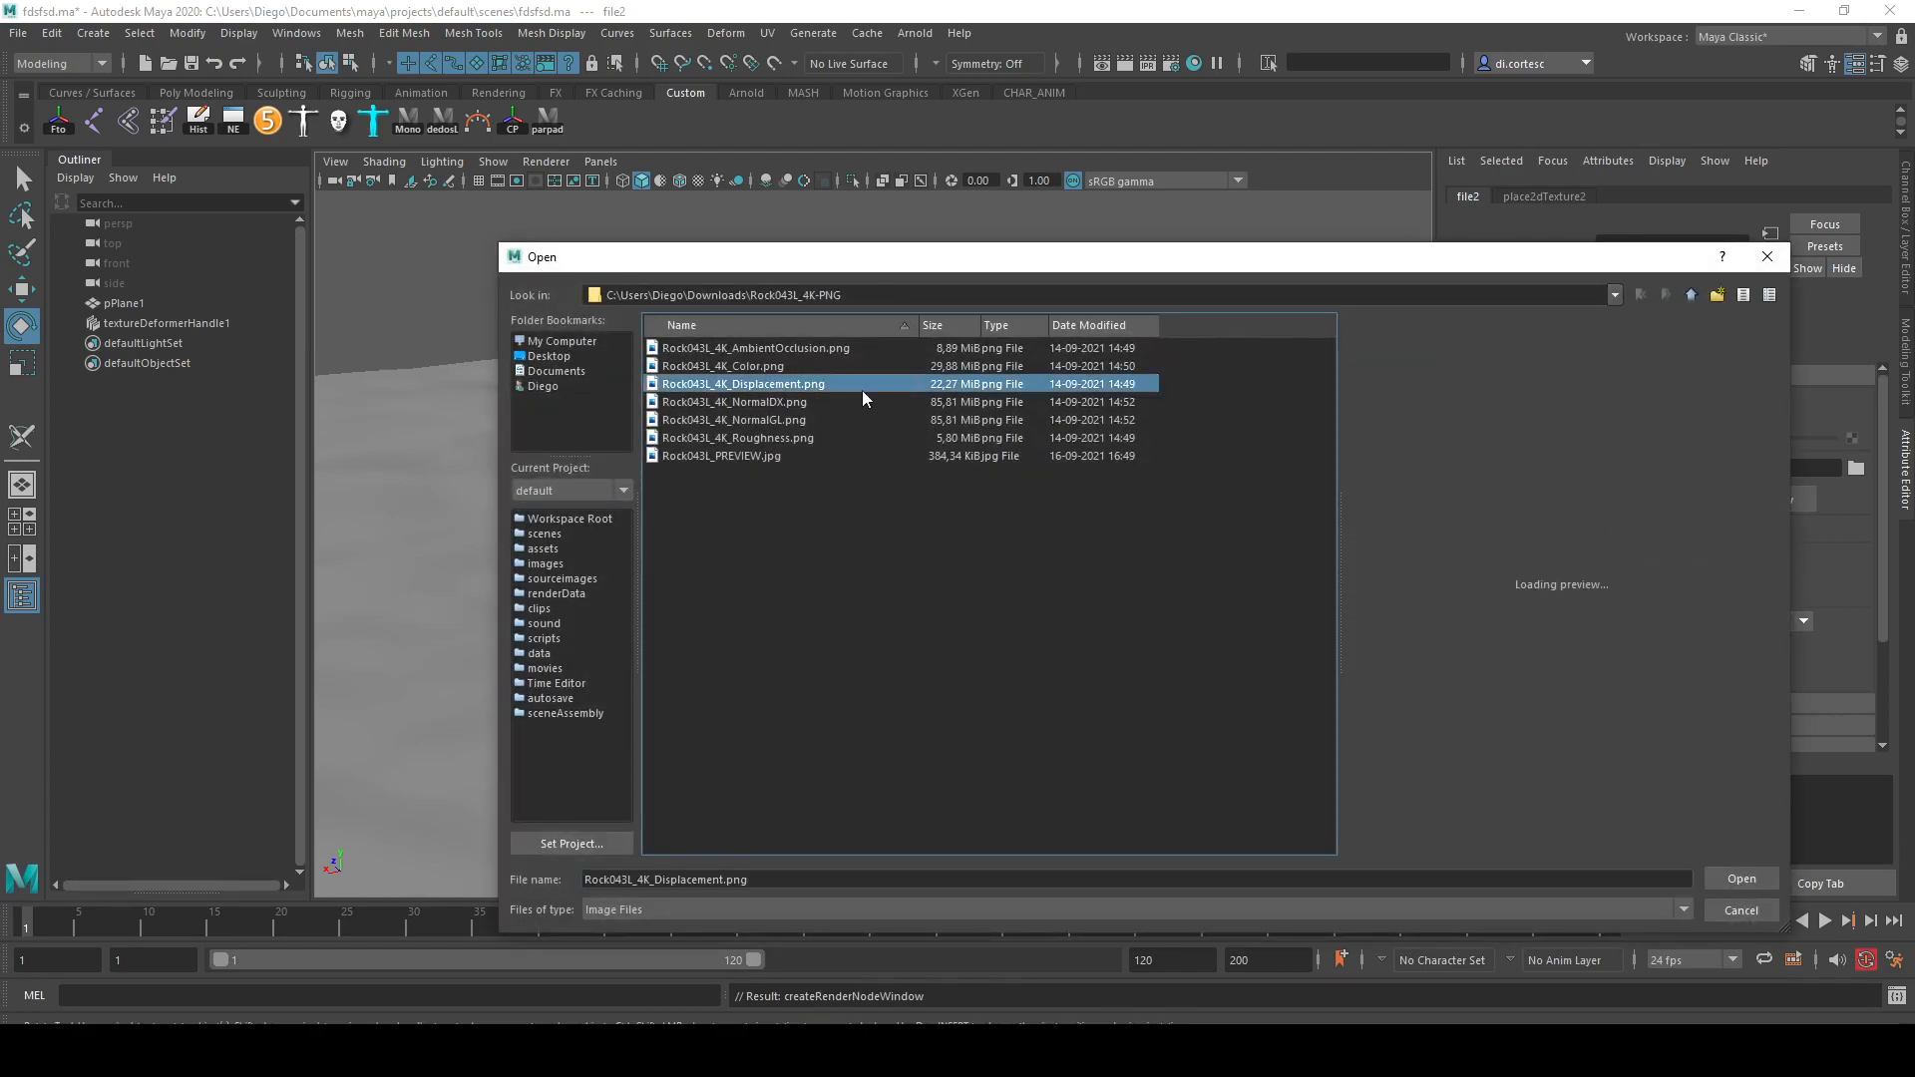
click(1723, 880)
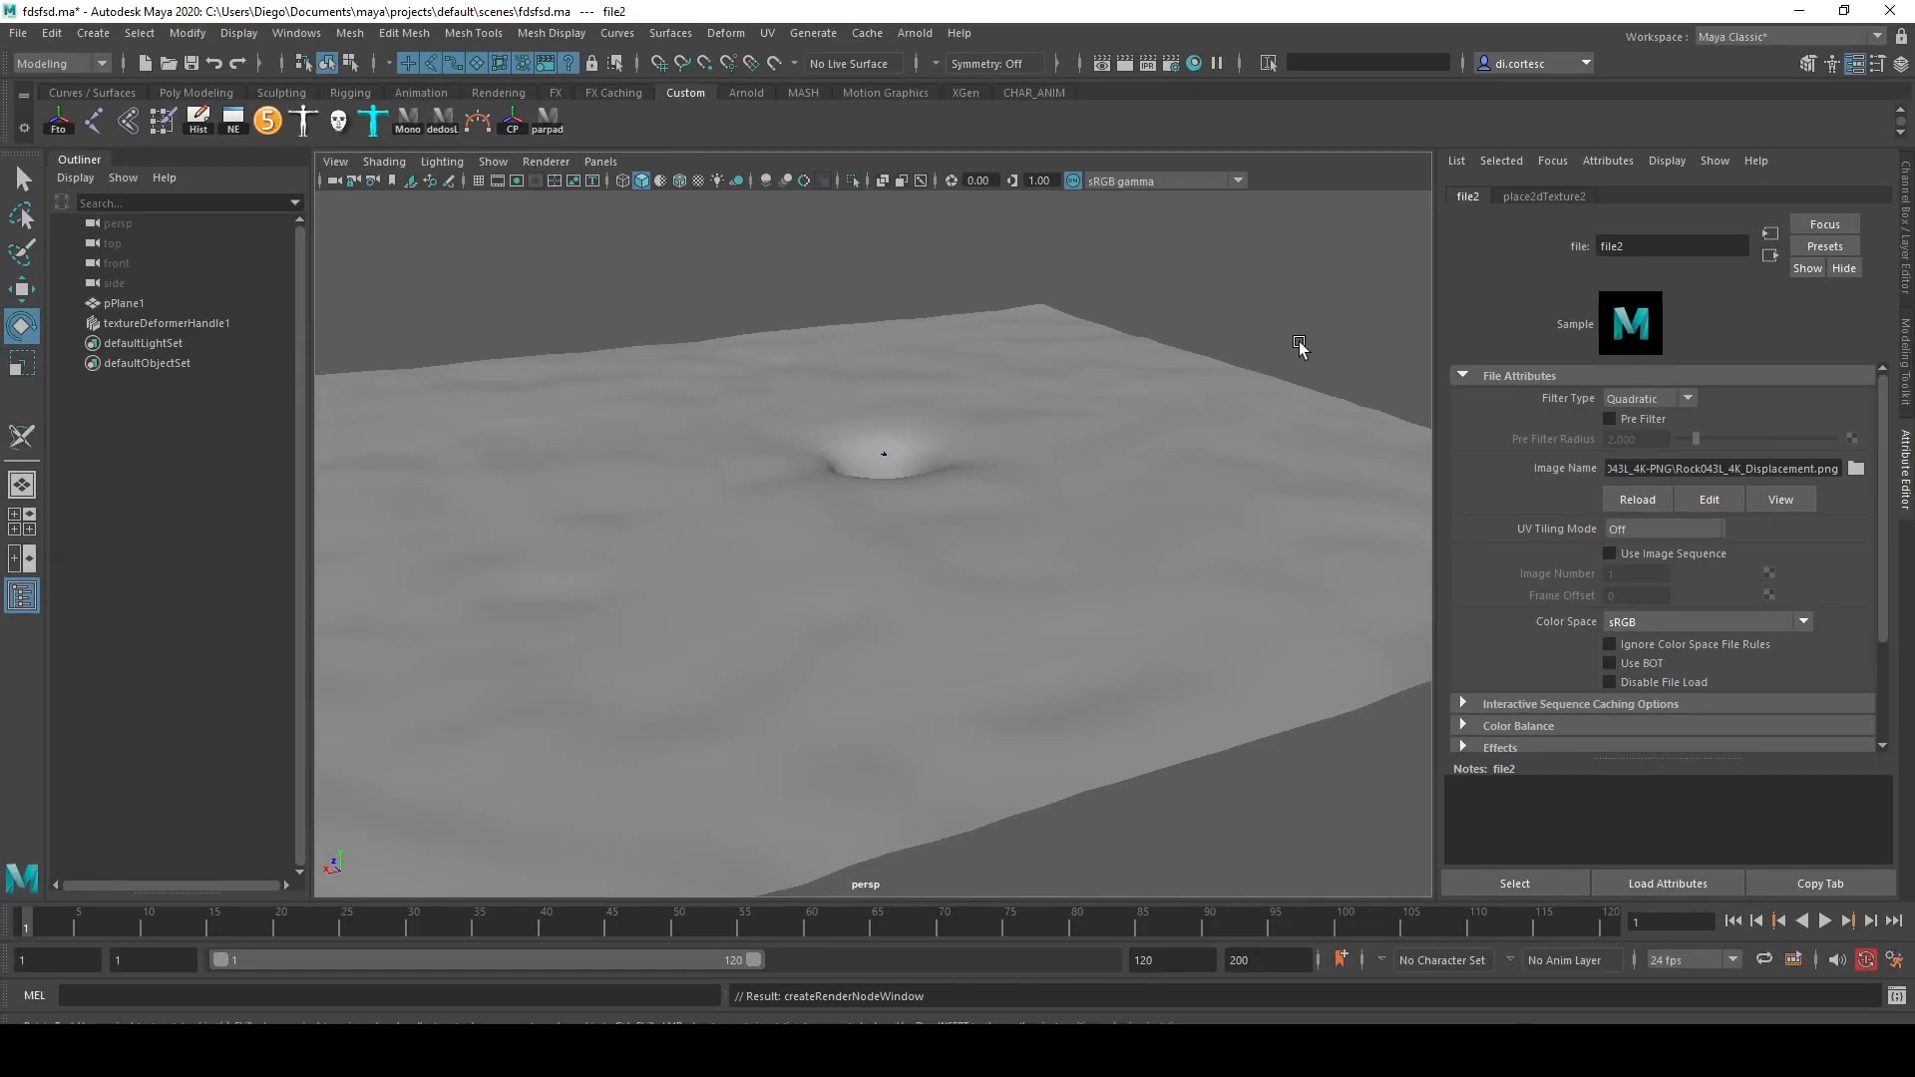
- Set the displacement texture's Repeat UV to 10 by 10 in the place2dTexture2 attributes
click(1546, 197)
drag(1647, 553, 1589, 553)
text(10)
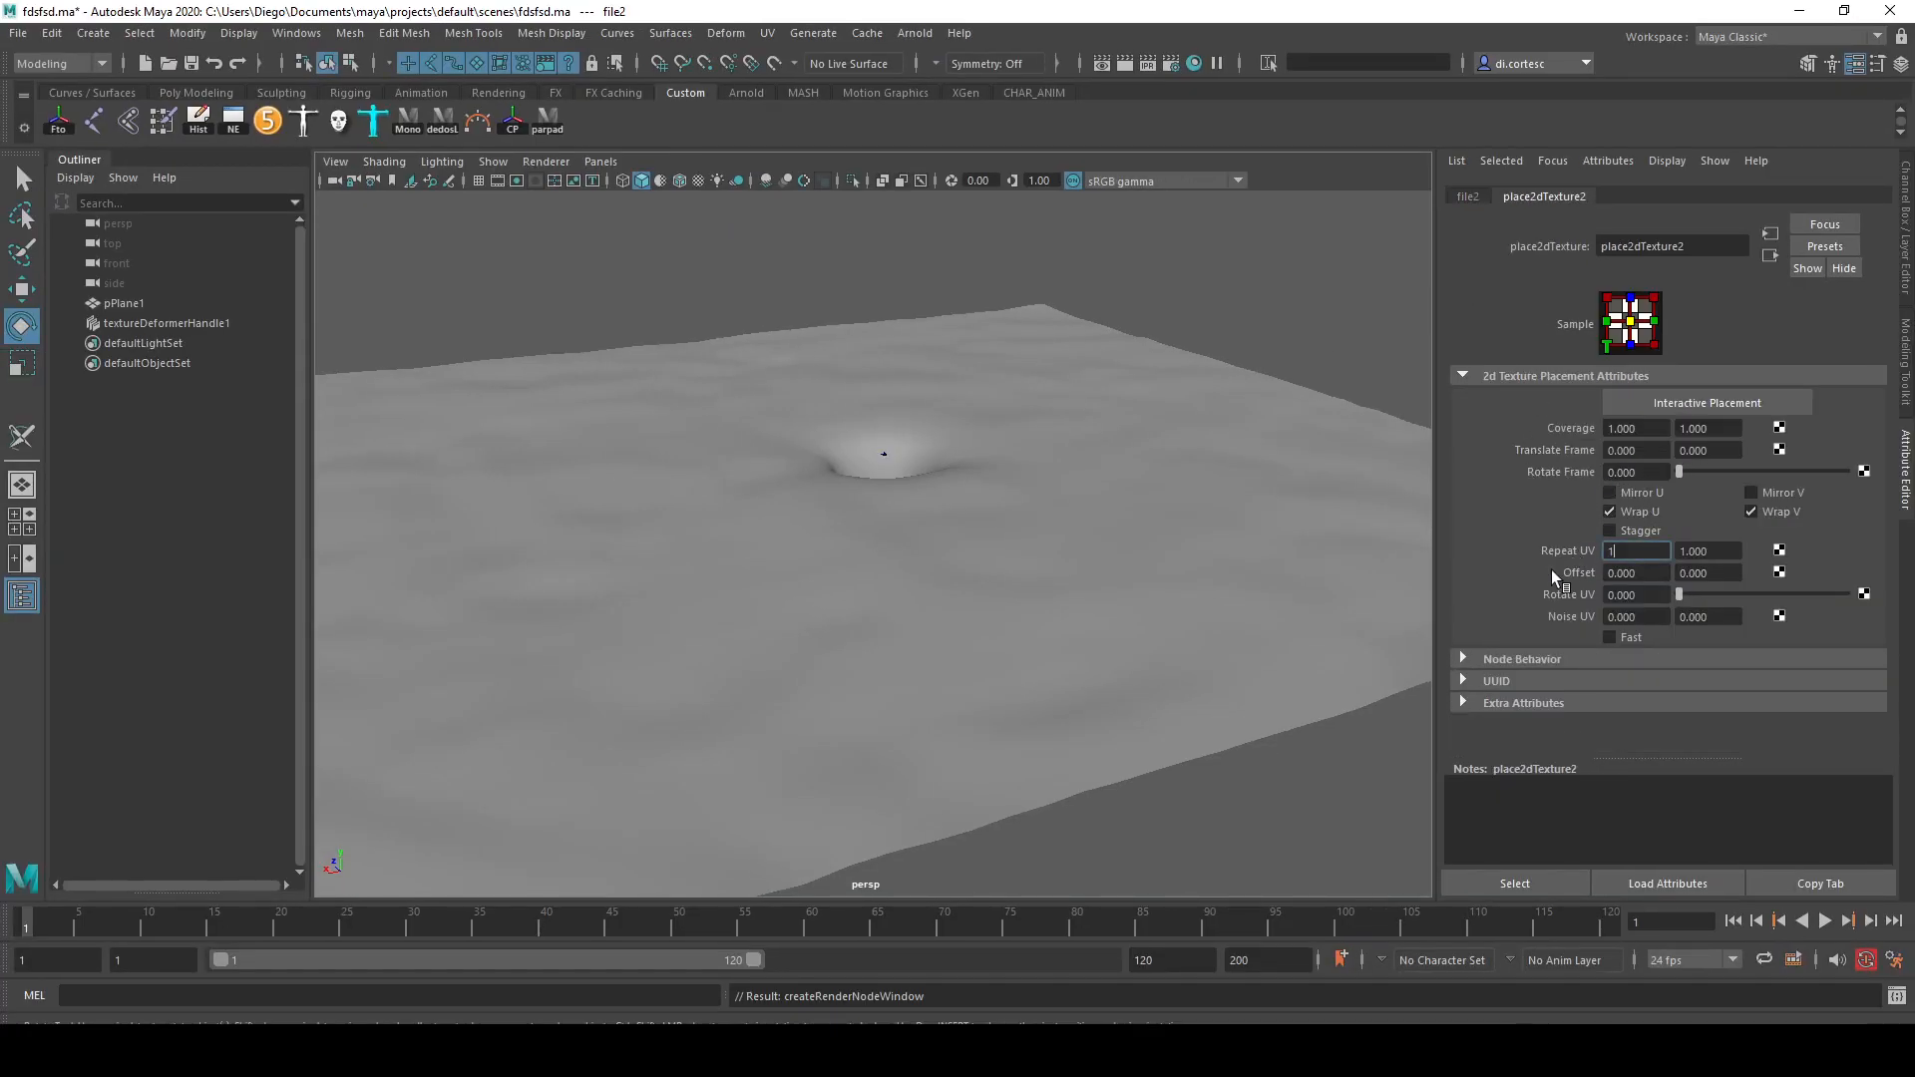
key(Tab)
text(10)
key(Return)
alt+drag(937, 505, 997, 498)
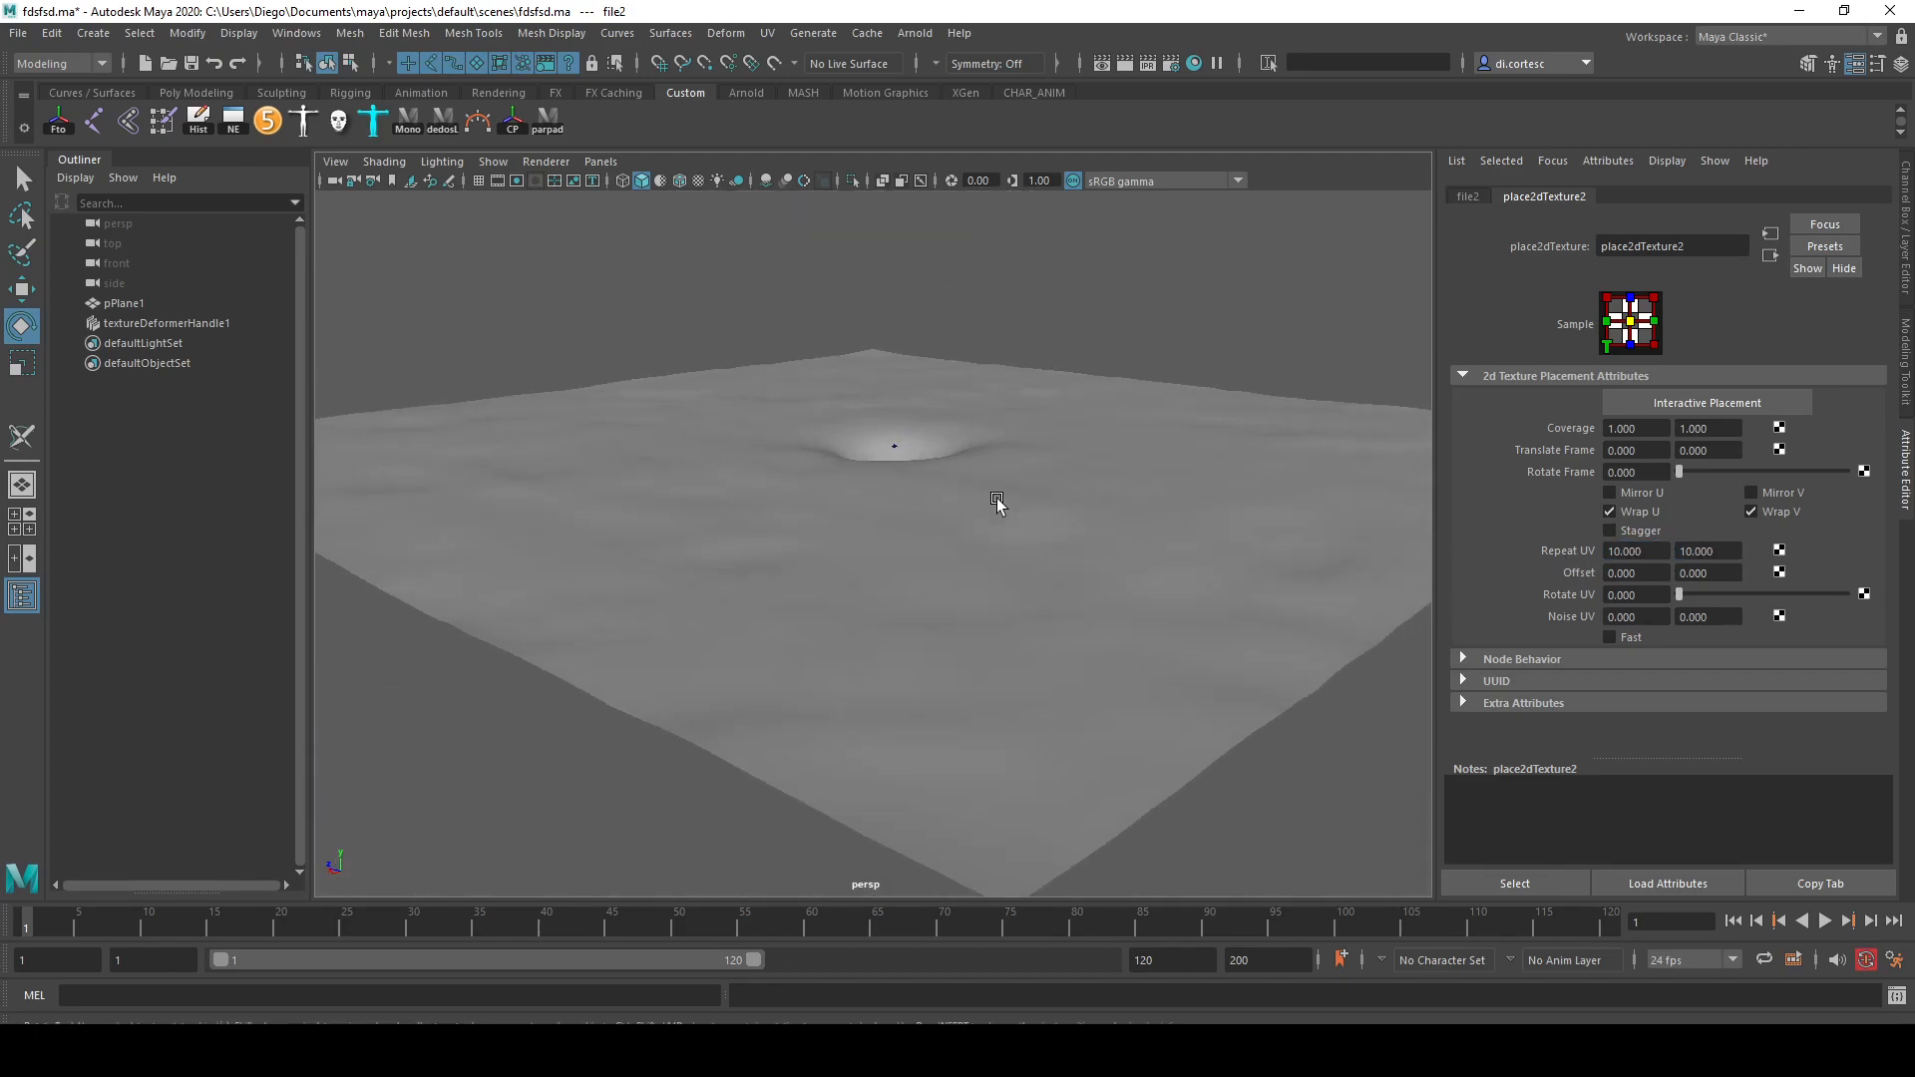
- Return to the new Texture deformer's attributes and raise its Strength to about 1.76
click(1471, 197)
click(1774, 257)
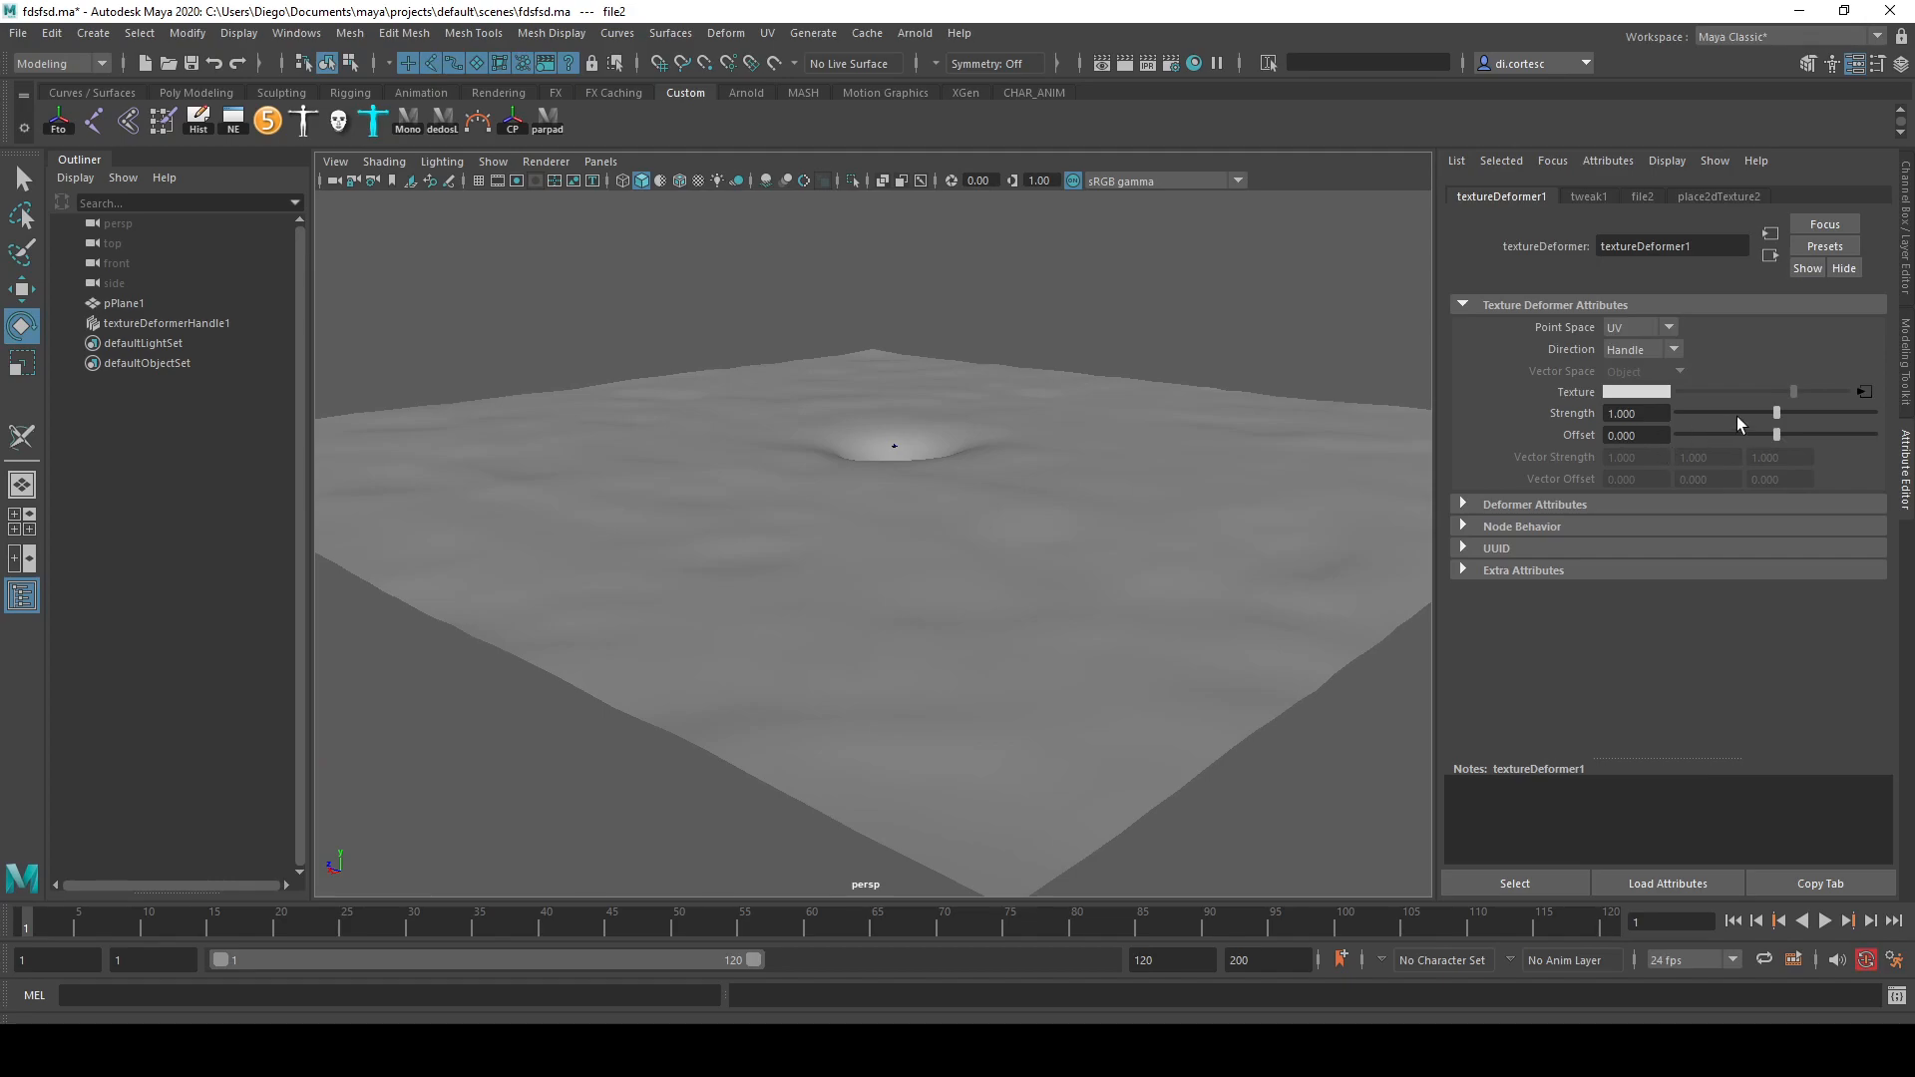
drag(1830, 412, 1841, 417)
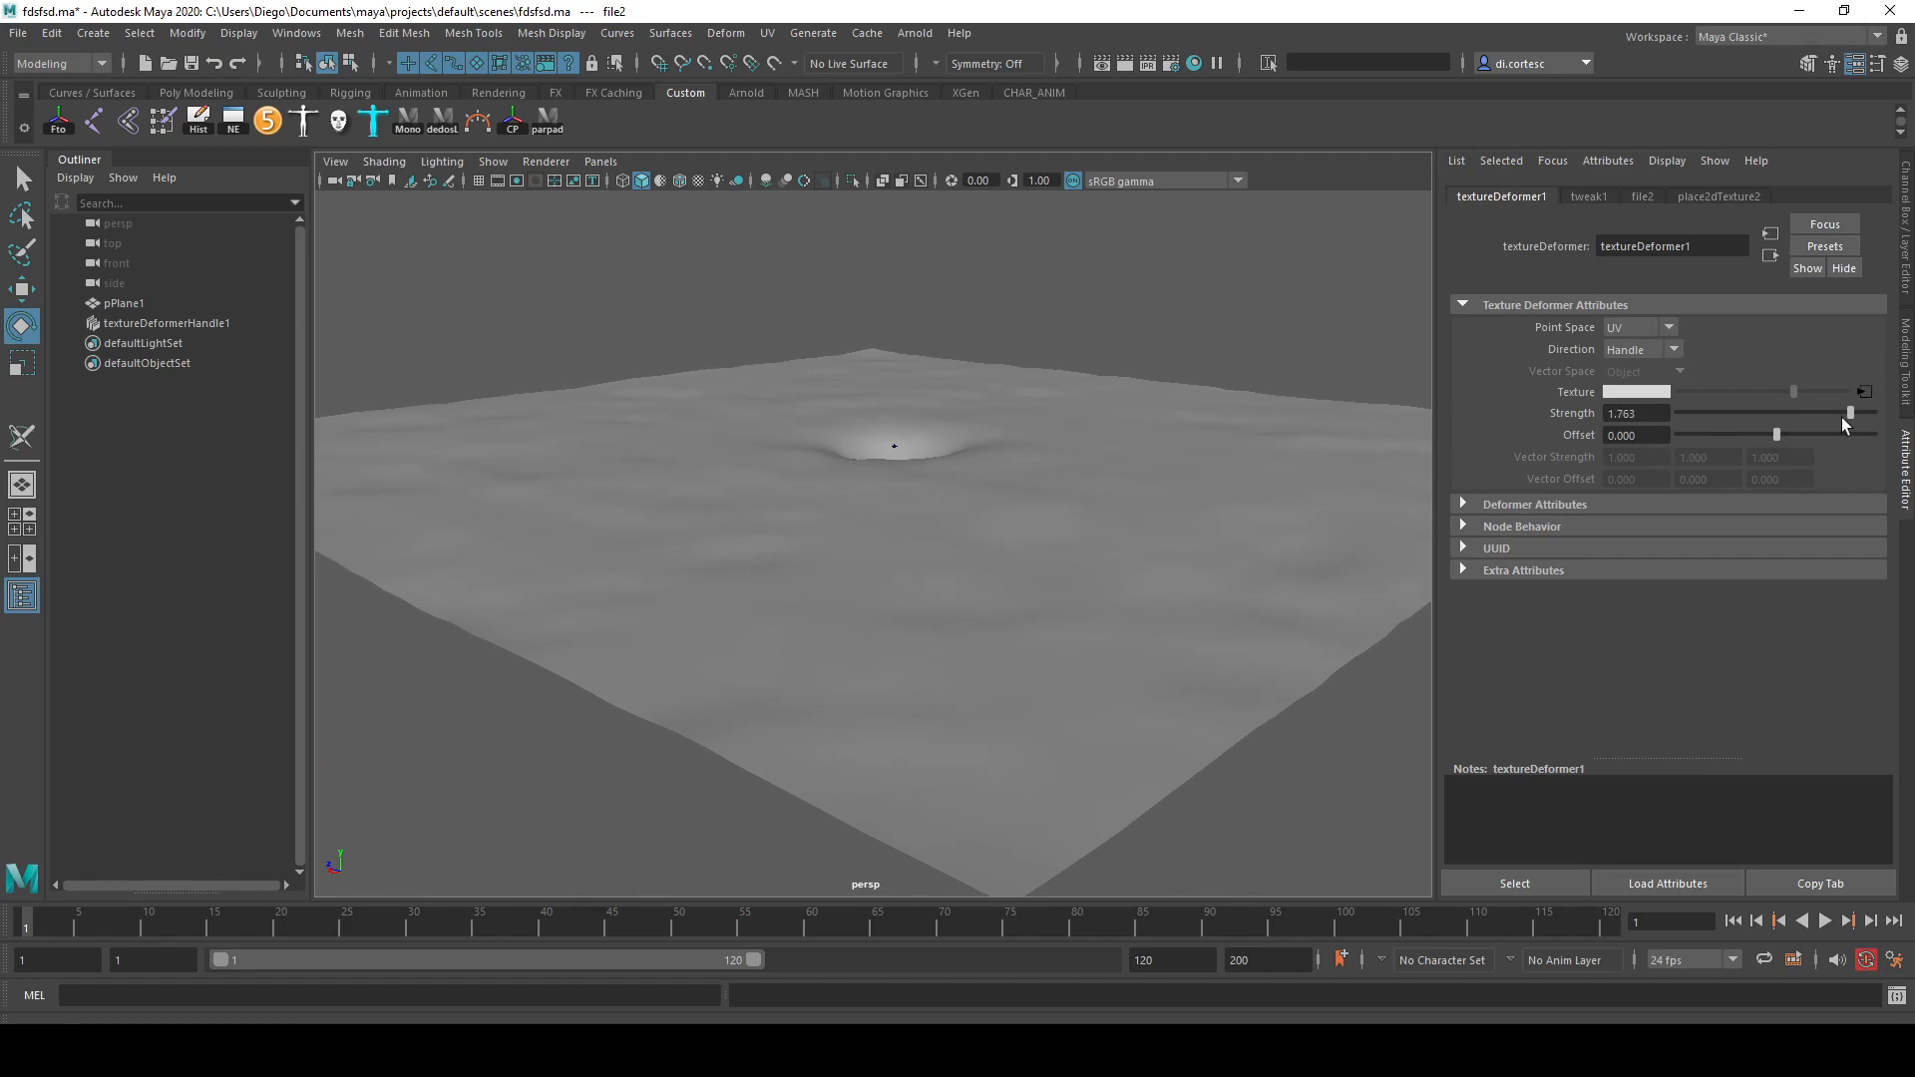
- Set the second Texture deformer's Strength to 8 and raise it to 16
click(1647, 414)
key(End)
text(8)
key(Return)
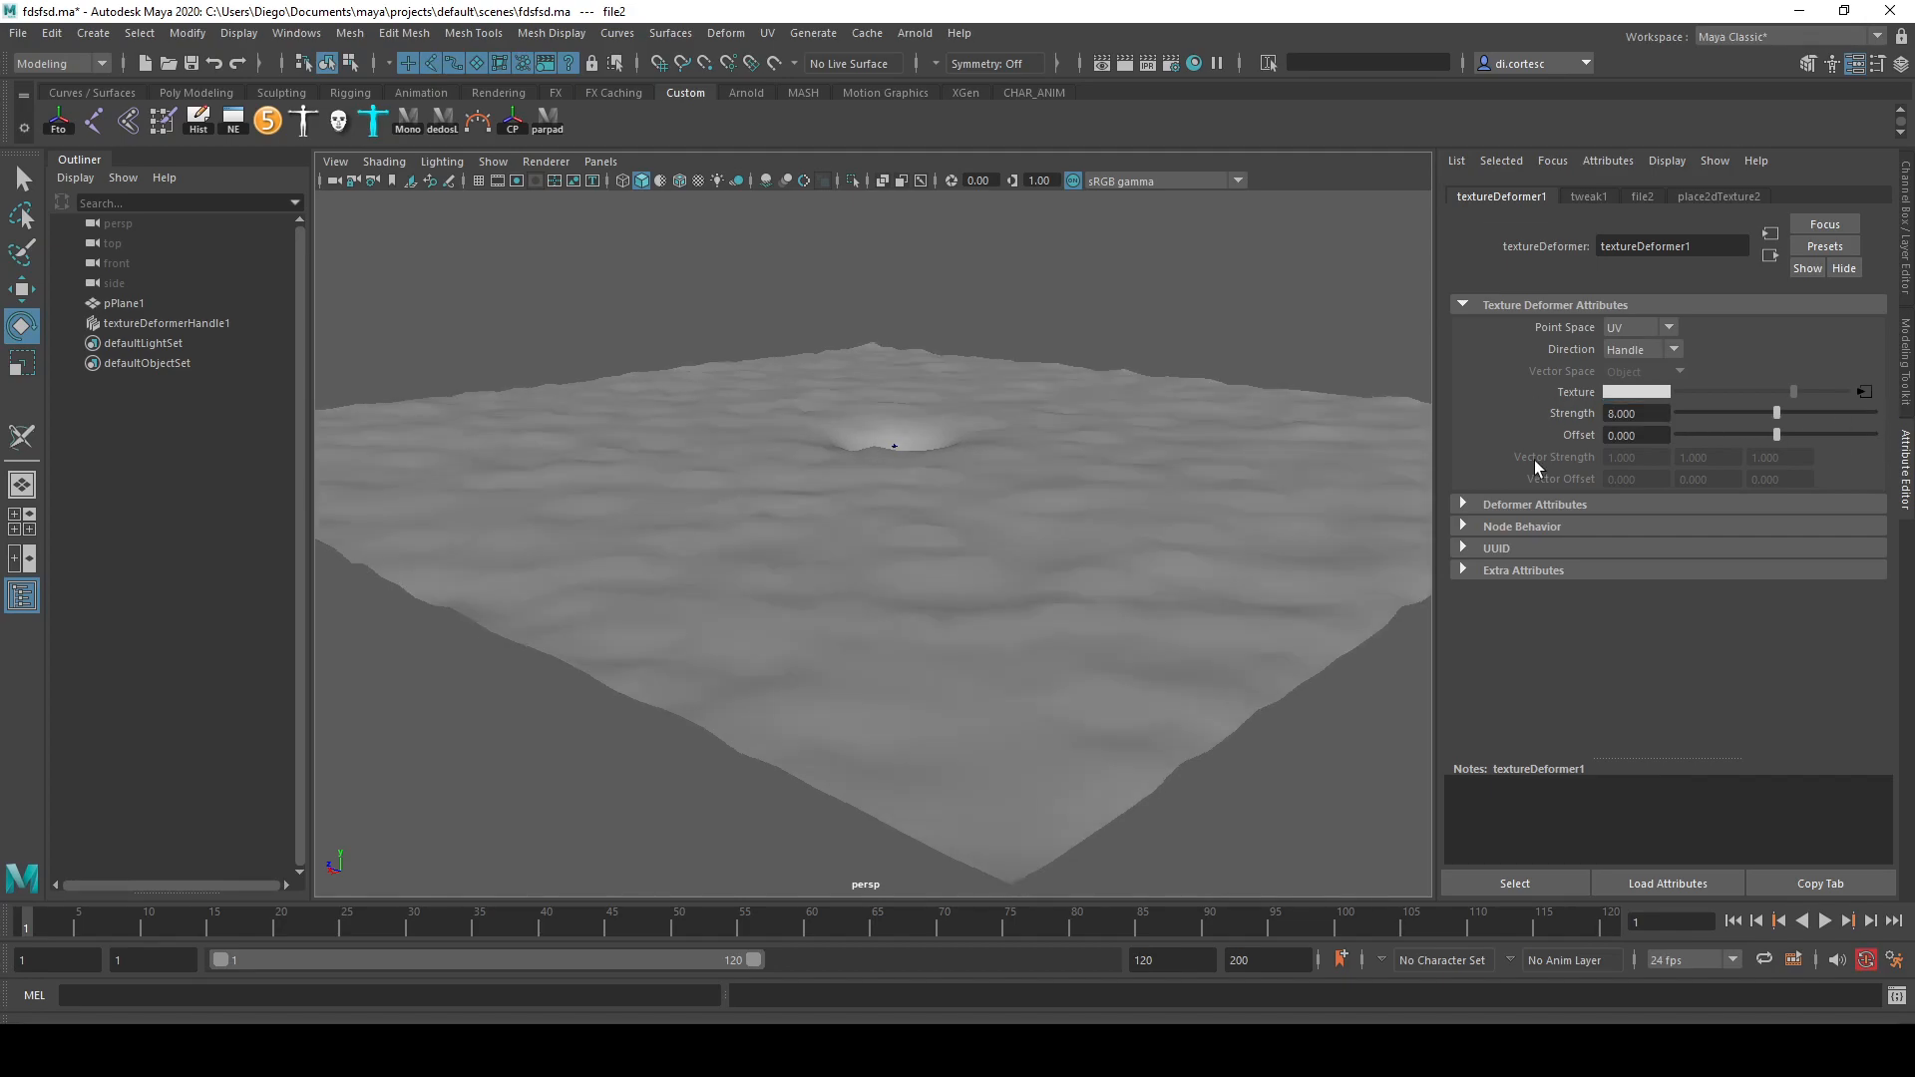
alt+drag(1023, 415, 957, 439)
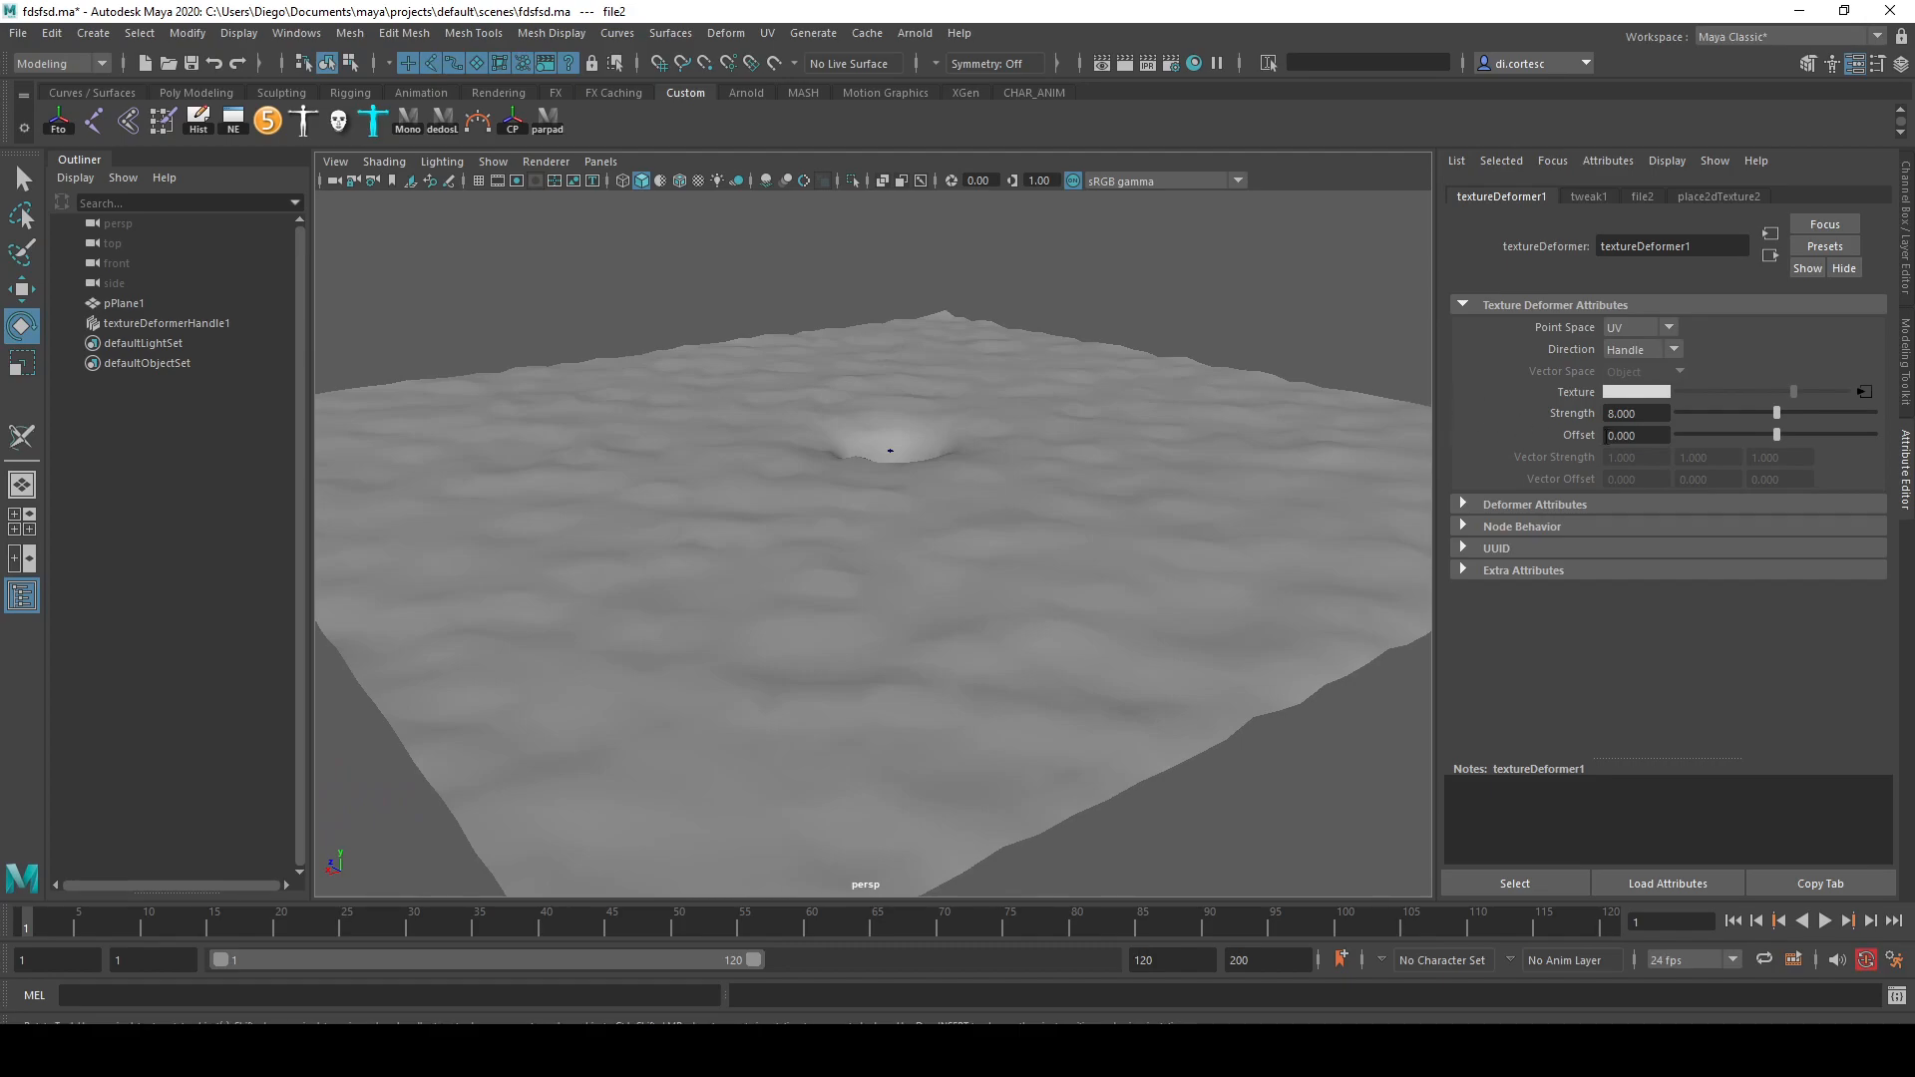
drag(1790, 412, 1879, 417)
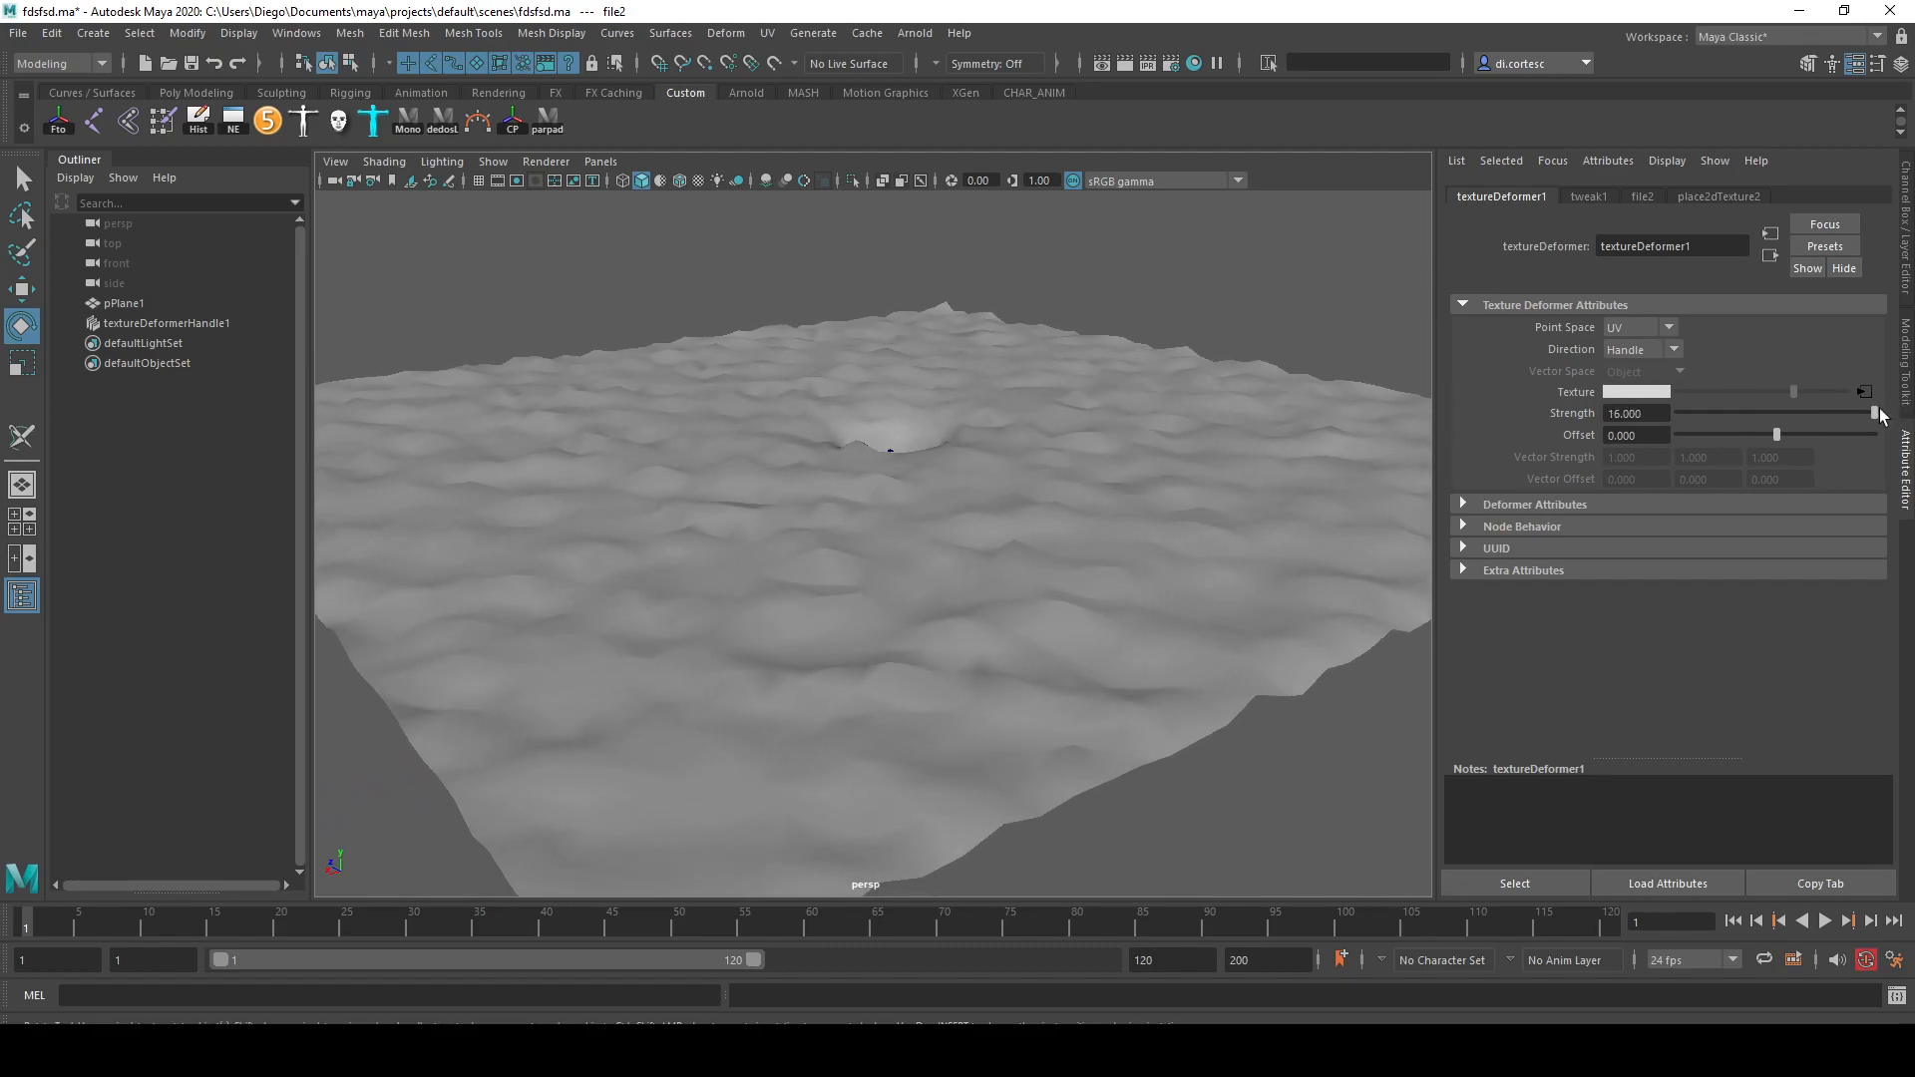
- Reselect the plane and set its displacement texture's Repeat UV to 30 by 30 in the place2dTexture2 attributes
click(1037, 375)
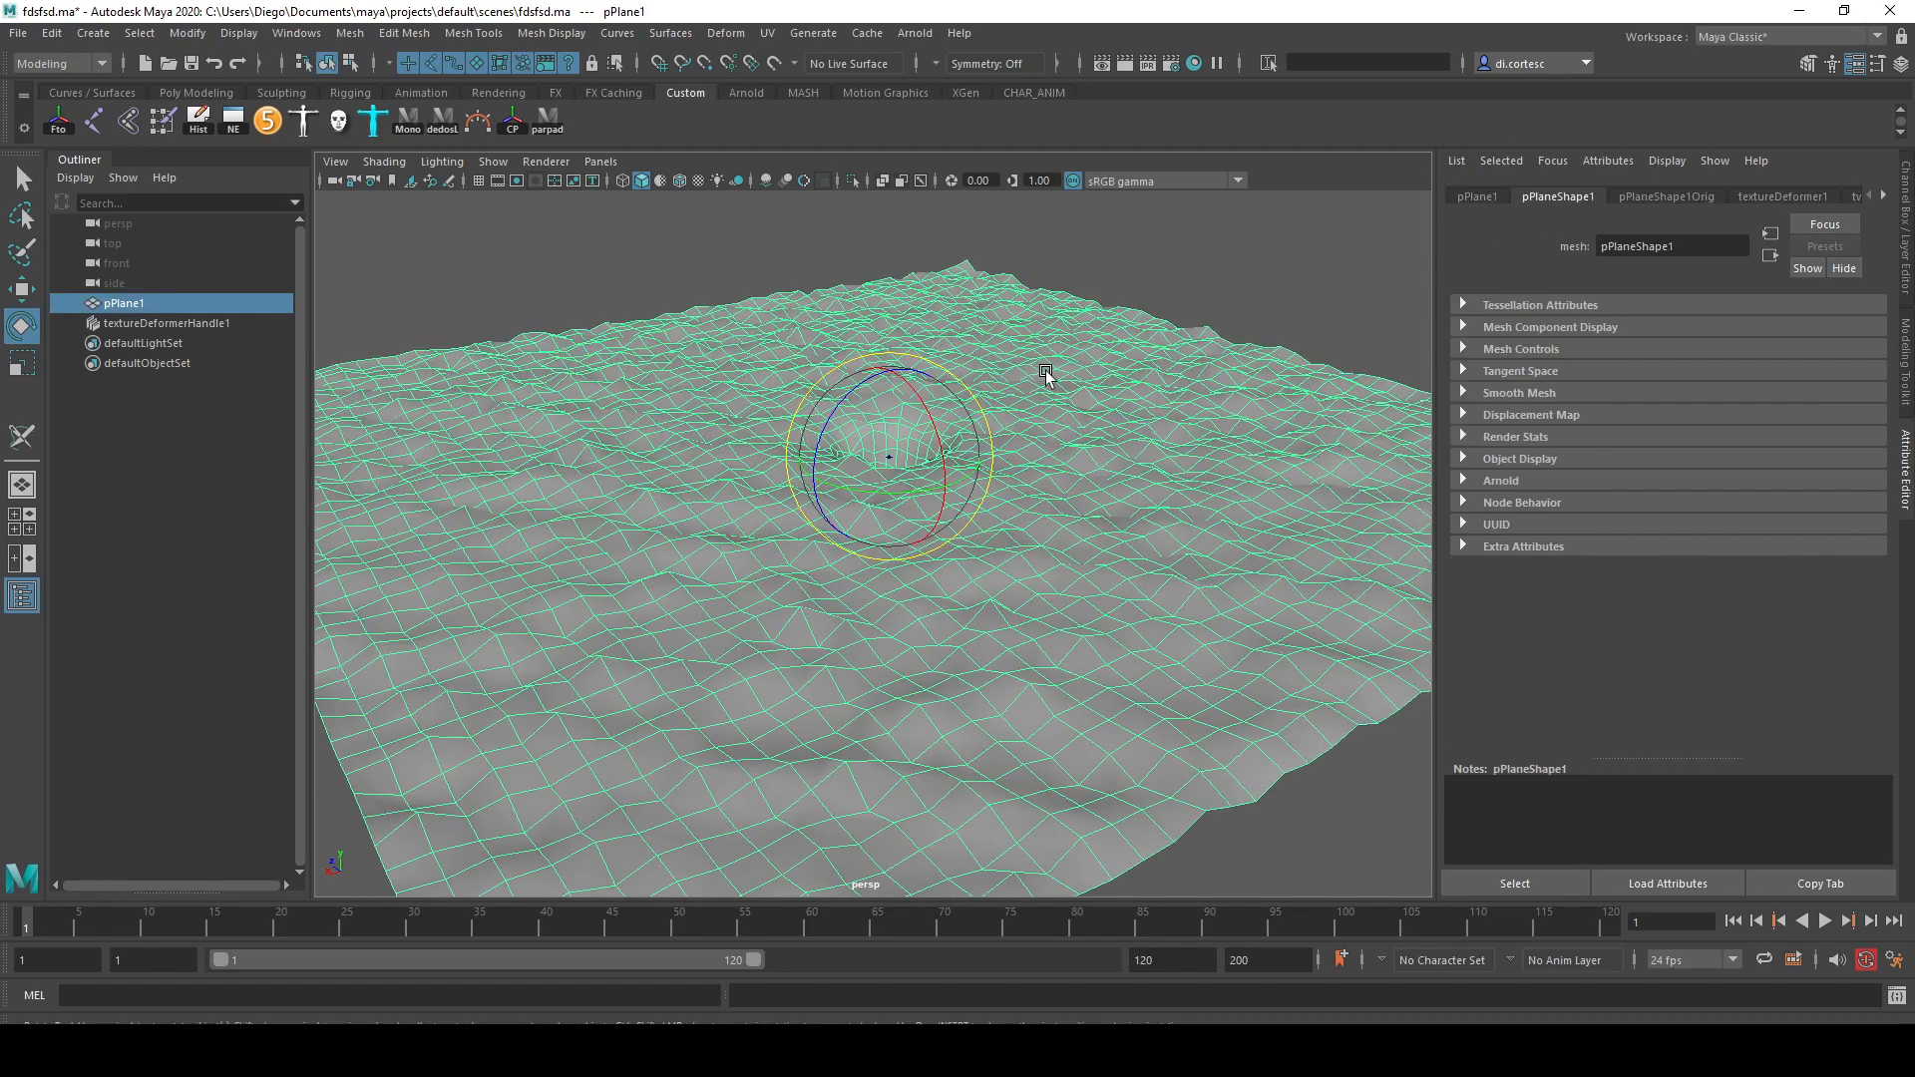
click(1795, 200)
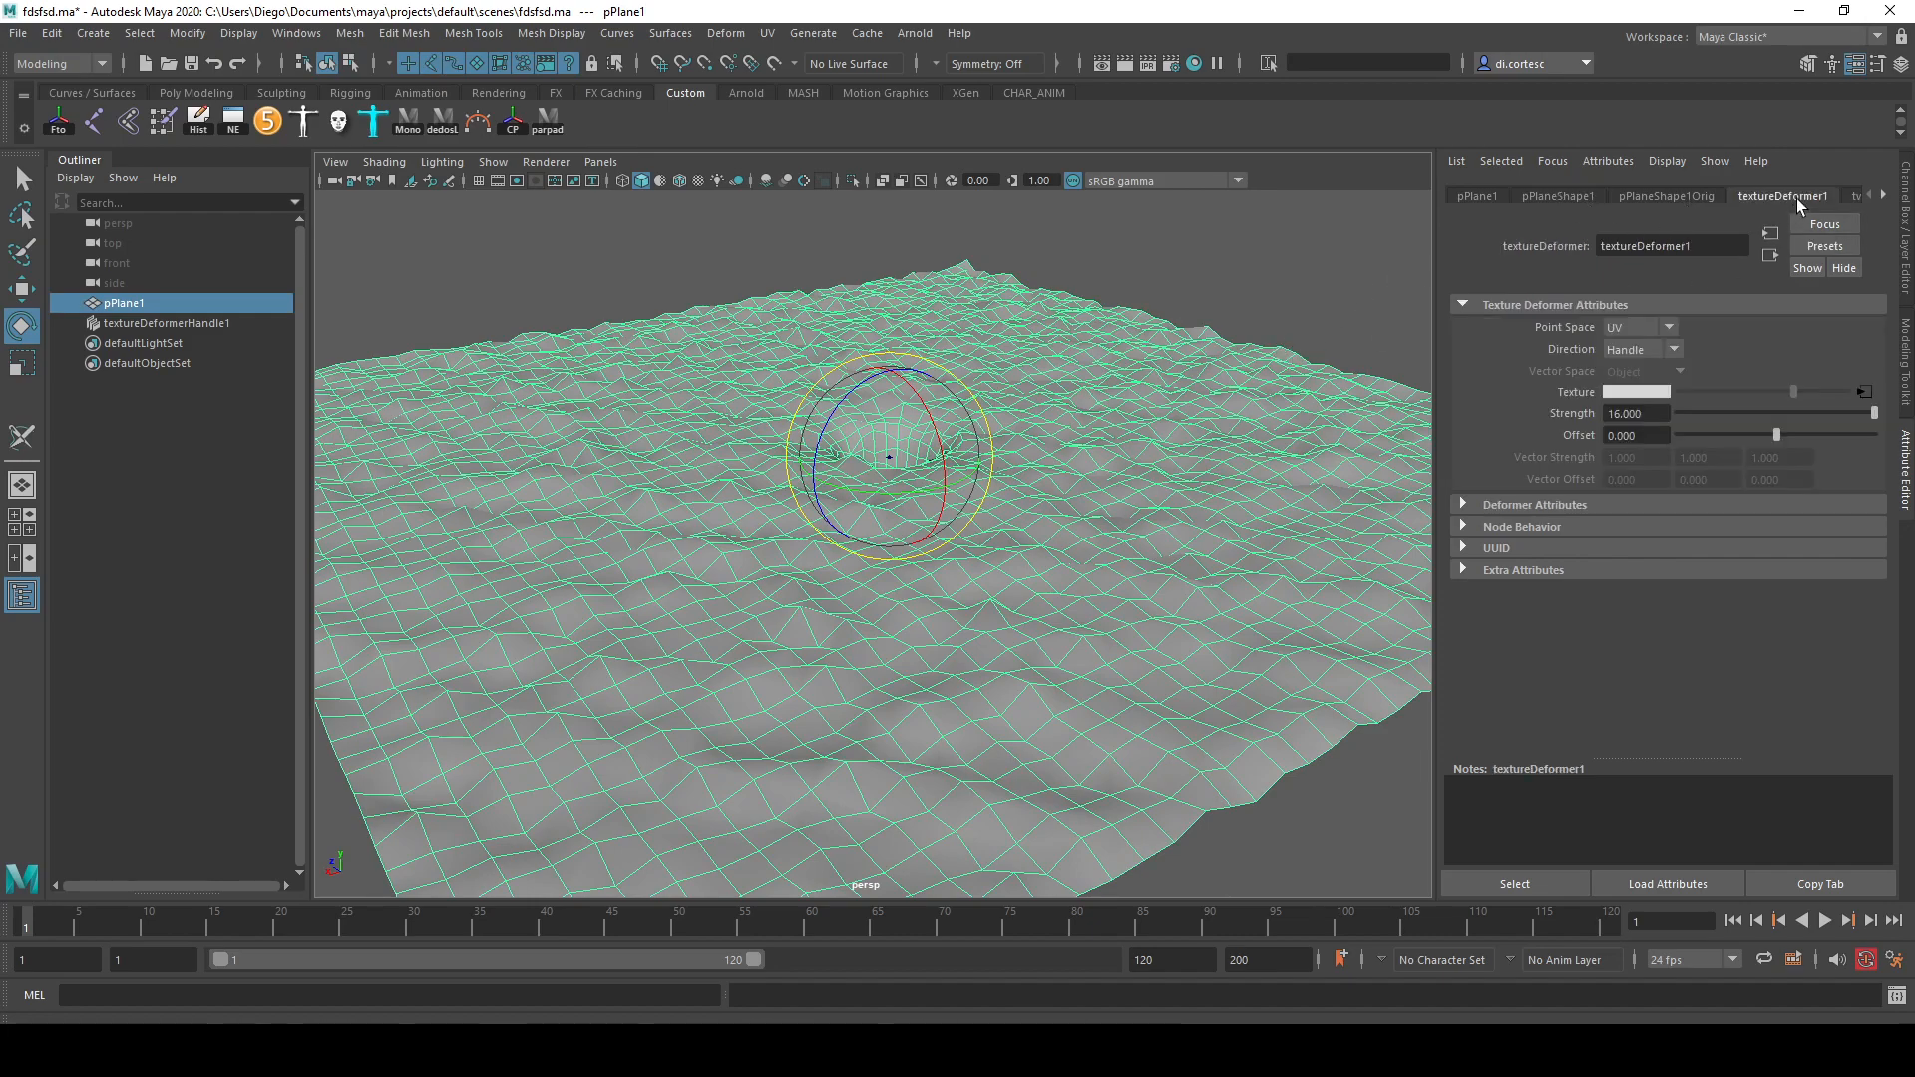
click(1863, 392)
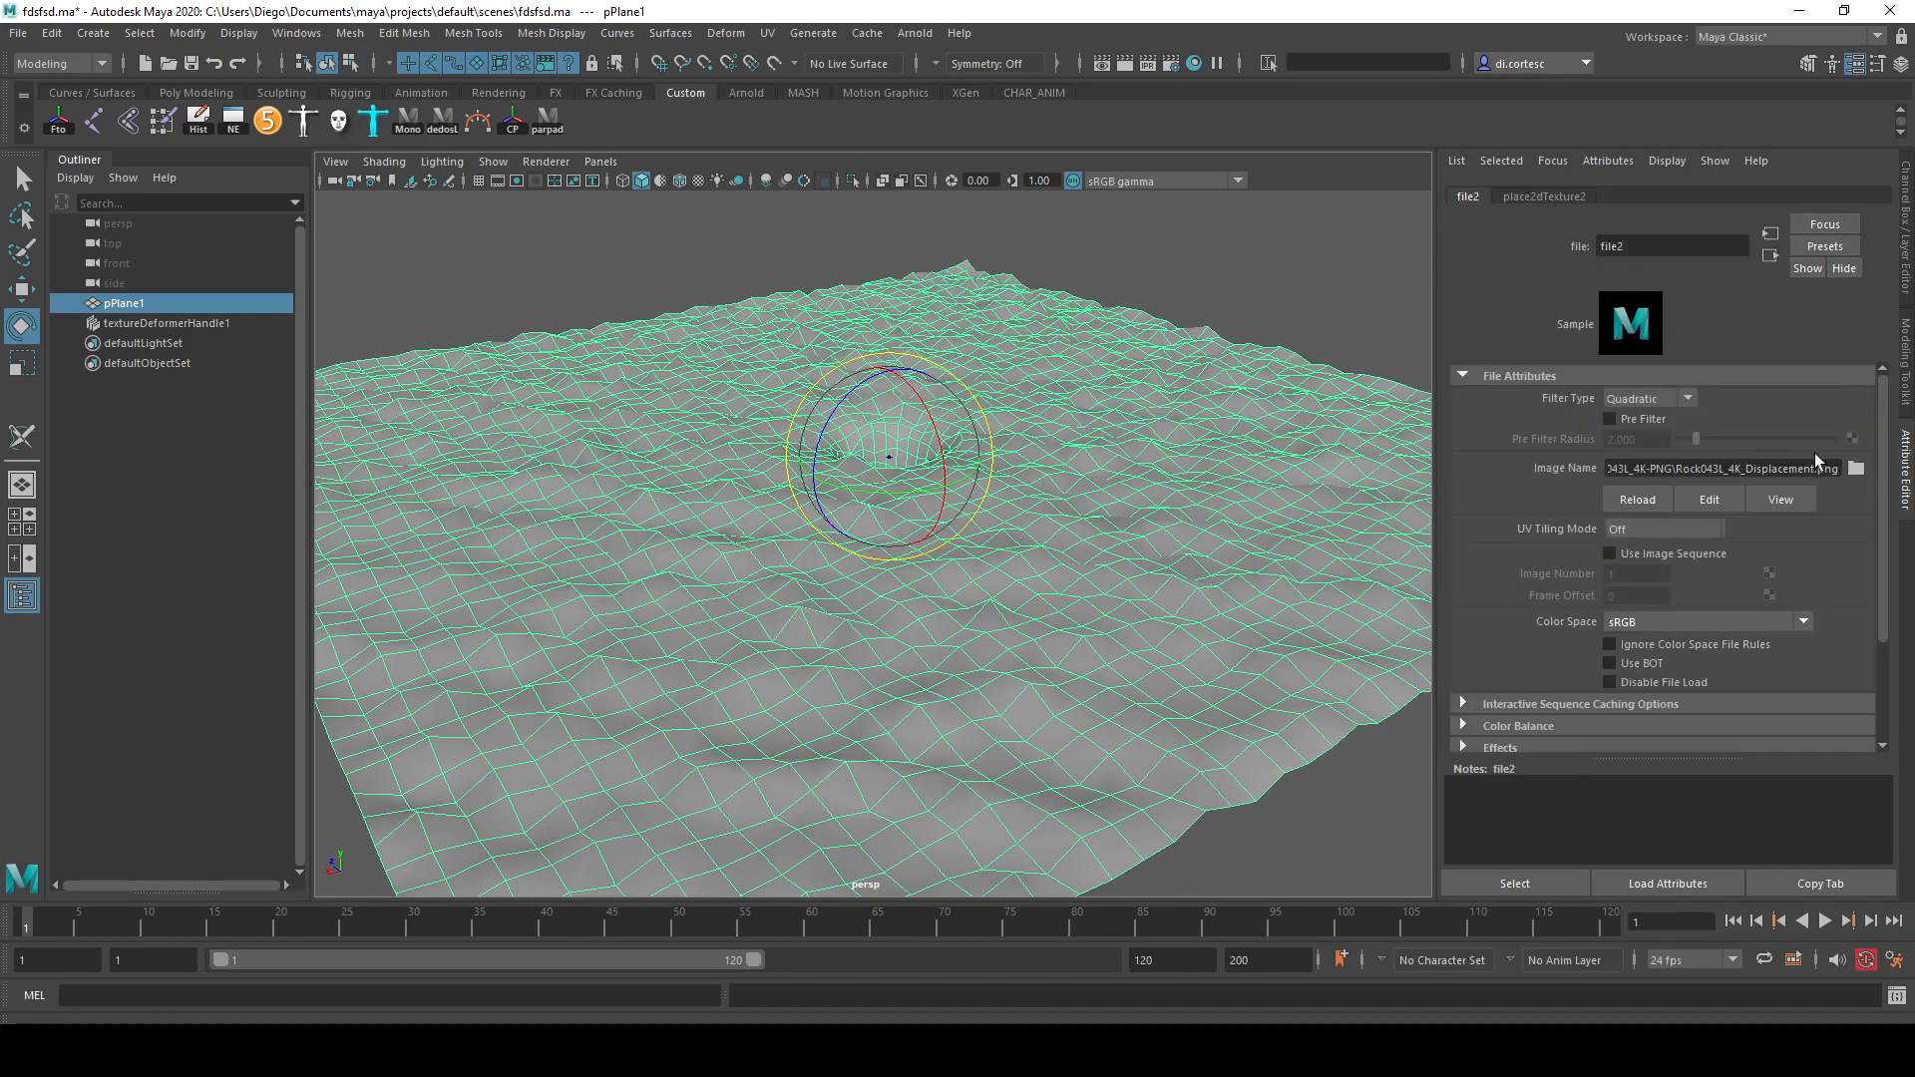
click(1771, 254)
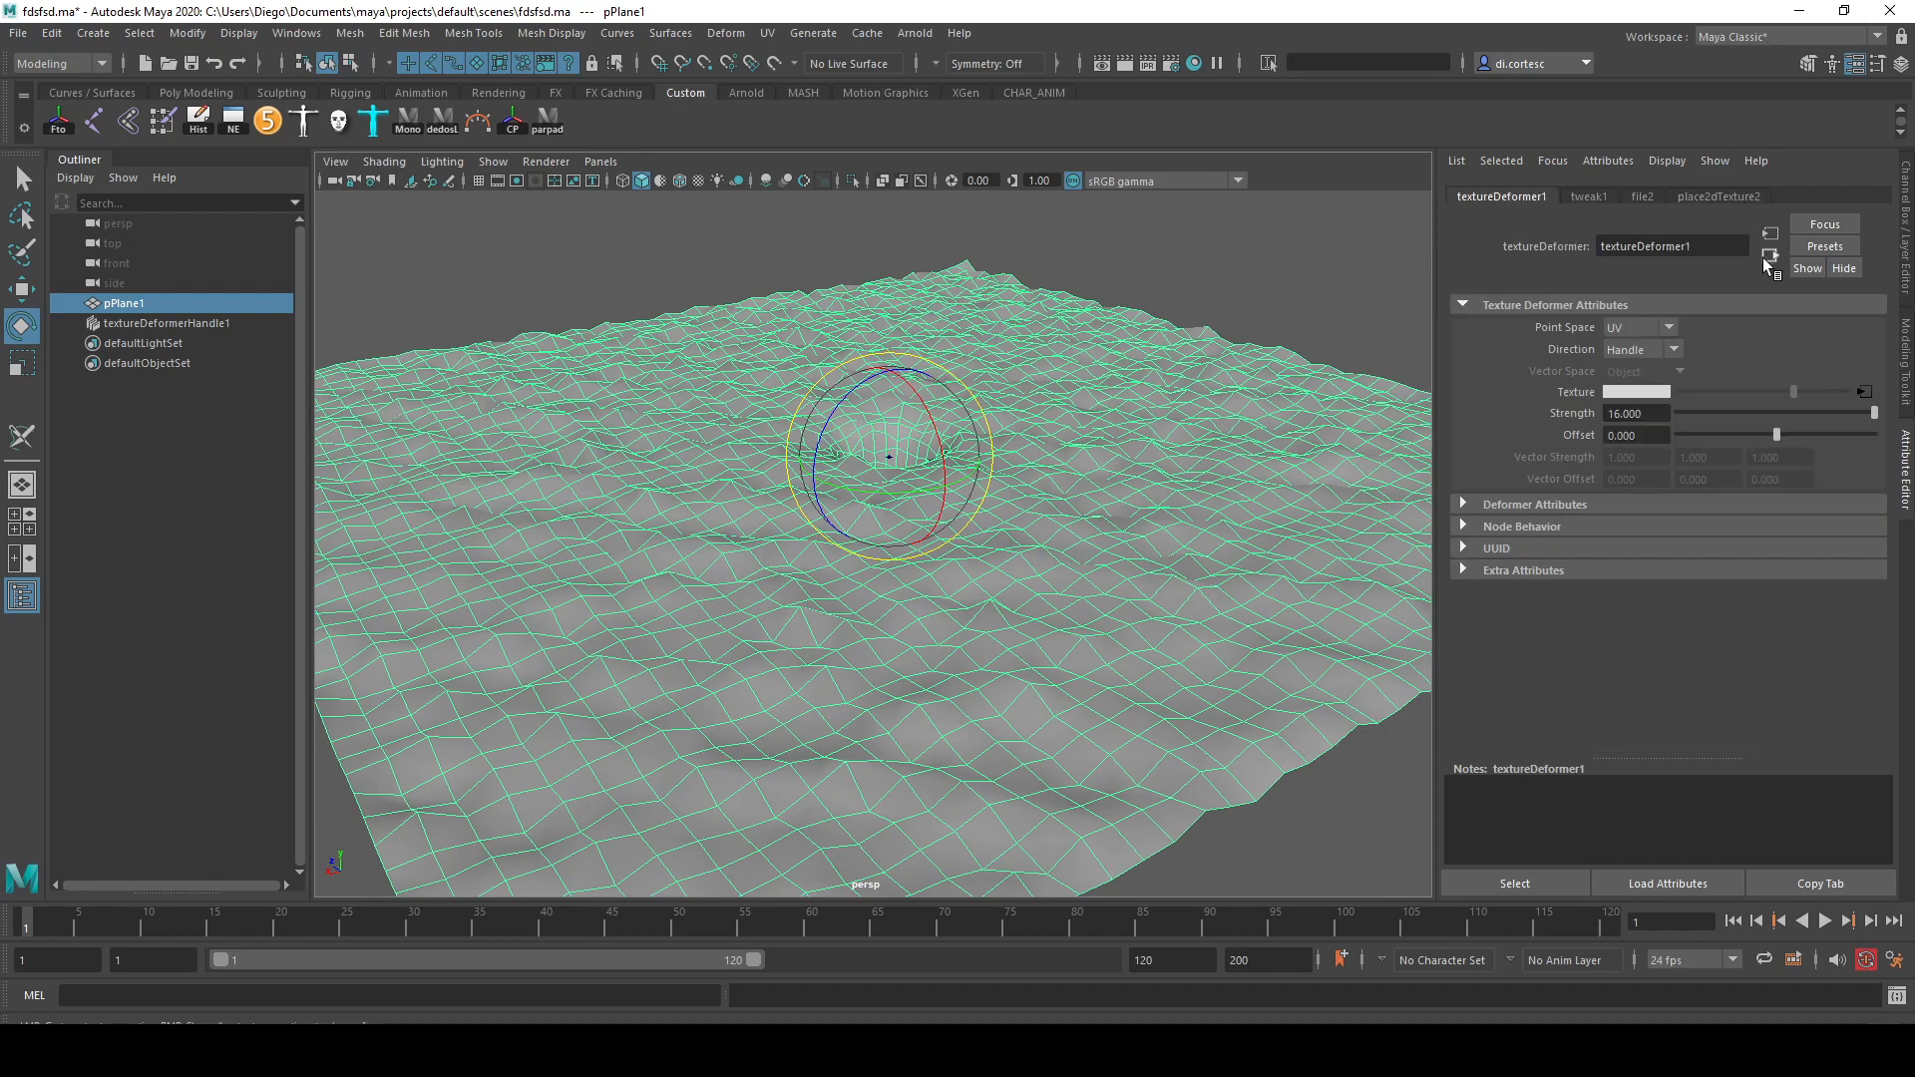
click(1863, 392)
click(1548, 198)
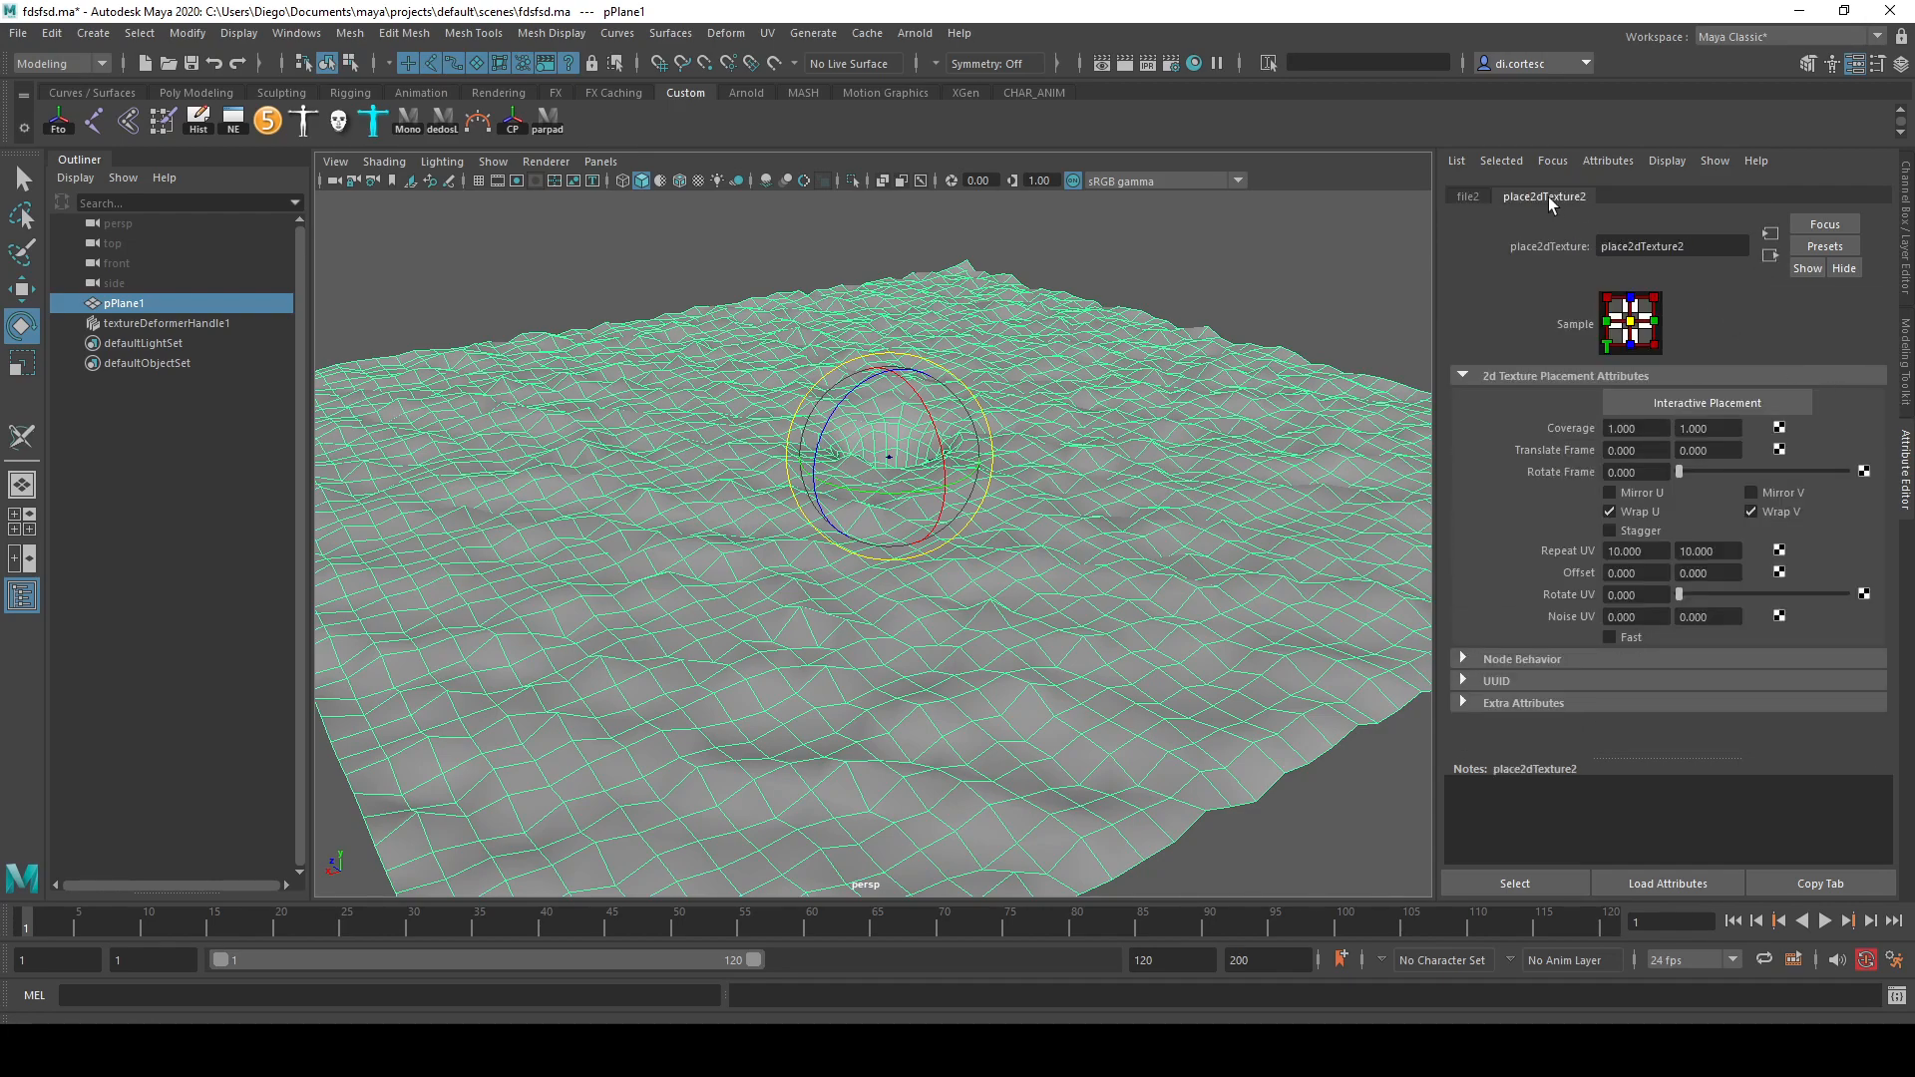
drag(1656, 554, 1578, 544)
text(30)
key(Tab)
text(30)
key(Return)
- Reselect the plane and lower the Texture deformer's Strength to about 7.18
alt+drag(931, 637, 1015, 616)
click(1164, 251)
click(1143, 464)
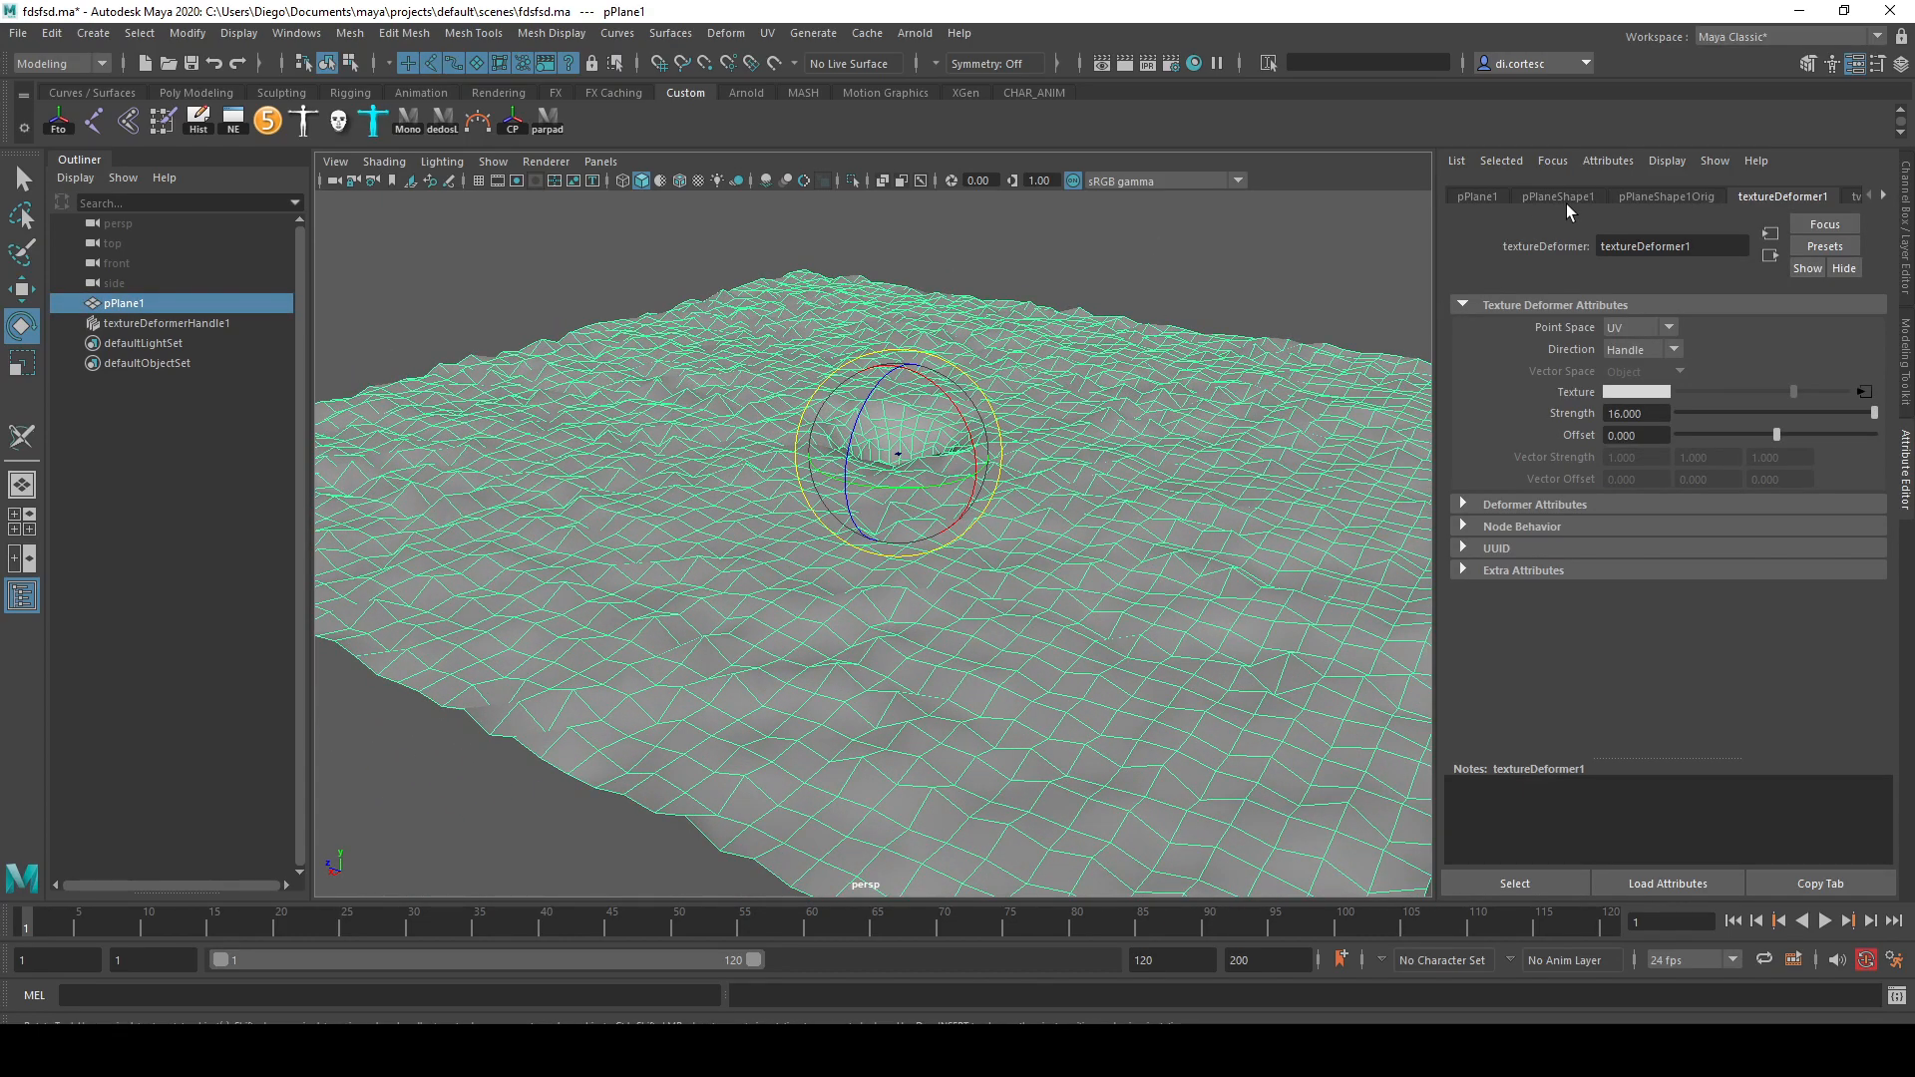
drag(1817, 412, 1763, 410)
alt+drag(1222, 454, 1072, 489)
click(1177, 289)
alt+drag(1161, 578, 910, 505)
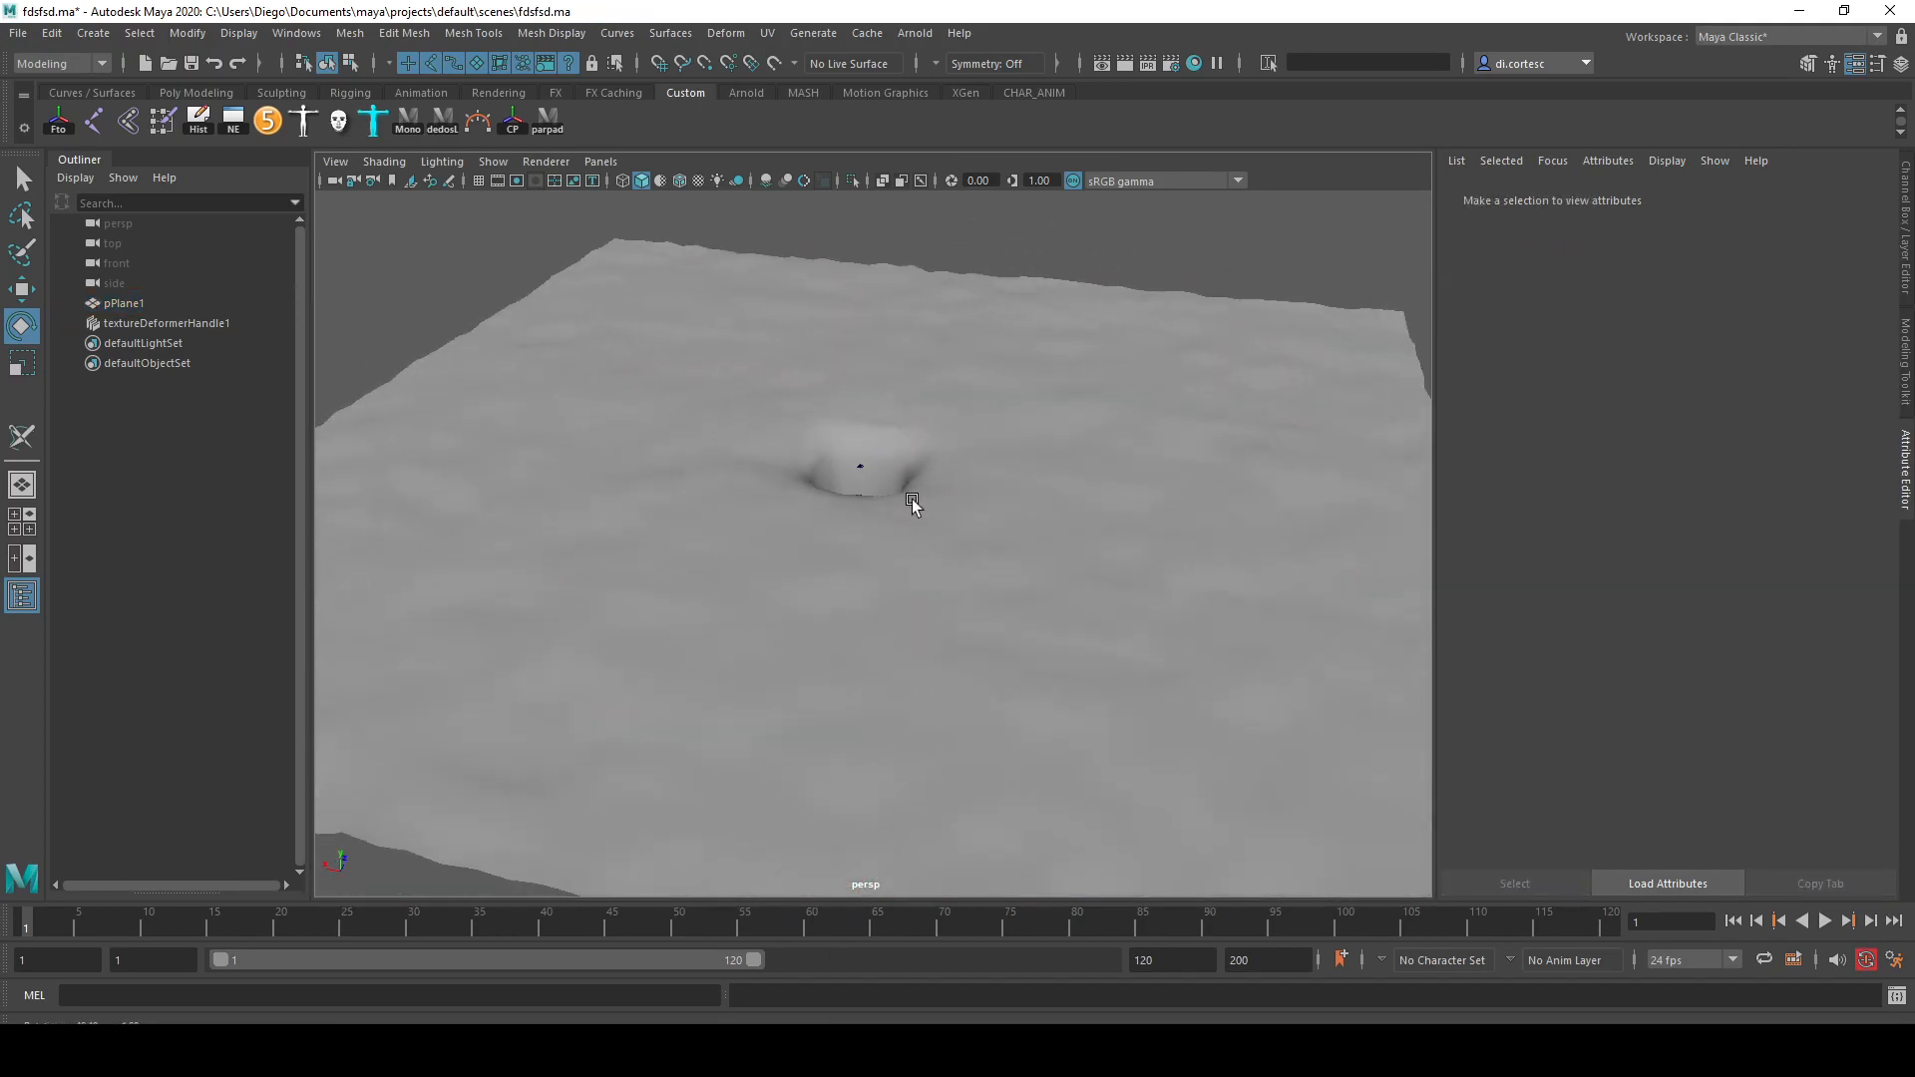
- Delete the plane's construction history to bake the deformation into the mesh, and check the bare surface
click(902, 509)
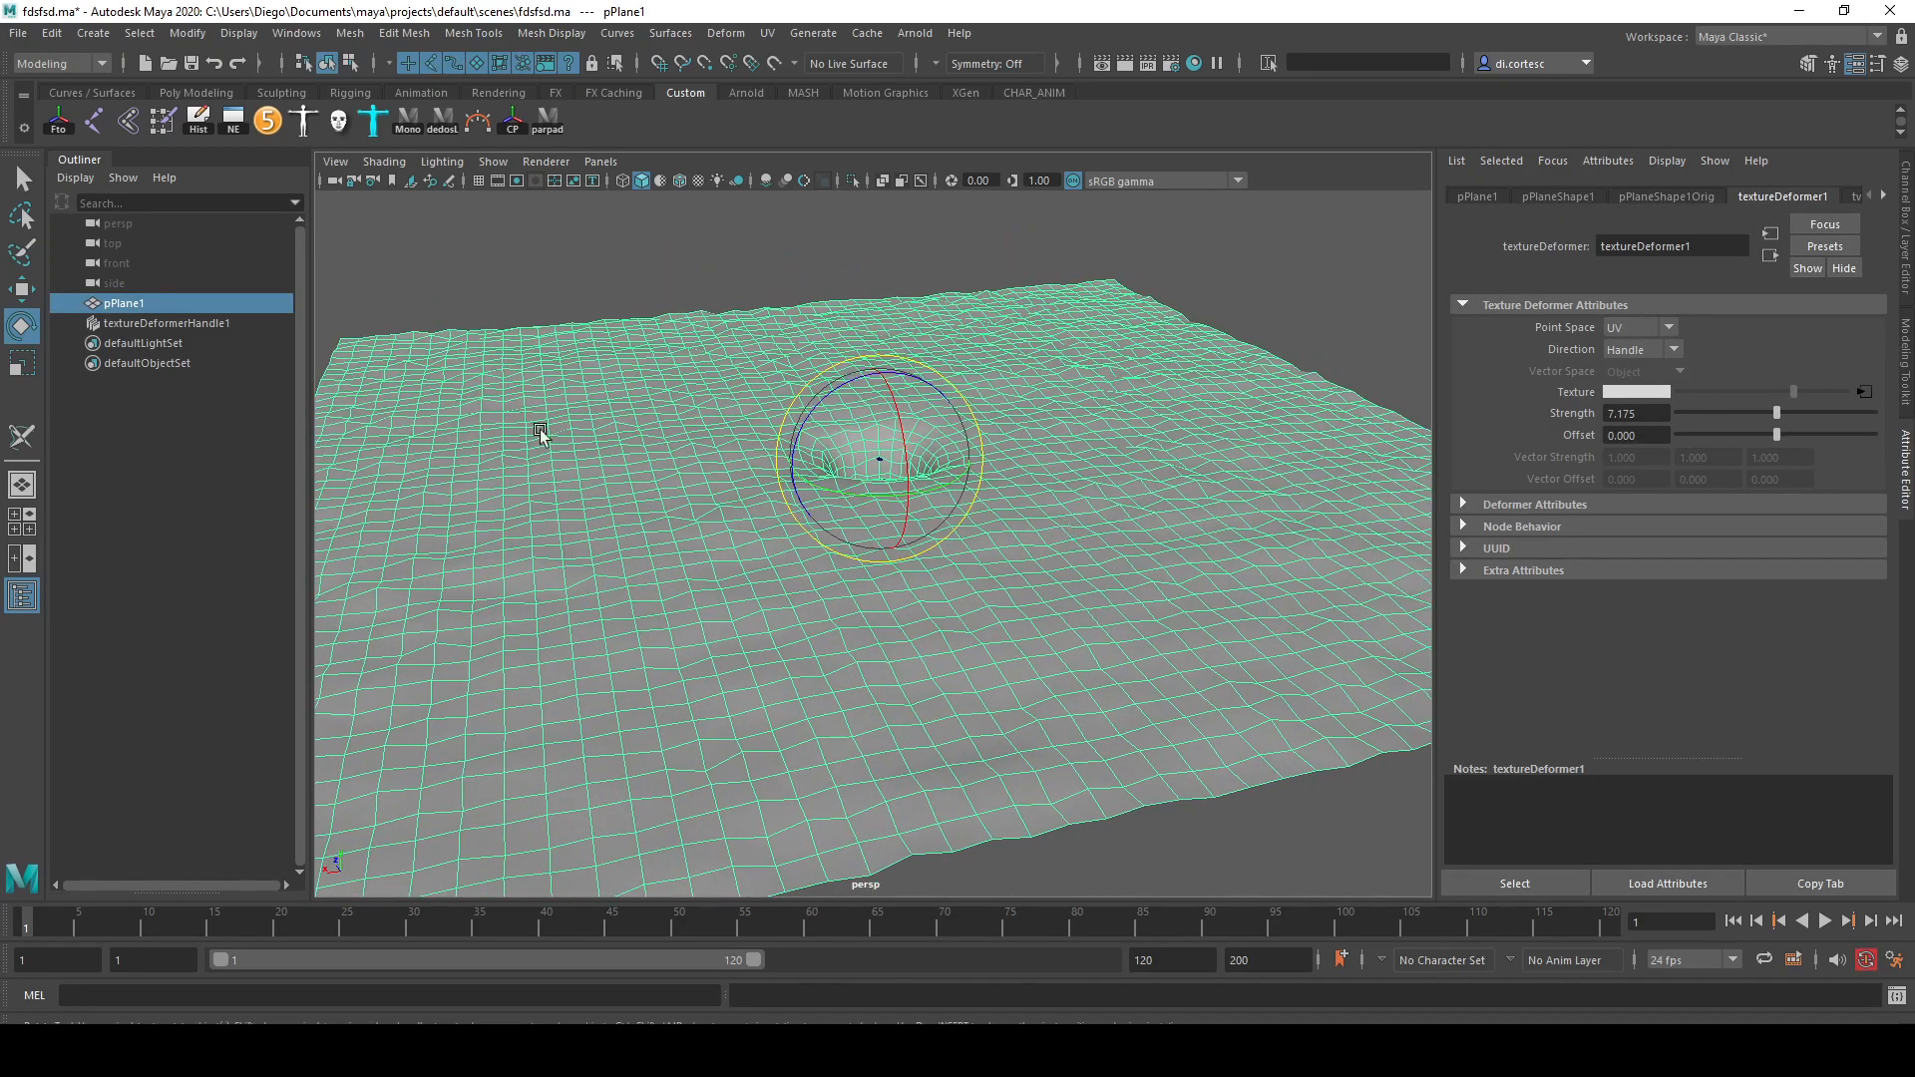
click(199, 119)
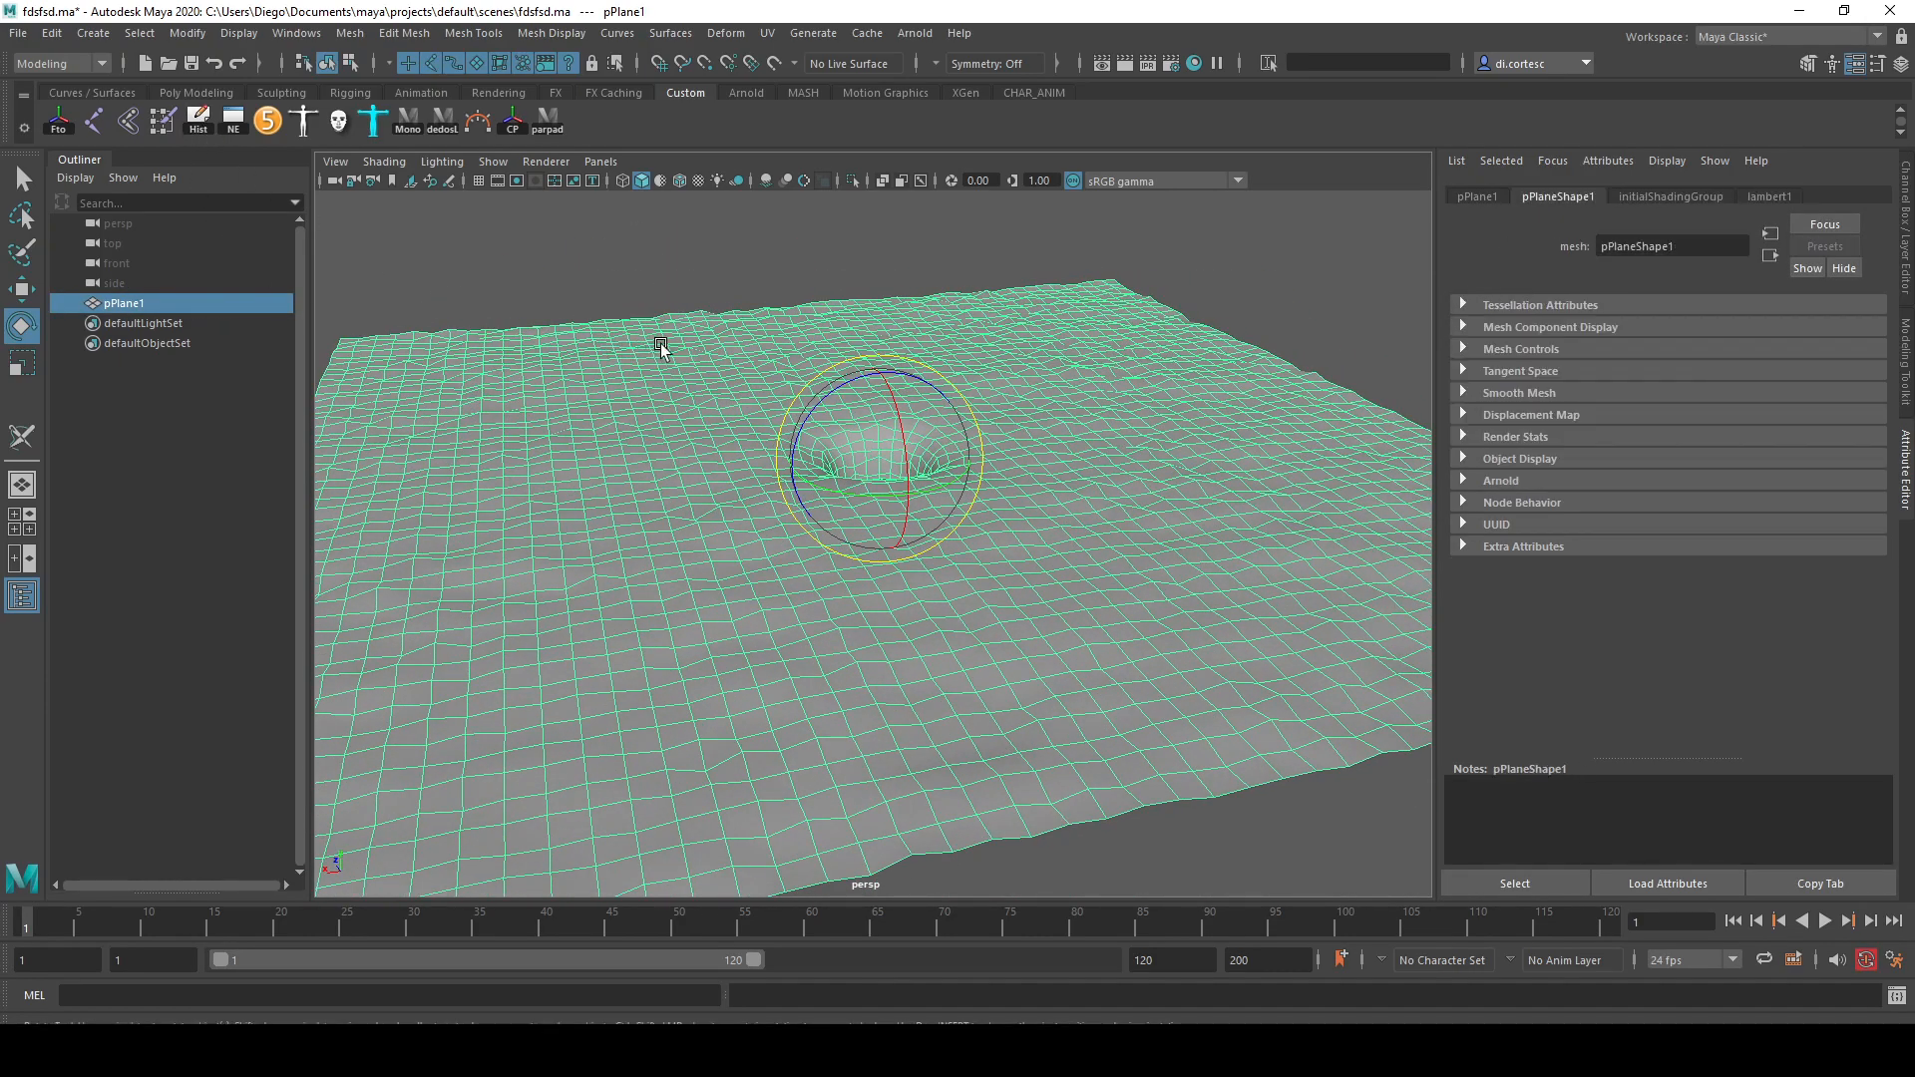
click(739, 269)
click(727, 359)
alt+drag(727, 359, 774, 428)
click(1171, 274)
click(953, 467)
alt+drag(952, 467, 812, 283)
click(621, 269)
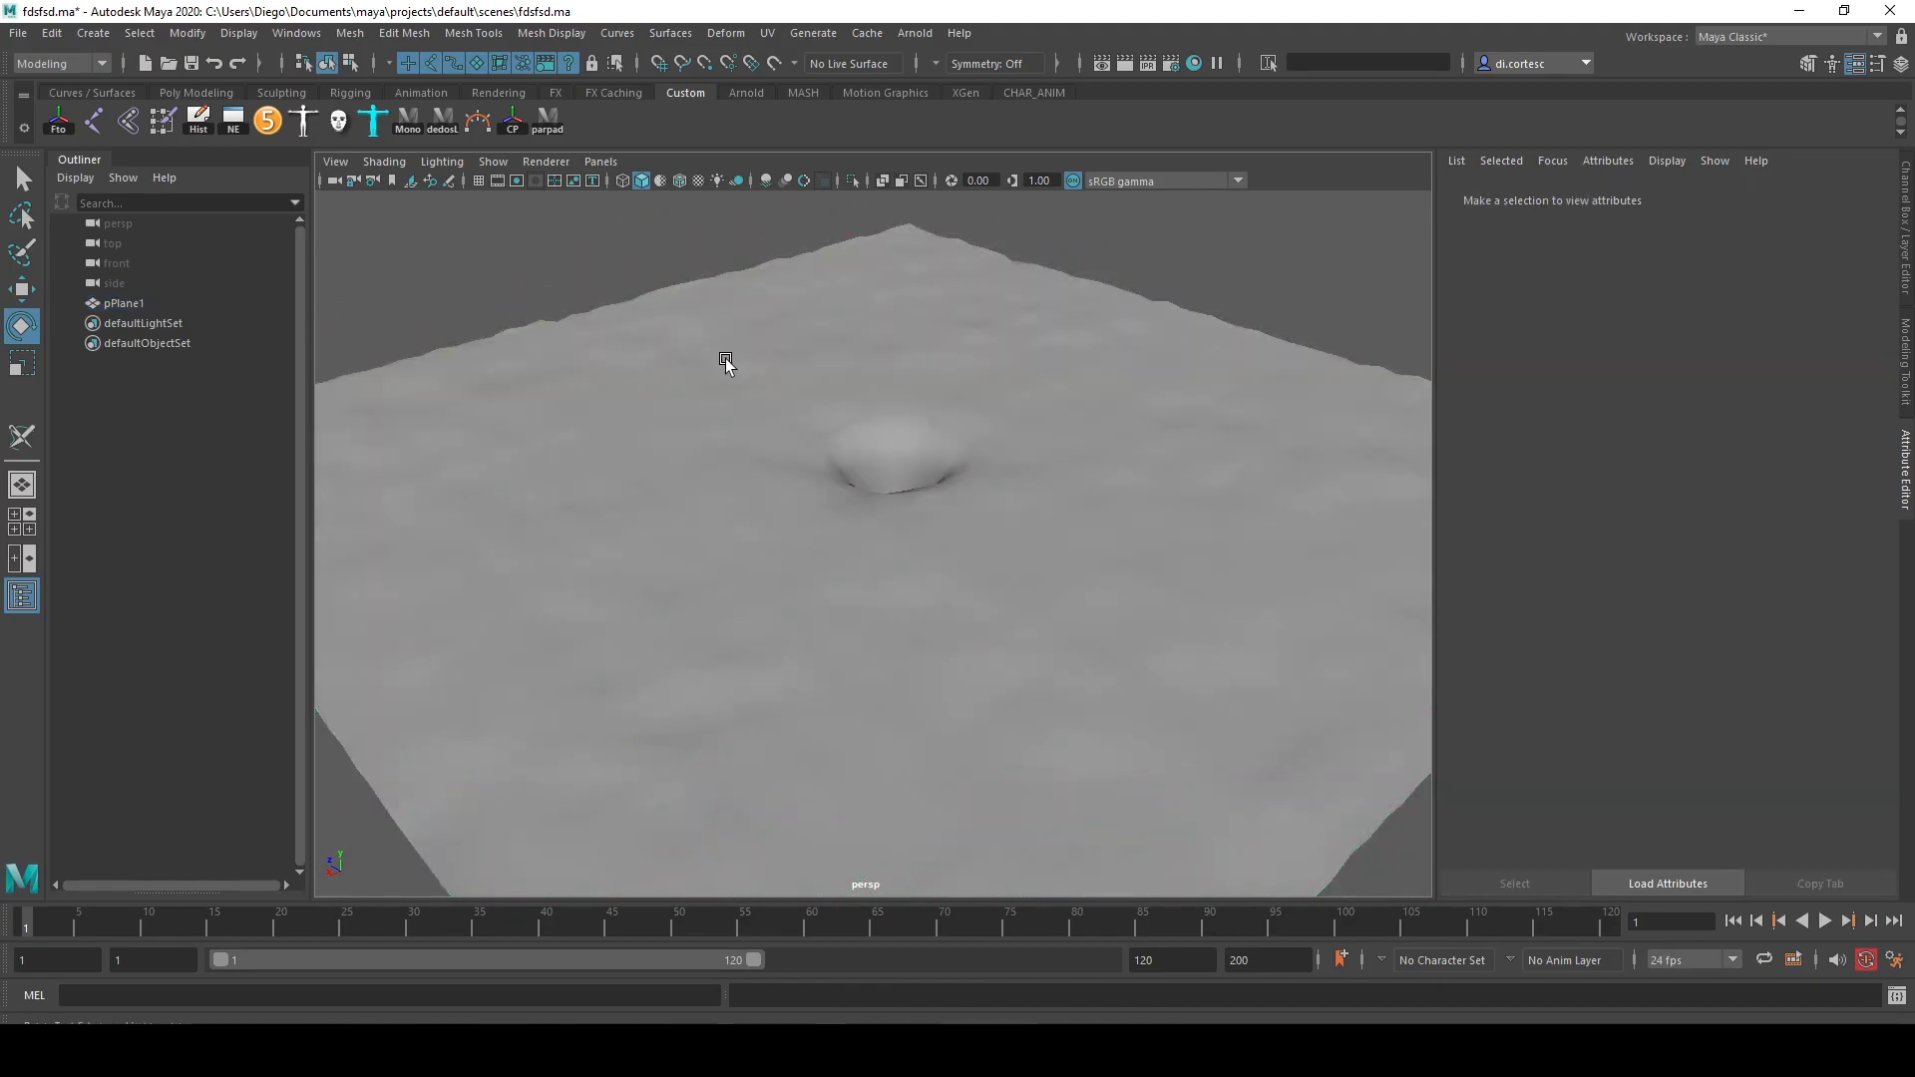
- Smooth the plane's mesh with one division and check the surface around the central bump
click(724, 361)
alt+drag(812, 426, 688, 429)
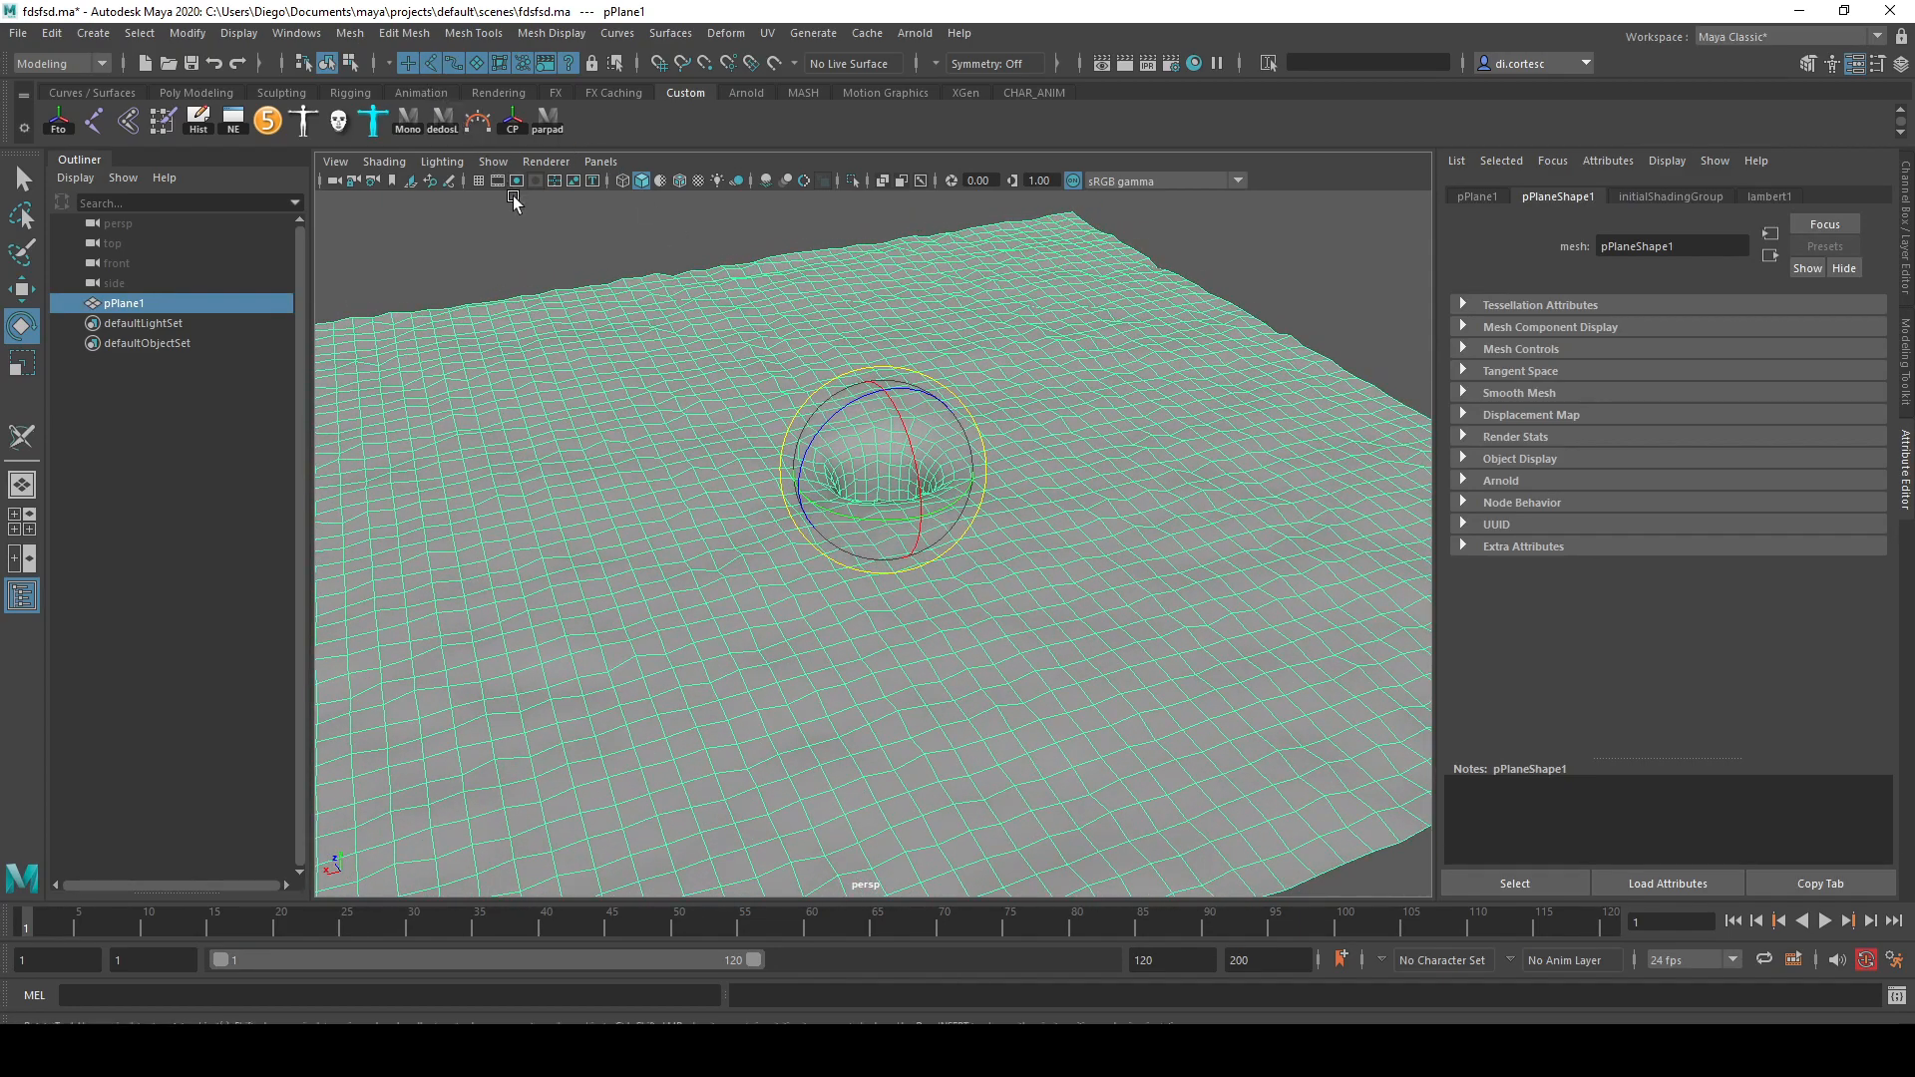
click(355, 40)
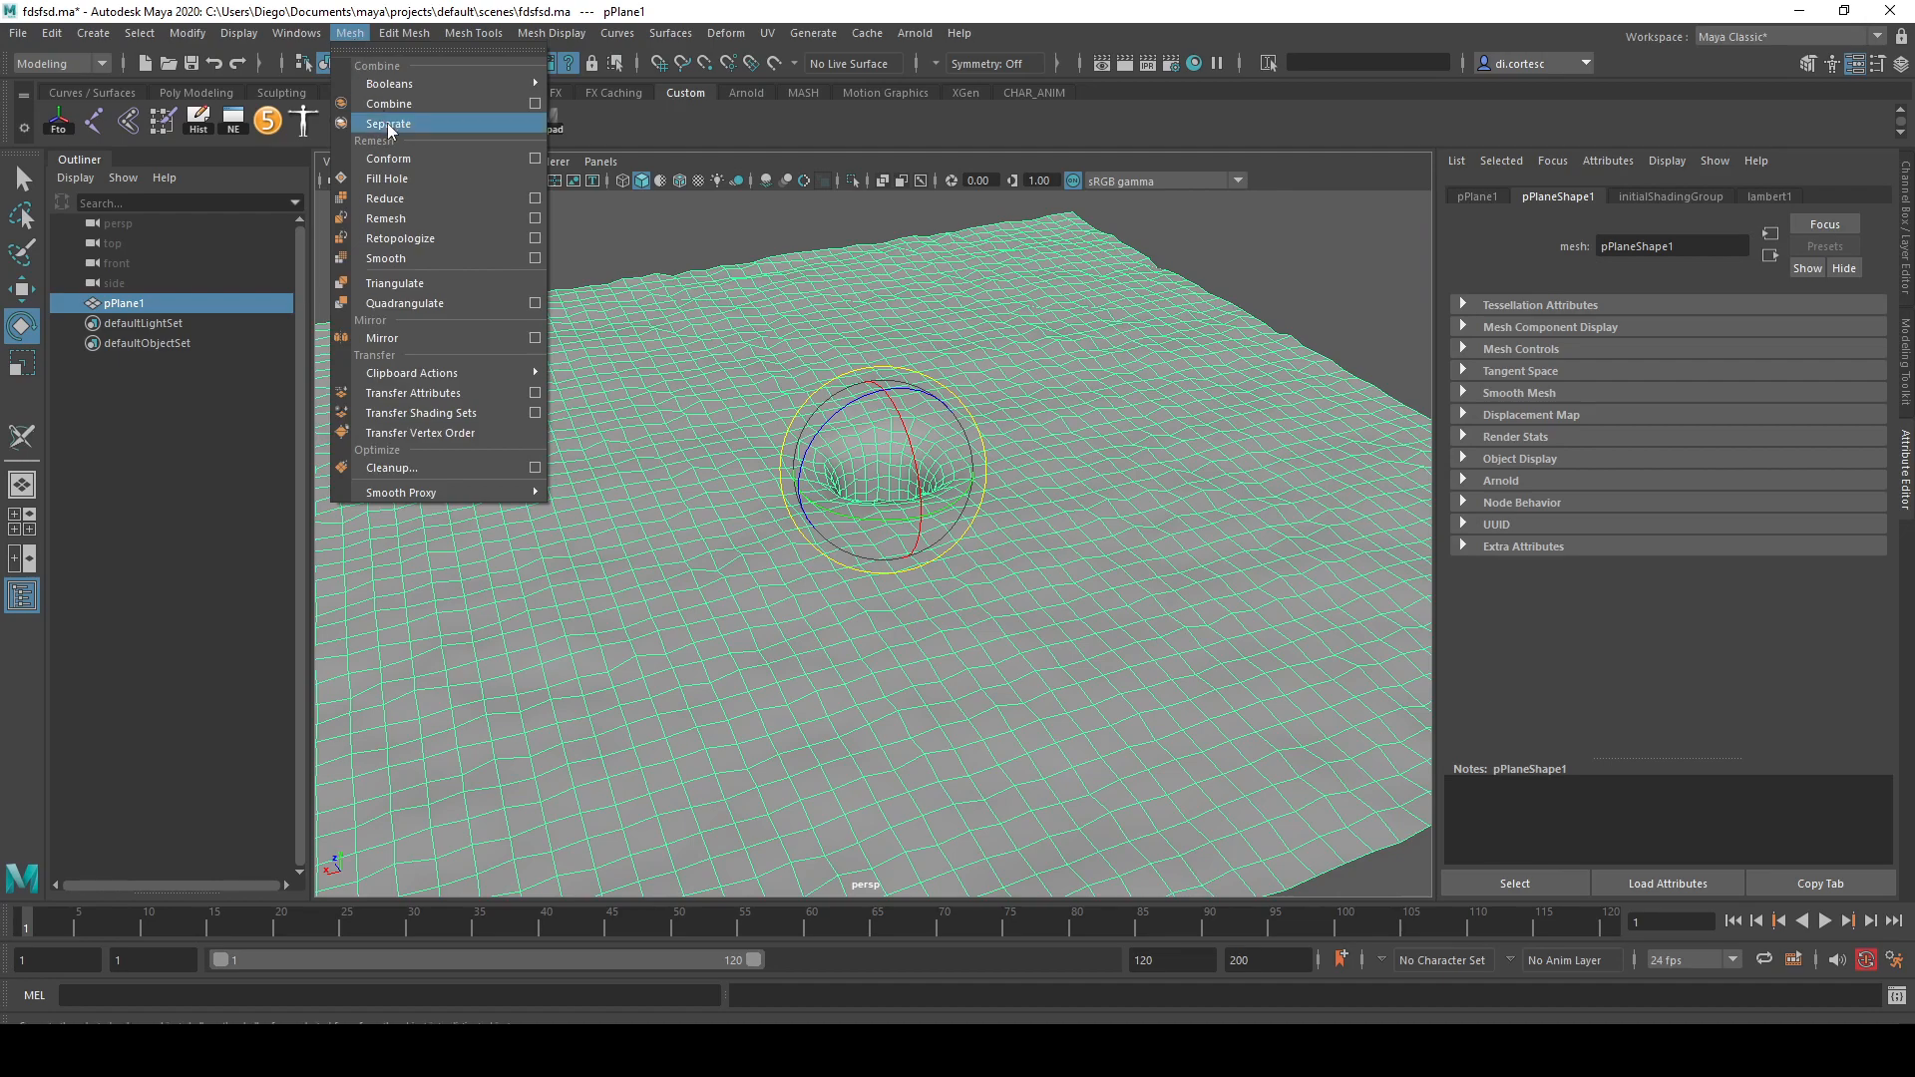
click(385, 257)
click(830, 439)
mouse_move(829, 439)
alt+right_down()
mouse_move(1026, 415)
mouse_move(834, 423)
alt+right_up()
alt+drag(833, 423, 806, 583)
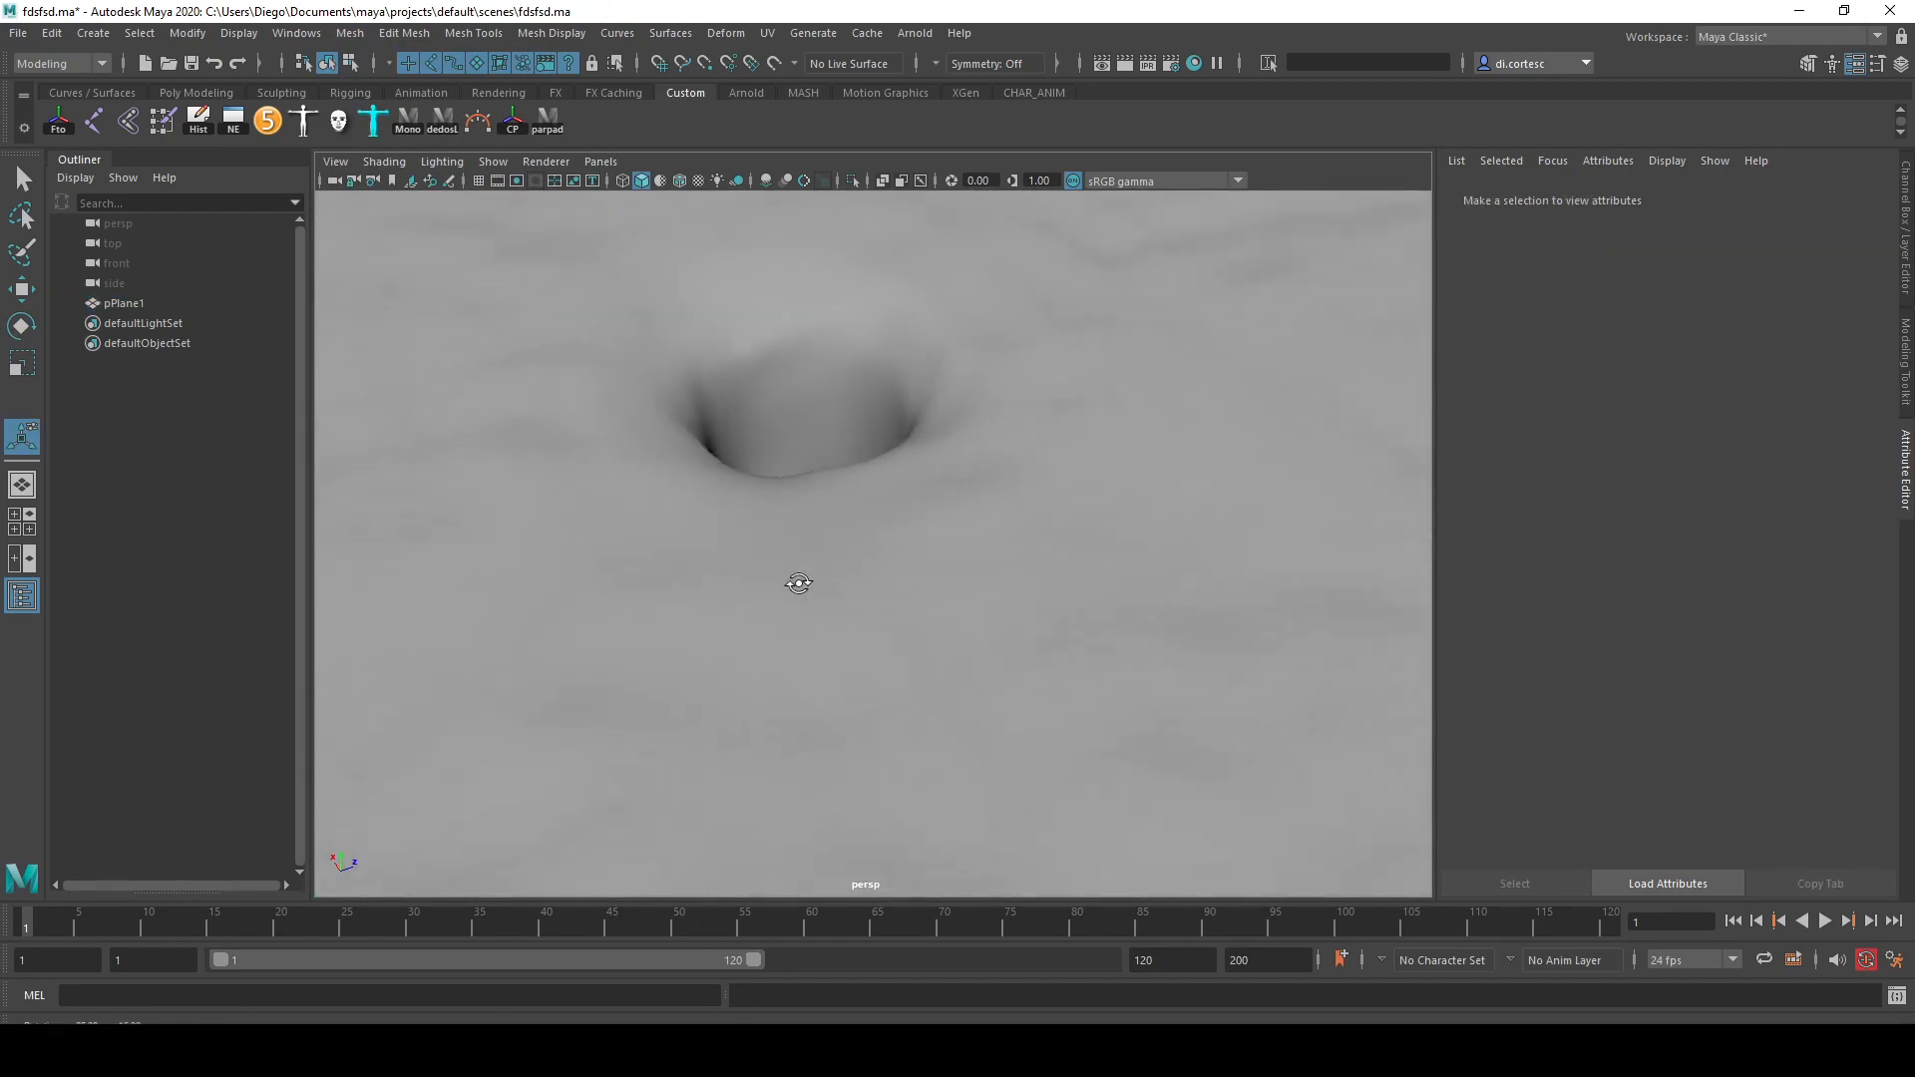
alt+right_drag(806, 584, 954, 559)
alt+drag(954, 560, 775, 477)
- Smooth the plane's mesh a second time with one division to increase its density
click(775, 477)
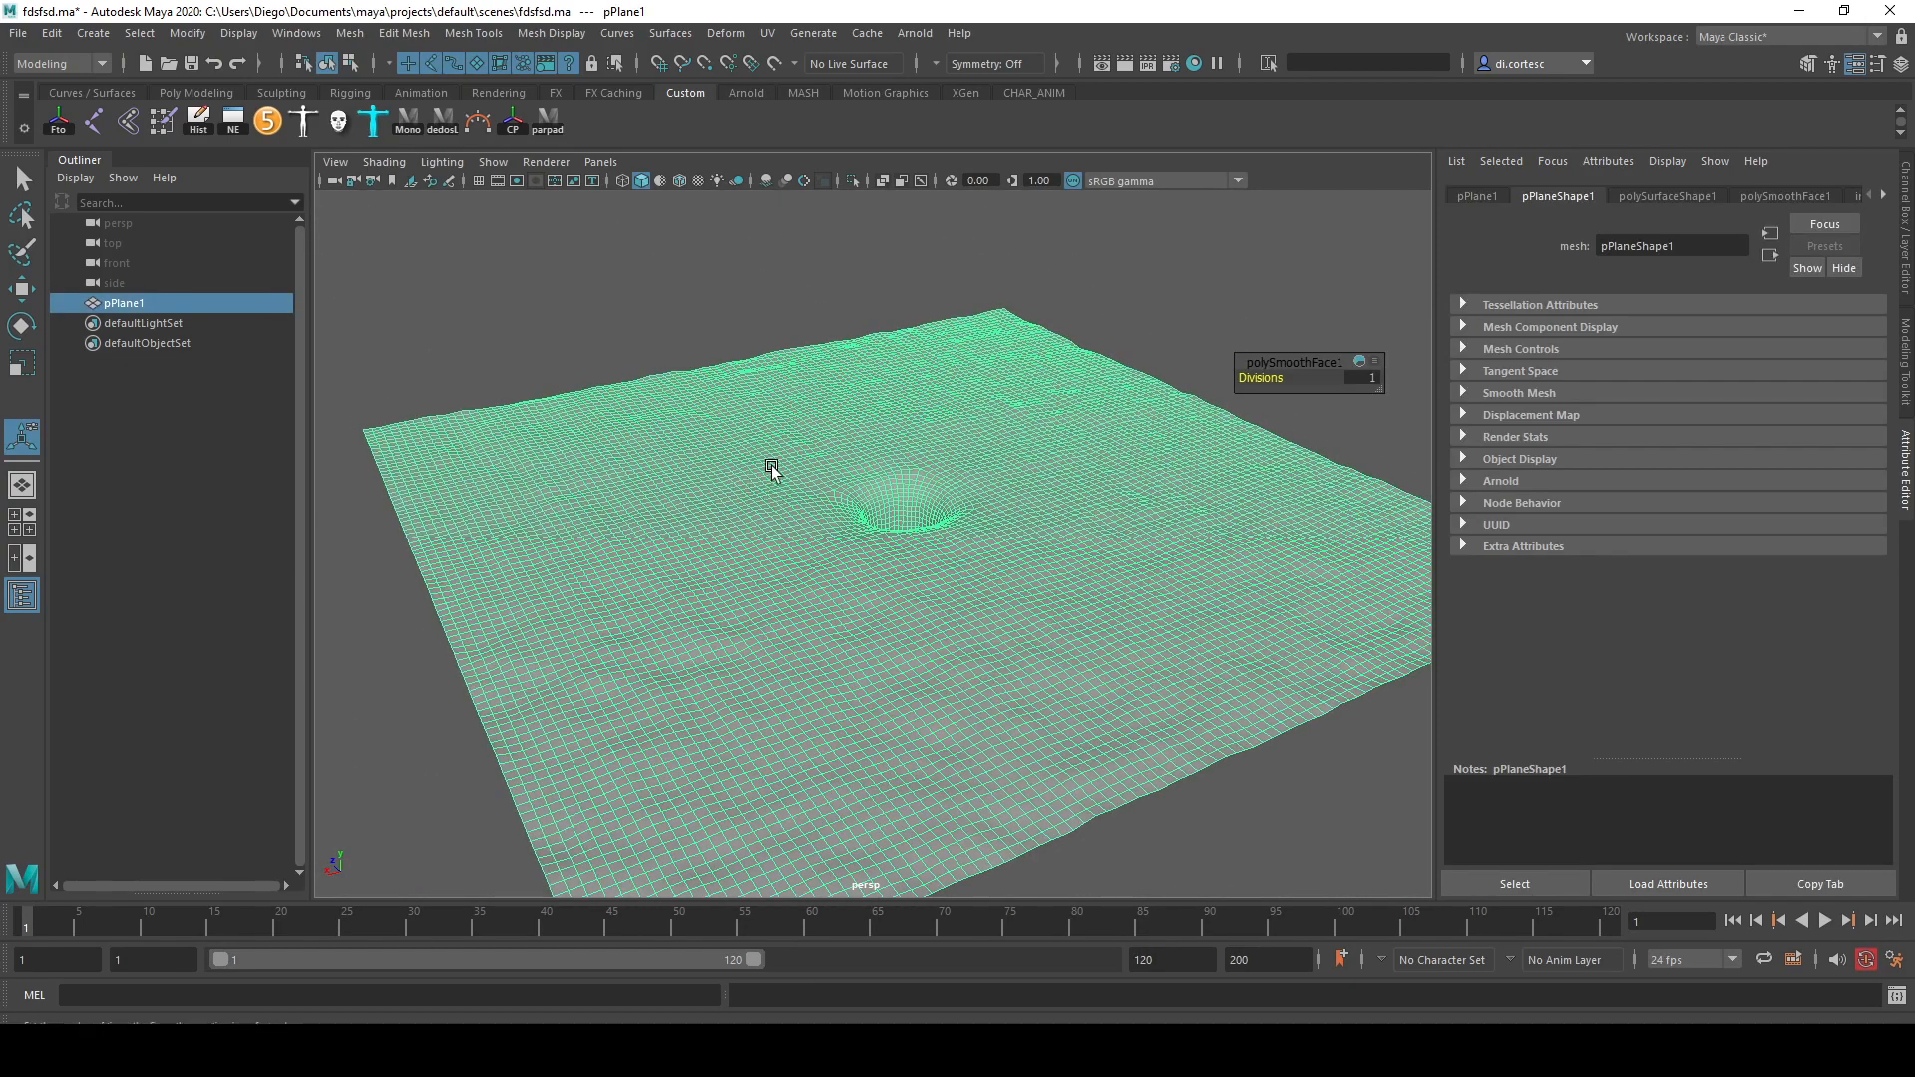
click(349, 32)
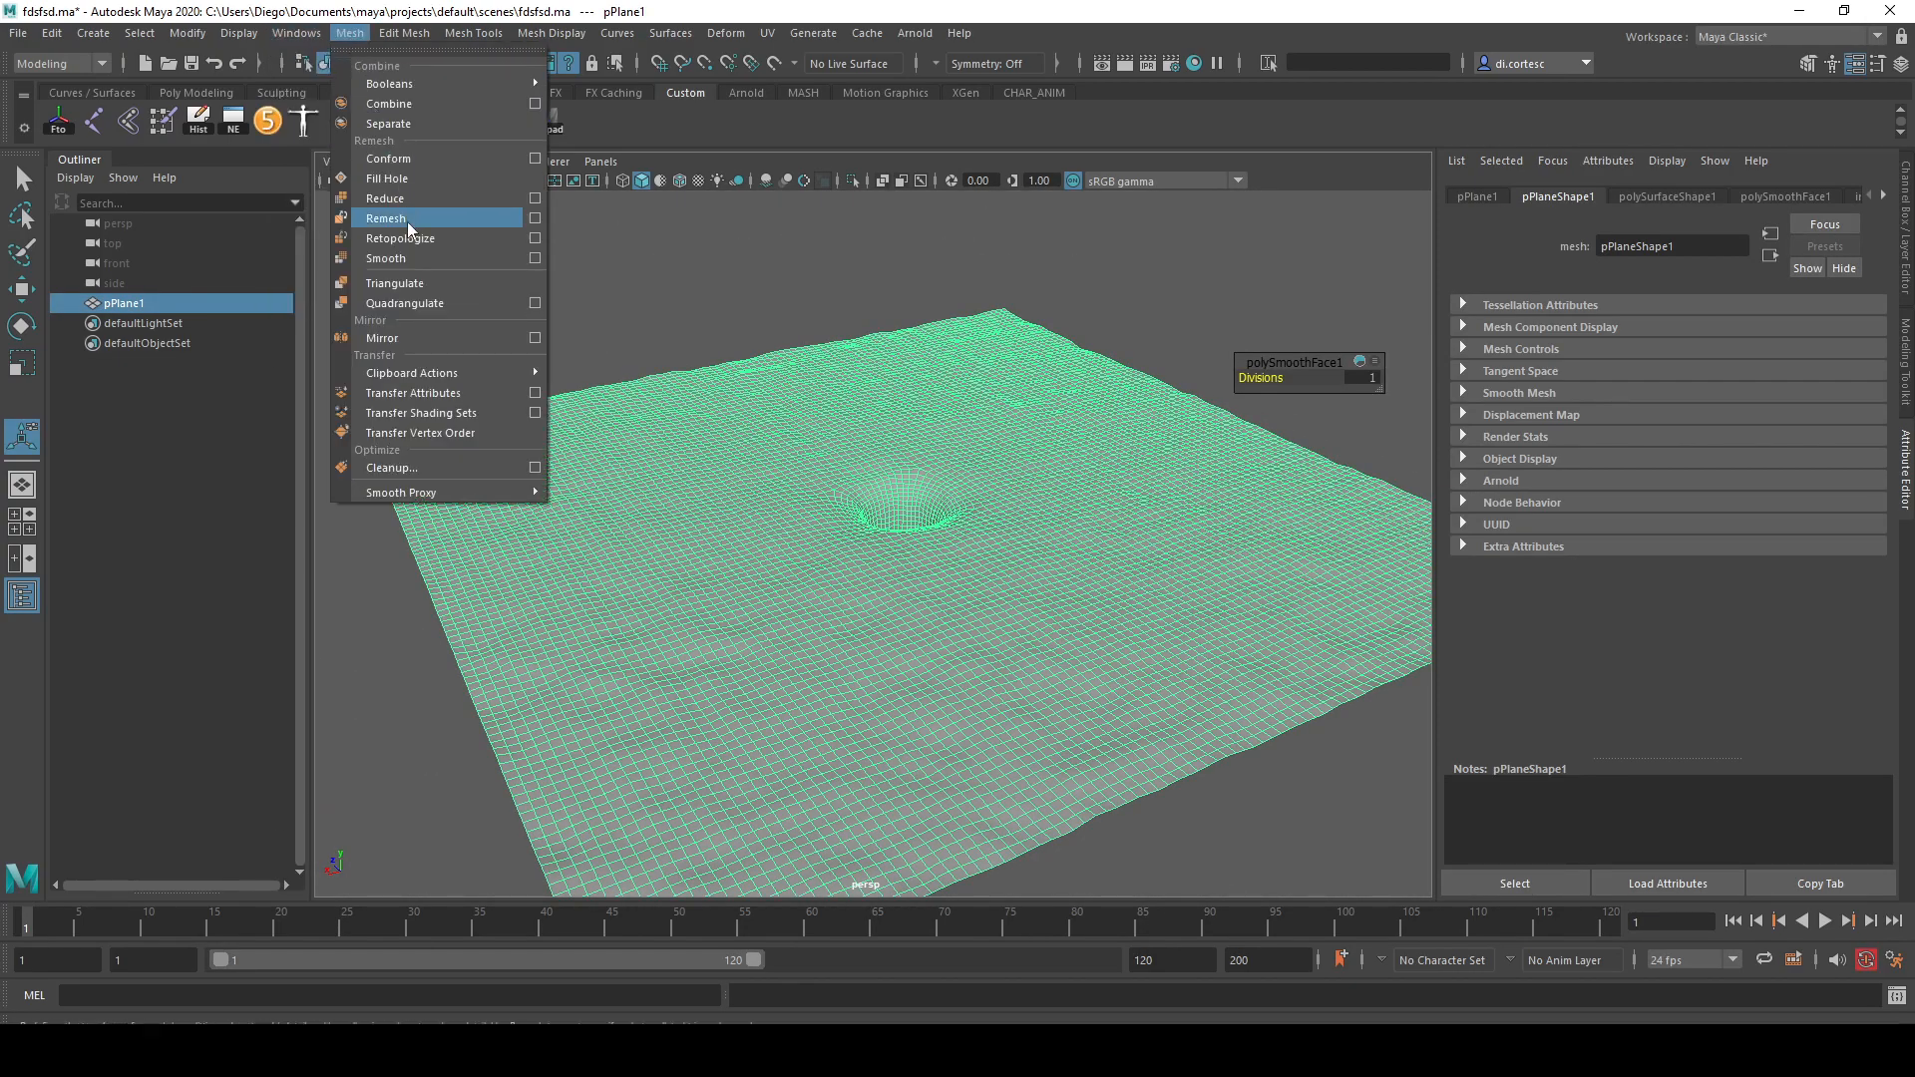
click(417, 261)
click(824, 399)
alt+right_drag(825, 399, 851, 542)
click(850, 543)
alt+drag(851, 543, 797, 558)
alt+right_drag(797, 559, 552, 486)
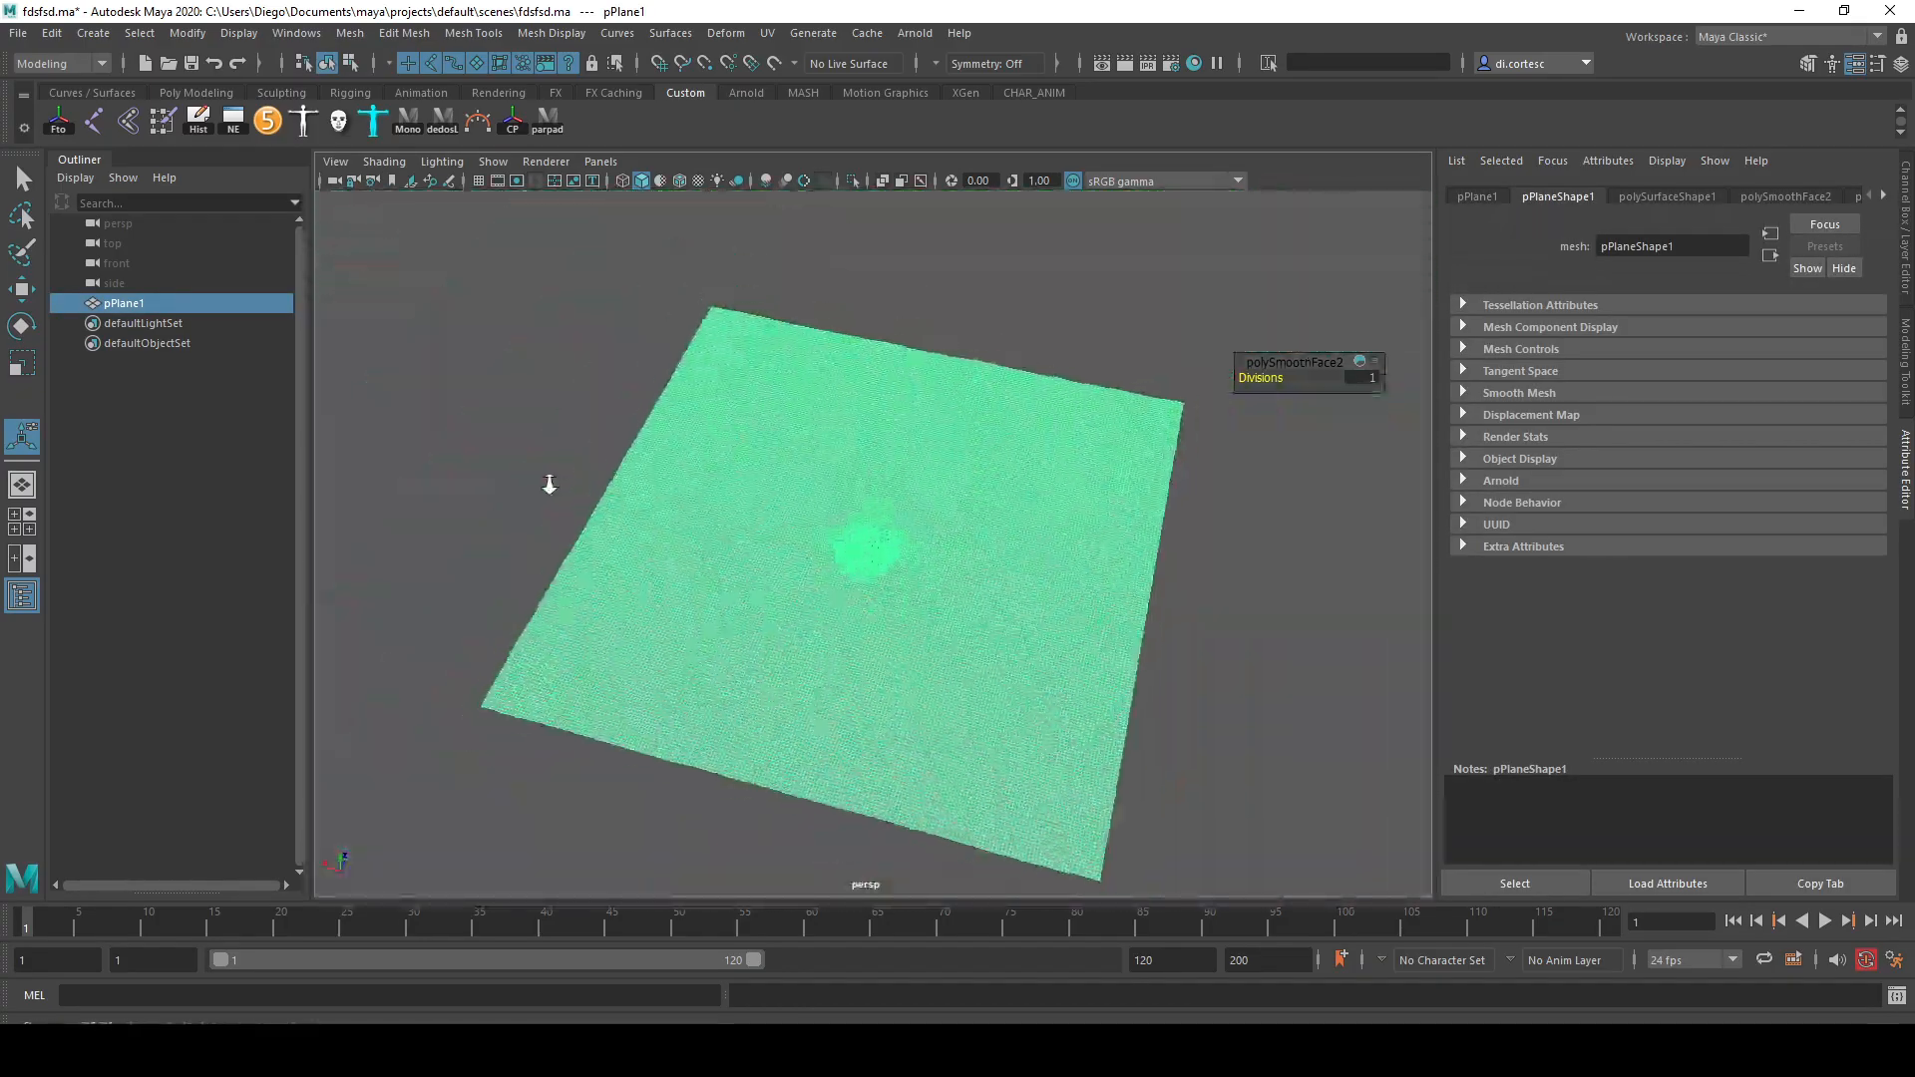
- Examine the plane's UV layout in the UV Editor and close the editor and its toolkit
click(767, 32)
click(797, 57)
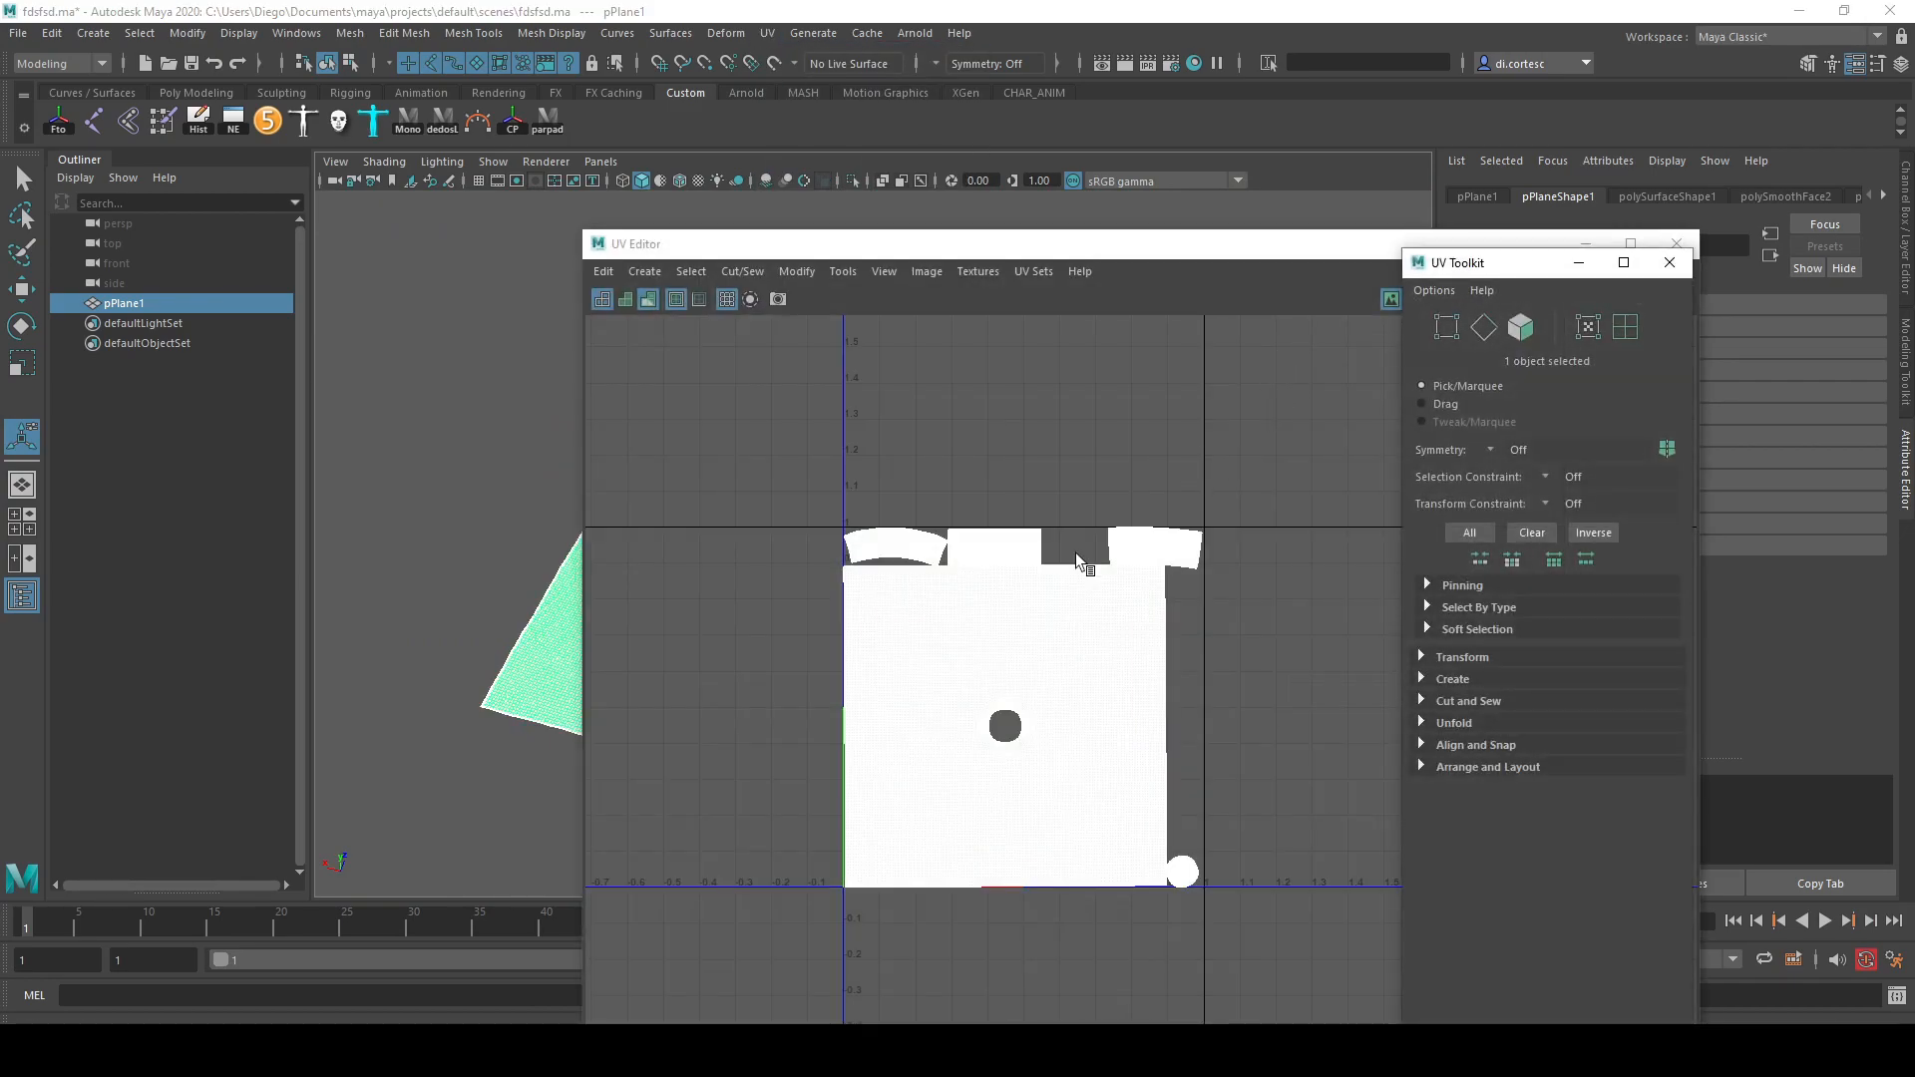
scroll(932, 694, up, 6)
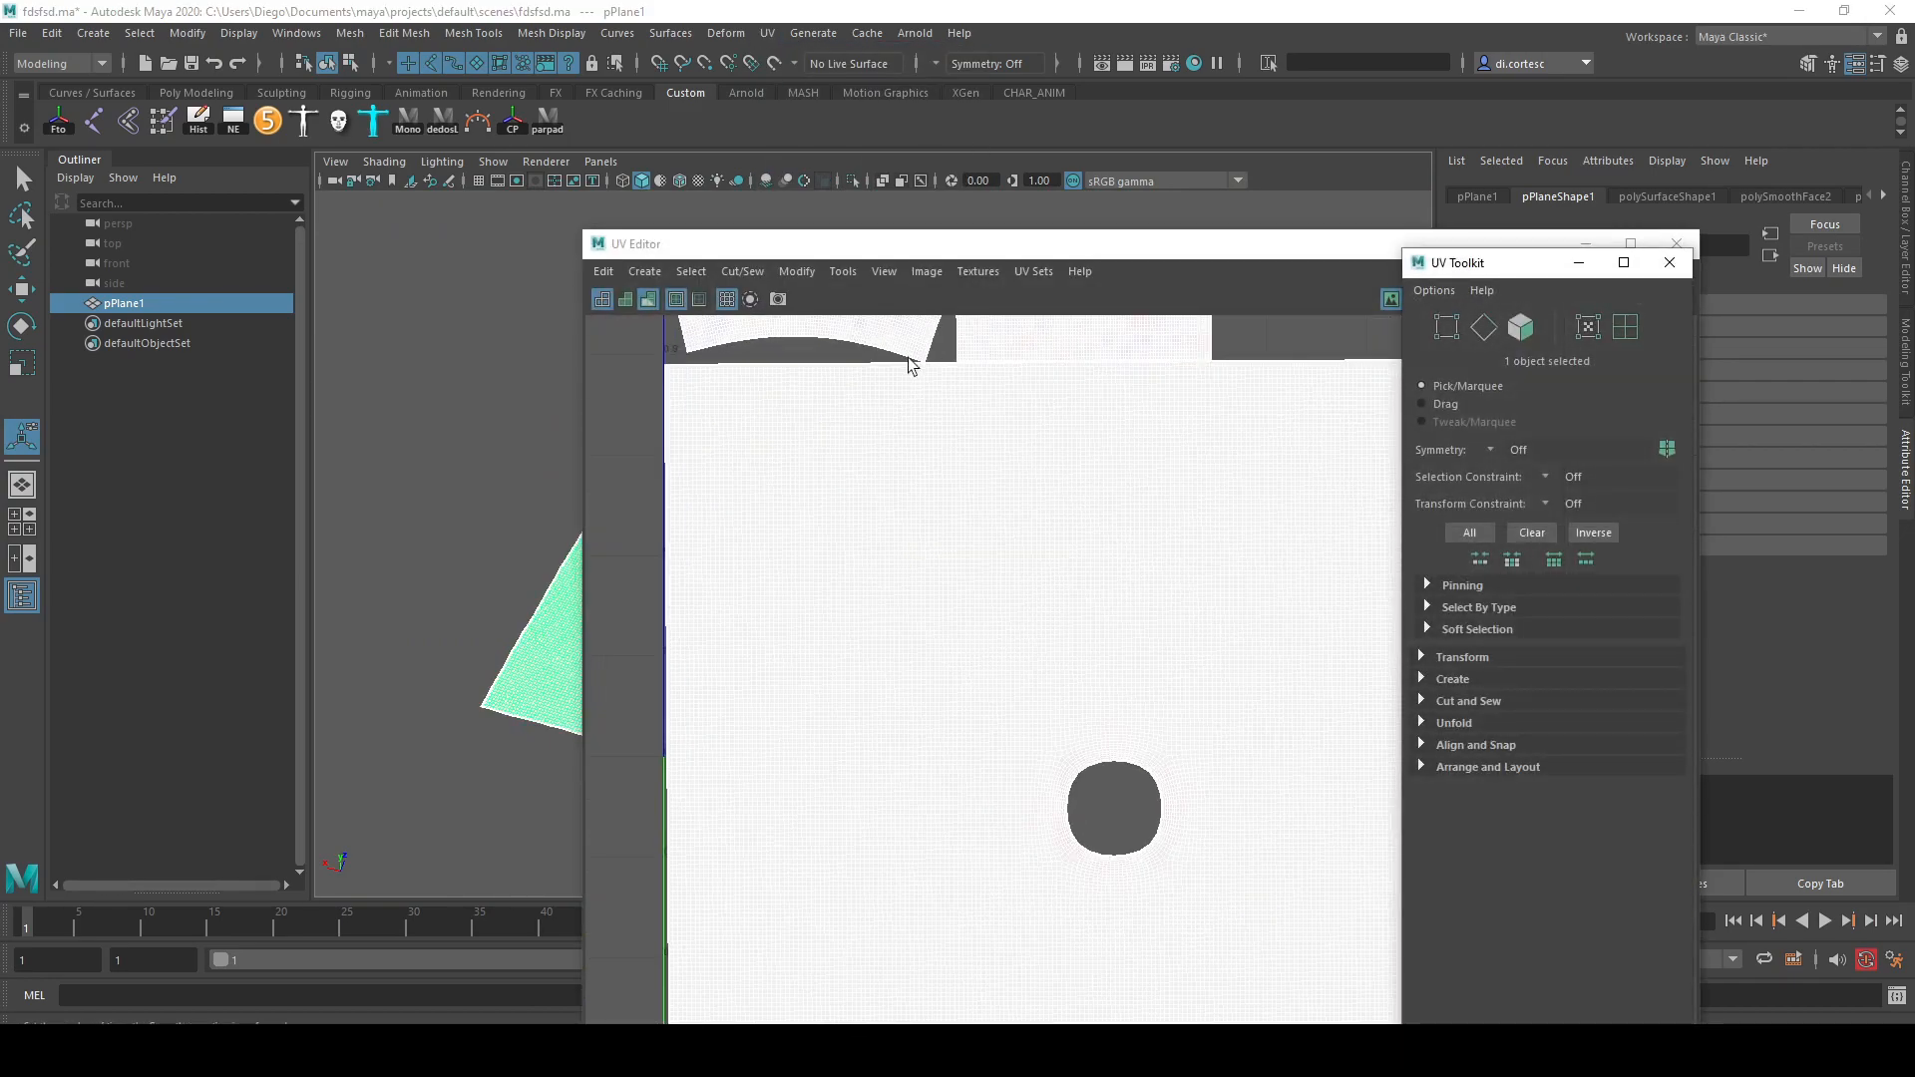
click(1669, 262)
click(1677, 243)
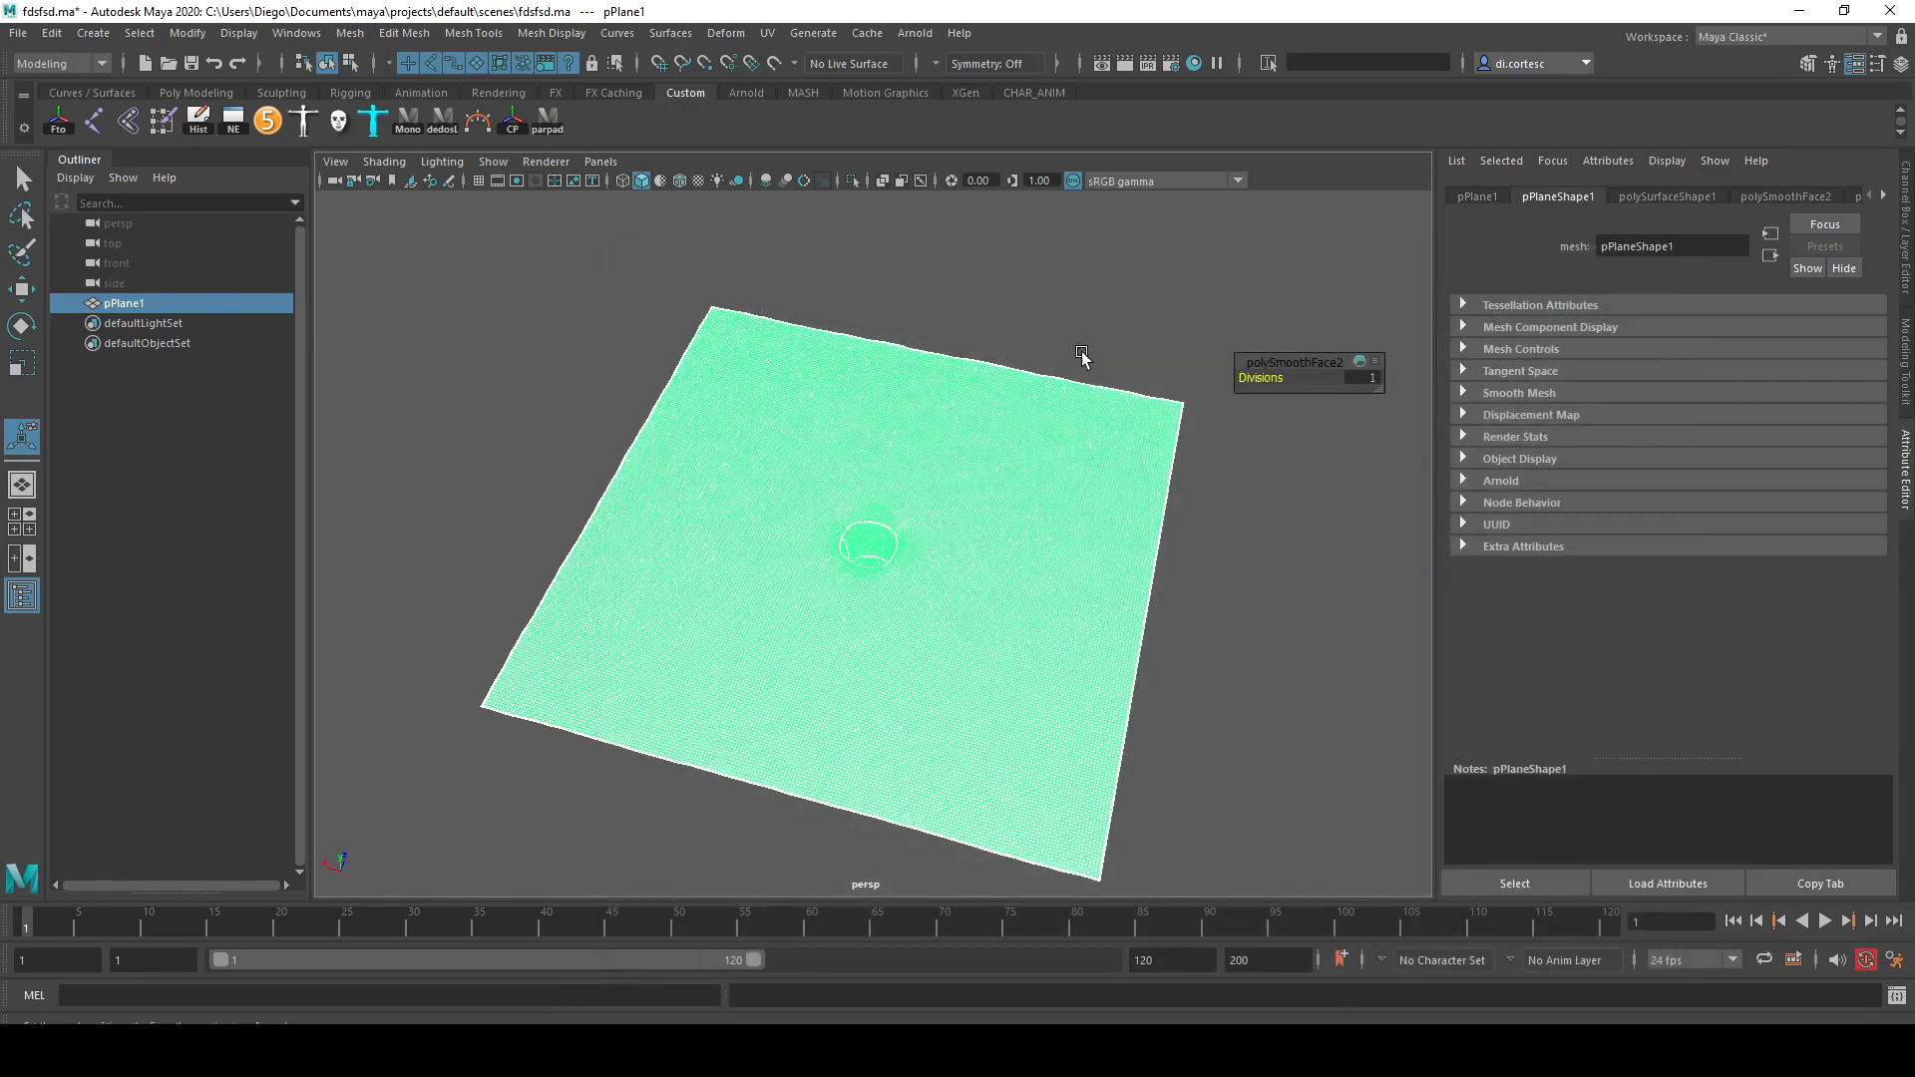
- Reselect the smoothed plane and apply a new Texture deformer to it
click(867, 535)
click(867, 505)
alt+drag(868, 505, 804, 602)
alt+right_drag(804, 602, 1210, 364)
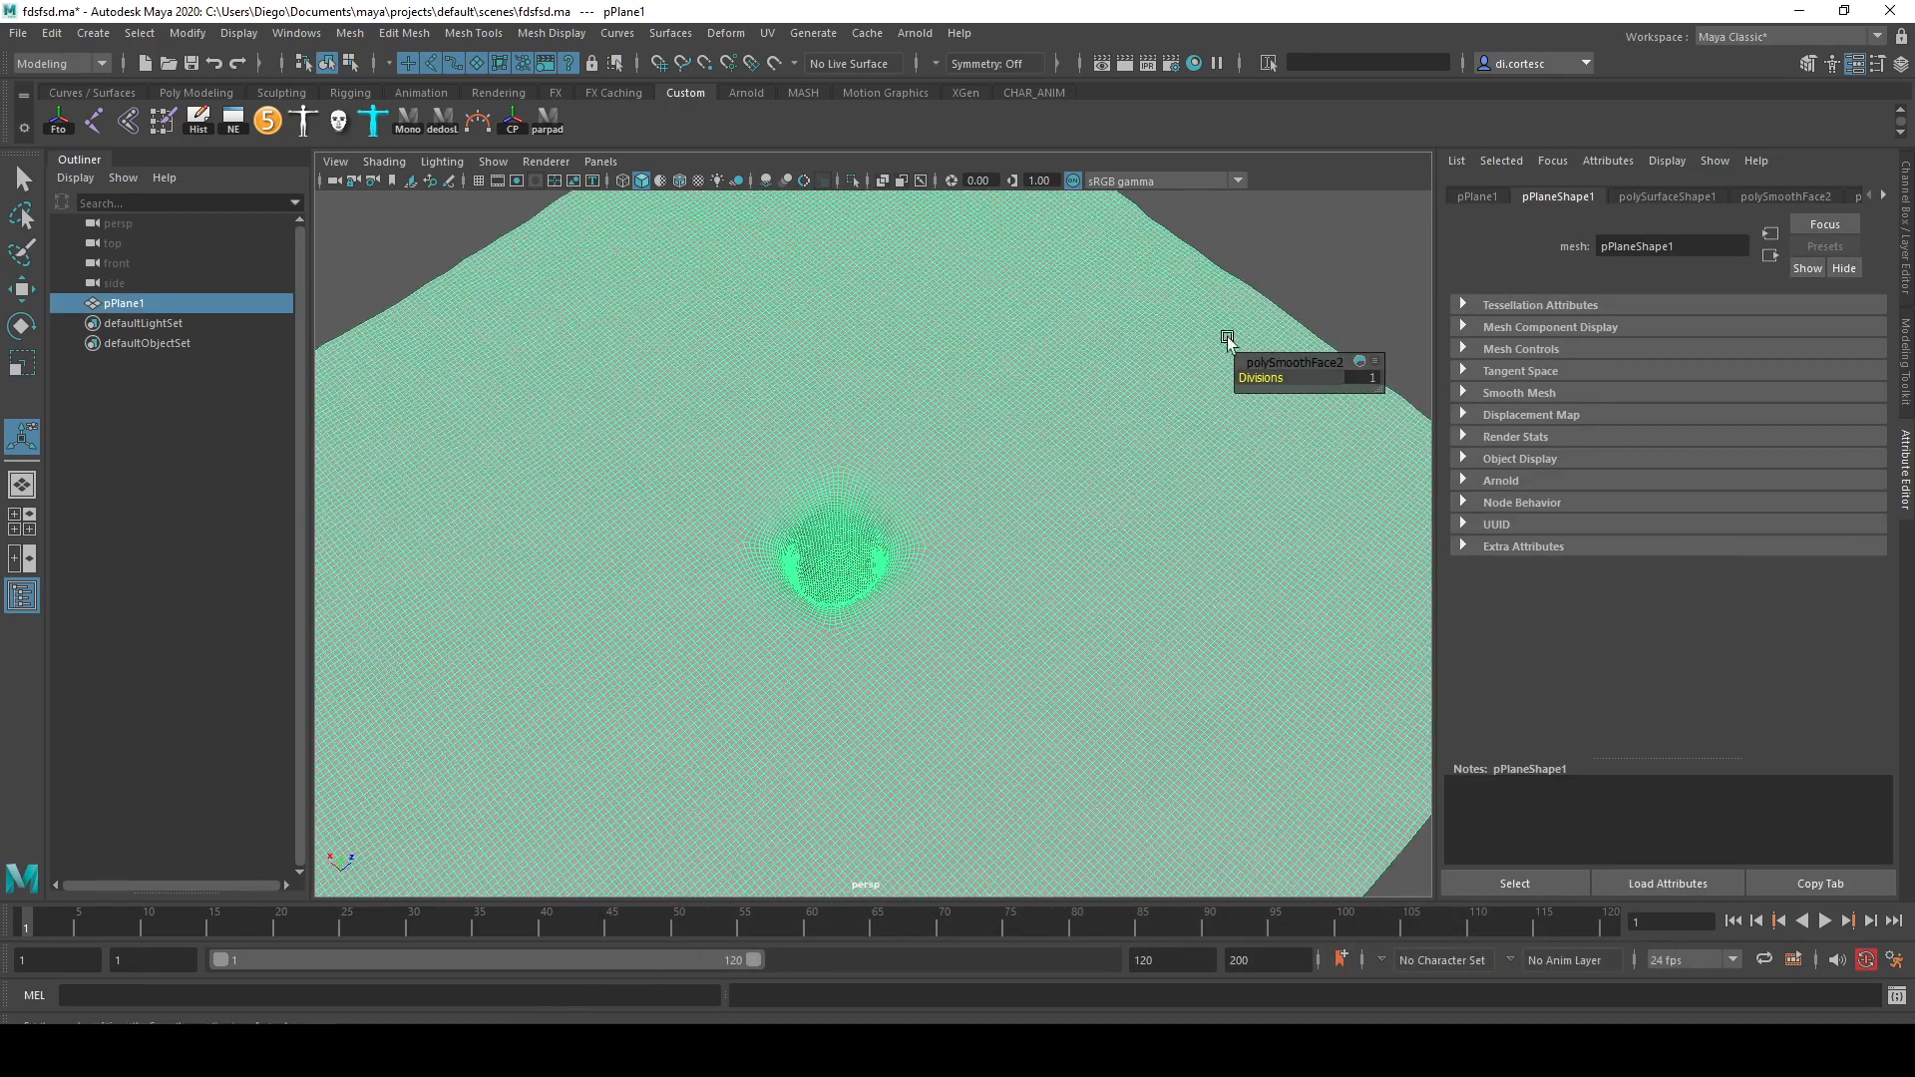
click(1303, 242)
alt+drag(469, 668, 511, 594)
alt+drag(928, 520, 765, 393)
click(711, 432)
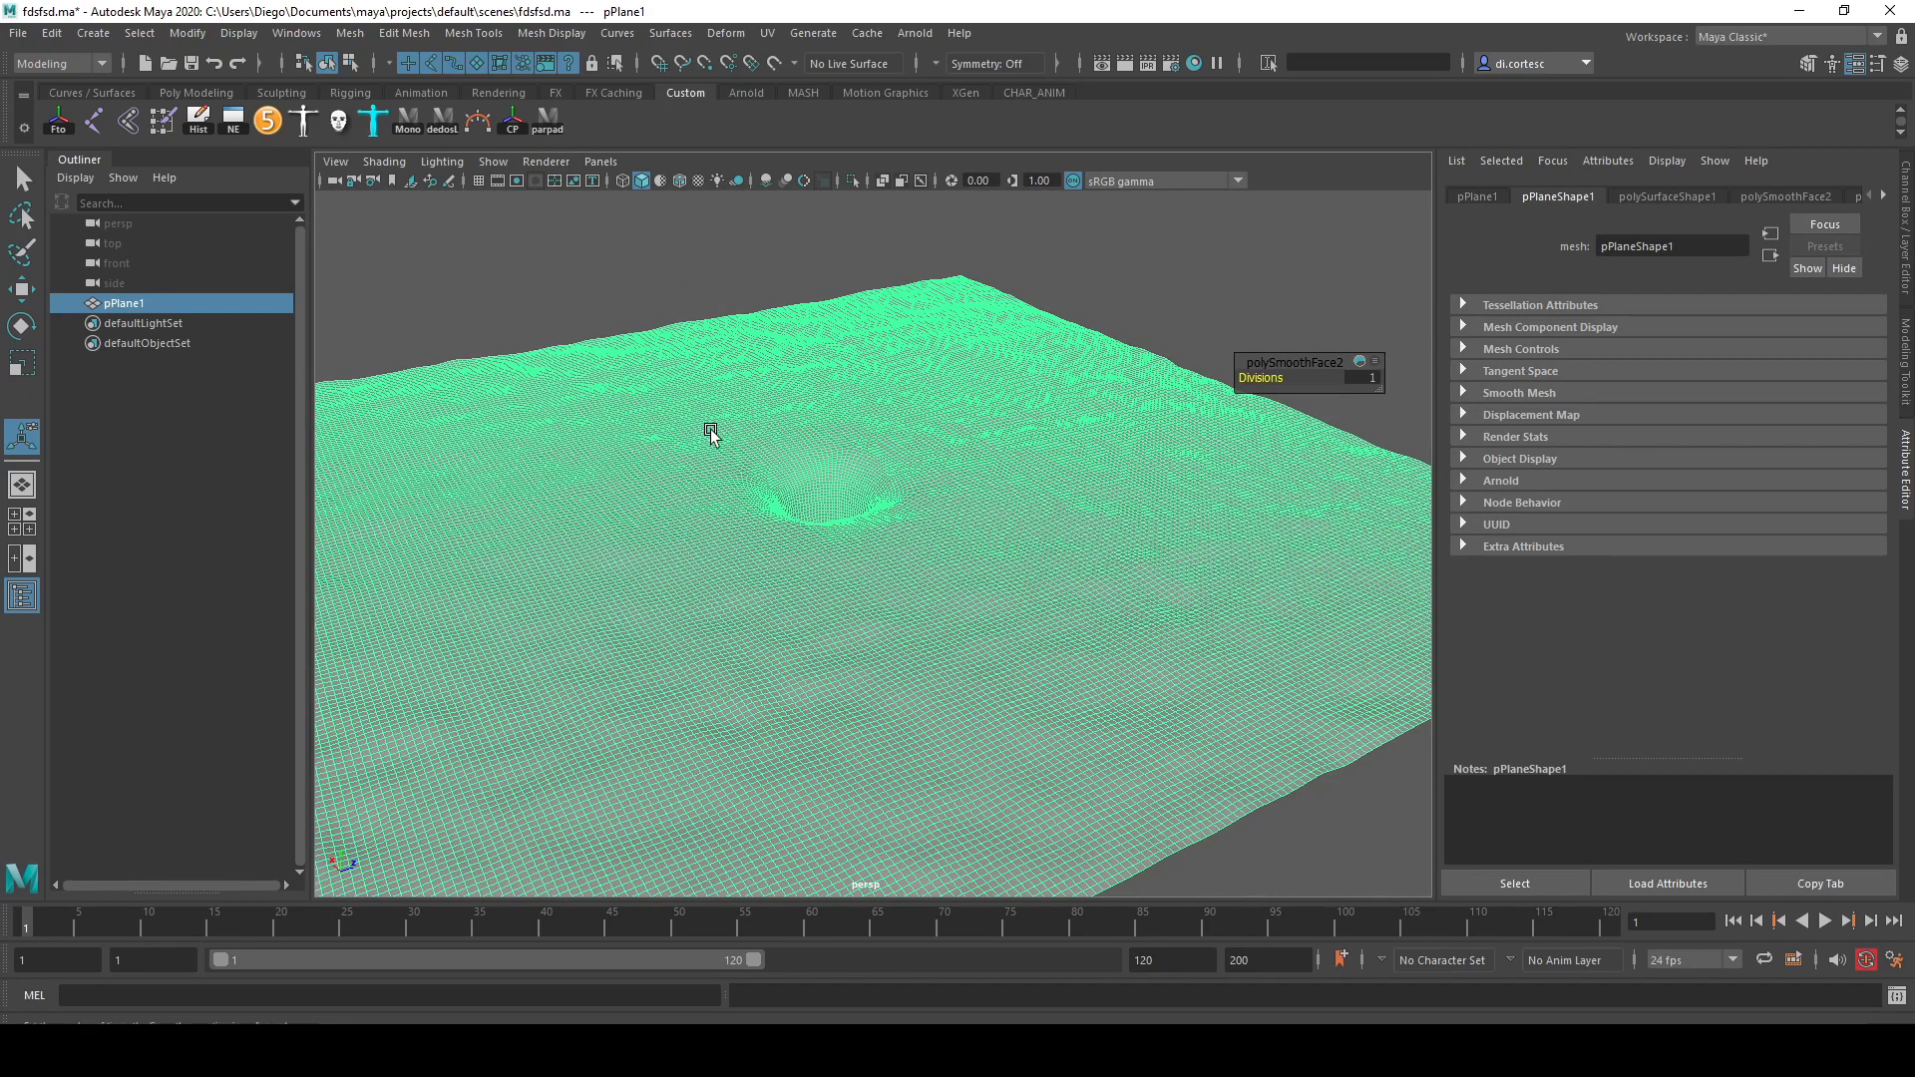
click(725, 32)
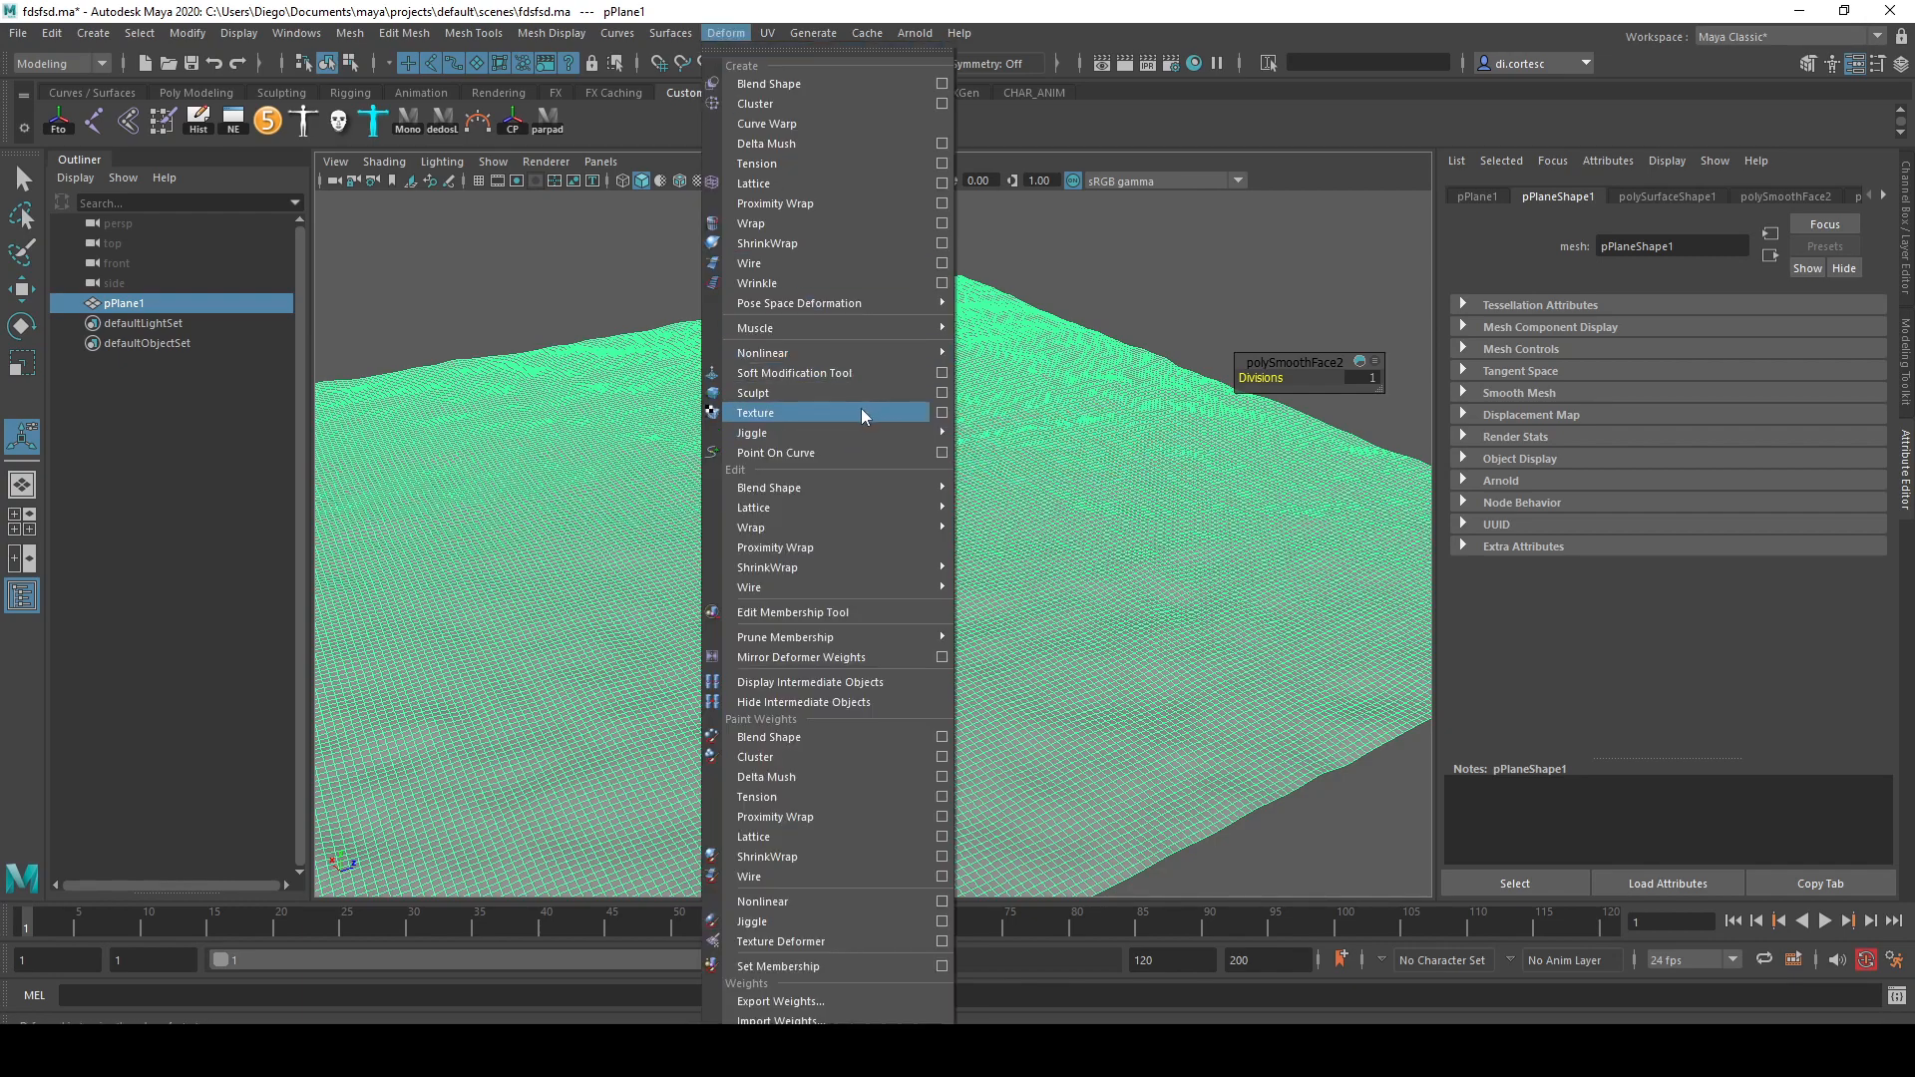
click(829, 413)
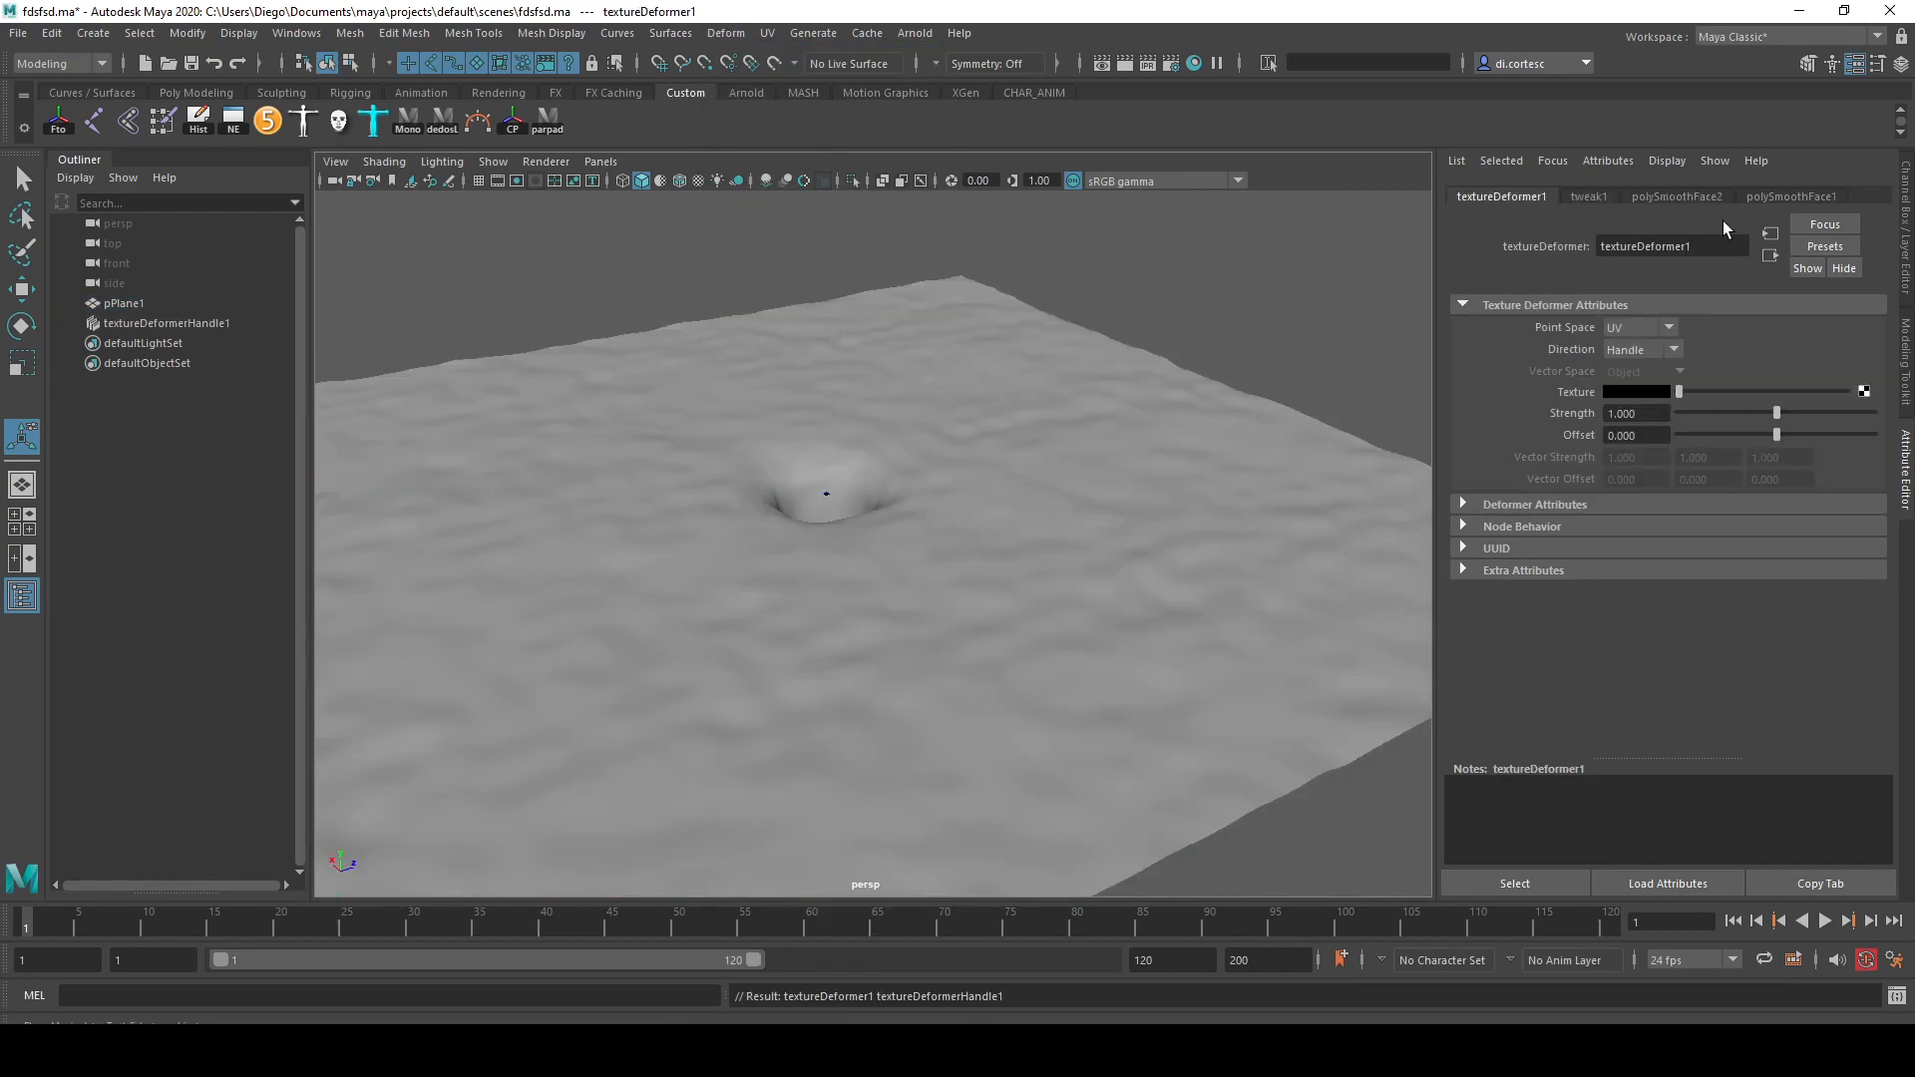
- Connect a File texture to the new deformer and load Rock043L_4K_Displacement.png as its image
click(1864, 392)
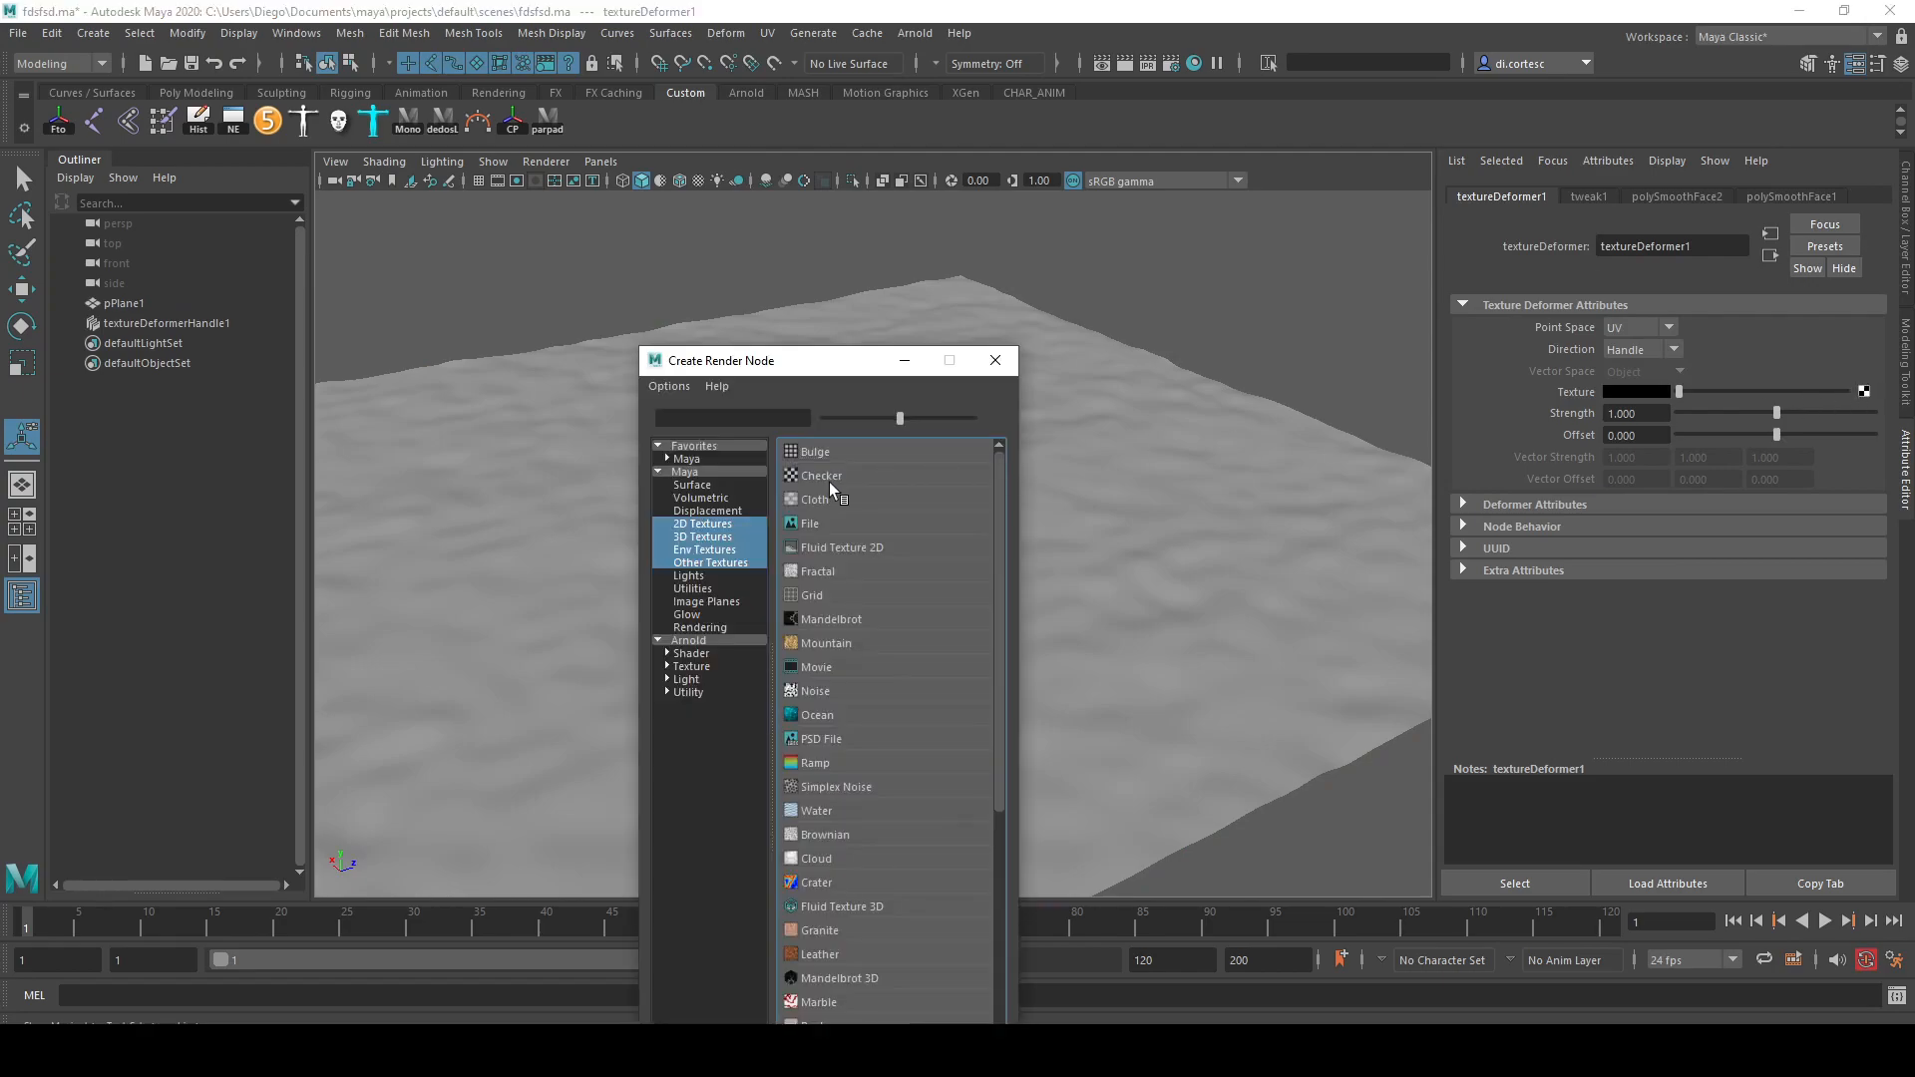
click(830, 527)
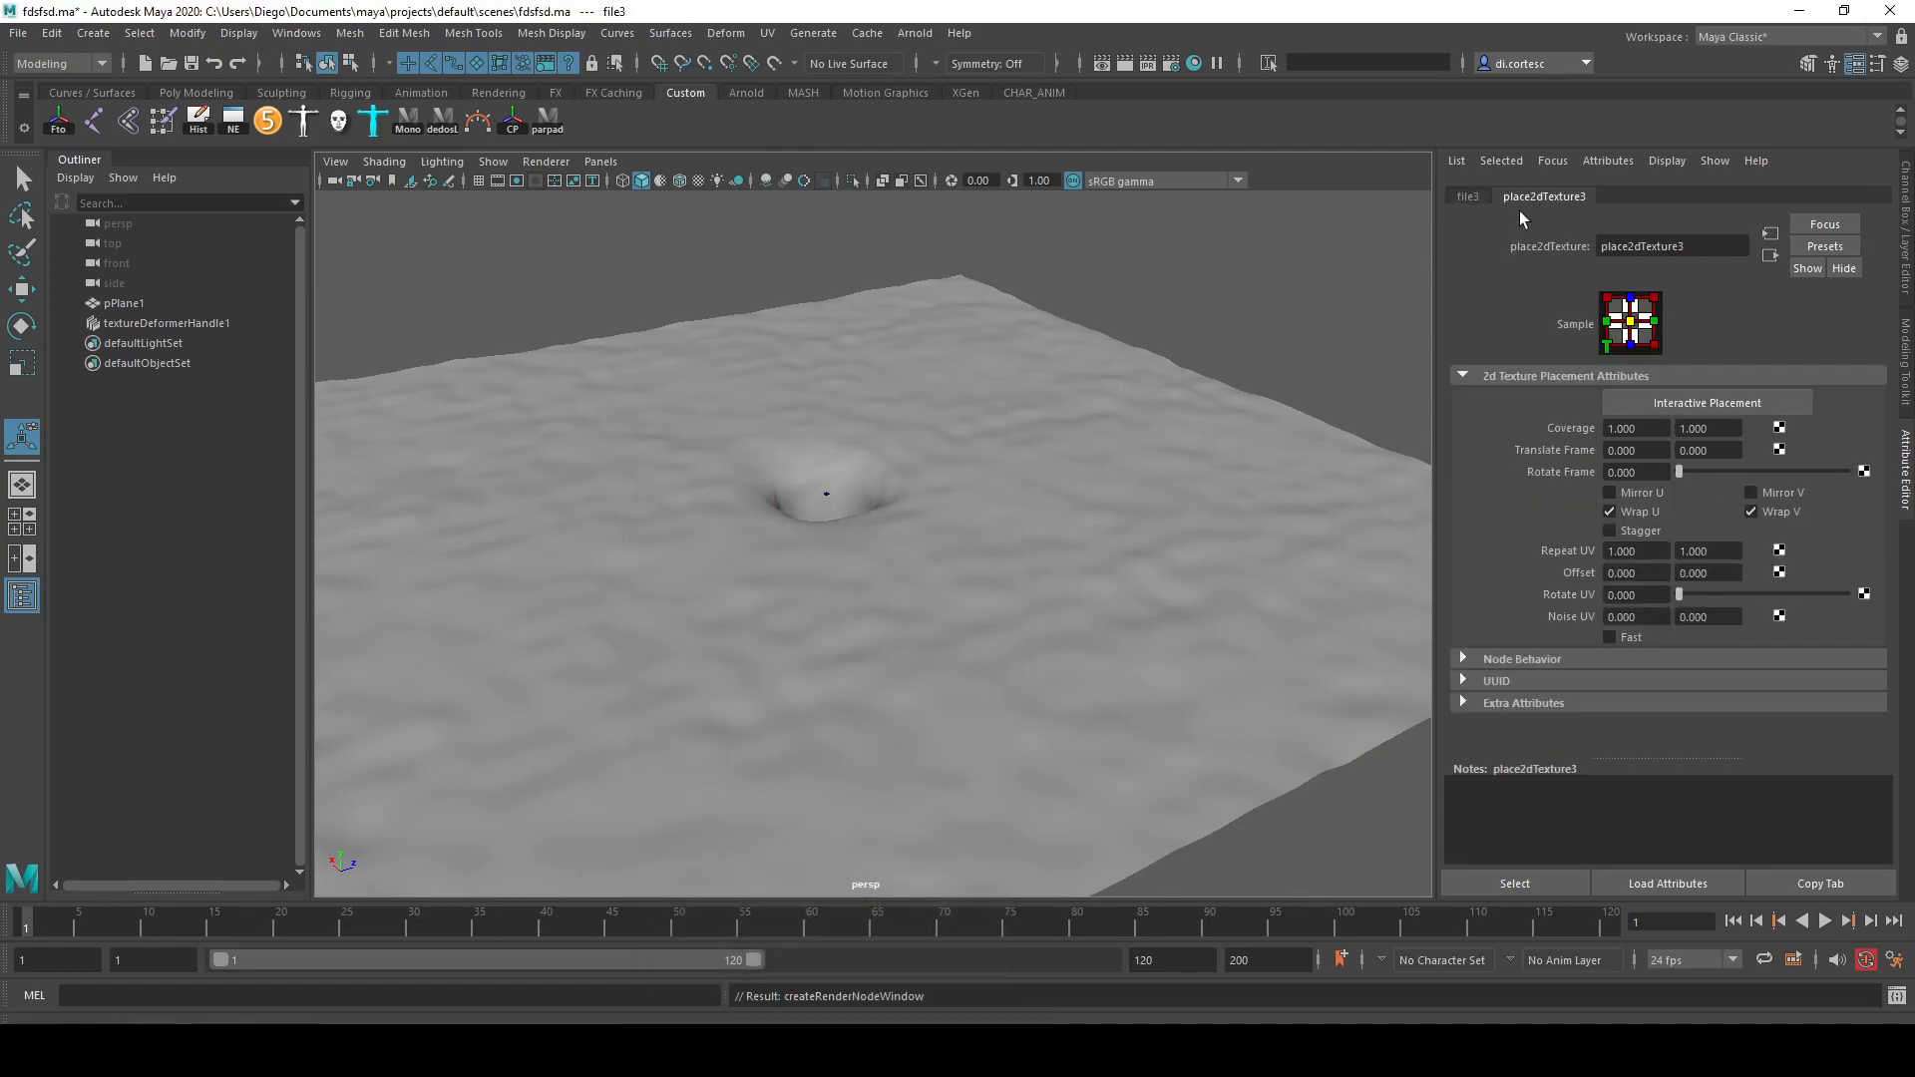
click(1468, 196)
click(1855, 469)
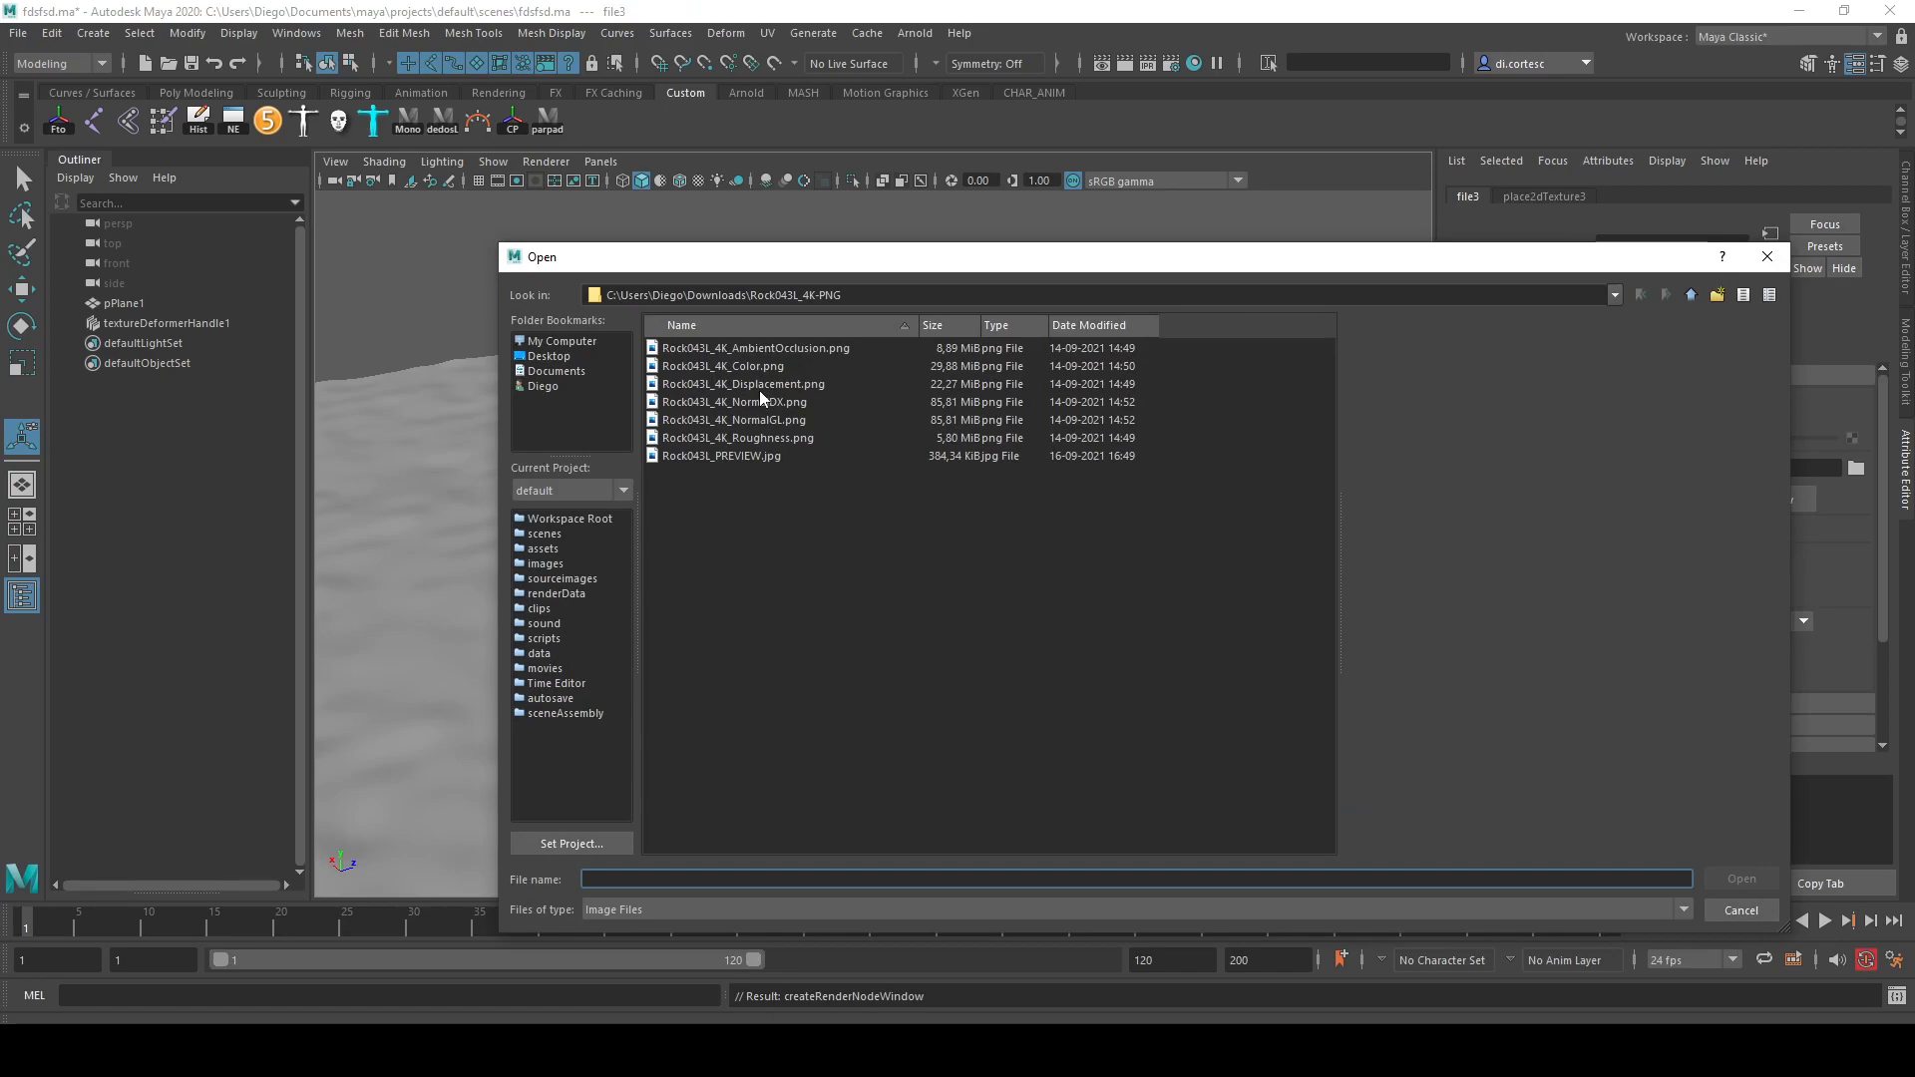
click(758, 385)
click(1713, 877)
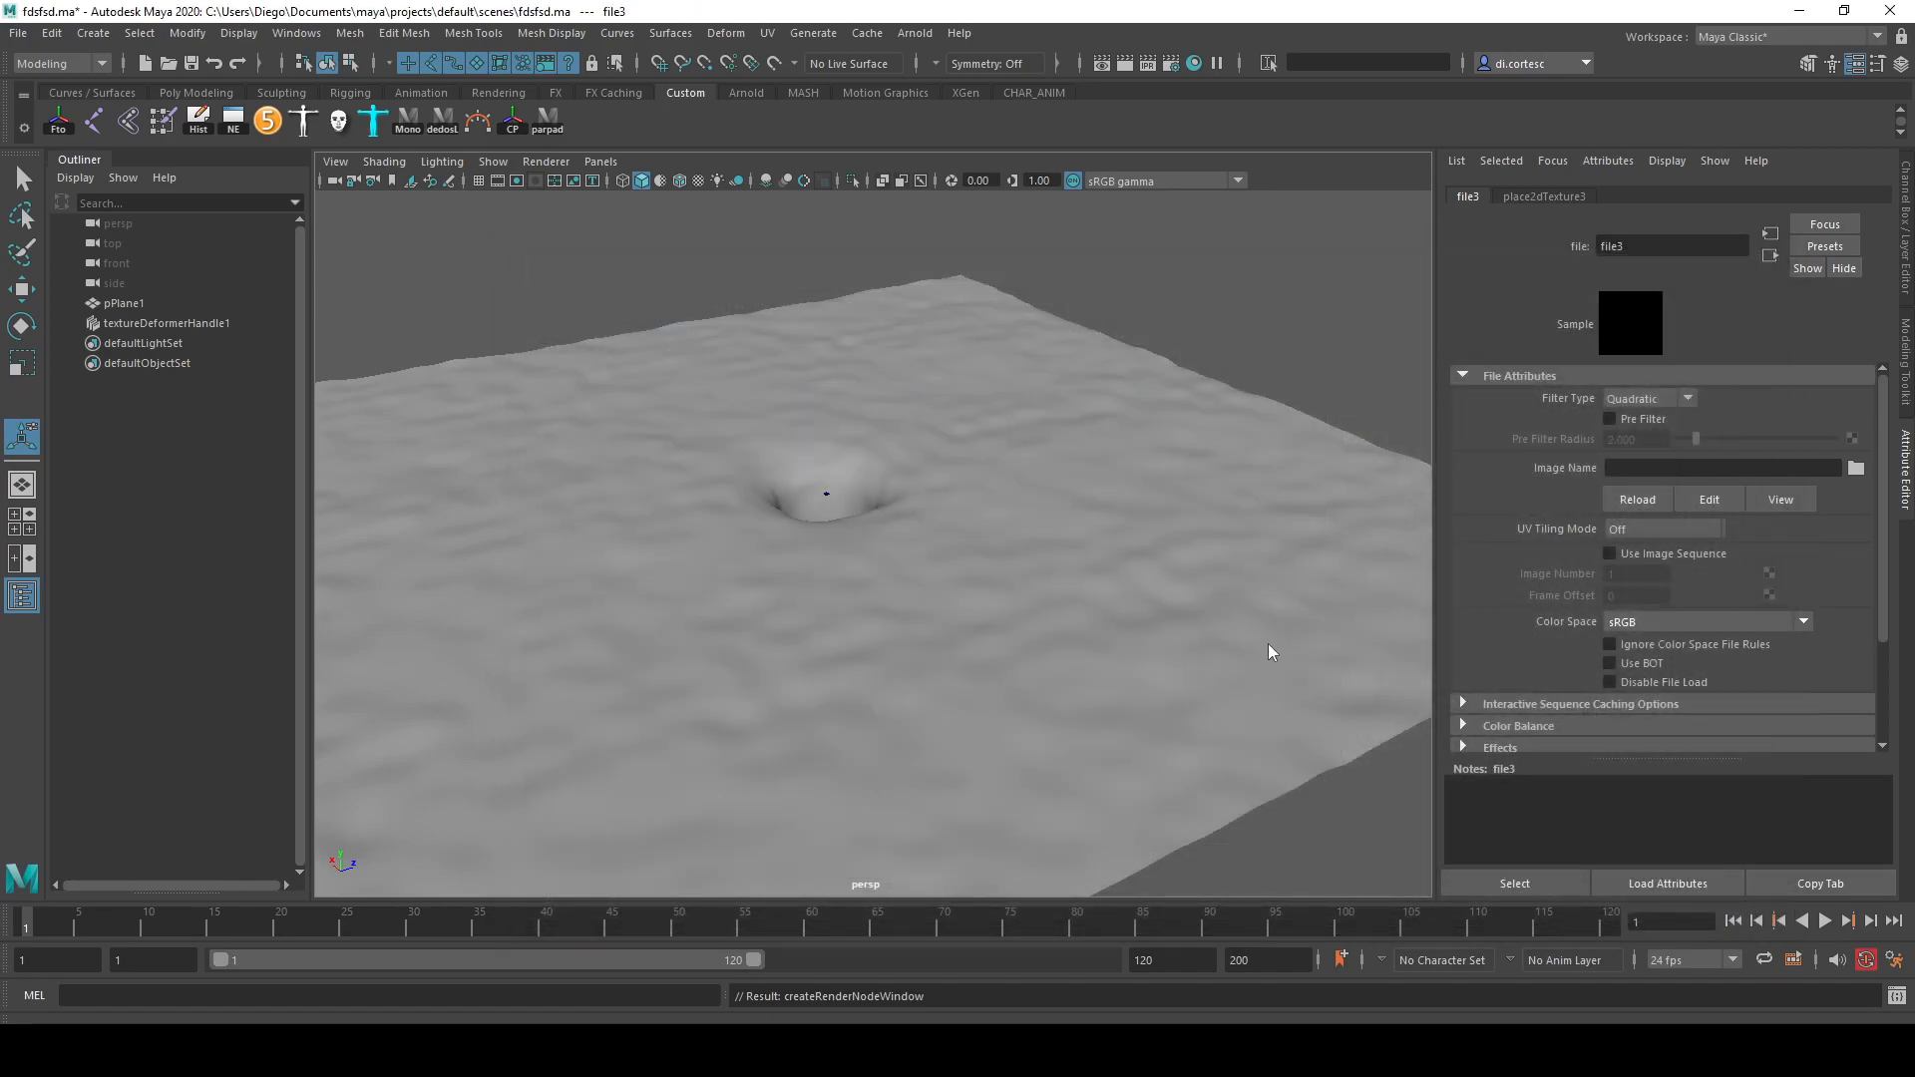
- Return to the new Texture deformer's attributes and set its Strength to 10
click(1772, 256)
drag(1781, 416, 1883, 419)
drag(1653, 413, 1588, 415)
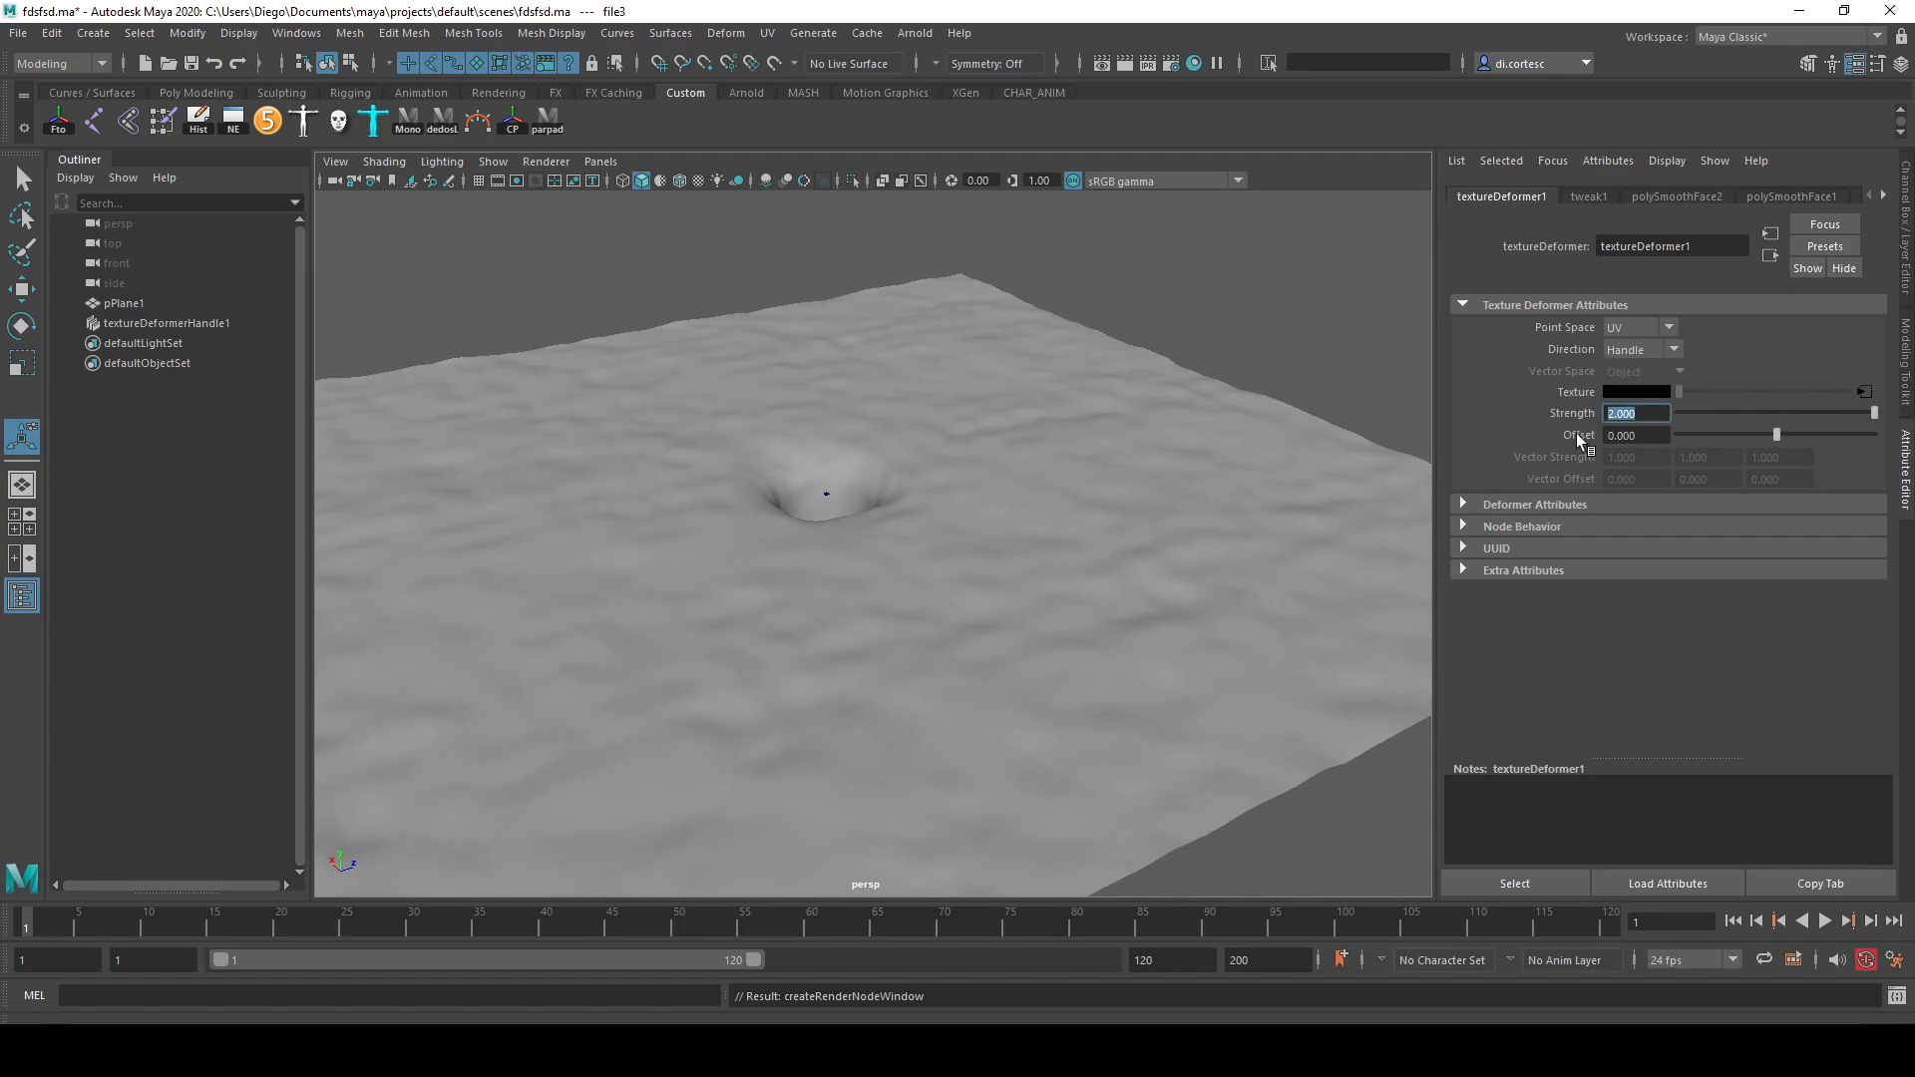
text(10)
key(Return)
alt+drag(1230, 512, 1088, 533)
- Raise the deformer's Strength to 50 and reduce it to about 34
drag(1664, 414, 1581, 422)
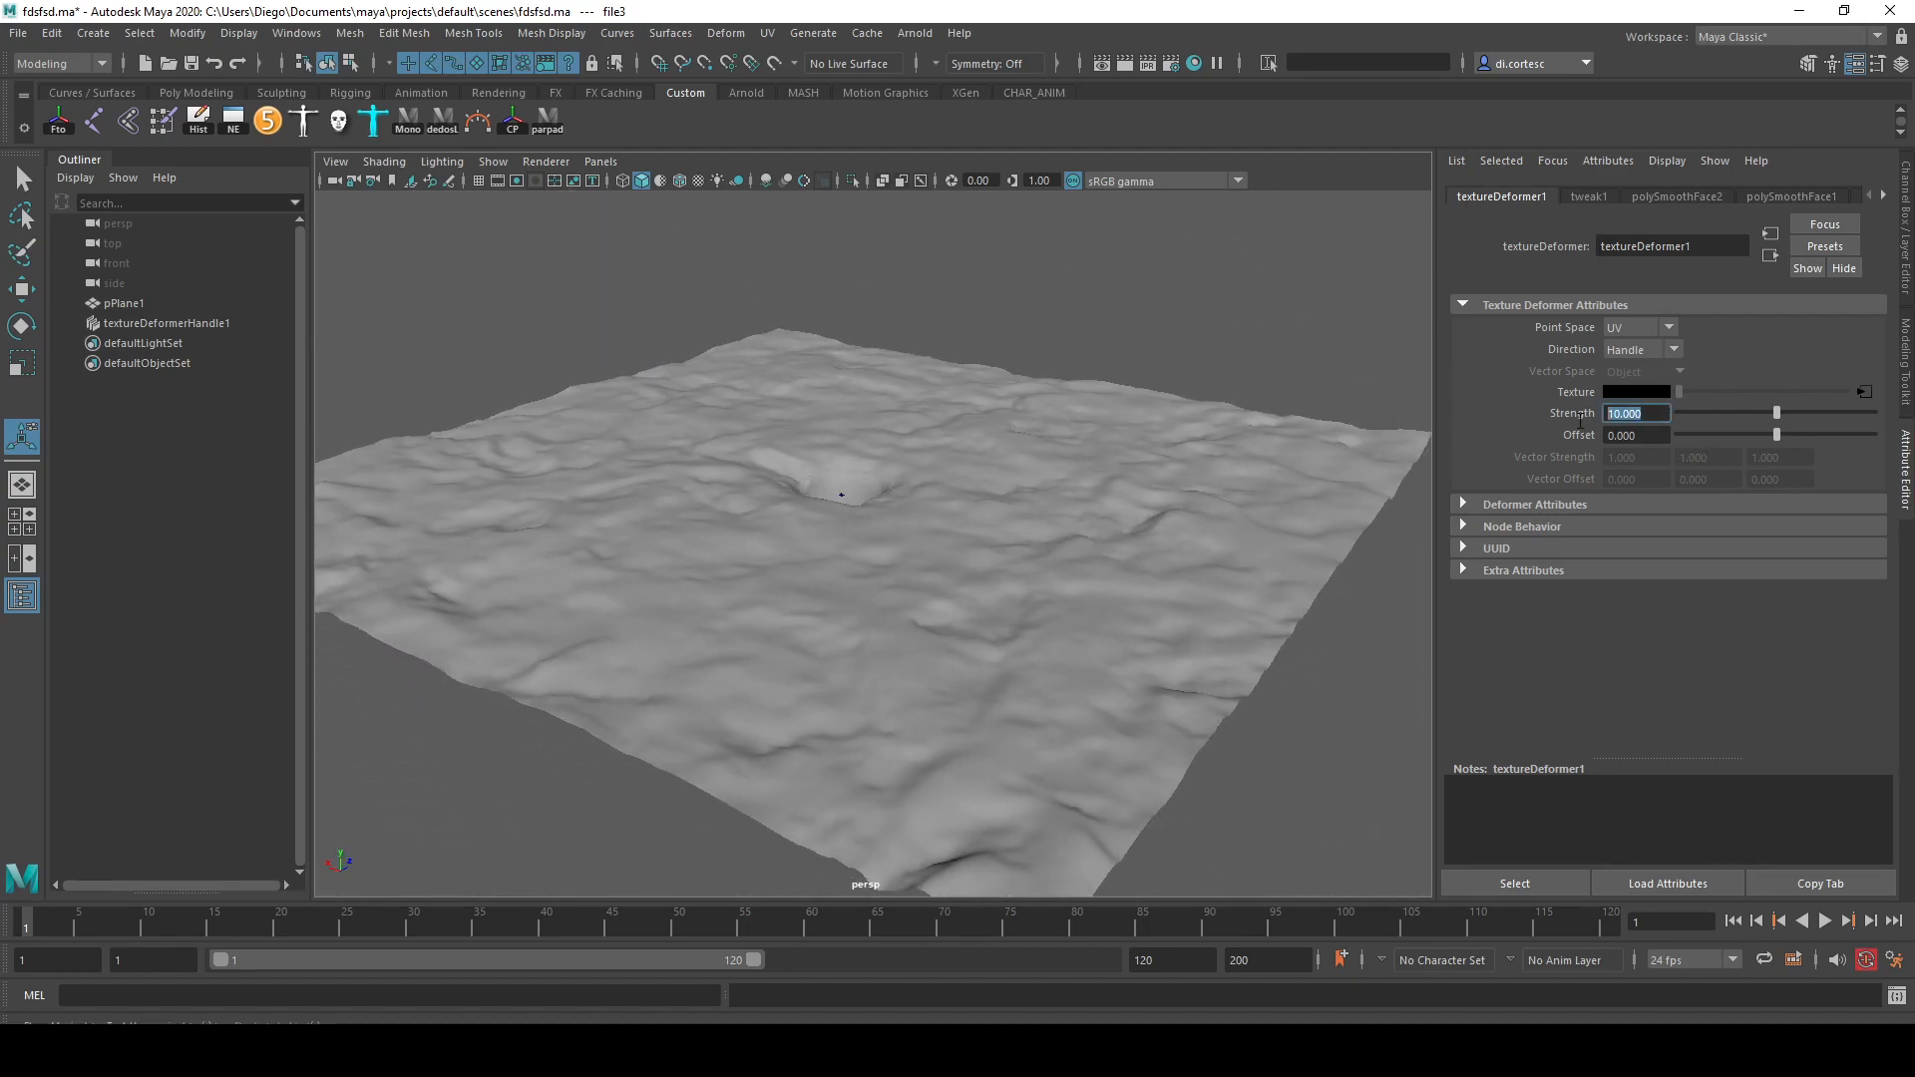
text(50)
key(Return)
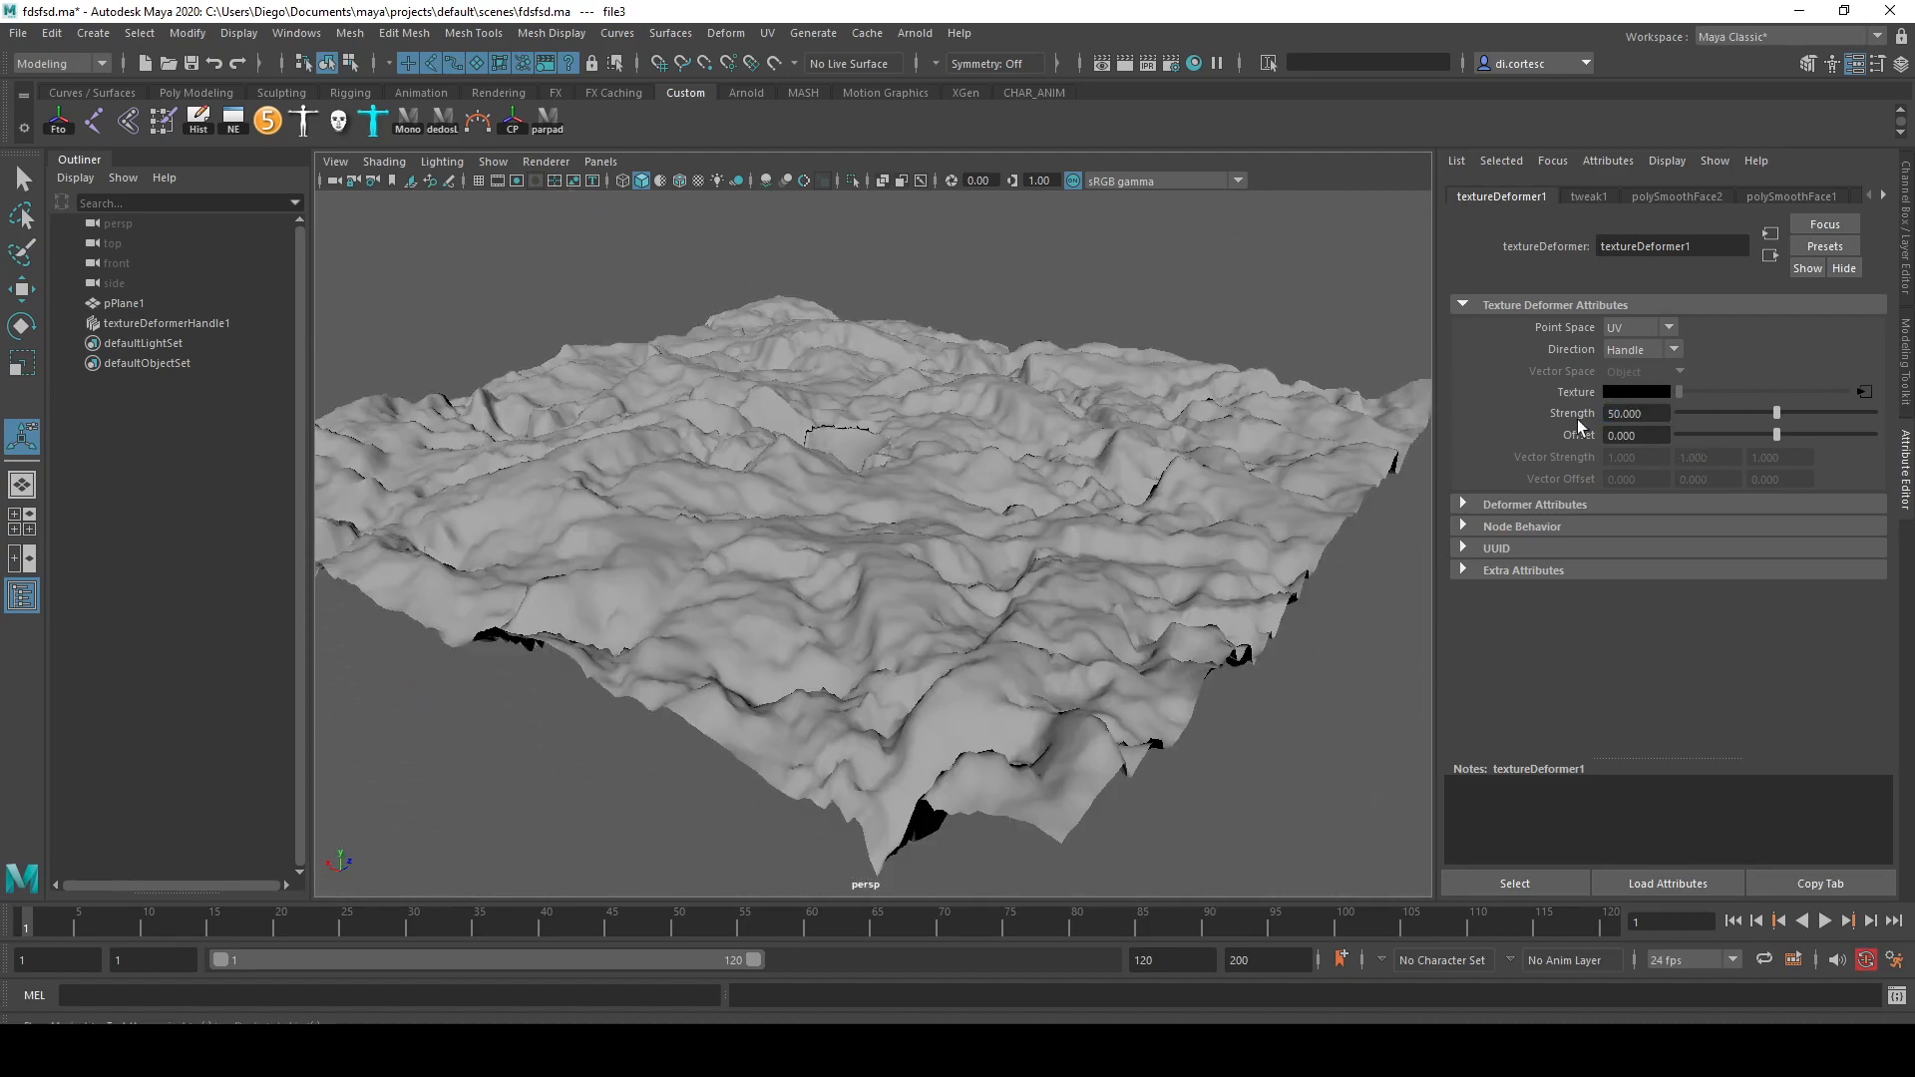
alt+drag(1147, 499, 972, 519)
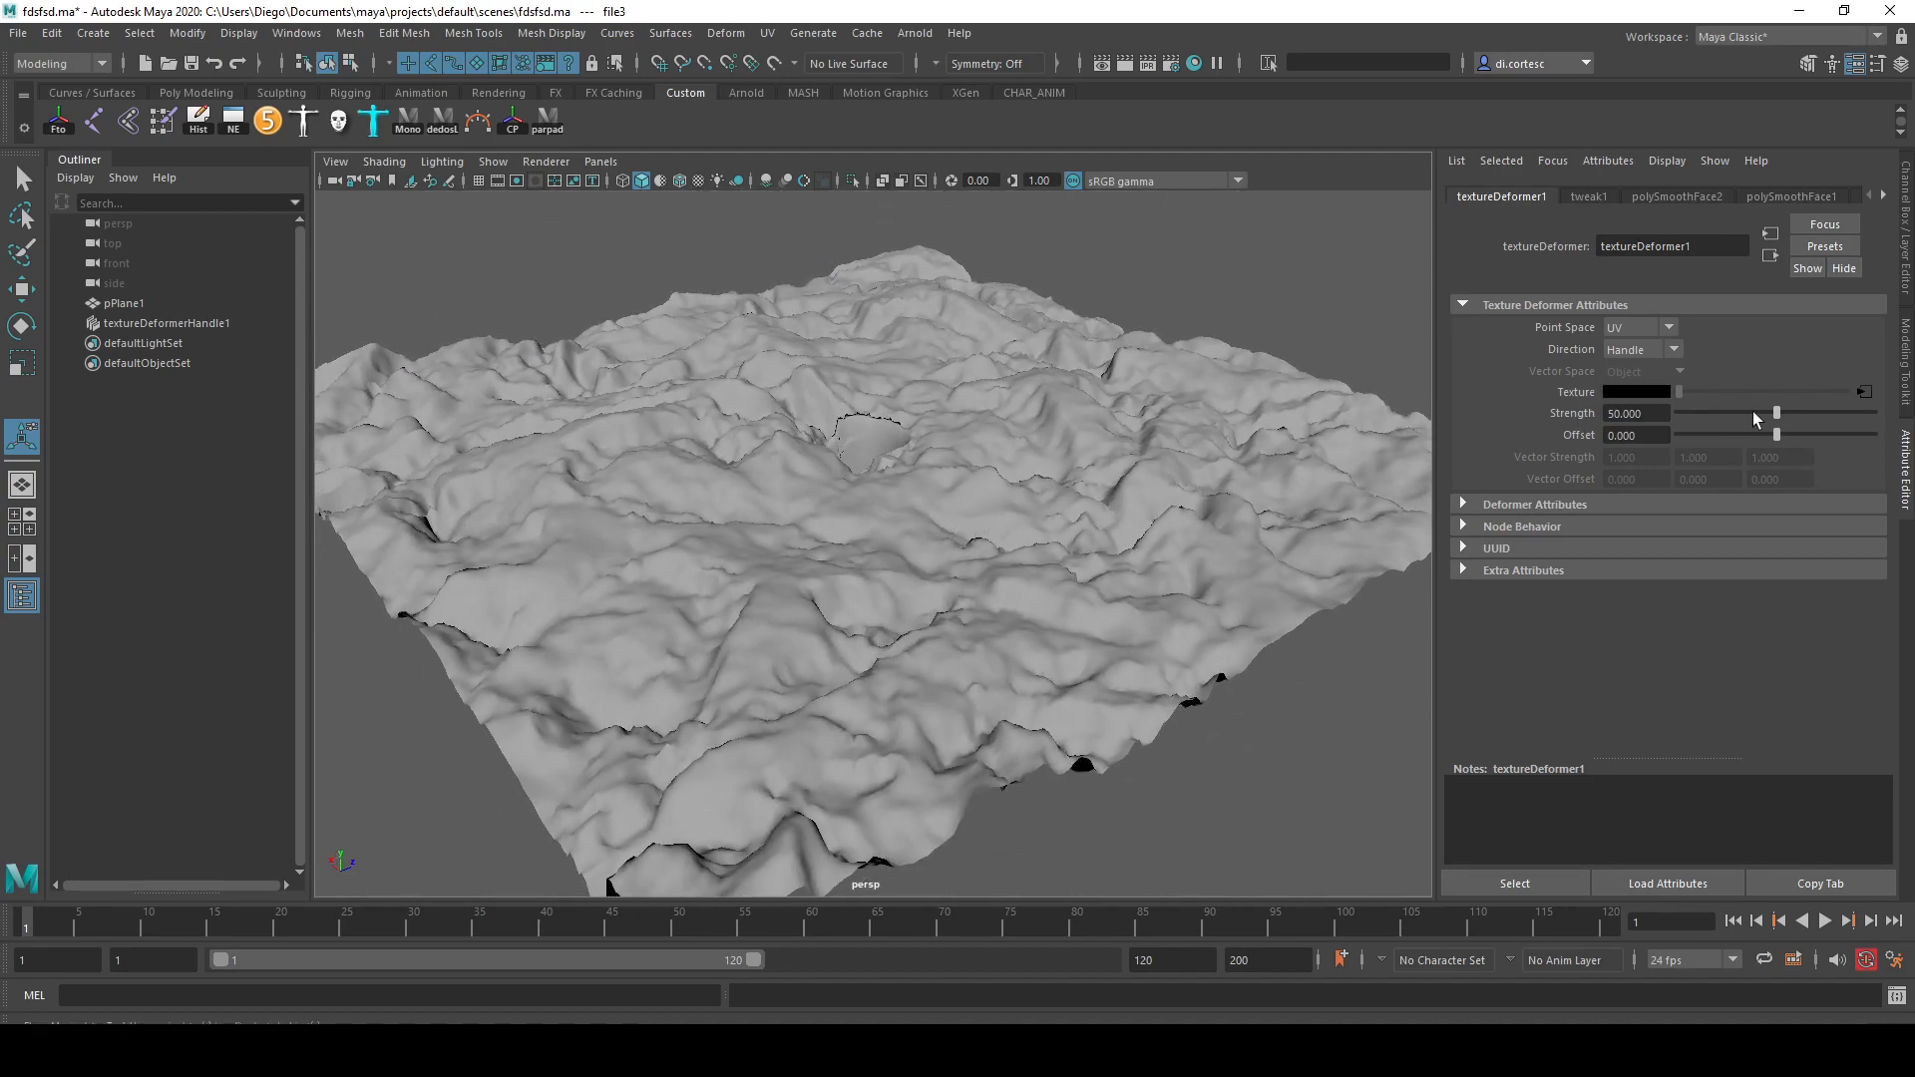
mouse_move(1761, 411)
mouse_down()
mouse_move(1681, 427)
mouse_move(1786, 415)
mouse_move(1745, 415)
mouse_up()
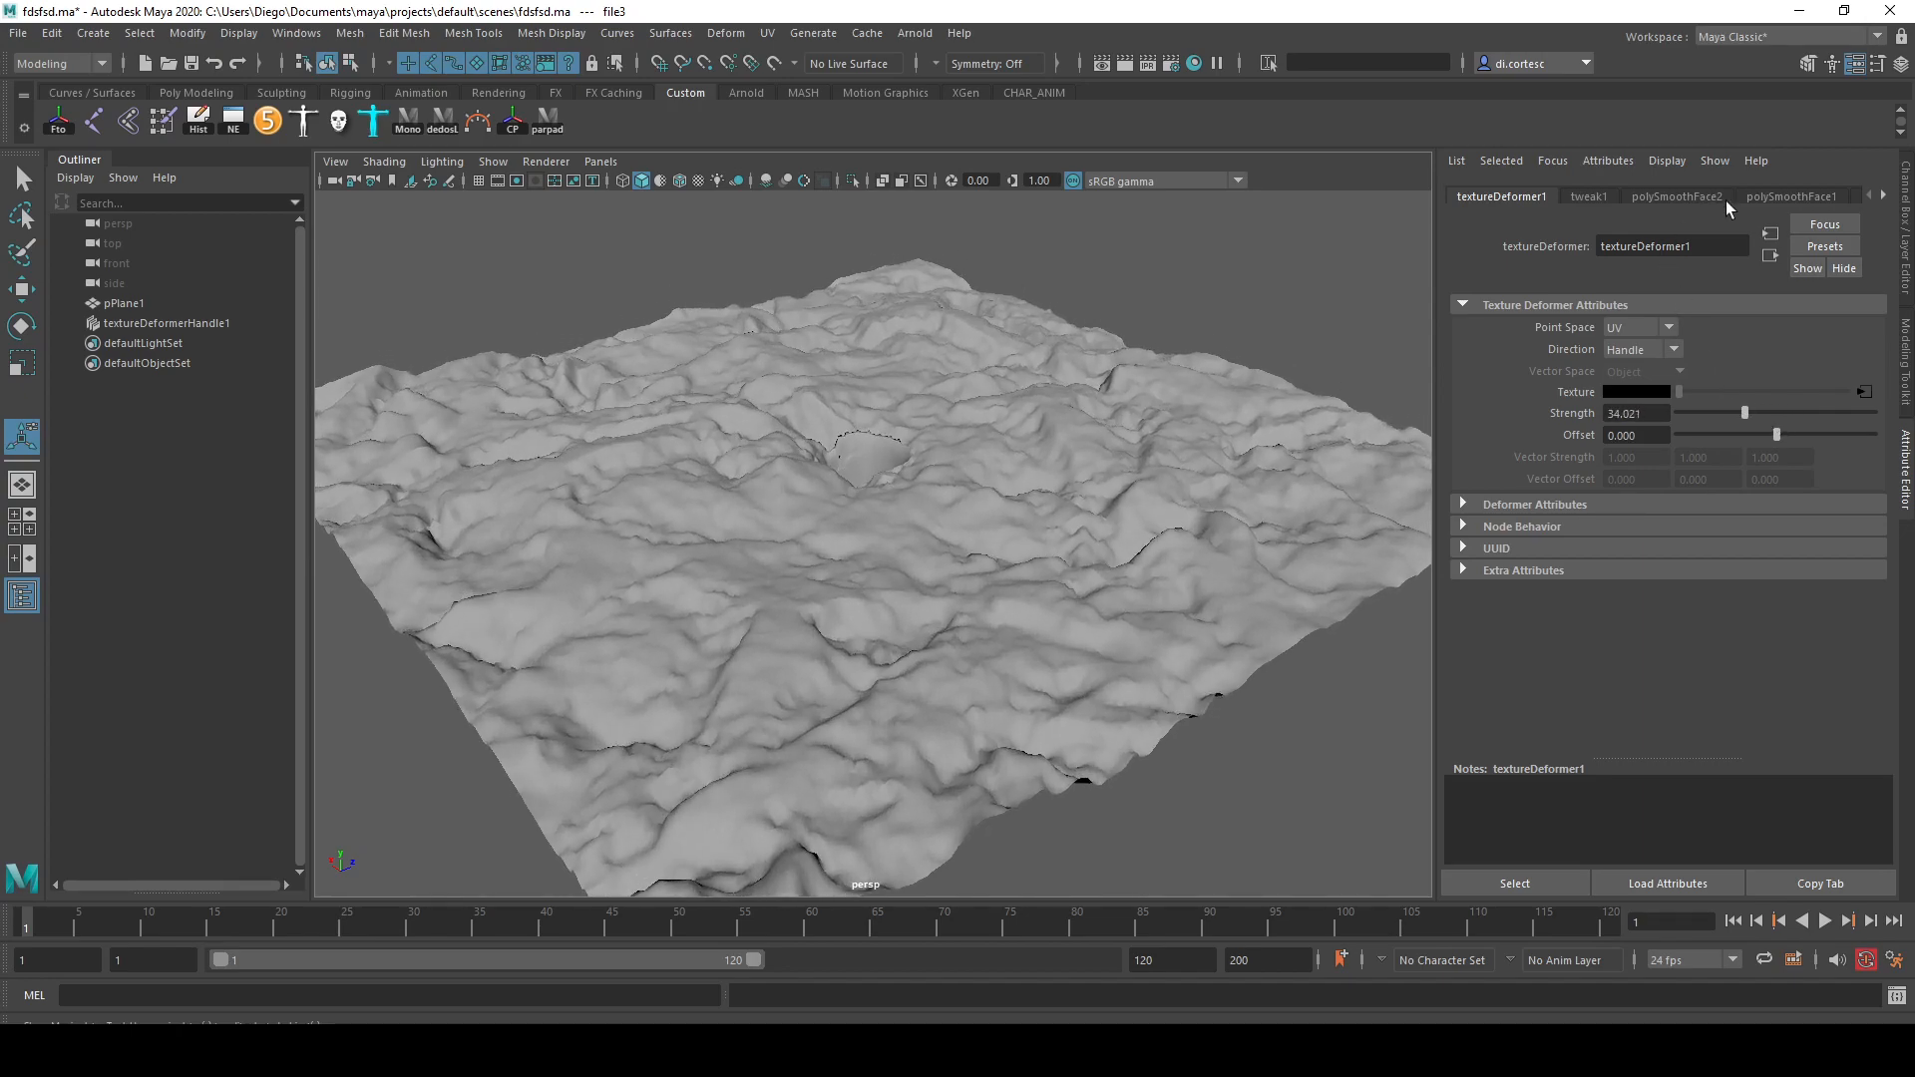
- Set the Repeat UV of the displacement file's 2D texture placement to 20 in both directions
click(1859, 390)
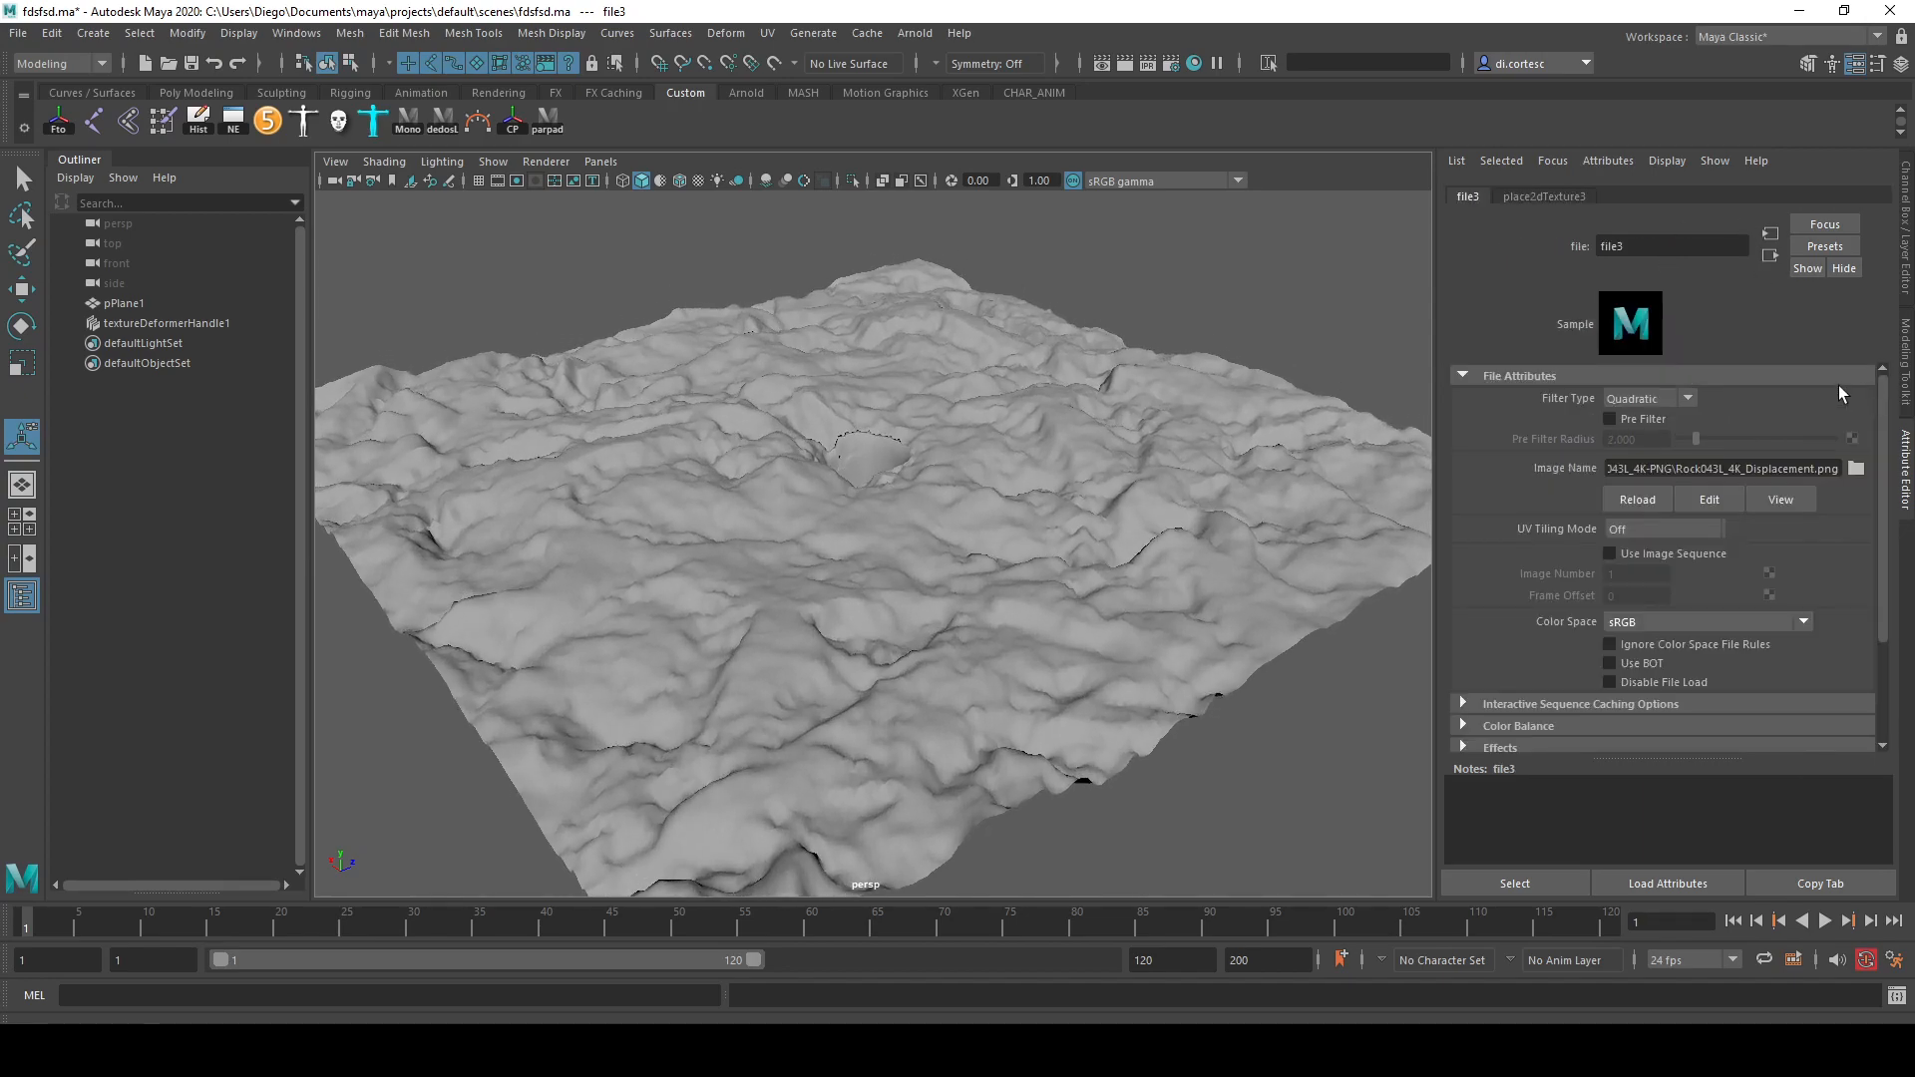
click(1561, 197)
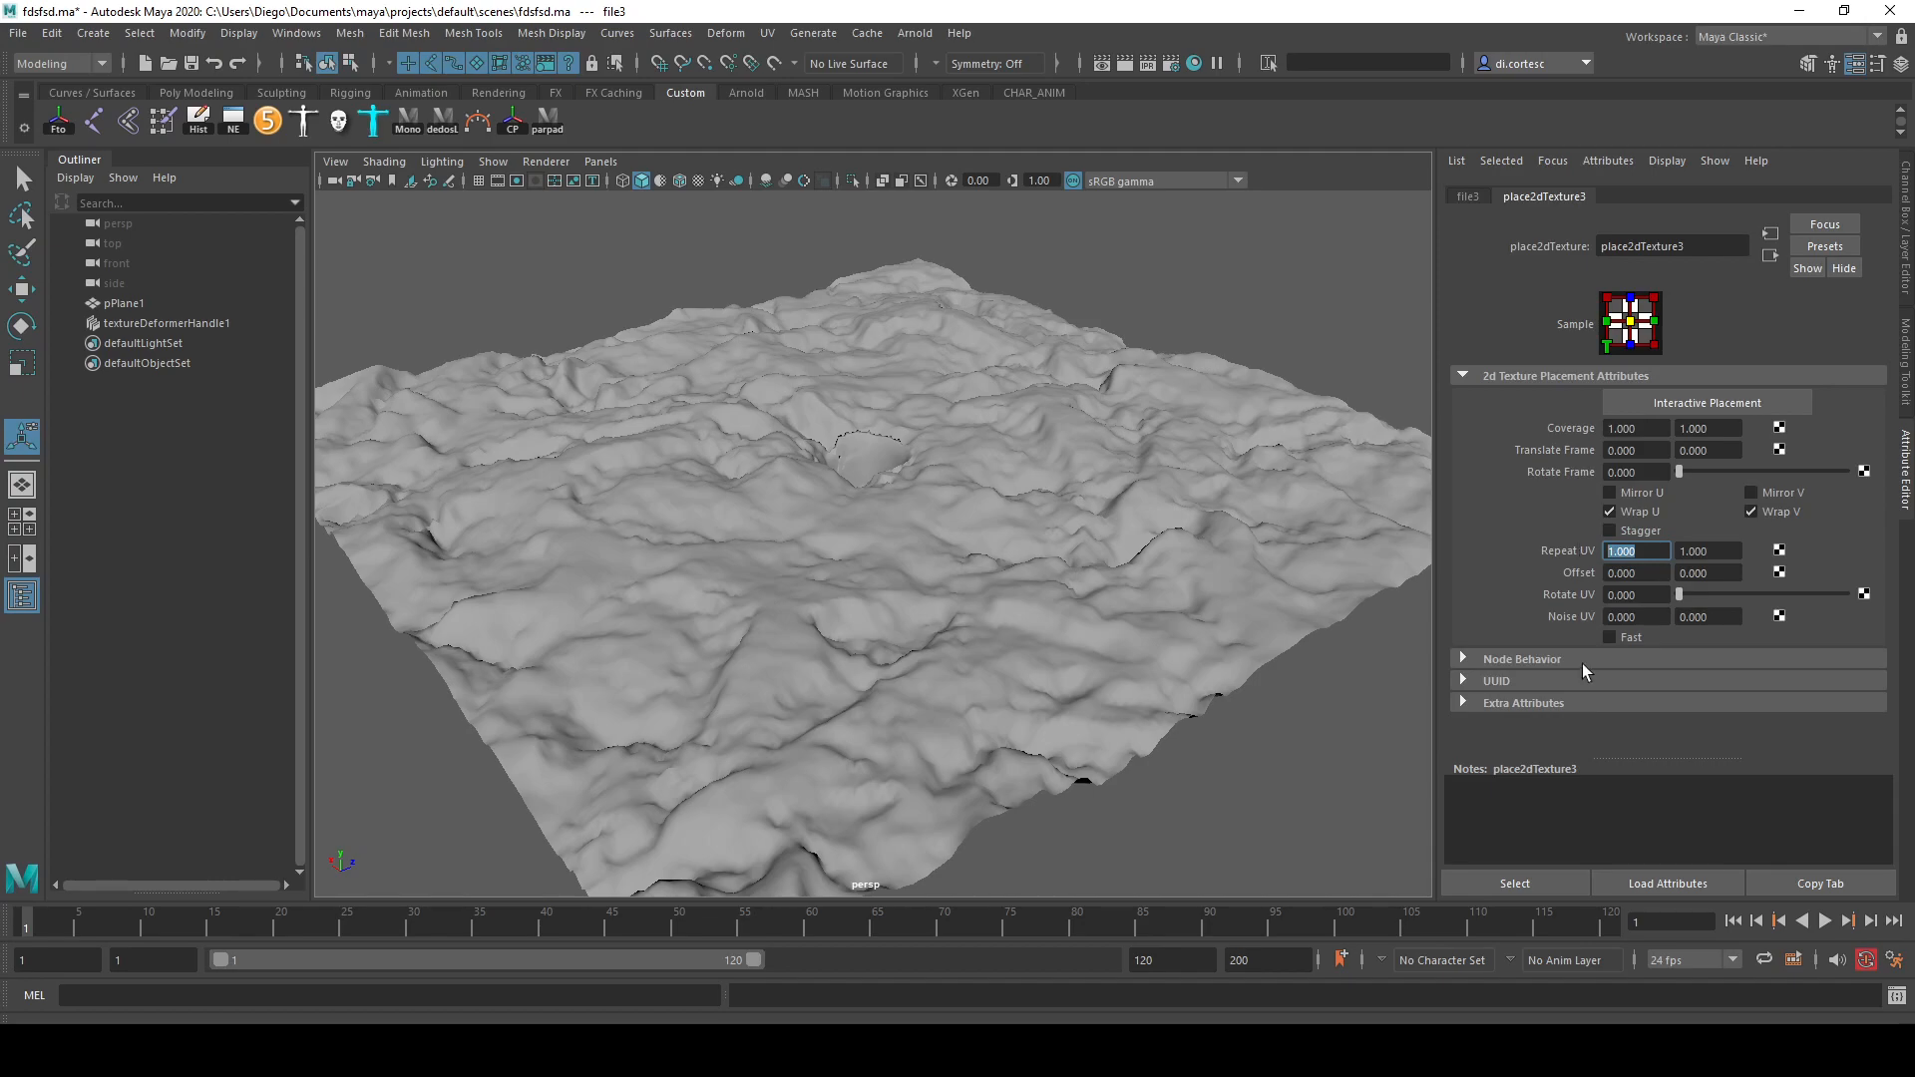
text(20)
key(Tab)
text(20)
key(Return)
alt+drag(931, 721, 902, 729)
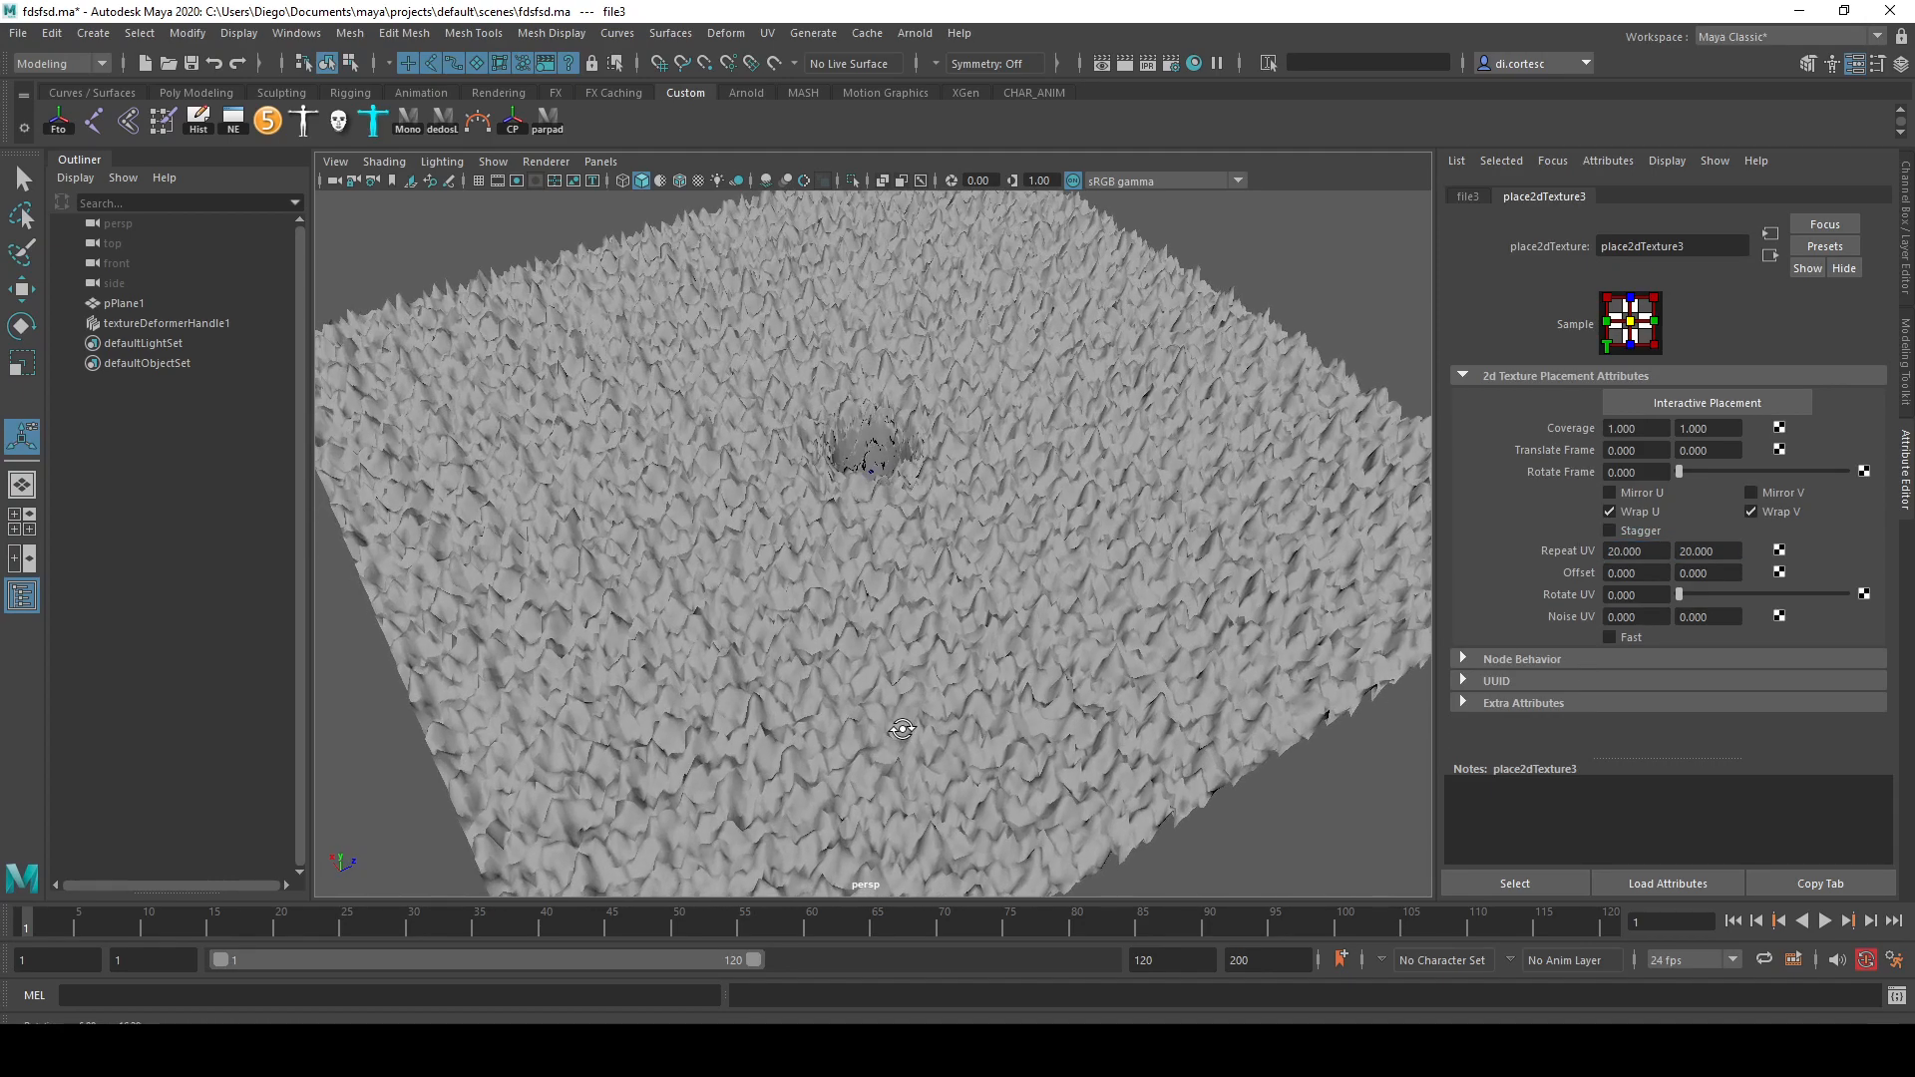
- Return to the Texture deformer's attributes and reduce its Strength to about 3.16
click(1477, 202)
click(1773, 256)
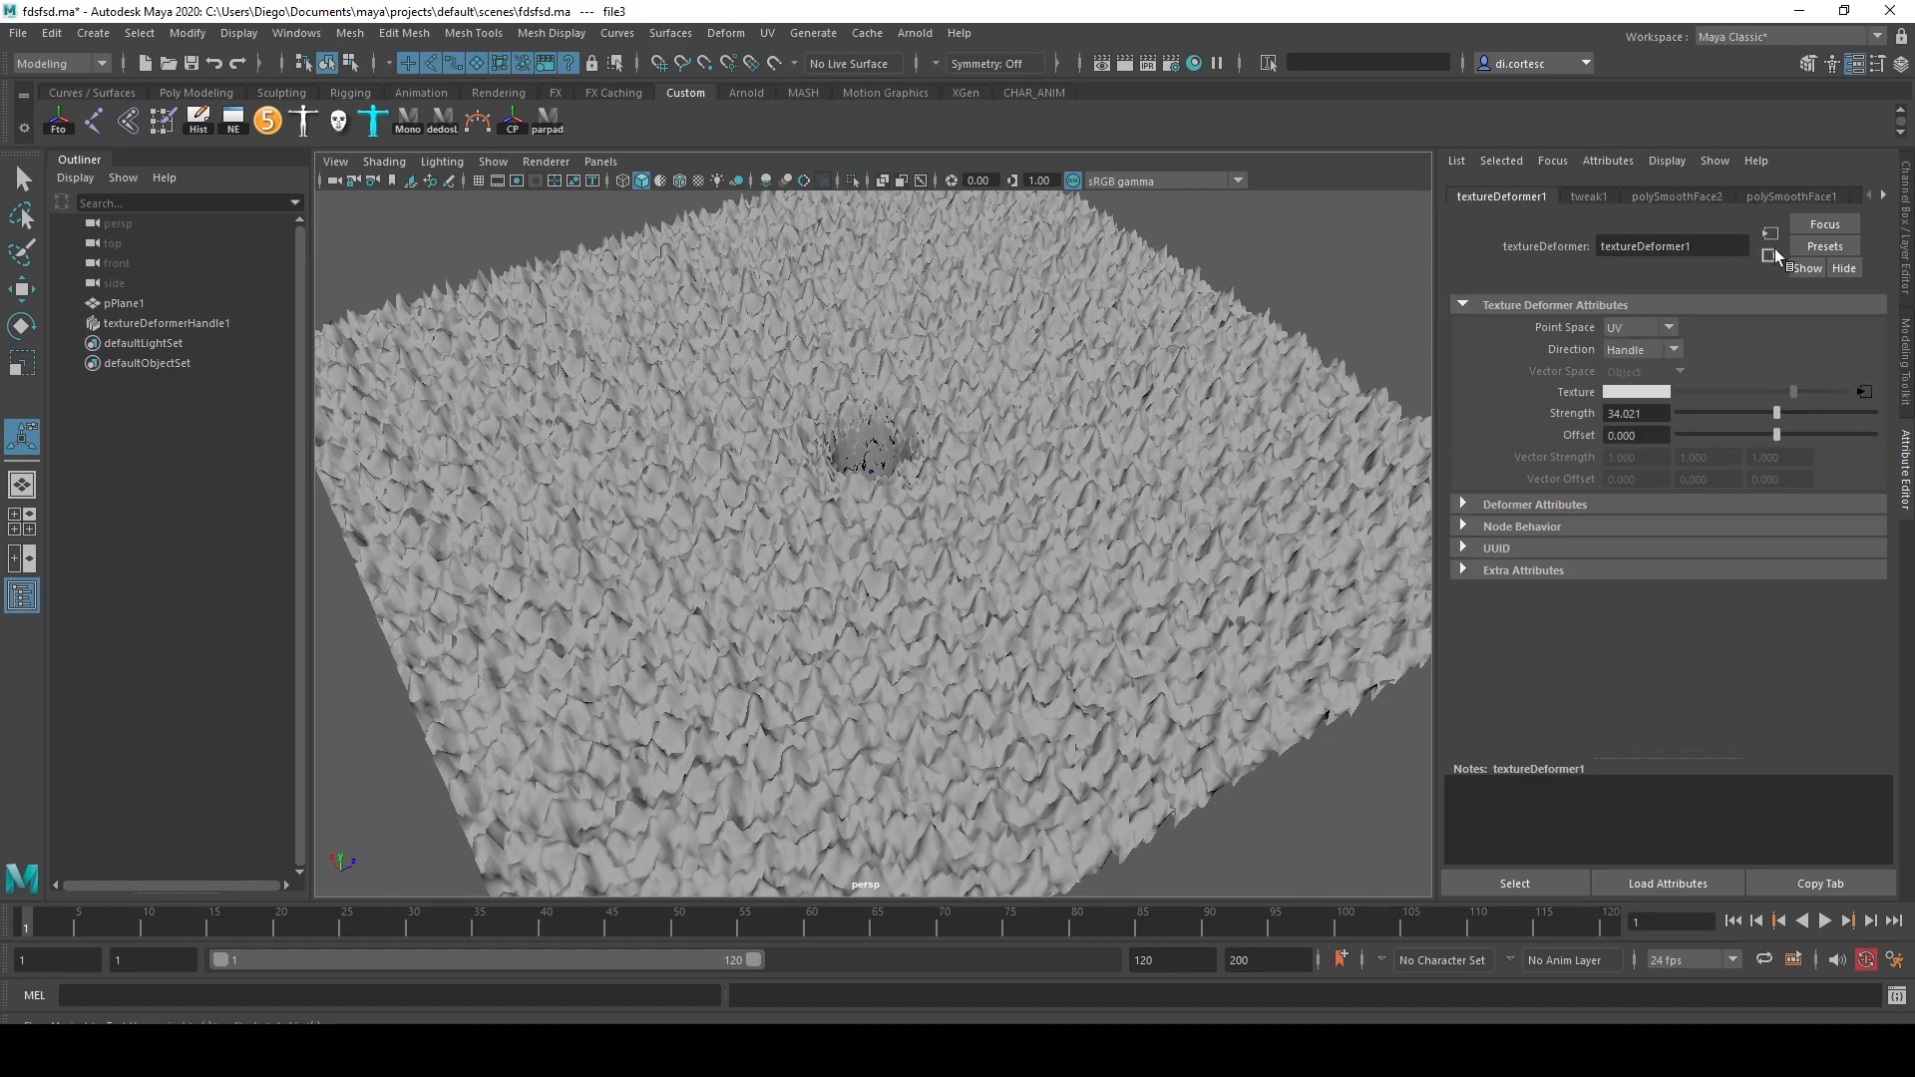
drag(1761, 410, 1686, 421)
alt+drag(860, 504, 924, 572)
alt+middle_drag(924, 572, 1053, 671)
alt+drag(1053, 671, 887, 631)
- Compare the deformer's Handle and Normal directions on the crater walls and settle on Normal
click(1643, 352)
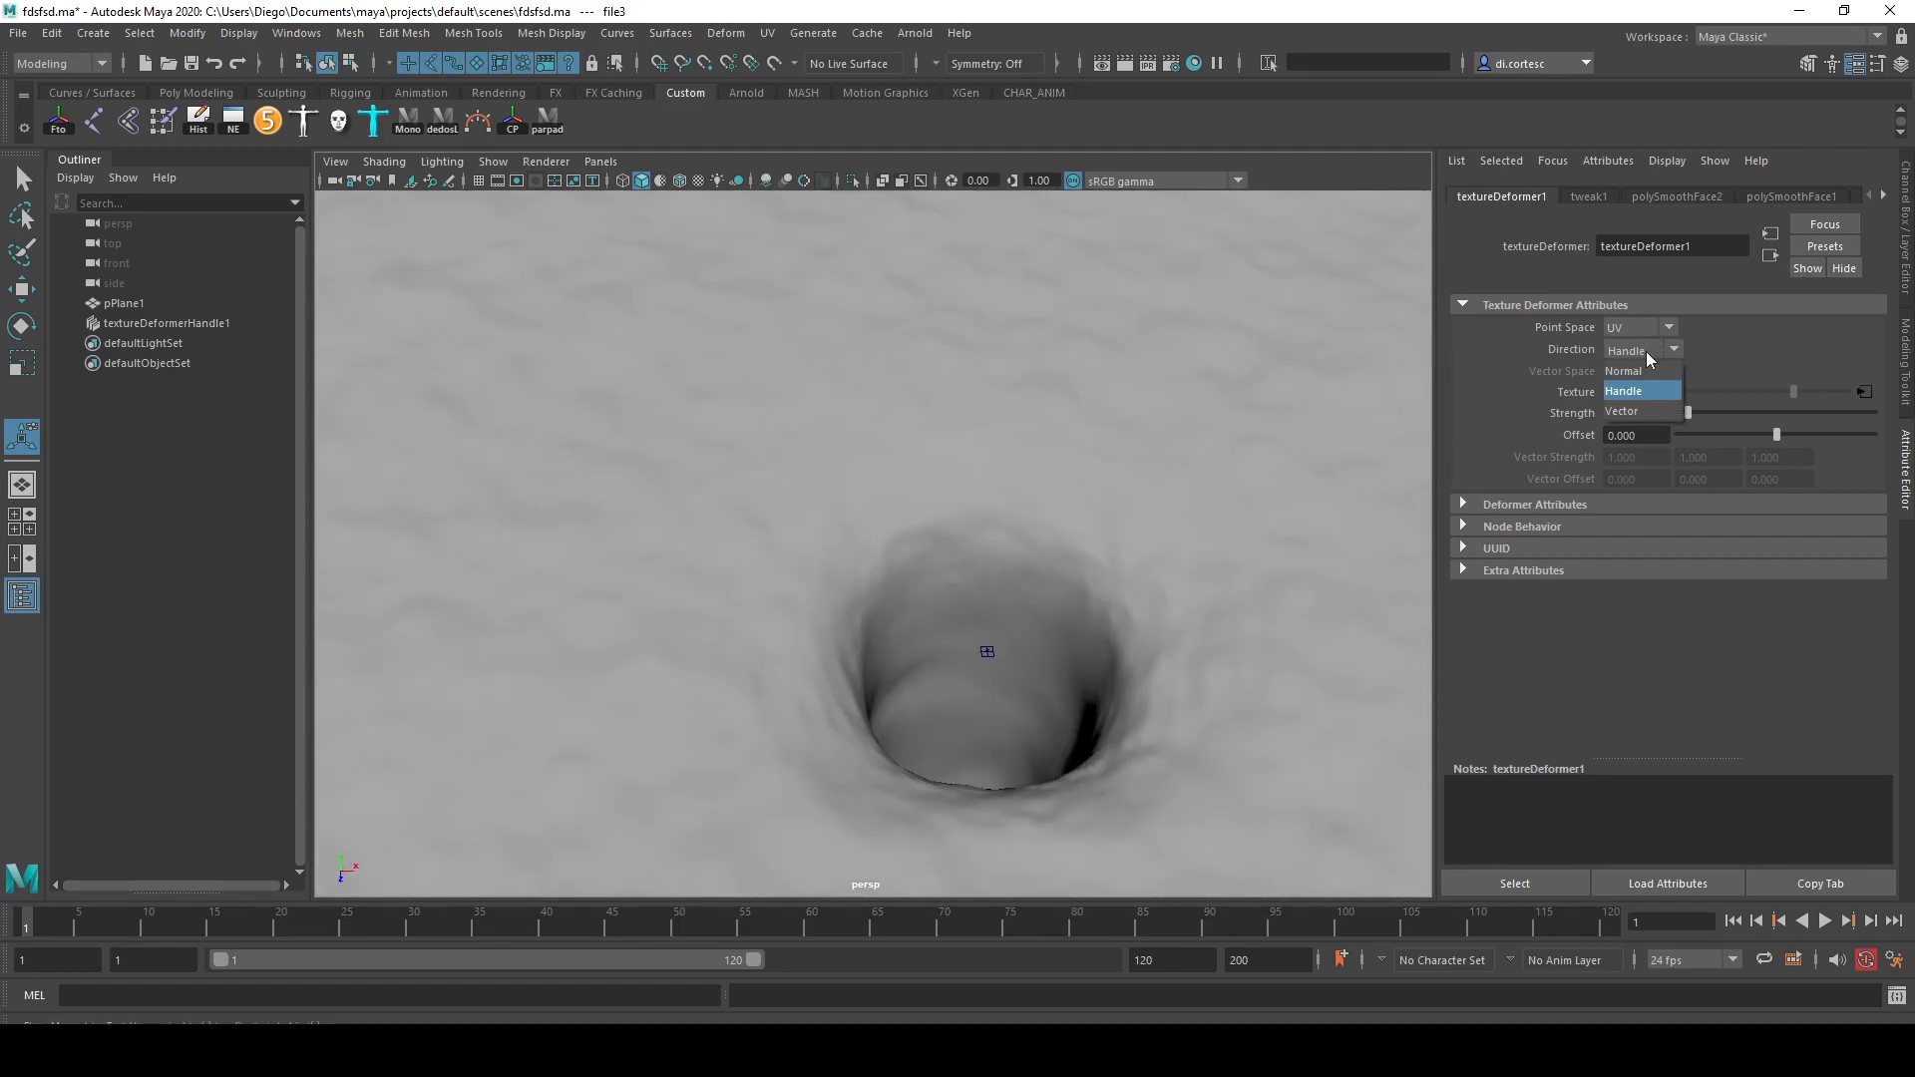
click(1642, 371)
alt+drag(975, 611, 1197, 548)
click(1643, 349)
click(1641, 371)
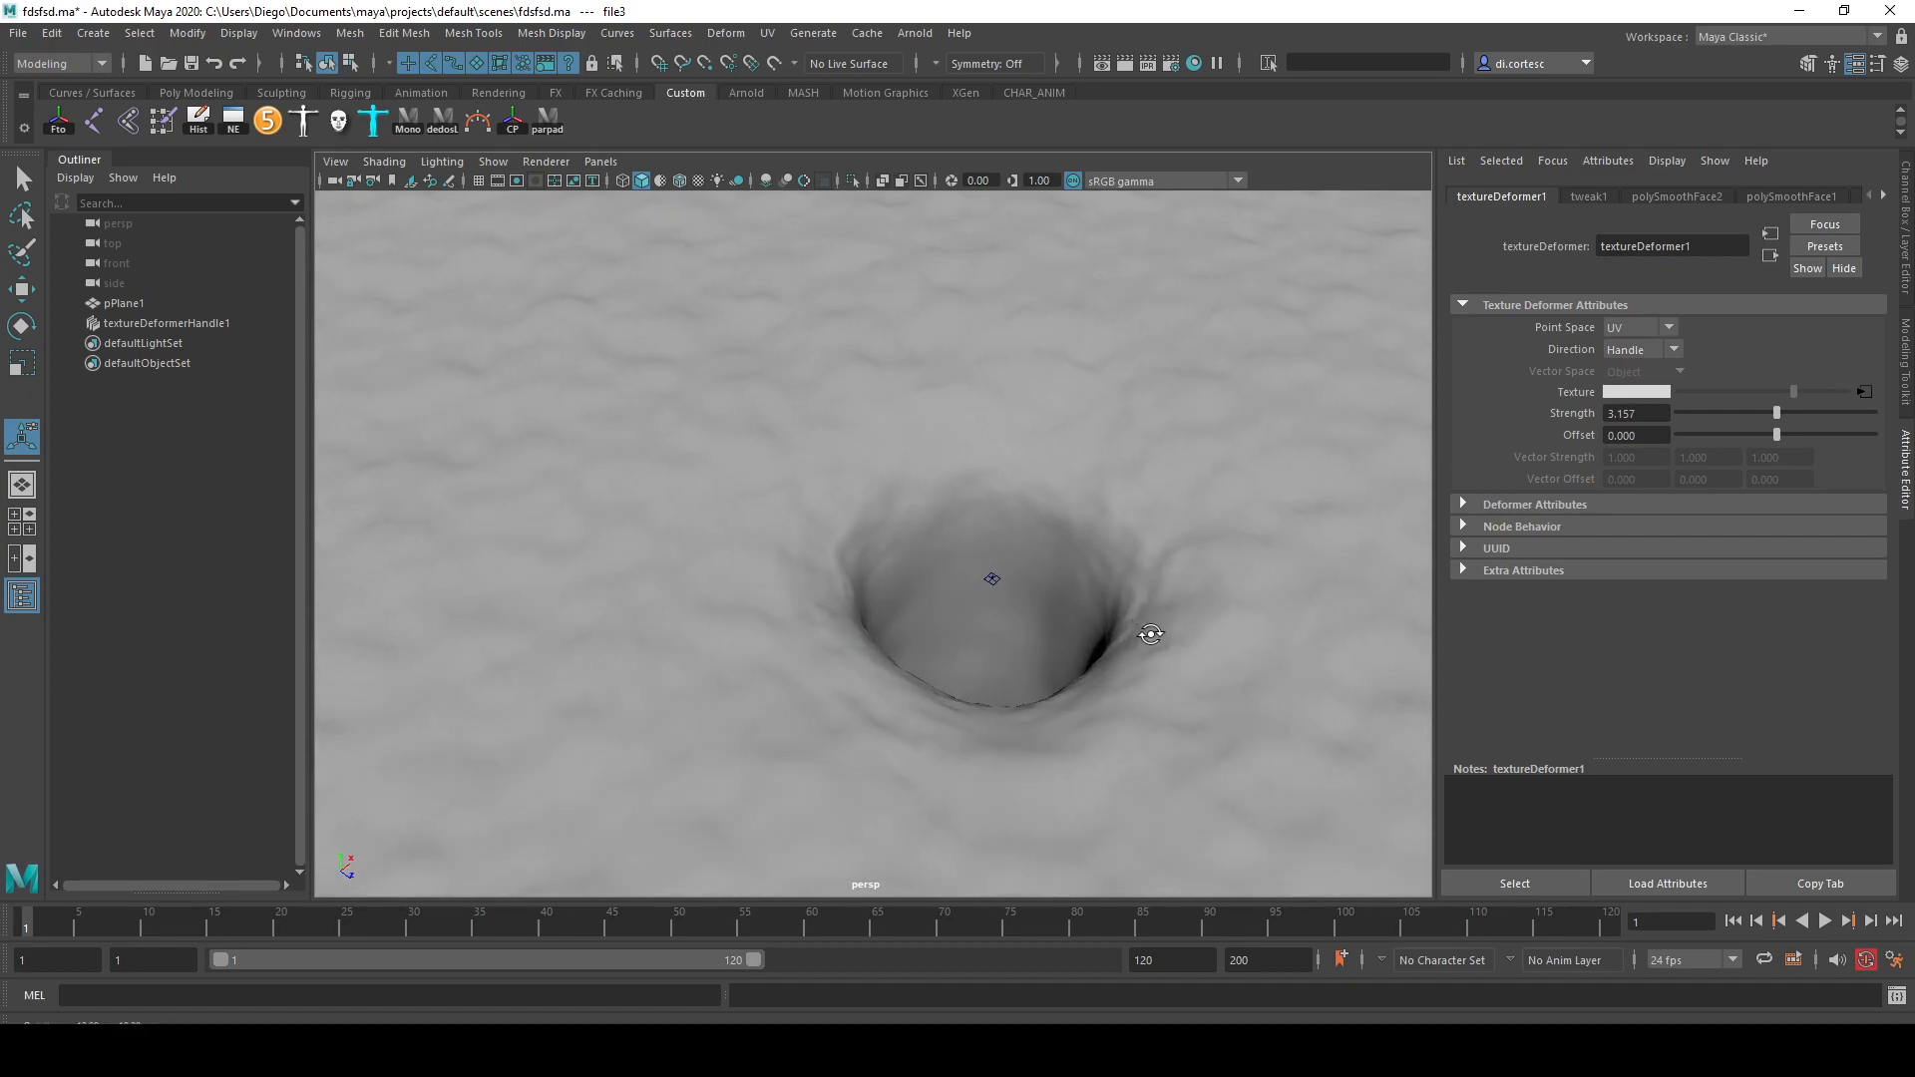
alt+drag(1184, 640, 1393, 662)
alt+drag(782, 526, 938, 528)
click(1642, 371)
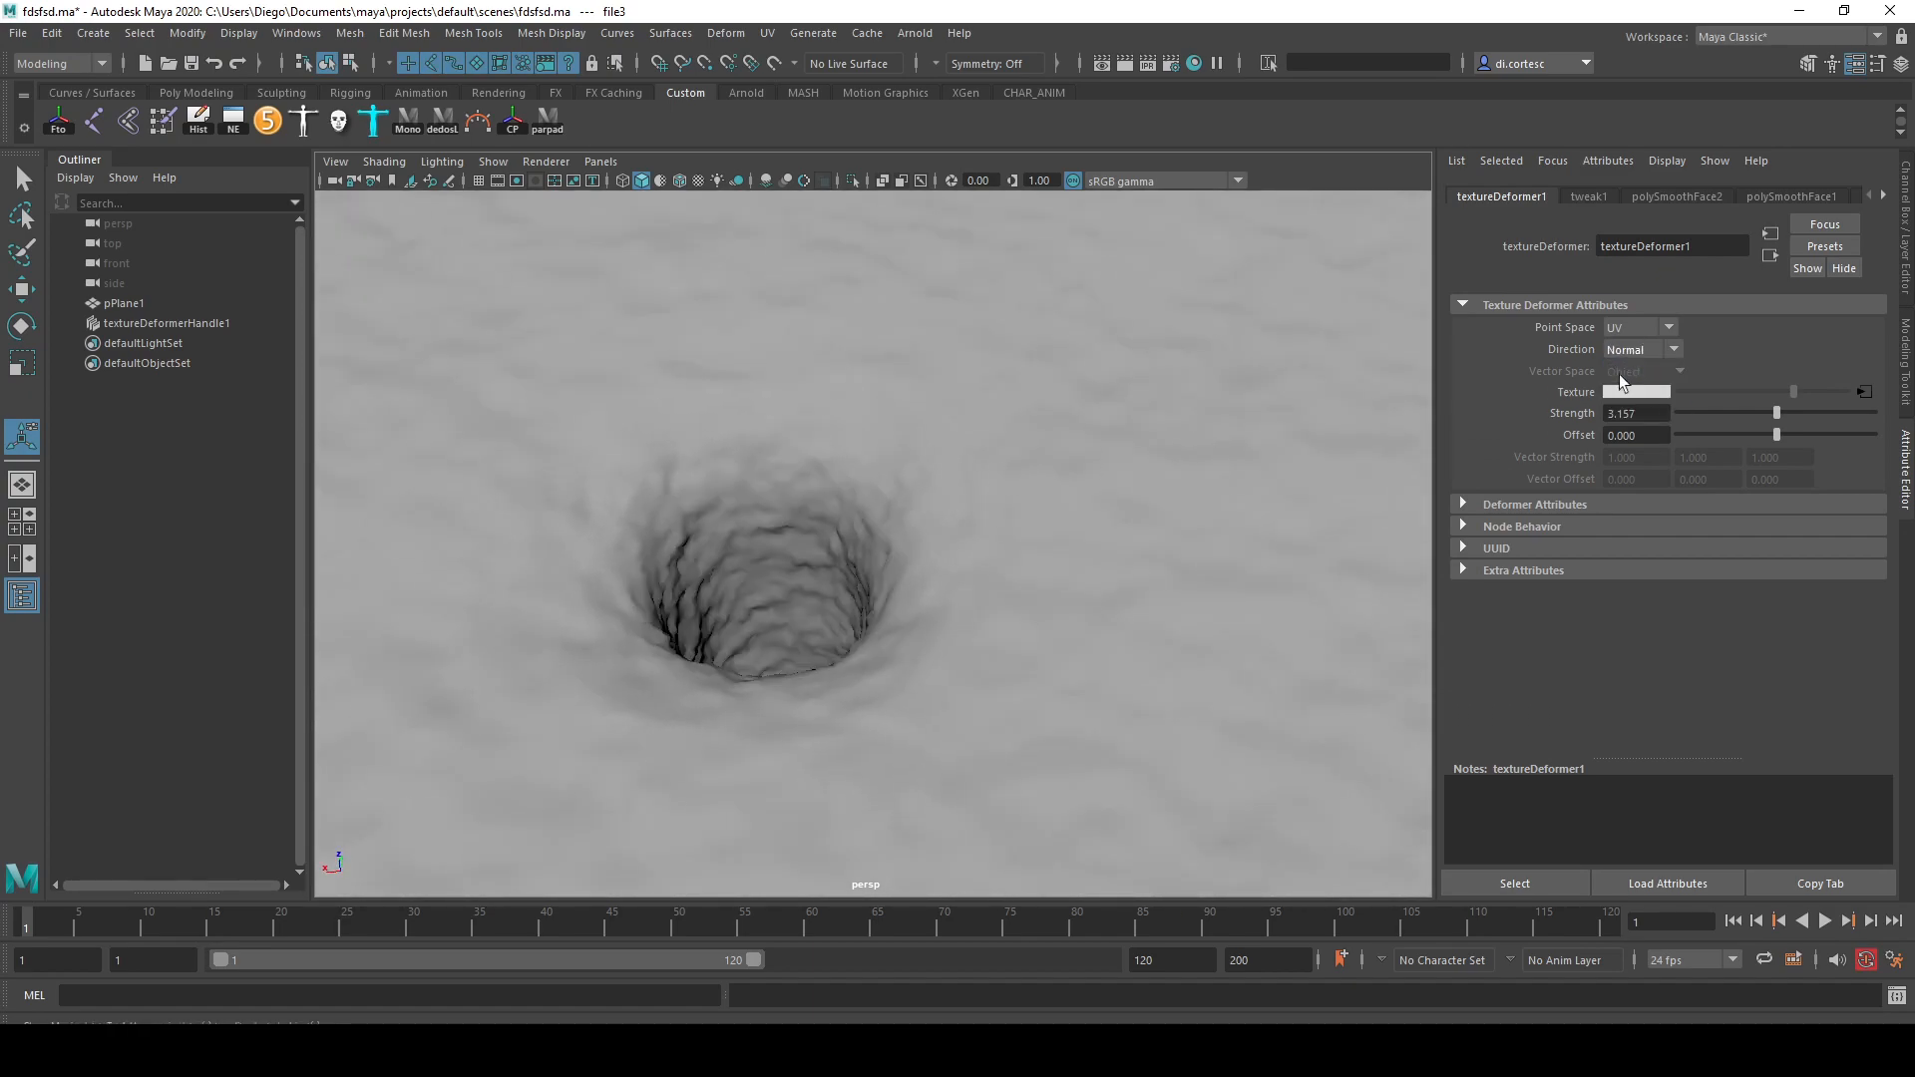
alt+drag(911, 632, 1119, 637)
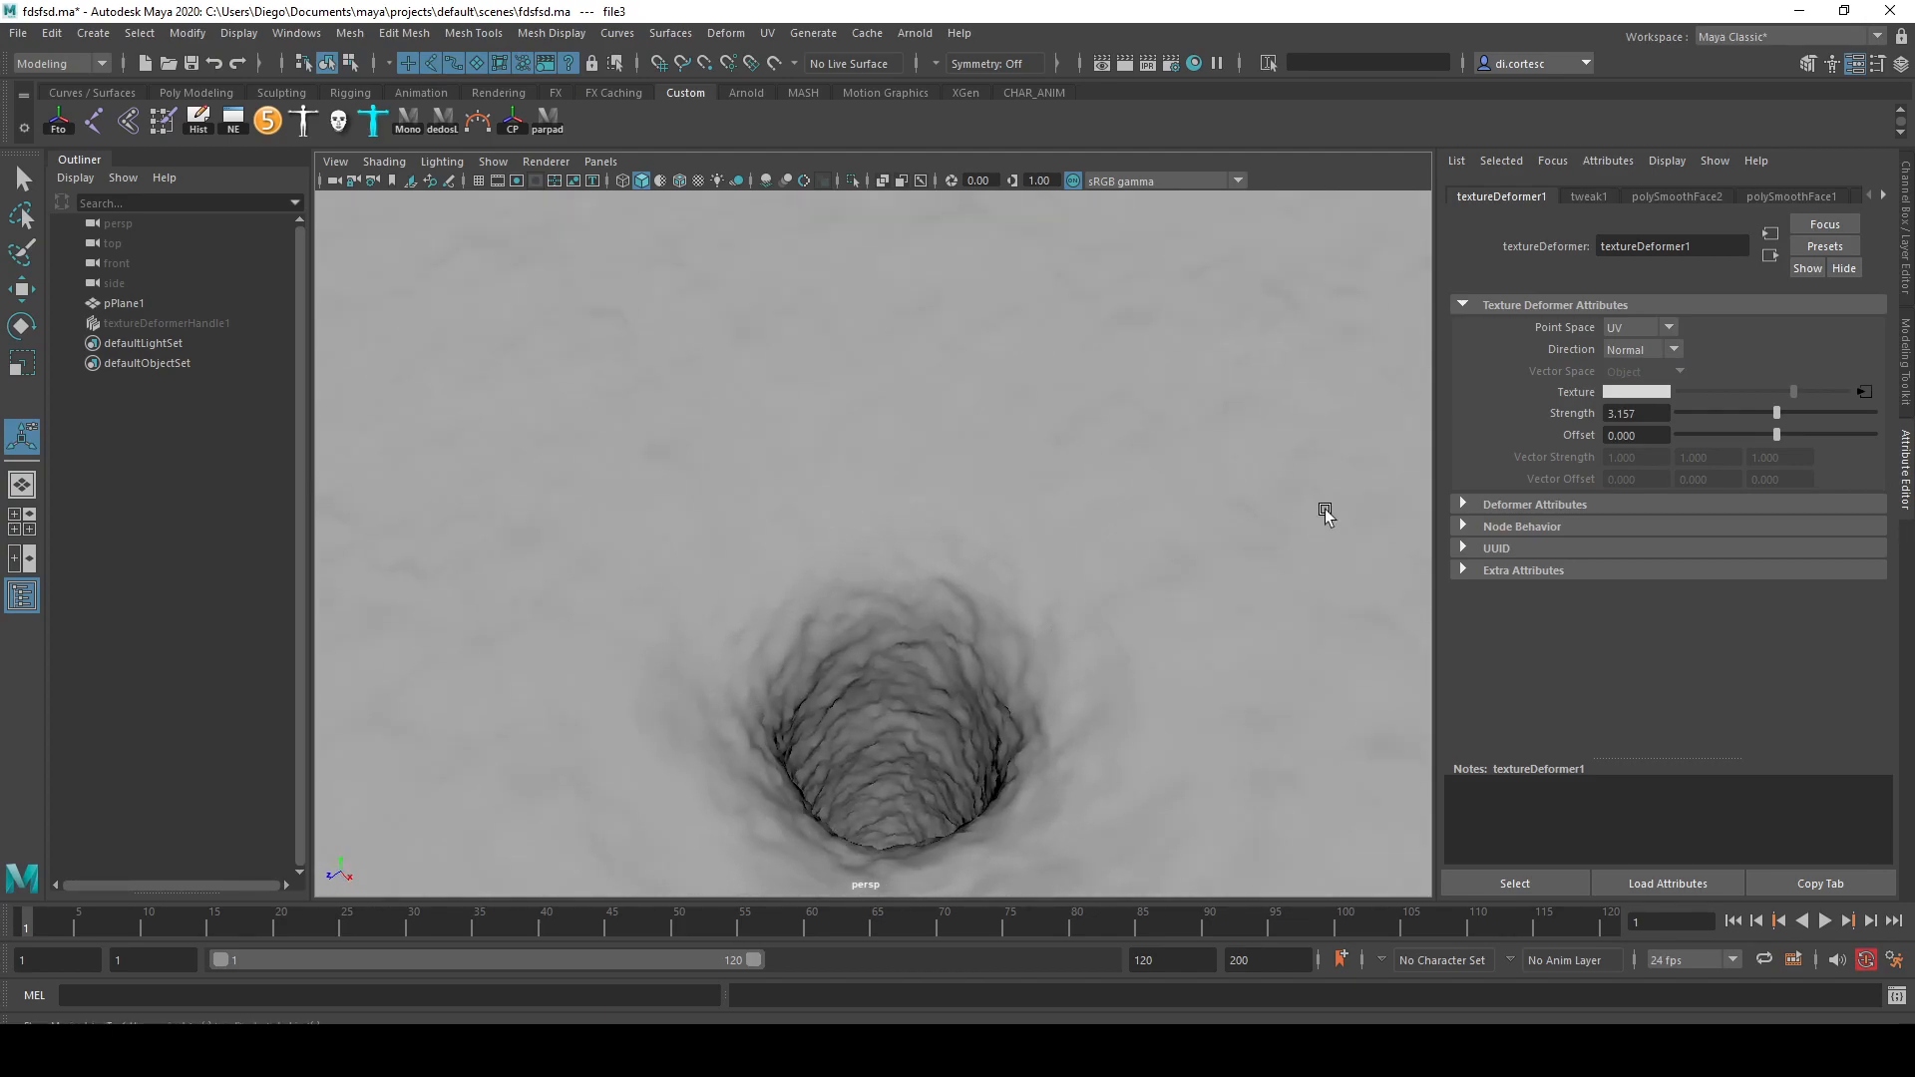
- Lower the Texture deformer's Strength slightly for subtler rock relief around the crater
mouse_move(1764, 410)
mouse_down()
mouse_move(1717, 412)
mouse_move(1733, 410)
mouse_up()
alt+drag(1386, 542, 846, 565)
scroll(847, 564, up, 4)
alt+middle_drag(847, 565, 871, 479)
alt+drag(870, 478, 672, 492)
- Select the plane, delete its construction history to bake in the texture deformation, and clear the selection
click(897, 362)
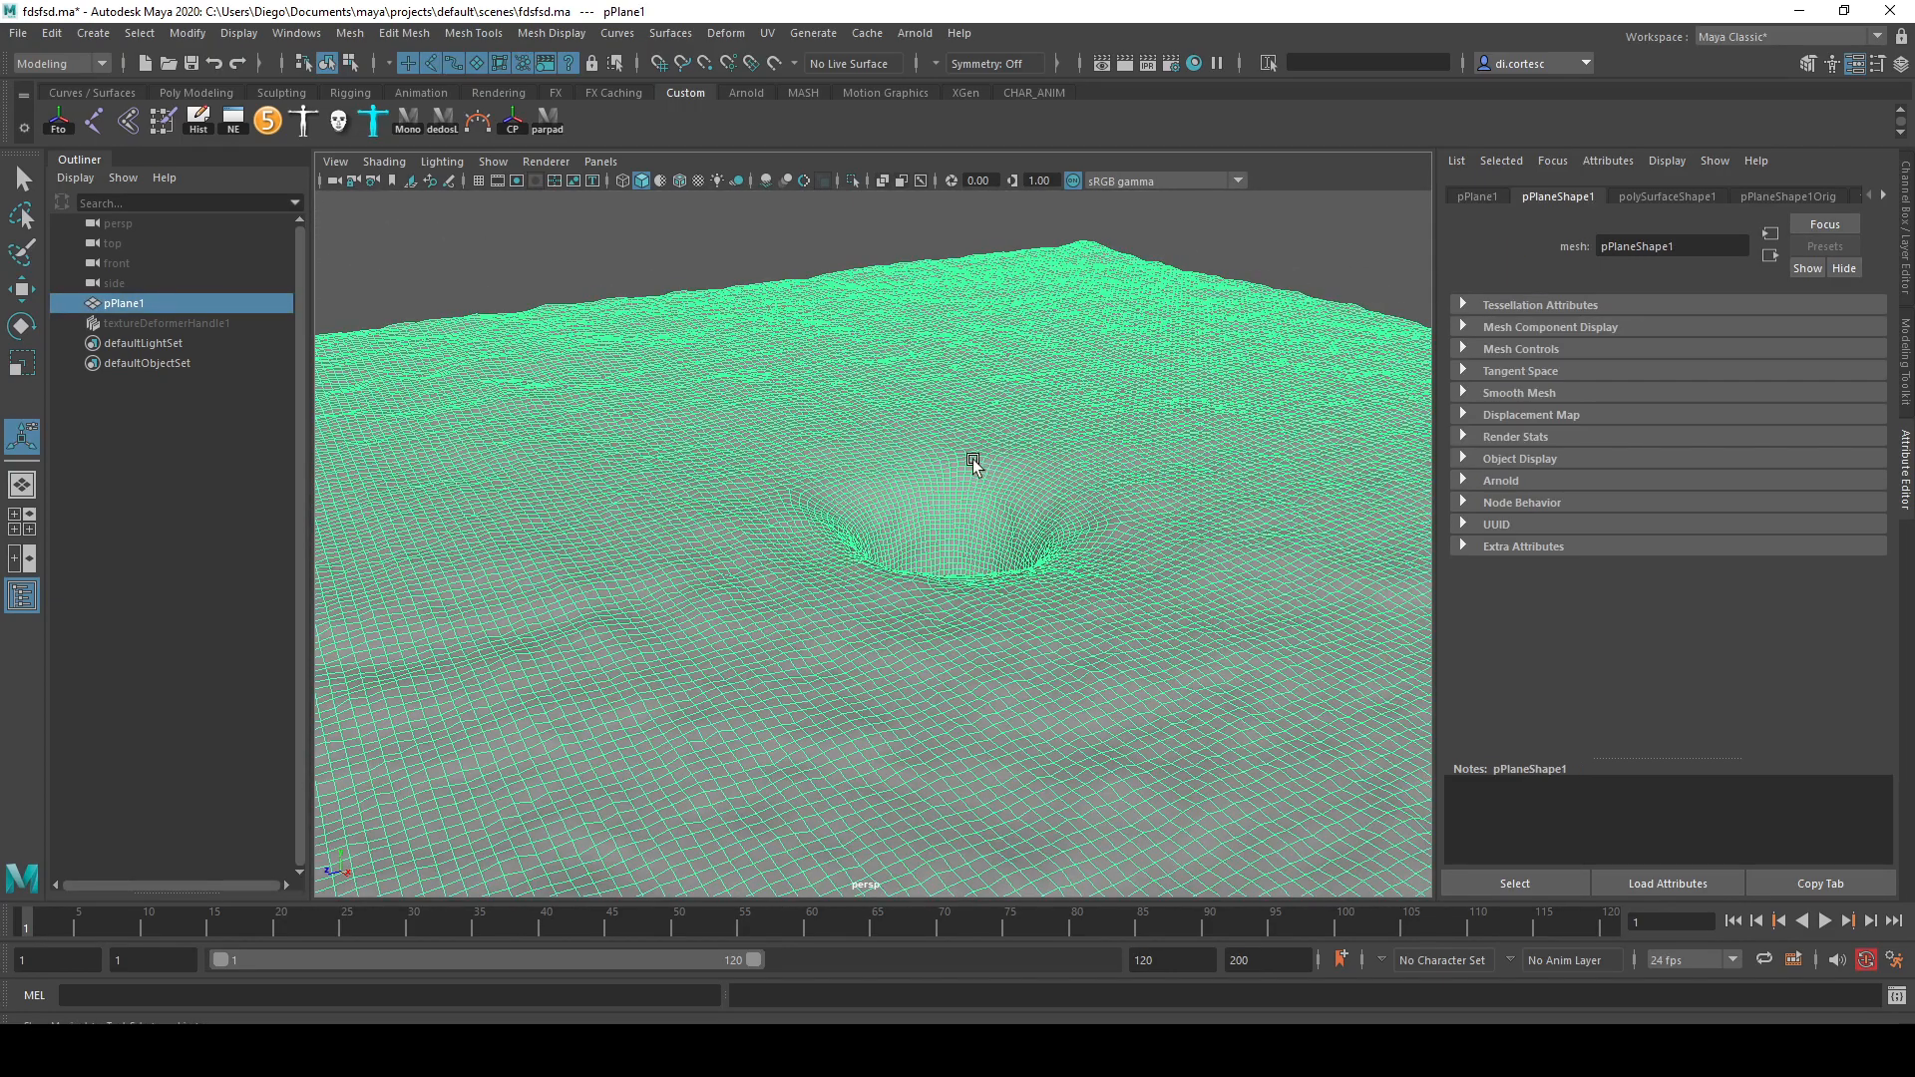
alt+right_drag(984, 467, 530, 252)
click(198, 118)
click(803, 343)
- Examine the baked surface relief and the crater from several distances and angles
alt+drag(834, 376, 727, 526)
alt+right_drag(727, 526, 1396, 705)
click(880, 586)
alt+right_drag(881, 586, 834, 282)
click(834, 283)
click(868, 528)
click(941, 321)
alt+drag(703, 487, 663, 487)
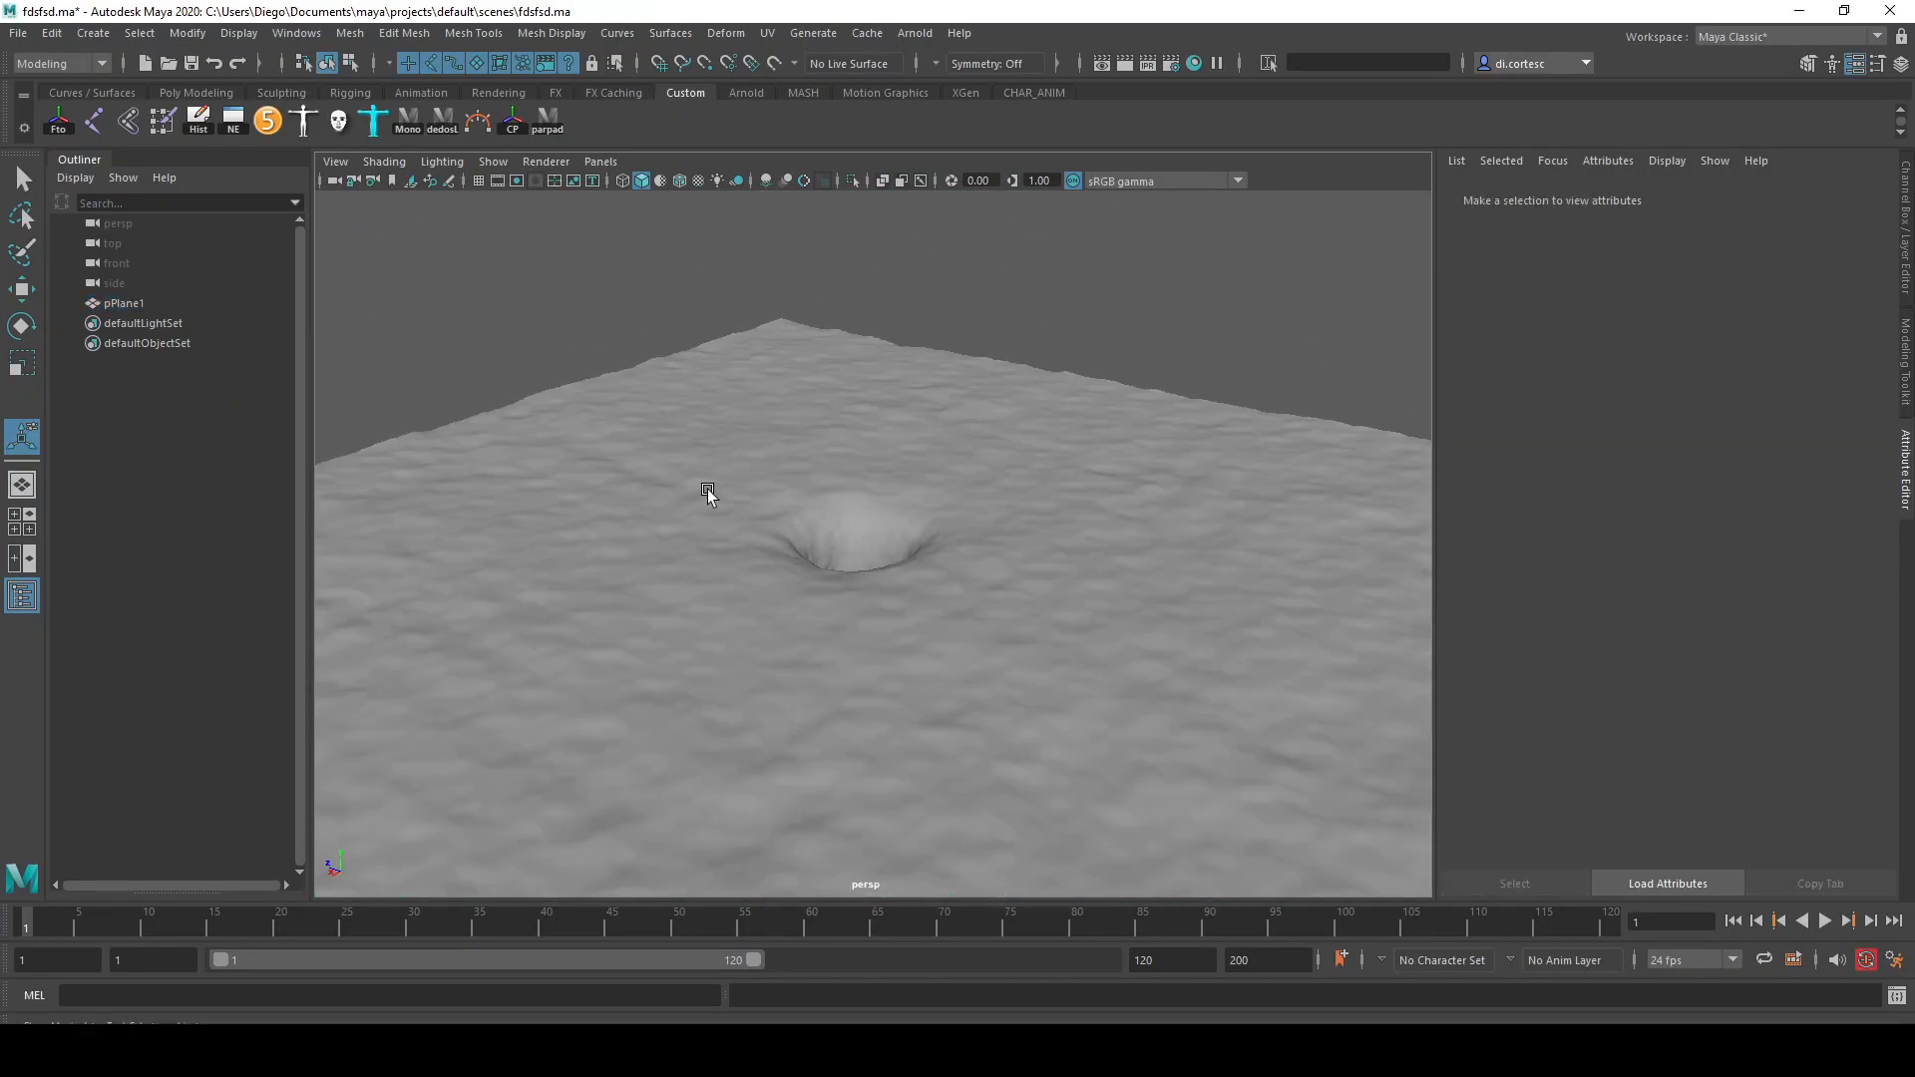
click(955, 446)
alt+drag(931, 472, 975, 329)
click(974, 355)
- Select the plane and activate the Sculpt tool on it
click(992, 547)
alt+drag(991, 547, 705, 465)
alt+right_drag(705, 466, 1038, 573)
alt+middle_drag(788, 483, 847, 543)
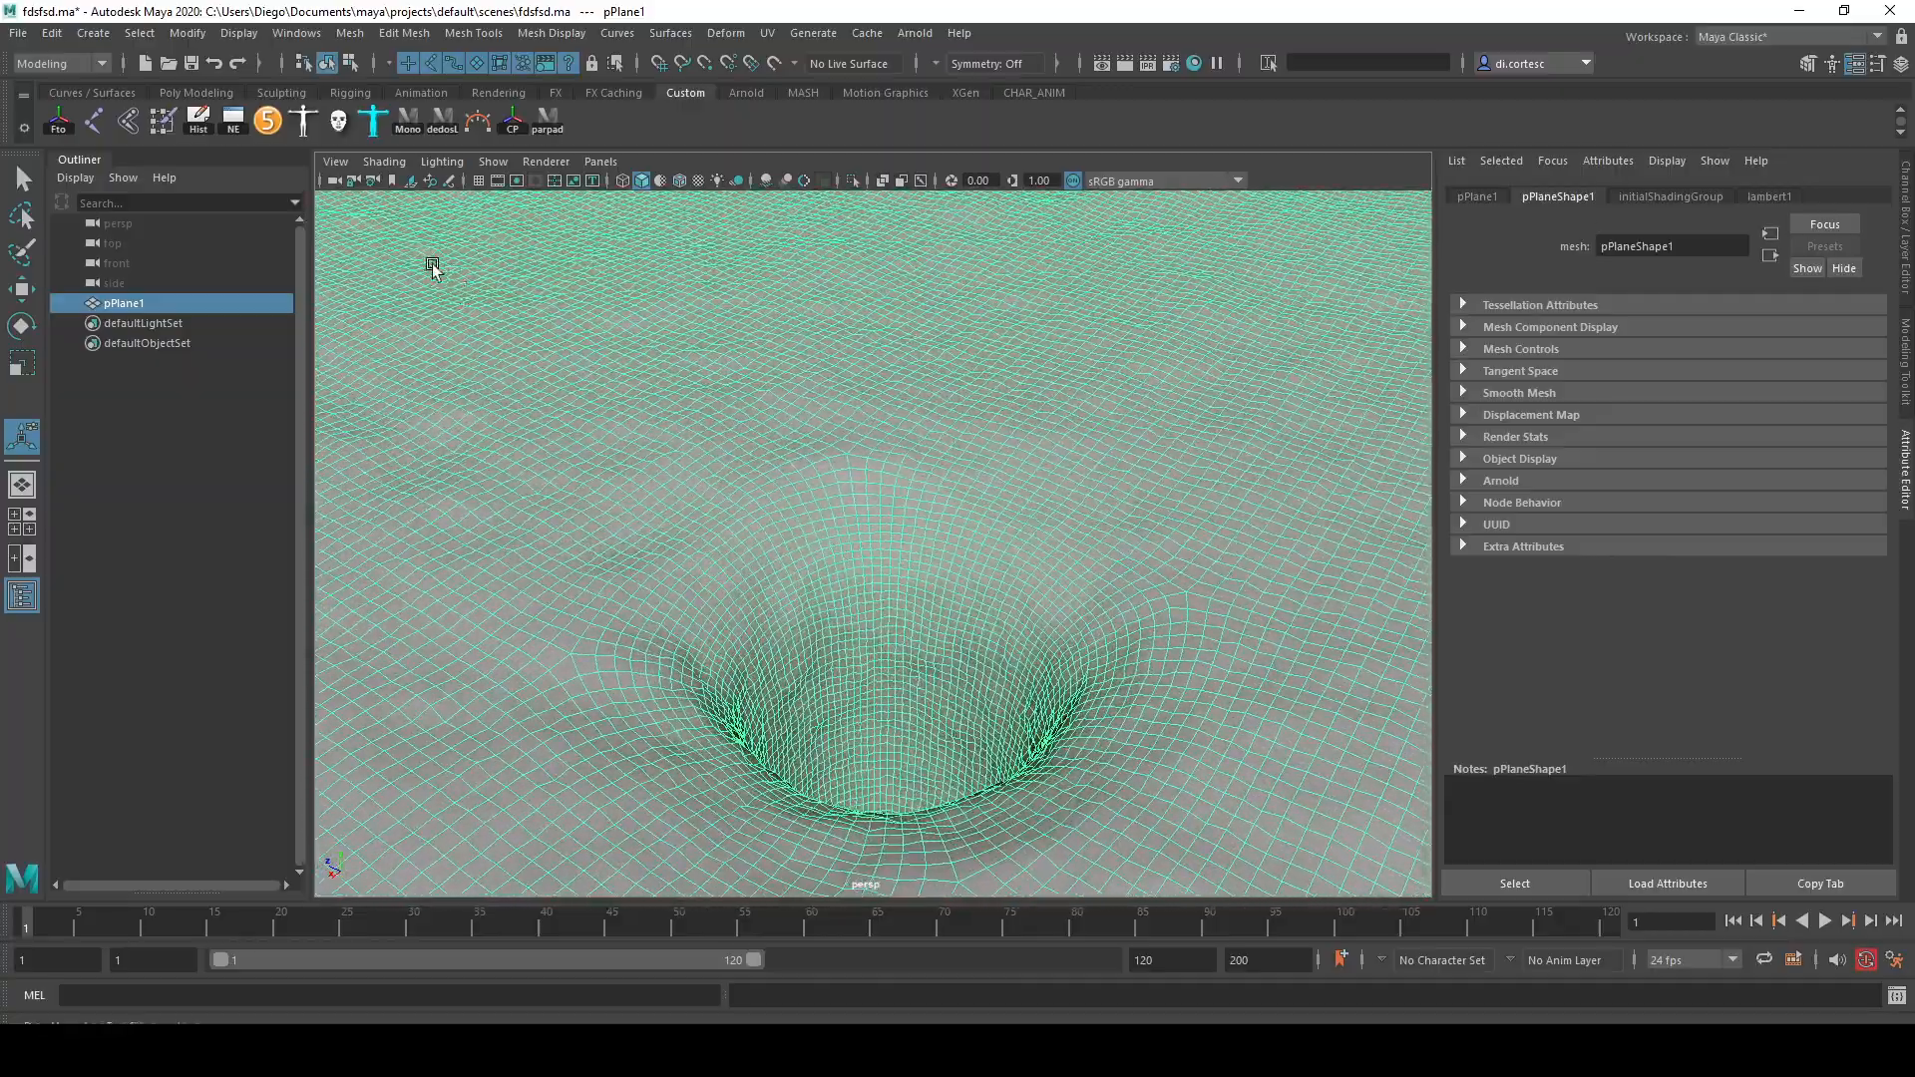
click(279, 93)
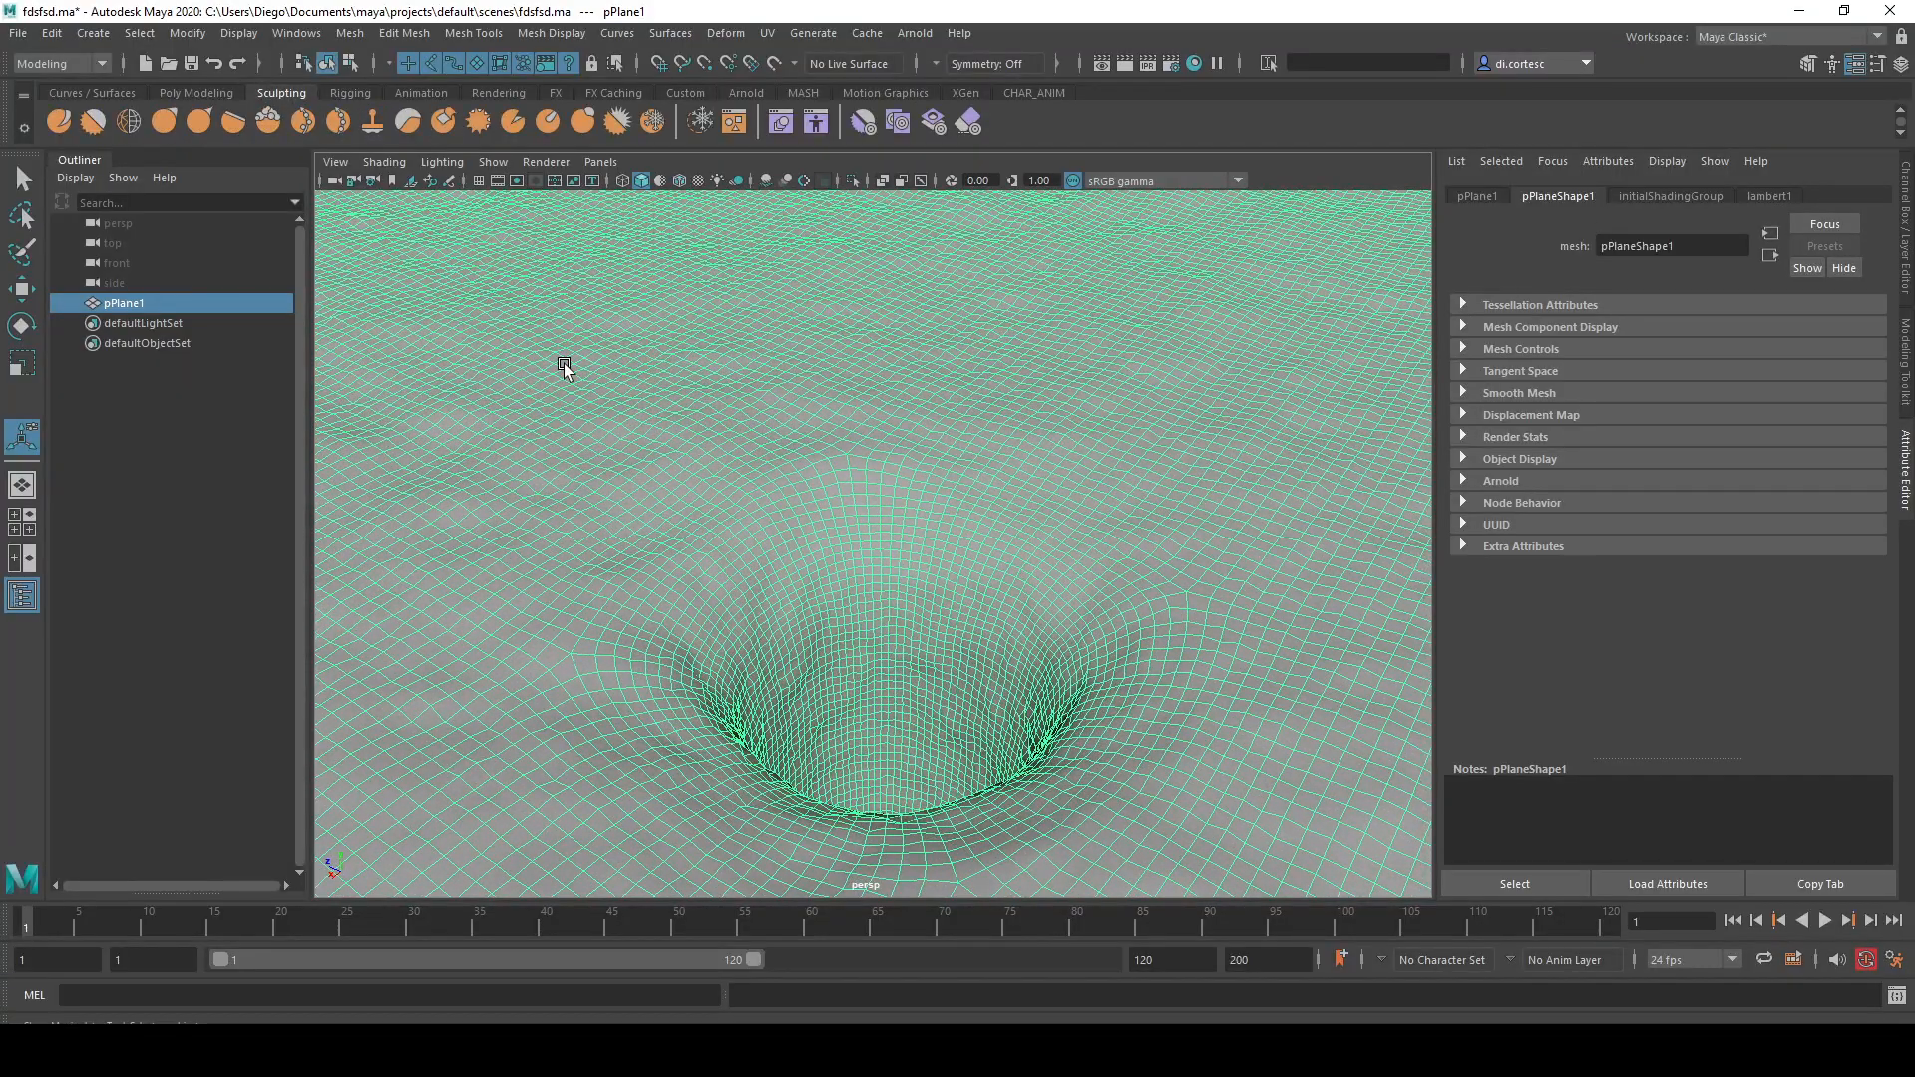
click(58, 120)
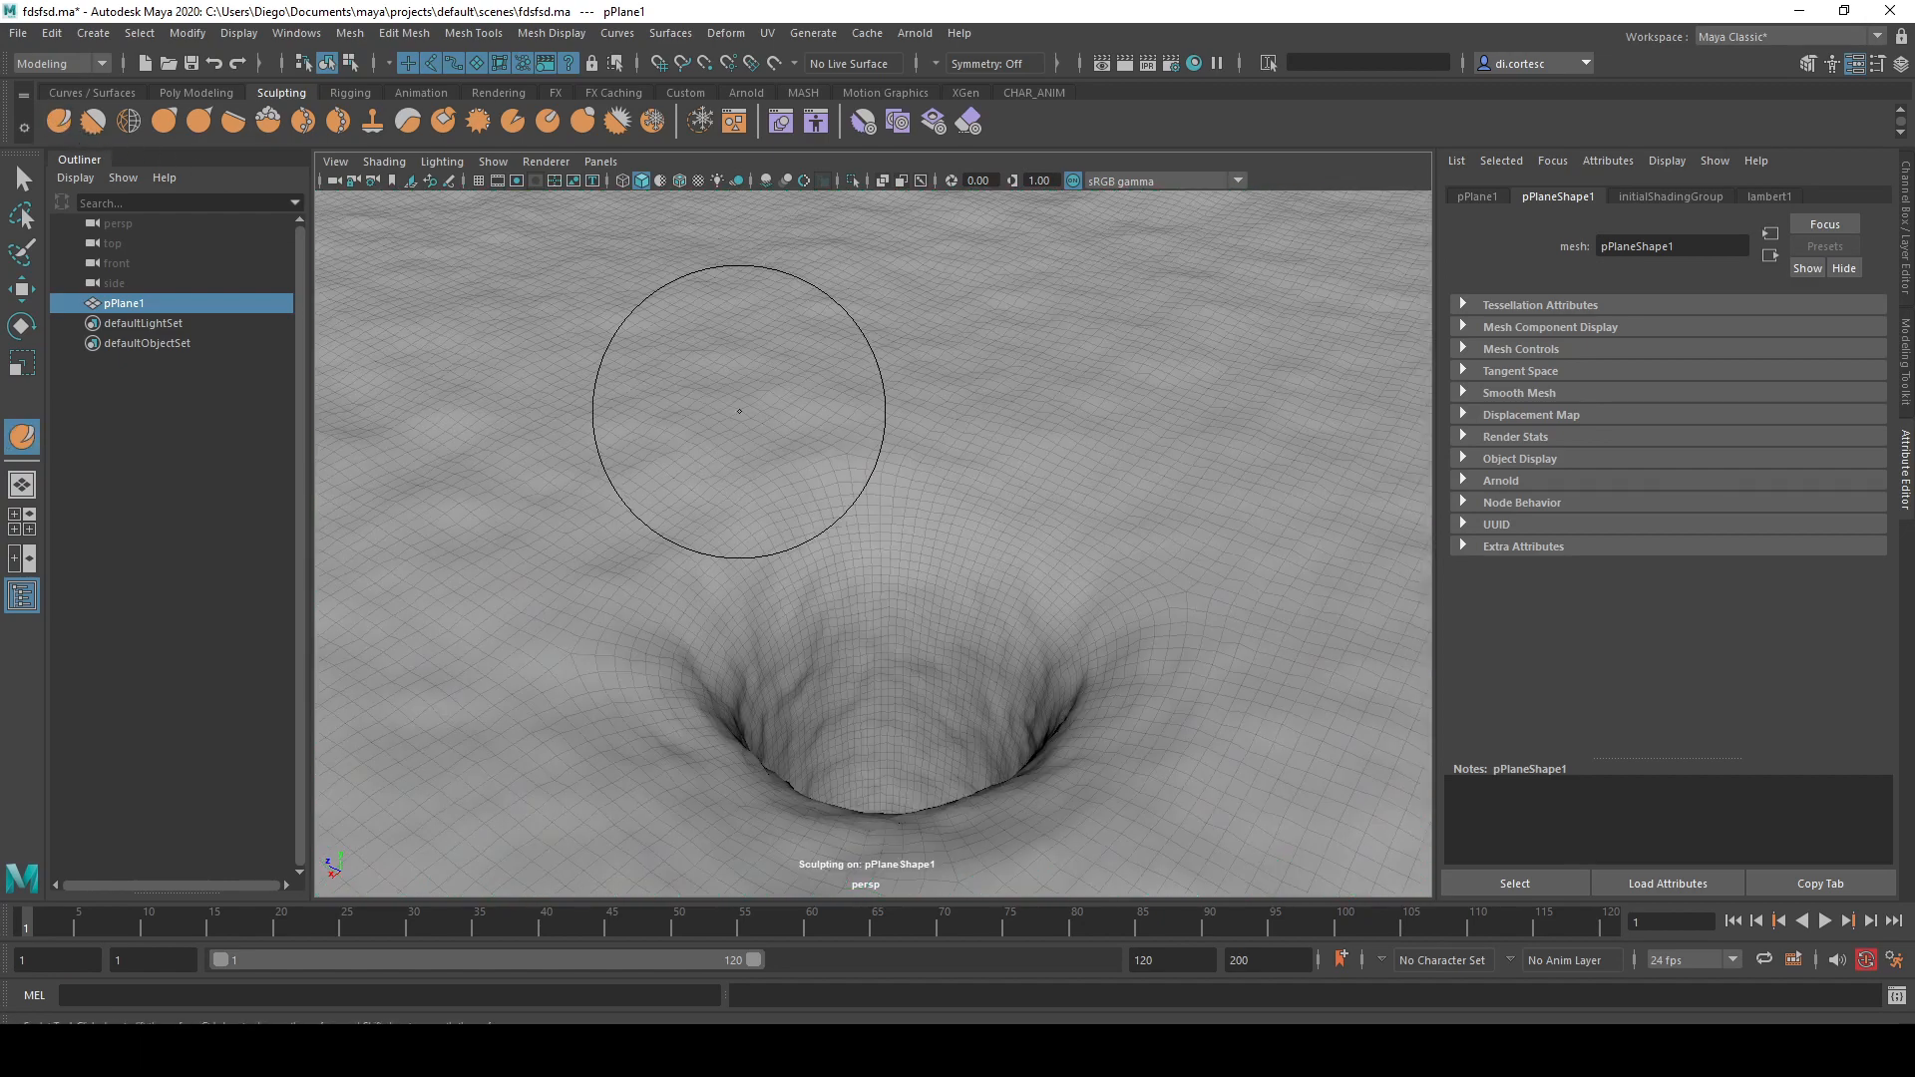
- Try Sculpt tool strokes on the surface beside the crater and undo them
alt+drag(685, 385, 684, 376)
alt+middle_drag(684, 376, 1055, 469)
alt+drag(824, 486, 829, 500)
alt+middle_drag(828, 500, 981, 496)
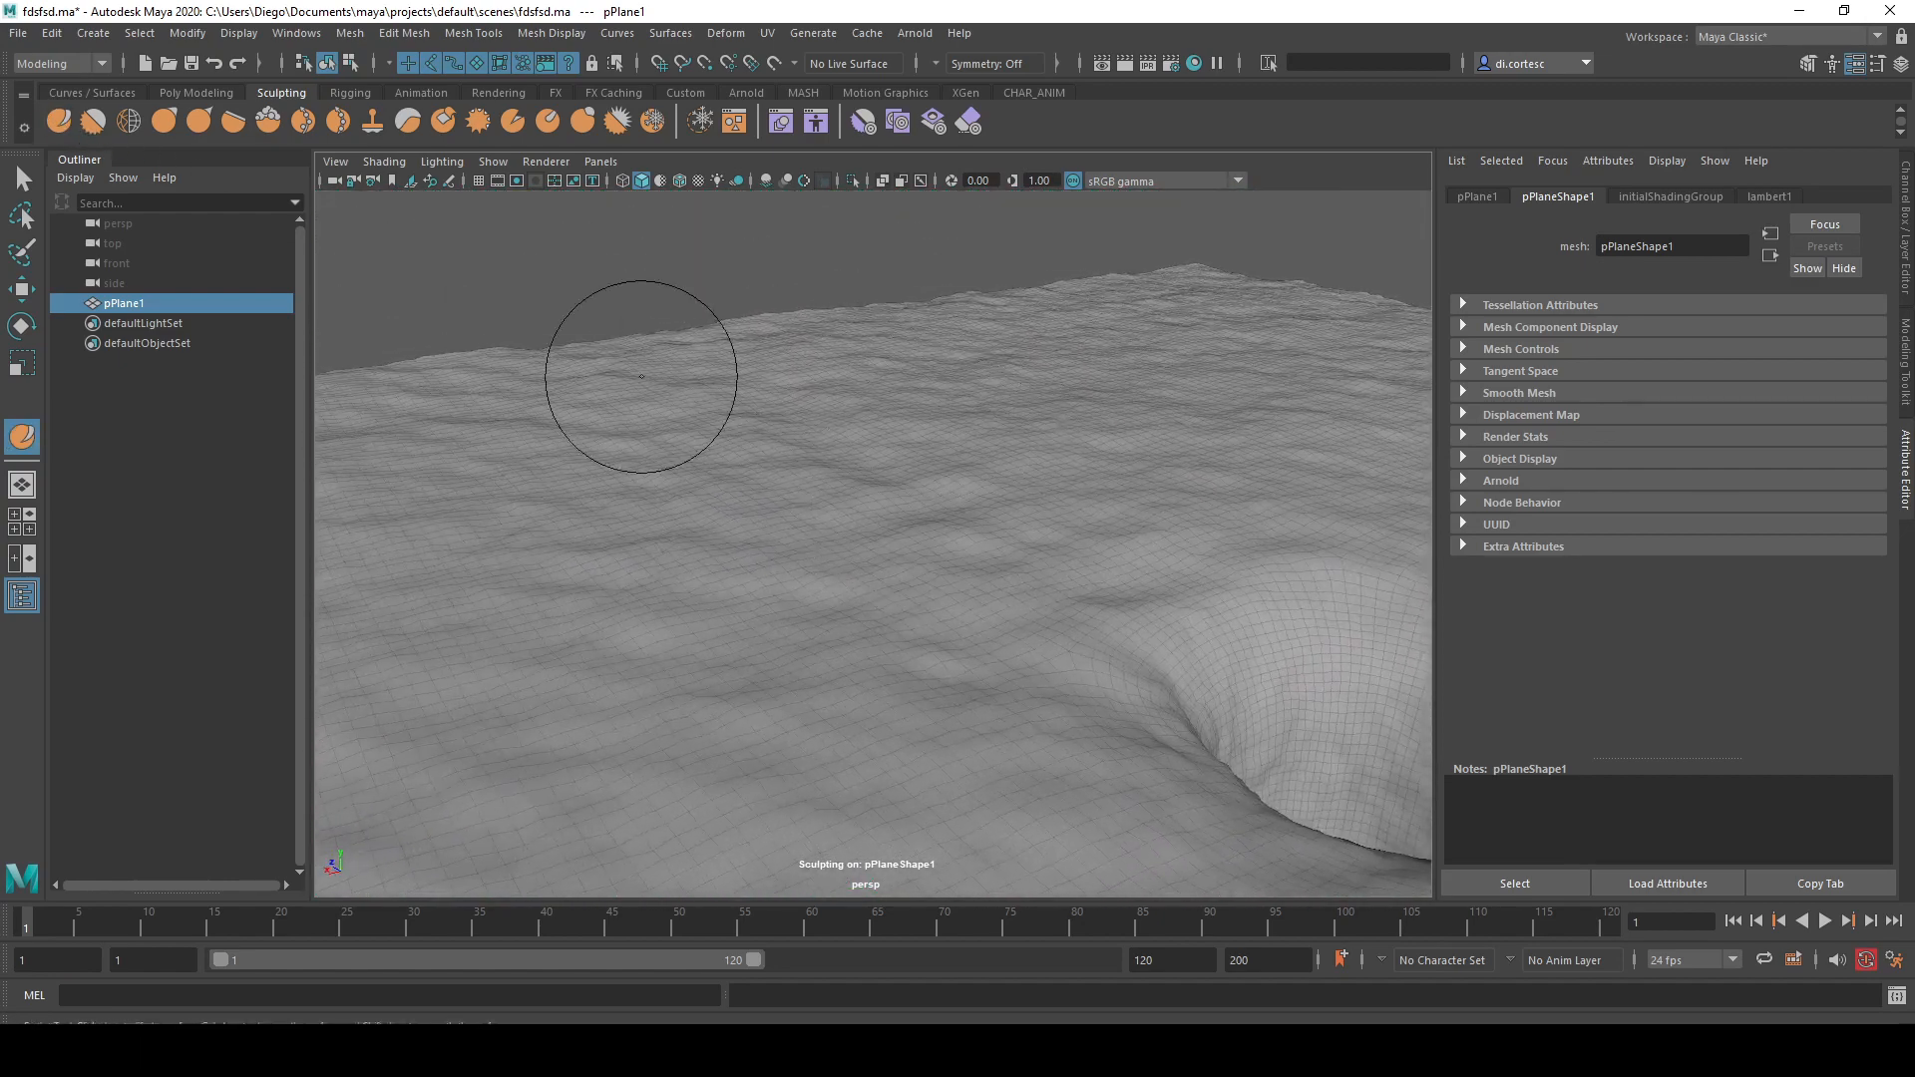
drag(671, 432, 660, 437)
drag(738, 389, 906, 370)
key(ctrl+z)
key(ctrl+z)
- Try raising several mounds across the far part of the plane with the Sculpt tool and undo them
drag(1047, 339, 1097, 331)
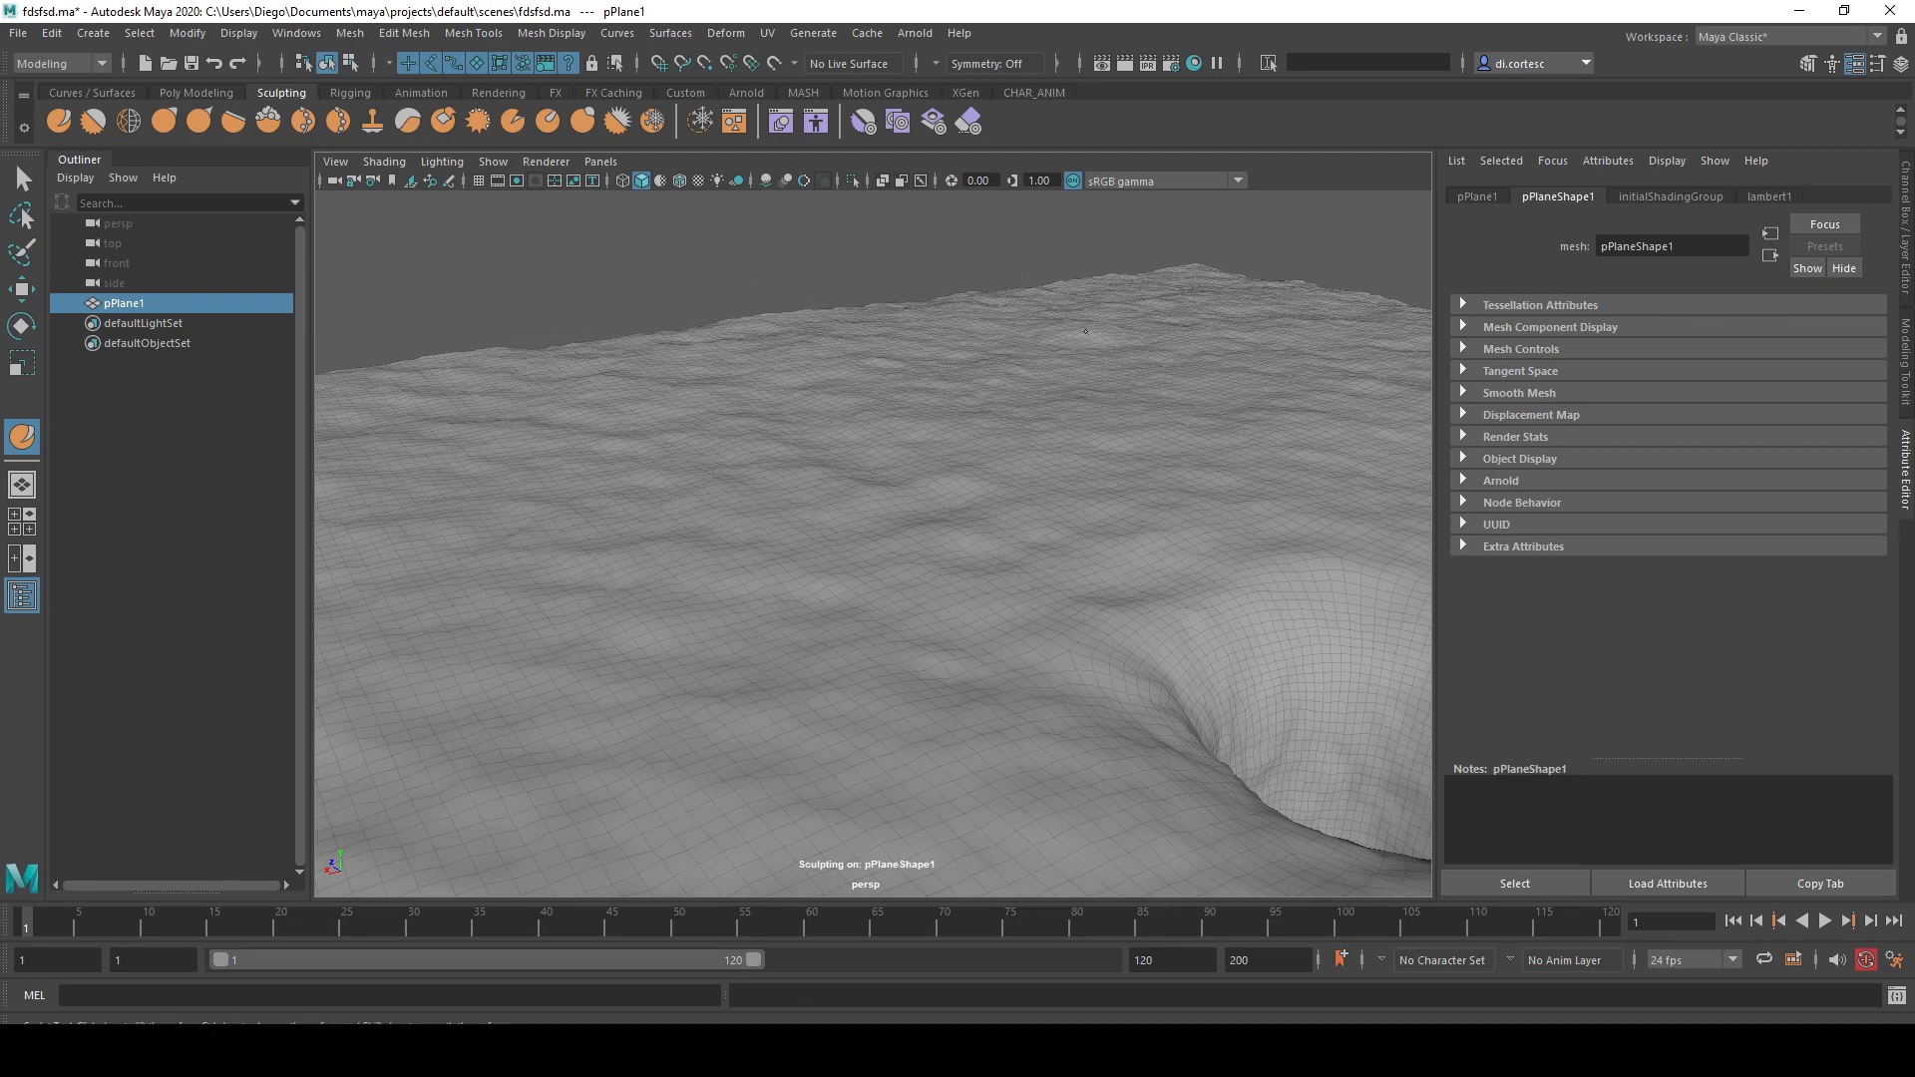
mouse_move(966, 333)
mouse_down()
mouse_move(996, 349)
mouse_move(649, 384)
mouse_up()
mouse_move(1163, 393)
mouse_down()
mouse_move(1296, 384)
mouse_move(1313, 470)
mouse_move(915, 428)
mouse_up()
key(ctrl+z)
key(ctrl+z)
key(ctrl+z)
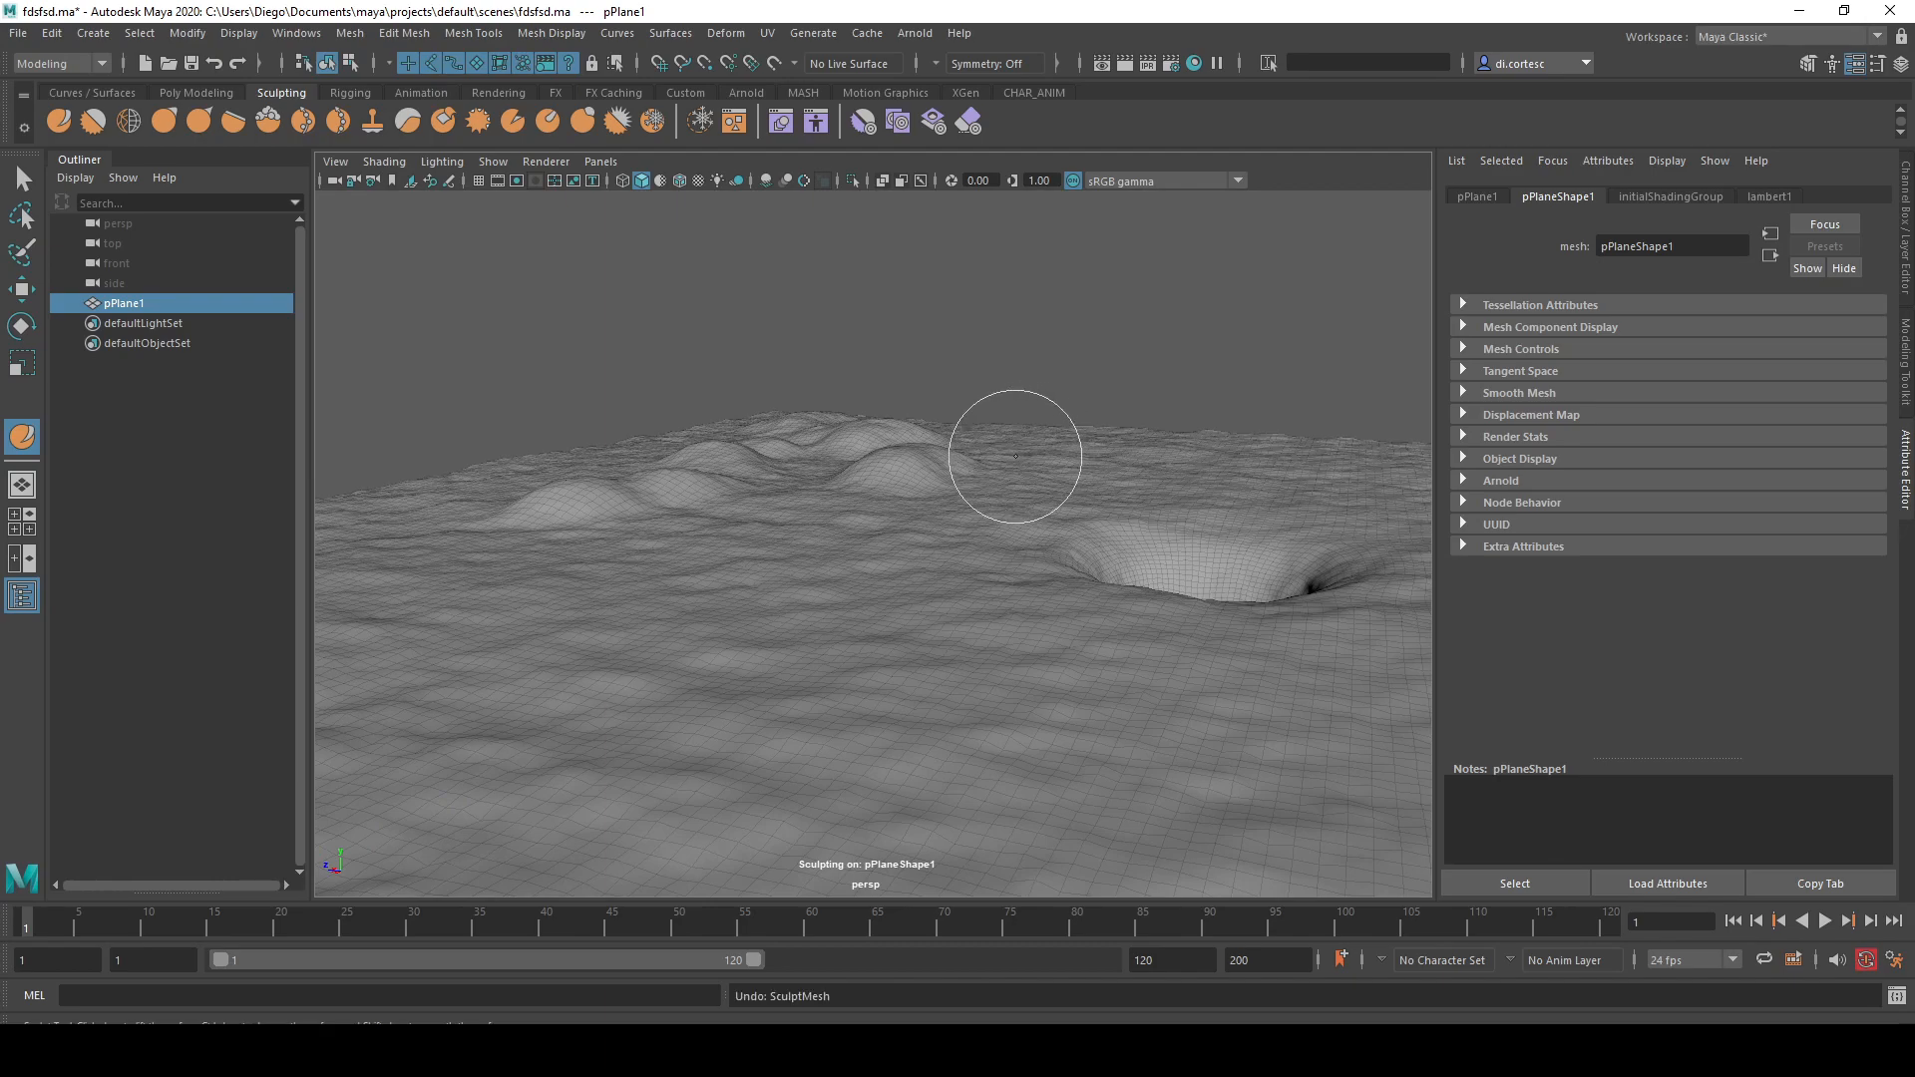
key(ctrl+z)
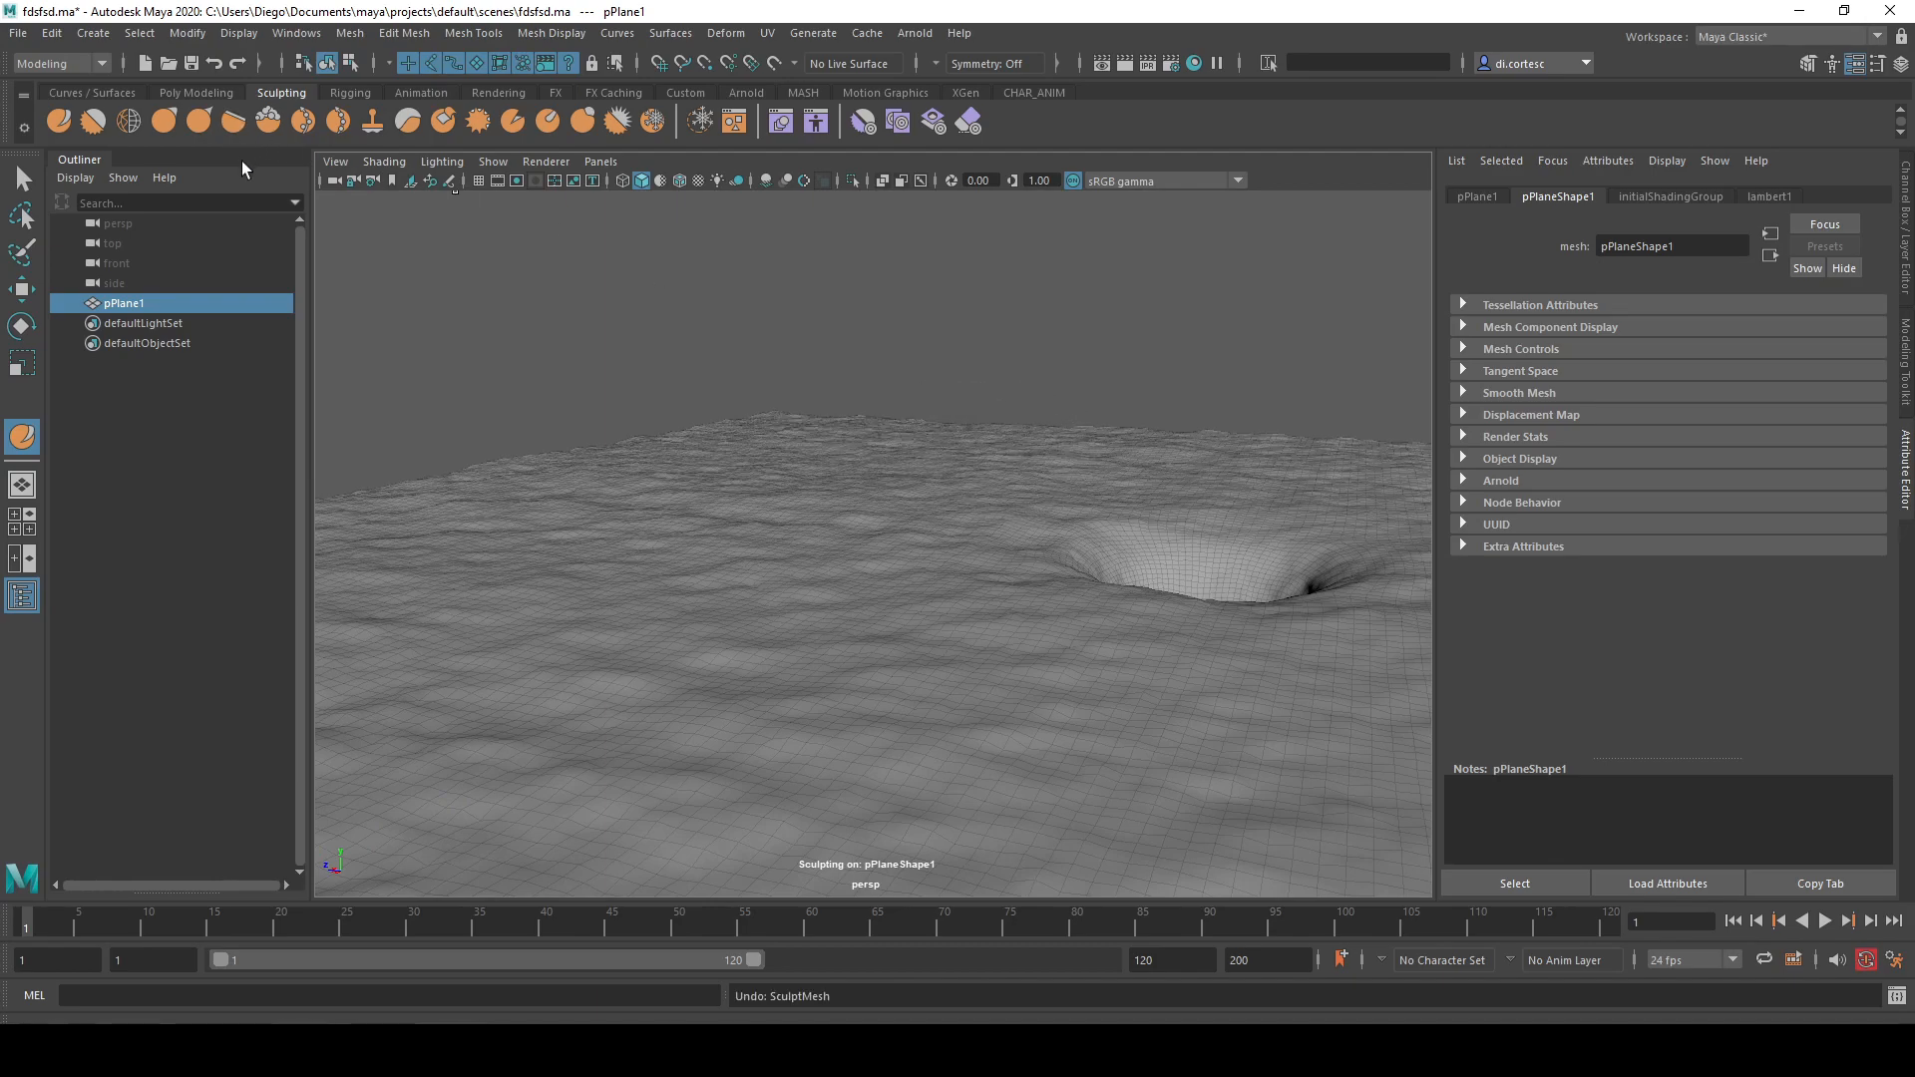
- Try the Grab tool by pulling the surface upward near the crater, and undo the strokes
click(94, 122)
click(164, 122)
drag(629, 496, 629, 477)
key(ctrl+z)
mouse_move(651, 520)
alt+mouse_down()
mouse_move(735, 534)
mouse_move(646, 506)
alt+mouse_up()
key(ctrl+z)
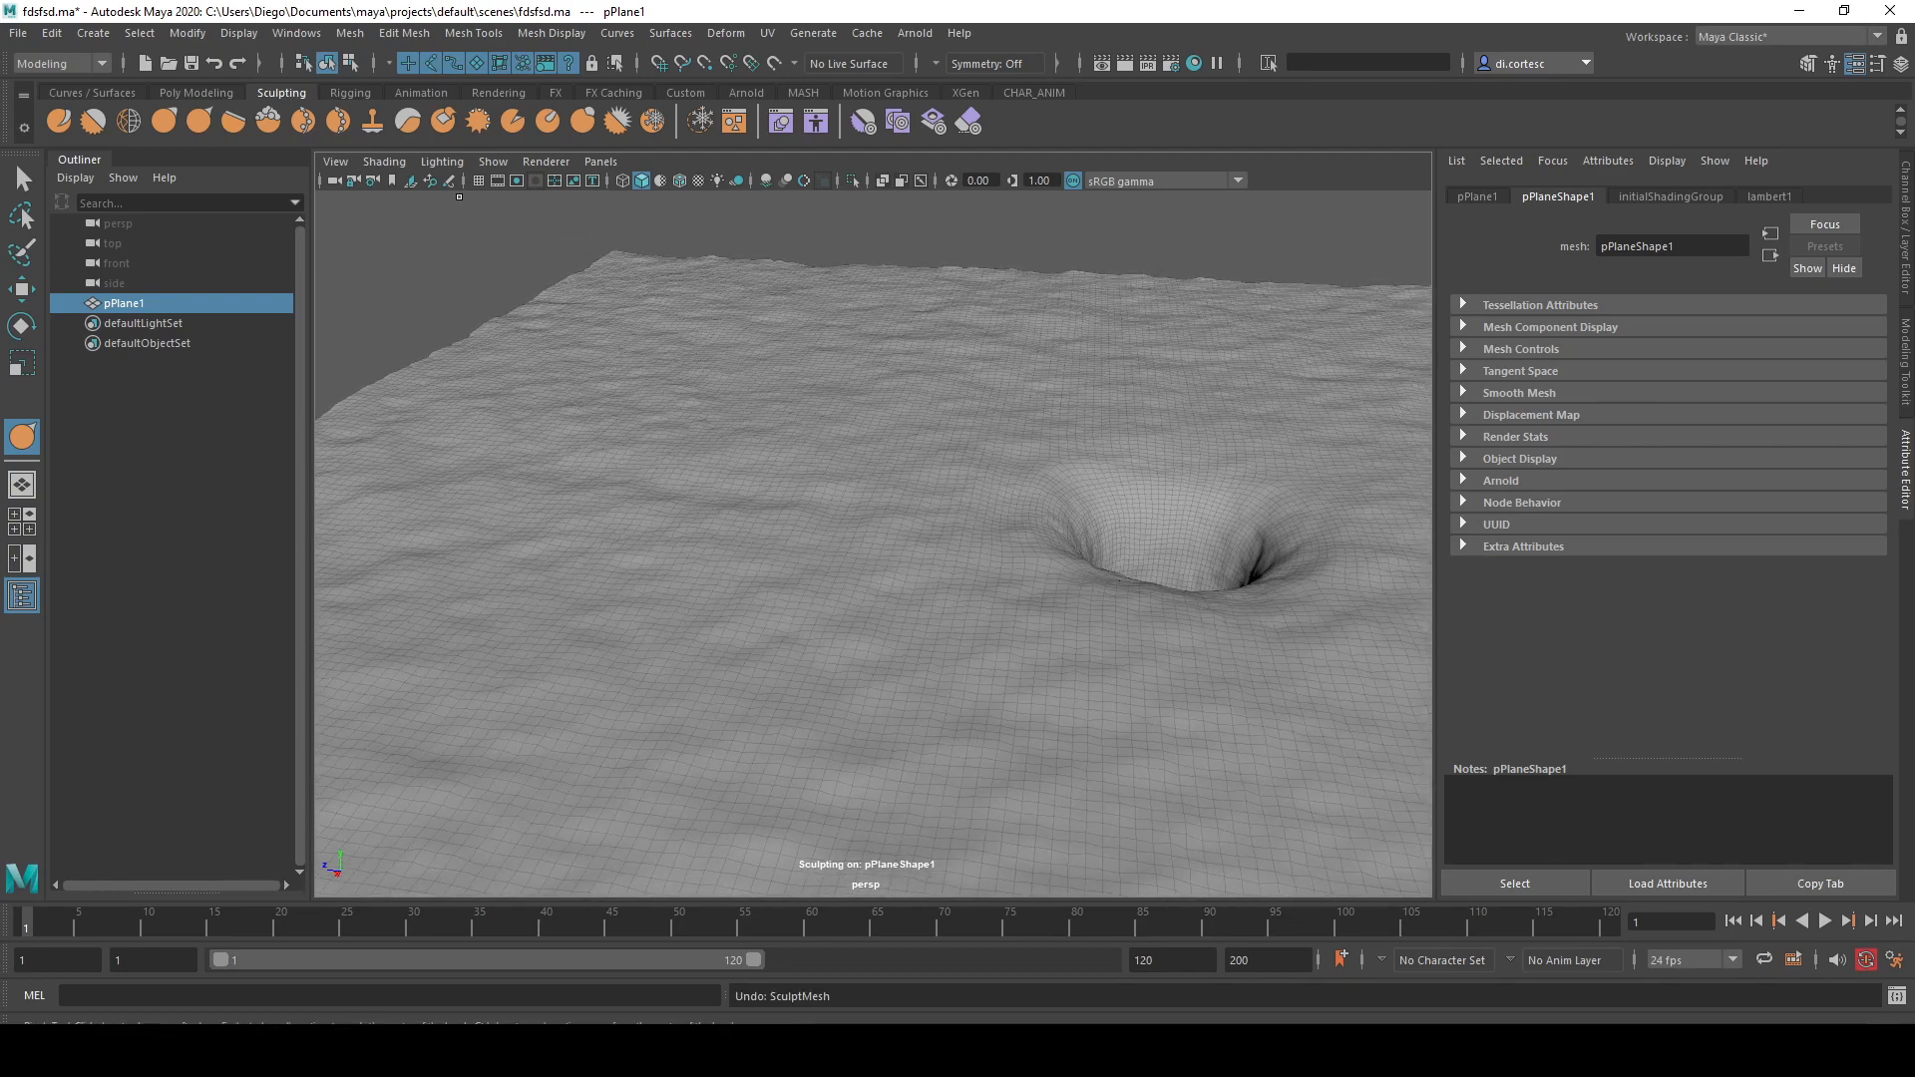
- Try the Flatten and Foamy sculpting tools on the plane, undoing each test stroke
click(233, 120)
alt+drag(680, 432, 556, 478)
key(ctrl+z)
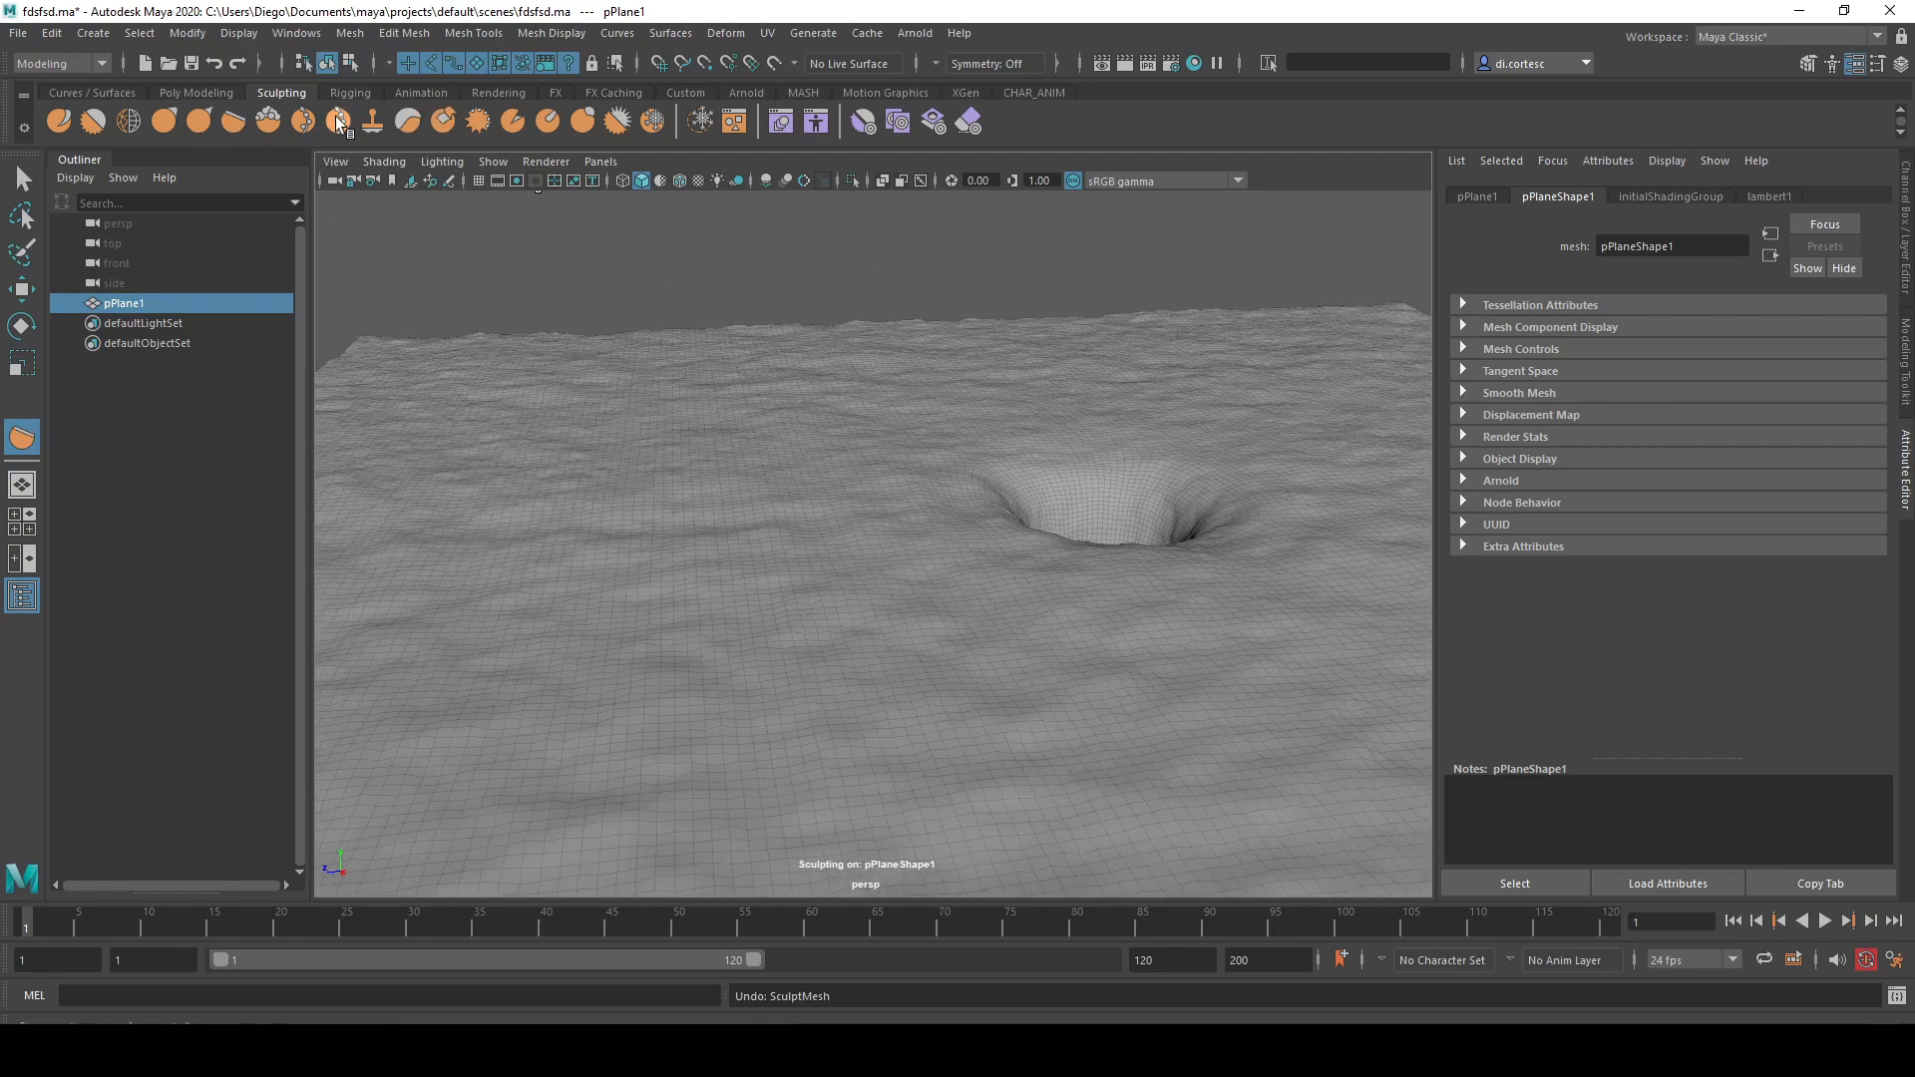
click(269, 122)
mouse_move(486, 432)
mouse_down()
mouse_move(488, 519)
mouse_move(539, 528)
mouse_move(709, 439)
mouse_up()
alt+drag(579, 469, 550, 510)
key(ctrl+z)
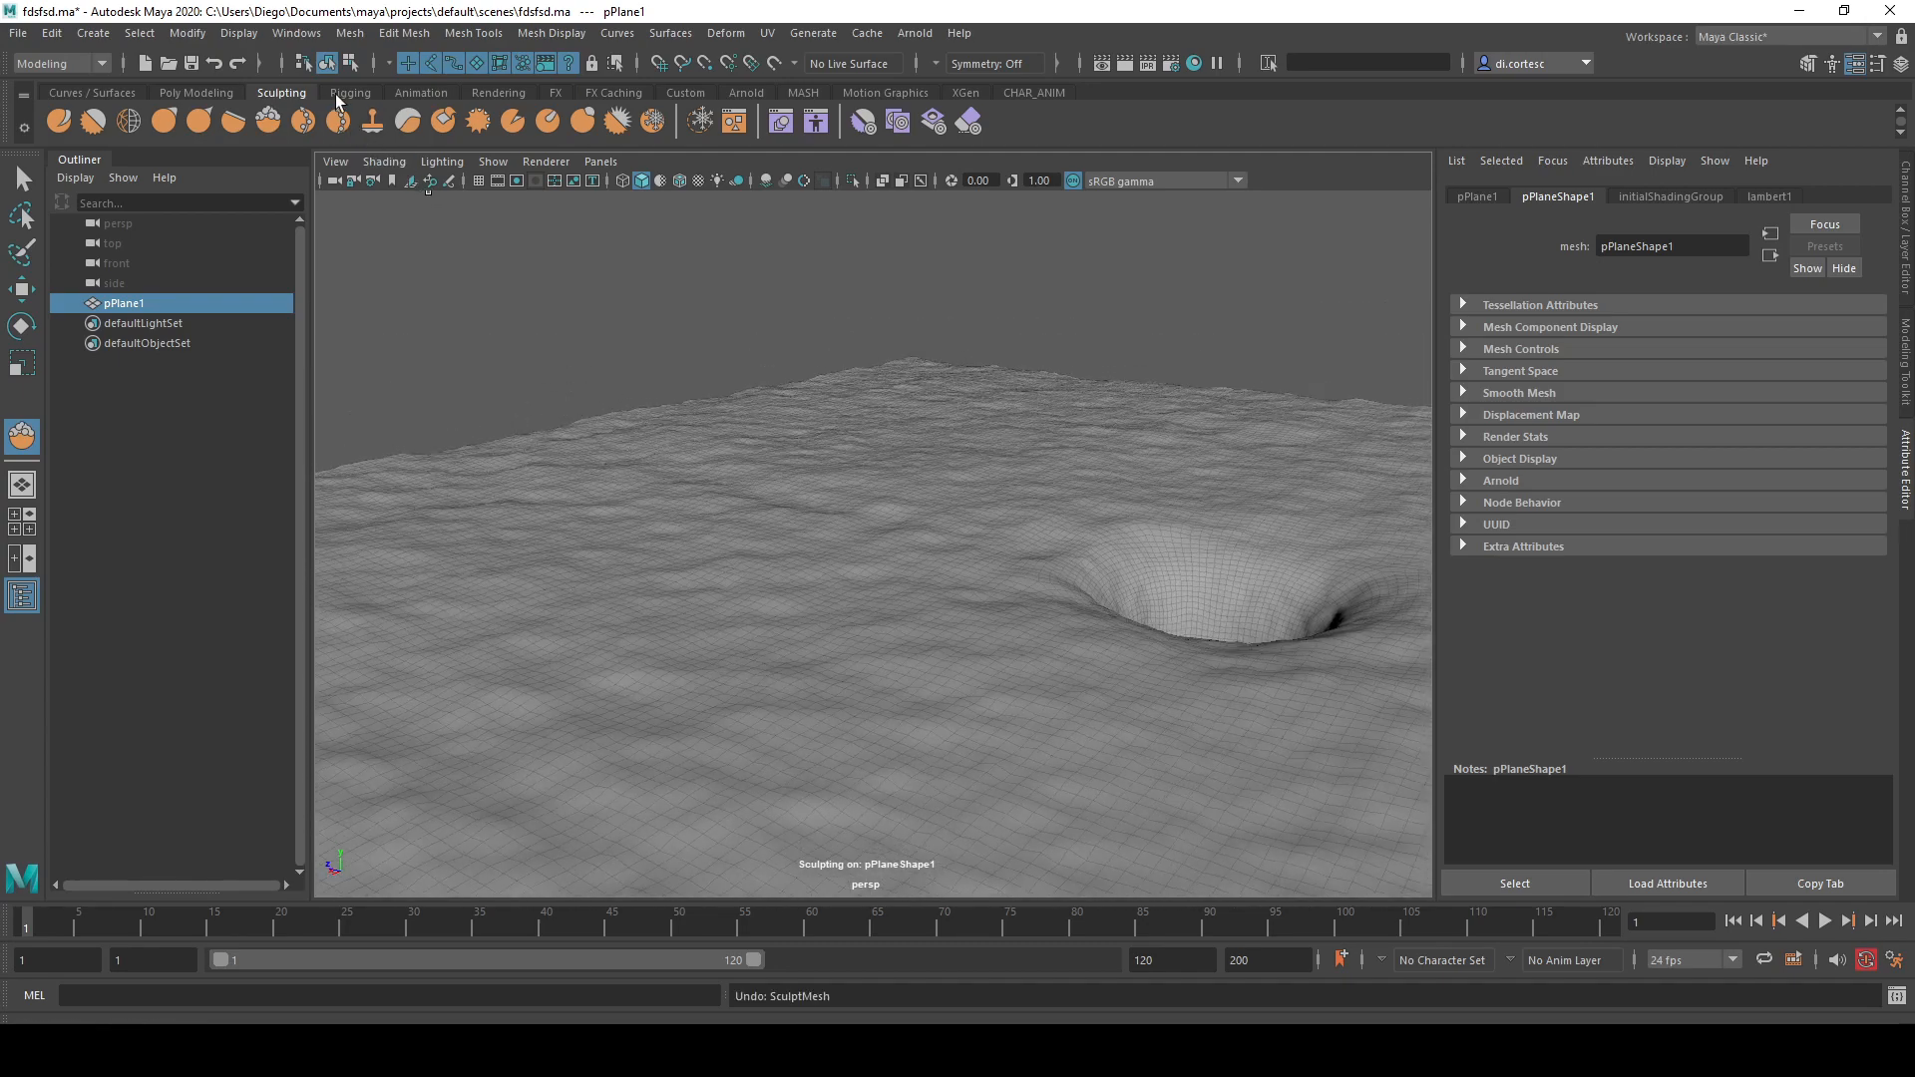
- Try building up a long ridge on the far side of the plane with the Wax tool and undo it
click(409, 123)
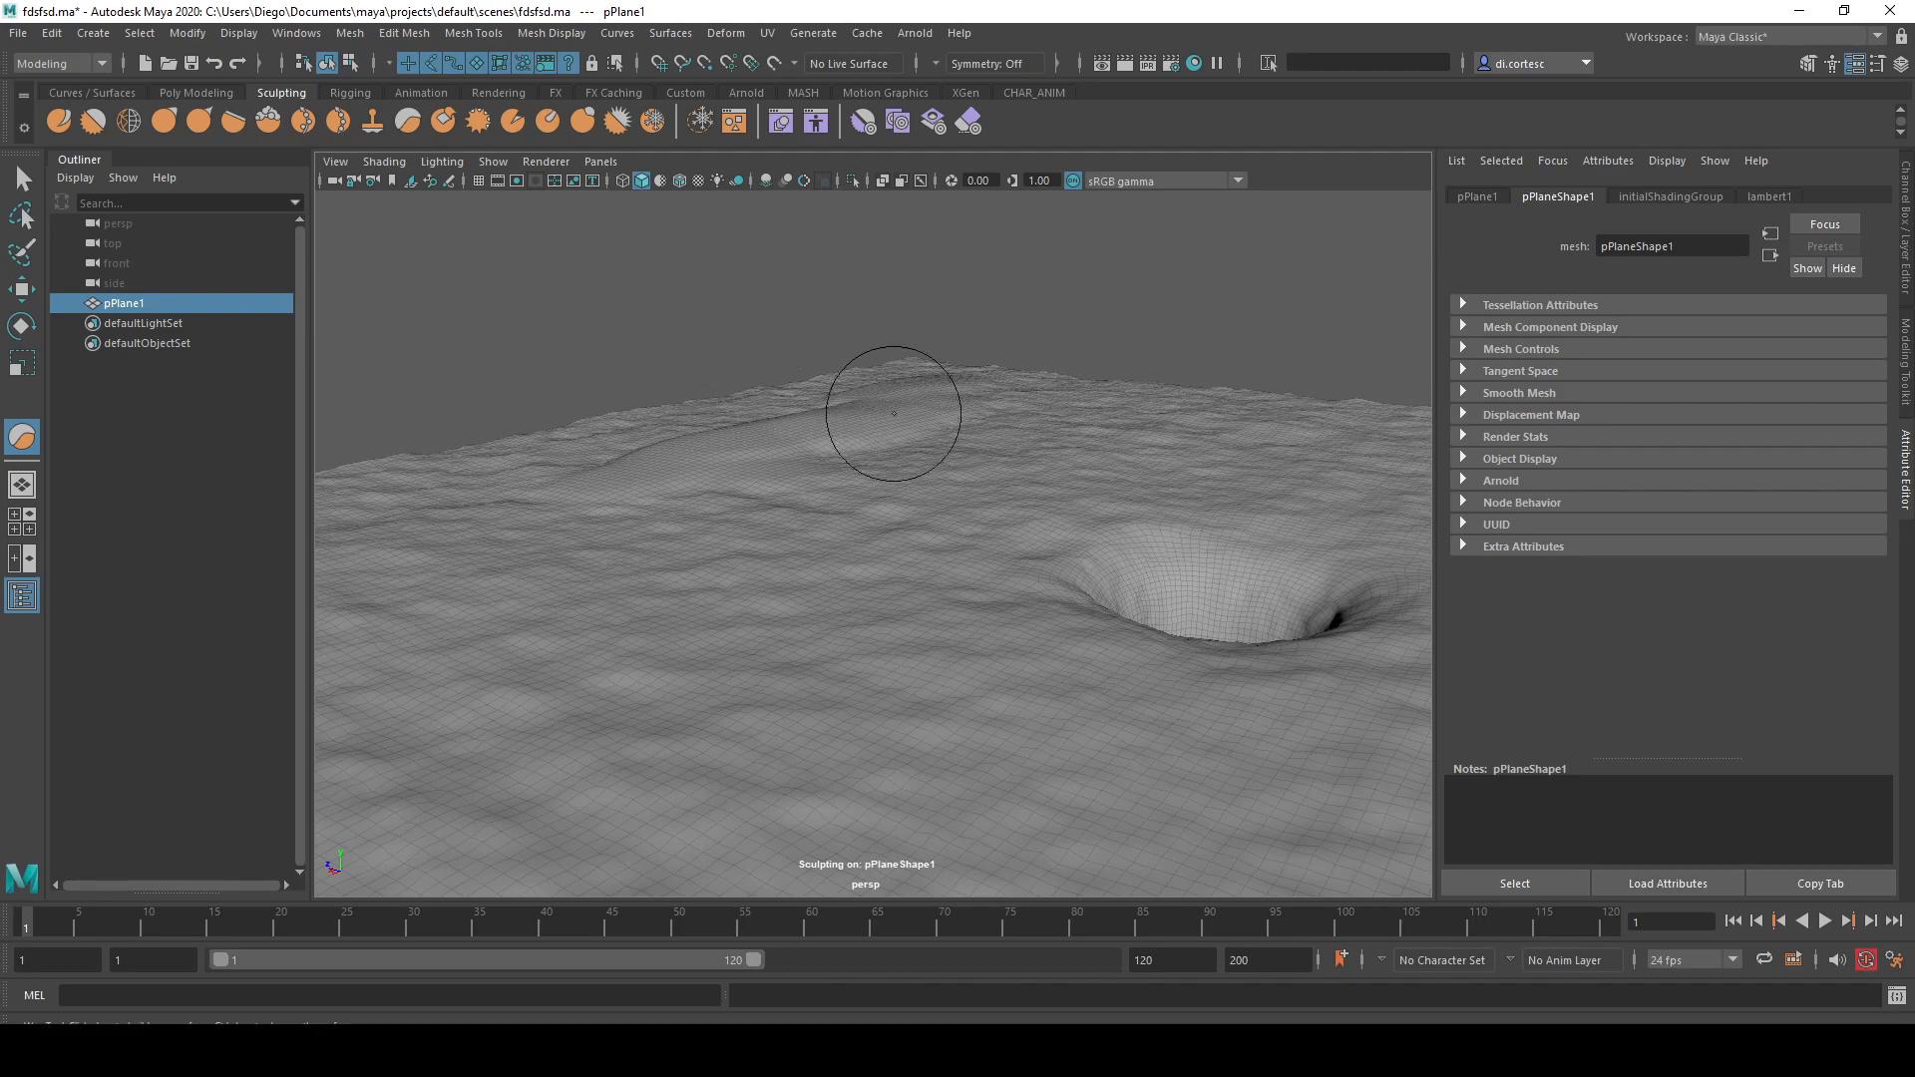
mouse_move(642, 522)
alt+mouse_down()
mouse_move(776, 583)
mouse_move(881, 568)
mouse_move(888, 584)
alt+mouse_up()
key(ctrl+z)
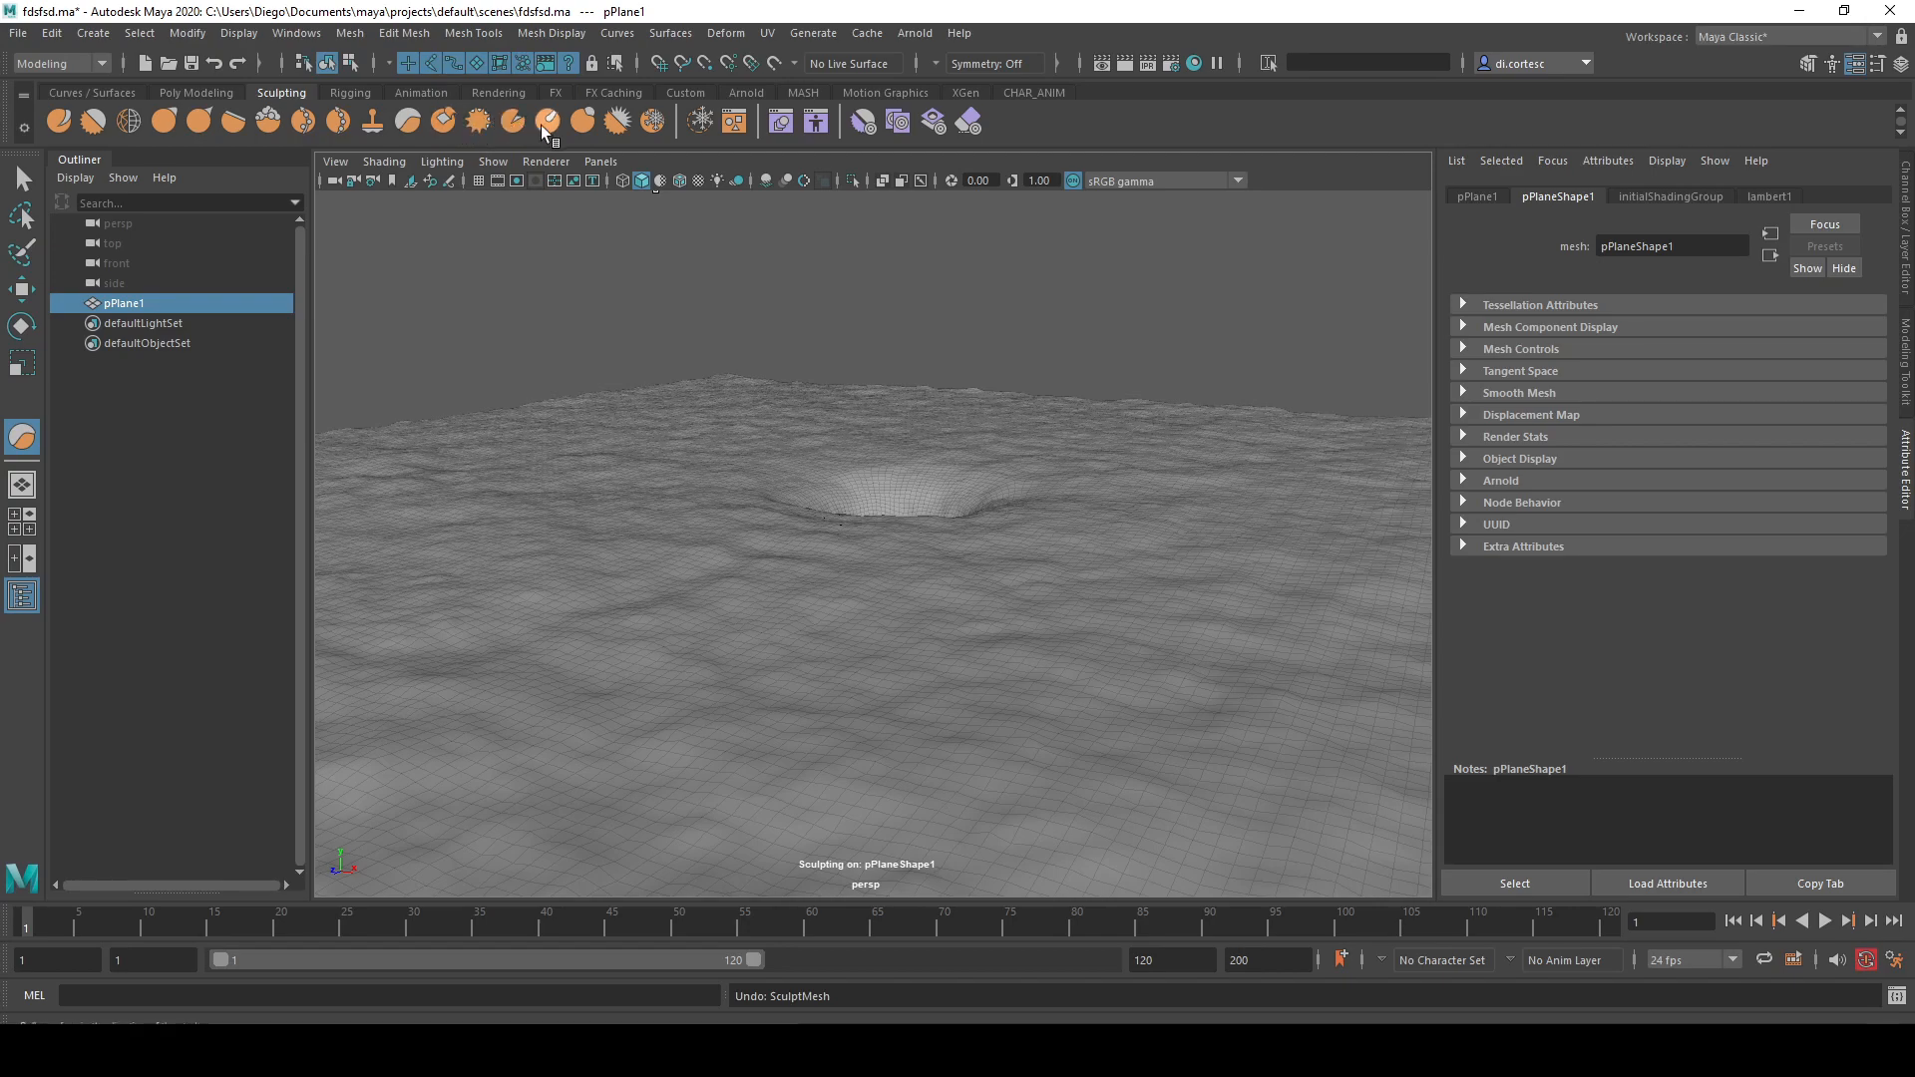
- Activate the Imprint tool, open its tool settings, and test a stroke on the plane before undoing it
click(373, 123)
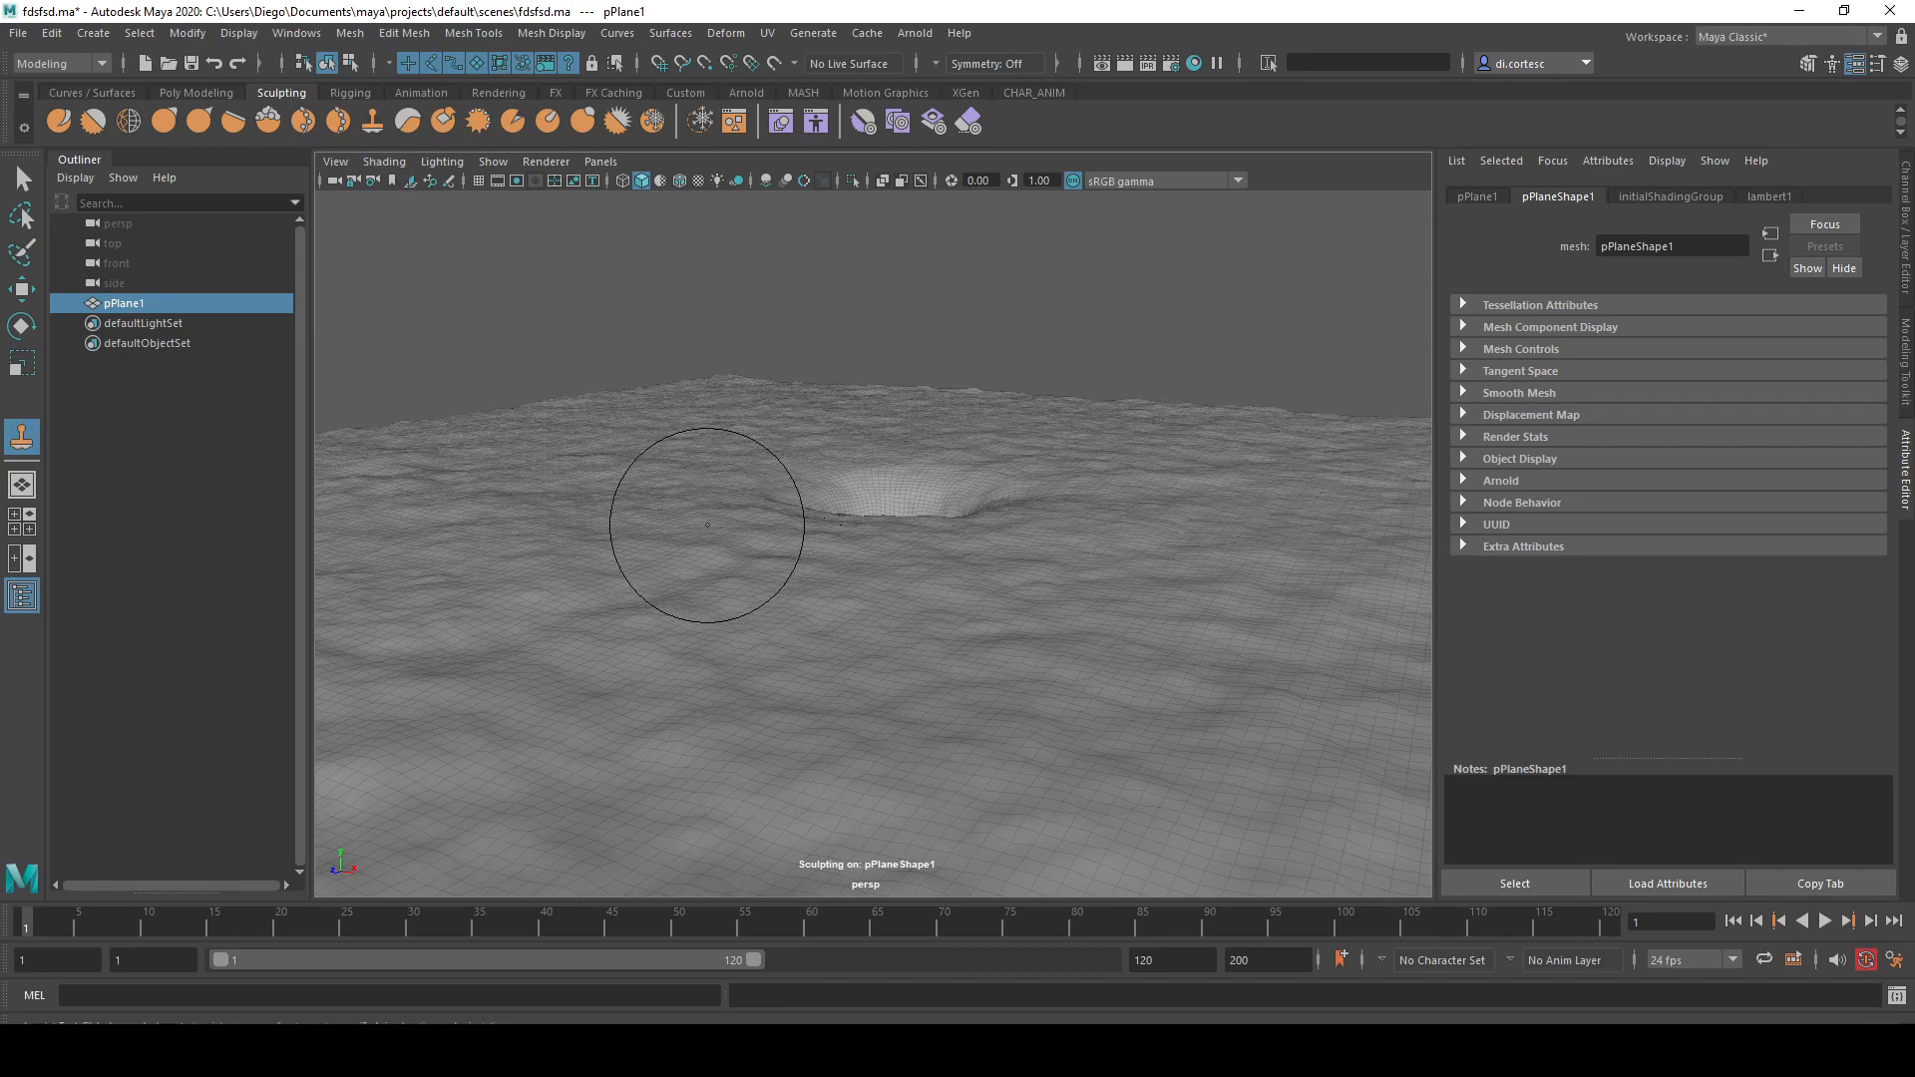
alt+drag(714, 521, 525, 535)
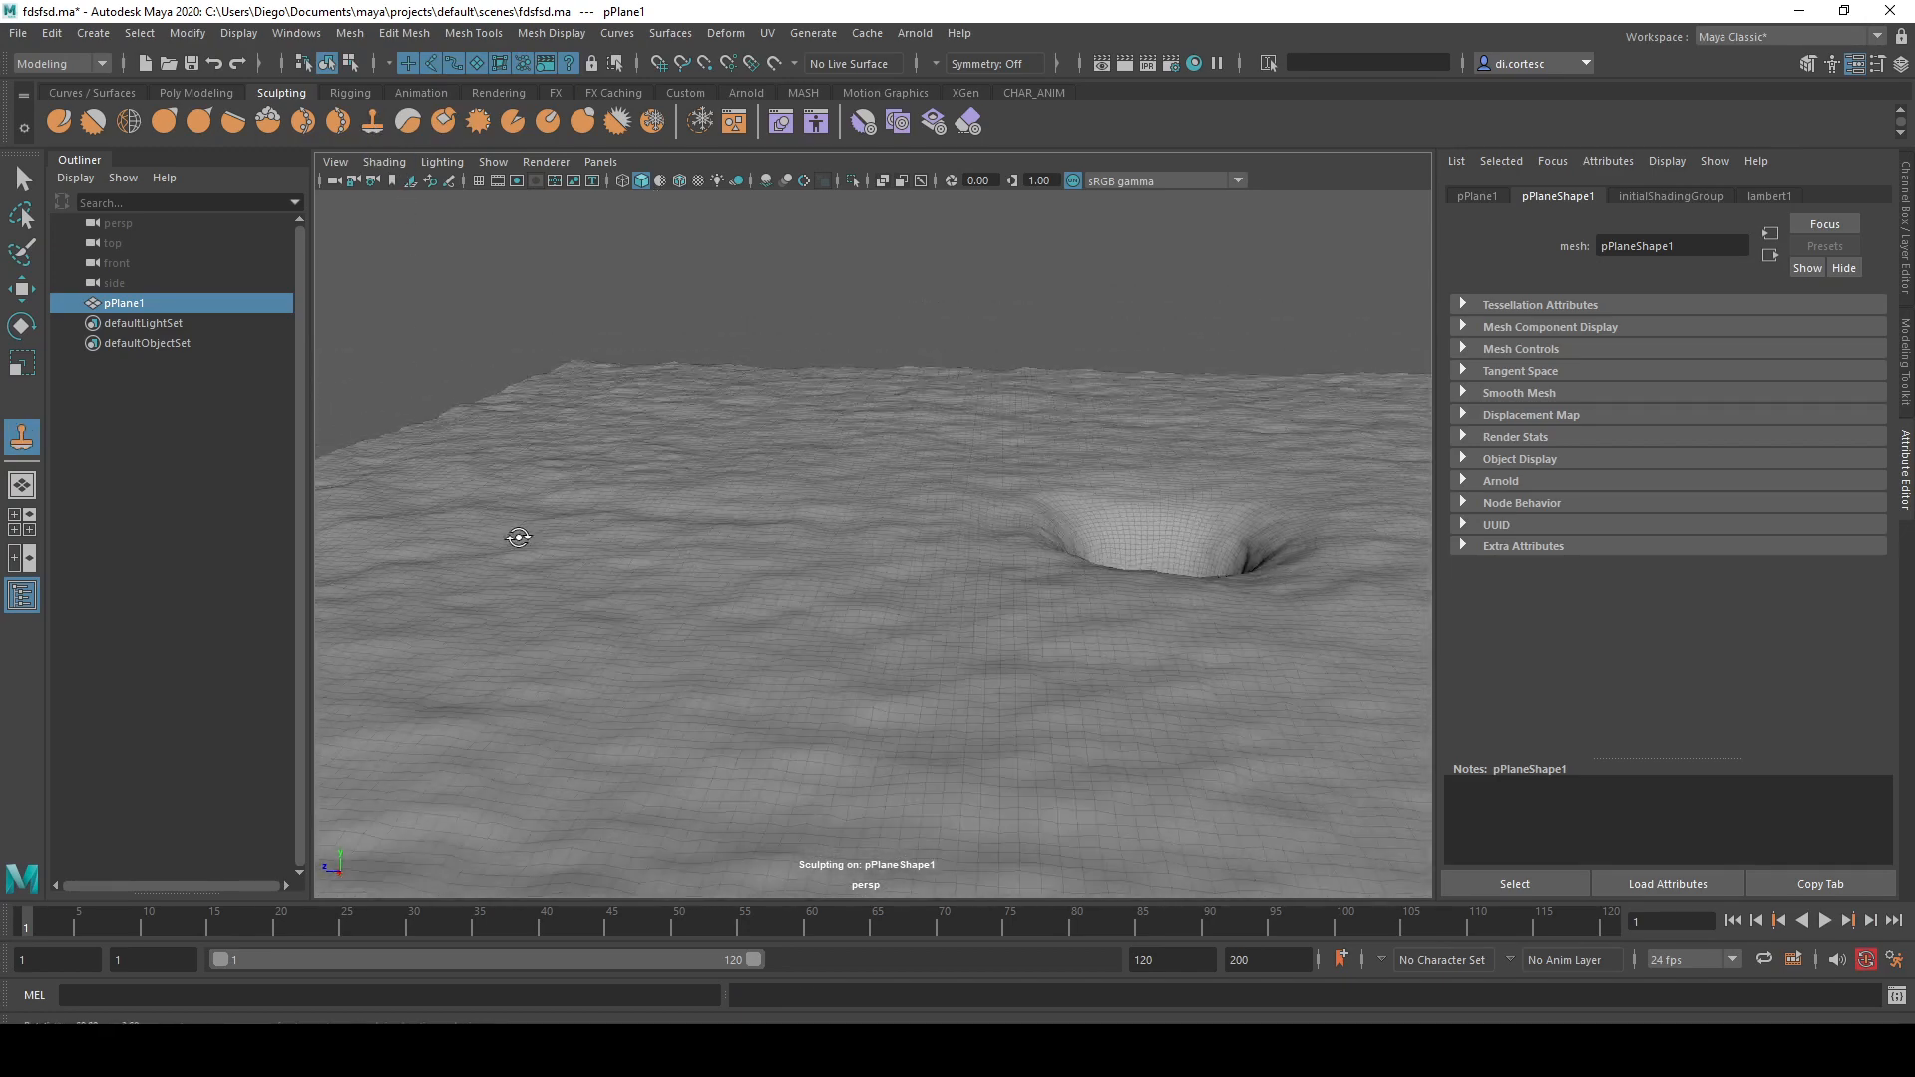
double_click(12, 443)
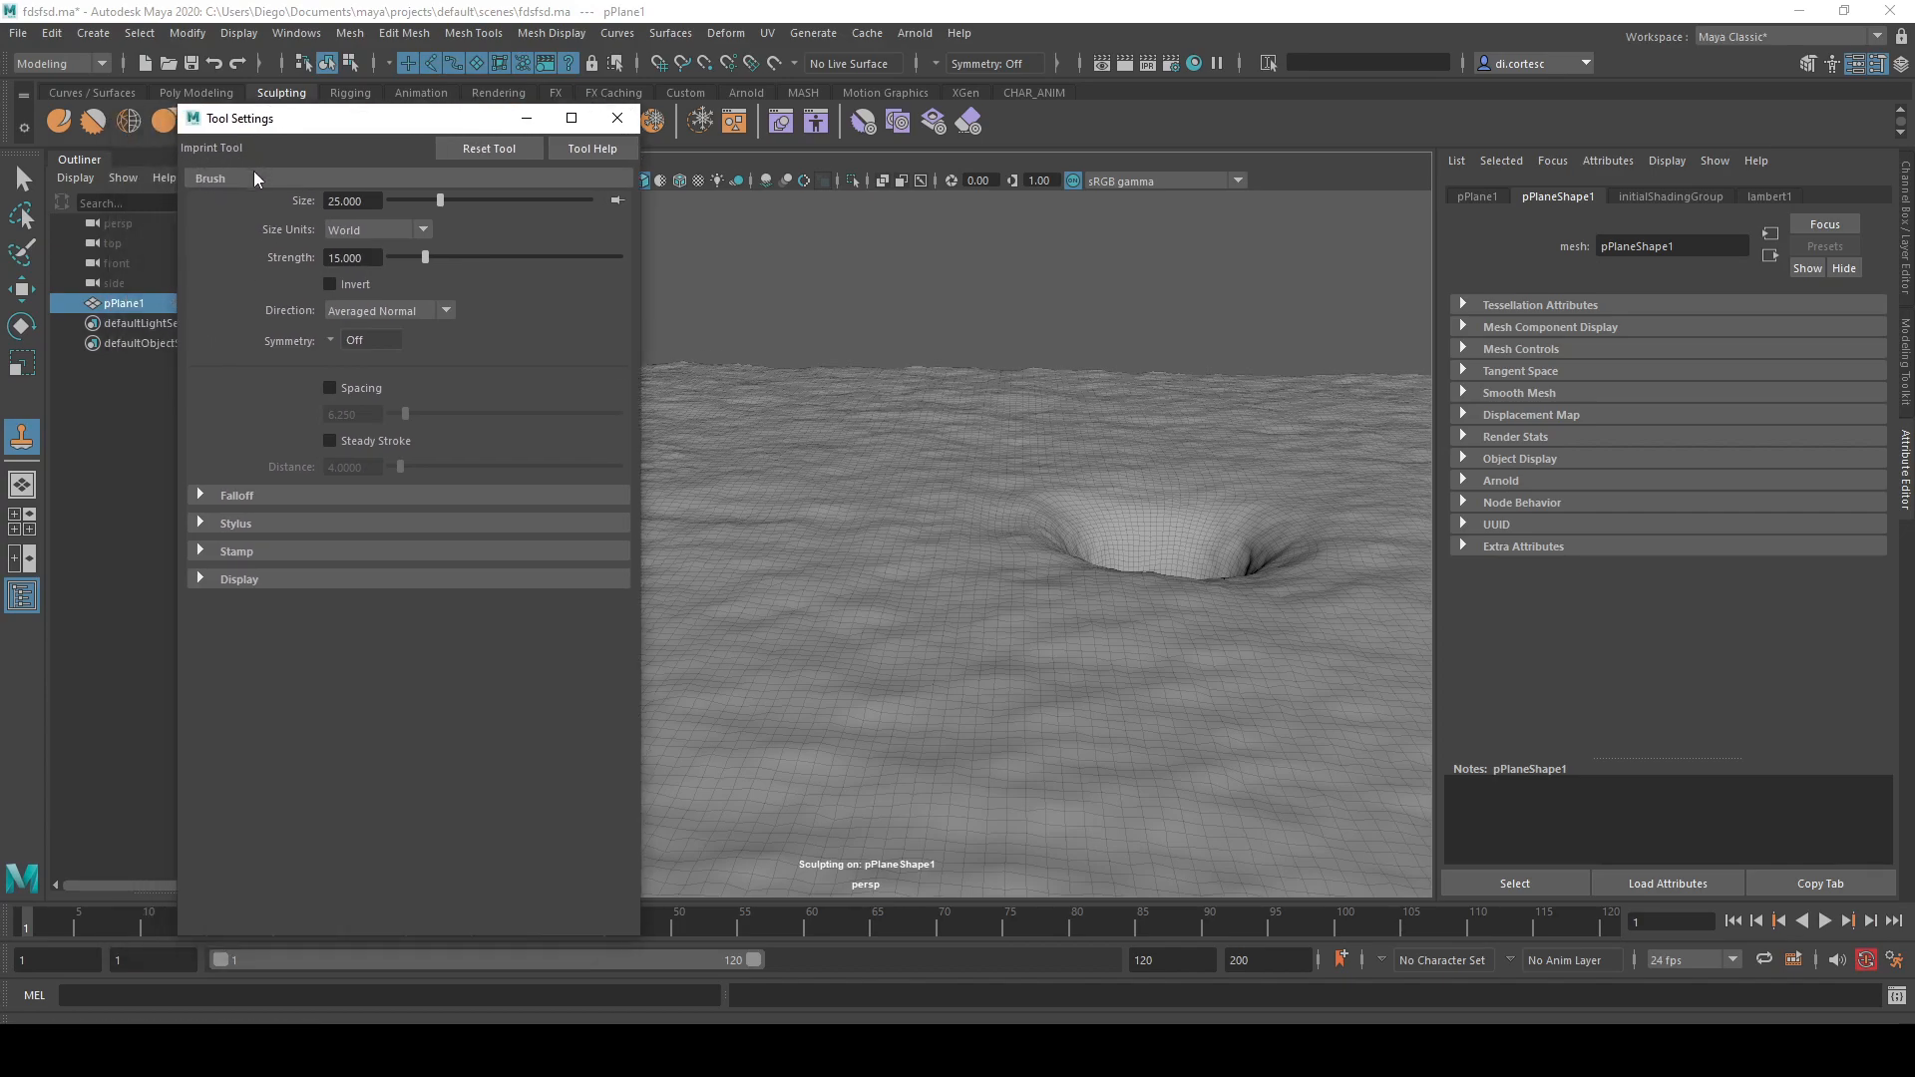
mouse_move(833, 431)
mouse_down()
mouse_move(1002, 431)
mouse_move(888, 502)
mouse_up()
key(ctrl+z)
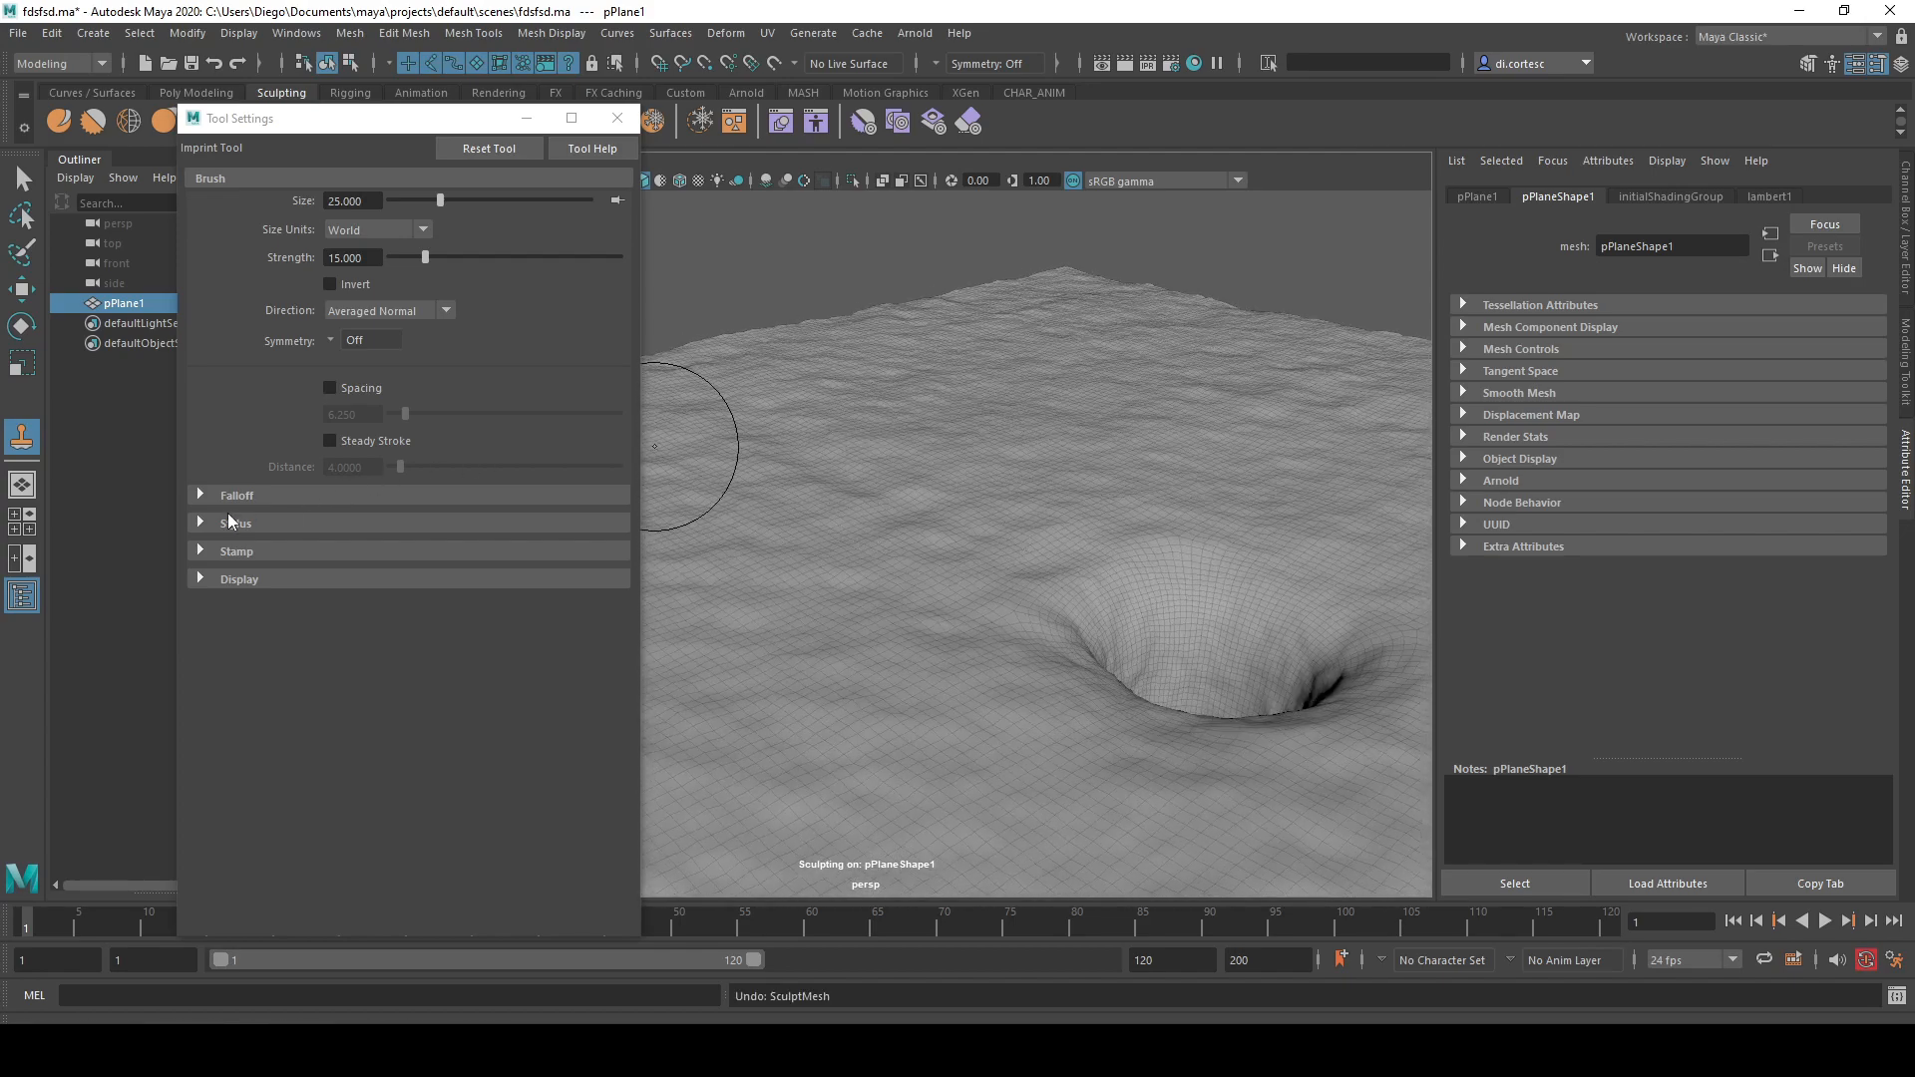
- Open the stamp library from the Imprint tool's Stamp settings and try bw_cliffFace.tif, bw_brushedNoise.tif and bw_coralTiled.tif as the stamp image
click(200, 550)
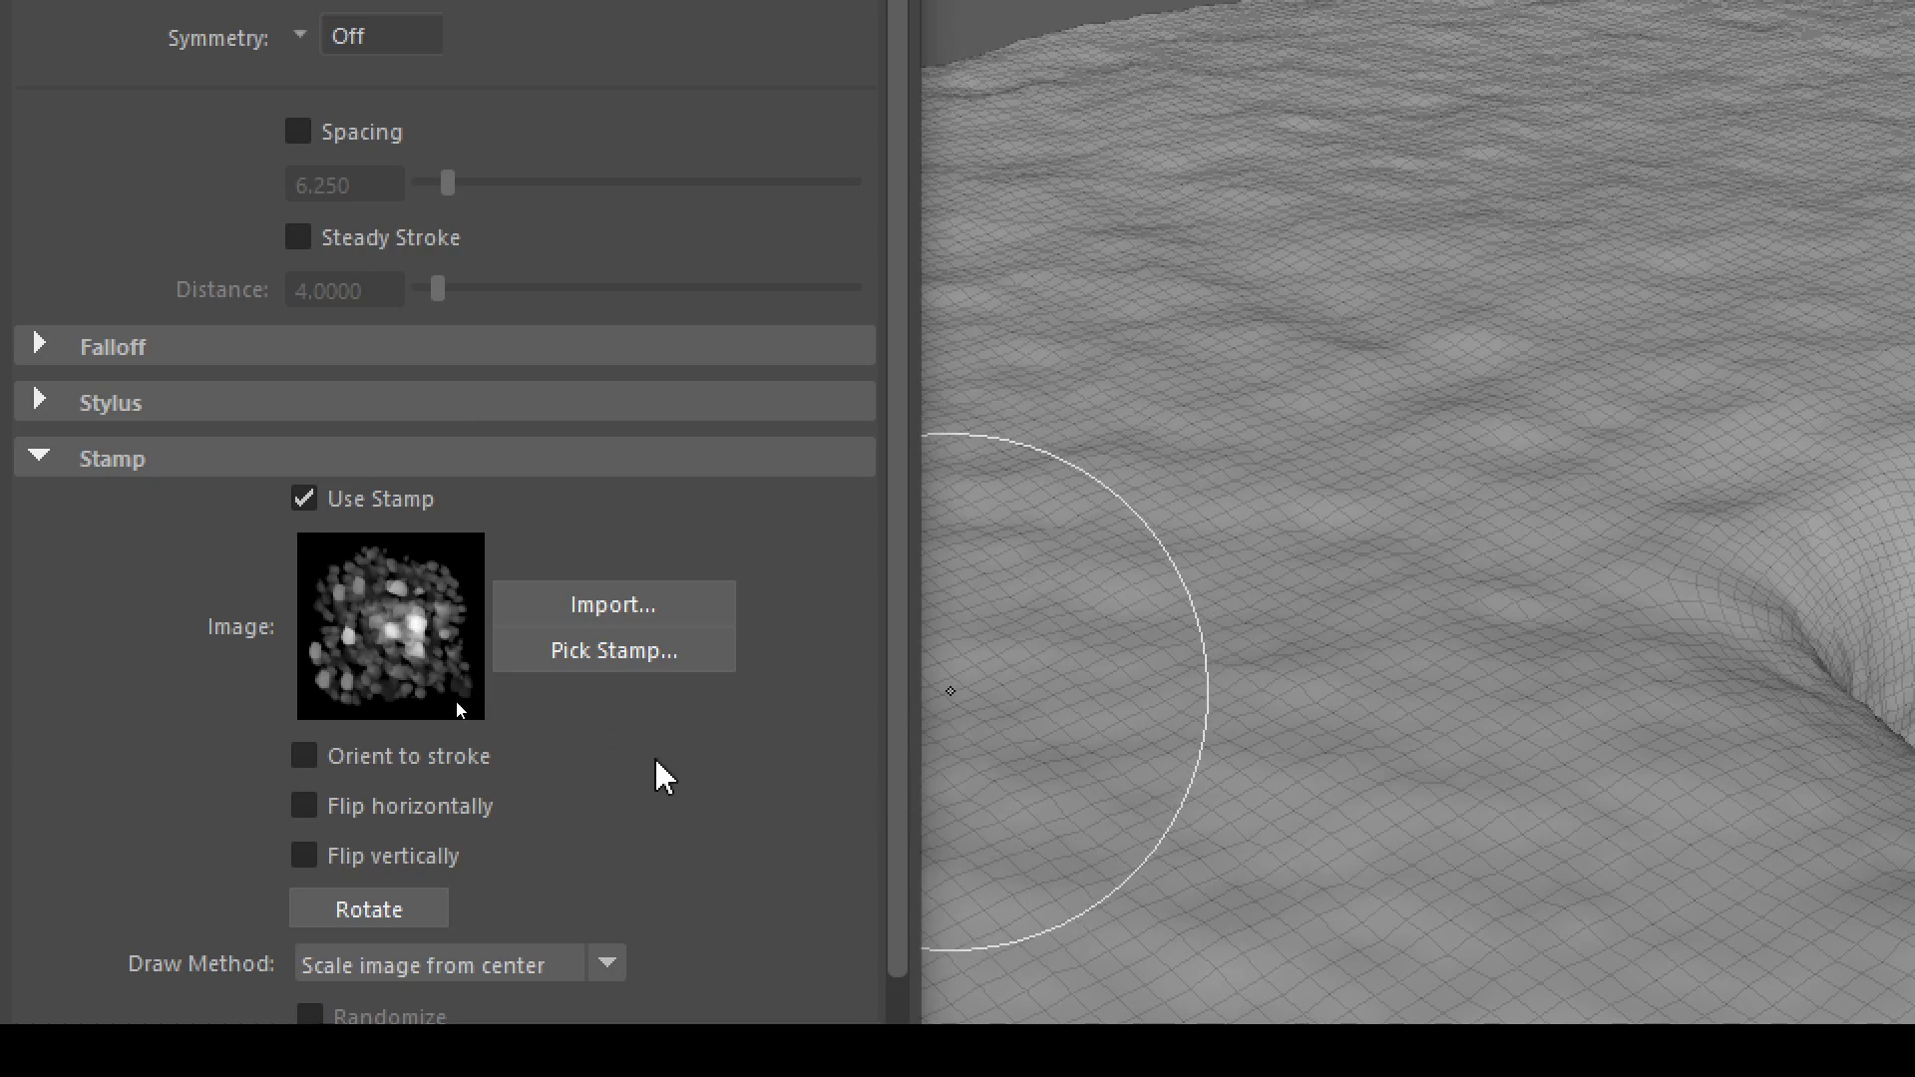
click(611, 651)
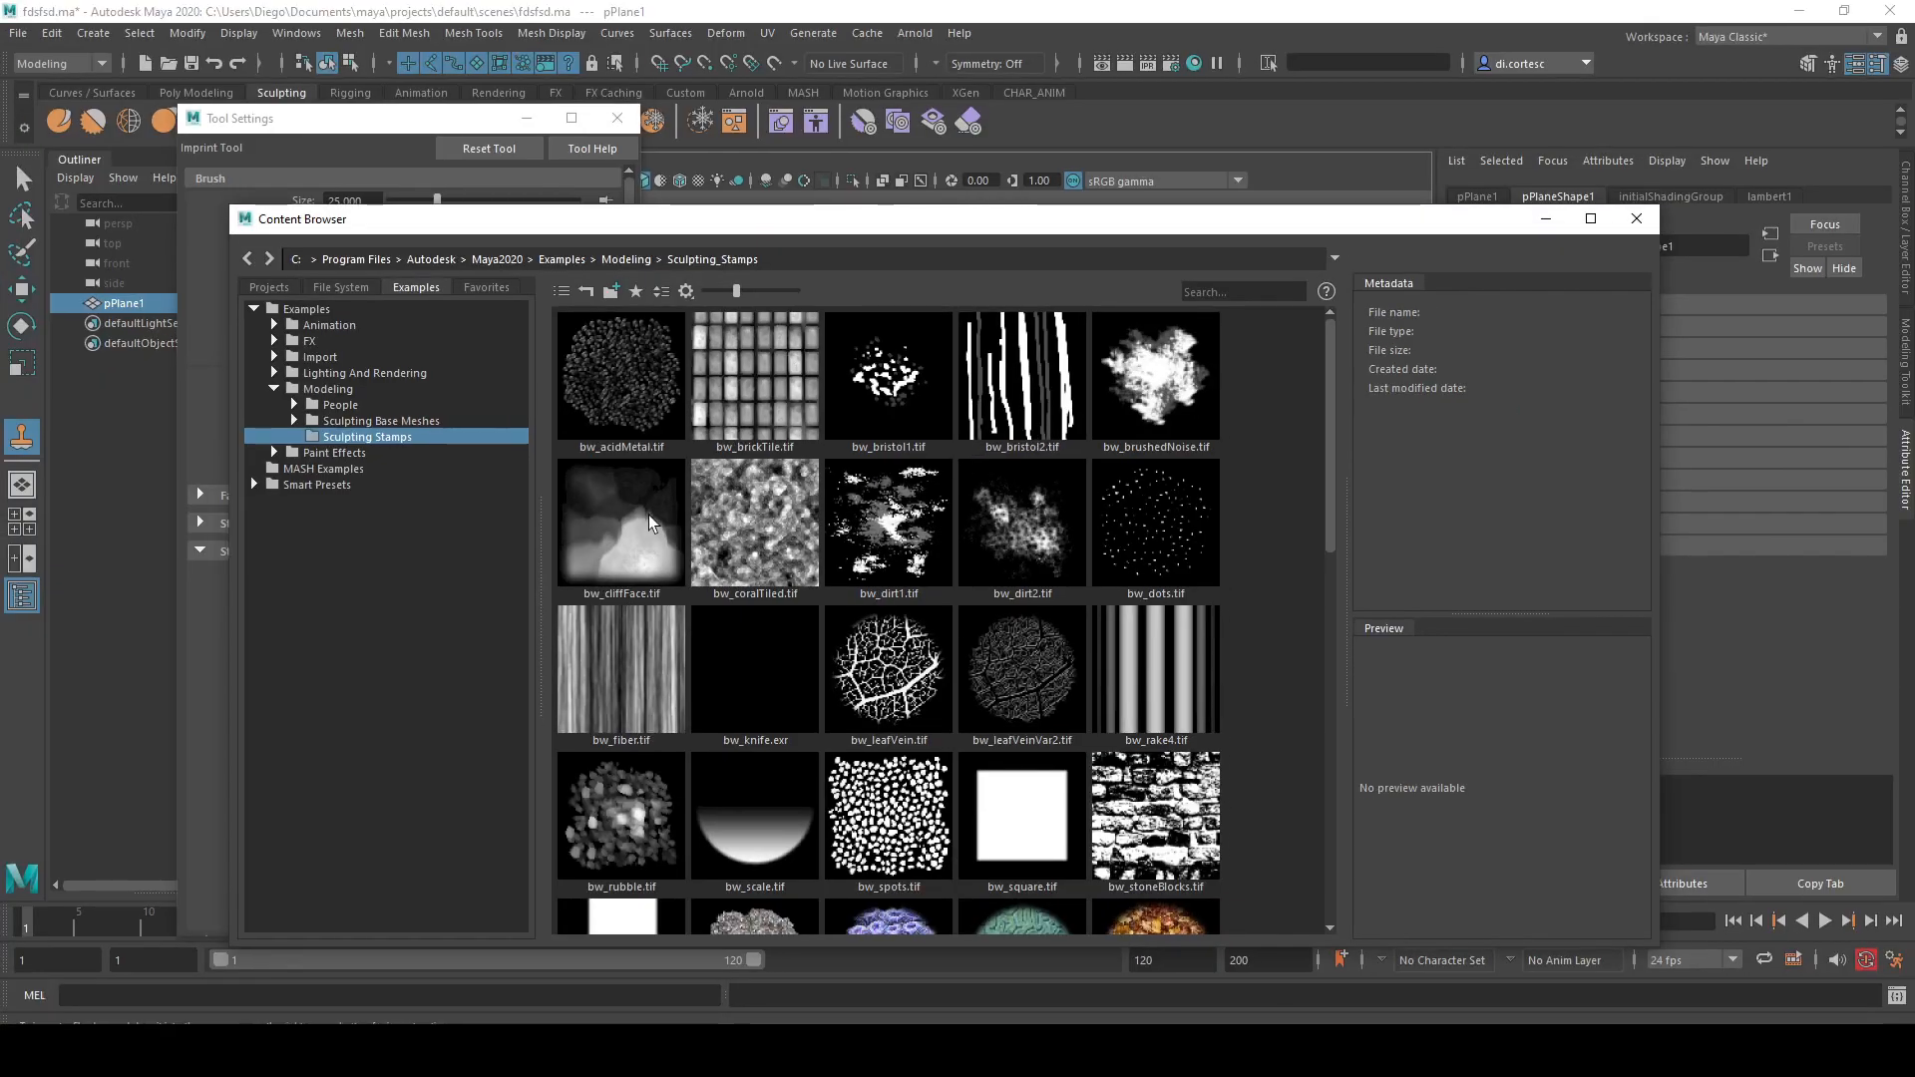
double_click(648, 514)
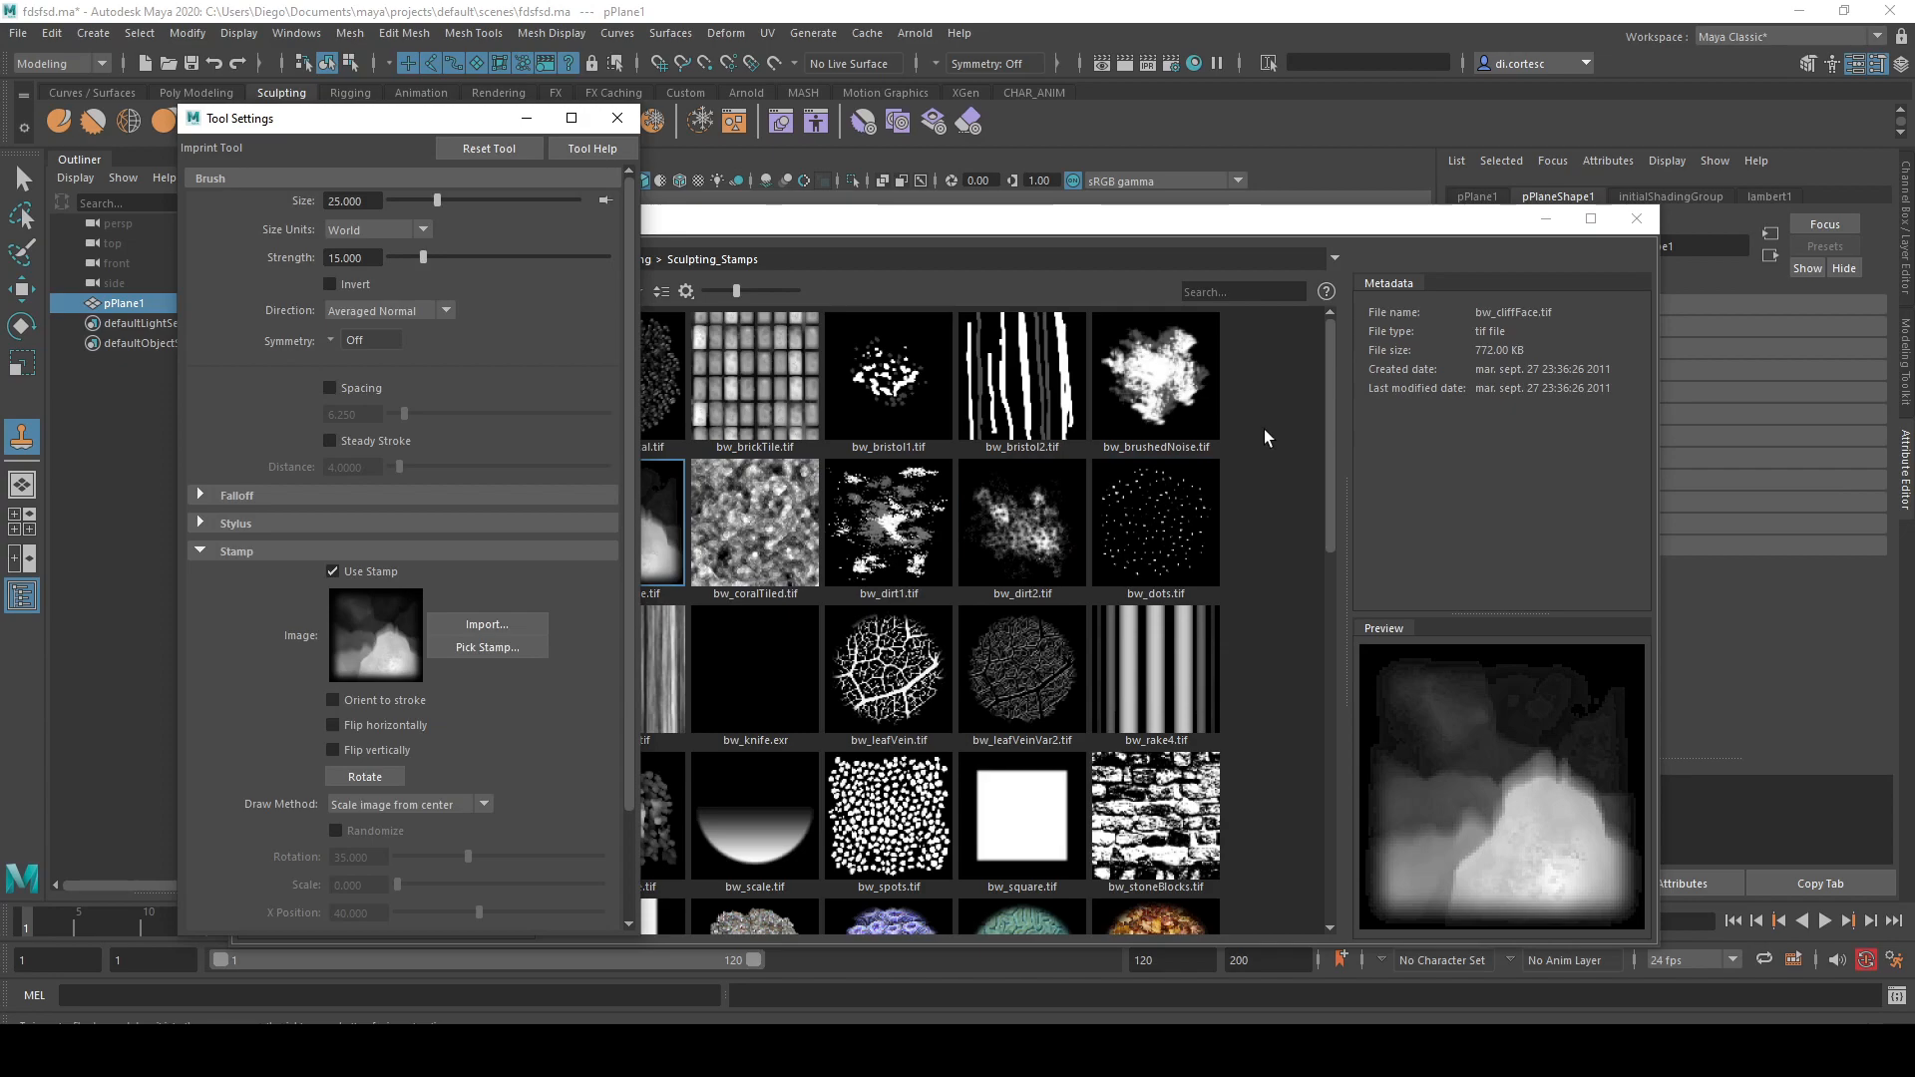
double_click(1194, 391)
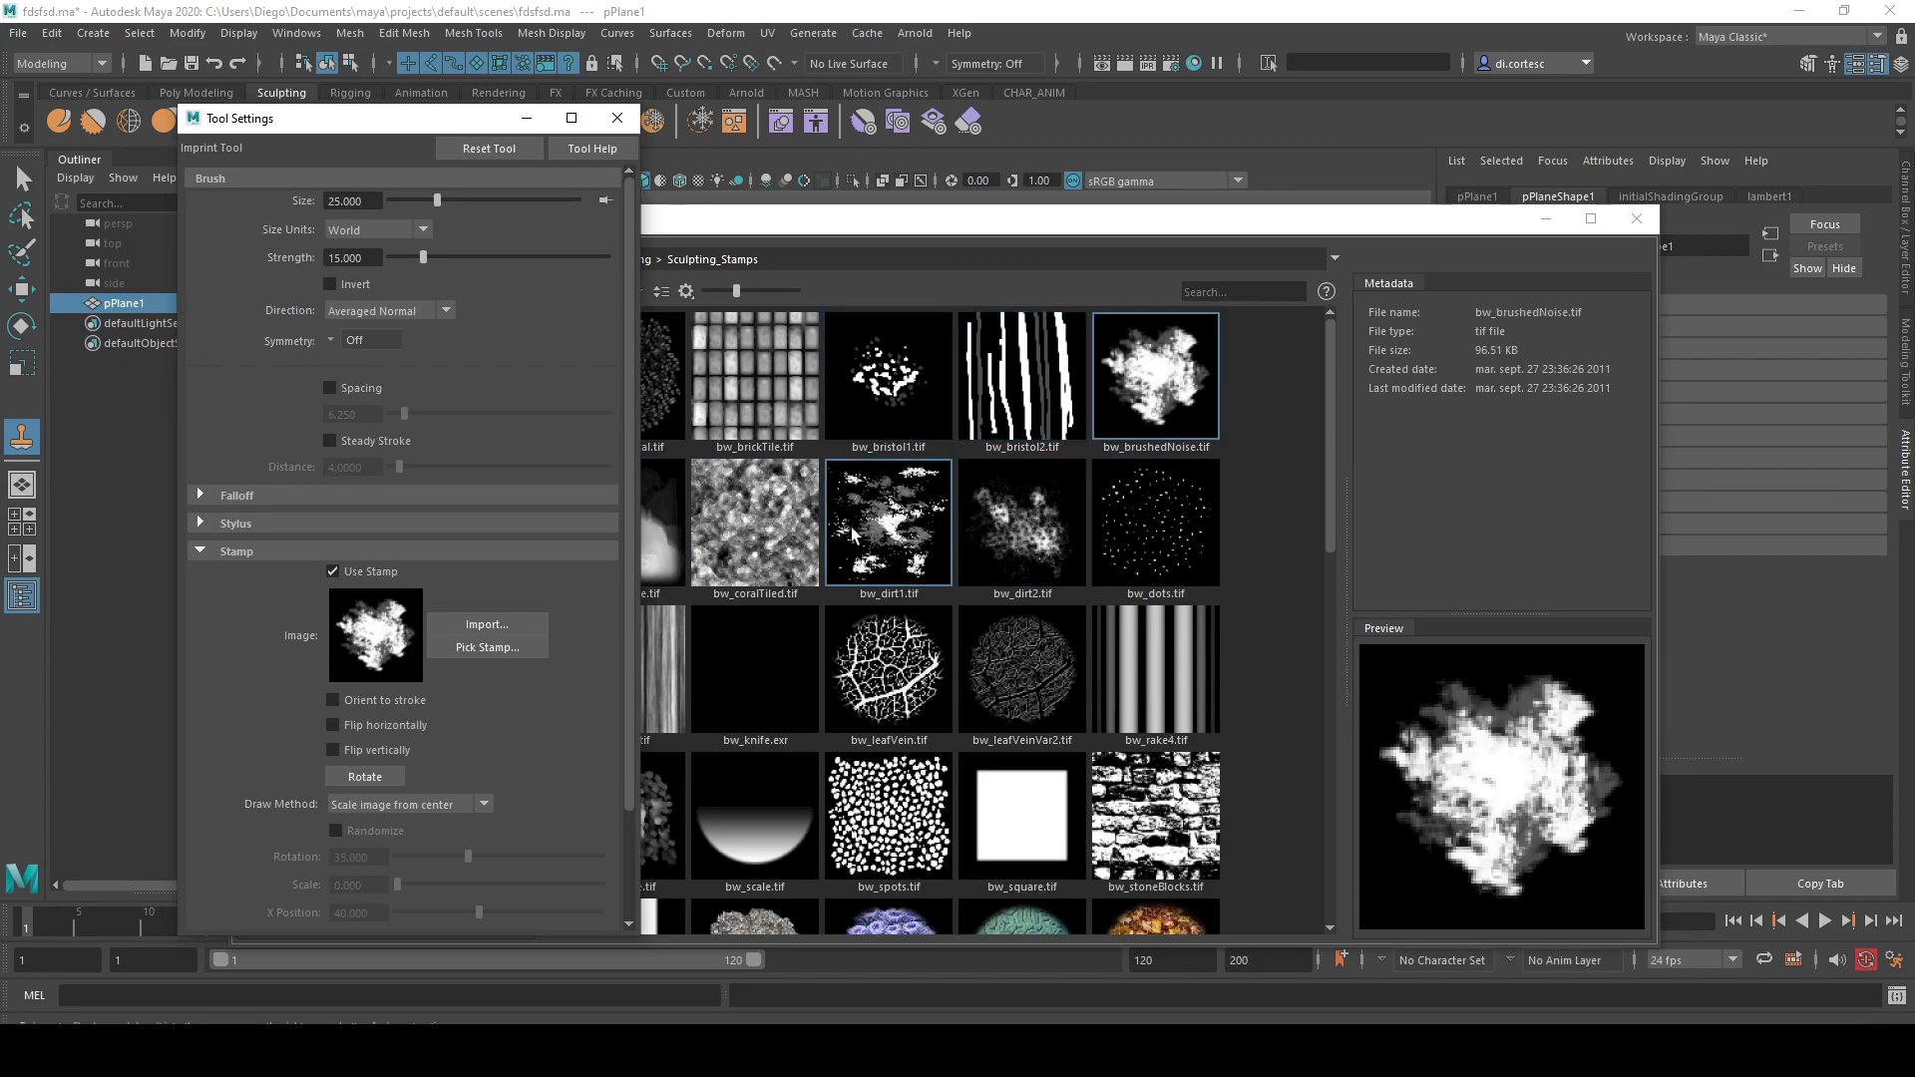
double_click(790, 535)
- Browse the remaining sculpting stamps, try bw_dirt1.tif and others, and set bw_rubble.tif as the Imprint stamp
scroll(823, 678, down, 6)
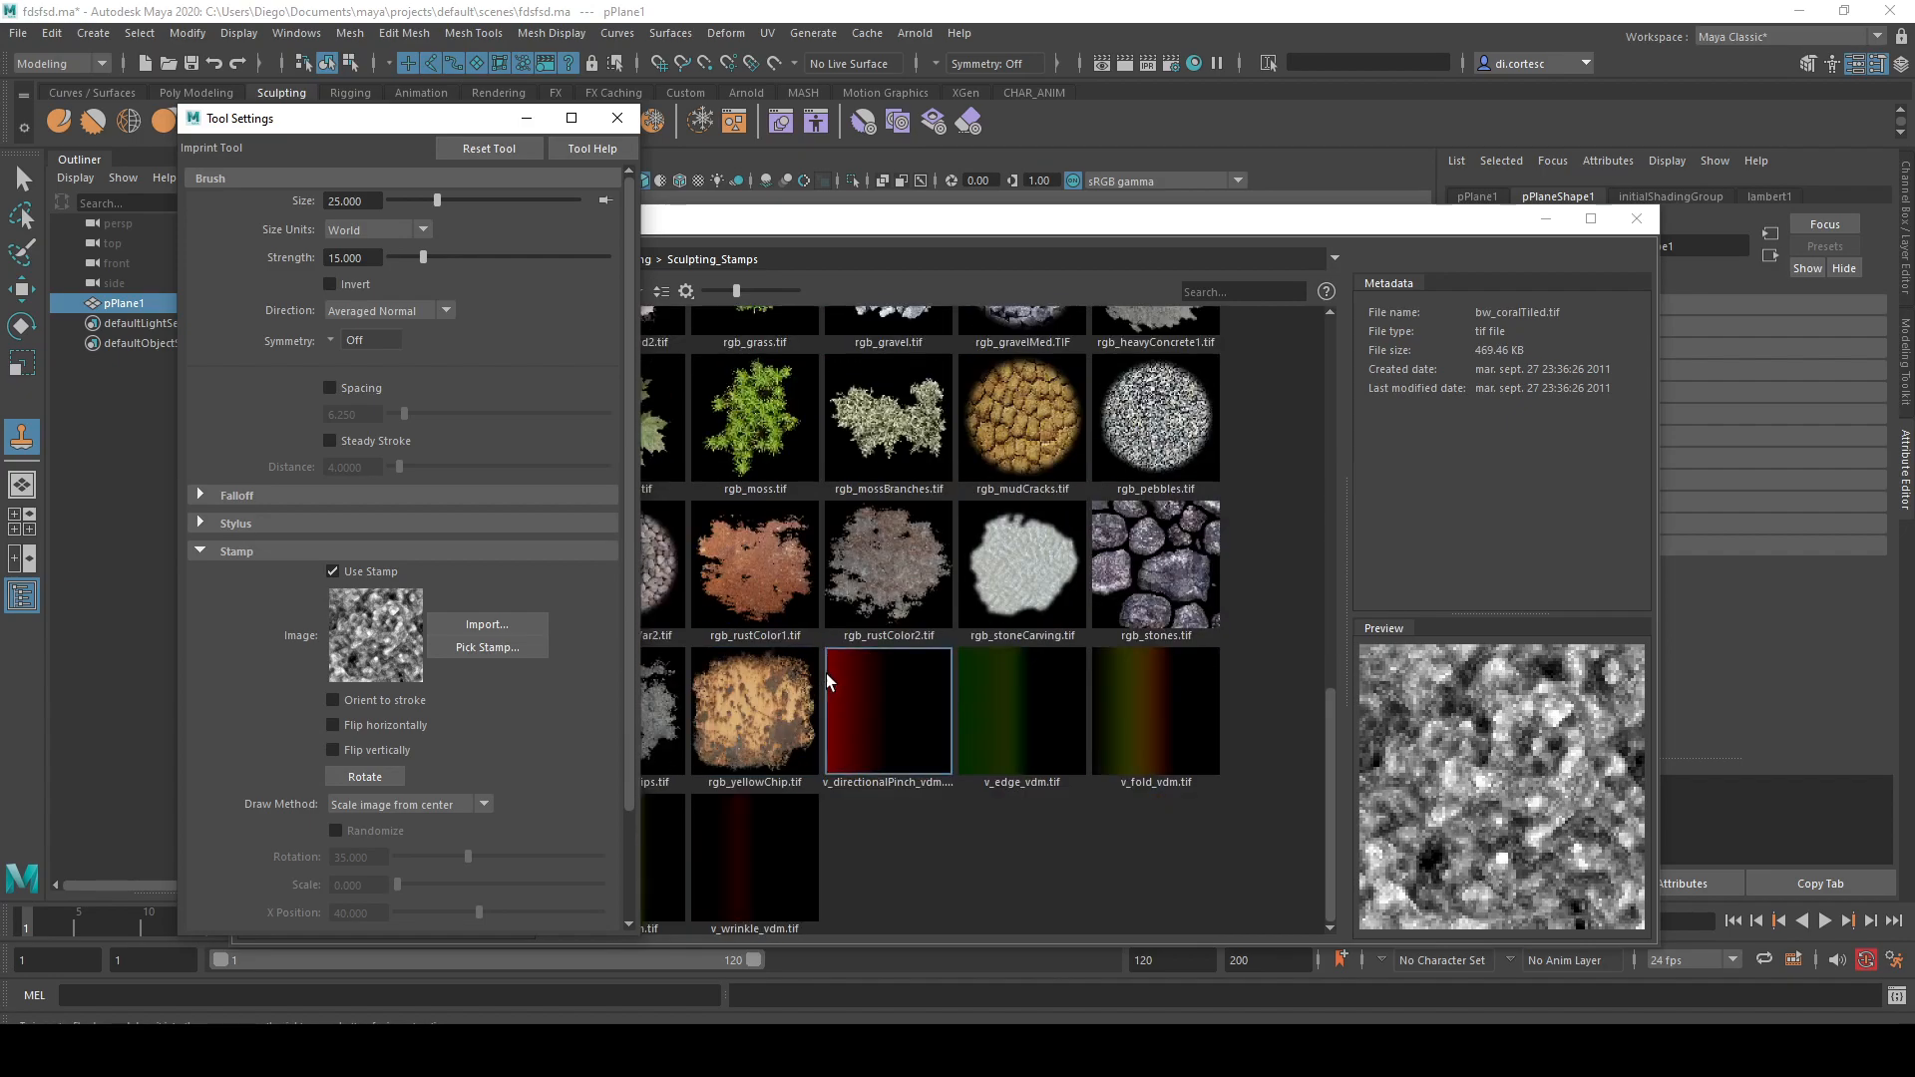
drag(998, 220, 1252, 200)
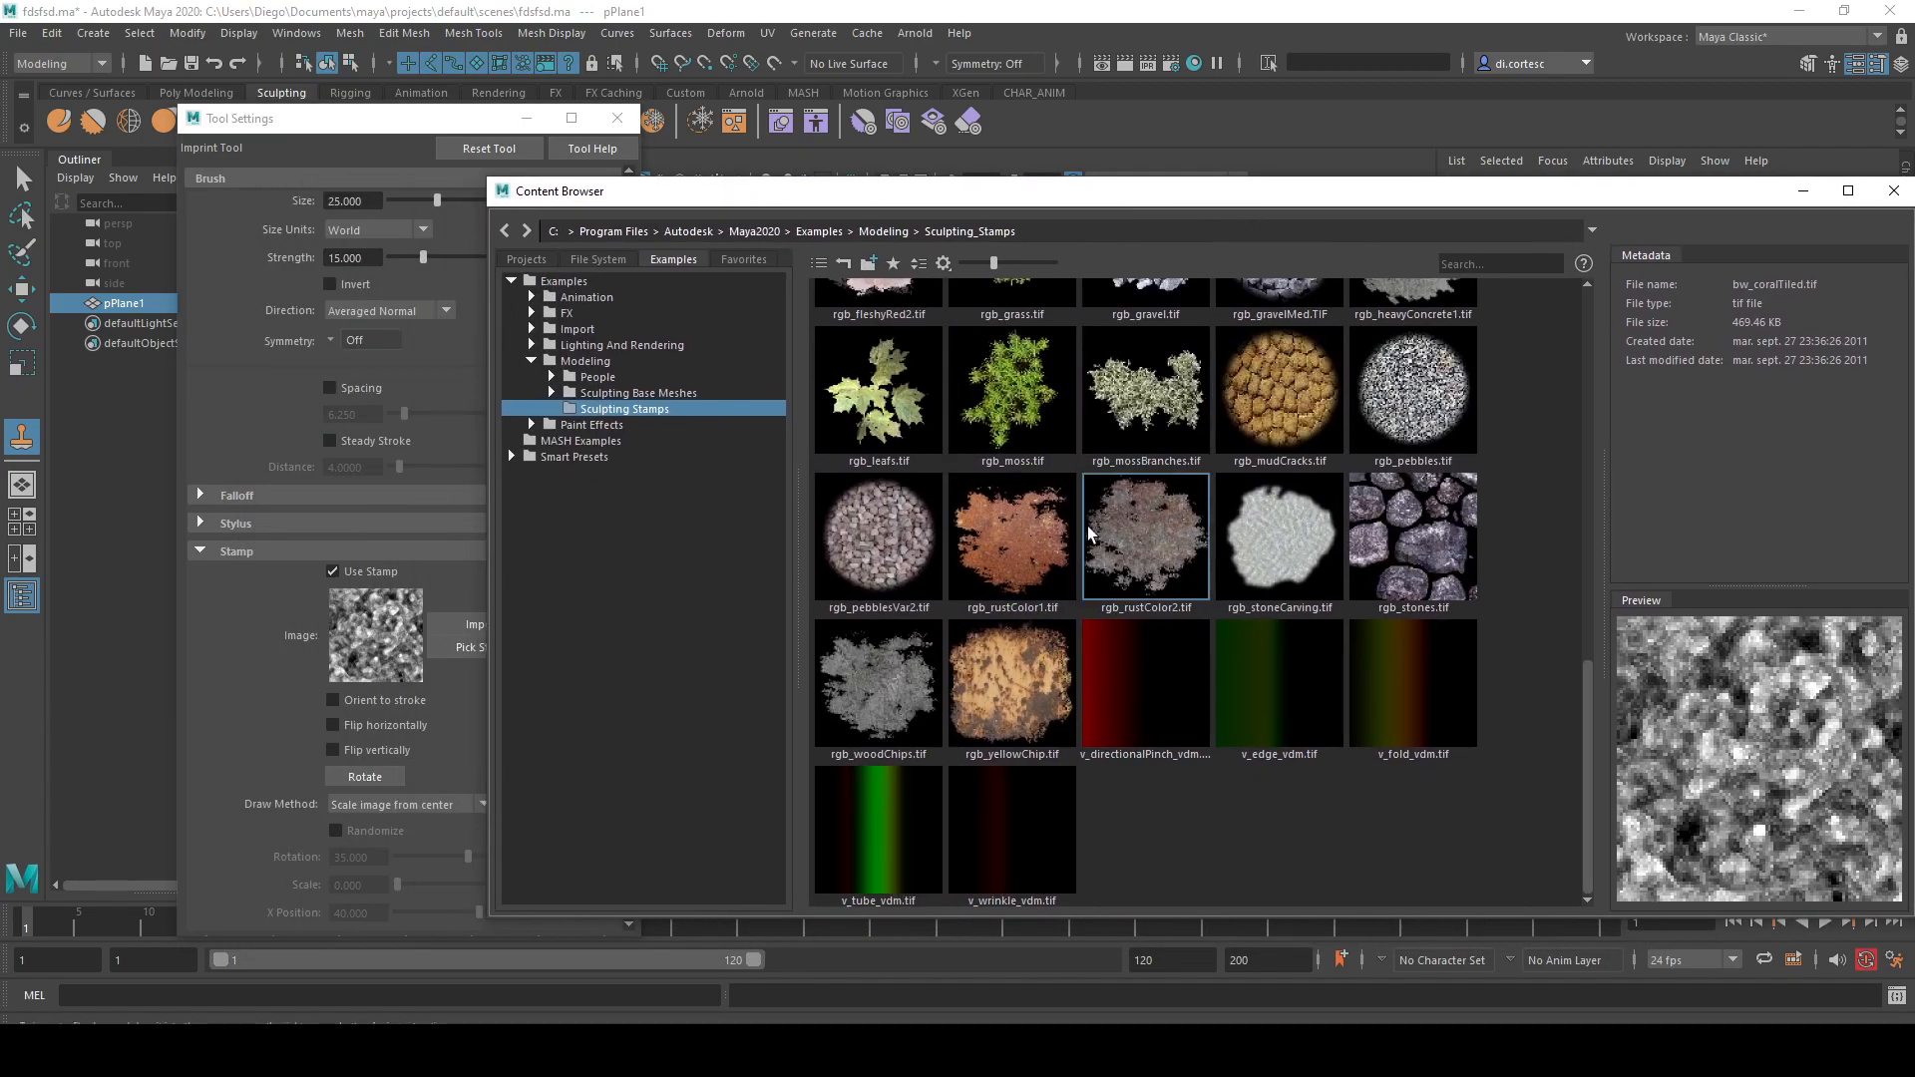
scroll(1009, 547, up, 6)
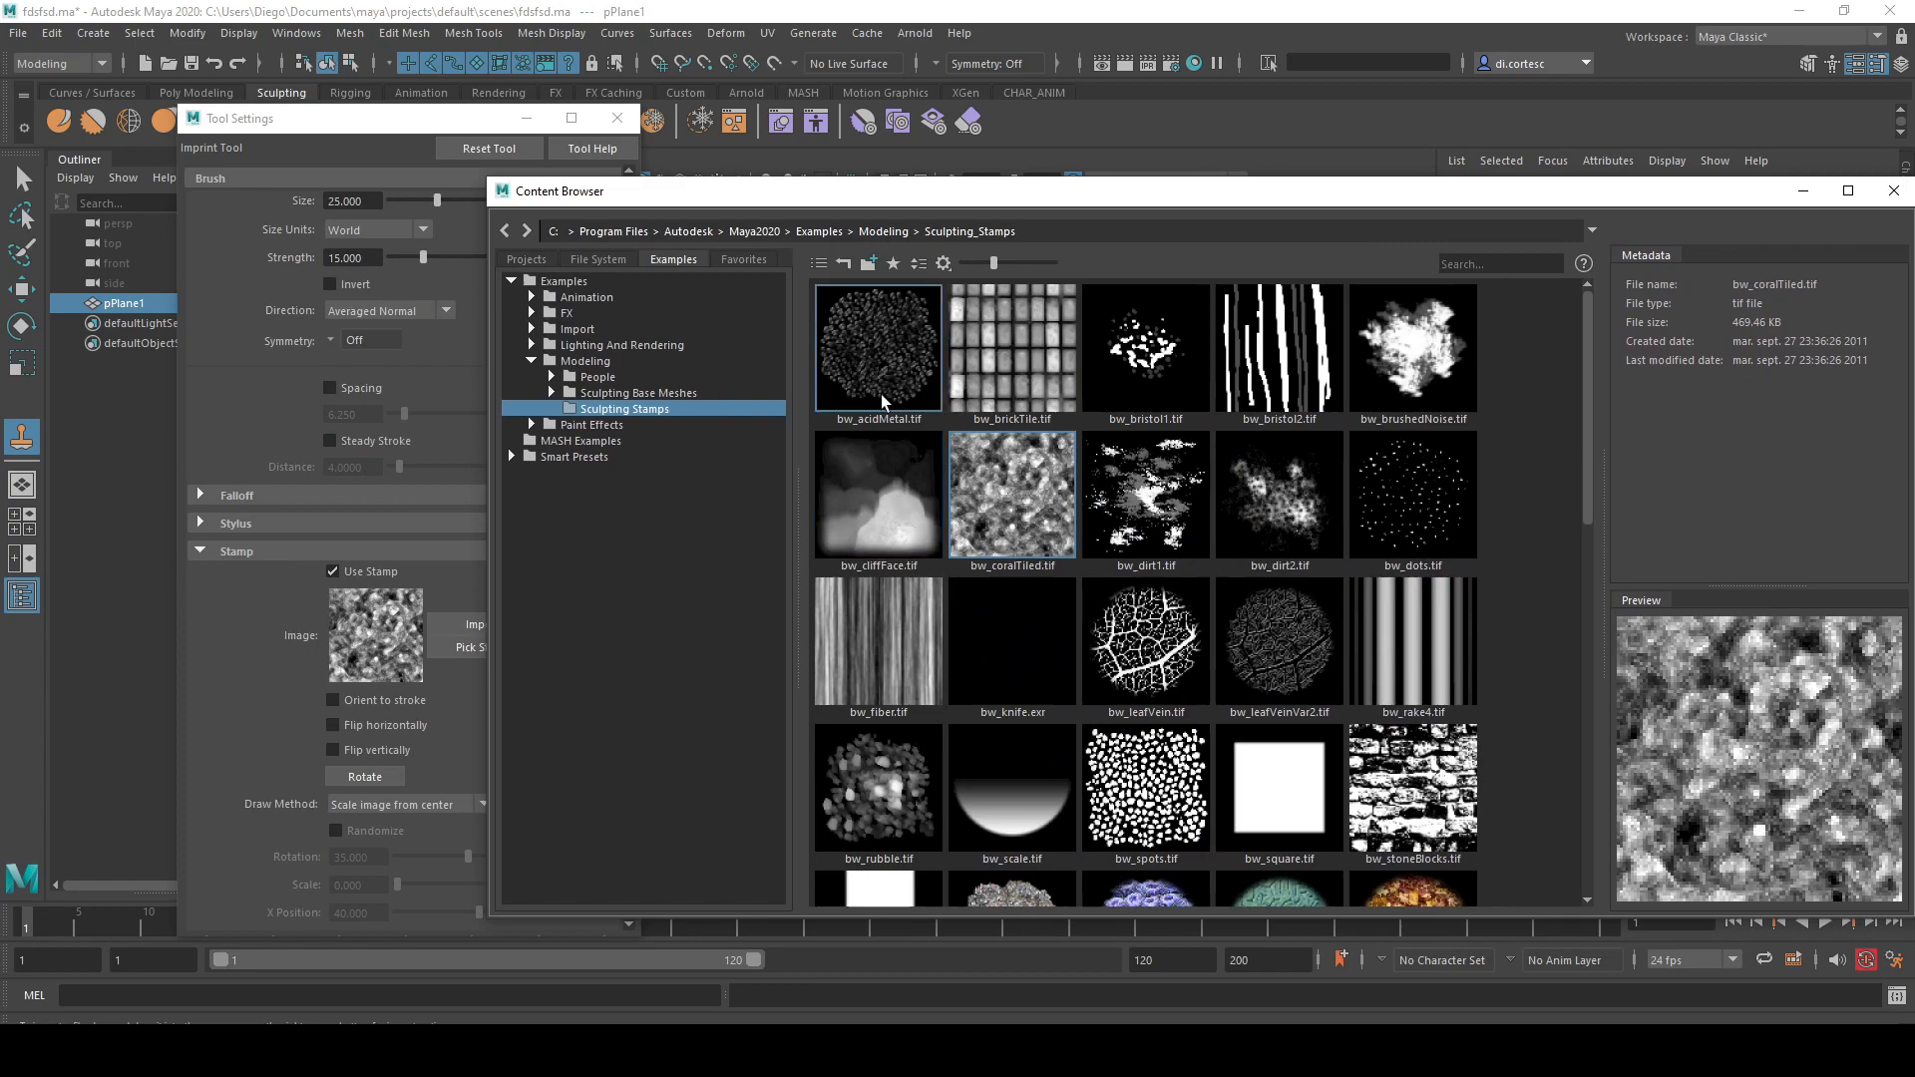
click(1119, 367)
click(1147, 494)
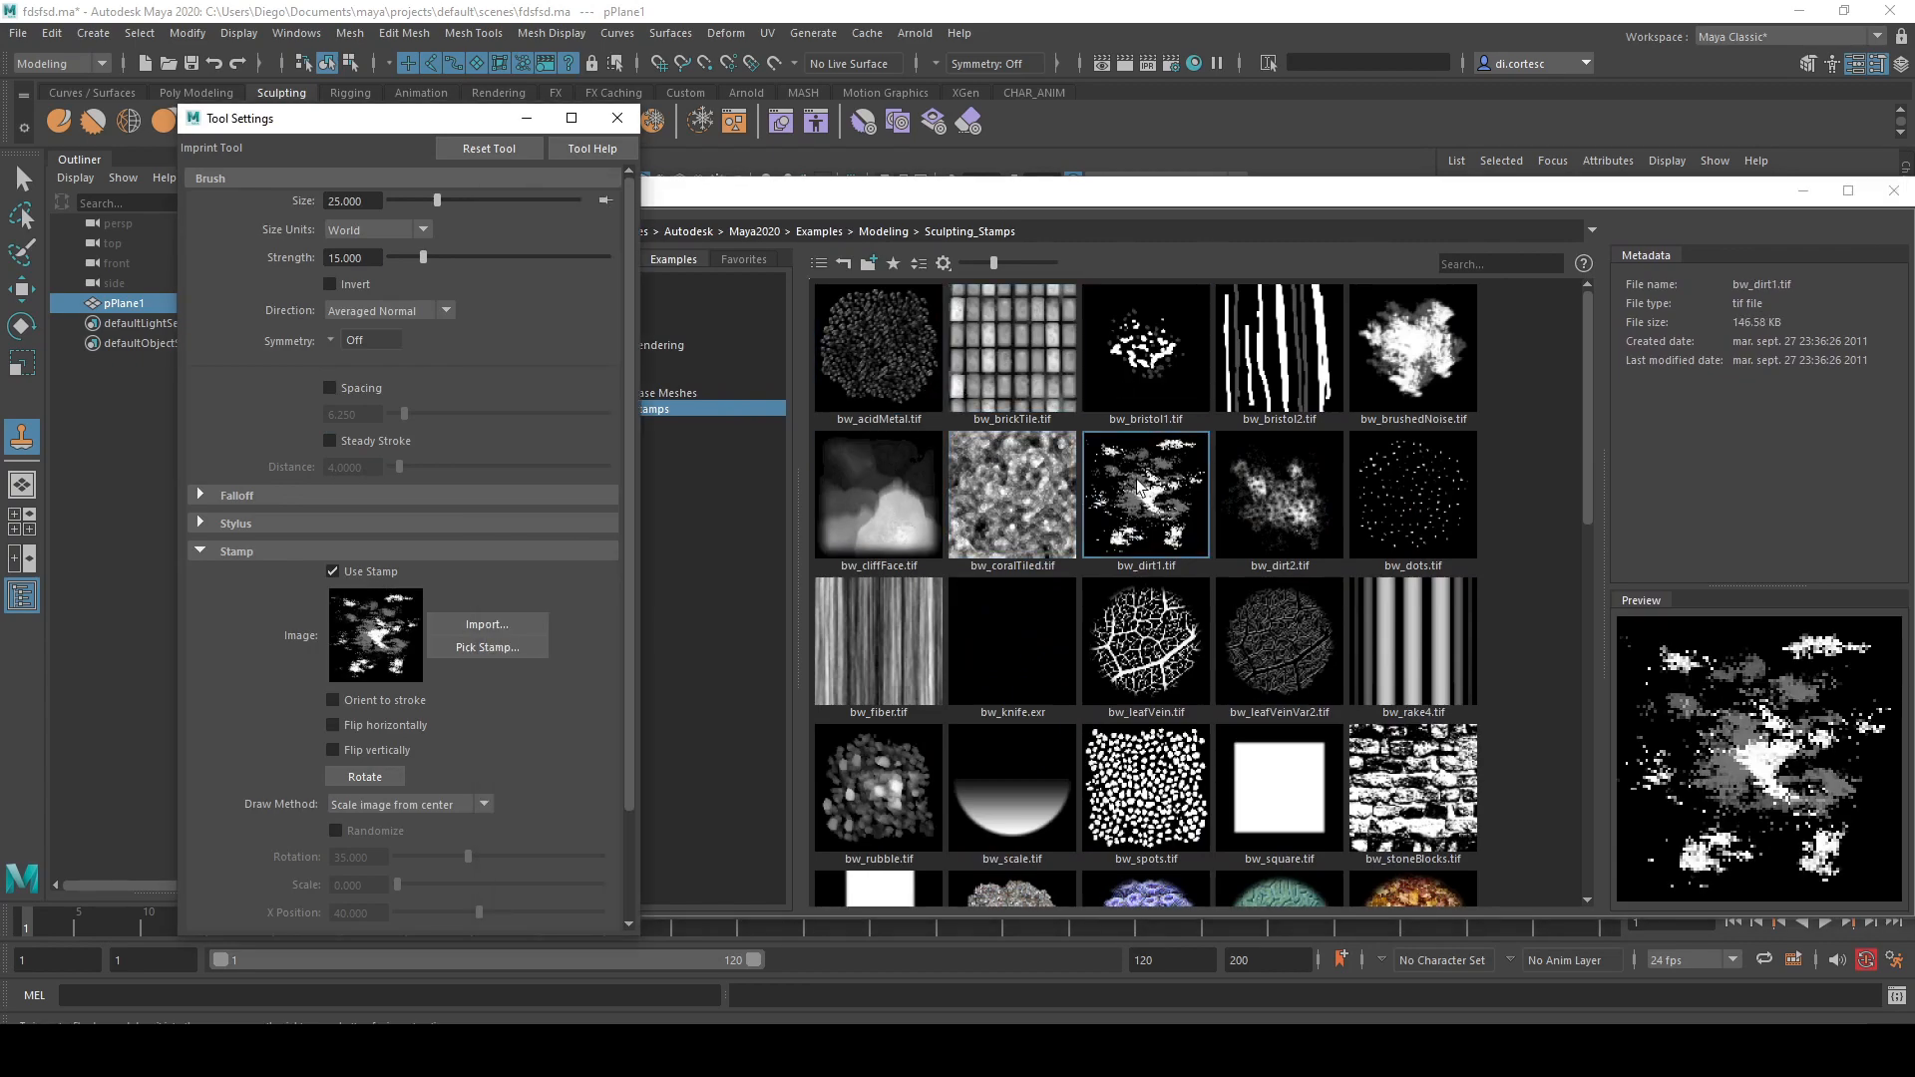
click(1292, 498)
click(859, 496)
click(866, 795)
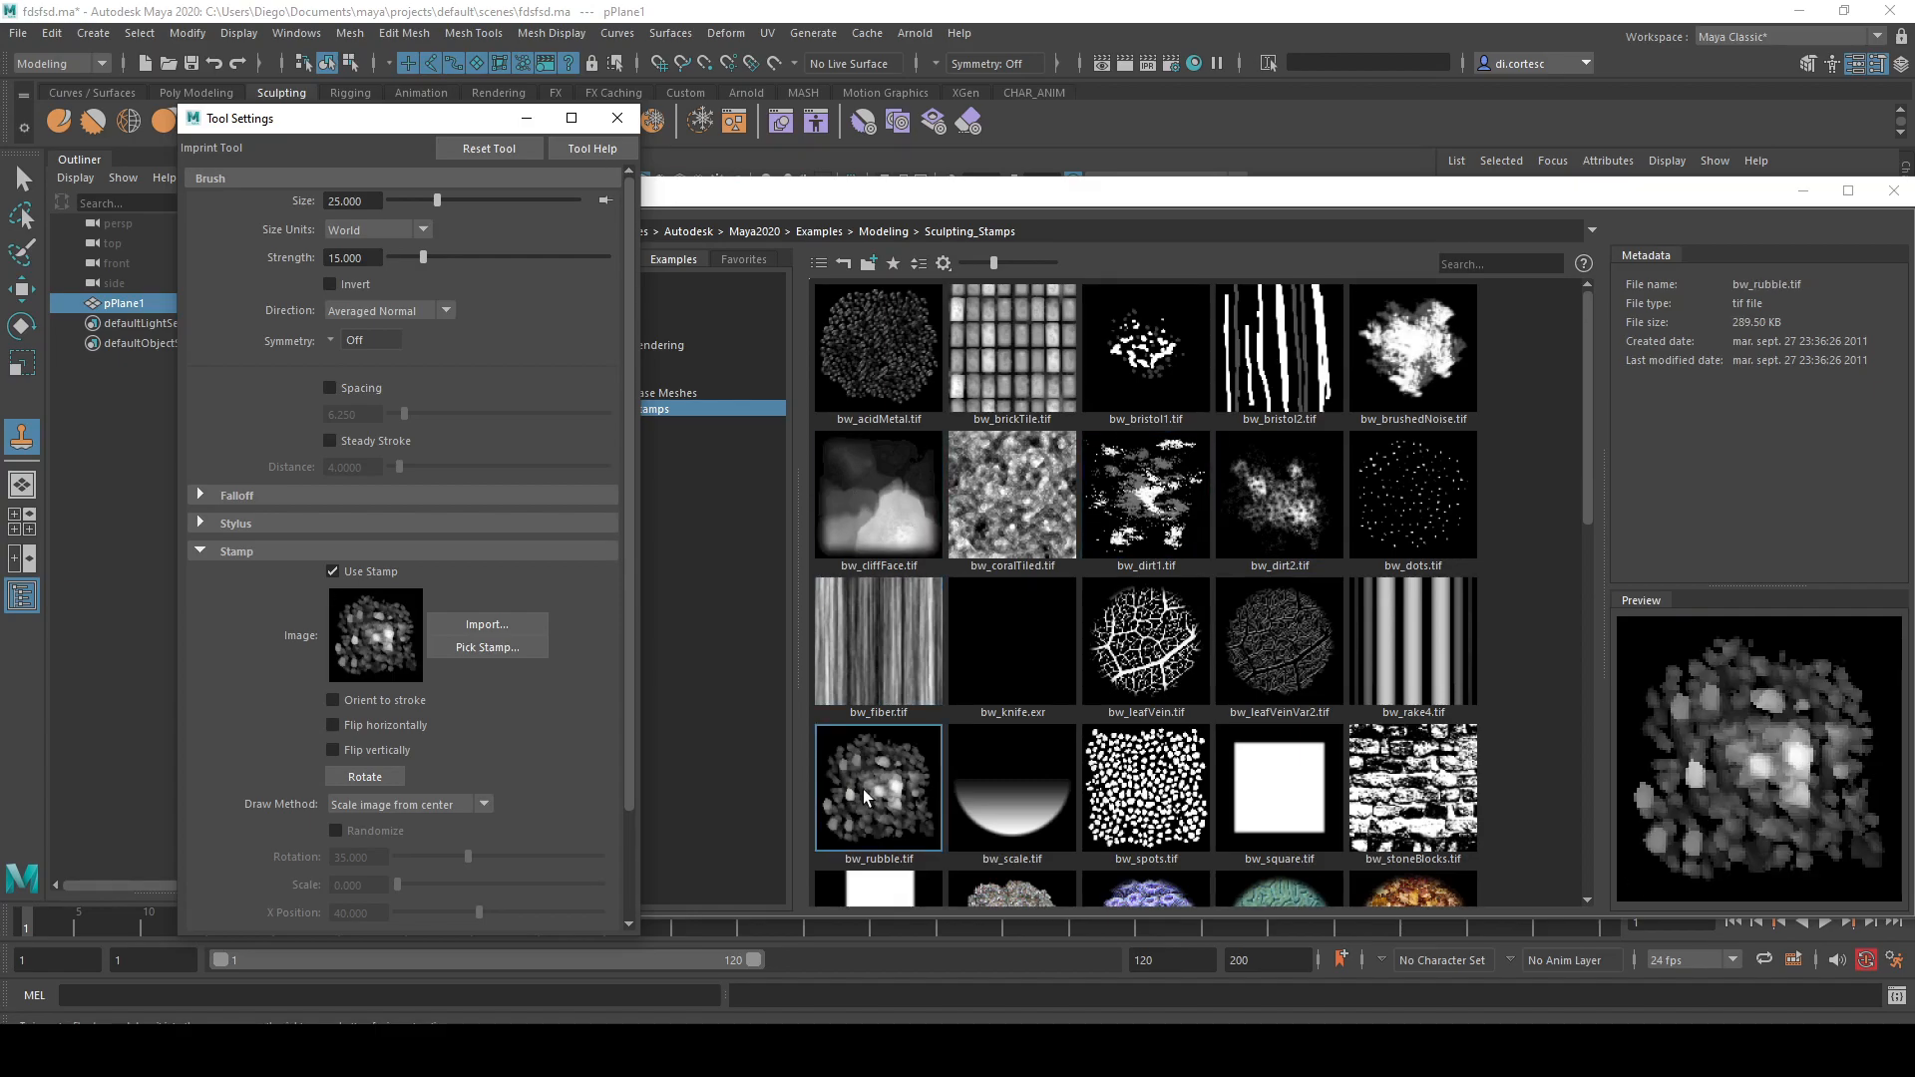
- Close the stamp library, lower the Imprint strength to 2.326, and stamp the bw_rubble.tif texture onto the terrain beyond the crater
drag(1717, 192, 1423, 197)
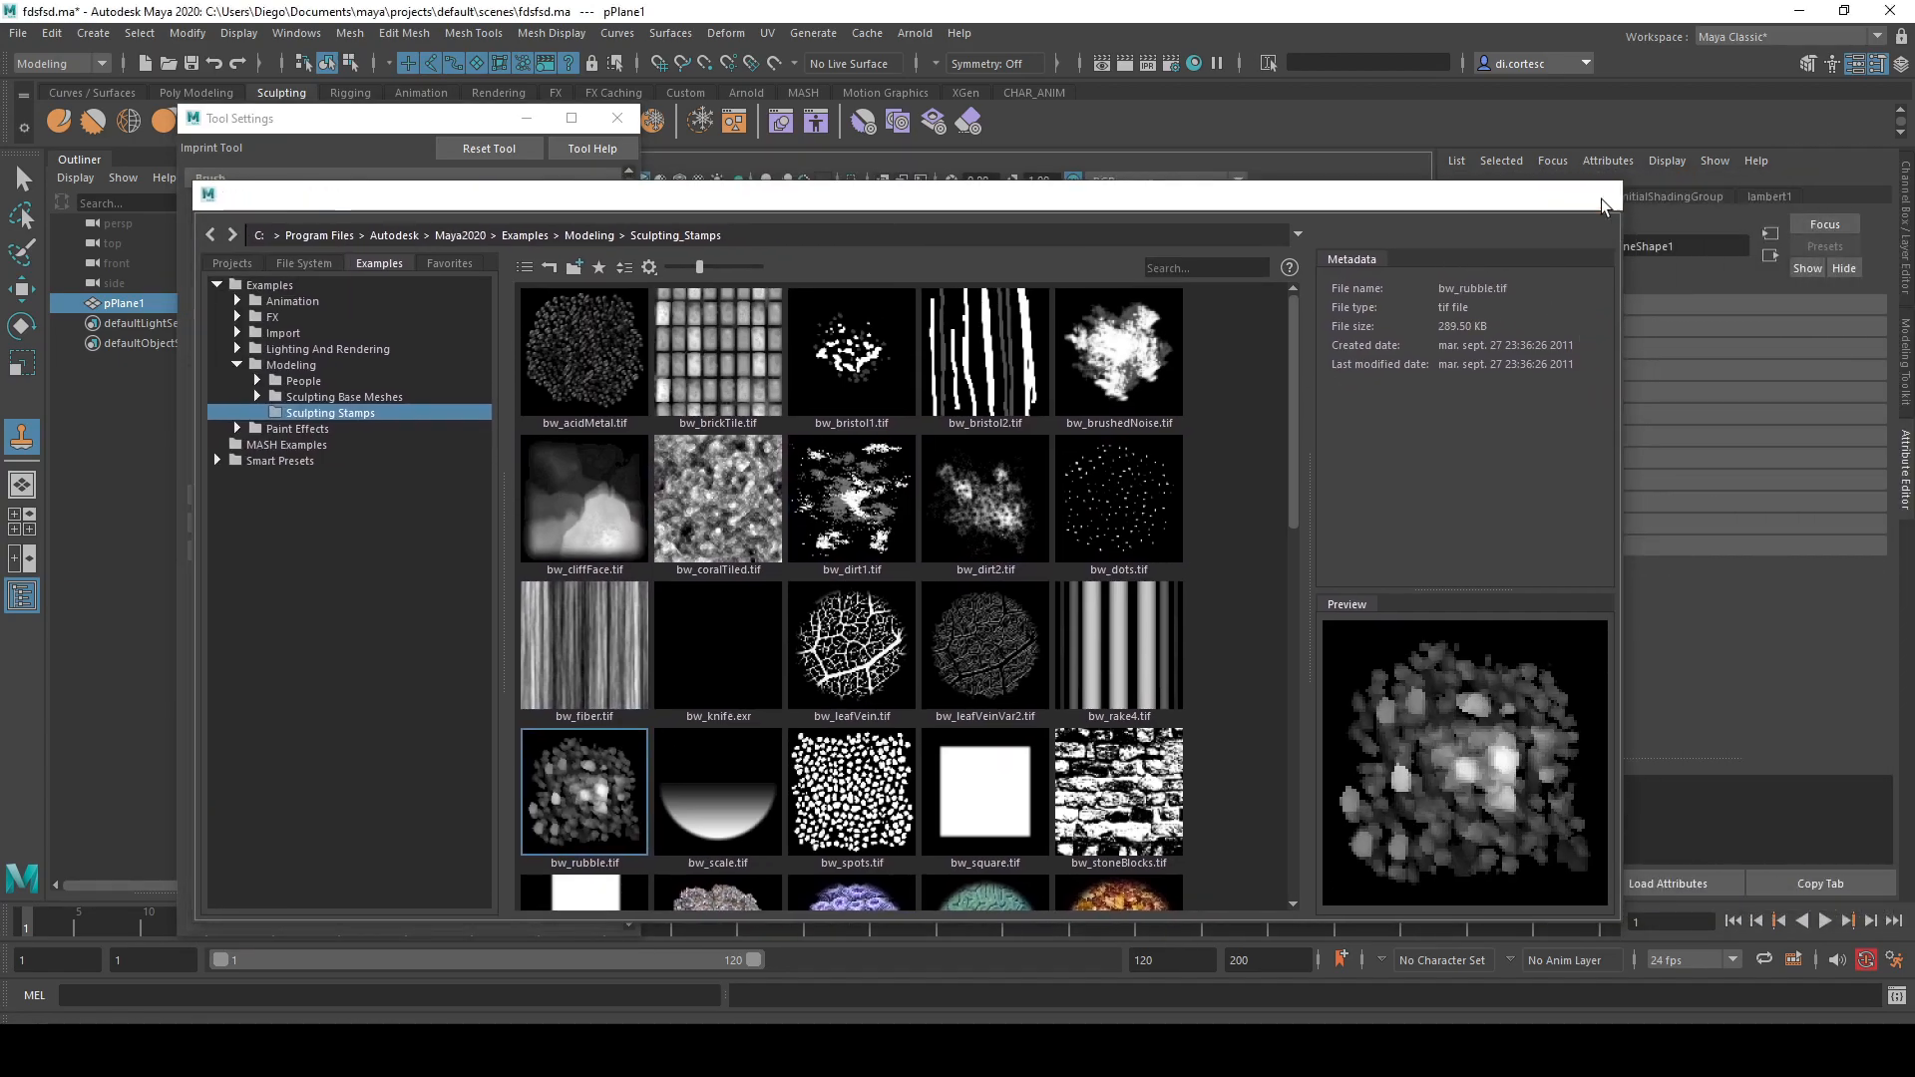
click(1608, 203)
drag(424, 258, 407, 259)
mouse_move(911, 410)
mouse_down()
mouse_move(1091, 443)
mouse_move(1197, 342)
mouse_up()
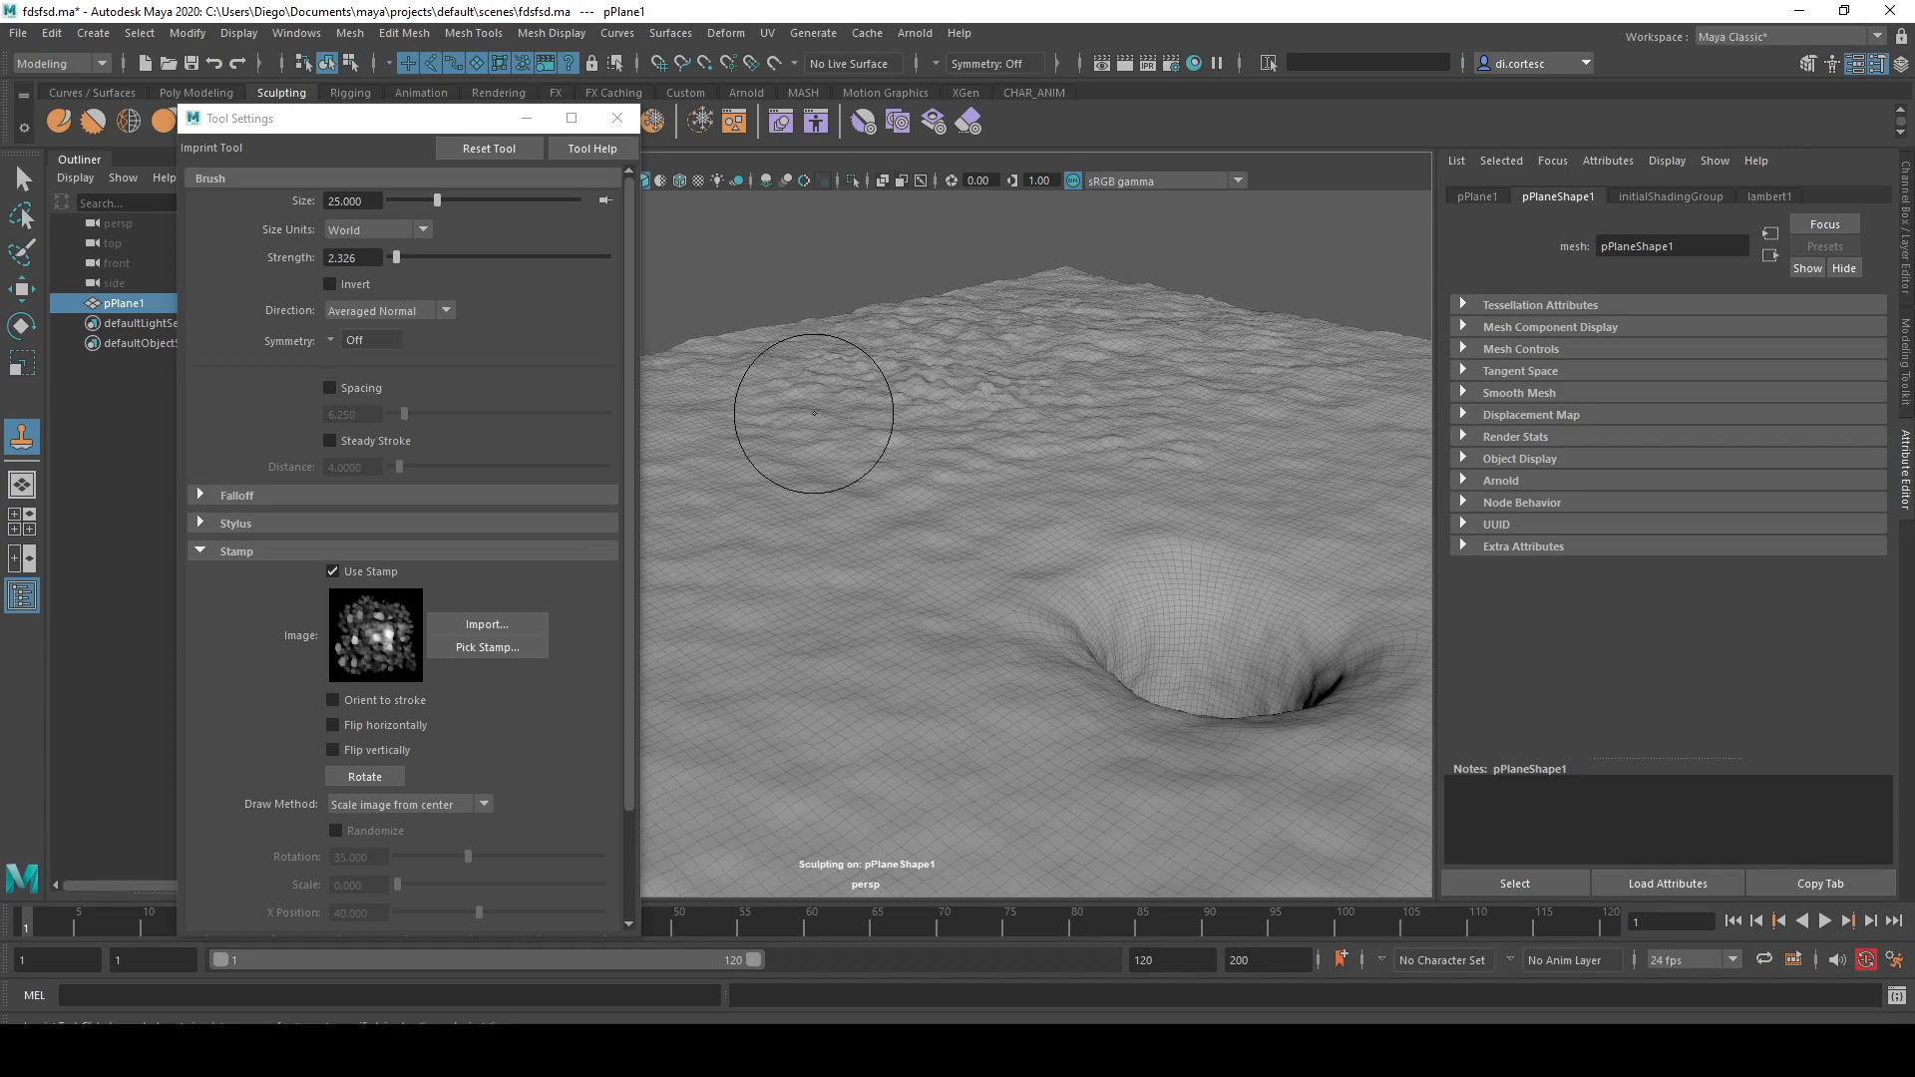
alt+drag(991, 543, 726, 578)
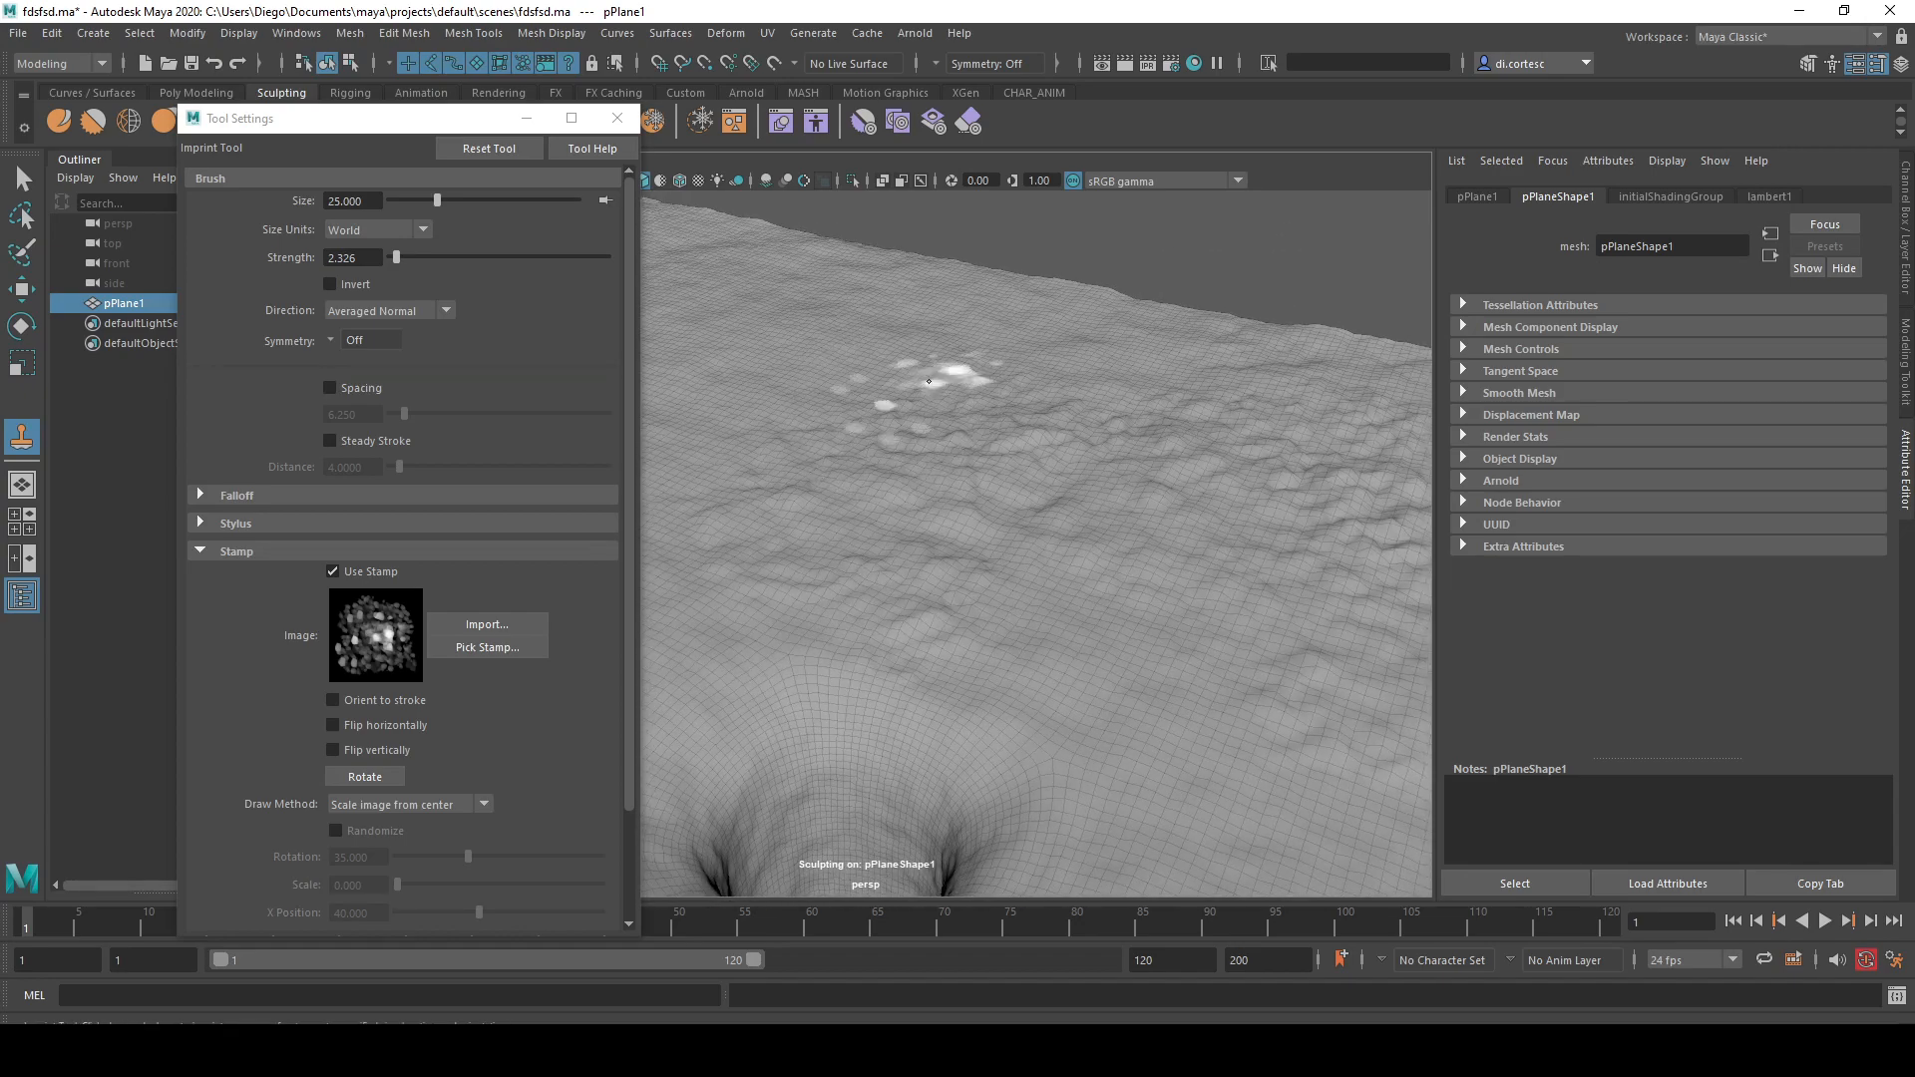
mouse_move(748, 427)
alt+mouse_down()
mouse_move(840, 324)
mouse_move(910, 289)
alt+mouse_up()
drag(766, 427, 859, 435)
drag(791, 548, 942, 559)
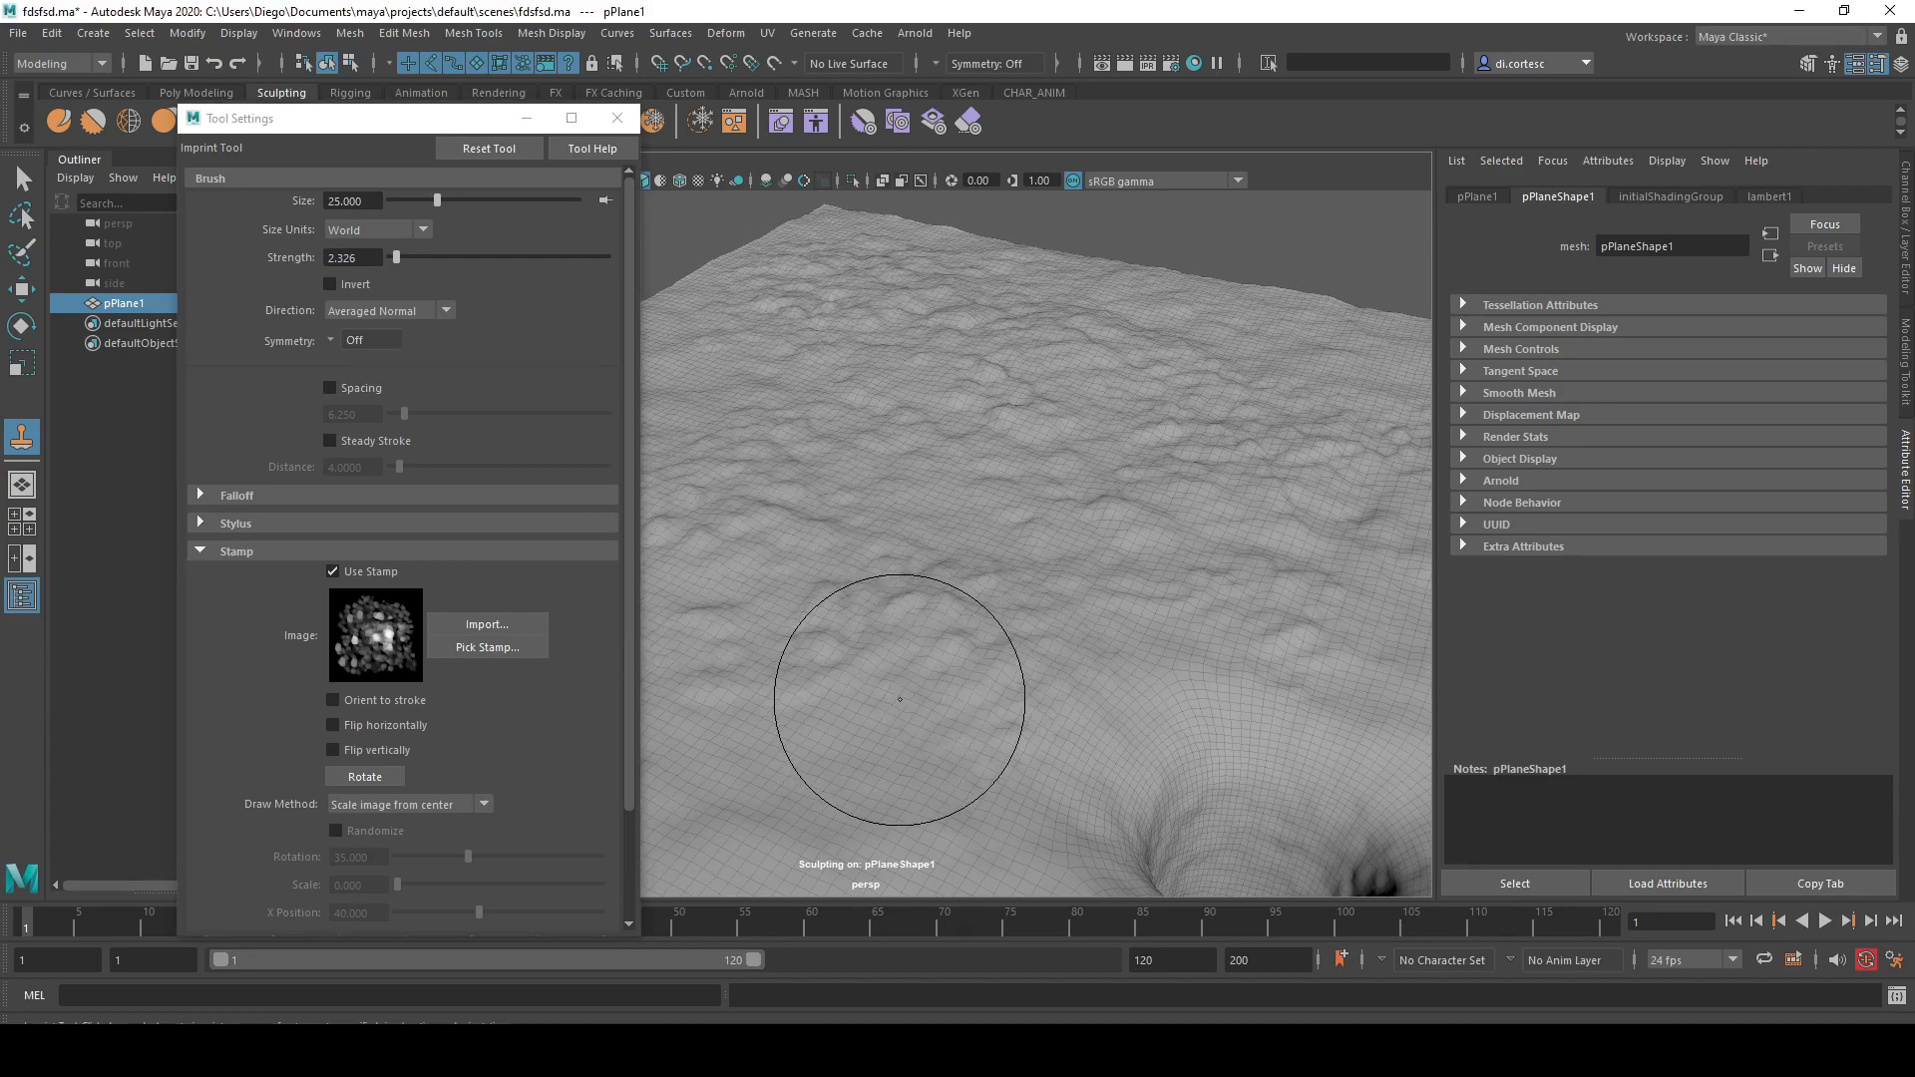
- Continue imprinting the rubble stamp over the remaining areas of the plane, including the ground around the crater
alt+drag(799, 513, 982, 407)
mouse_move(845, 422)
mouse_down()
mouse_move(928, 423)
mouse_move(890, 435)
mouse_move(828, 385)
mouse_up()
mouse_move(834, 547)
alt+mouse_down()
mouse_move(863, 525)
mouse_move(791, 559)
mouse_move(938, 514)
alt+mouse_up()
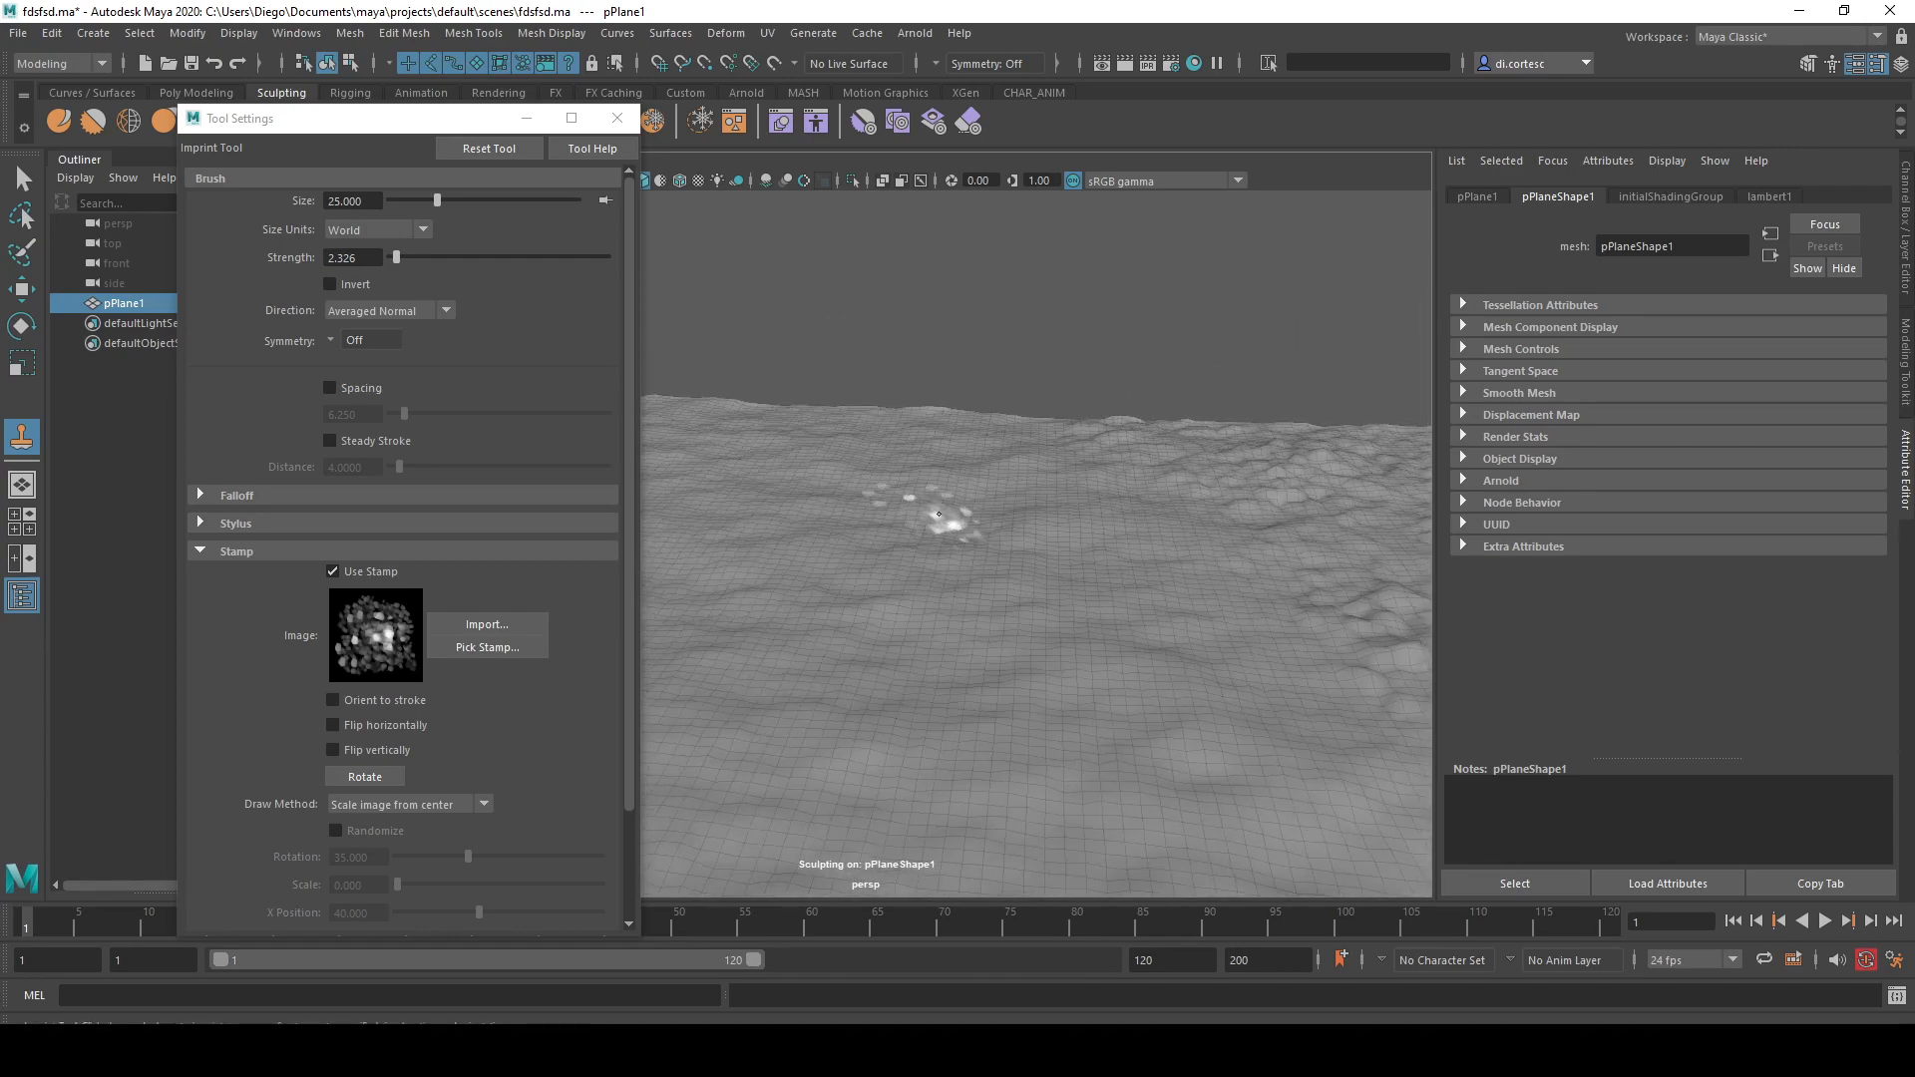
mouse_move(658, 461)
alt+mouse_down()
mouse_move(1137, 505)
mouse_move(1005, 530)
mouse_move(918, 436)
alt+mouse_up()
mouse_move(1057, 598)
mouse_down()
mouse_move(1094, 559)
mouse_move(1008, 495)
mouse_move(982, 552)
mouse_up()
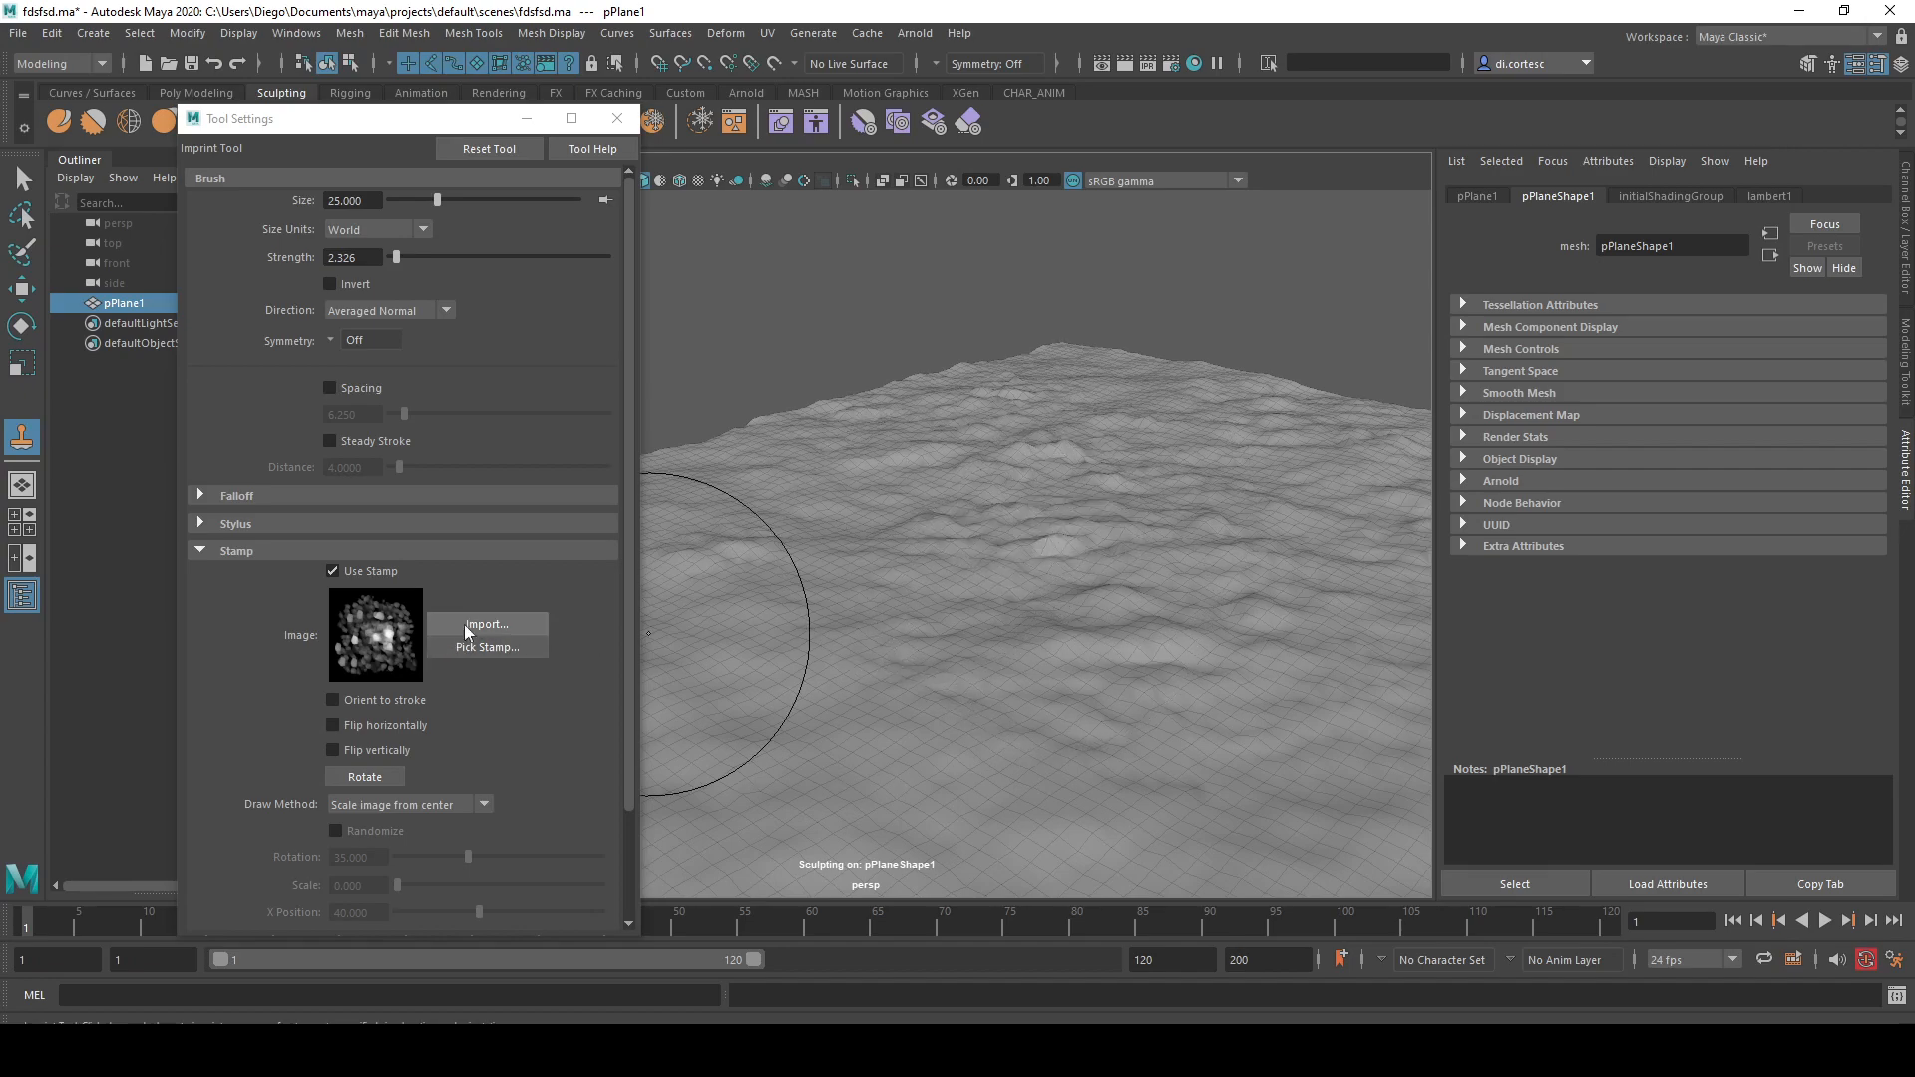
alt+drag(918, 620, 1105, 493)
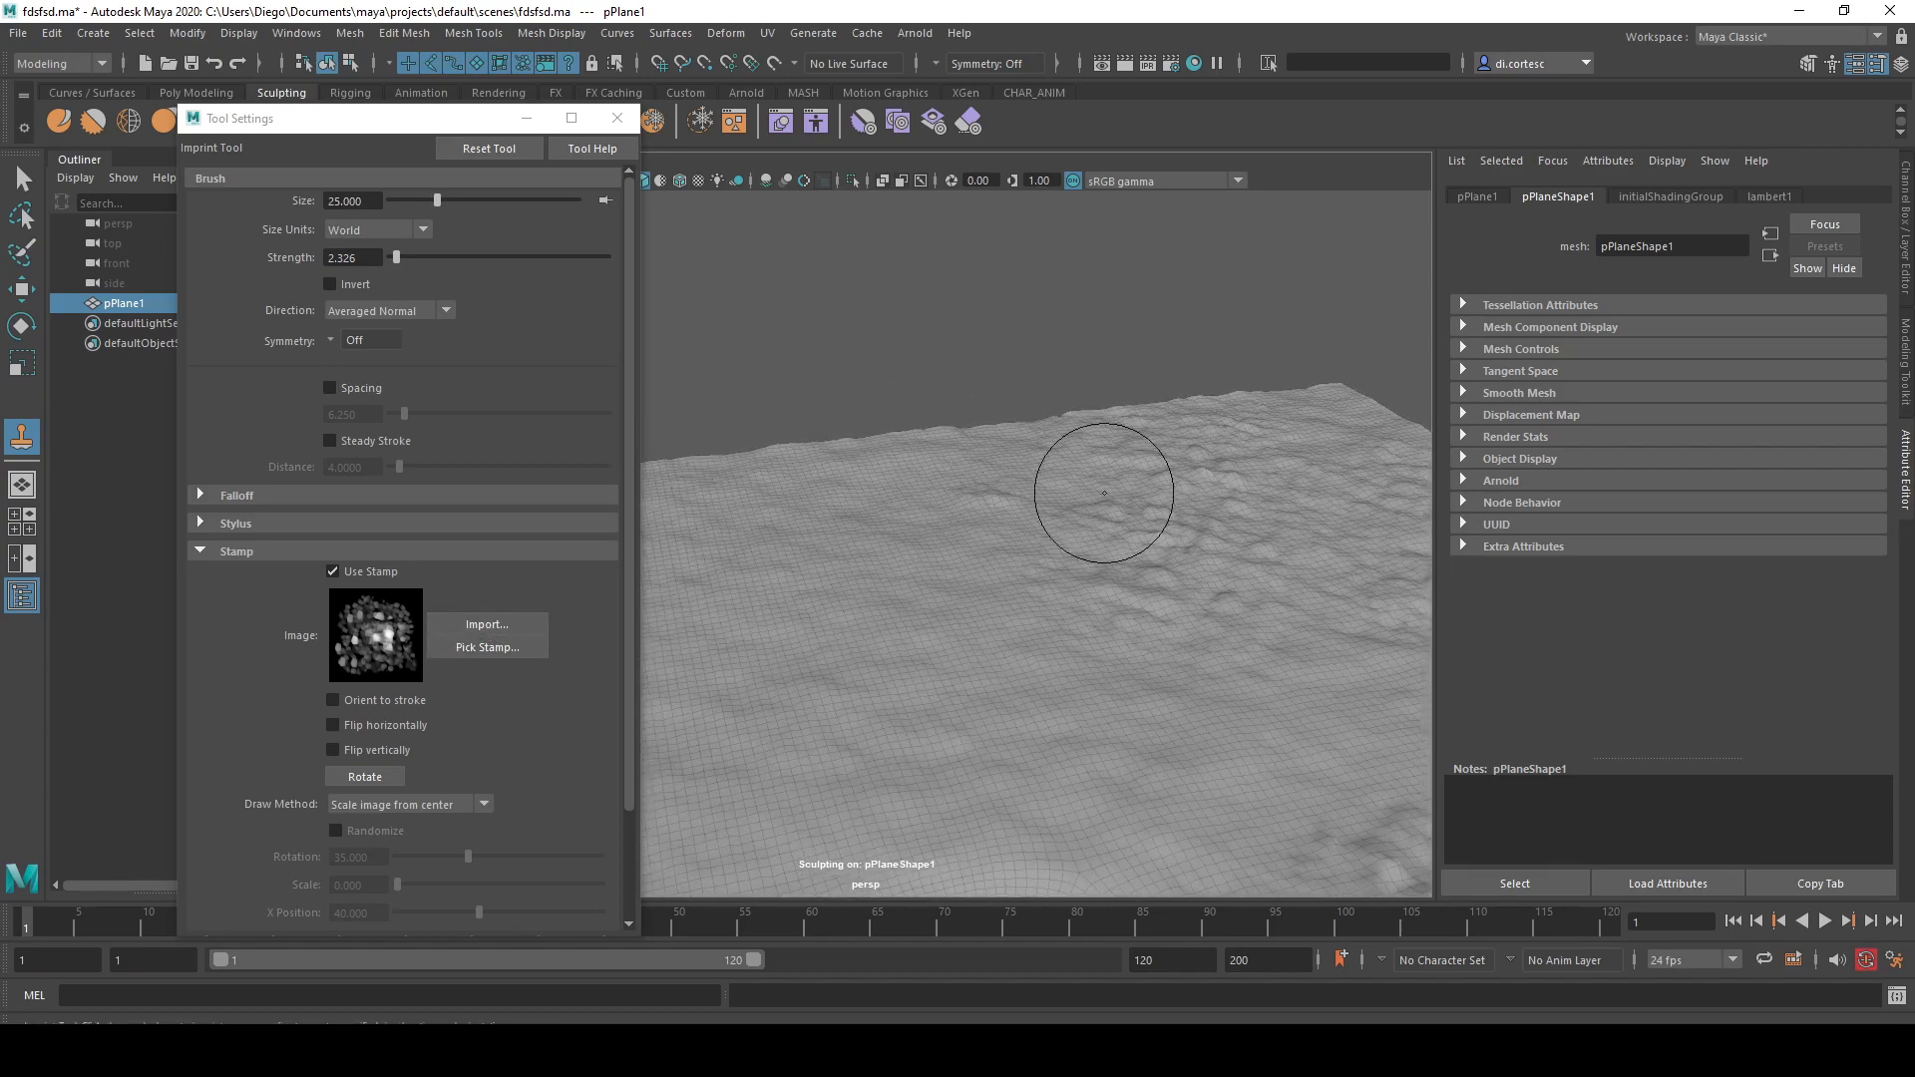
drag(880, 564, 914, 614)
mouse_move(762, 509)
alt+mouse_down()
mouse_move(851, 585)
mouse_move(952, 483)
mouse_move(1116, 526)
mouse_move(894, 505)
mouse_move(1197, 469)
alt+mouse_up()
drag(1056, 480, 1057, 481)
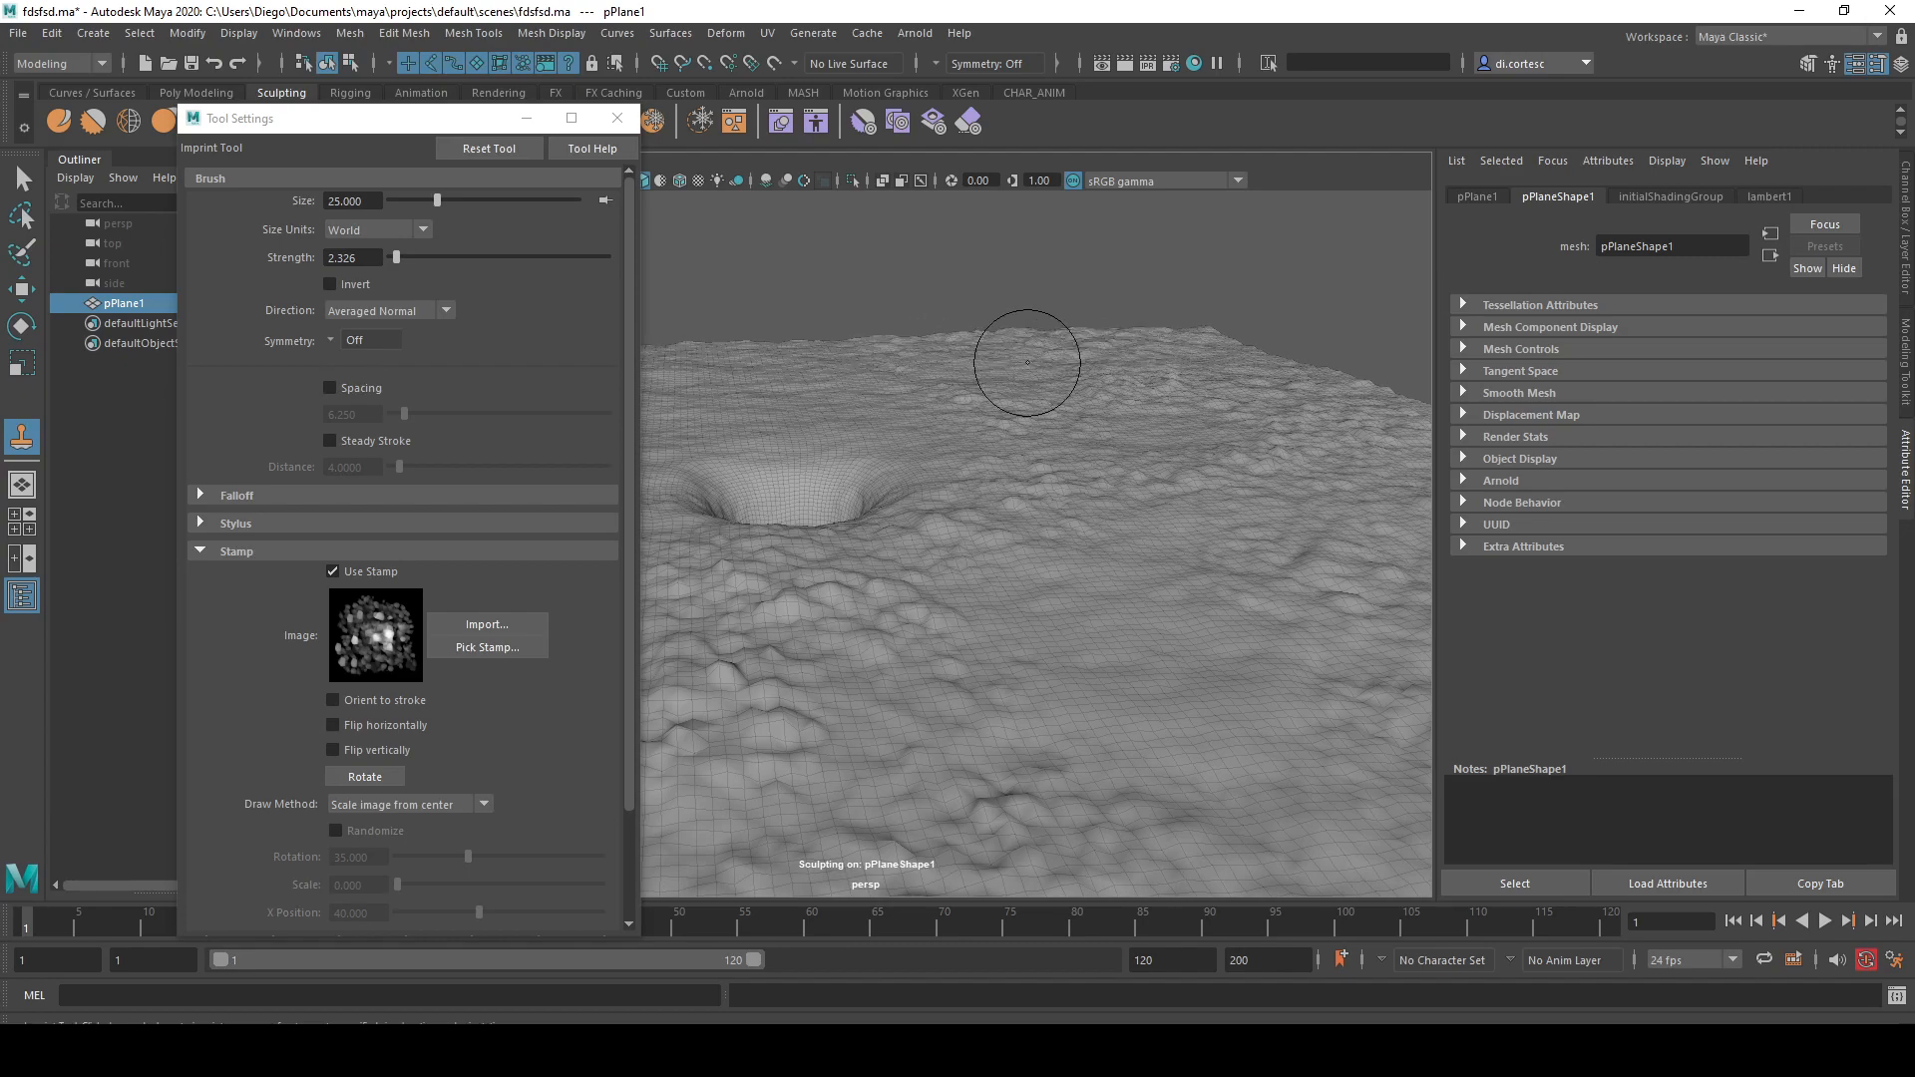
alt+drag(731, 353, 920, 440)
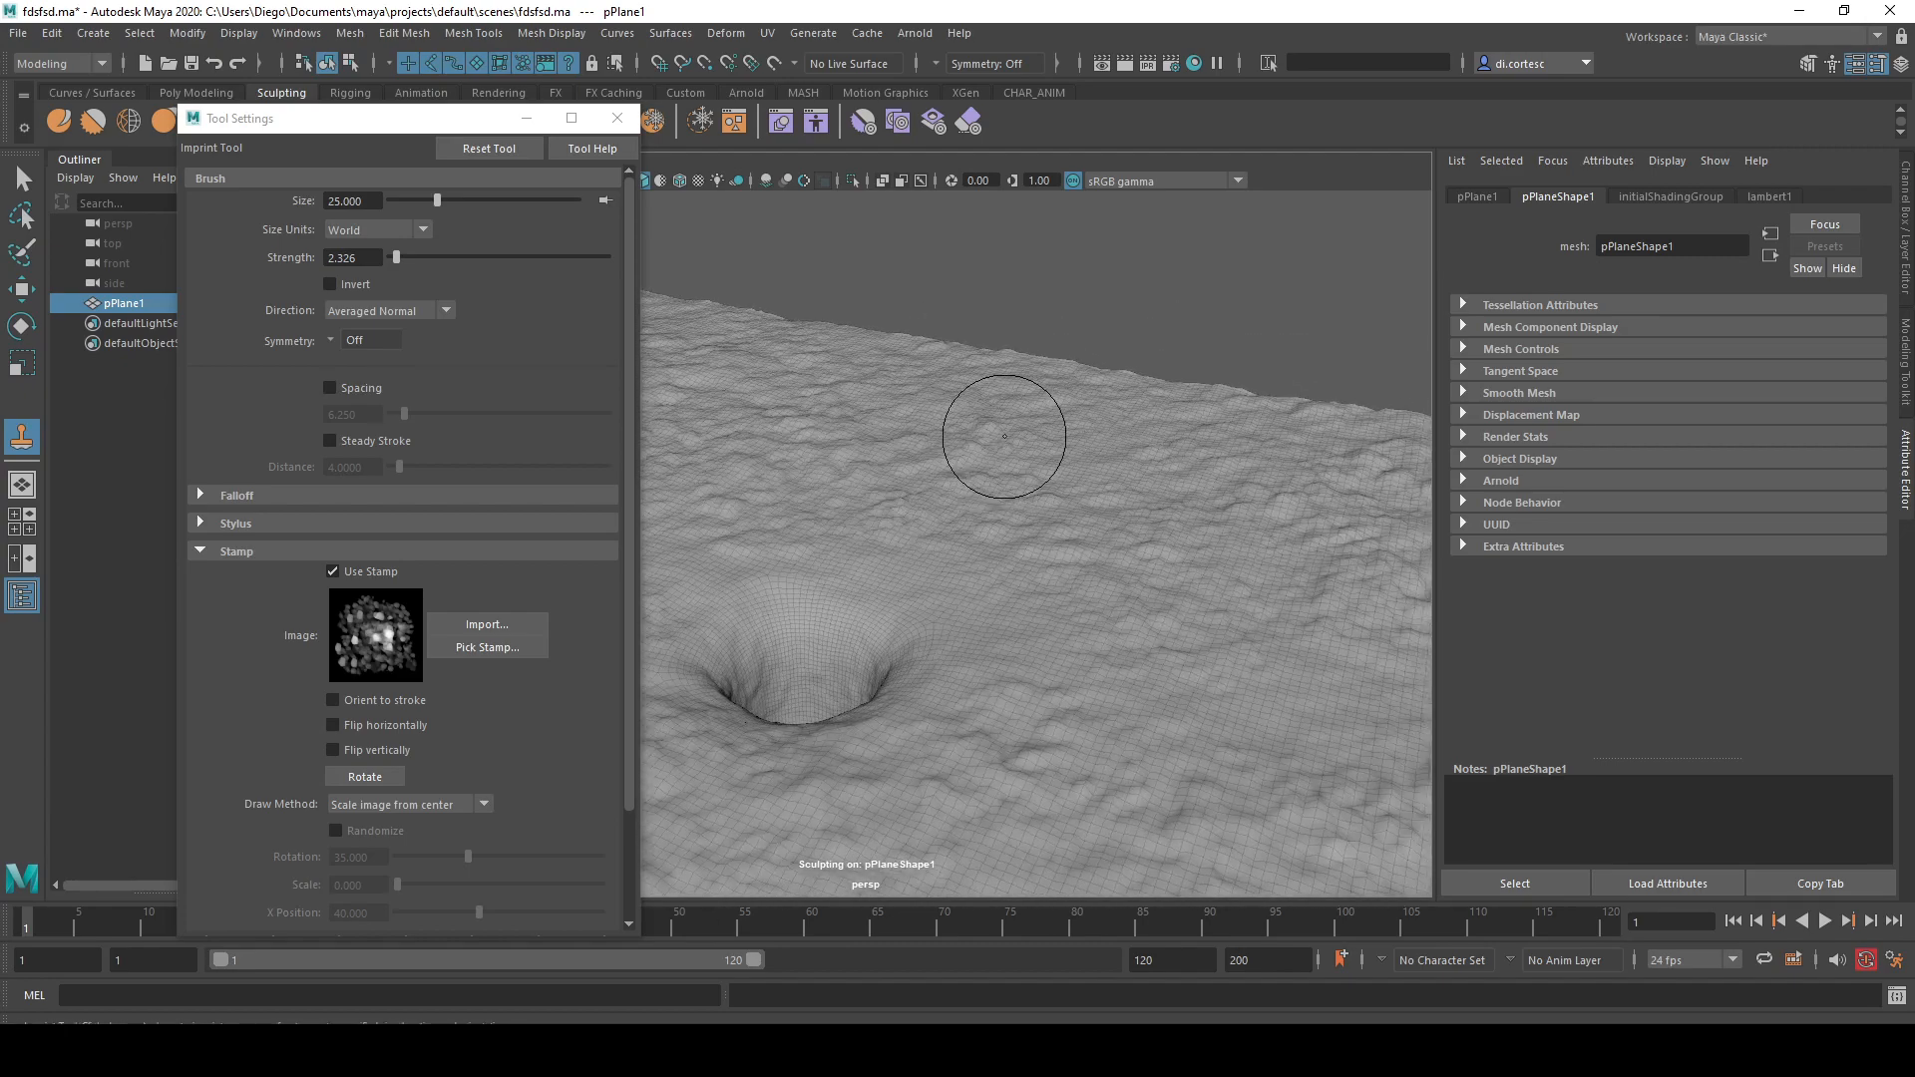
alt+drag(834, 644, 898, 539)
drag(734, 564, 735, 564)
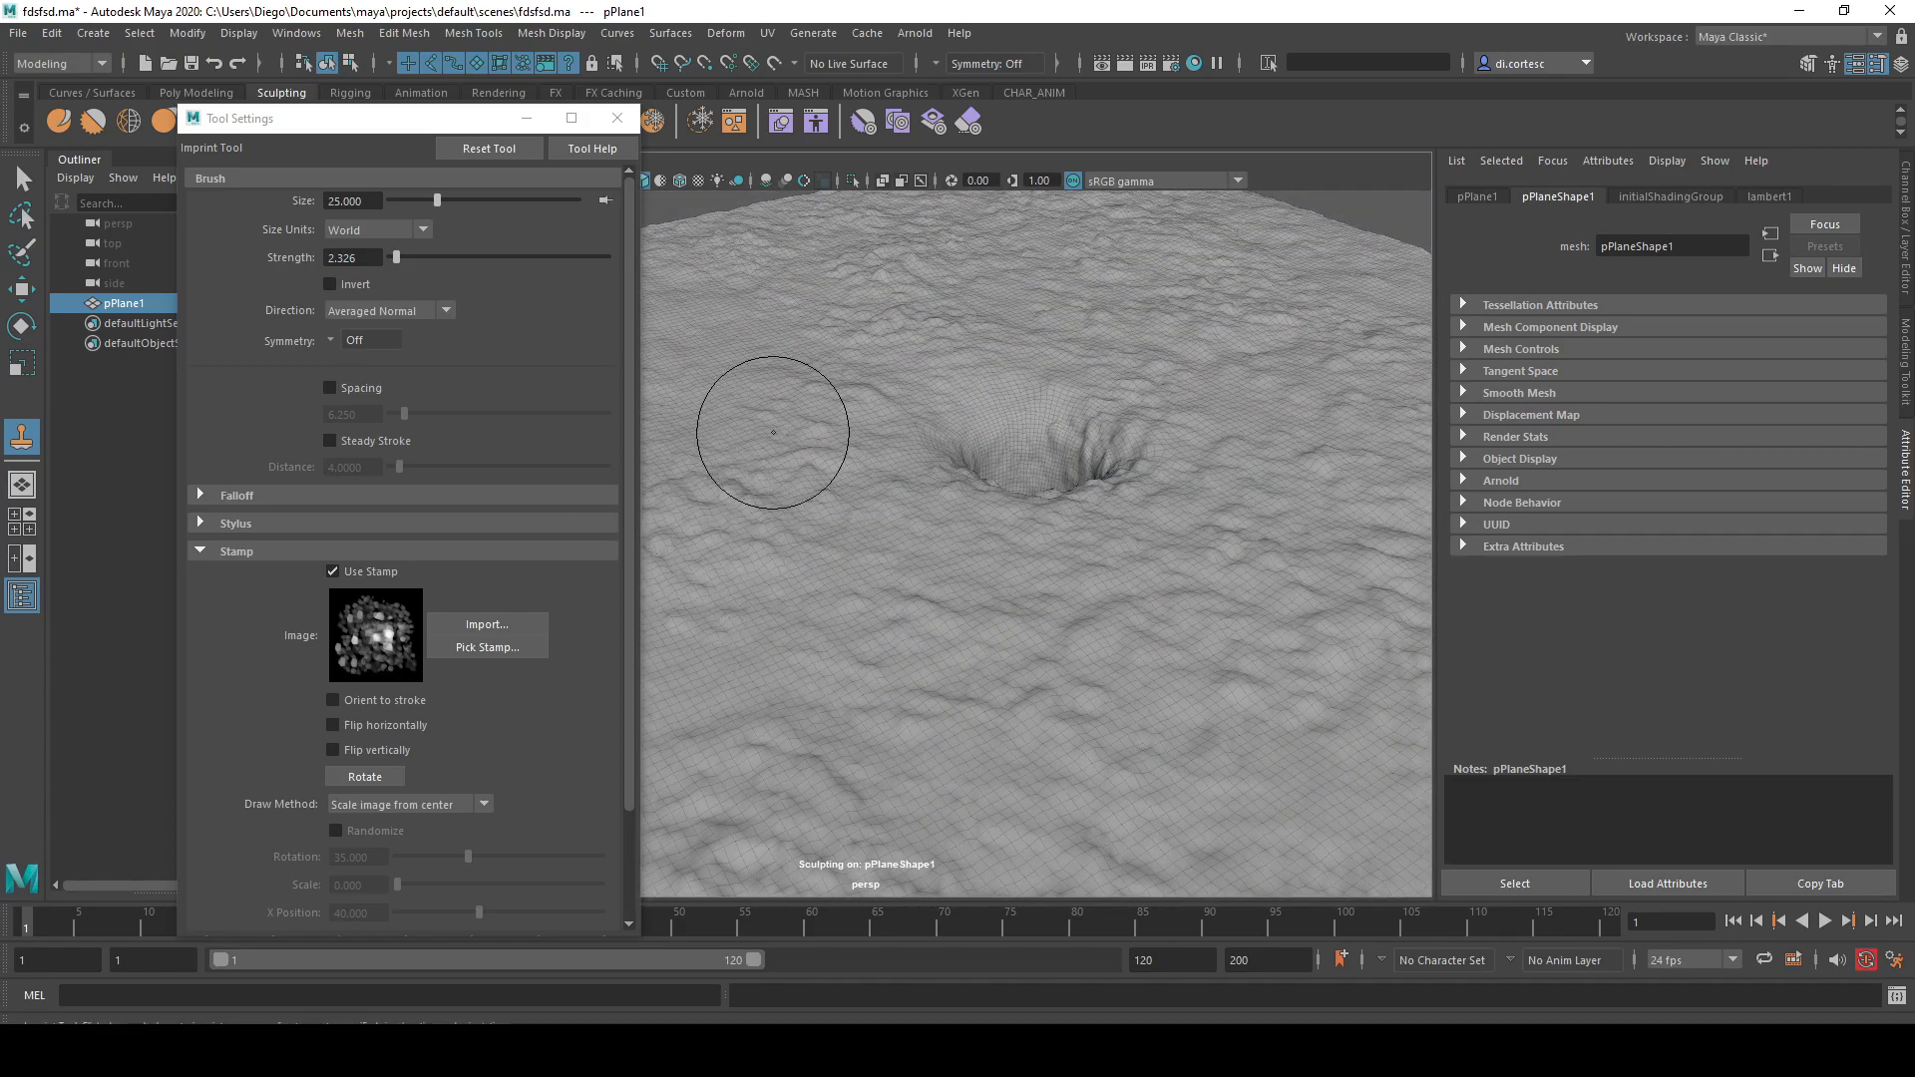
alt+right_drag(727, 329, 987, 564)
mouse_move(1073, 529)
mouse_down()
mouse_move(1047, 449)
mouse_move(1134, 556)
mouse_move(865, 598)
mouse_move(855, 641)
mouse_move(1047, 619)
mouse_move(735, 632)
mouse_move(876, 556)
mouse_move(961, 640)
mouse_move(1347, 603)
mouse_move(956, 470)
mouse_up()
- Set bw_cliffFace.tif as the Imprint stamp and imprint it over the crater and the surrounding terrain
click(372, 643)
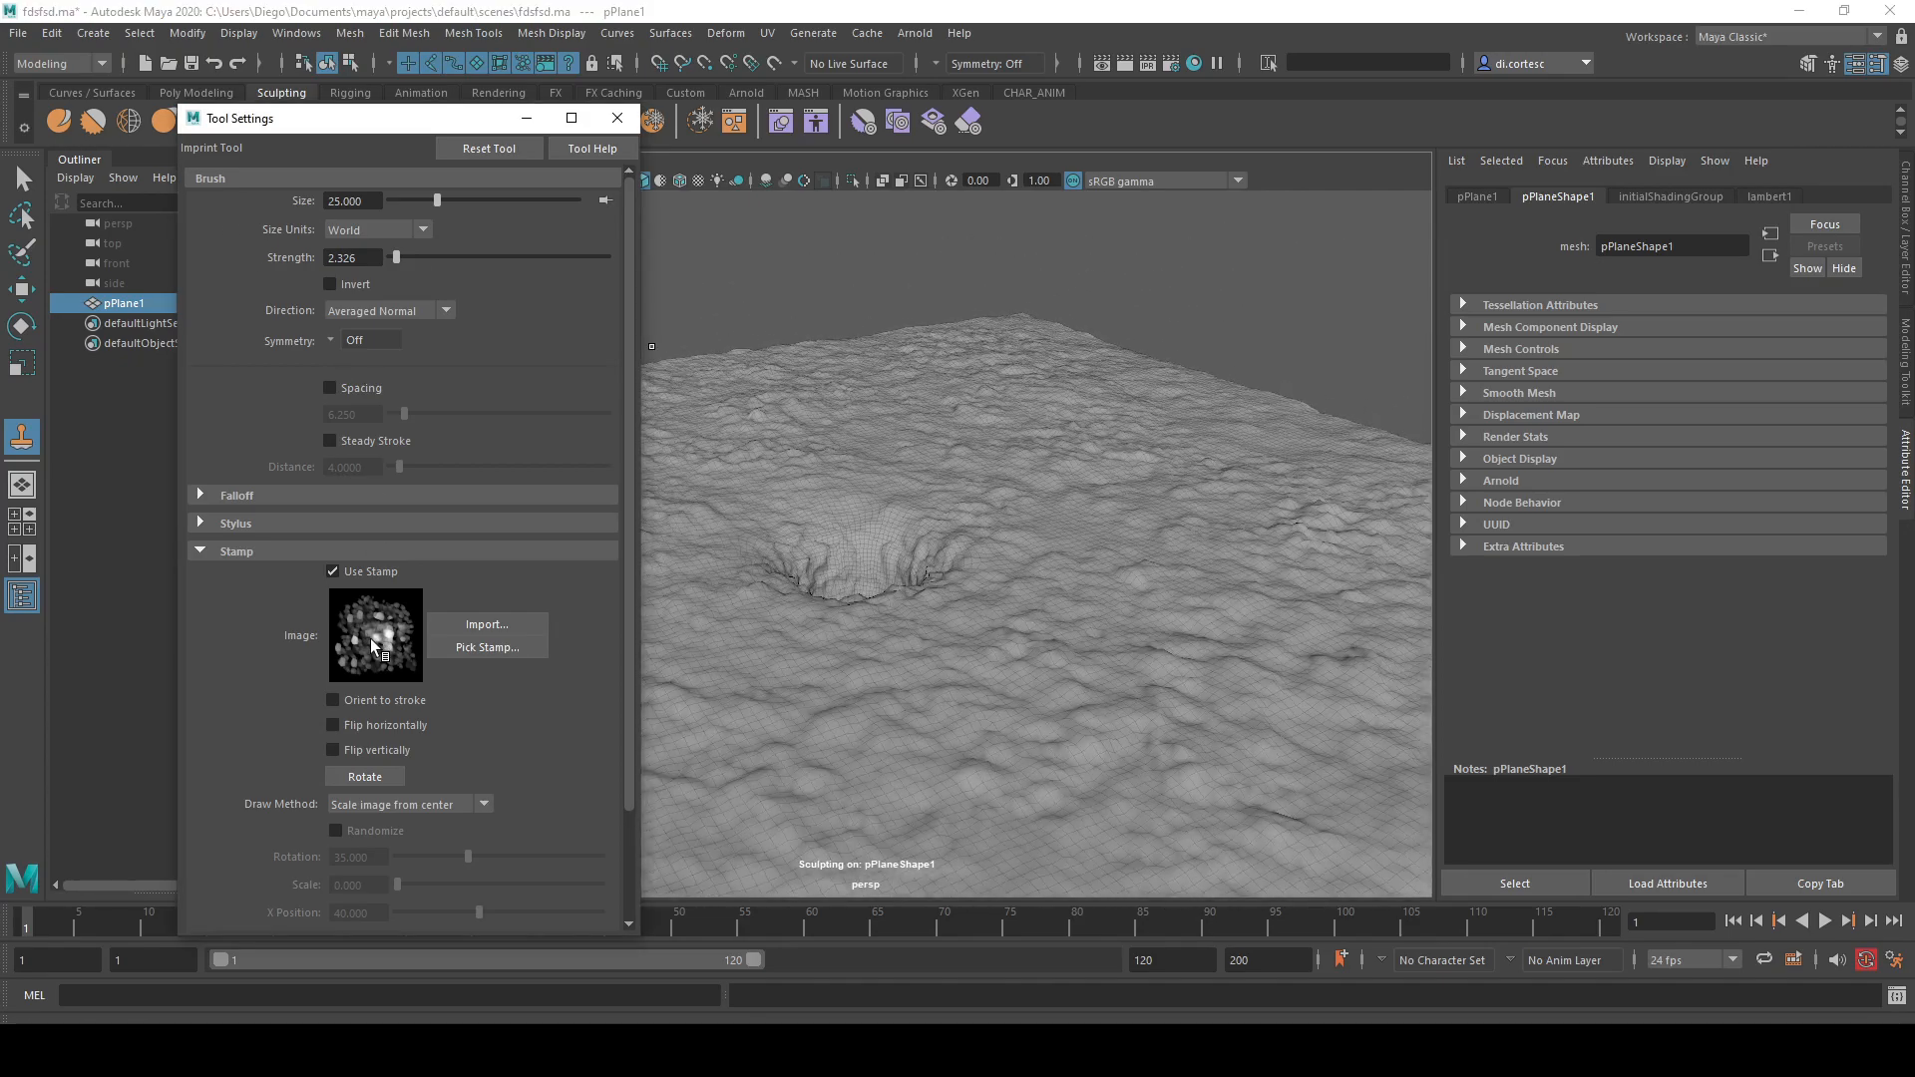
click(479, 647)
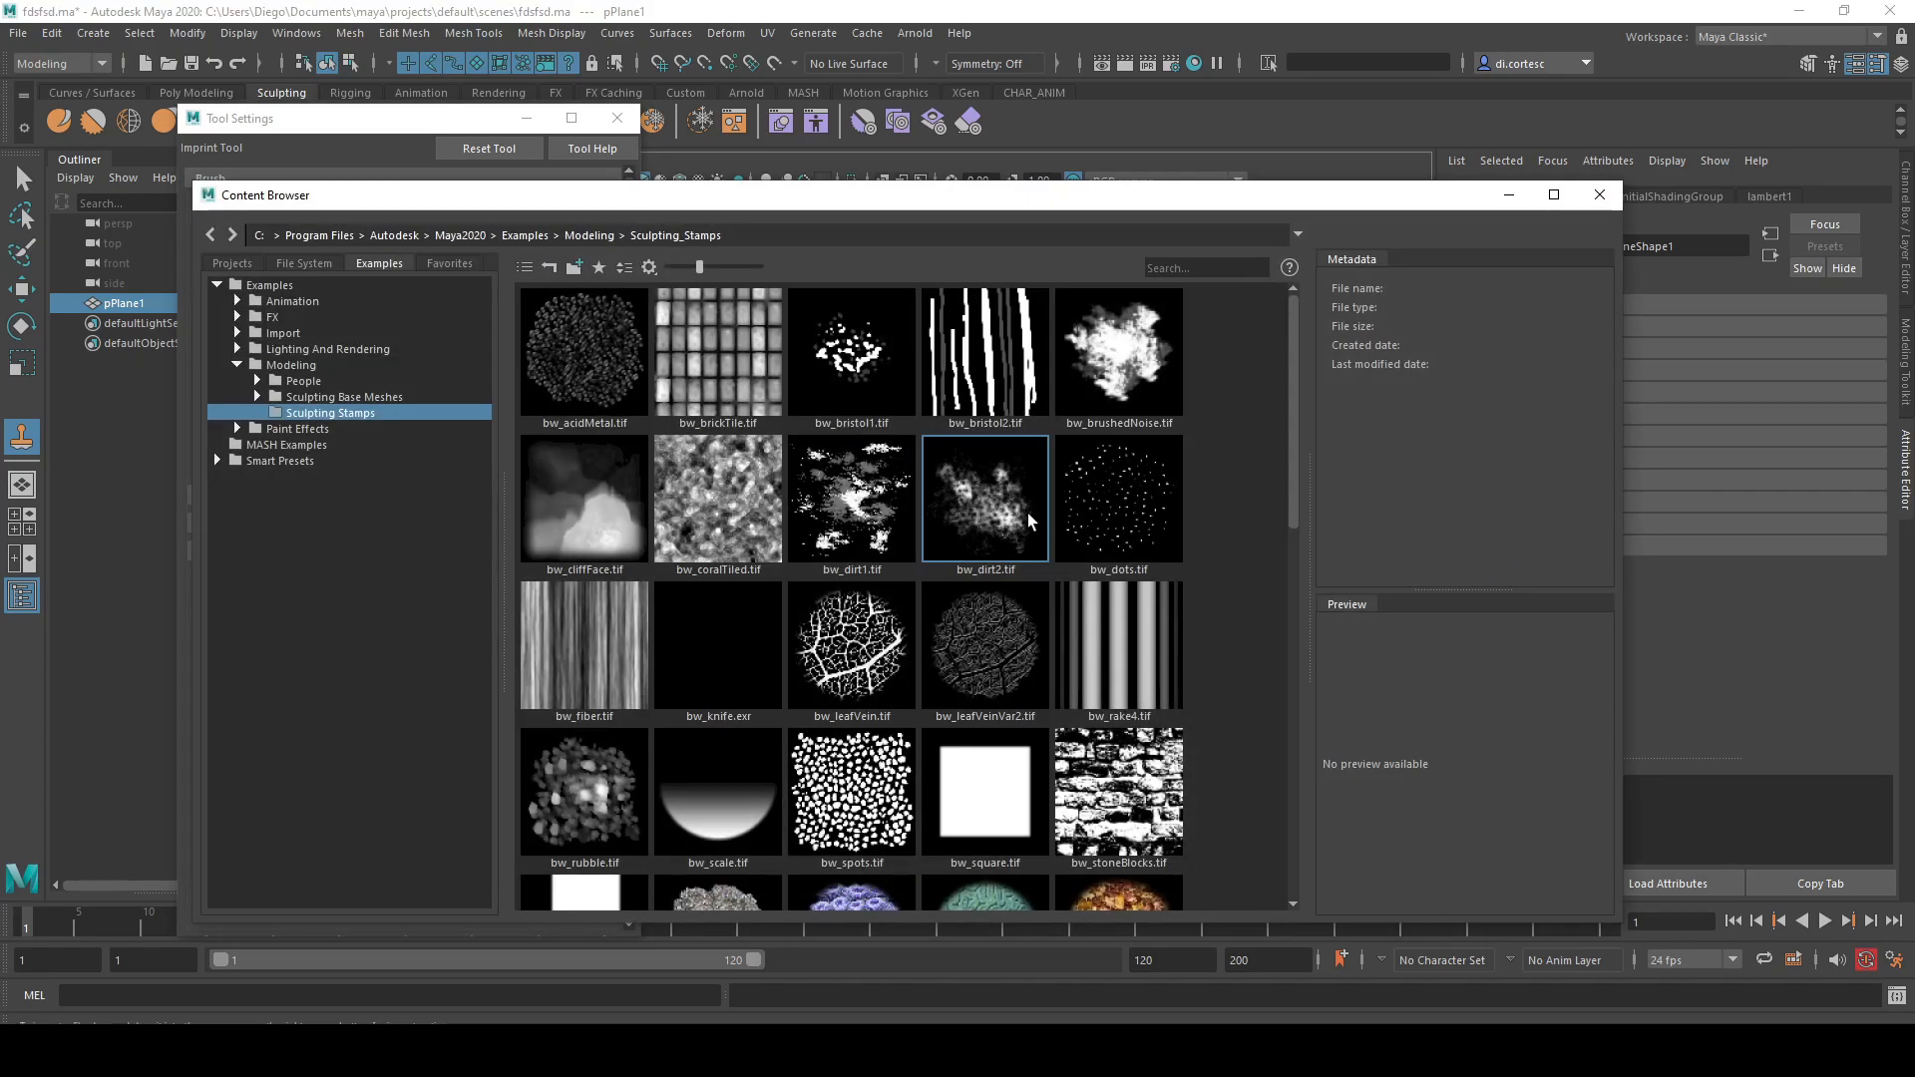
click(580, 489)
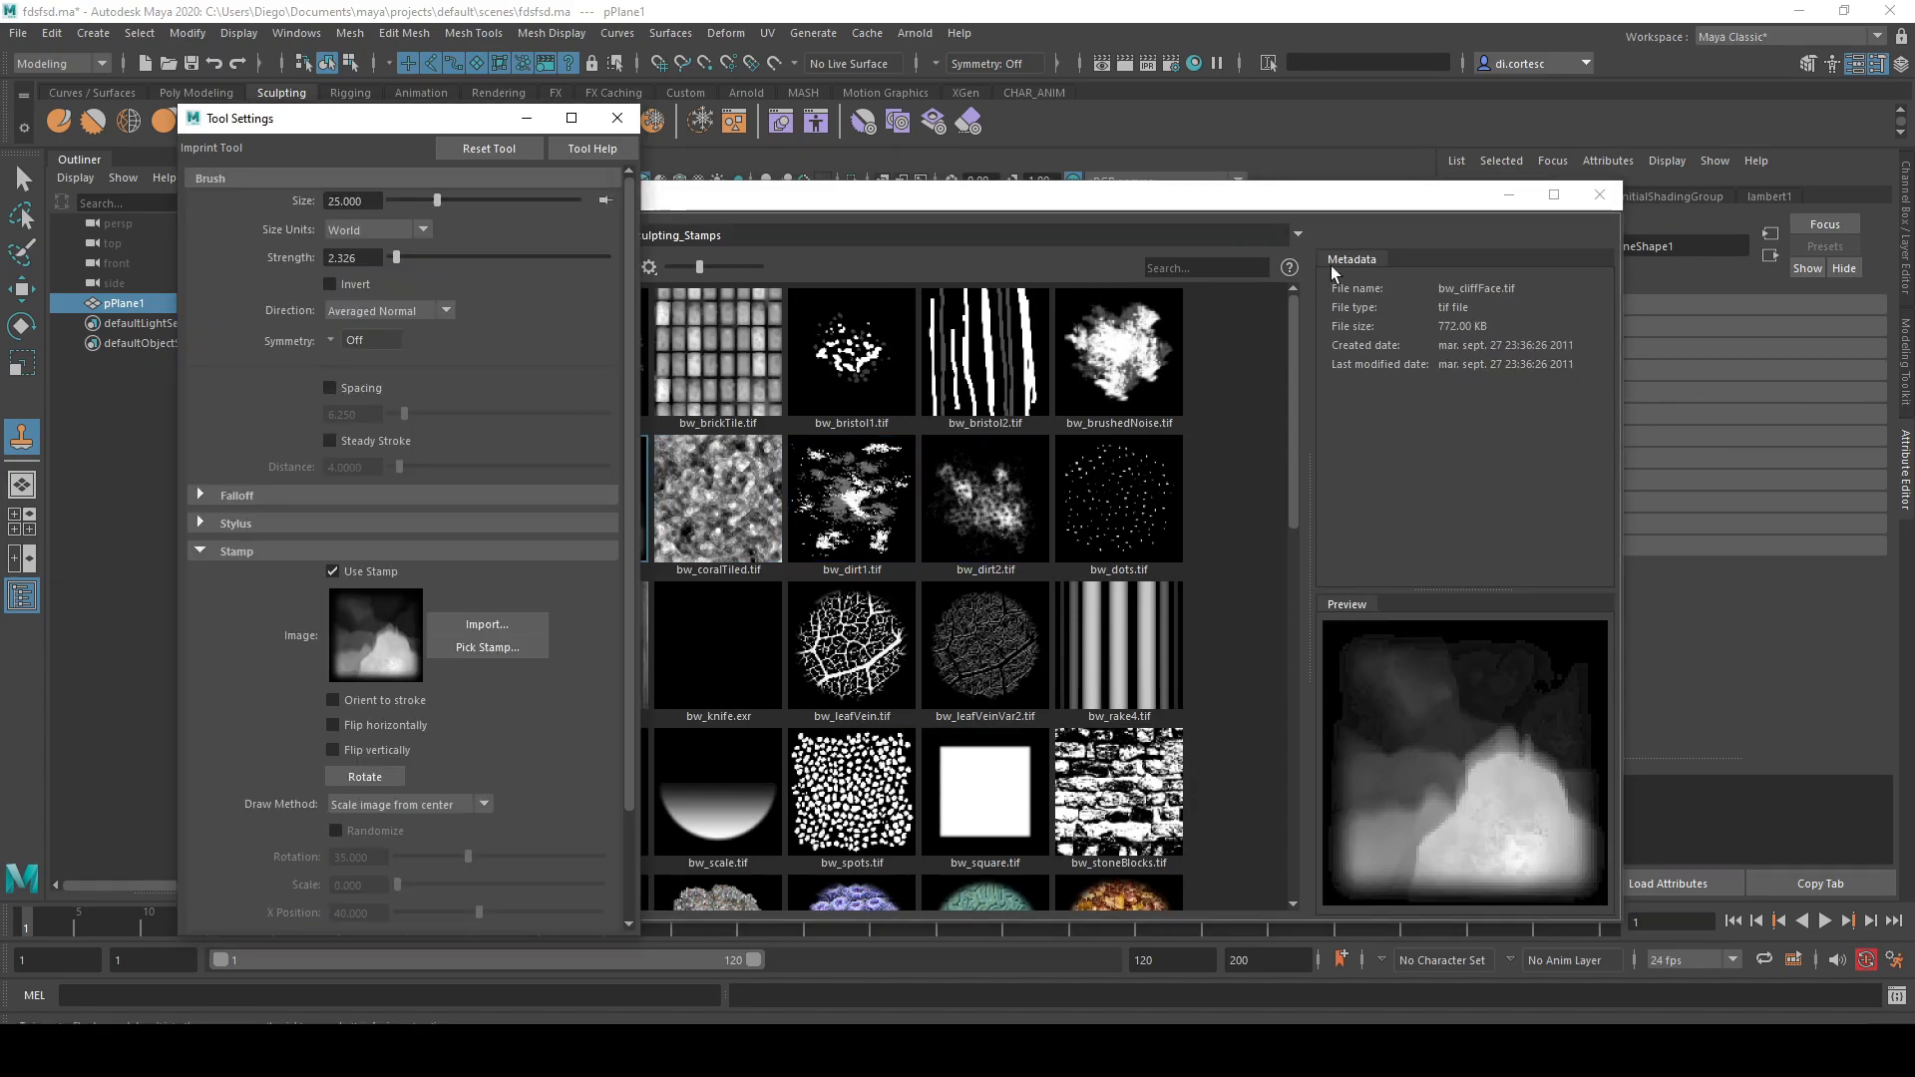
click(1599, 195)
mouse_move(1145, 500)
mouse_down()
mouse_move(1240, 641)
mouse_move(805, 490)
mouse_move(897, 554)
mouse_move(877, 539)
mouse_up()
mouse_move(933, 434)
mouse_down()
mouse_move(988, 448)
mouse_move(945, 426)
mouse_move(933, 449)
mouse_up()
mouse_move(933, 449)
alt+mouse_down()
mouse_move(1092, 515)
mouse_move(933, 501)
mouse_move(968, 511)
mouse_move(1025, 367)
mouse_move(885, 513)
mouse_move(1124, 548)
alt+mouse_up()
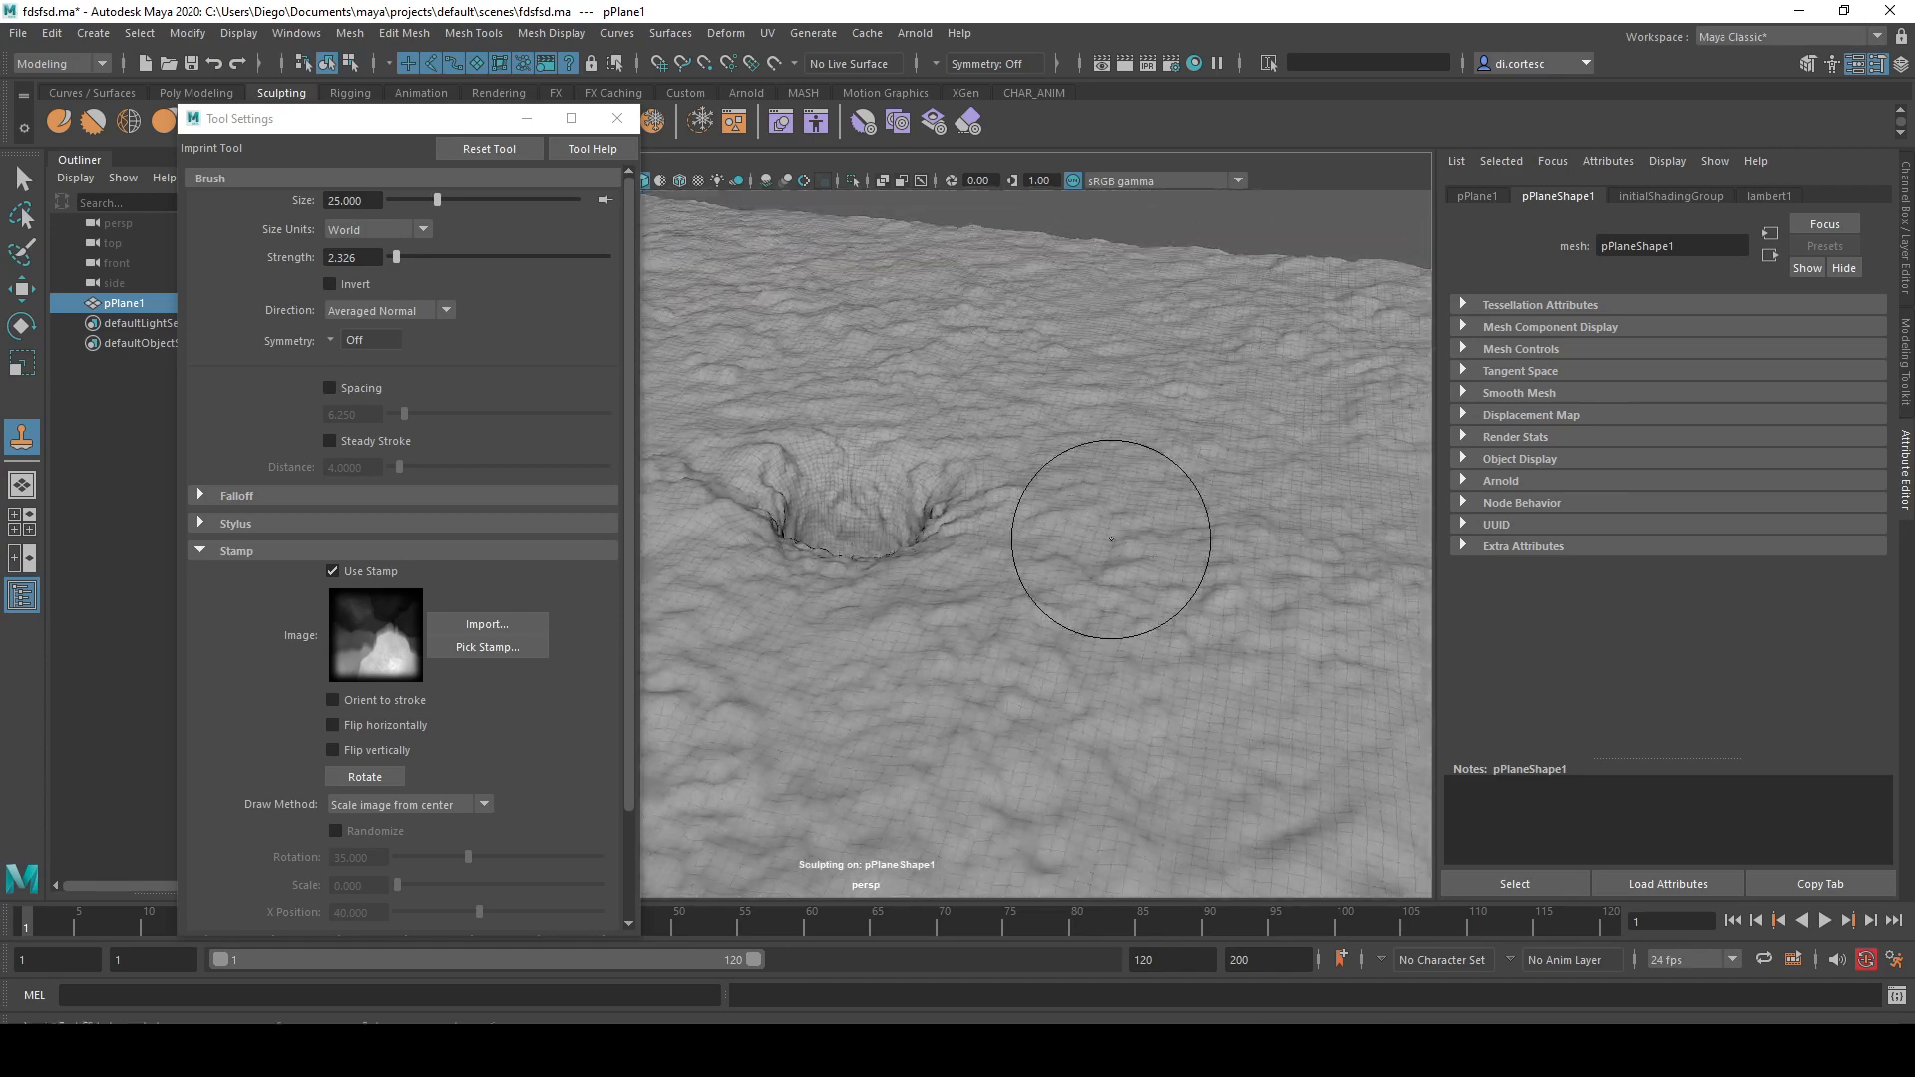
mouse_move(862, 484)
mouse_down()
mouse_move(808, 462)
mouse_move(857, 488)
mouse_up()
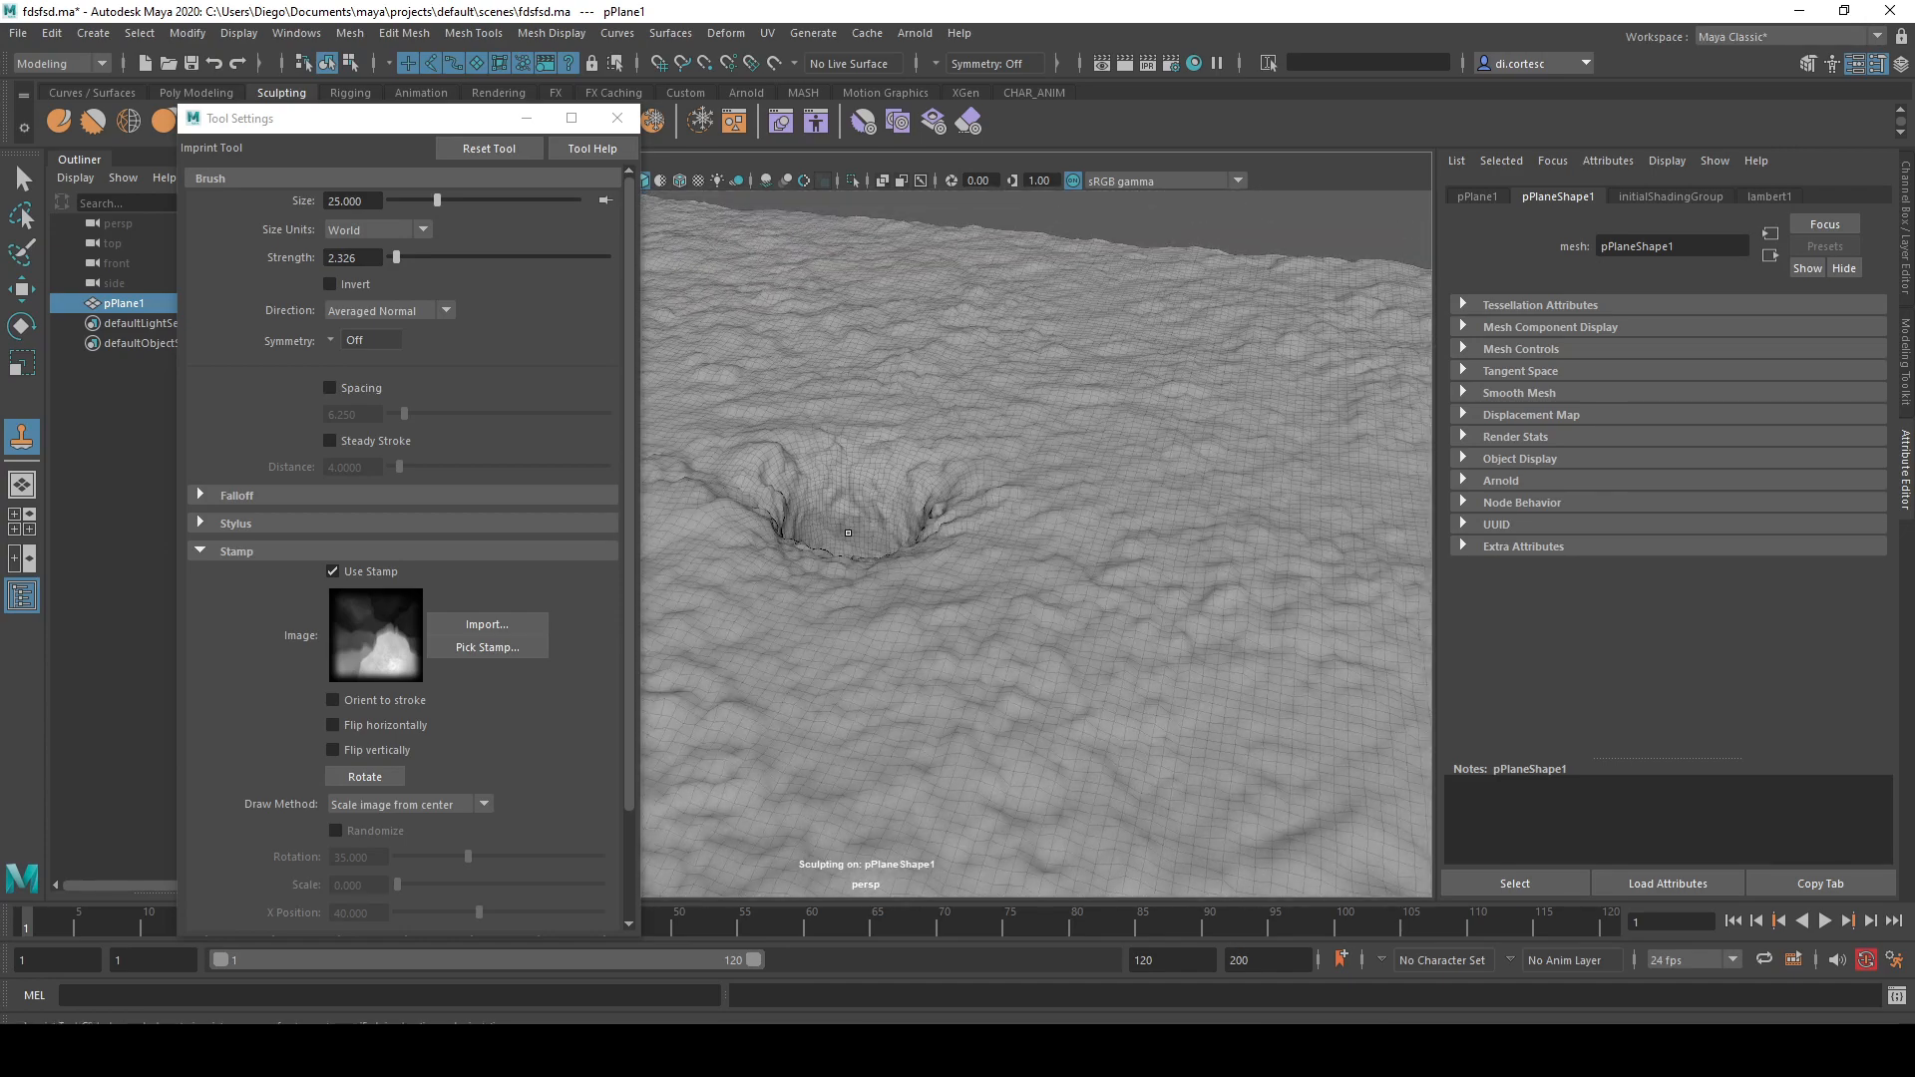
- Switch the stamp image to rgb_cliff.tif and imprint cliff detail on the crater walls and the ground around them
click(473, 648)
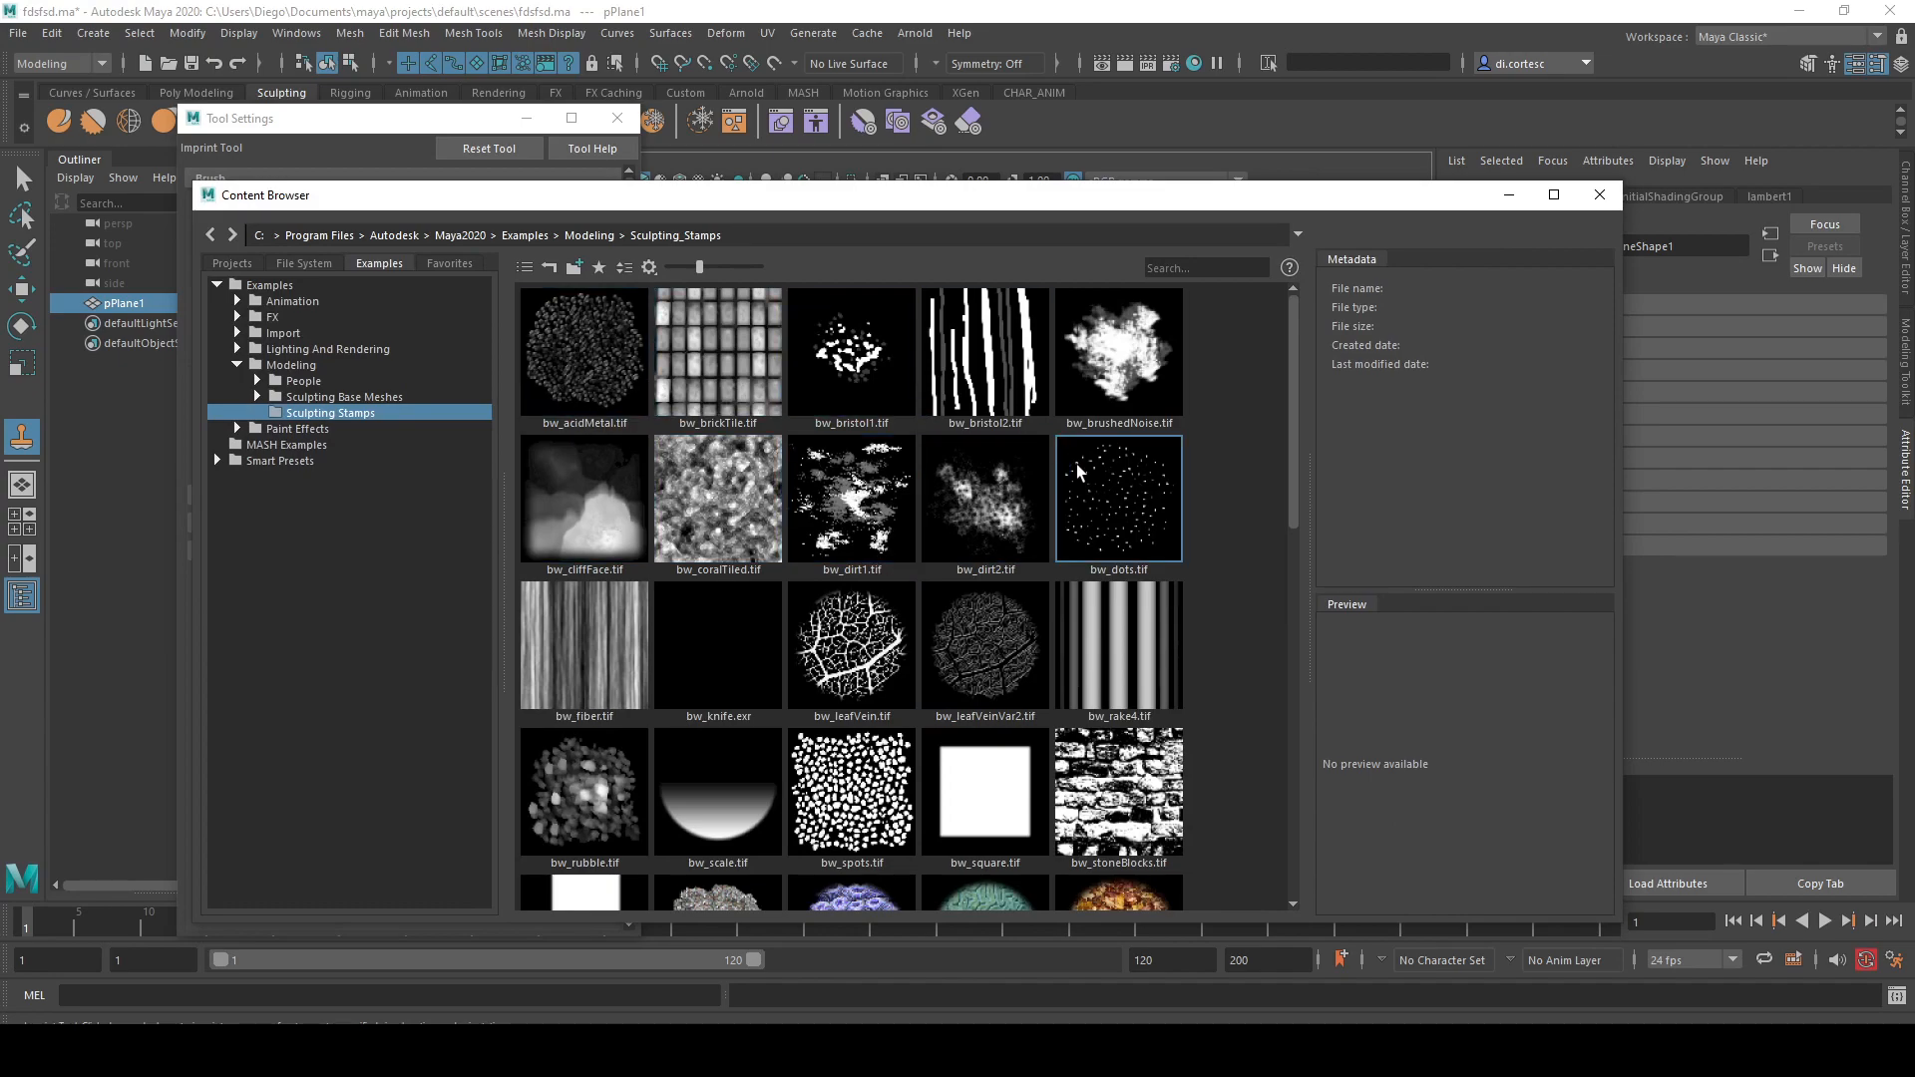
scroll(1067, 459, down, 3)
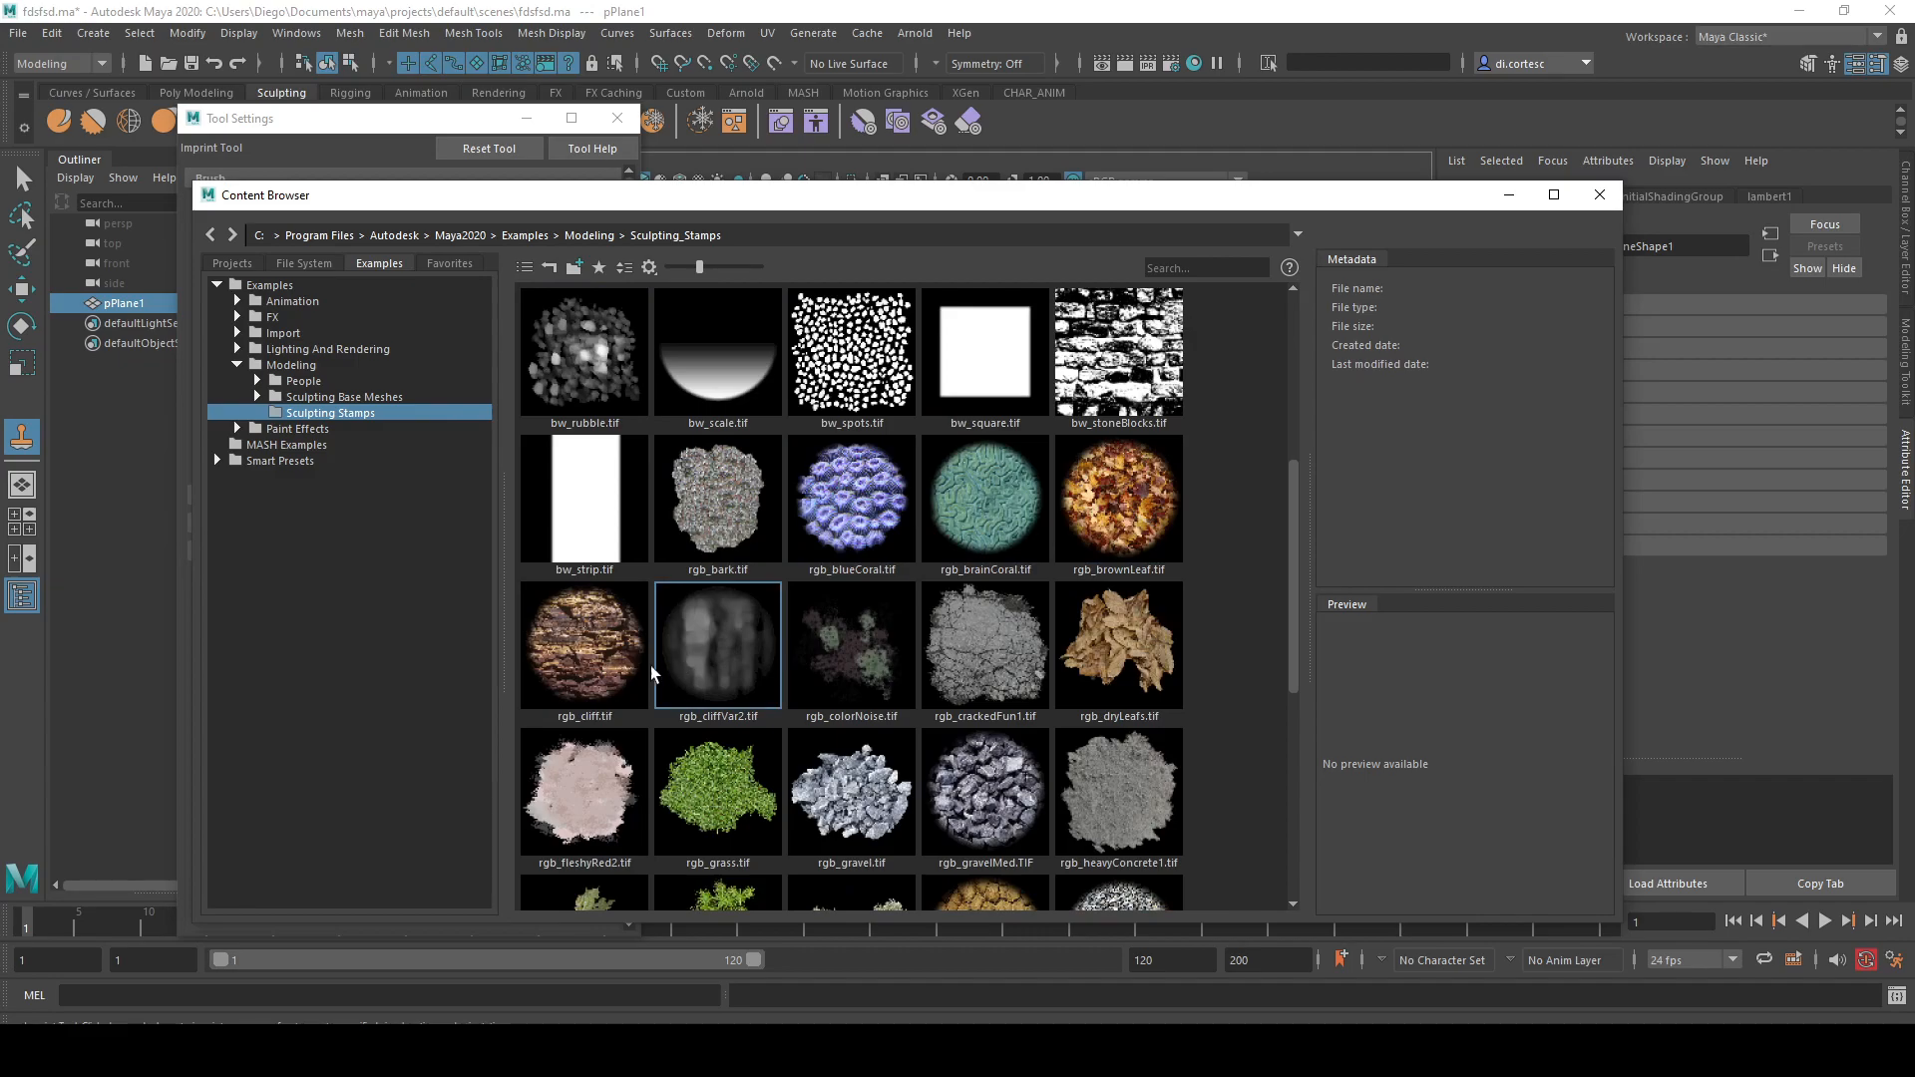
click(600, 660)
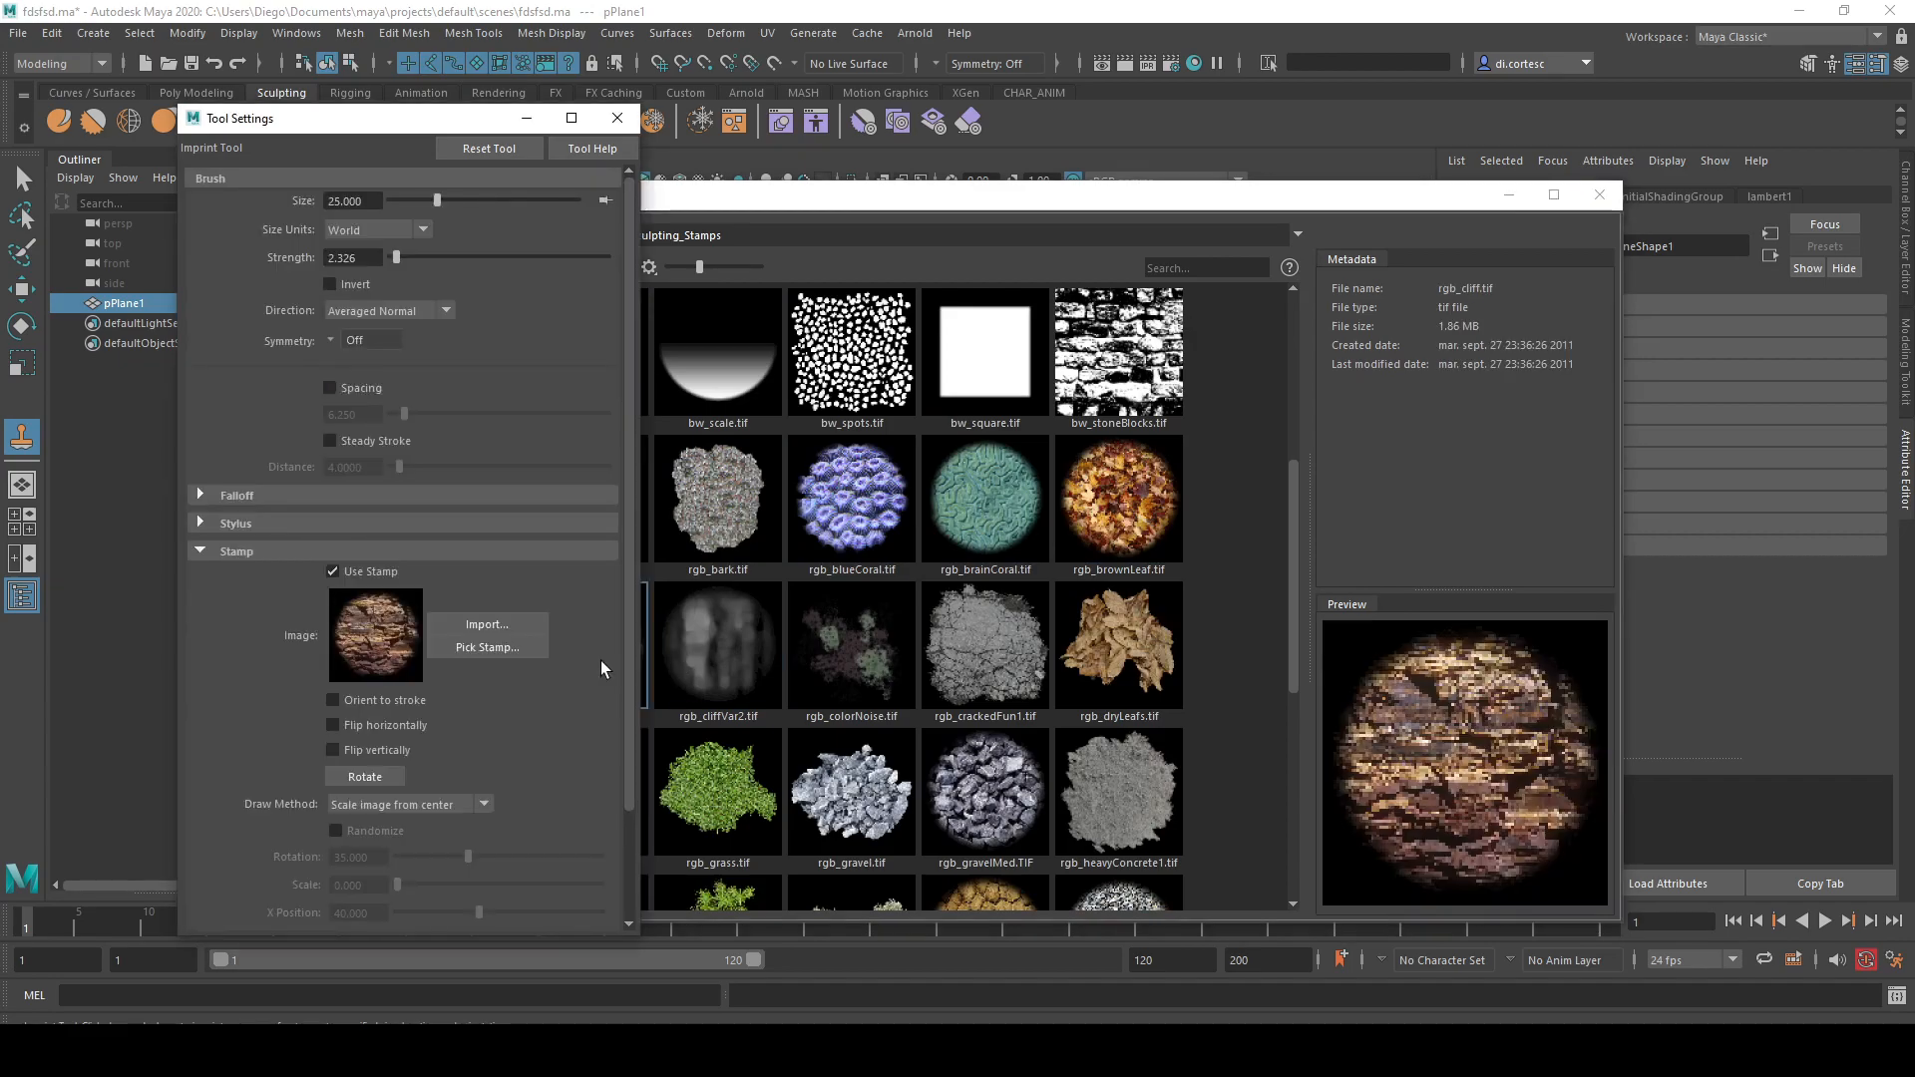
click(1599, 194)
drag(828, 479, 1002, 599)
drag(779, 468, 855, 543)
drag(851, 465, 938, 552)
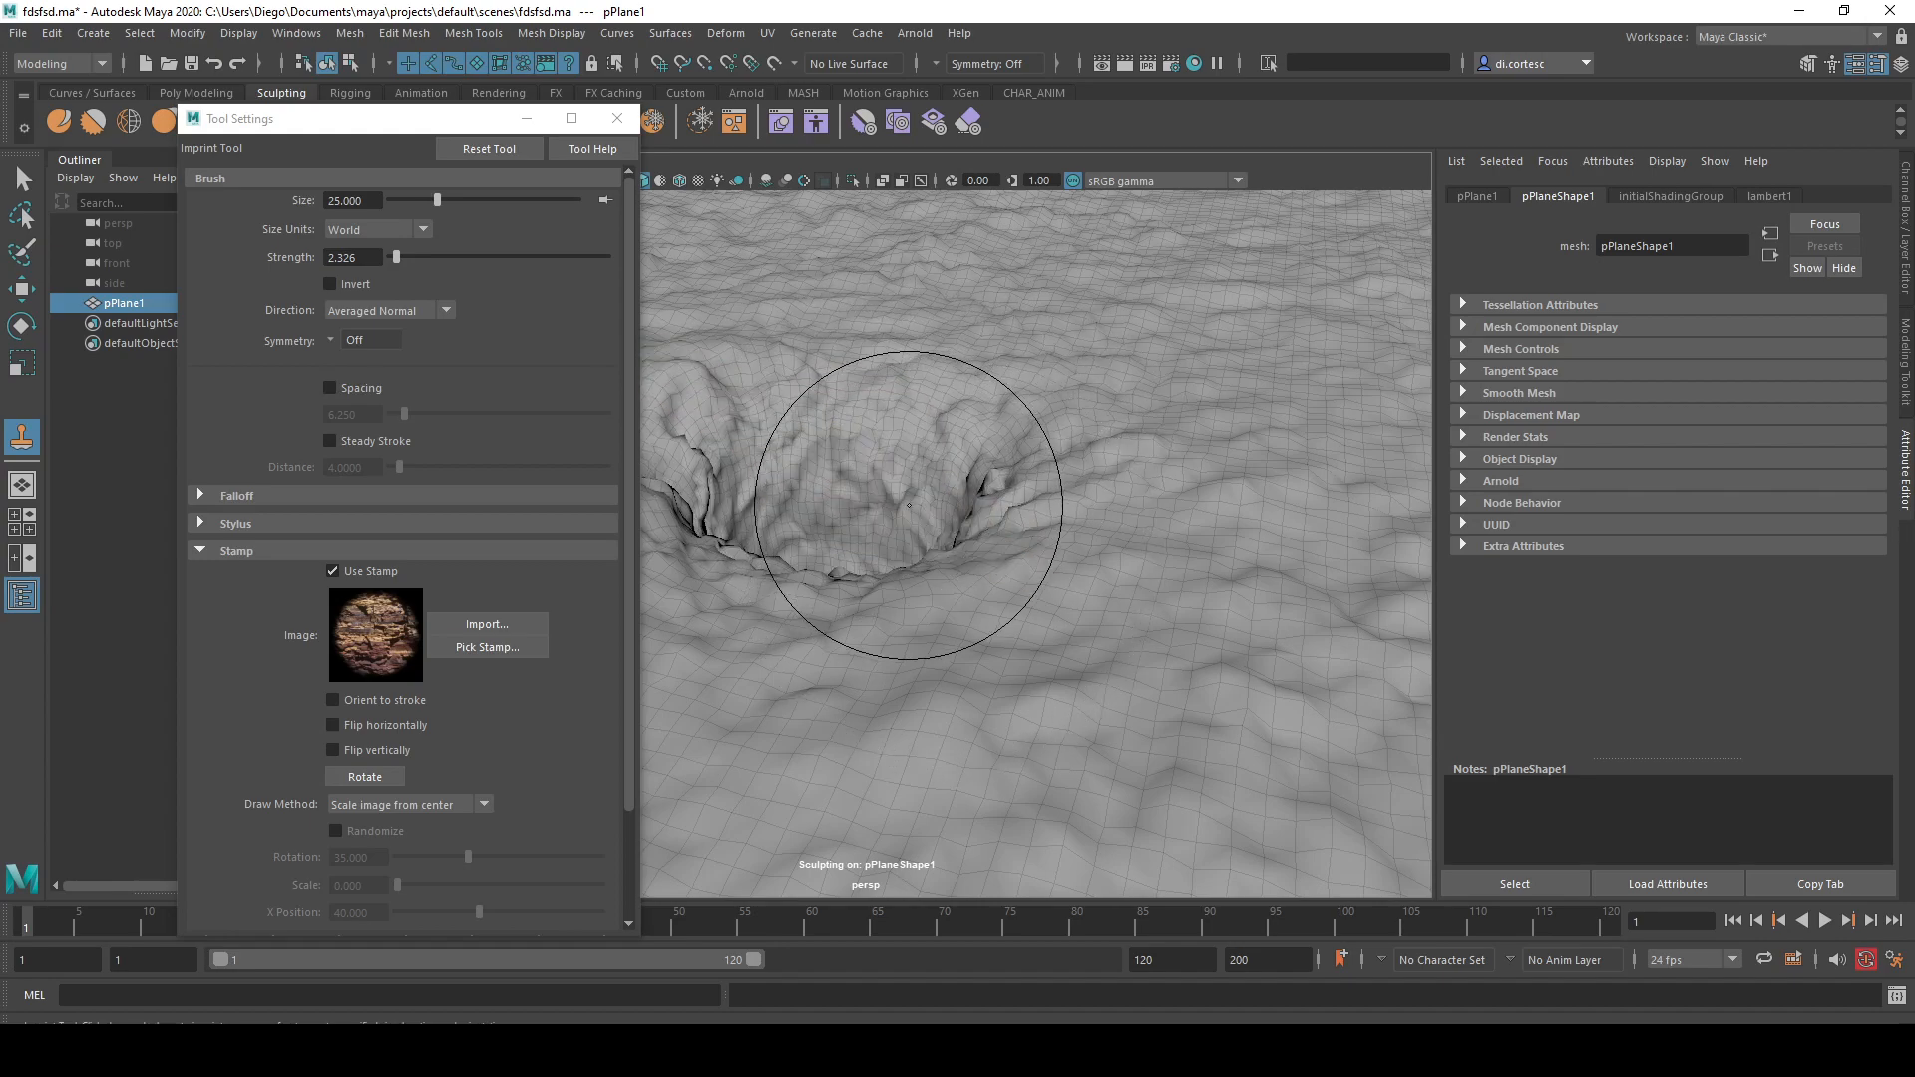
drag(889, 285, 998, 369)
alt+right_drag(1091, 406, 654, 432)
- Pick rgb_stones.tif as the stamp and imprint the stone pattern onto the terrain behind and beside the crater
click(478, 646)
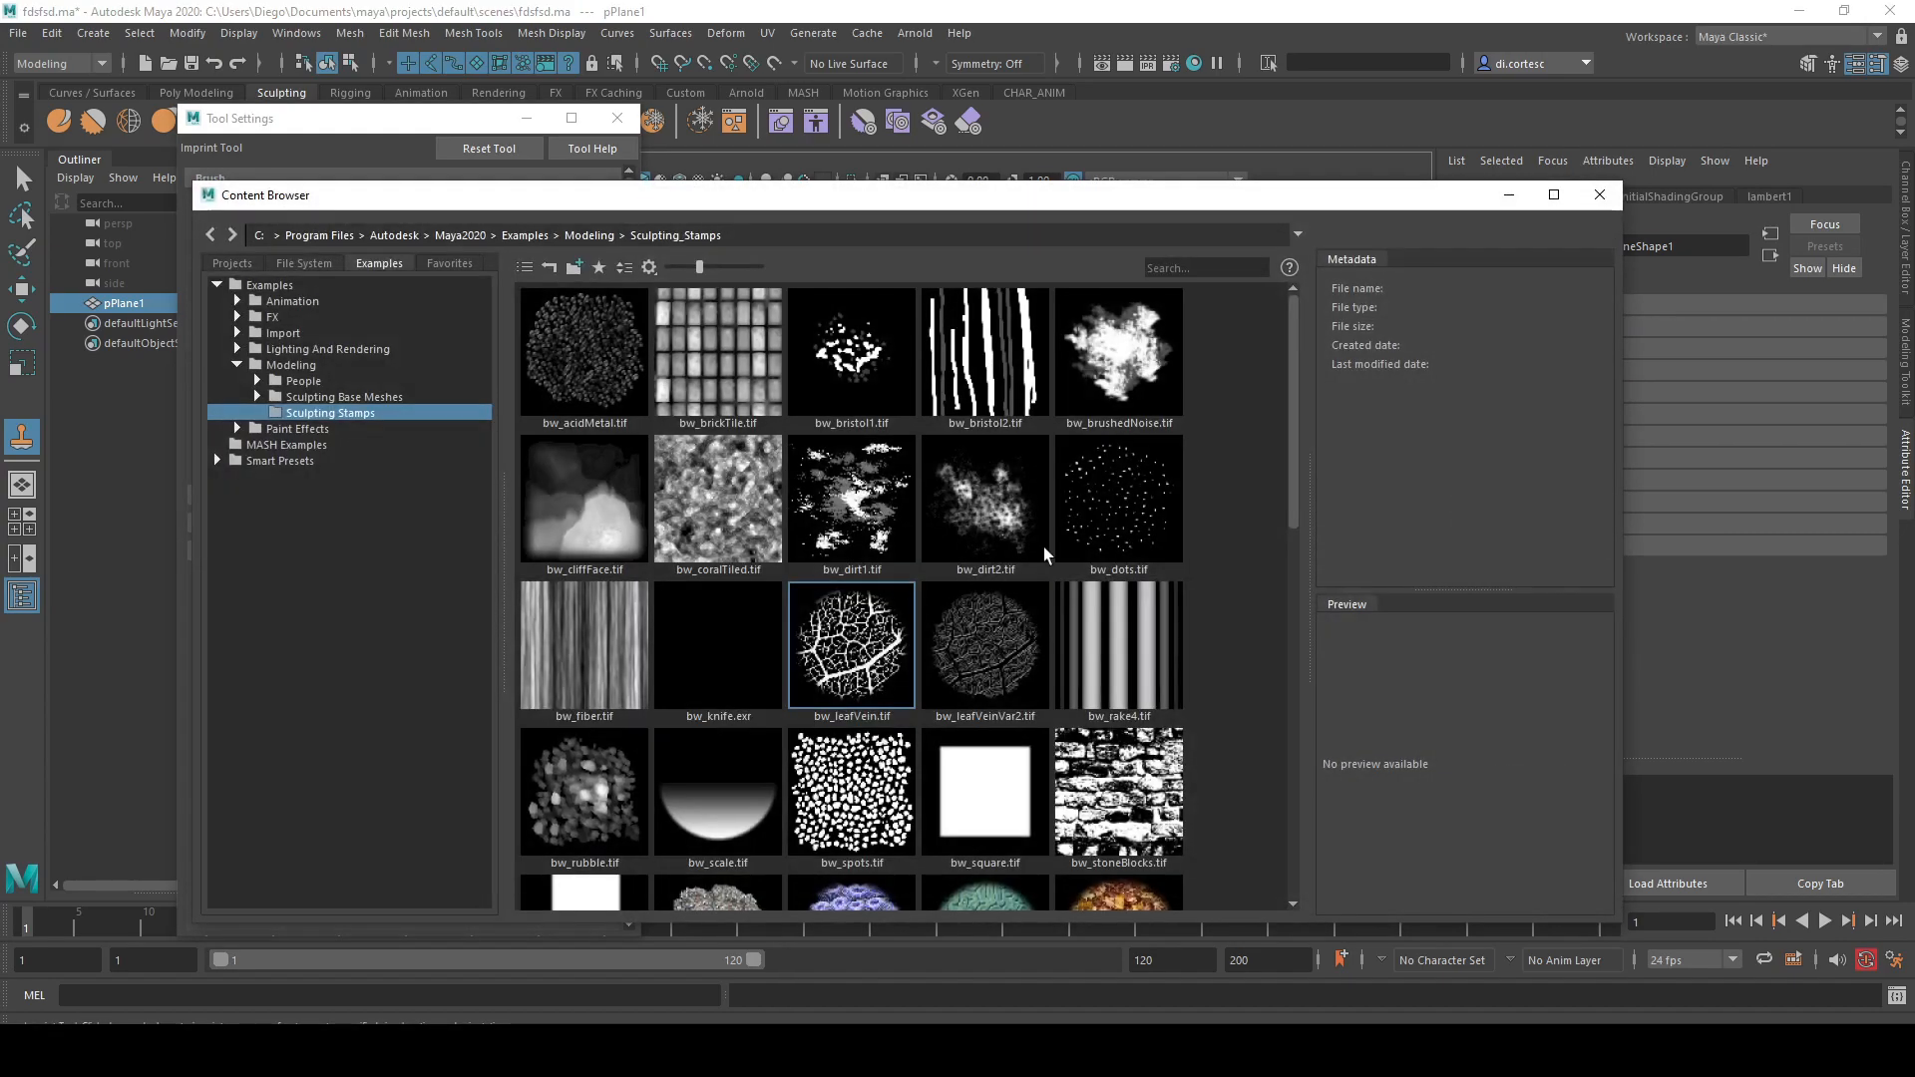
click(1129, 553)
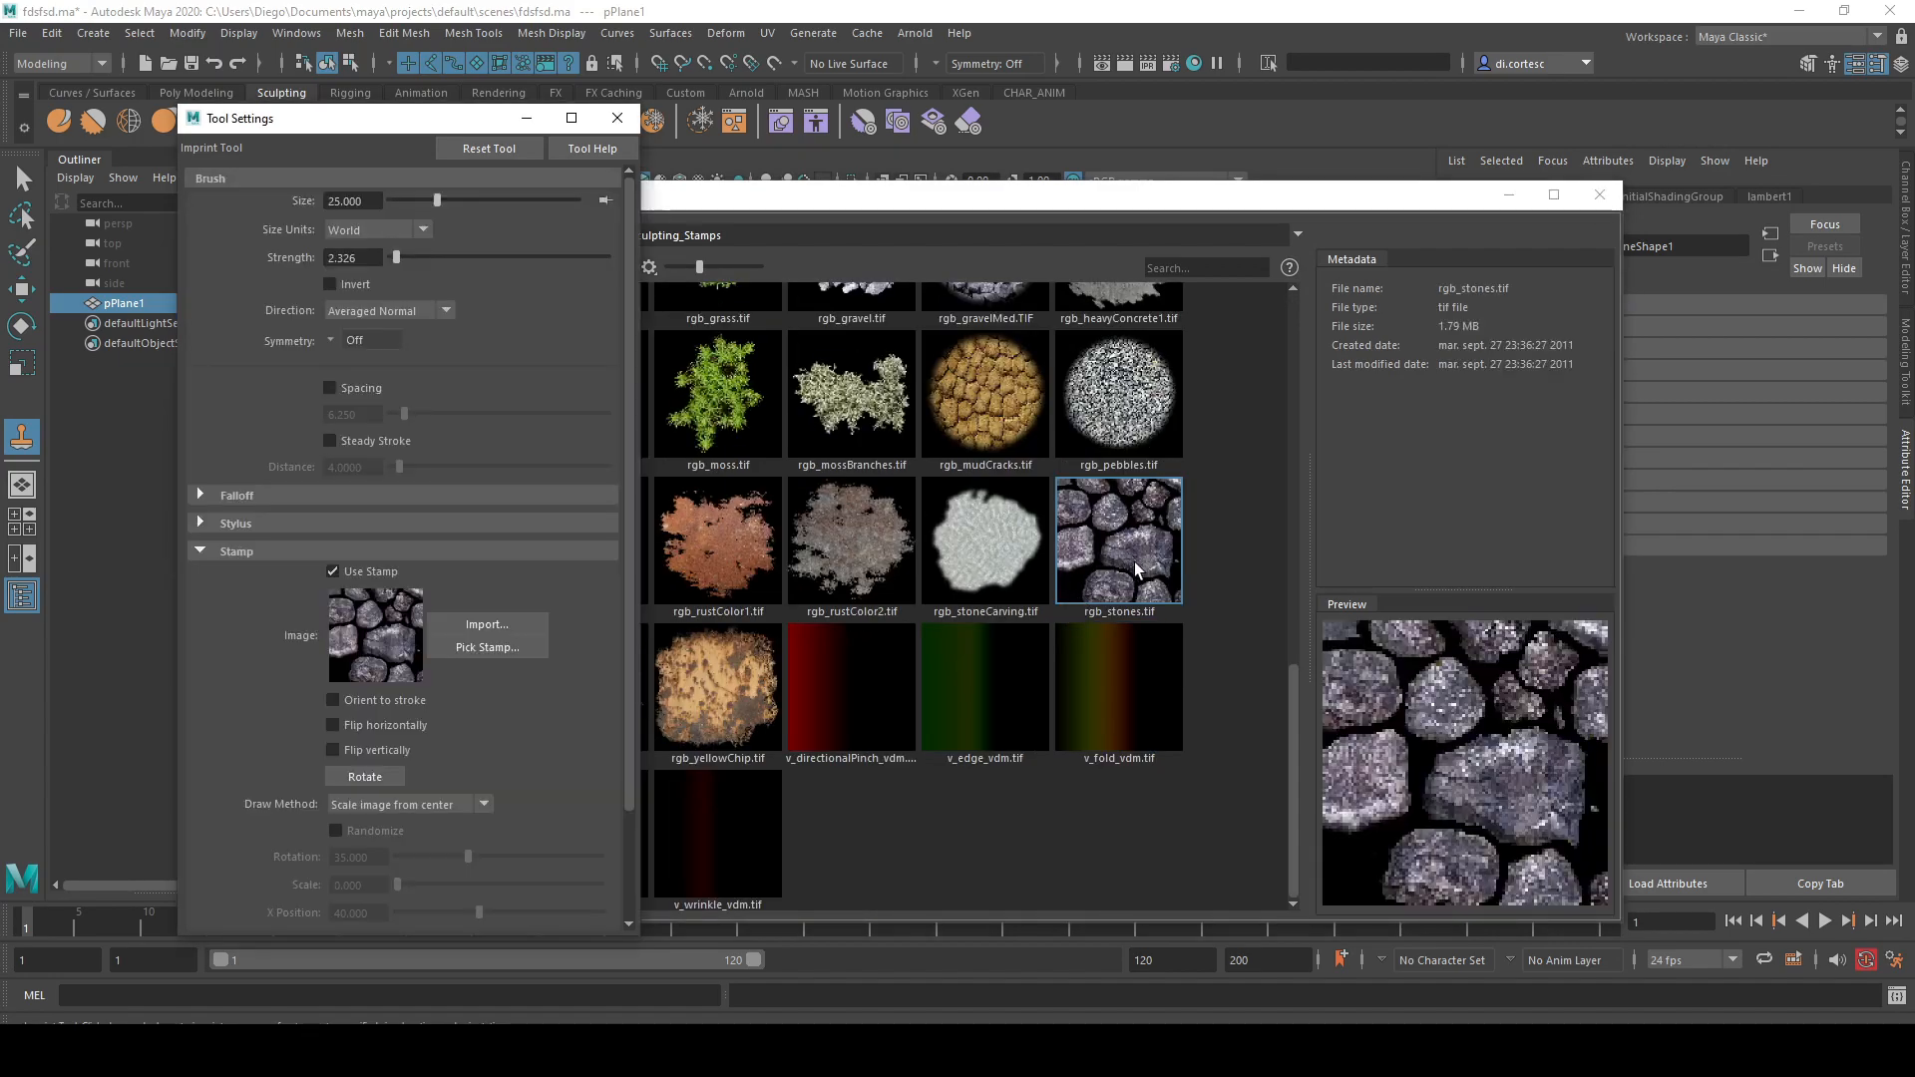
click(1593, 202)
drag(838, 406, 928, 475)
drag(986, 402, 1105, 449)
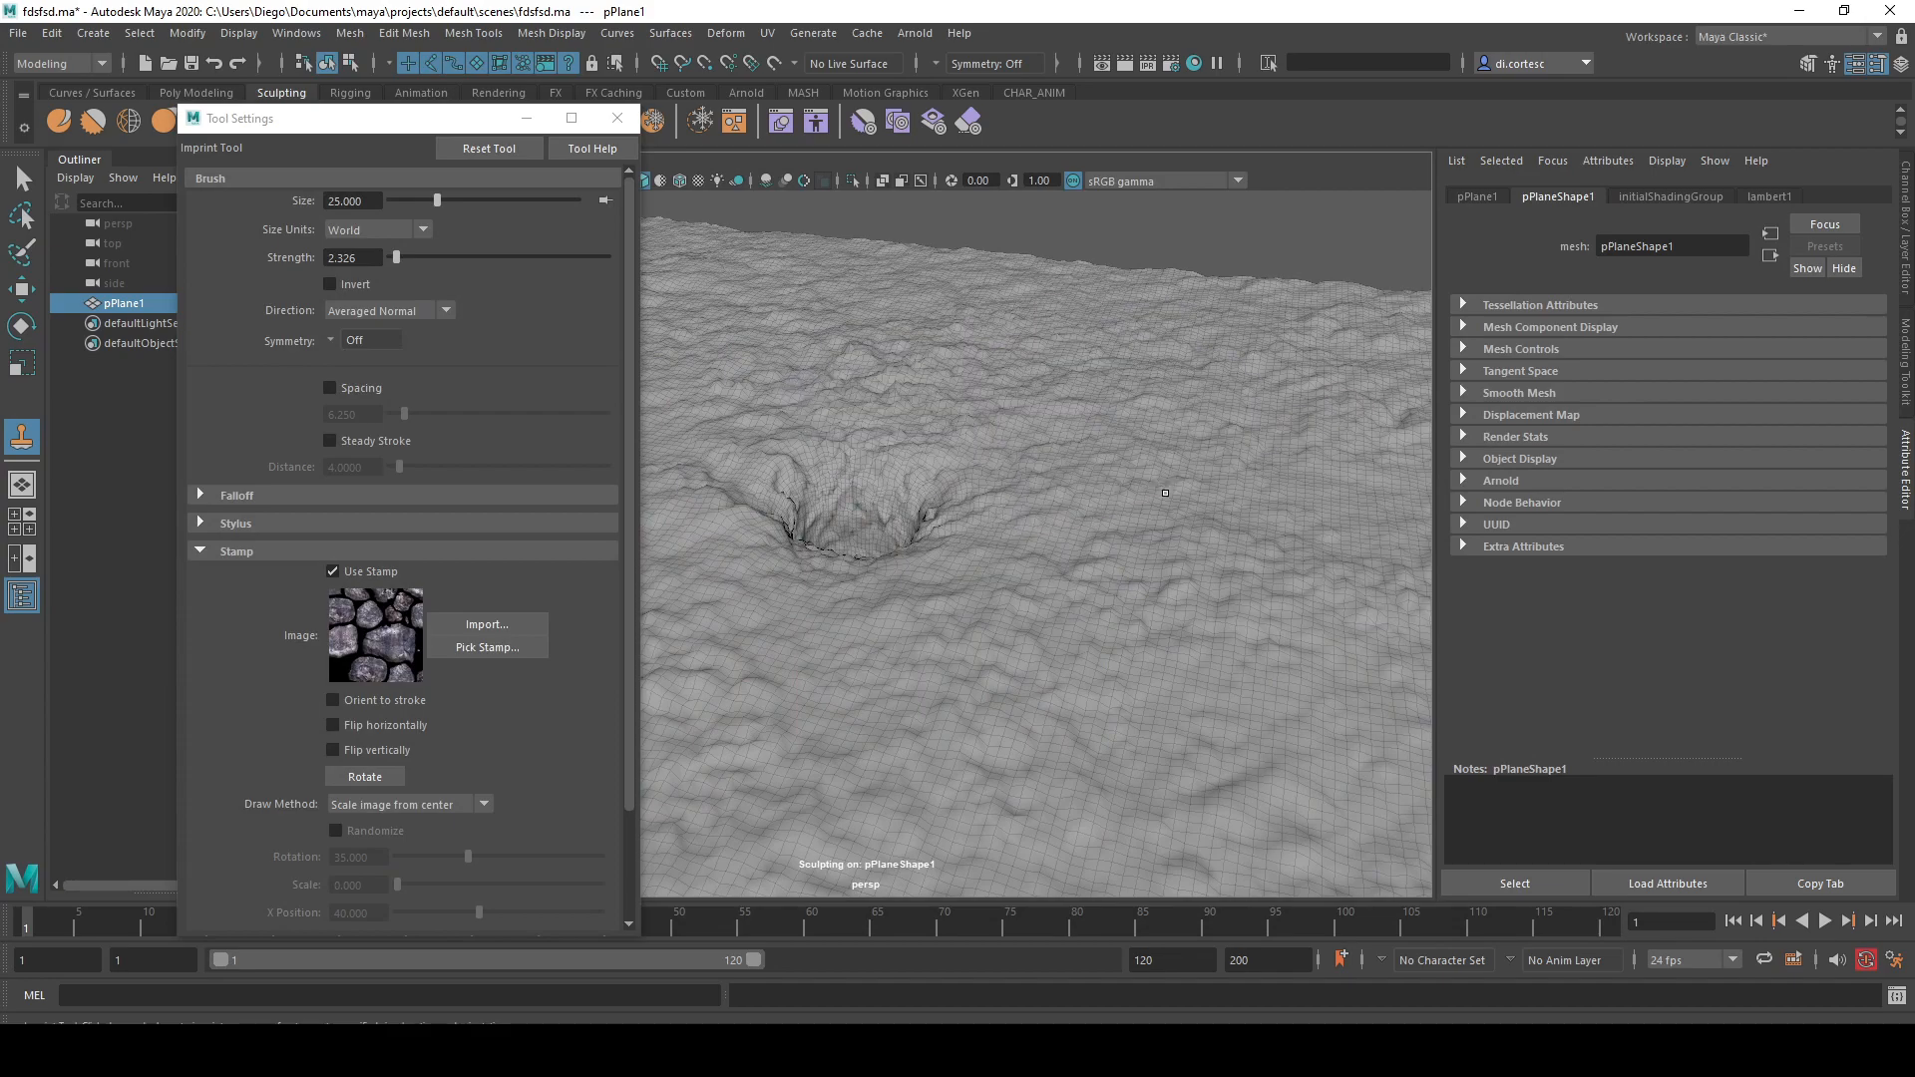
alt+drag(1132, 564, 1064, 581)
mouse_move(778, 300)
mouse_down()
mouse_move(779, 386)
mouse_move(843, 349)
mouse_move(920, 443)
mouse_up()
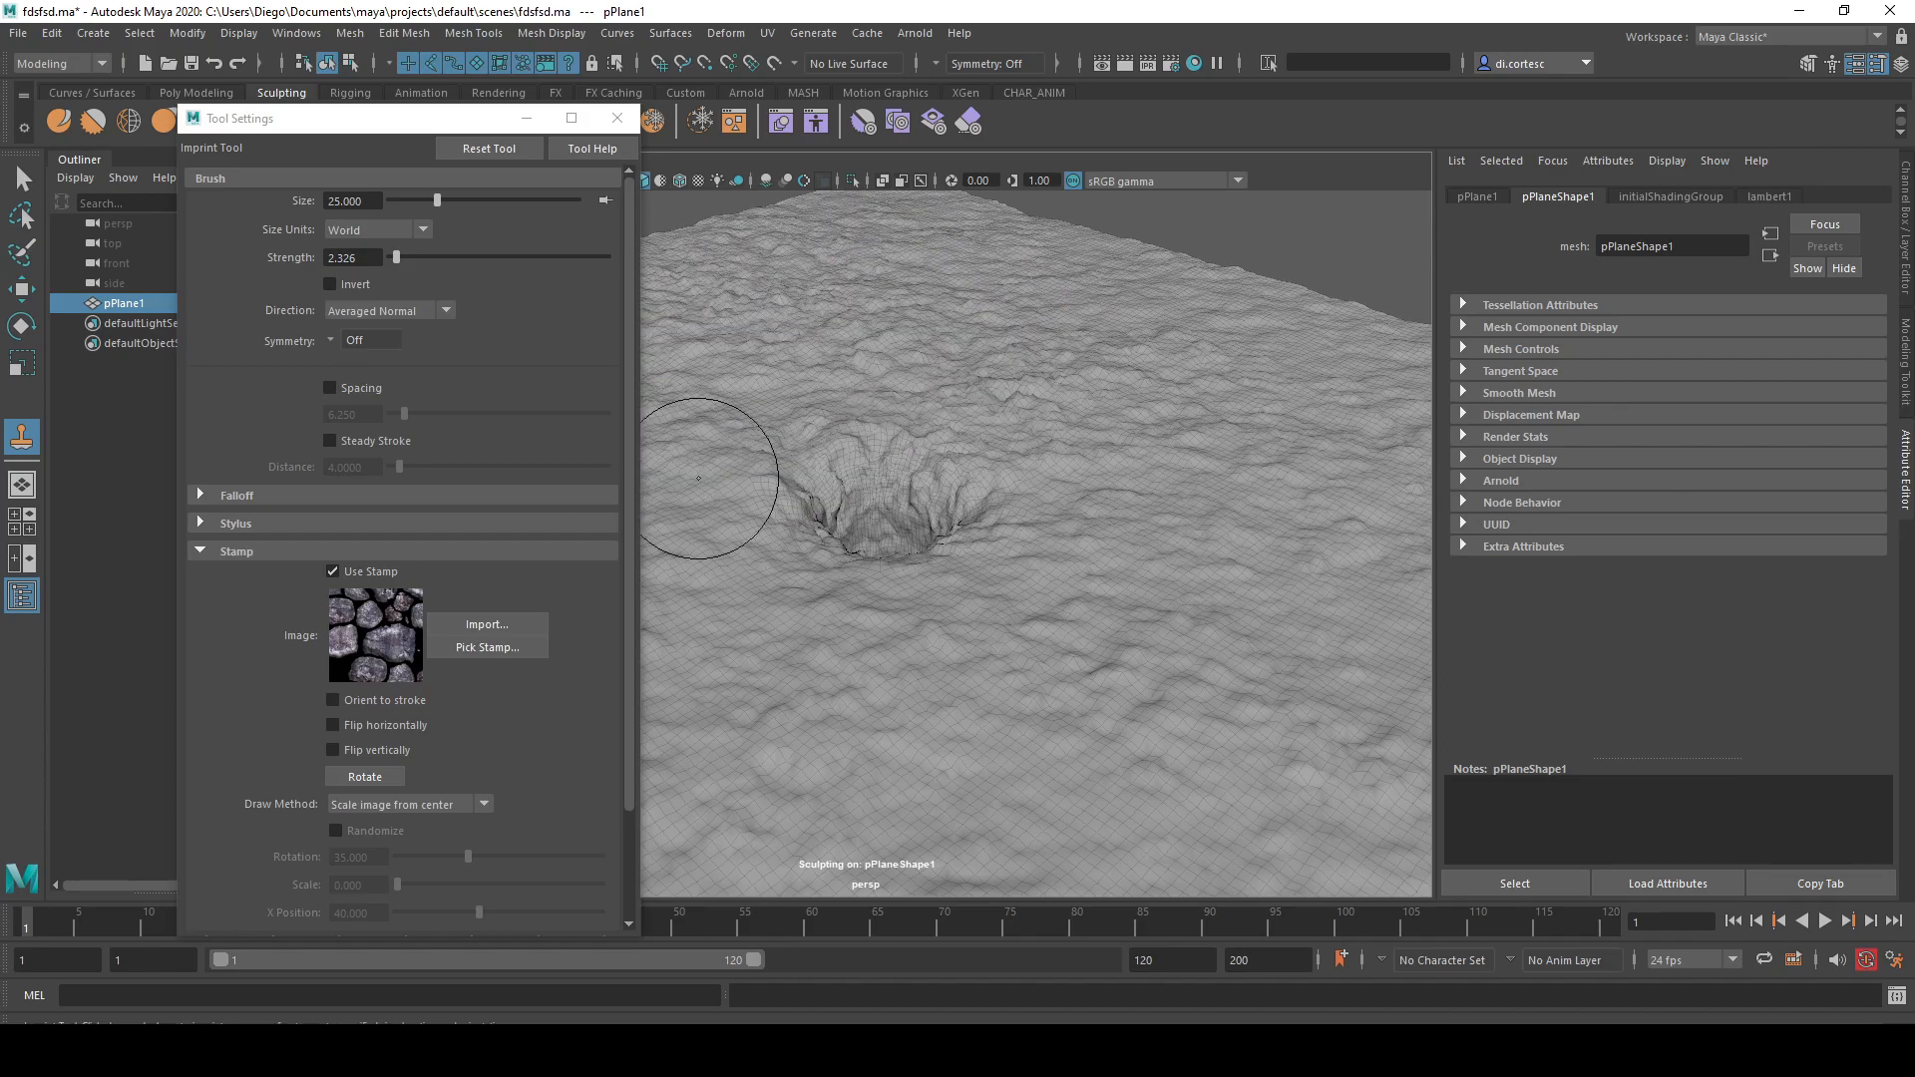
- Look through the rest of the sculpting stamps and close the library without choosing another image
click(458, 646)
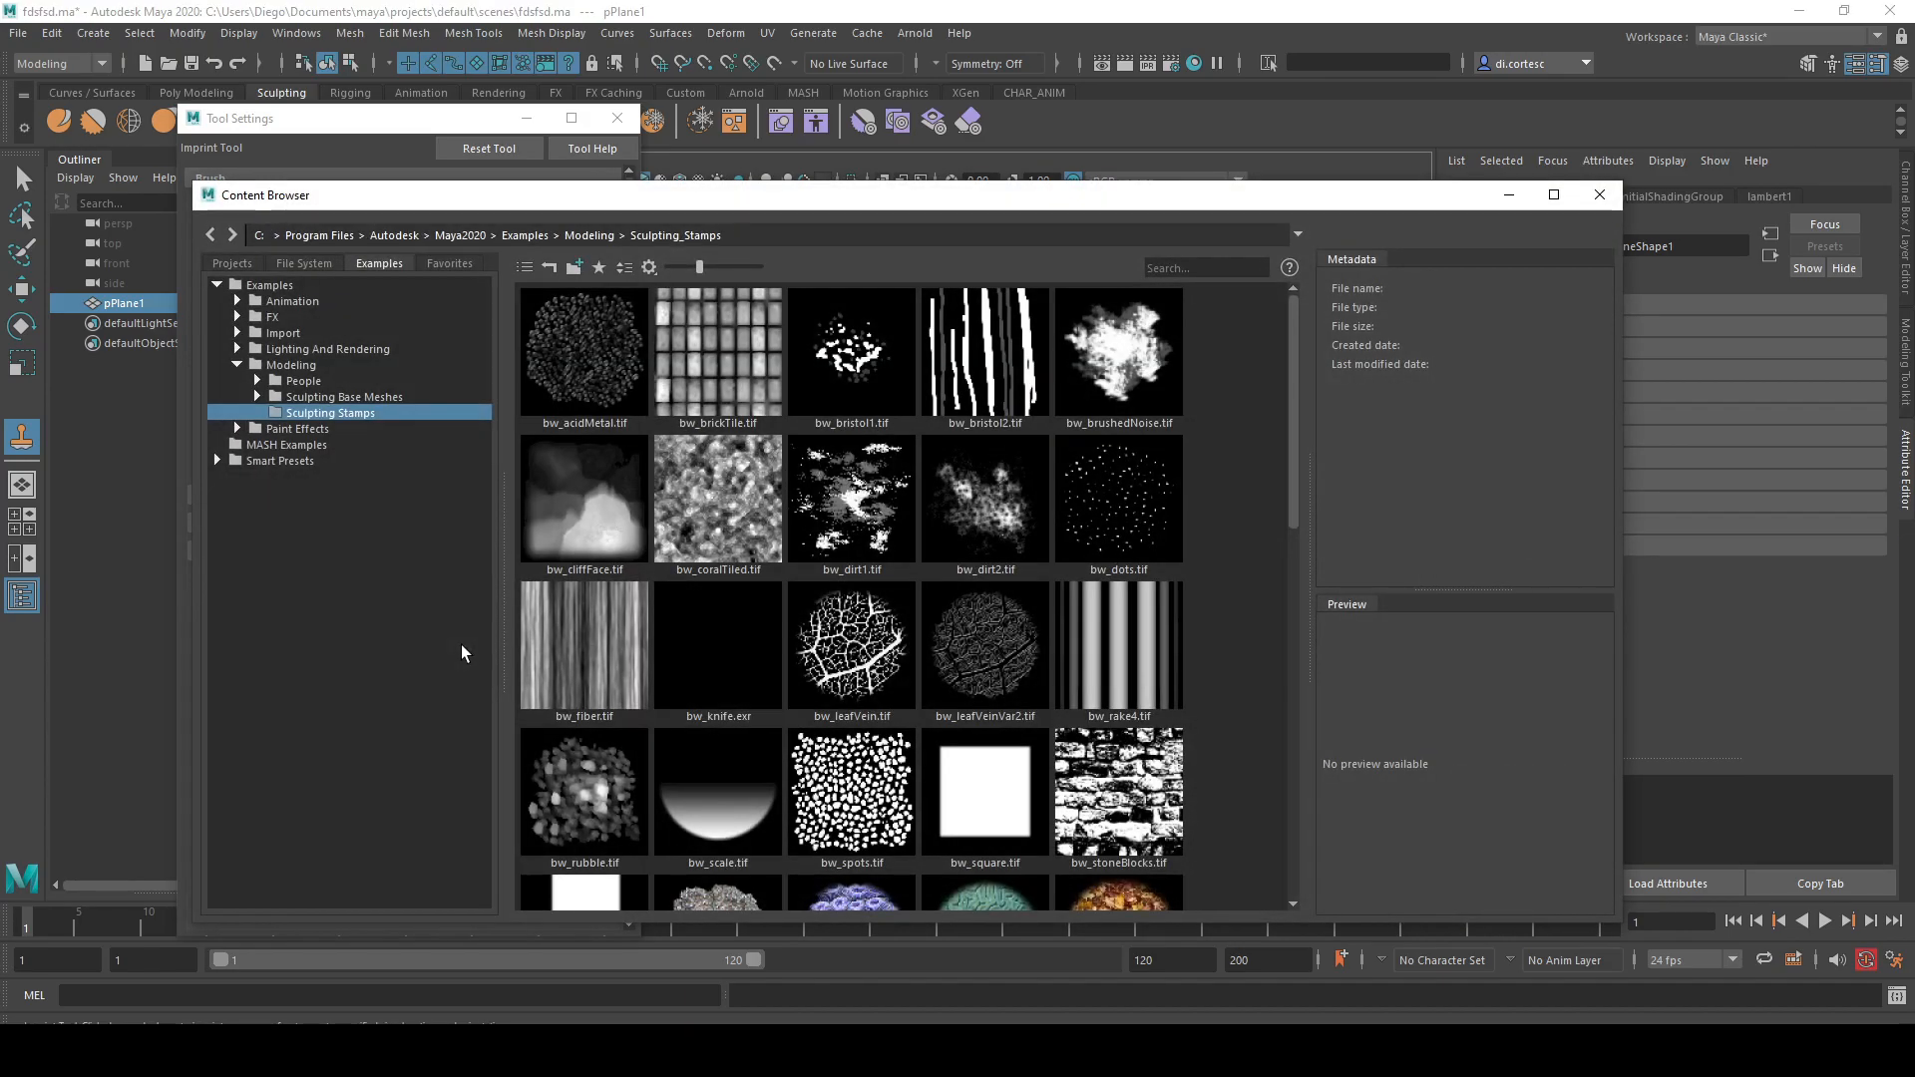
scroll(804, 632, down, 10)
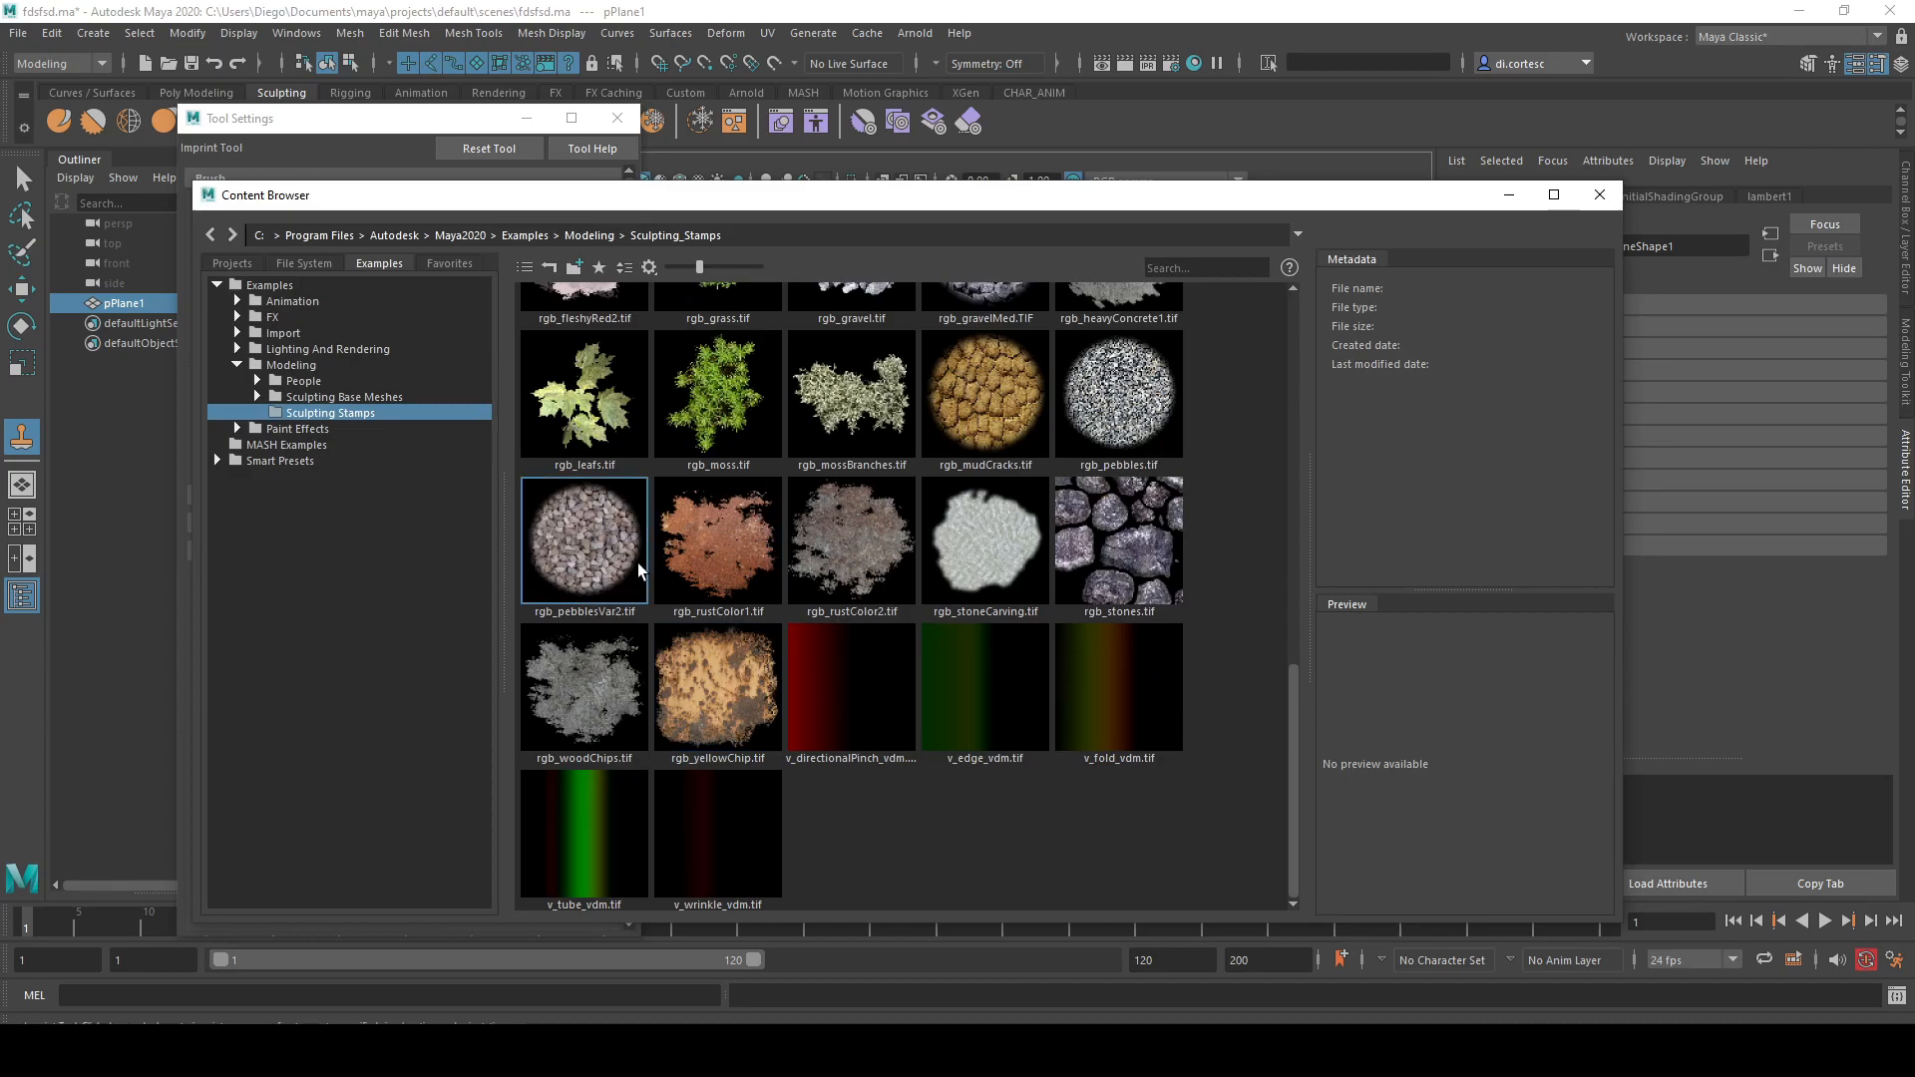
click(1598, 195)
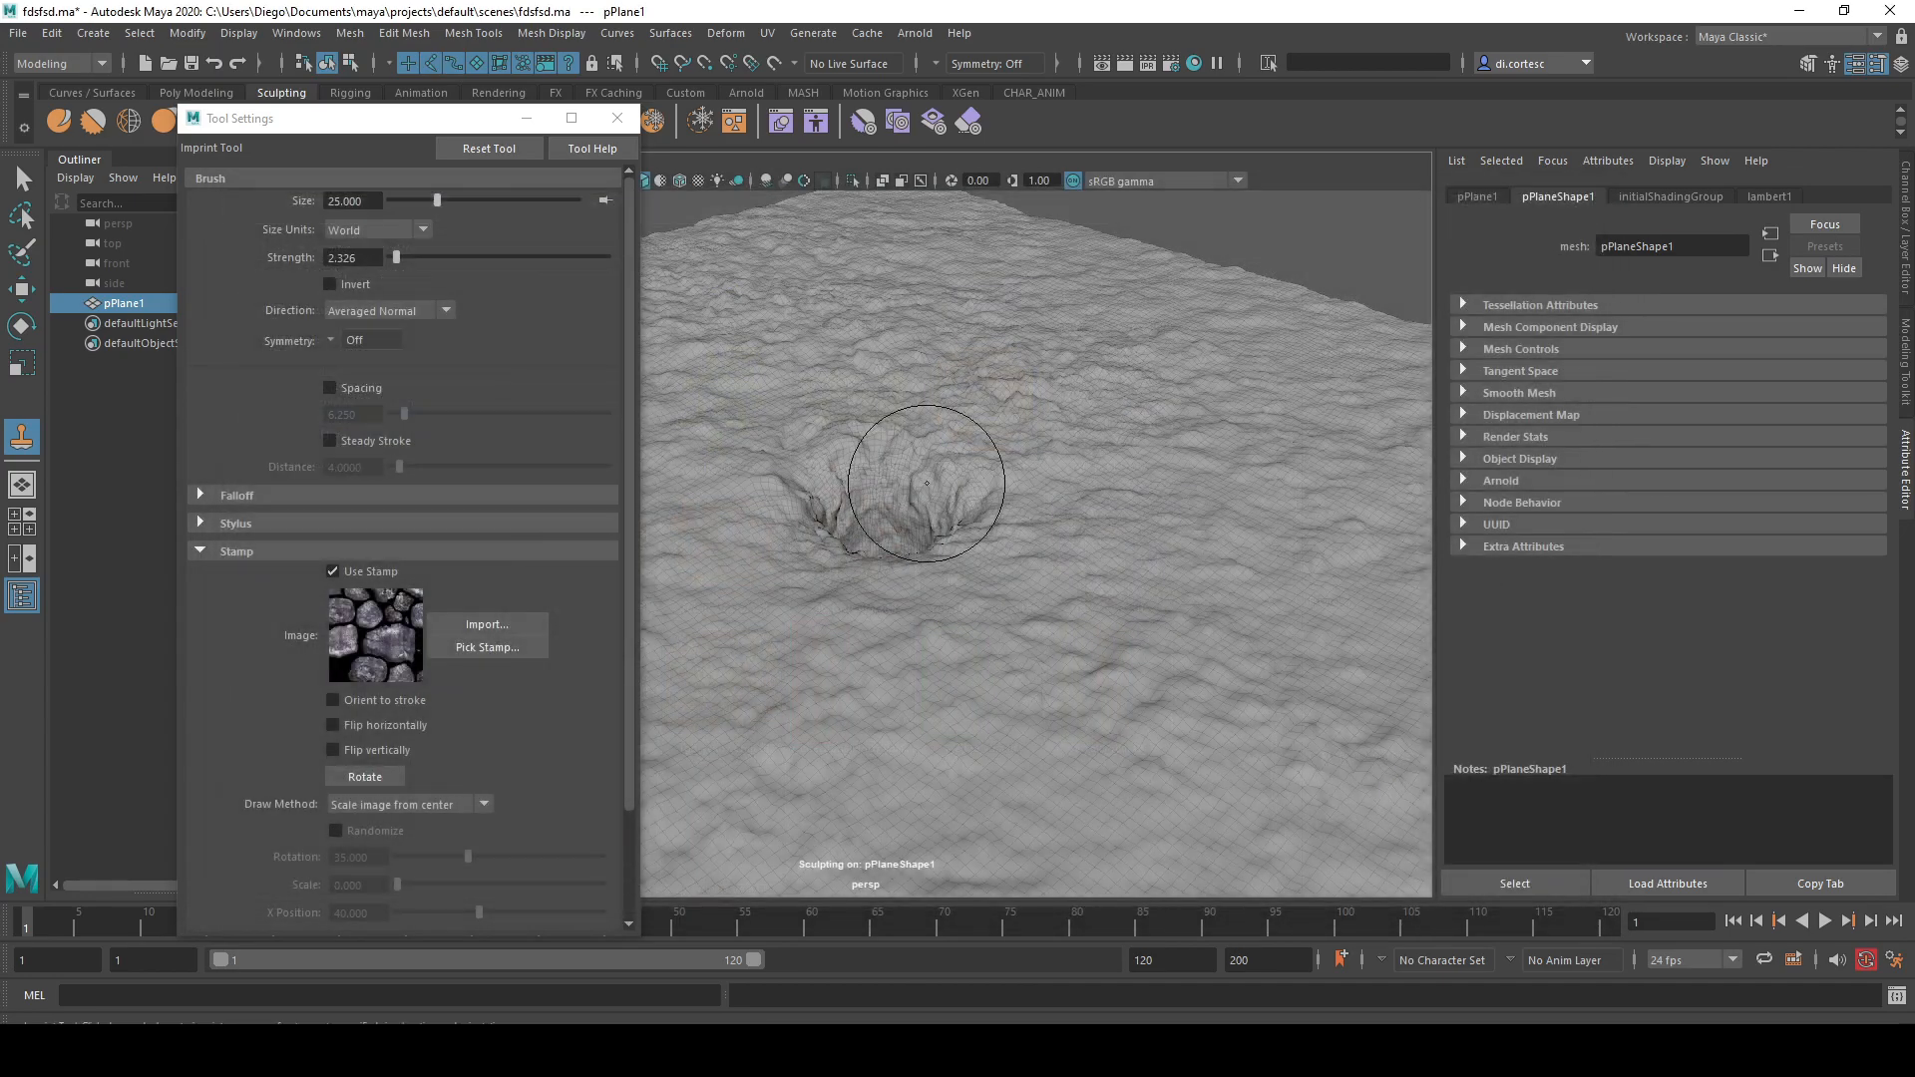
- Close the Imprint tool settings, return to the Select tool, and deselect the plane to view the sculpted terrain
click(618, 118)
mouse_move(699, 499)
alt+mouse_down()
mouse_move(774, 516)
mouse_move(646, 528)
mouse_move(925, 530)
mouse_move(1044, 562)
mouse_move(890, 548)
alt+mouse_up()
click(25, 179)
click(650, 286)
alt+right_drag(889, 549, 952, 573)
alt+middle_drag(953, 573, 761, 610)
- Select the plane and apply Average Vertices to soften its sculpted relief, then deselect it
click(830, 558)
alt+drag(834, 555, 929, 547)
alt+middle_drag(930, 546, 945, 563)
alt+right_drag(945, 563, 733, 488)
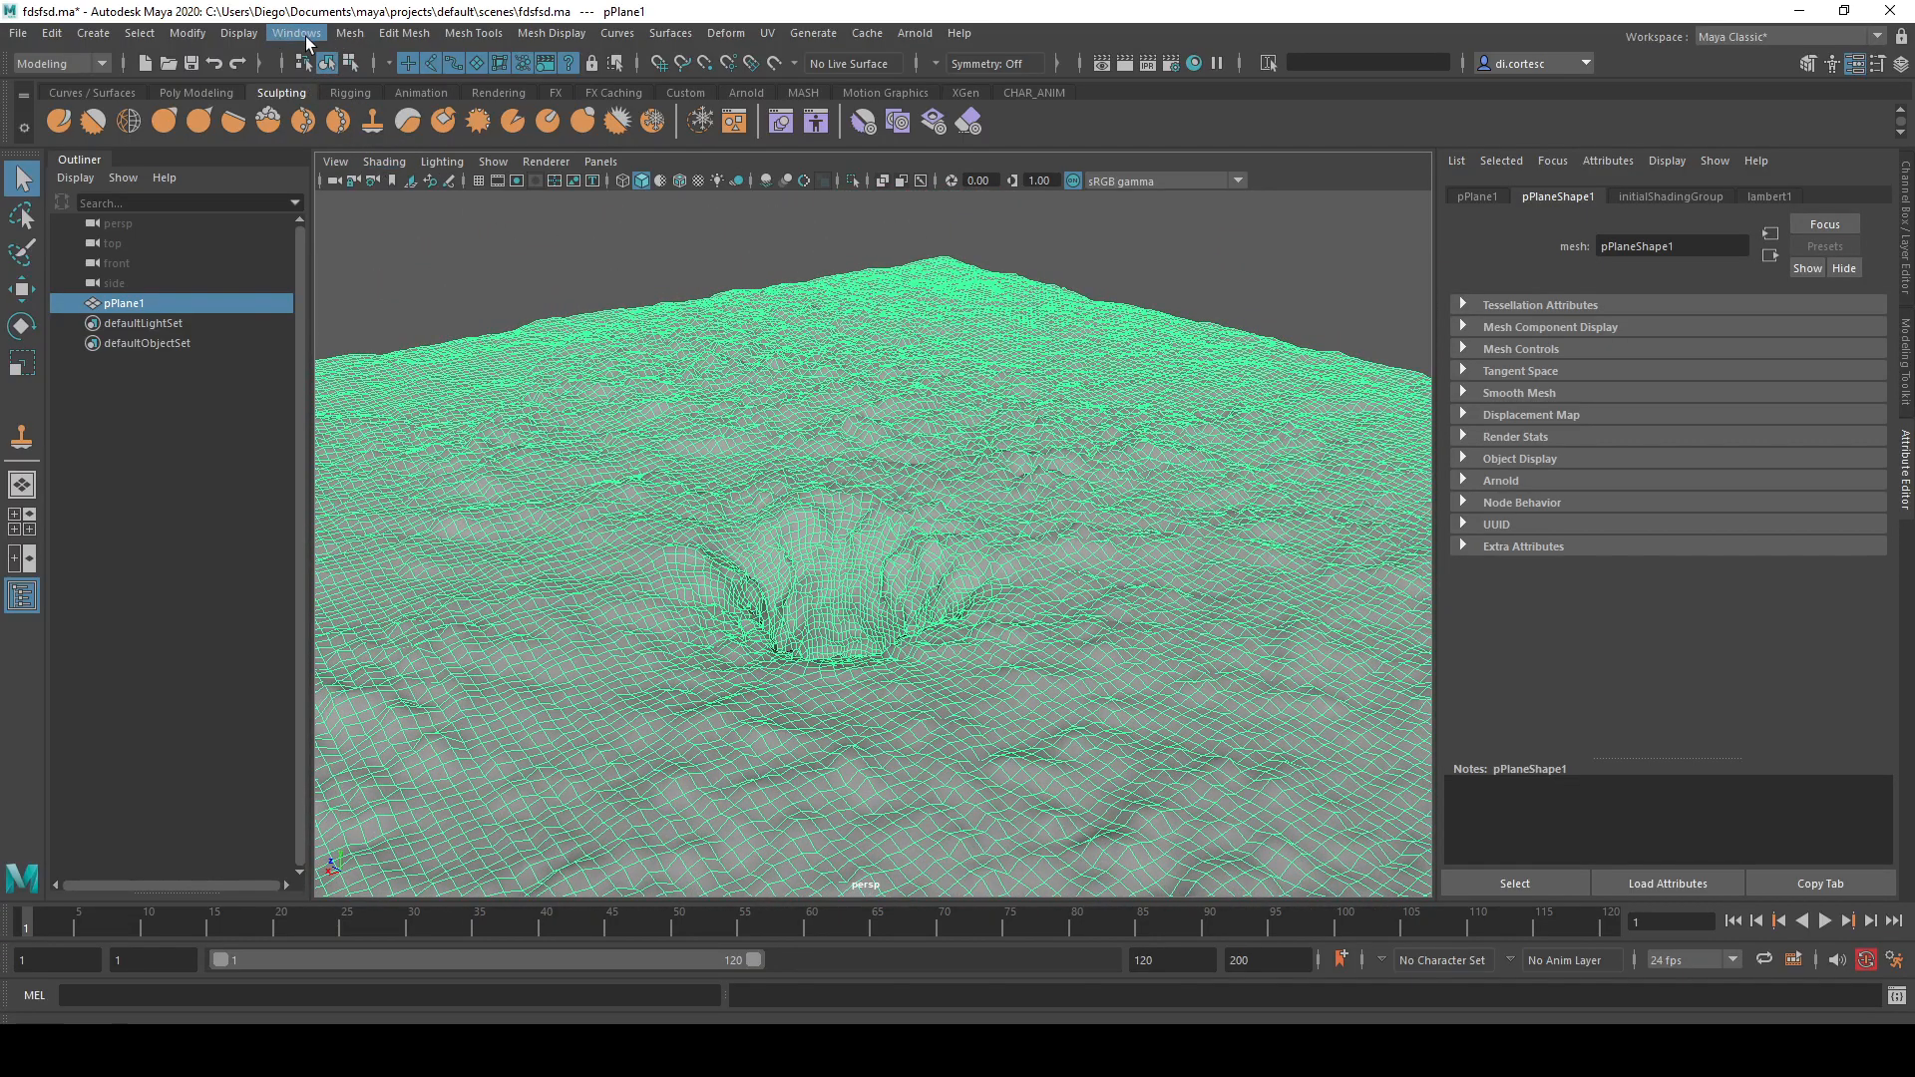
click(349, 33)
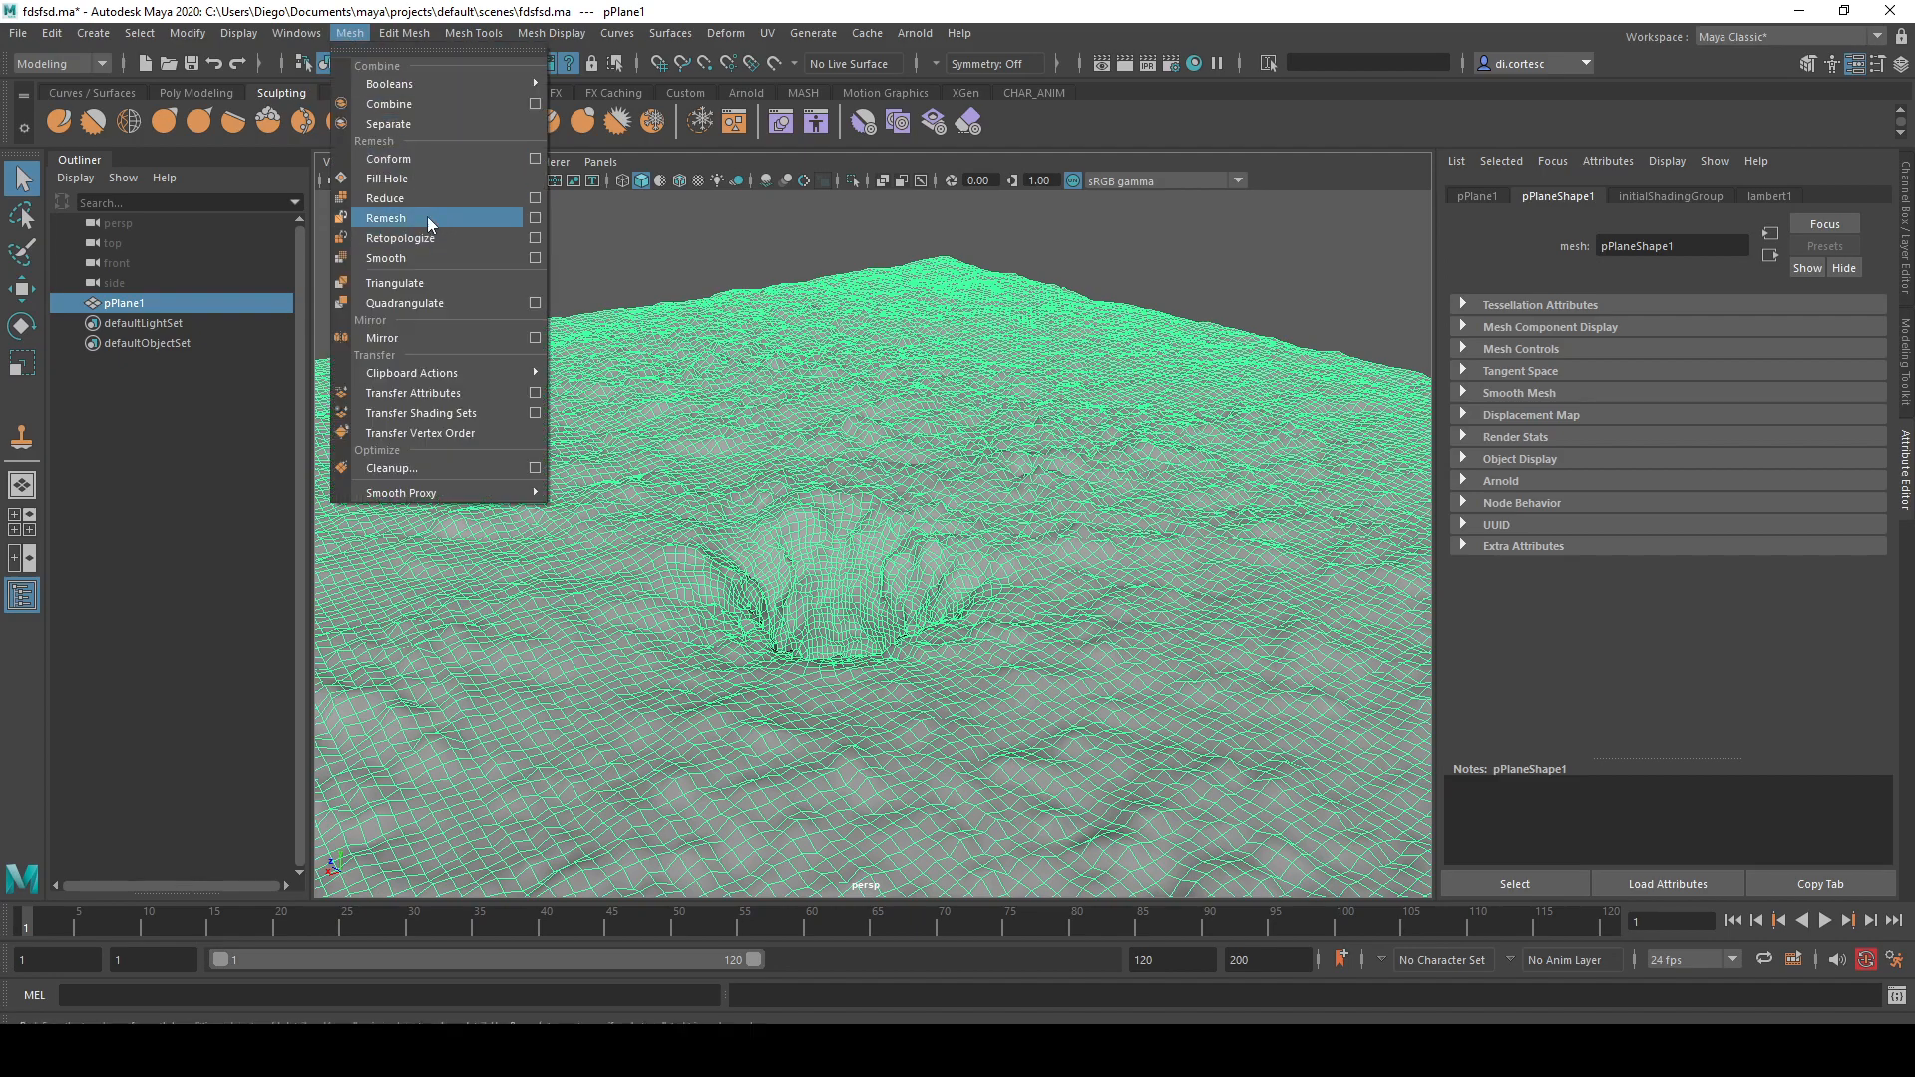
click(404, 33)
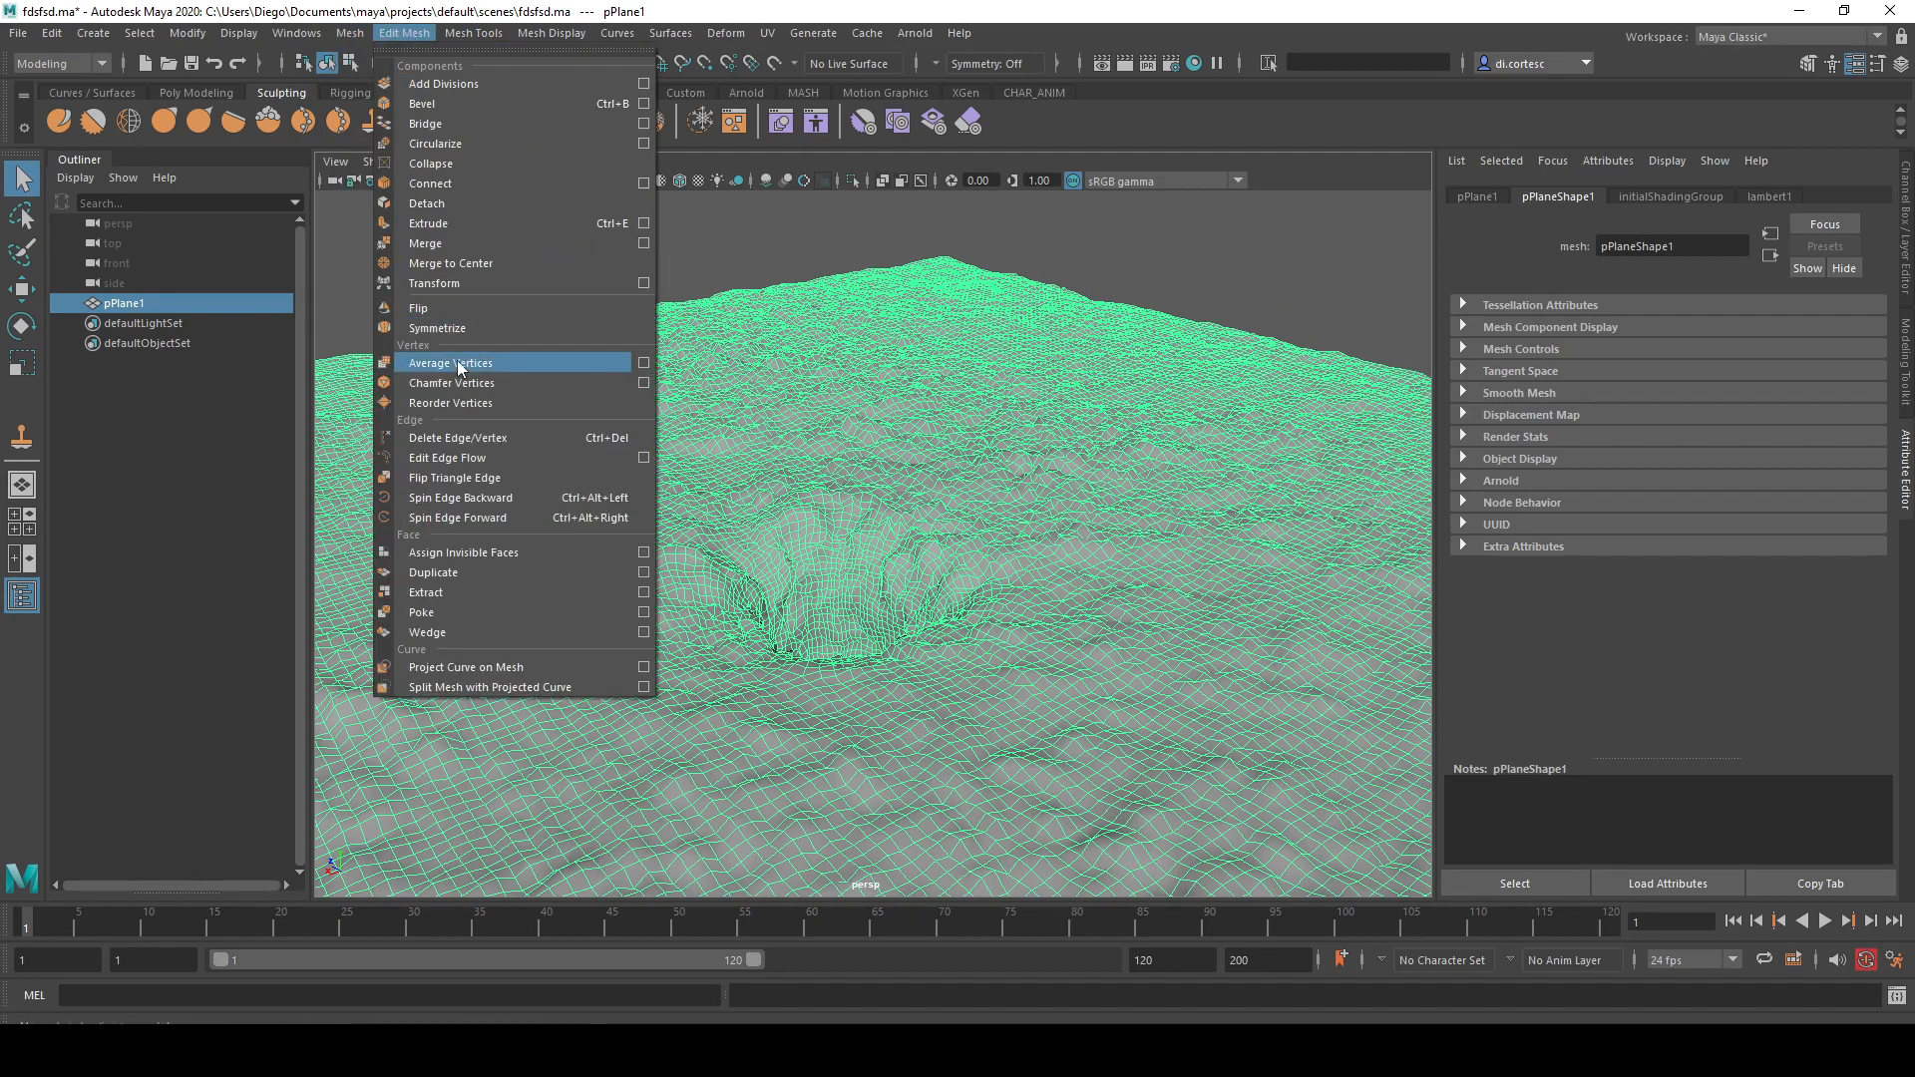
click(457, 362)
click(682, 326)
- Examine the averaged relief across the terrain and around the crater from several angles and distances
alt+drag(798, 516, 667, 504)
alt+right_drag(668, 504, 1212, 725)
alt+drag(1002, 582, 598, 548)
click(668, 504)
click(768, 352)
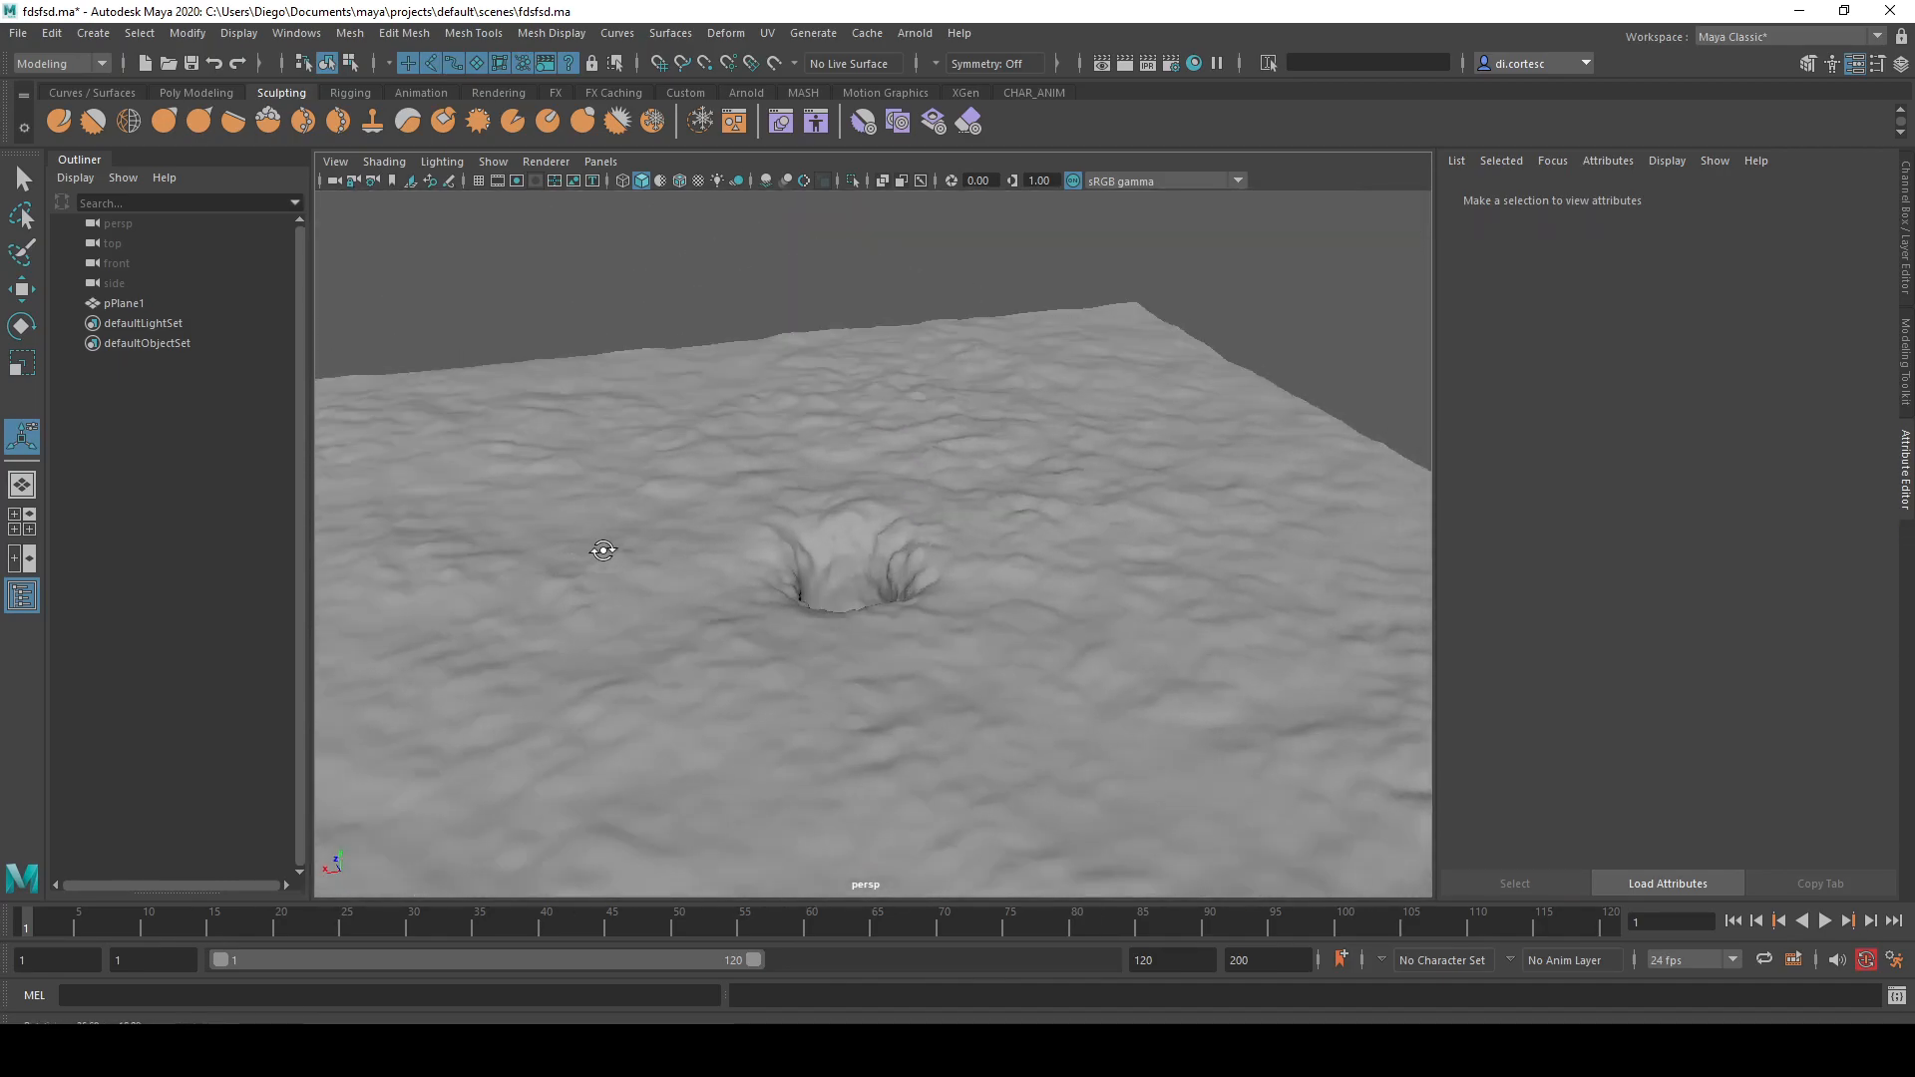
scroll(1013, 671, up, 5)
click(872, 584)
alt+right_drag(872, 581, 482, 410)
click(595, 251)
click(914, 574)
alt+right_drag(841, 529, 1036, 653)
click(788, 237)
mouse_move(957, 519)
alt+mouse_down()
mouse_move(996, 522)
mouse_move(976, 522)
alt+mouse_up()
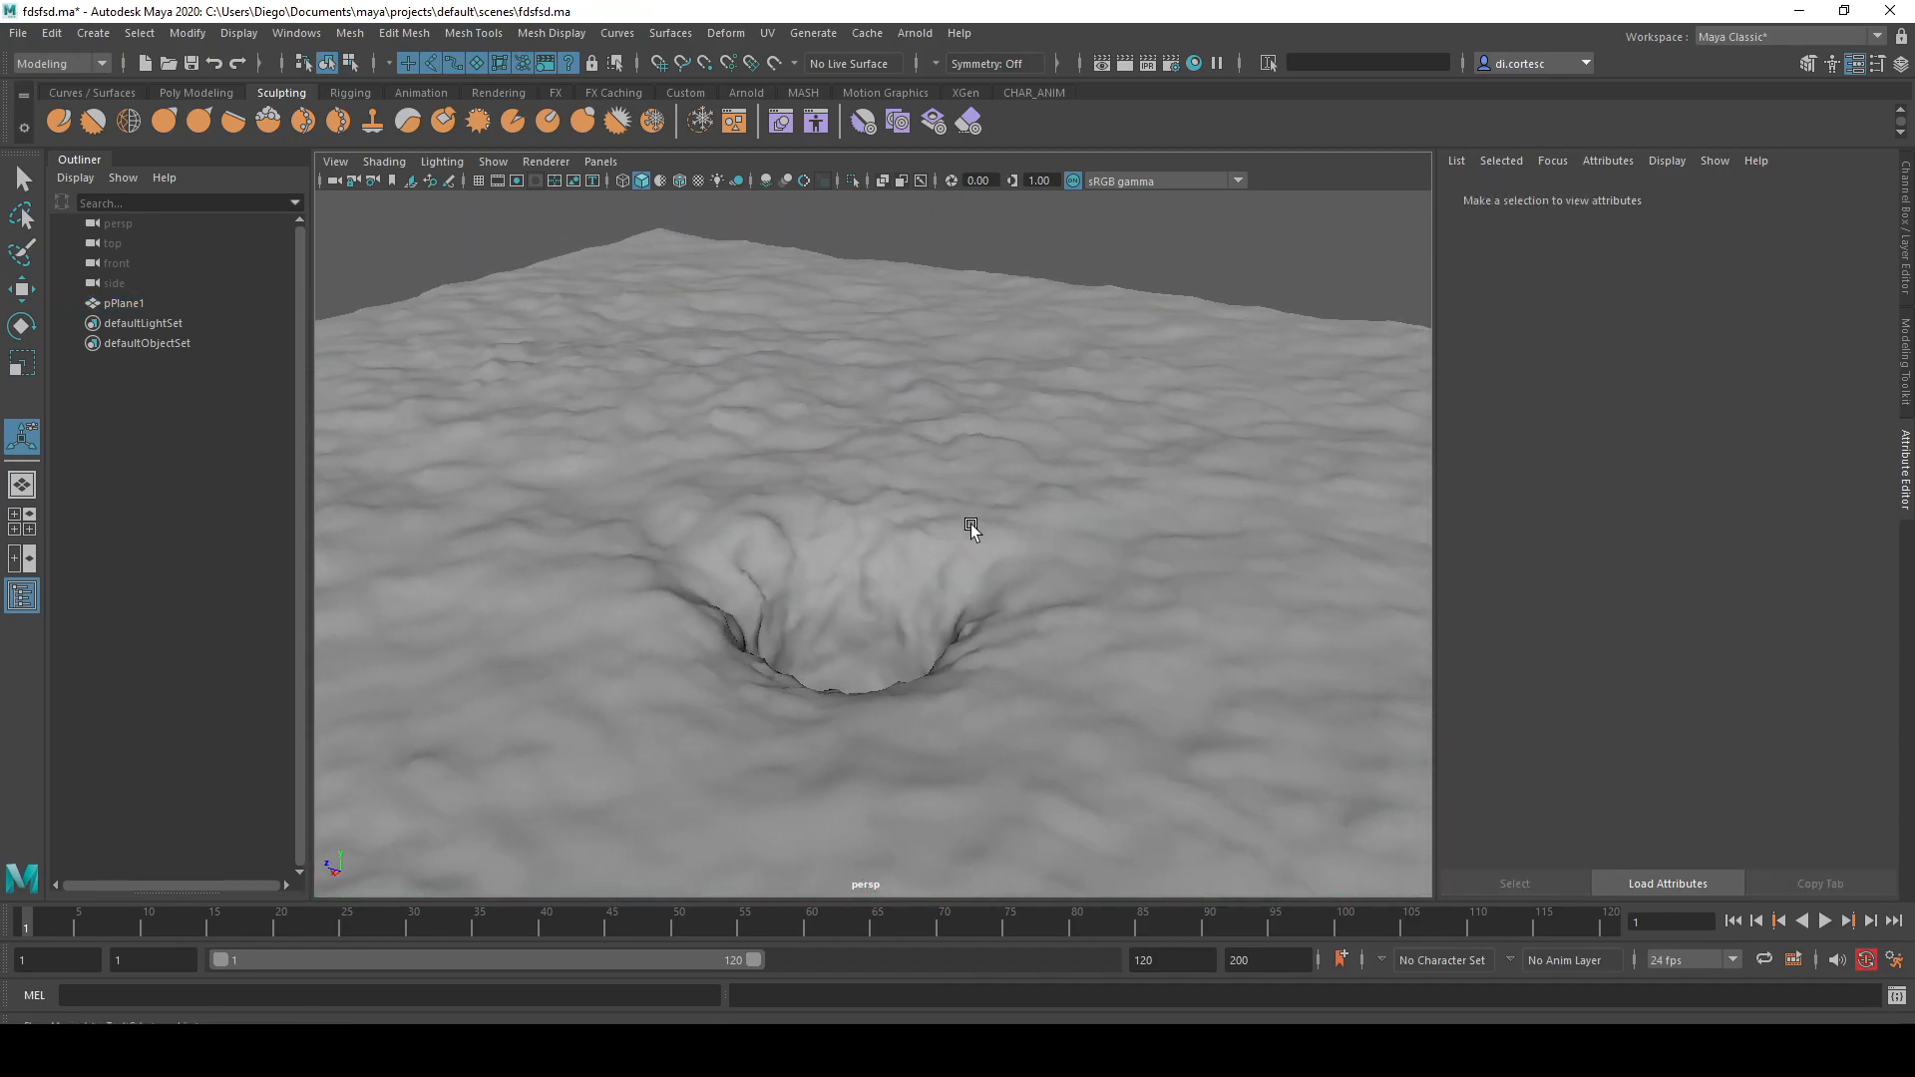
- Check the crater walls and the mesh density with the plane alternately selected and deselected
click(913, 560)
alt+drag(940, 569, 685, 290)
click(684, 290)
alt+drag(991, 543, 840, 512)
click(823, 533)
click(773, 315)
click(823, 488)
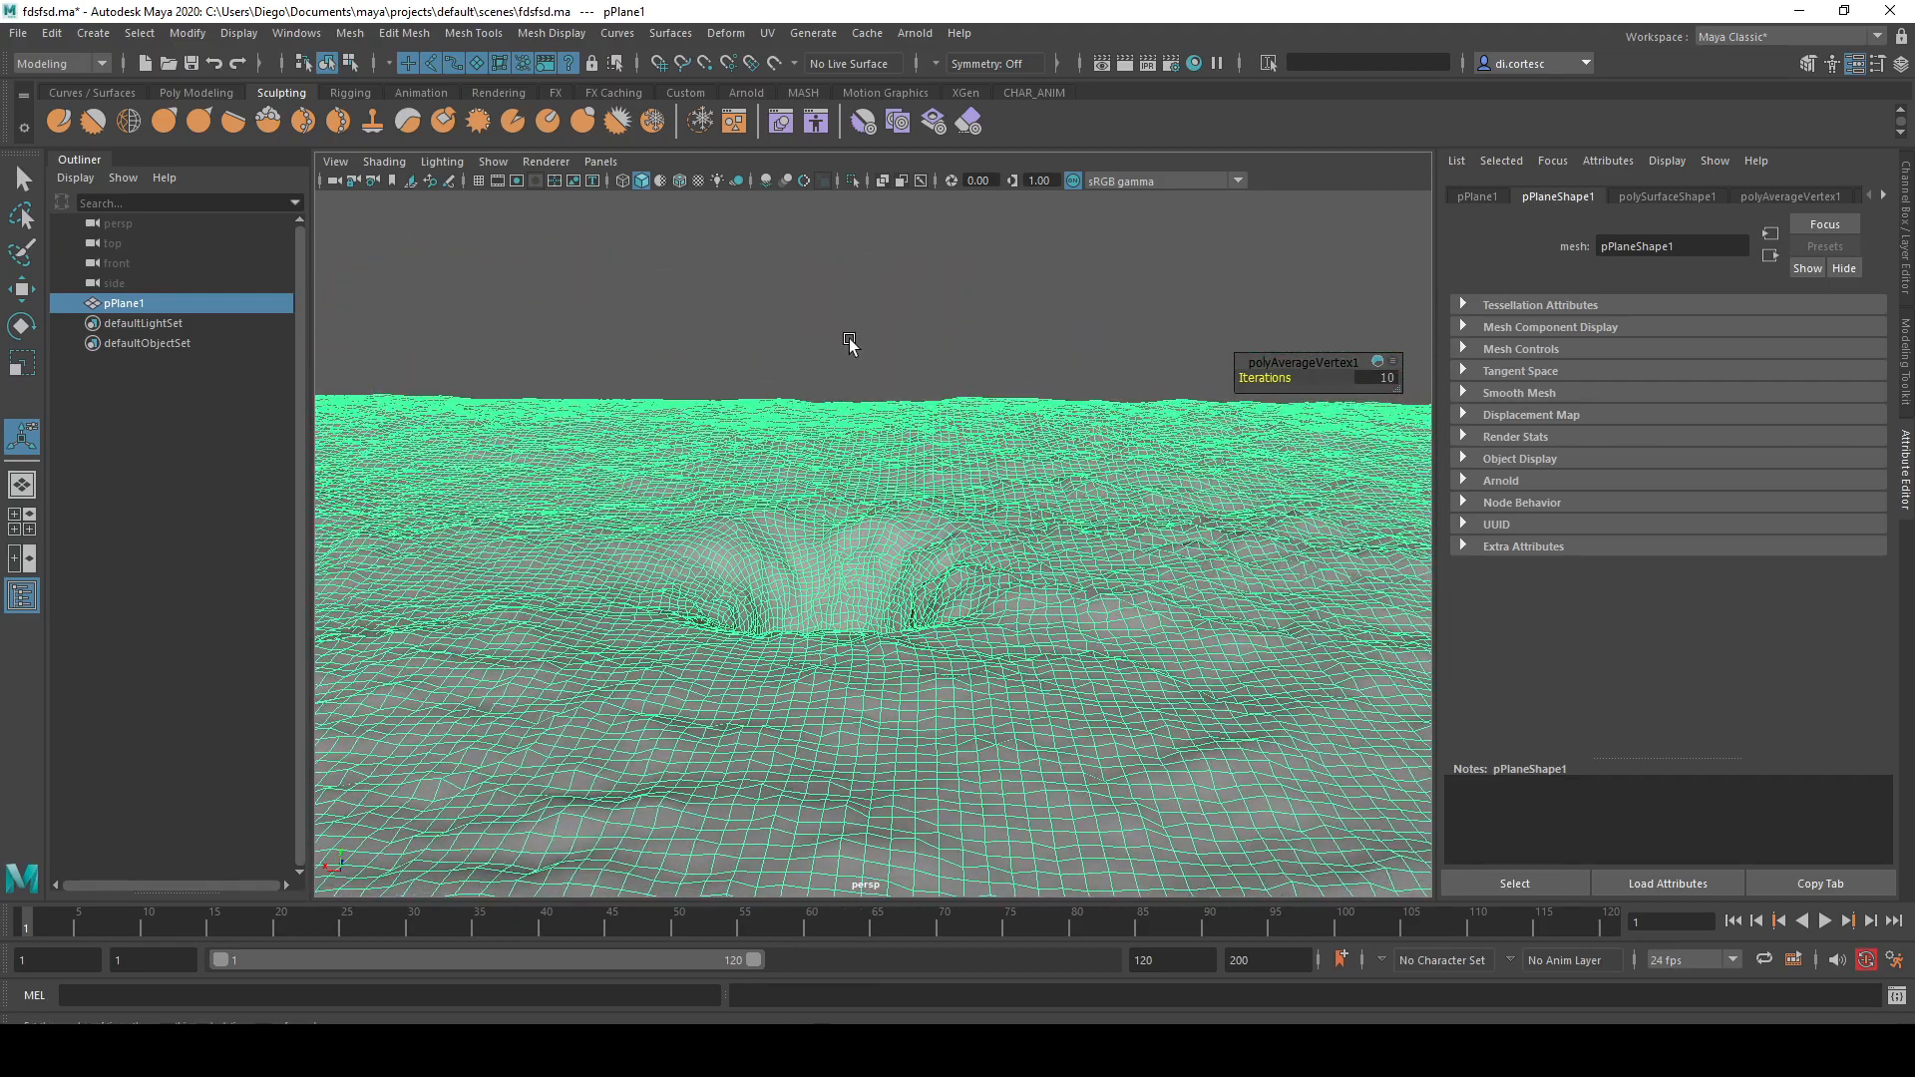
click(848, 344)
- Select the plane, apply Smooth to its mesh with 1 division, and deselect it to view the crater
click(814, 463)
click(351, 32)
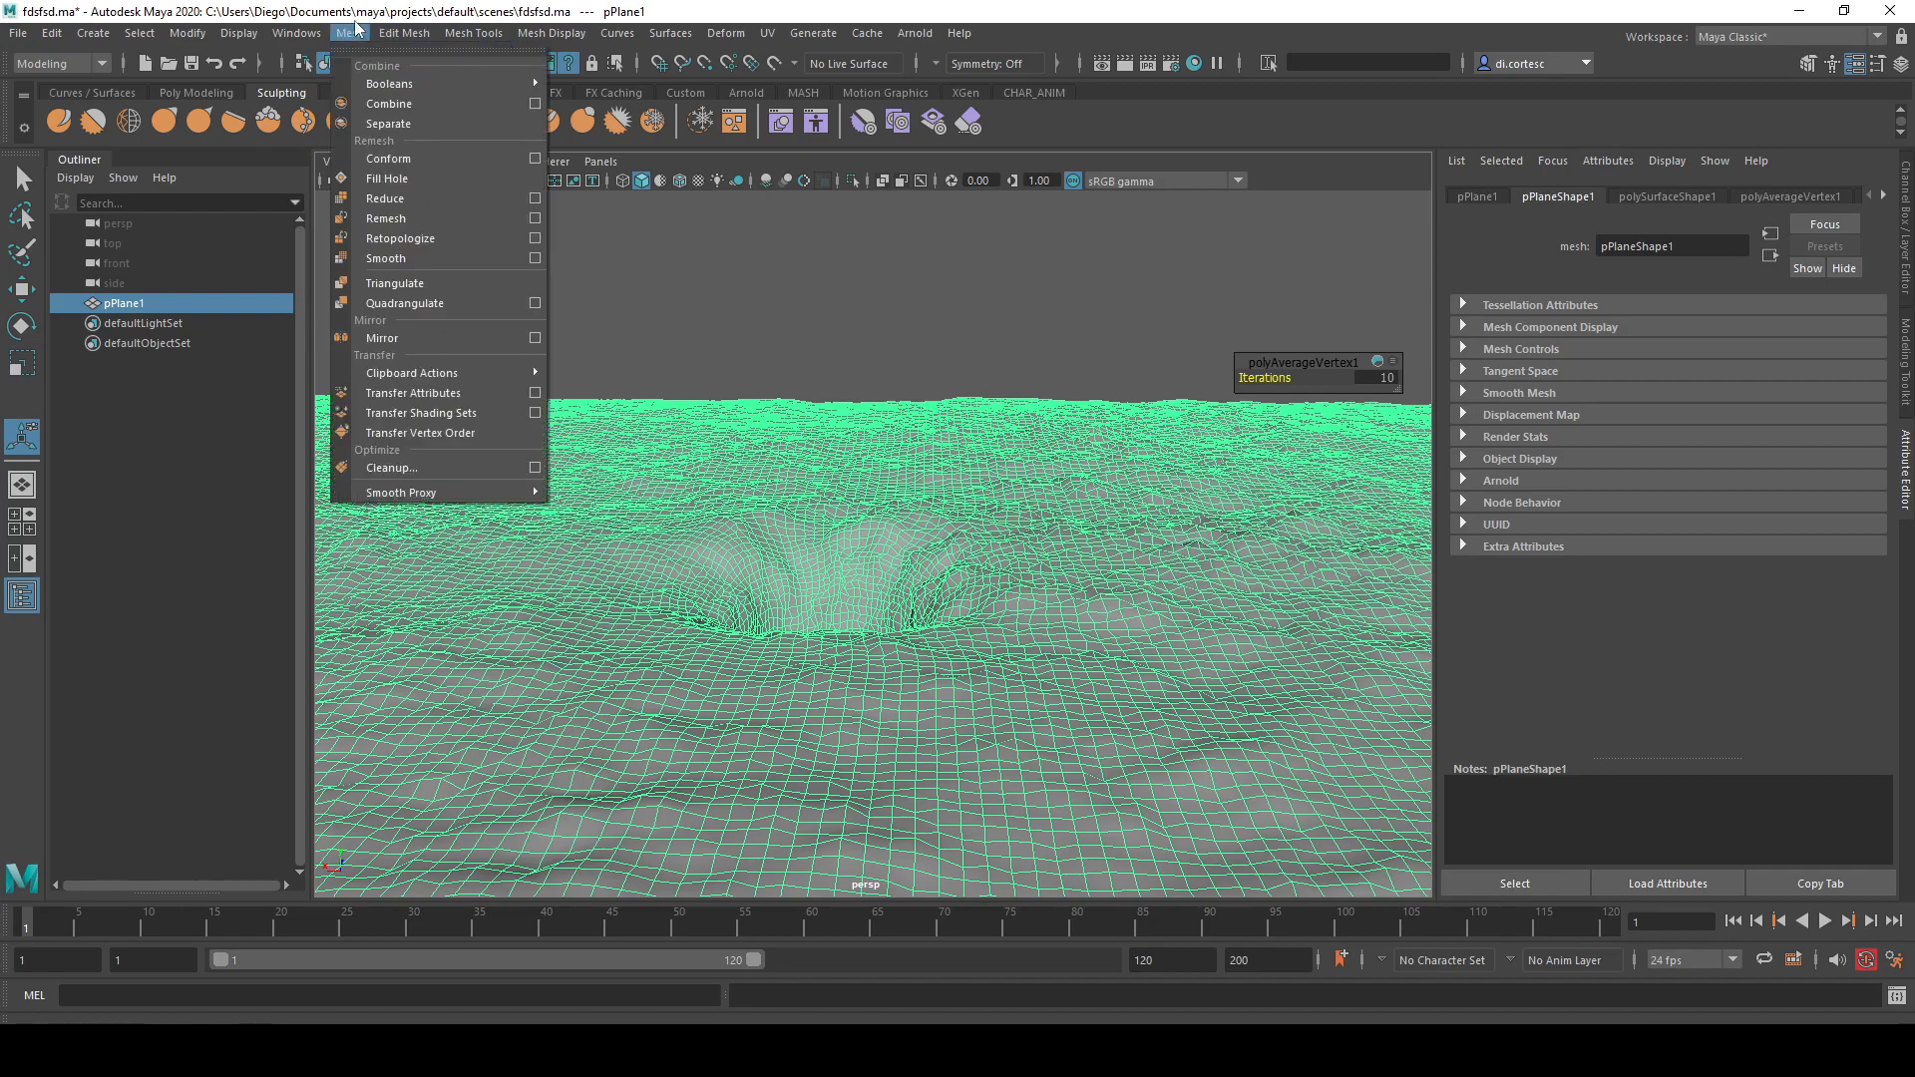
click(388, 258)
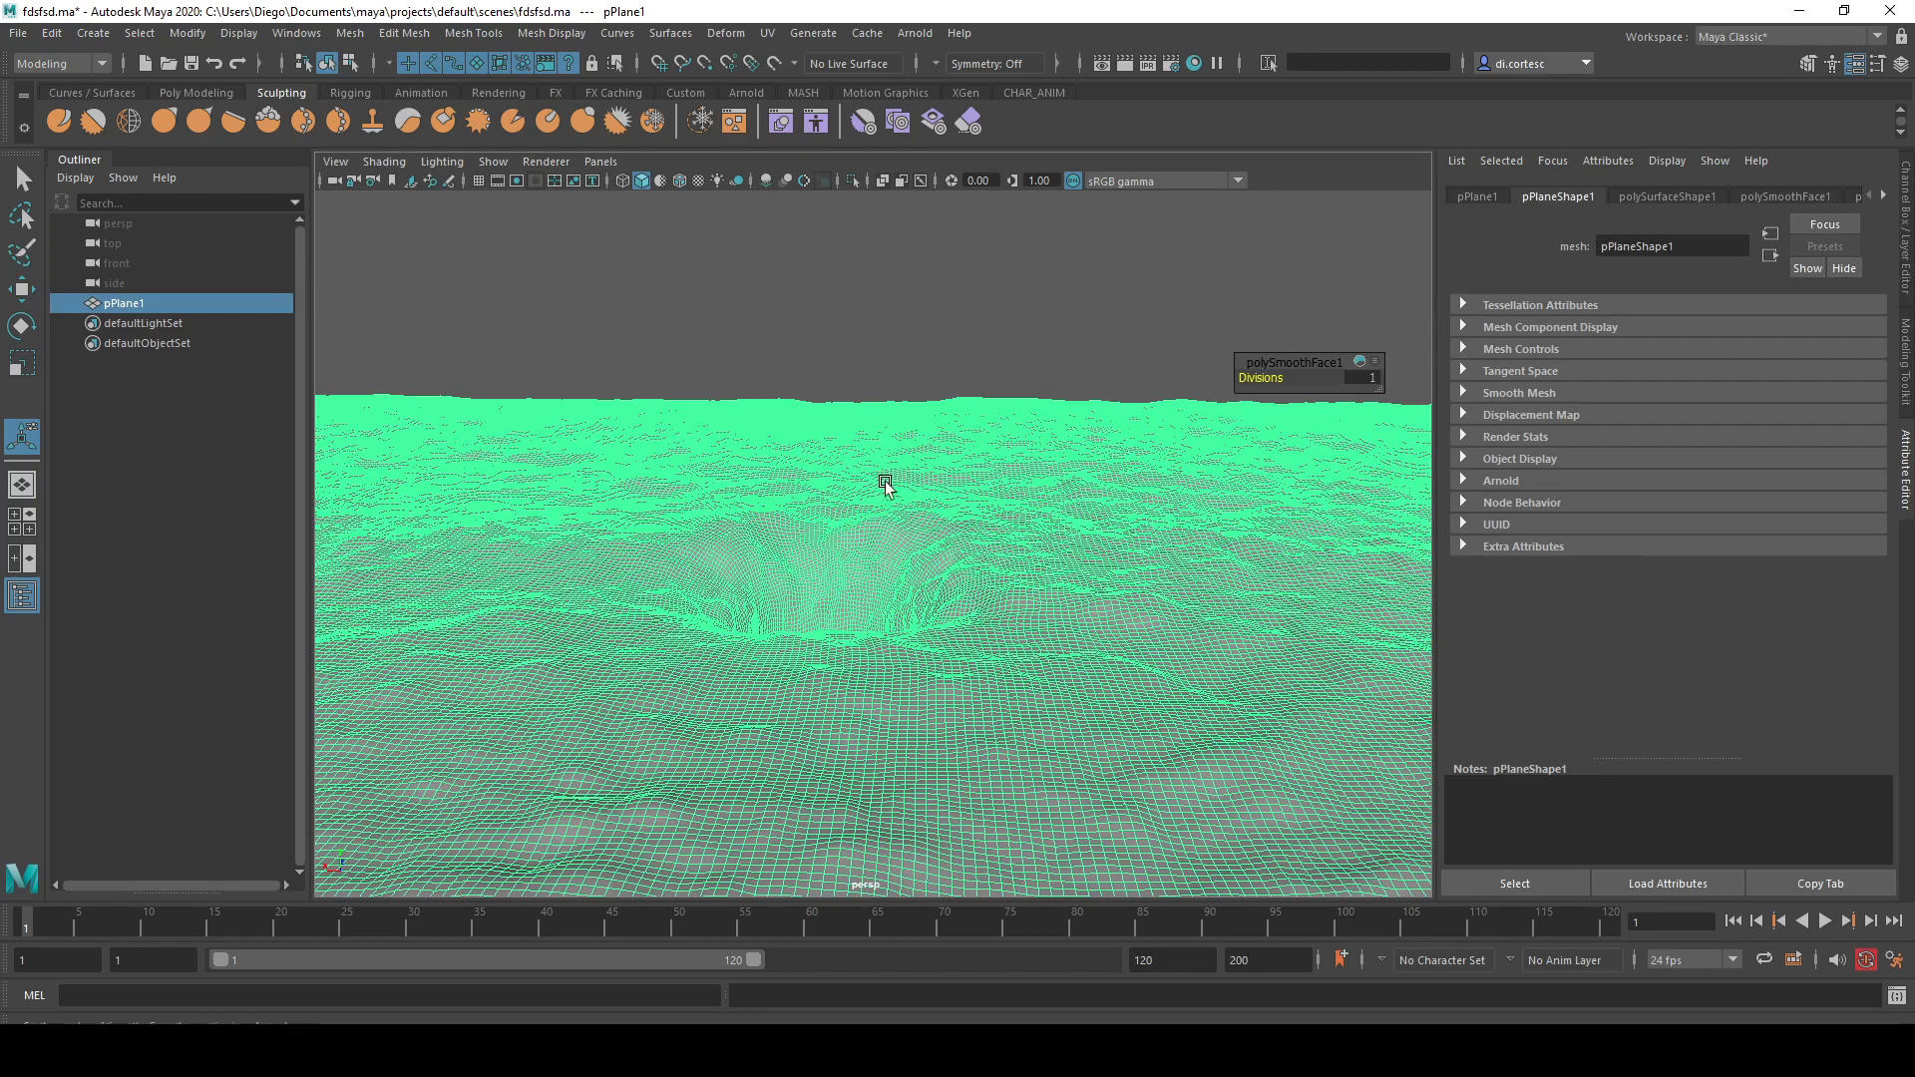
click(813, 372)
alt+drag(813, 372, 958, 532)
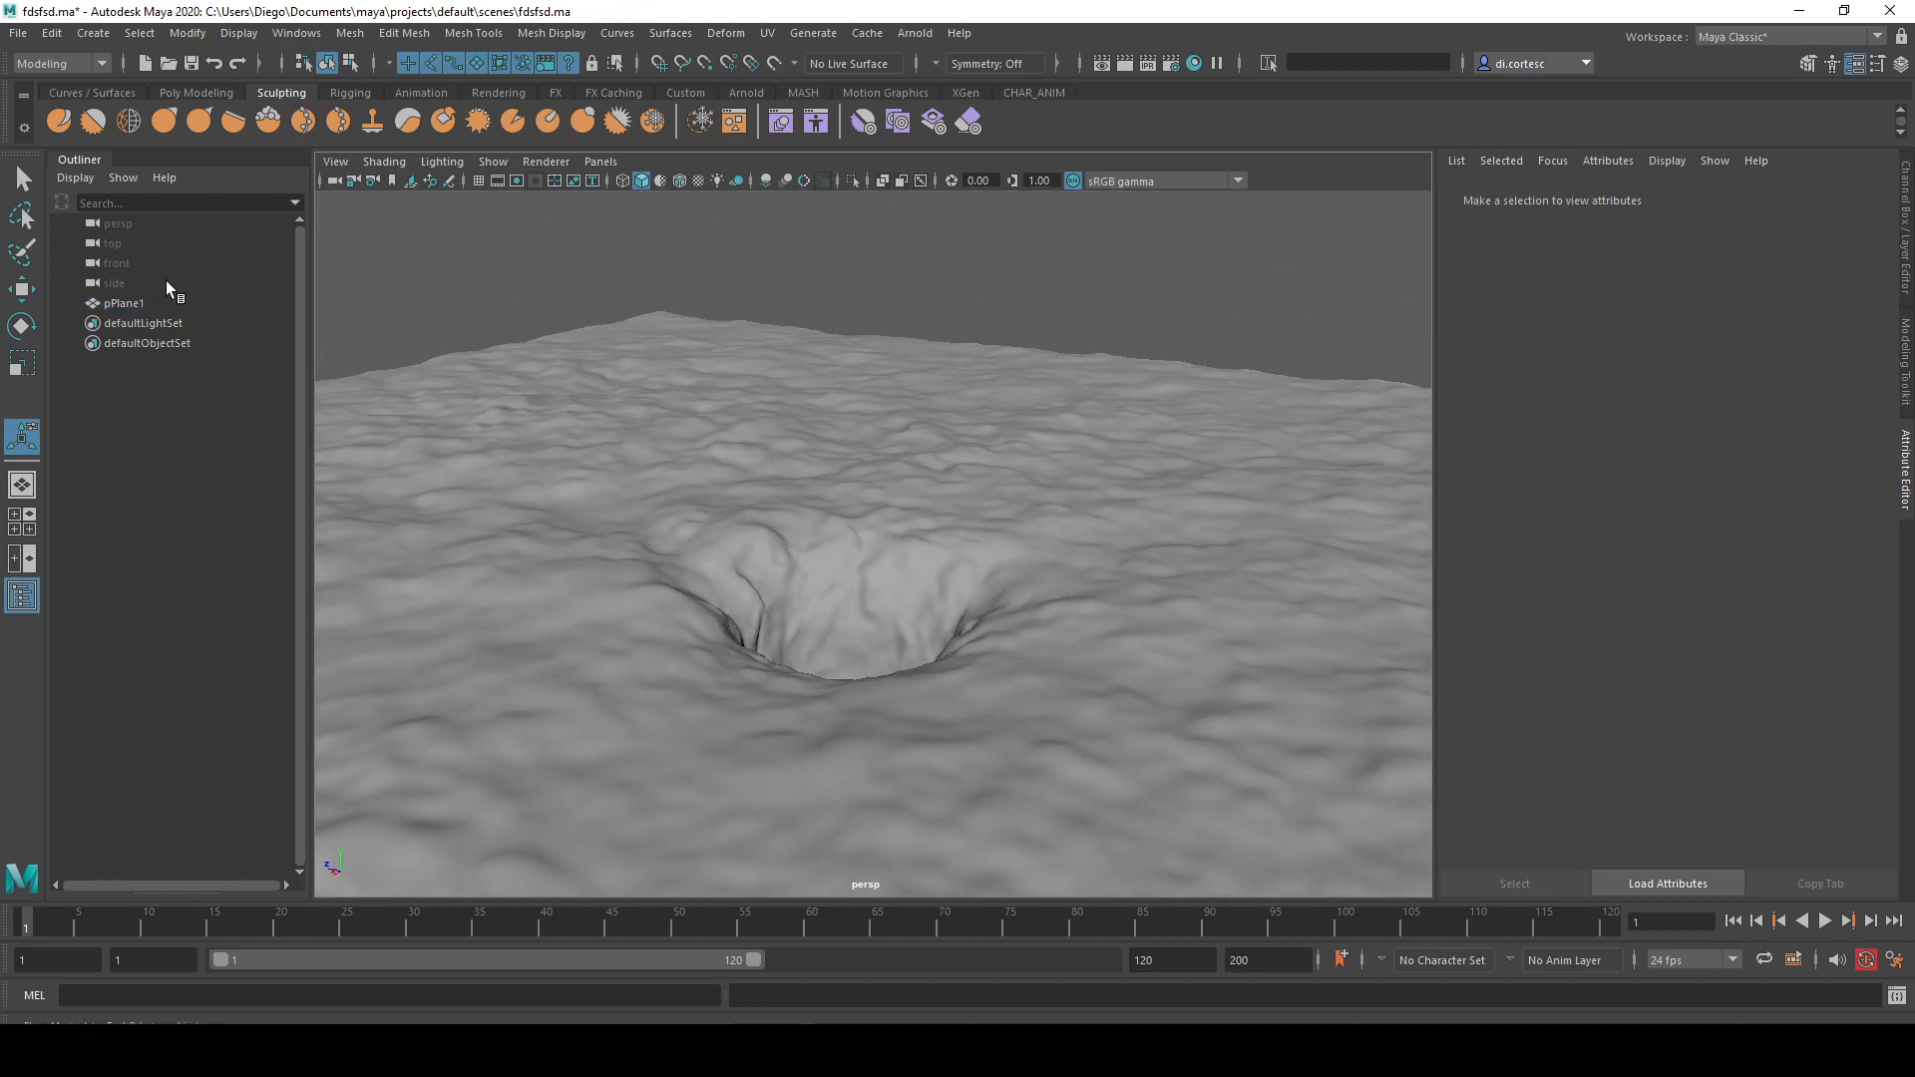
- Activate the Imprint tool, choose bw_rubble.tif from the Sculpting Stamps as its stamp image, and clear the settings windows away
click(371, 123)
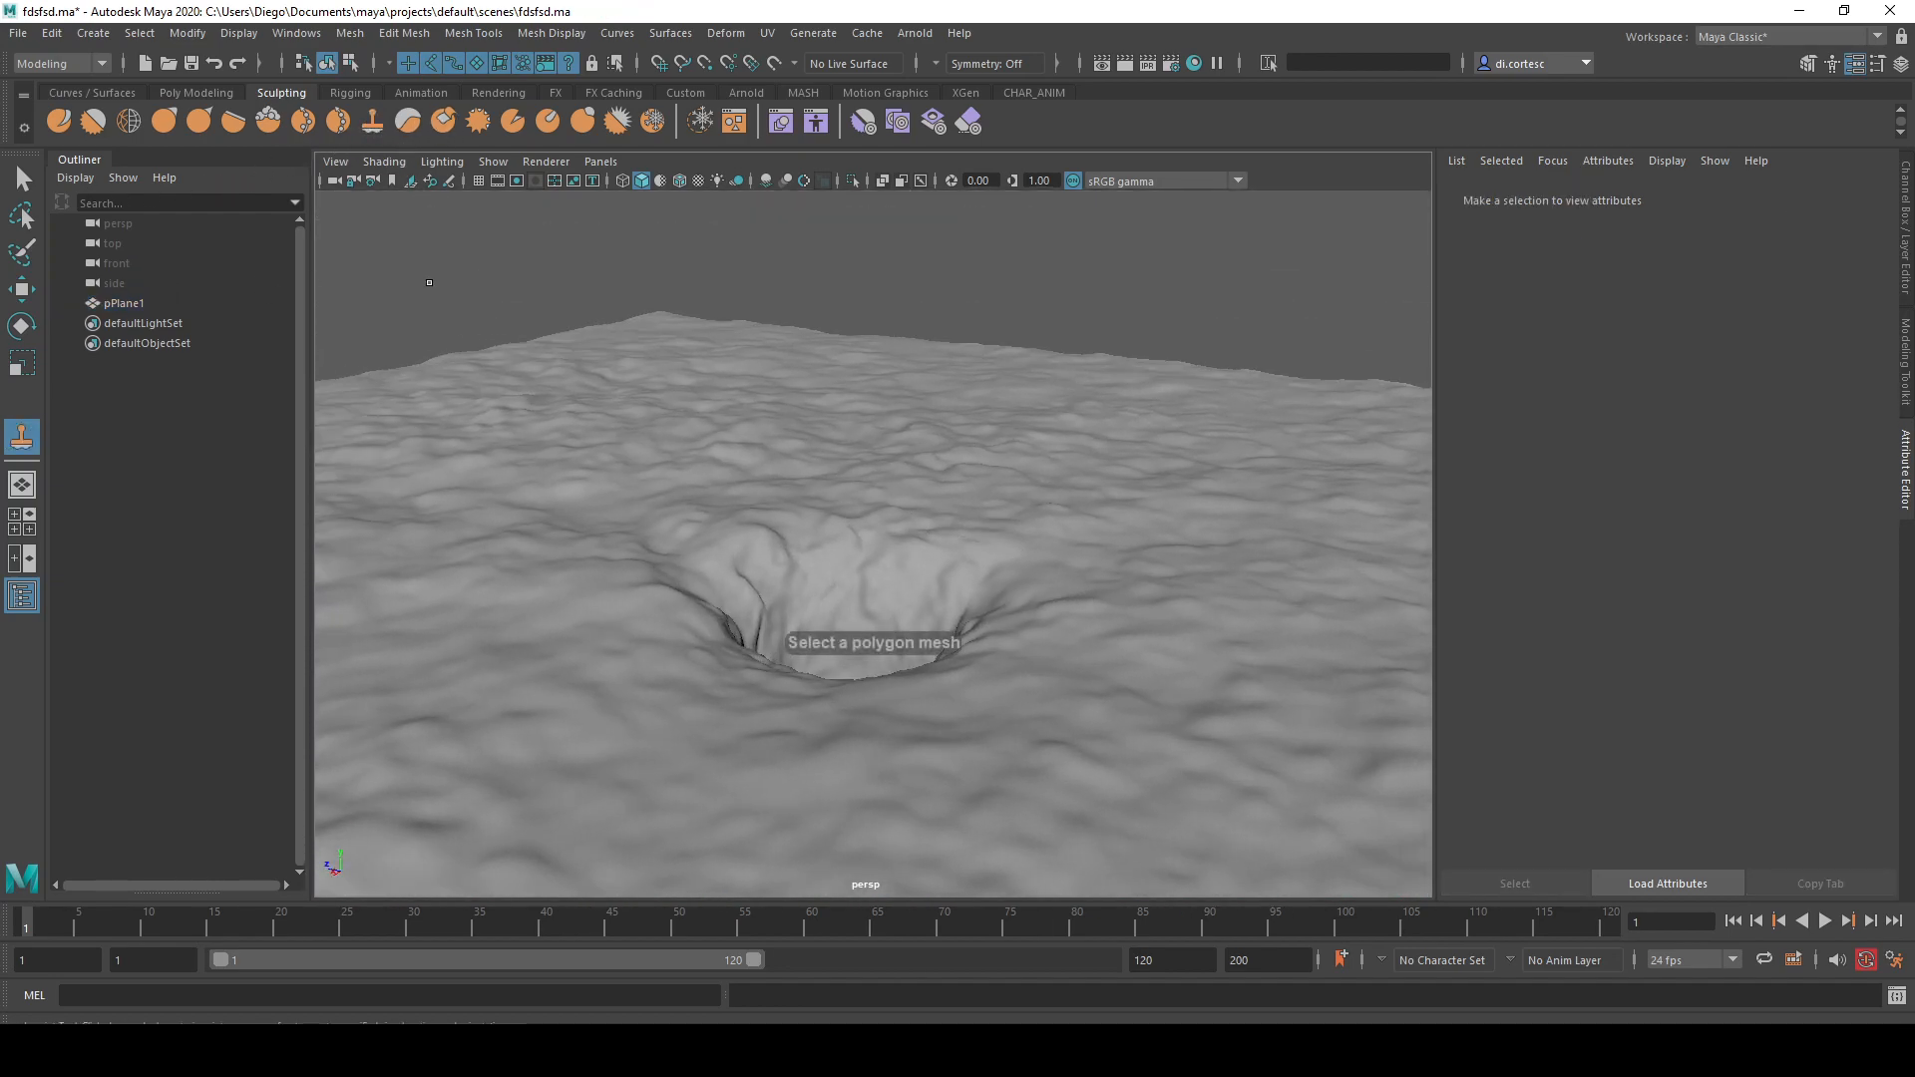
double_click(22, 437)
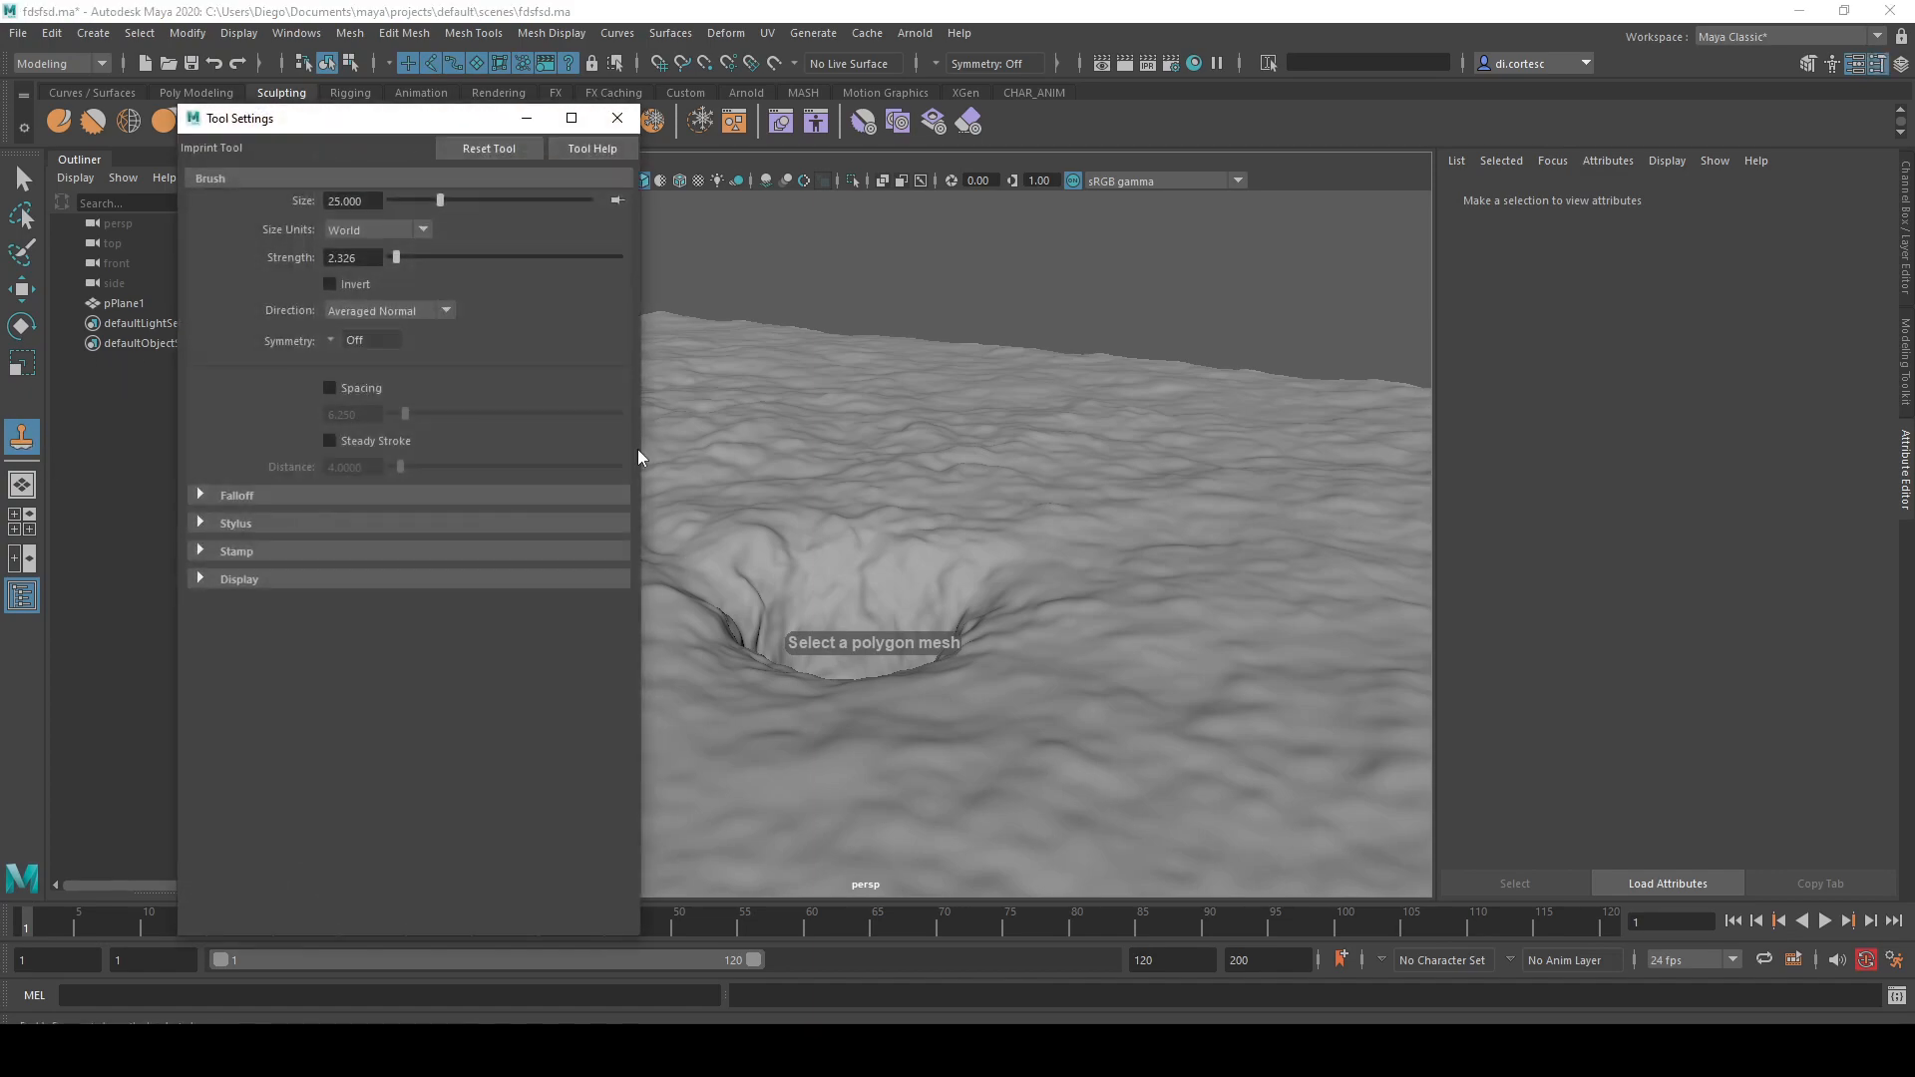
click(236, 552)
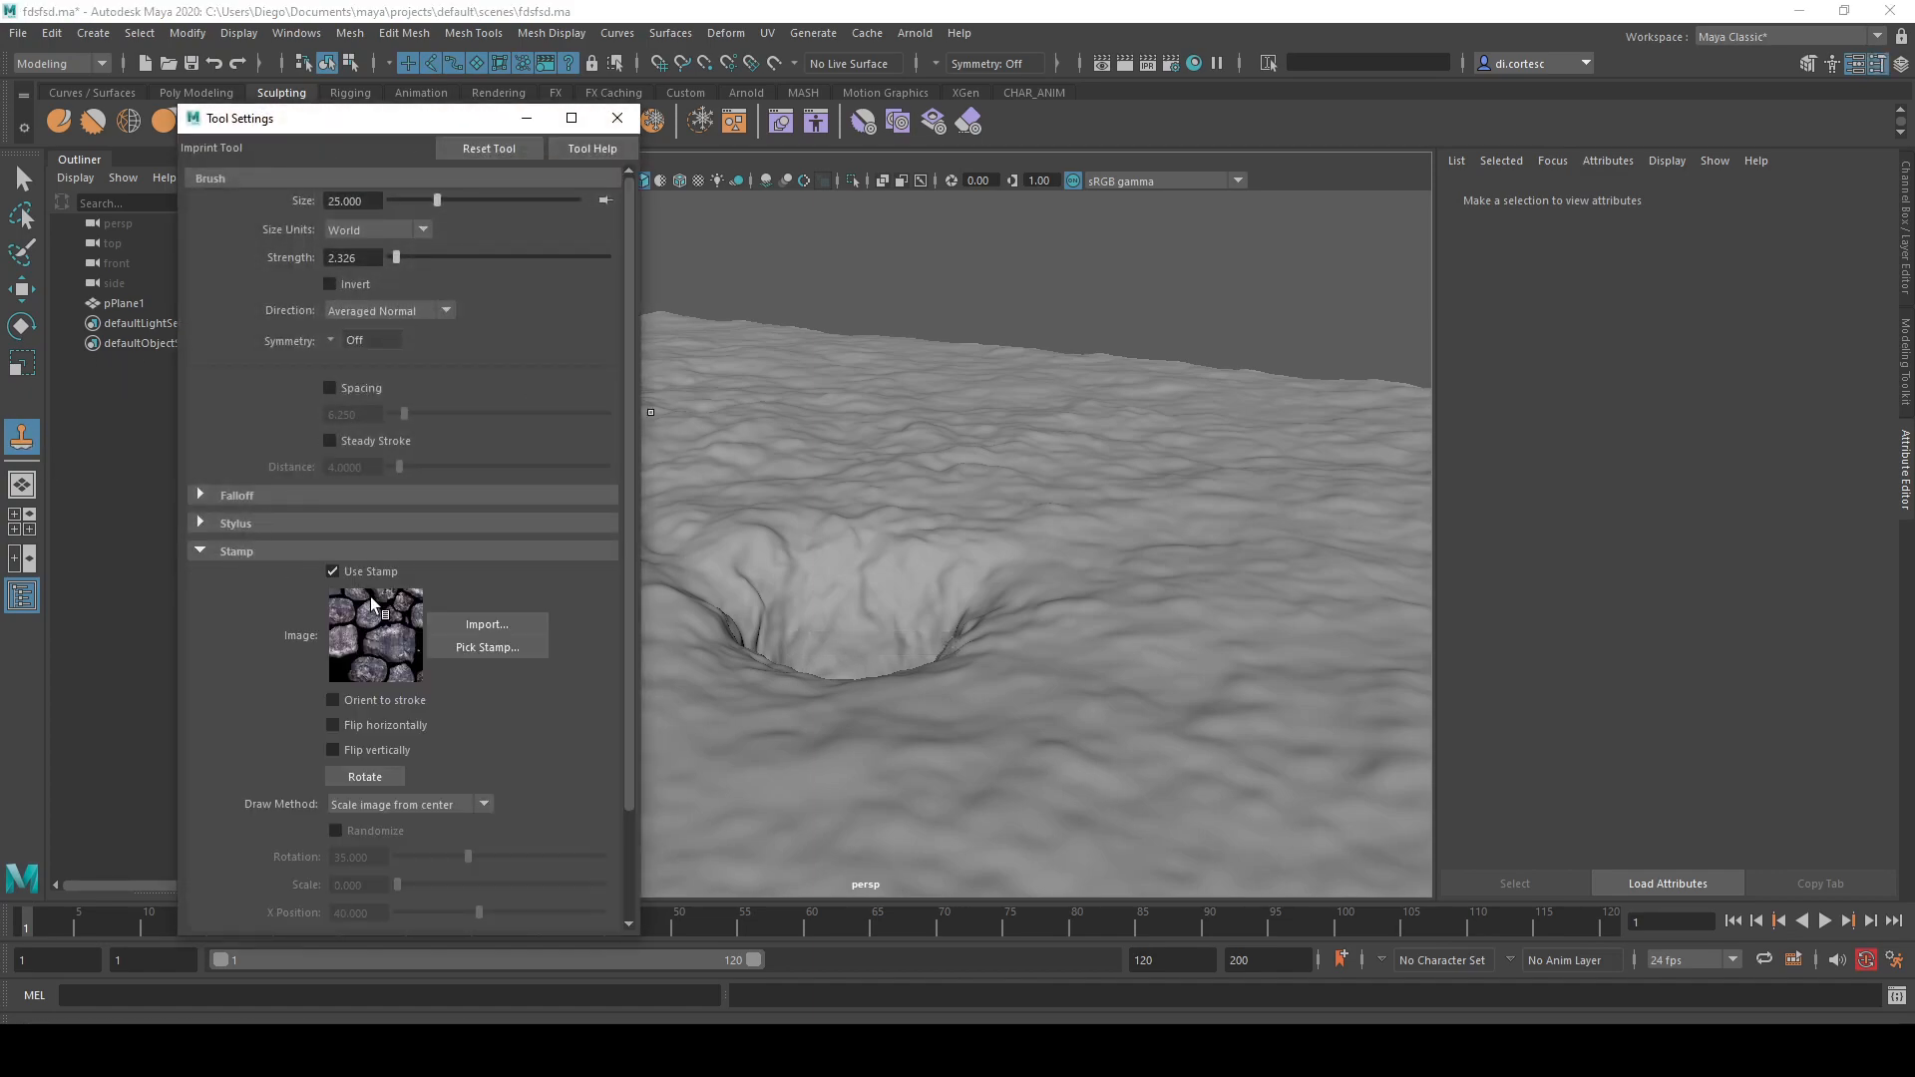
click(484, 648)
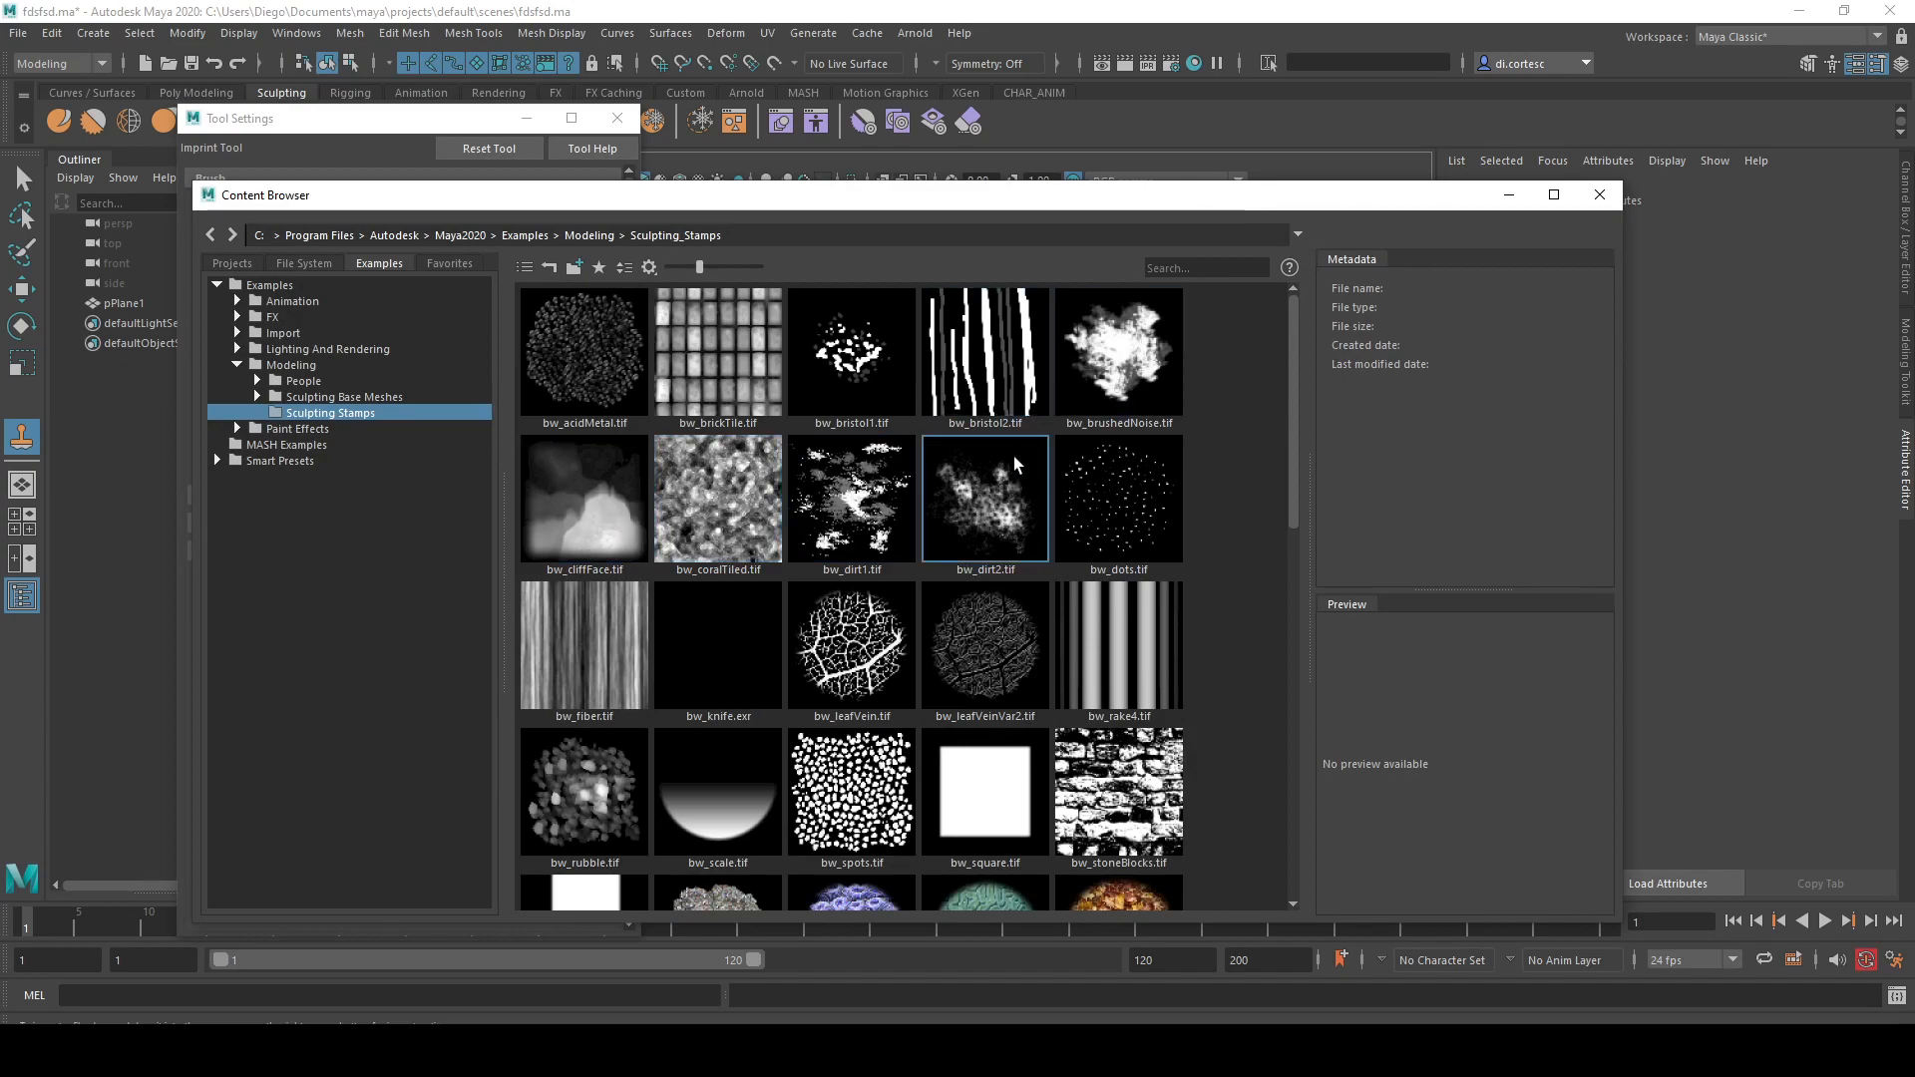
click(584, 792)
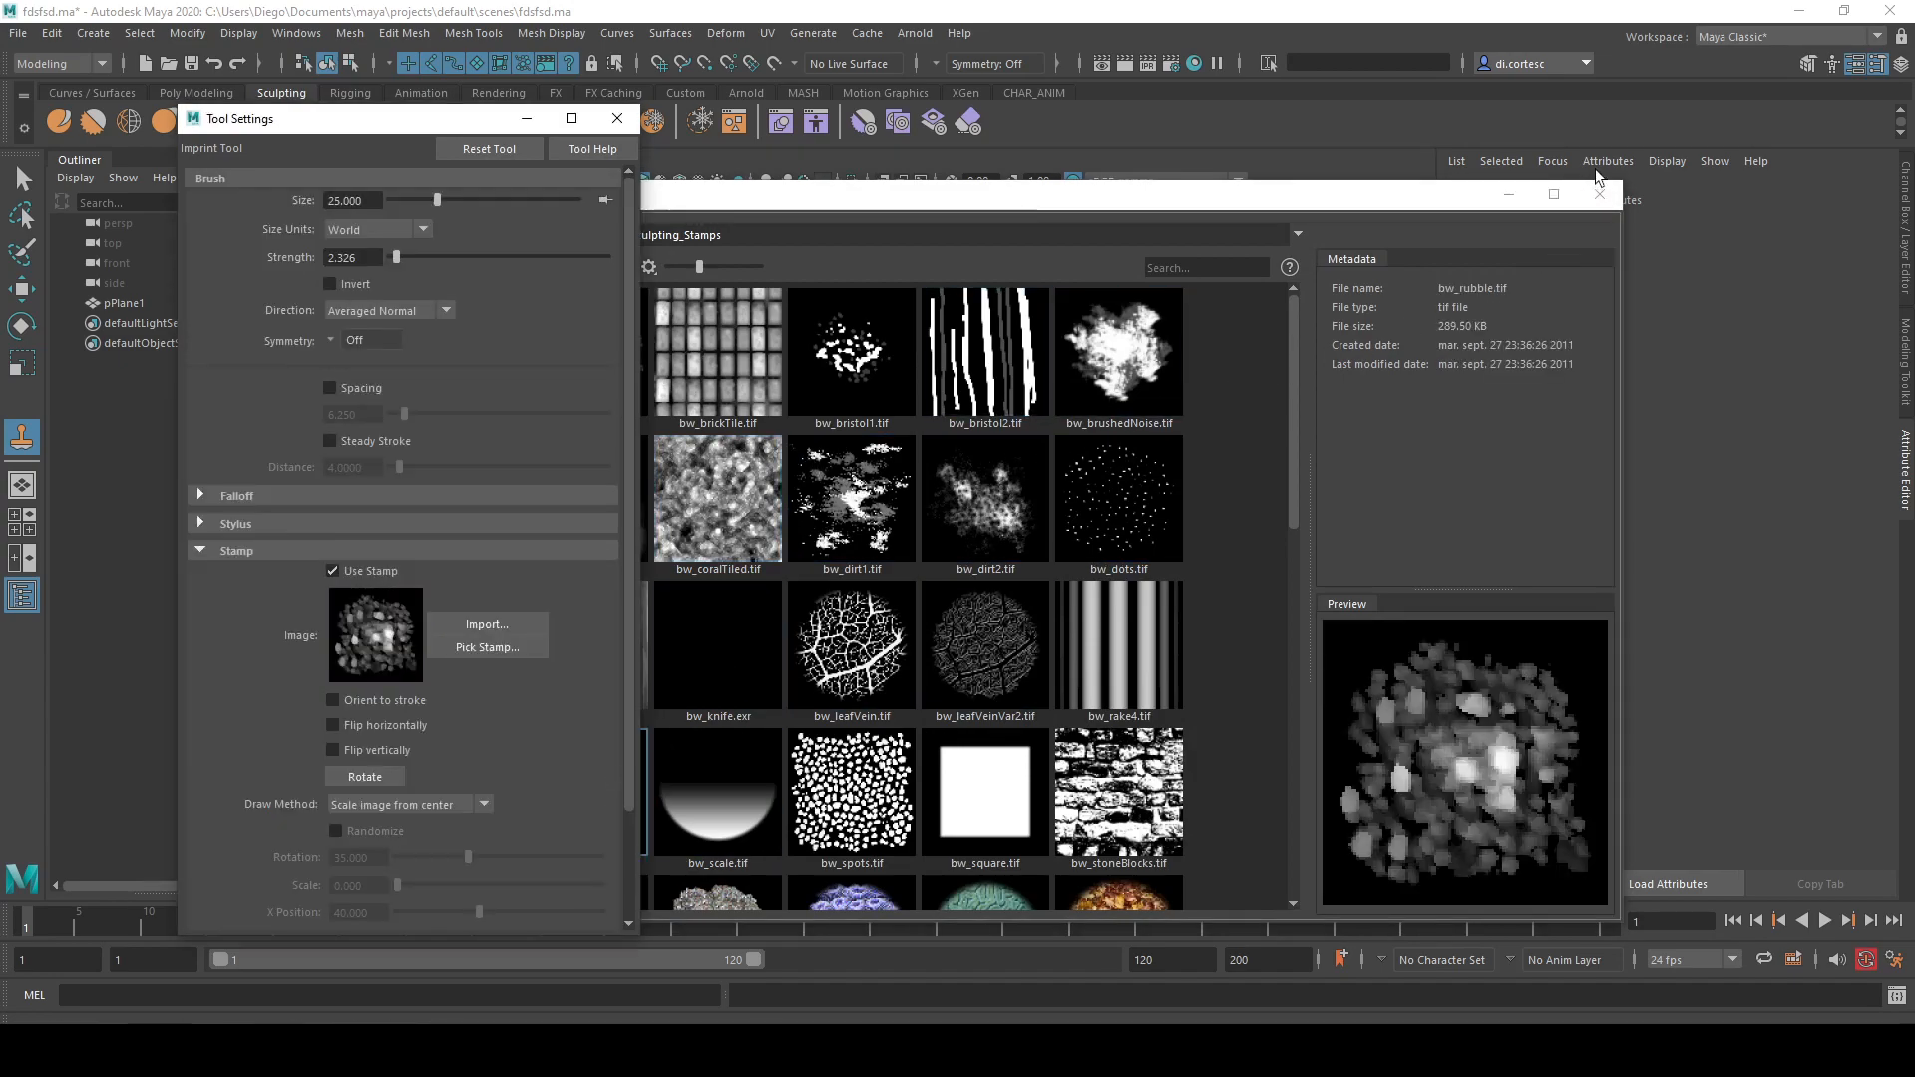
click(1599, 199)
click(537, 119)
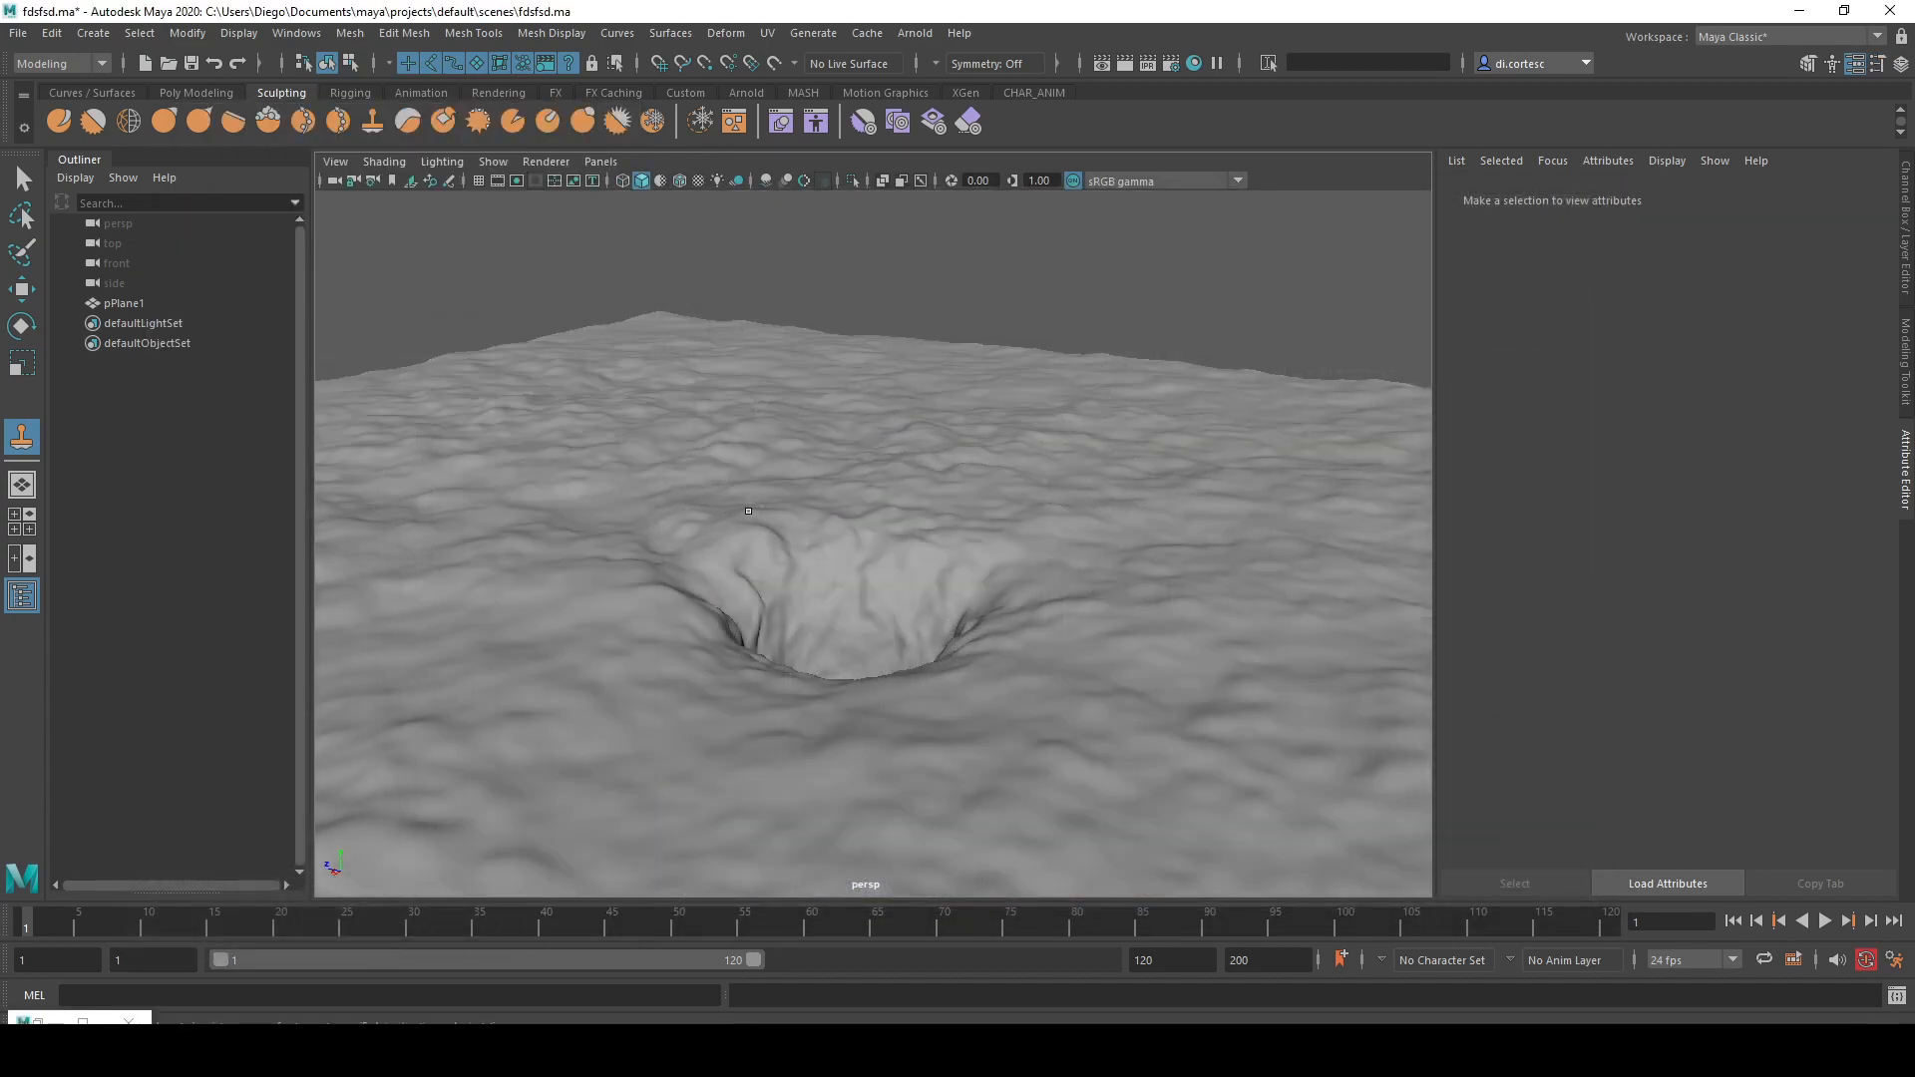
- Select the terrain plane and imprint the rubble stamp along the crater's left wall and back rim
click(827, 572)
drag(798, 598, 786, 552)
scroll(786, 552, up, 5)
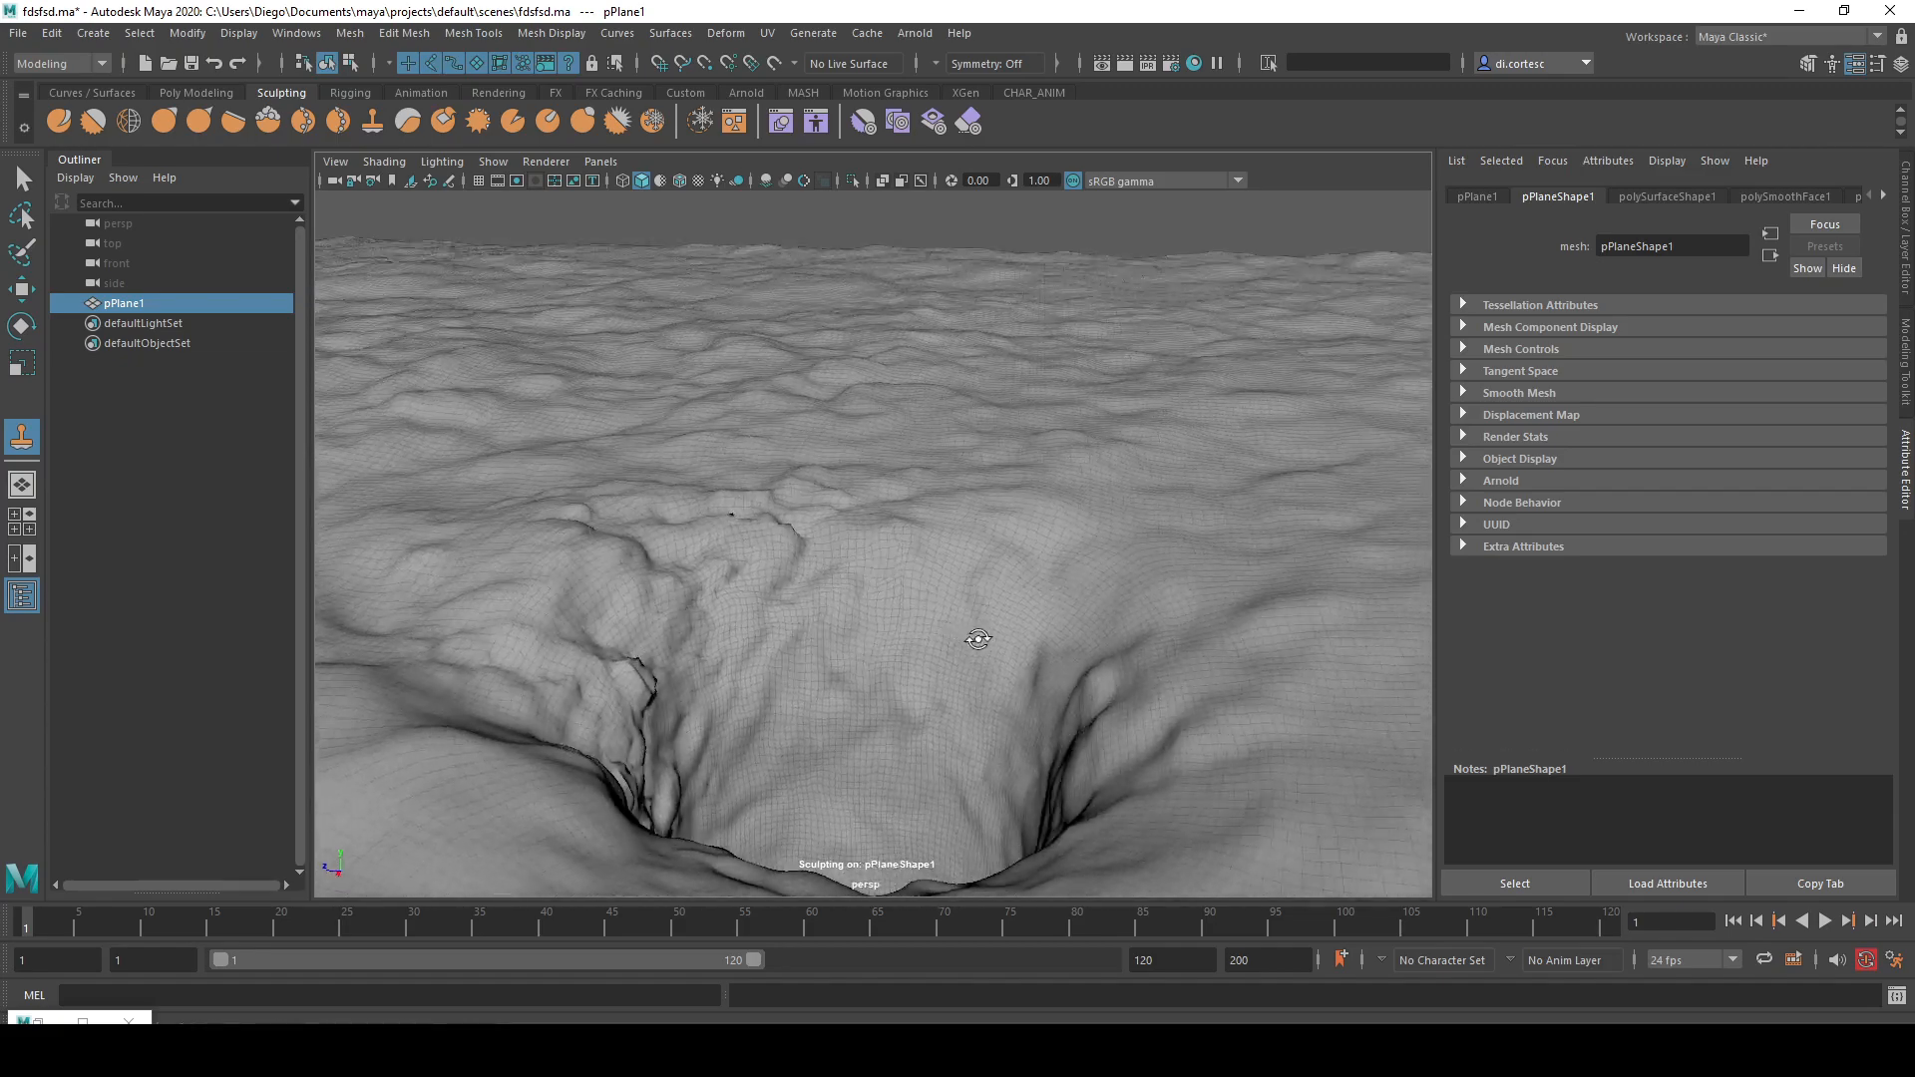
mouse_move(914, 675)
alt+mouse_down()
mouse_move(1038, 663)
mouse_move(929, 573)
alt+mouse_up()
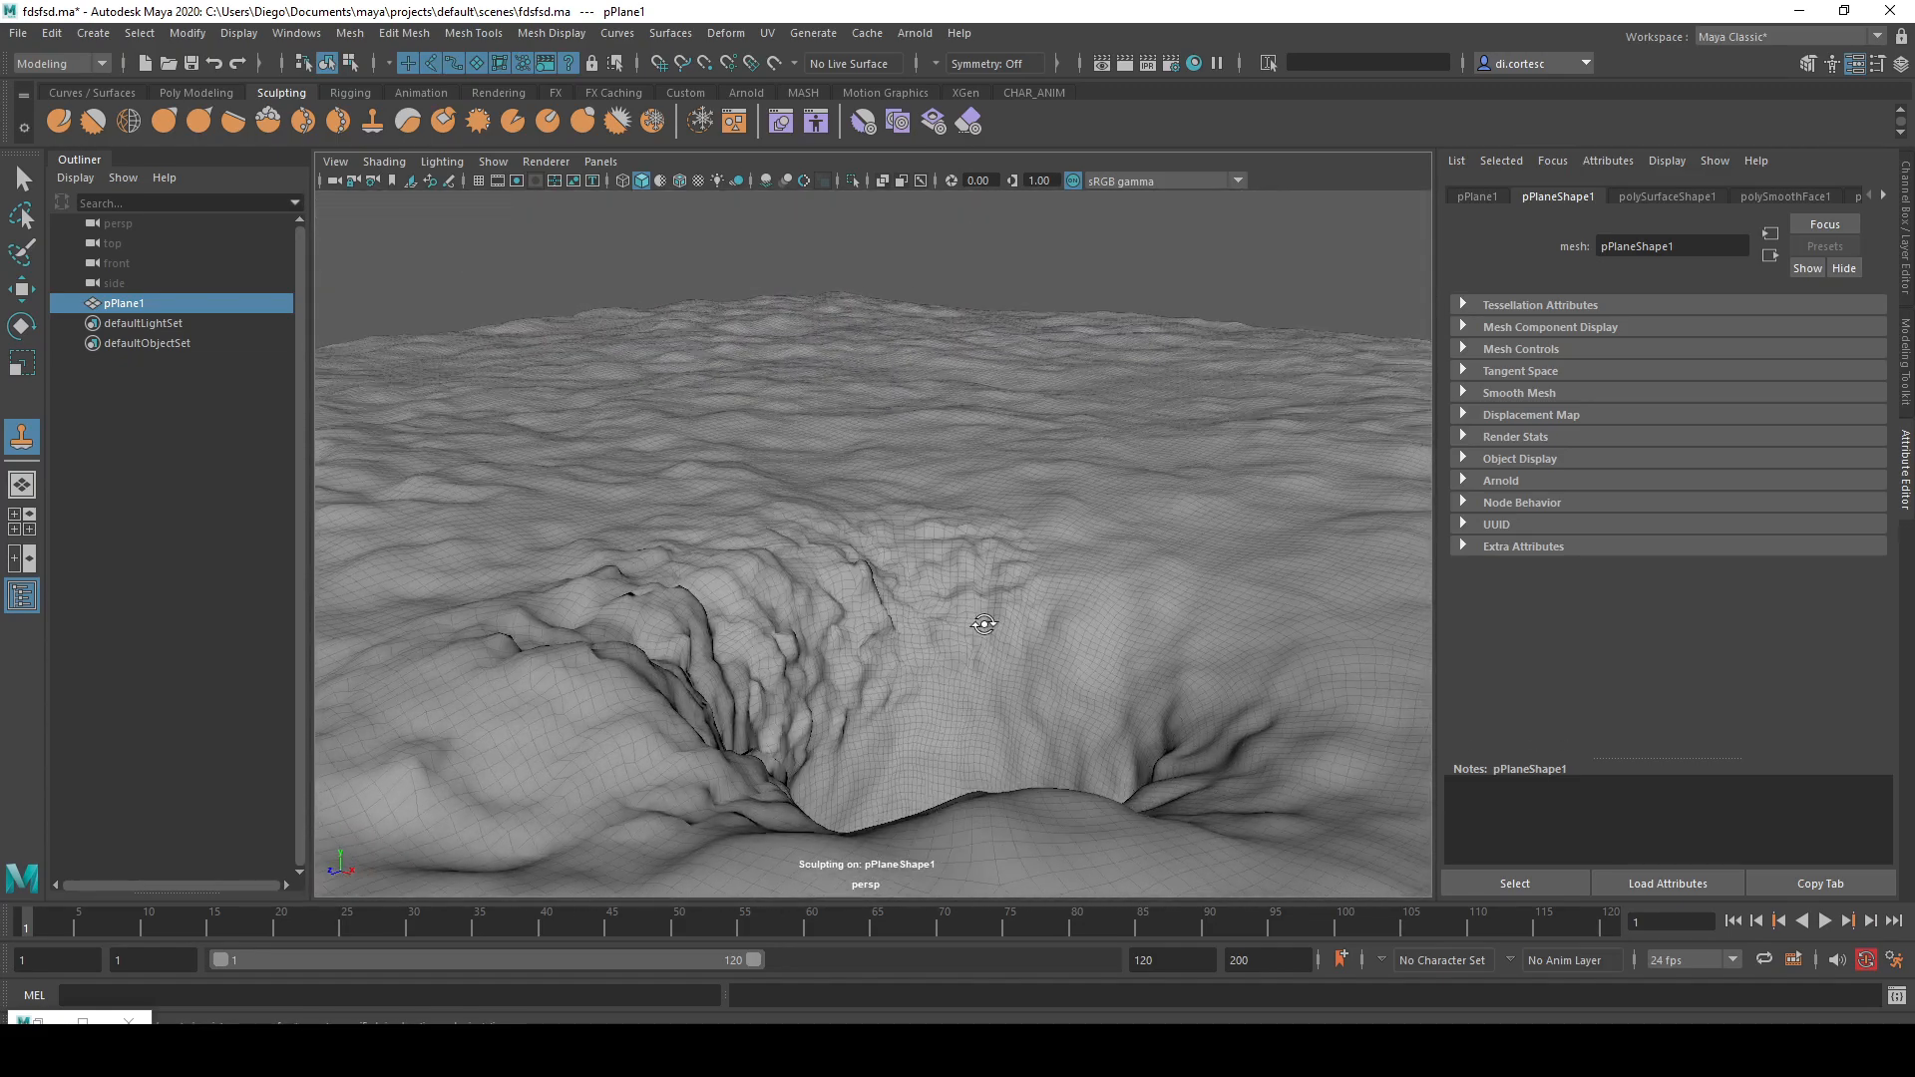
scroll(930, 578, up, 3)
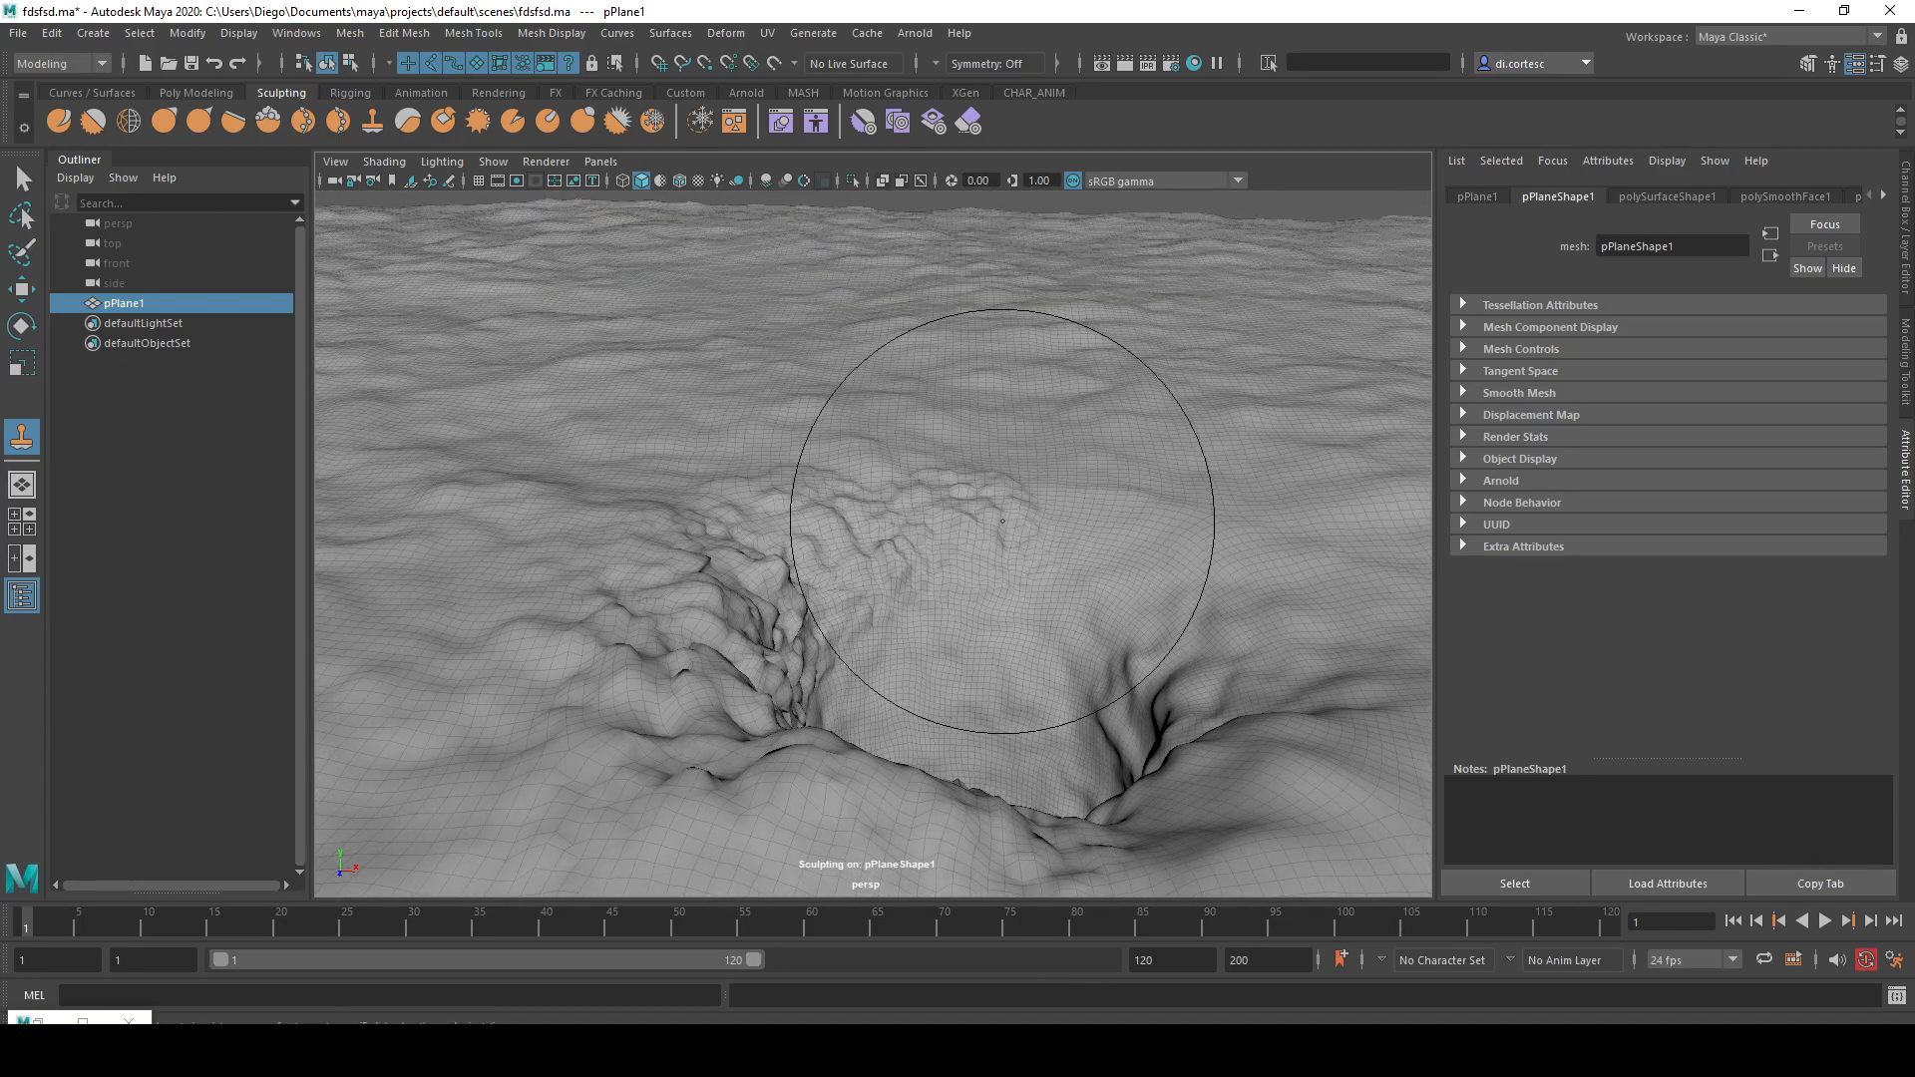
- Imprint the rubble stamp around the remaining crater walls and rim, working from several sides for broken rock detail
alt+drag(982, 736, 983, 458)
mouse_move(985, 596)
alt+mouse_down()
mouse_move(1058, 628)
mouse_move(854, 684)
mouse_move(893, 691)
alt+mouse_up()
mouse_move(641, 556)
mouse_down()
mouse_move(984, 577)
mouse_move(599, 561)
mouse_up()
mouse_move(1028, 299)
alt+mouse_down()
mouse_move(769, 405)
mouse_move(873, 434)
mouse_move(998, 369)
mouse_move(1177, 524)
alt+mouse_up()
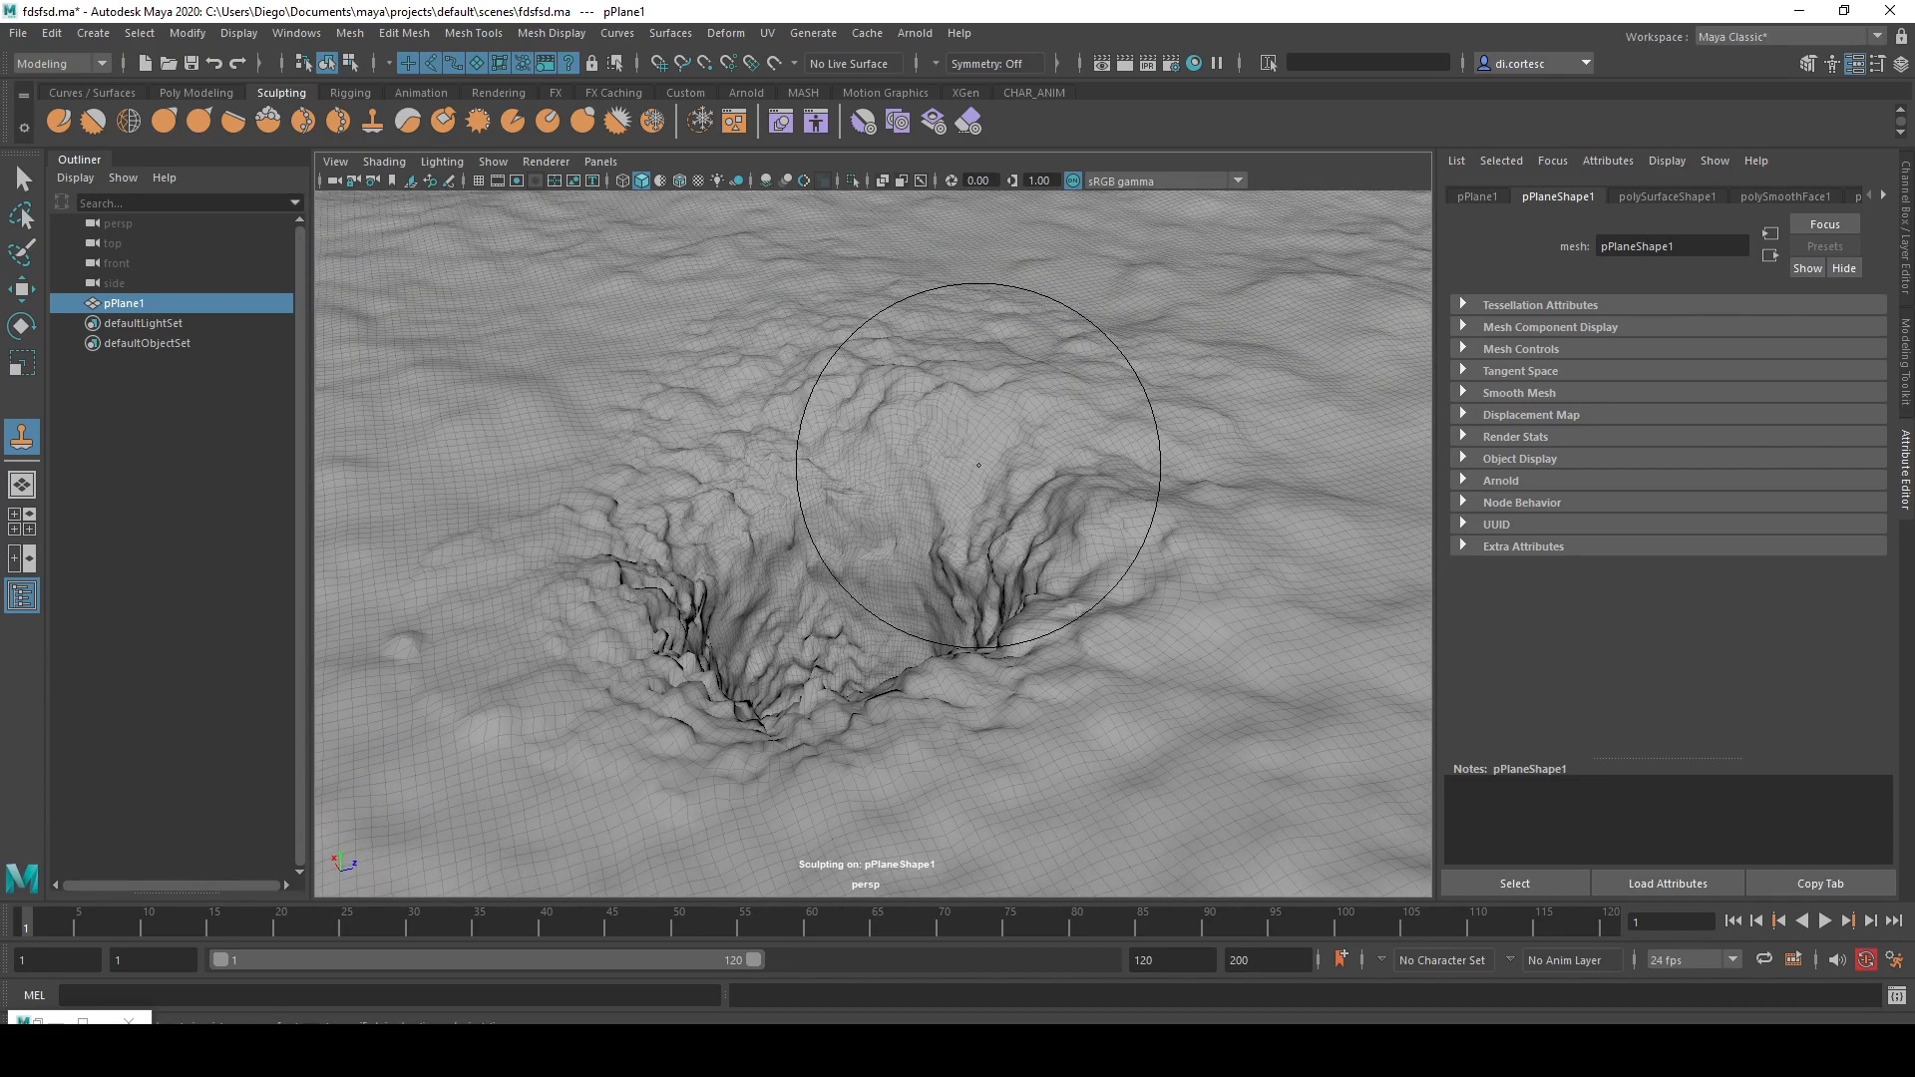
mouse_move(986, 479)
mouse_down()
mouse_move(951, 448)
mouse_move(1017, 538)
mouse_up()
alt+drag(1051, 405, 1097, 498)
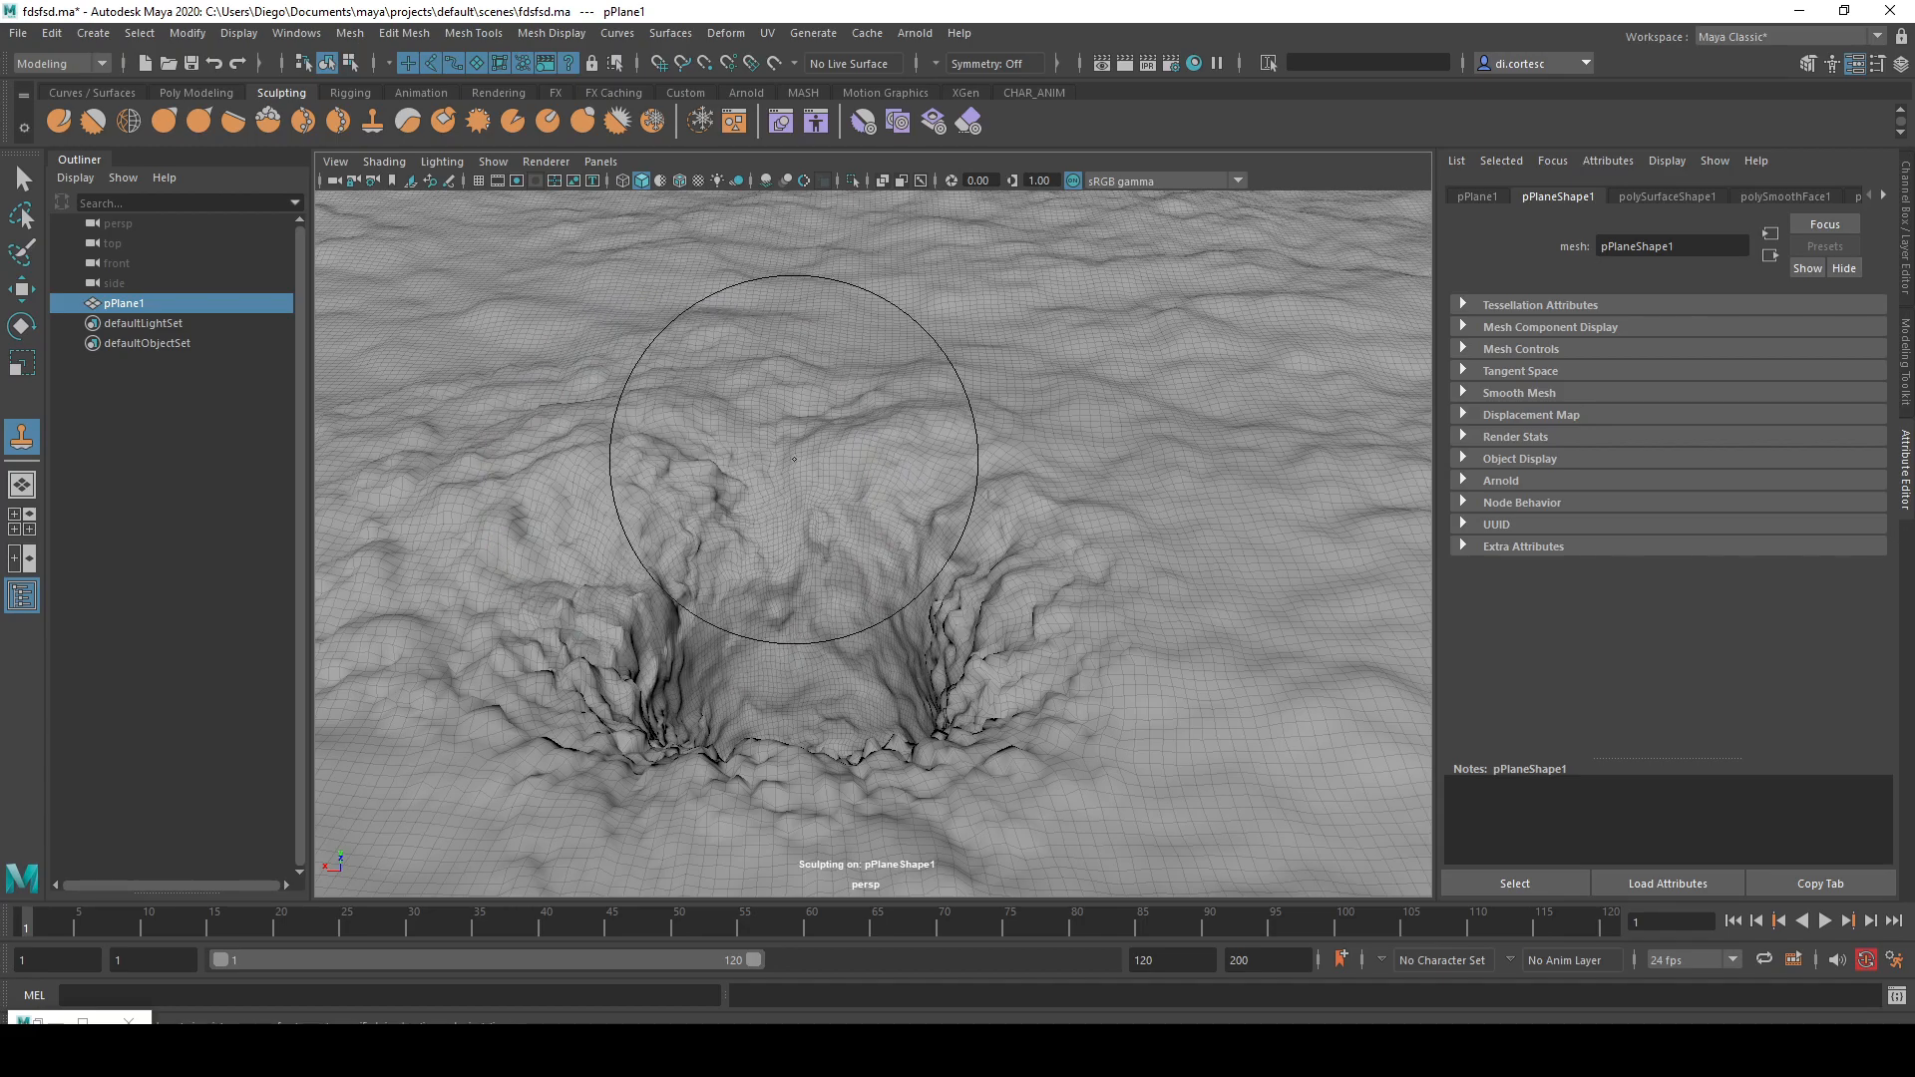
scroll(890, 566, up, 3)
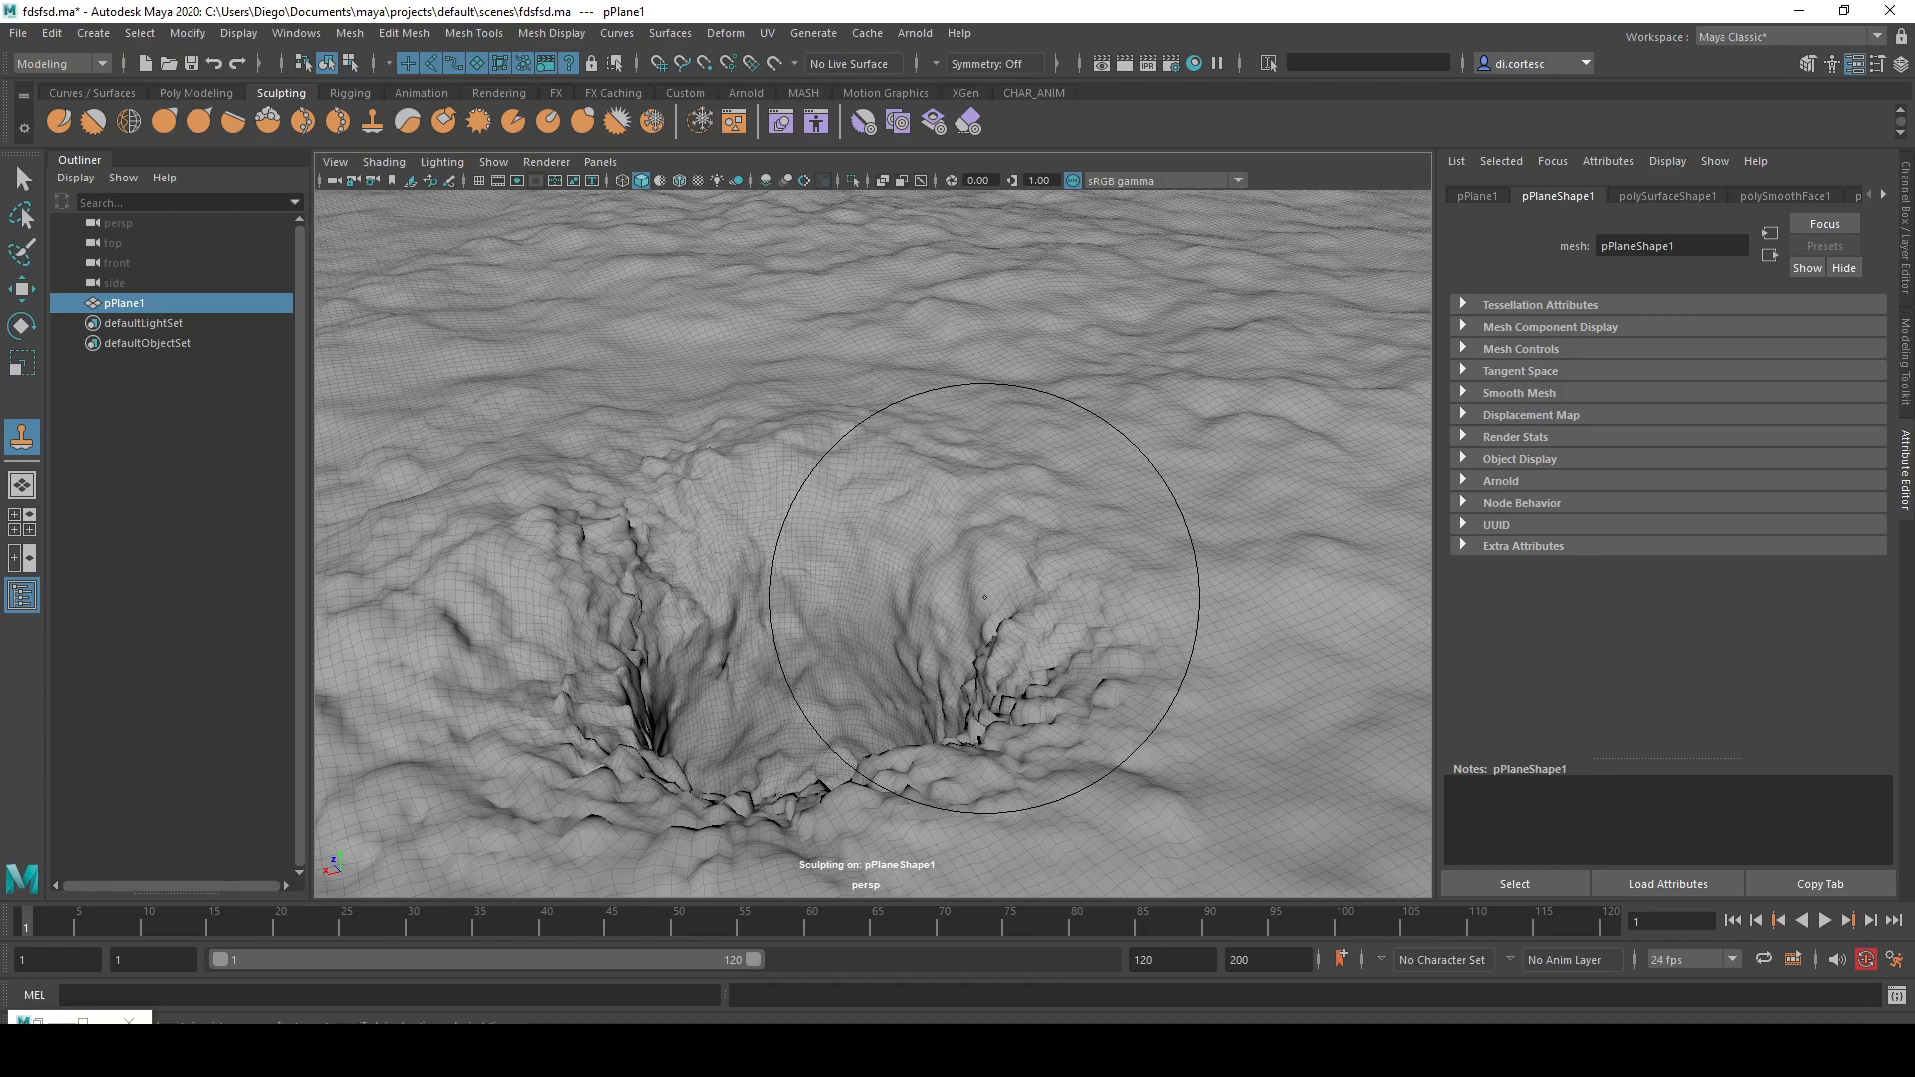
scroll(947, 618, up, 2)
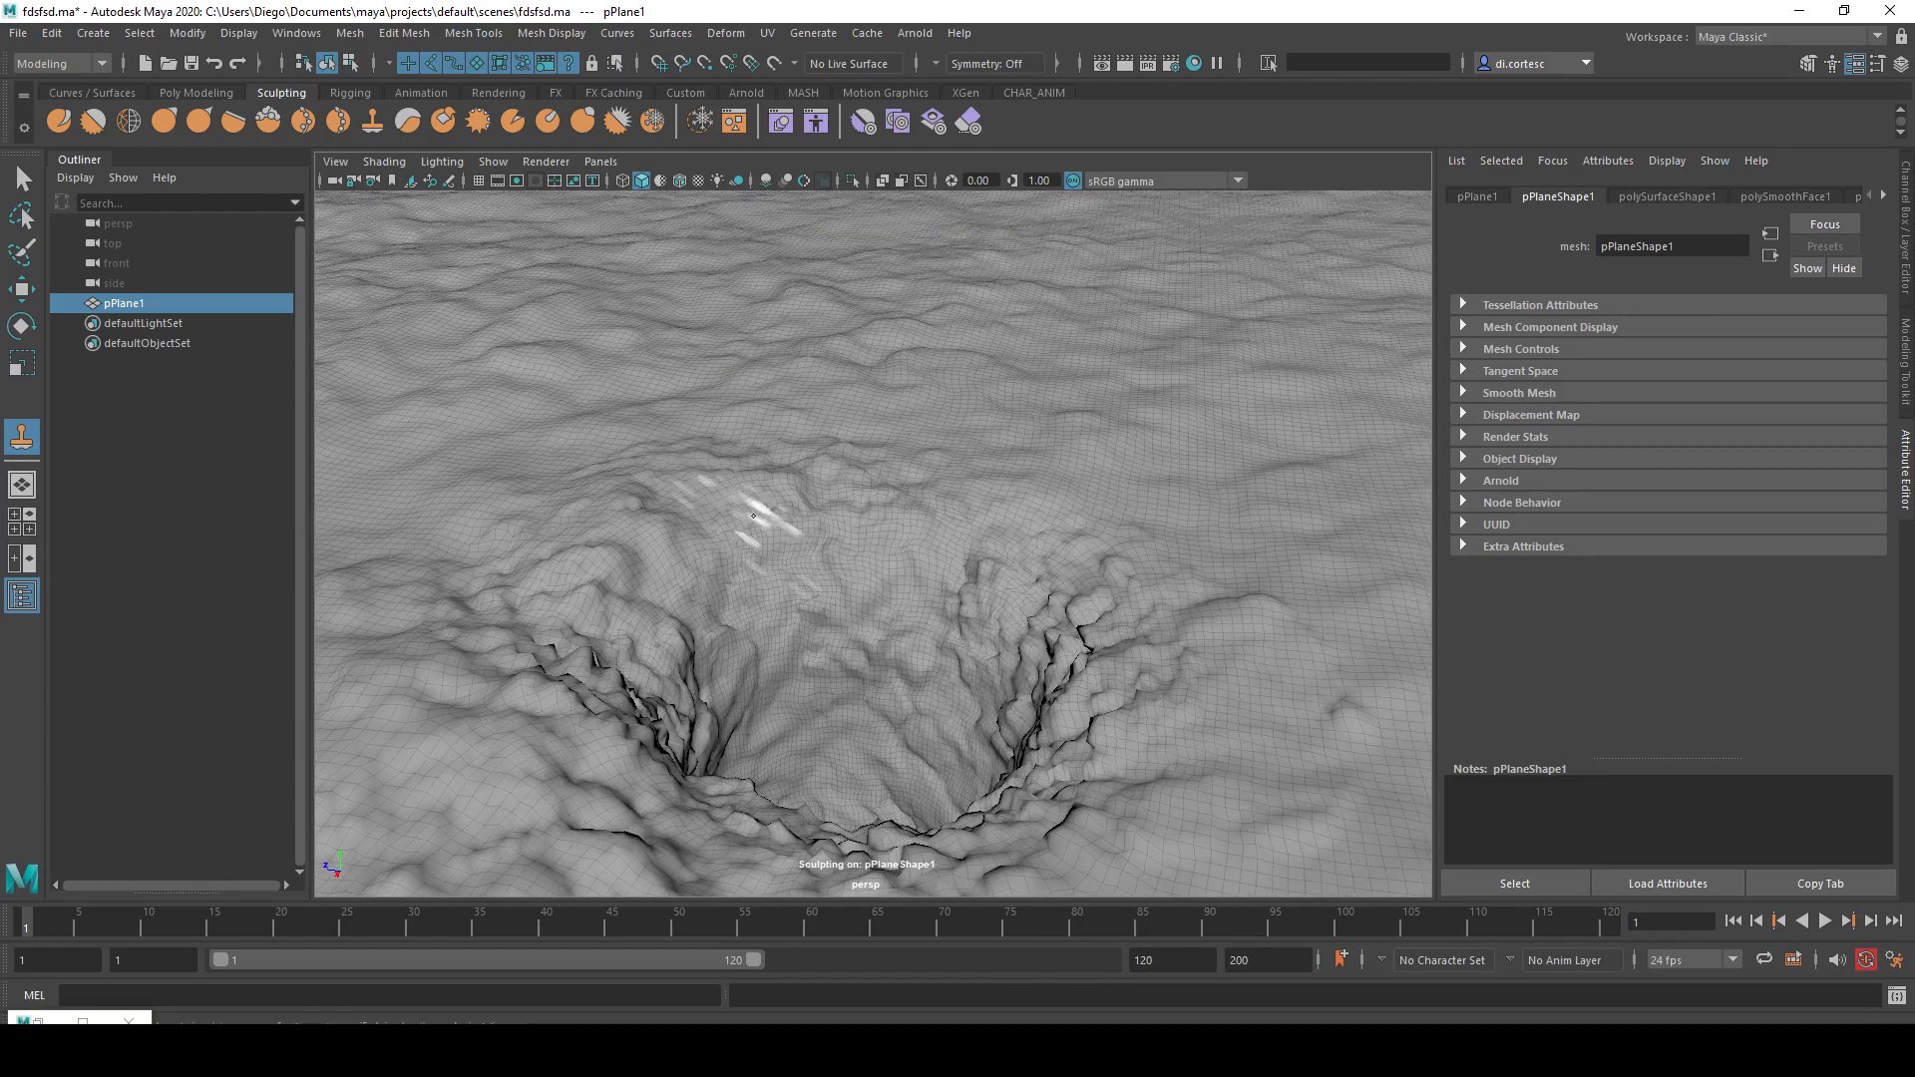
alt+drag(945, 548, 1114, 686)
- Frame the plane and imprint the rubble stamp across the open terrain surrounding the crater
key(f)
mouse_move(406, 458)
alt+mouse_down()
mouse_move(727, 572)
mouse_move(744, 629)
alt+mouse_up()
scroll(920, 704, up, 5)
mouse_move(919, 705)
alt+mouse_down()
mouse_move(642, 684)
mouse_move(556, 649)
mouse_move(679, 603)
alt+mouse_up()
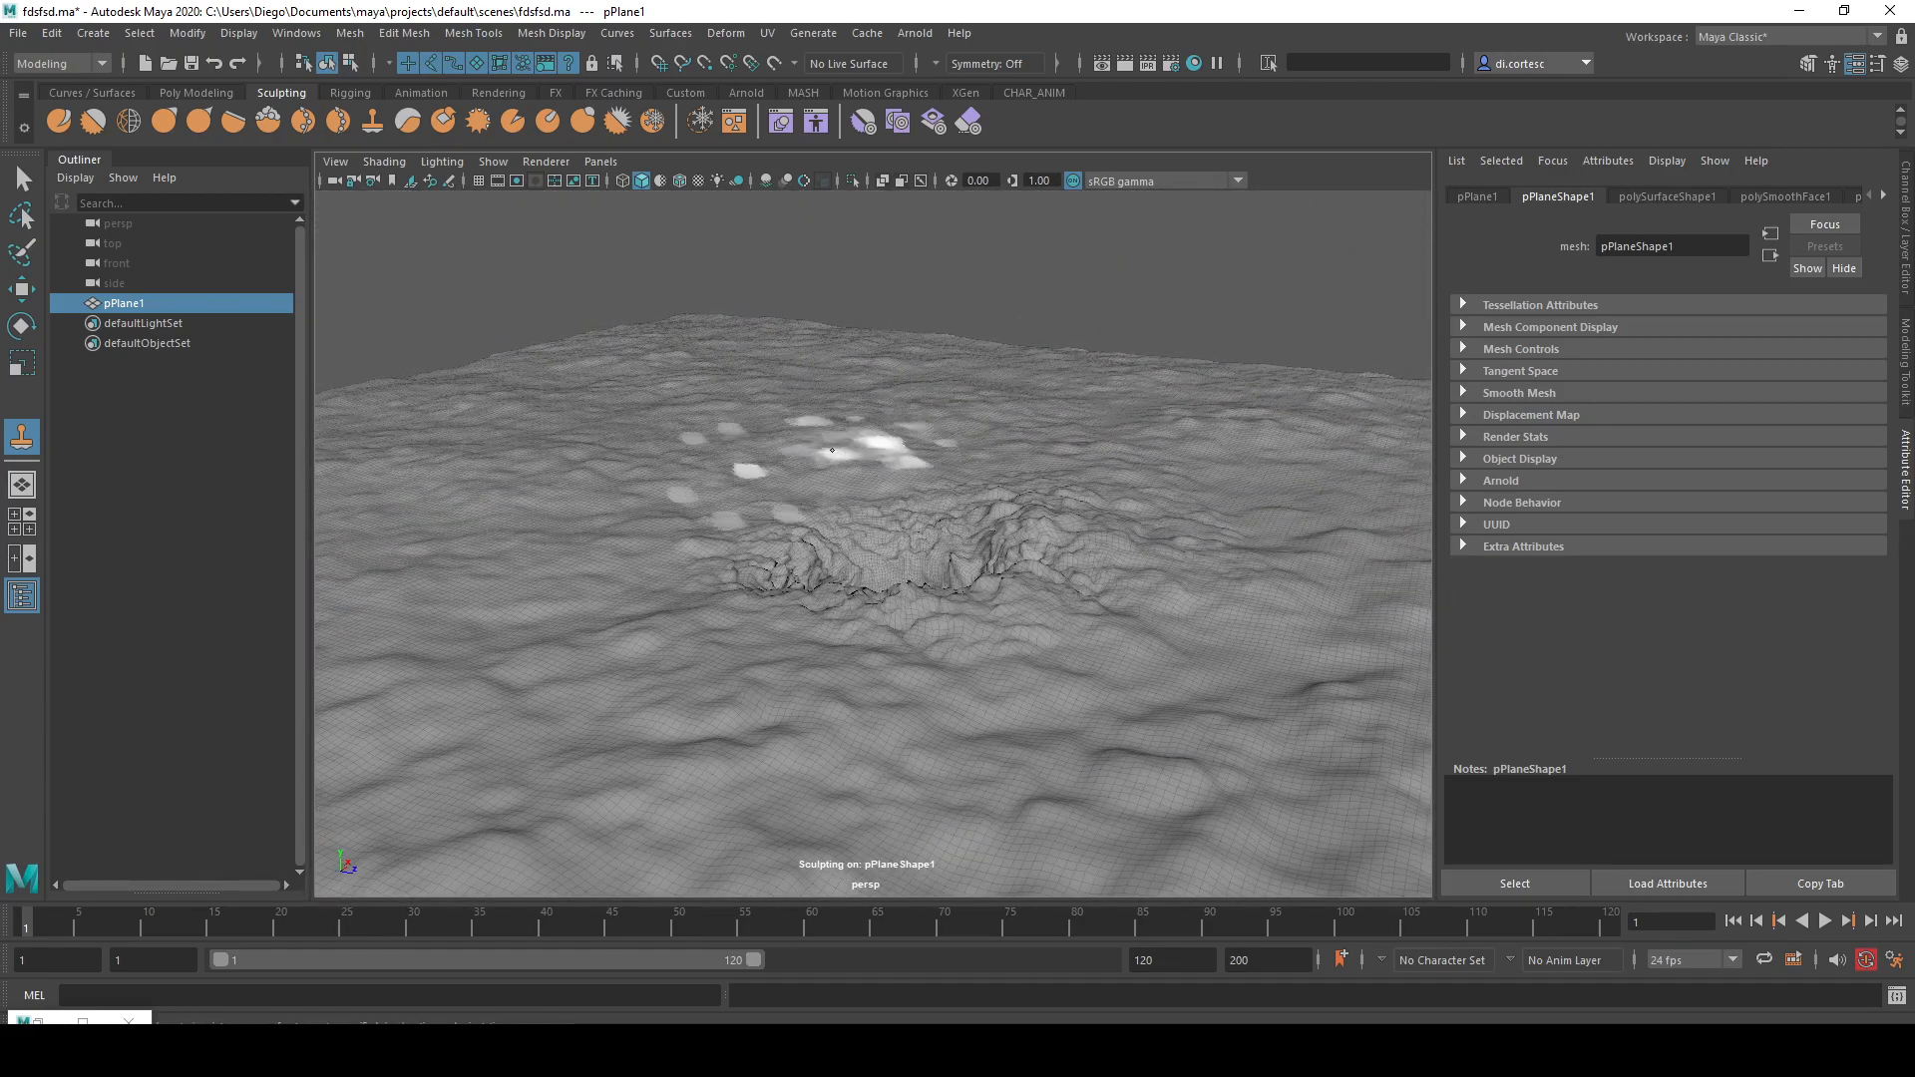
mouse_move(791, 479)
alt+mouse_down()
mouse_move(700, 548)
mouse_move(763, 404)
mouse_move(738, 319)
mouse_move(878, 299)
mouse_move(868, 376)
mouse_move(893, 431)
mouse_move(783, 476)
alt+mouse_up()
mouse_move(677, 520)
mouse_down()
mouse_move(542, 500)
mouse_move(692, 568)
mouse_move(469, 479)
mouse_move(566, 484)
mouse_up()
click(748, 619)
mouse_move(748, 618)
alt+mouse_down()
mouse_move(735, 649)
mouse_move(733, 529)
alt+mouse_up()
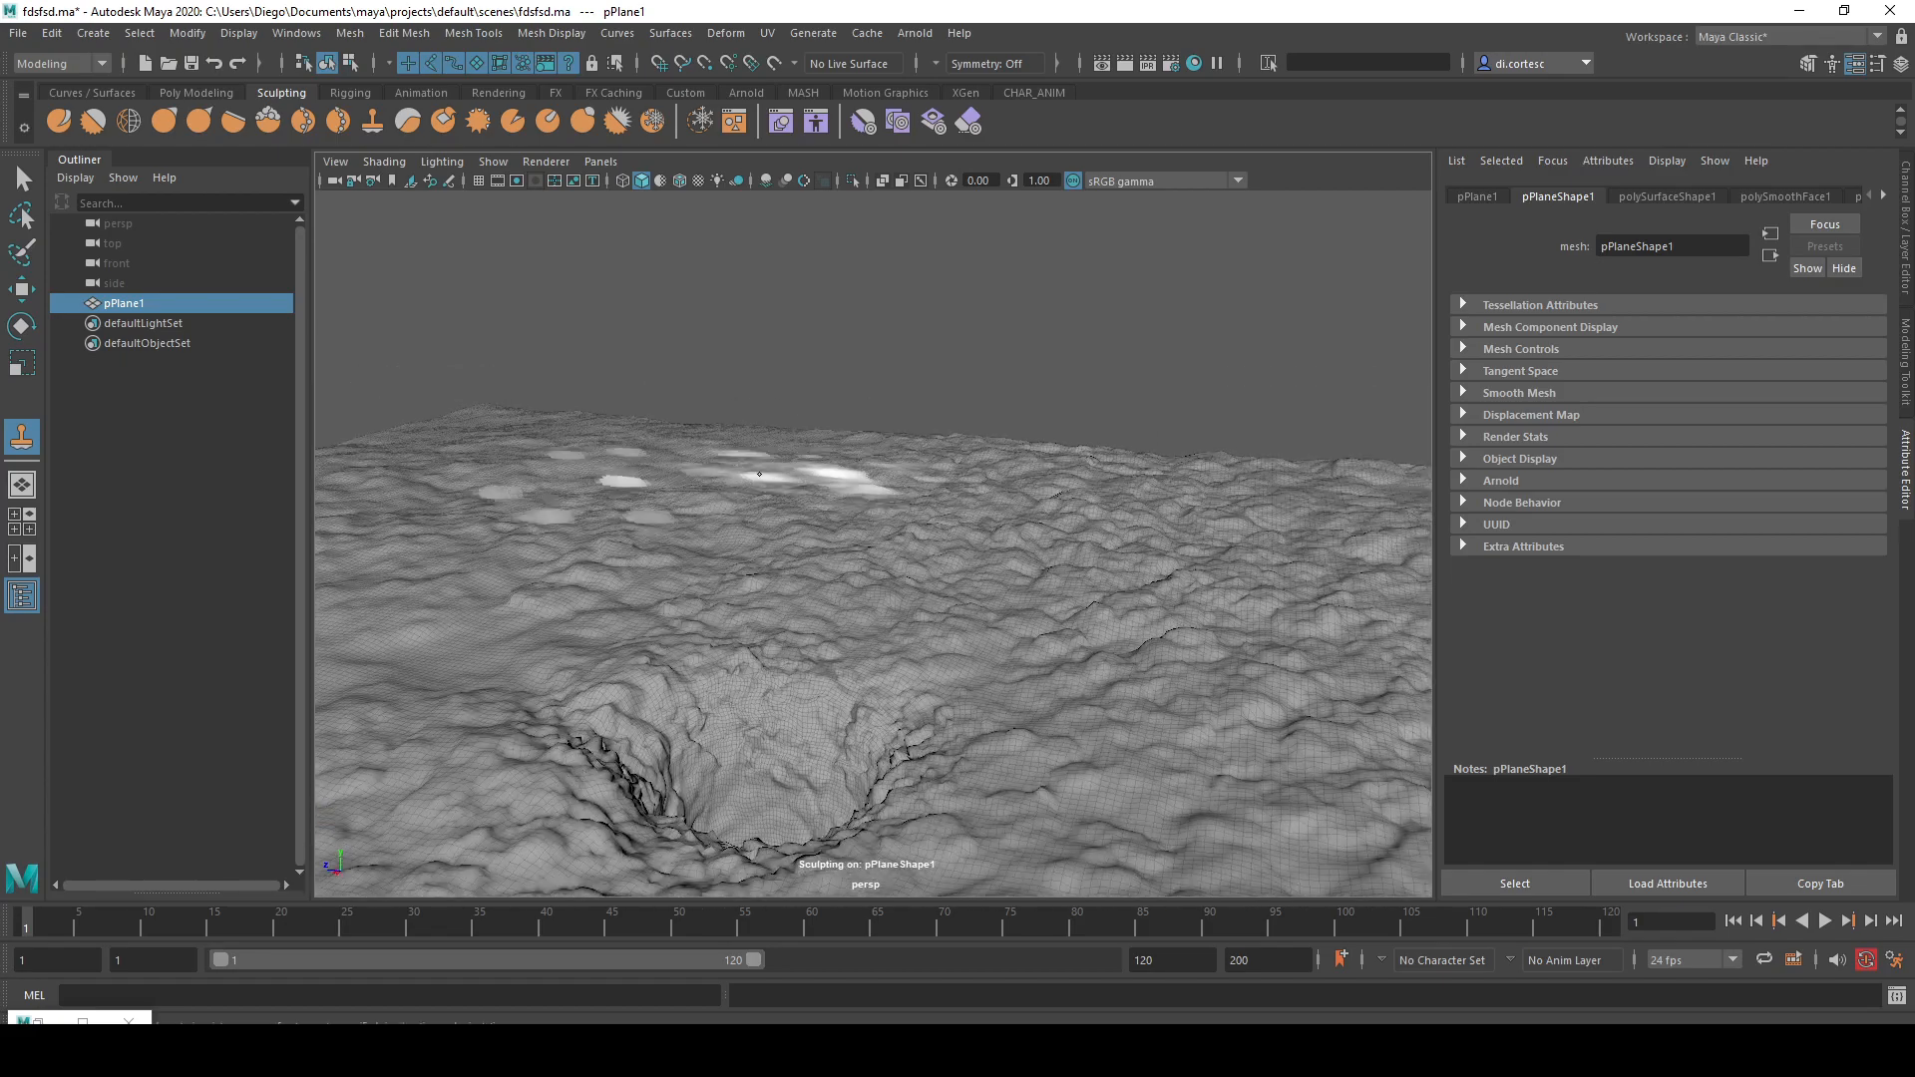
mouse_move(749, 599)
alt+mouse_down()
mouse_move(746, 494)
mouse_move(785, 458)
alt+mouse_up()
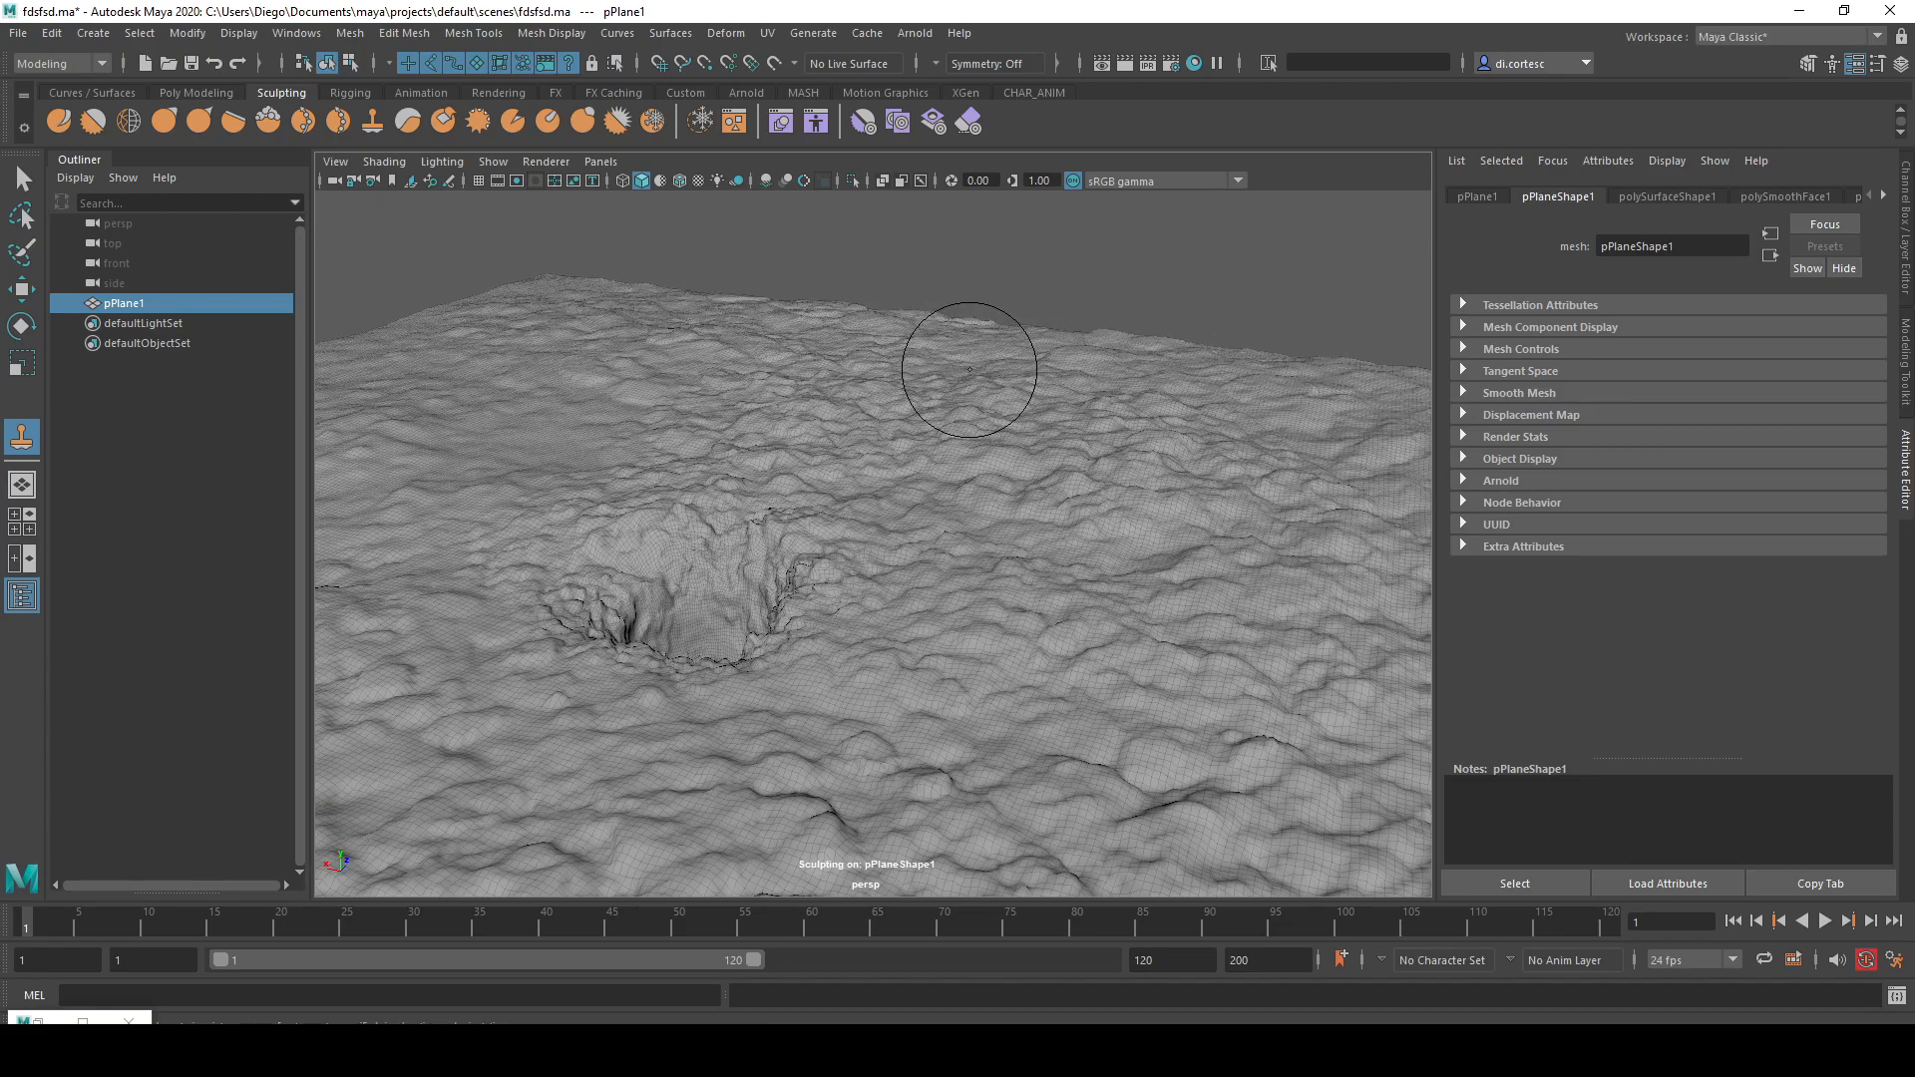
alt+drag(978, 385, 799, 398)
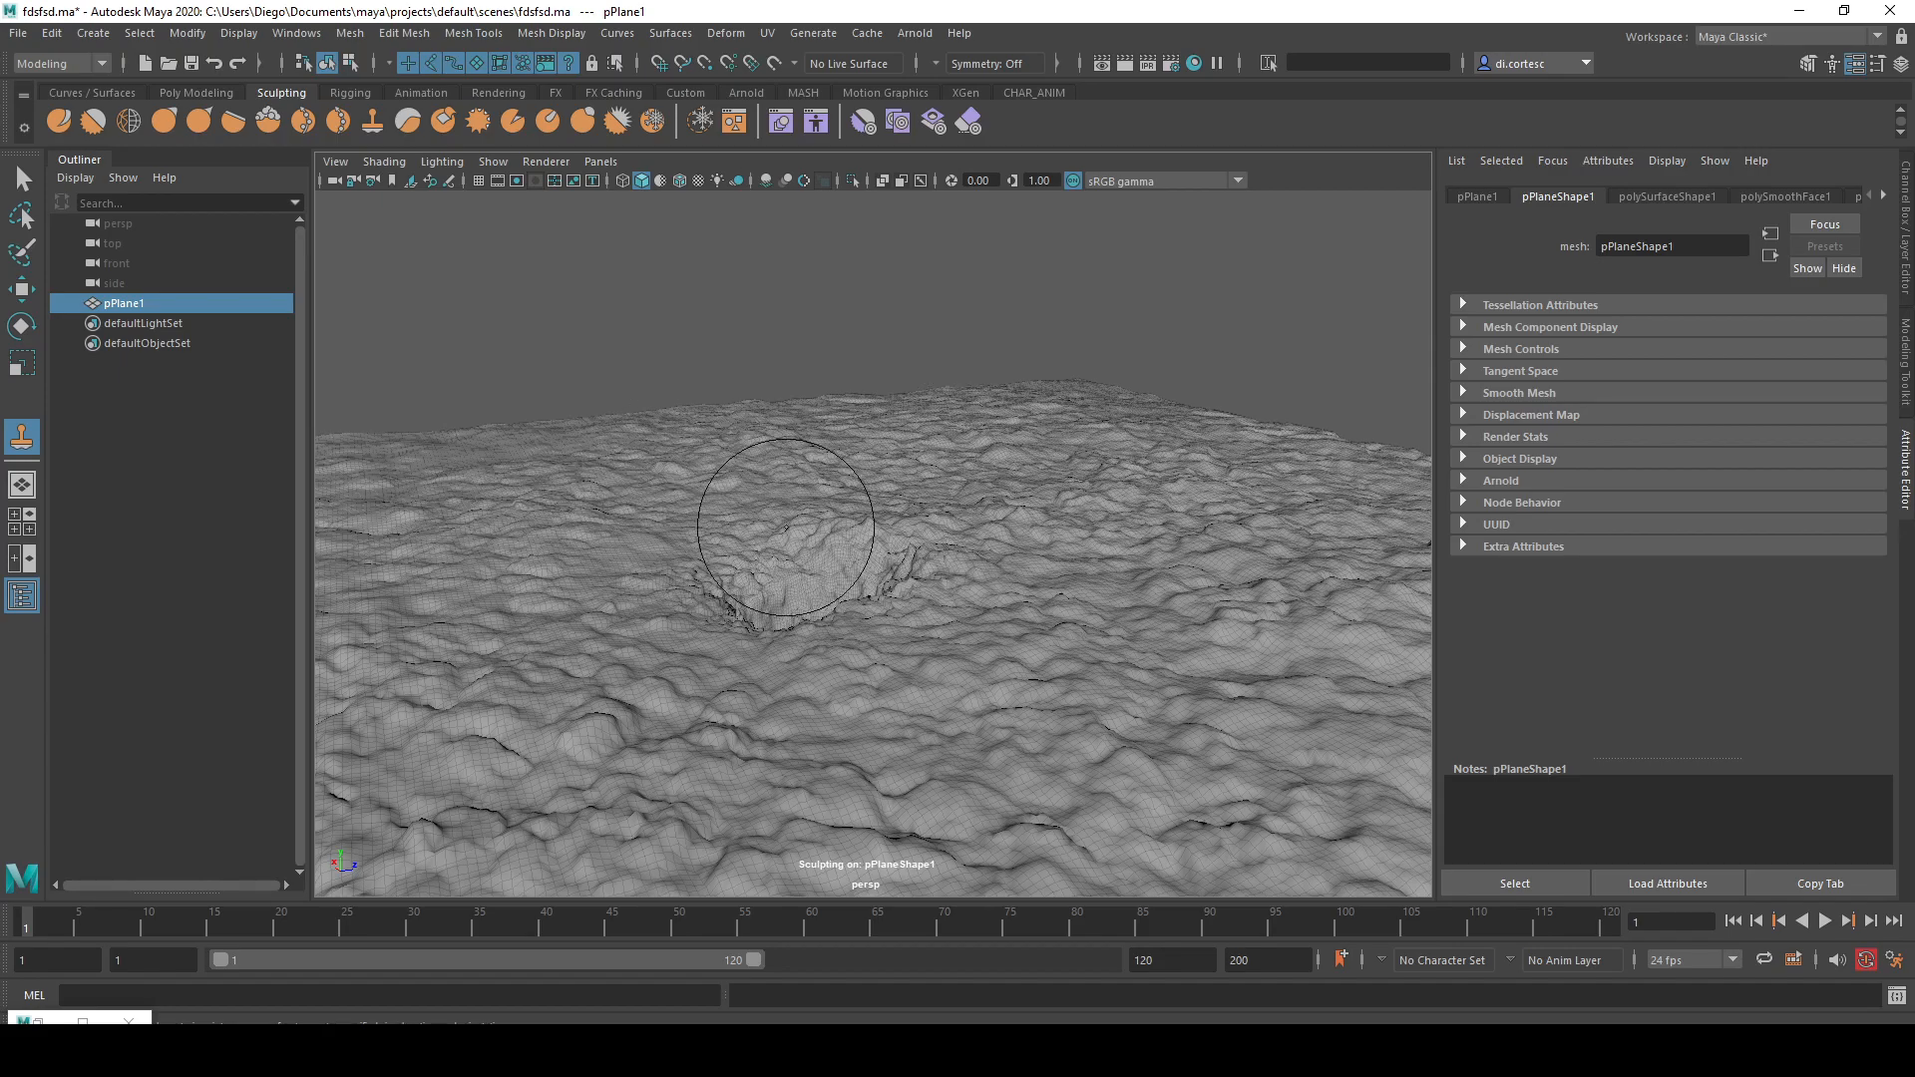
alt+drag(782, 577, 746, 472)
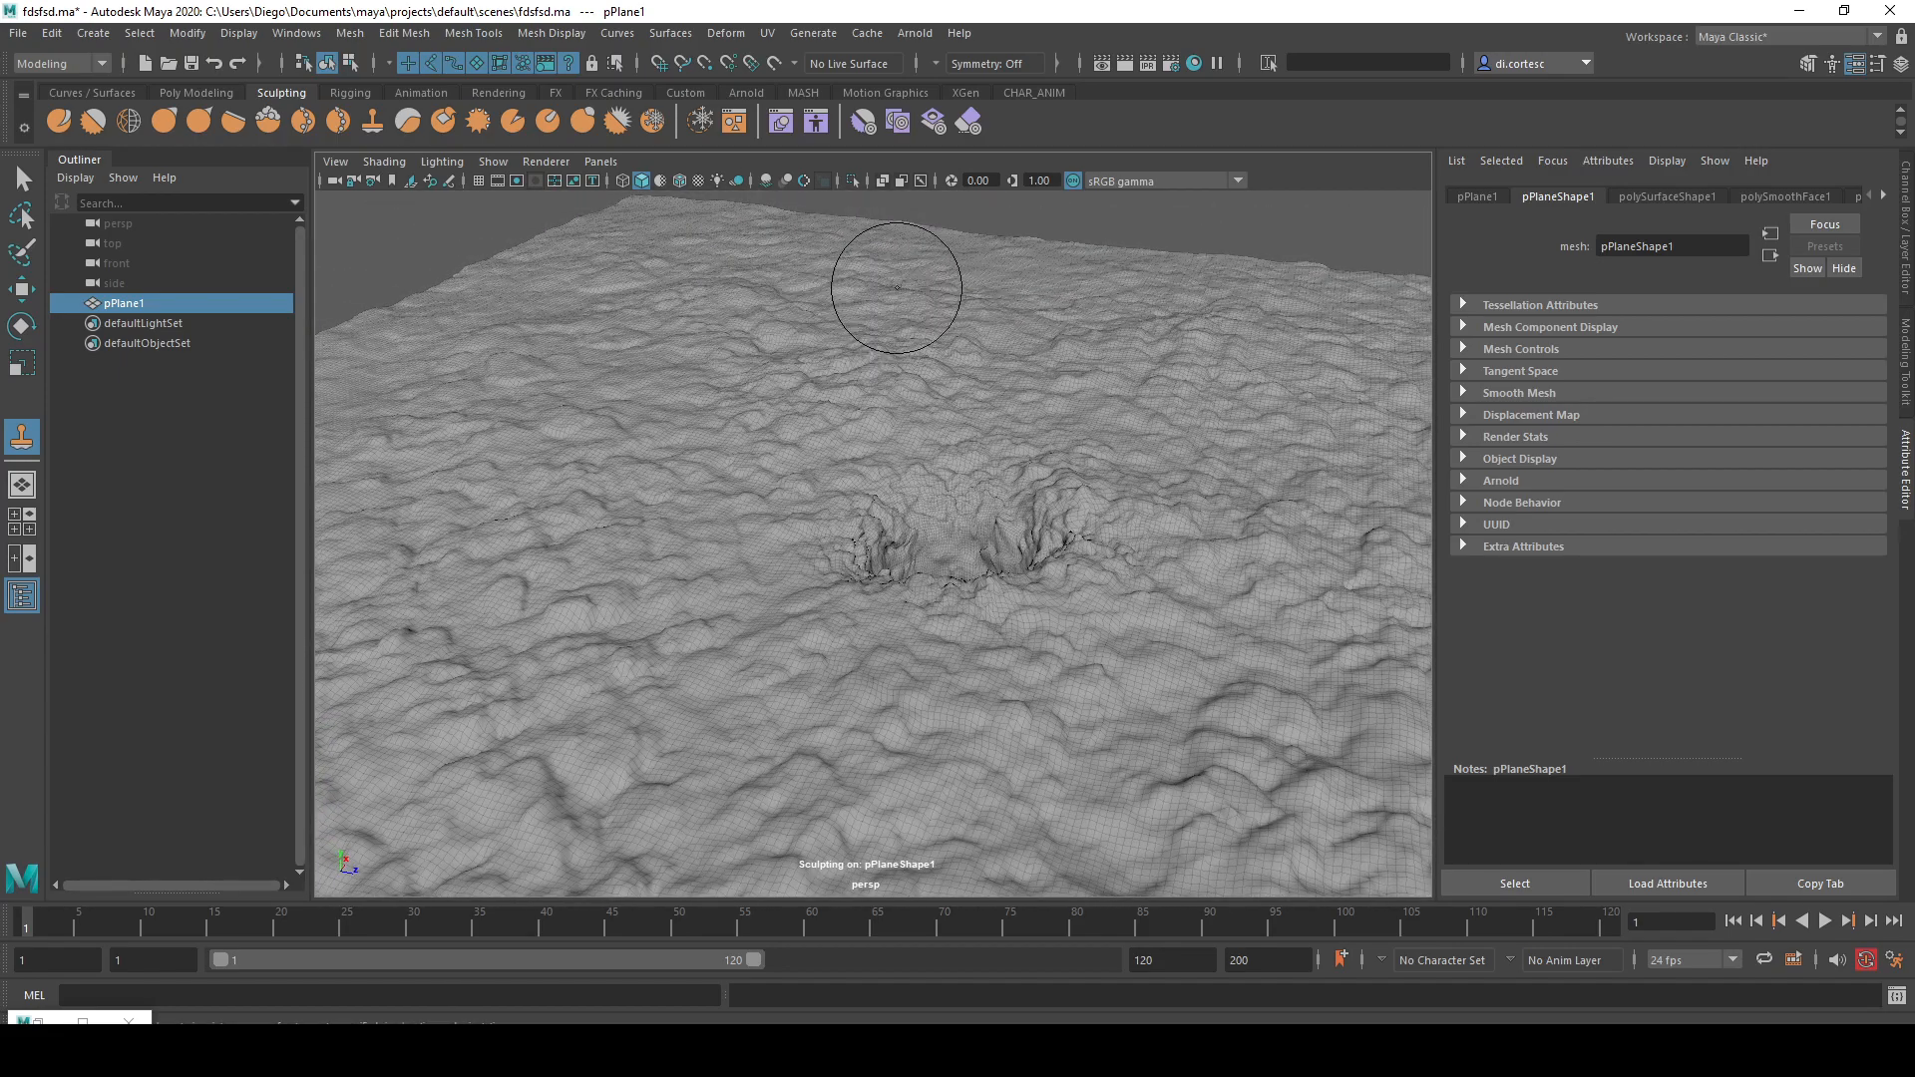
- Extend the rubble imprints to the outer and still smooth areas of the plane
mouse_move(825, 334)
alt+mouse_down()
mouse_move(727, 299)
mouse_move(1002, 295)
alt+mouse_up()
mouse_move(733, 314)
mouse_down()
mouse_move(654, 397)
mouse_move(400, 424)
mouse_up()
alt+drag(940, 473, 733, 522)
mouse_move(1093, 629)
alt+mouse_down()
mouse_move(786, 593)
mouse_move(877, 470)
mouse_move(840, 445)
alt+mouse_up()
drag(1120, 512, 1196, 544)
mouse_move(1222, 628)
alt+mouse_down()
mouse_move(1077, 646)
mouse_move(941, 598)
mouse_move(878, 639)
mouse_move(812, 565)
alt+mouse_up()
mouse_move(866, 467)
alt+mouse_down()
mouse_move(748, 487)
mouse_move(943, 469)
alt+mouse_up()
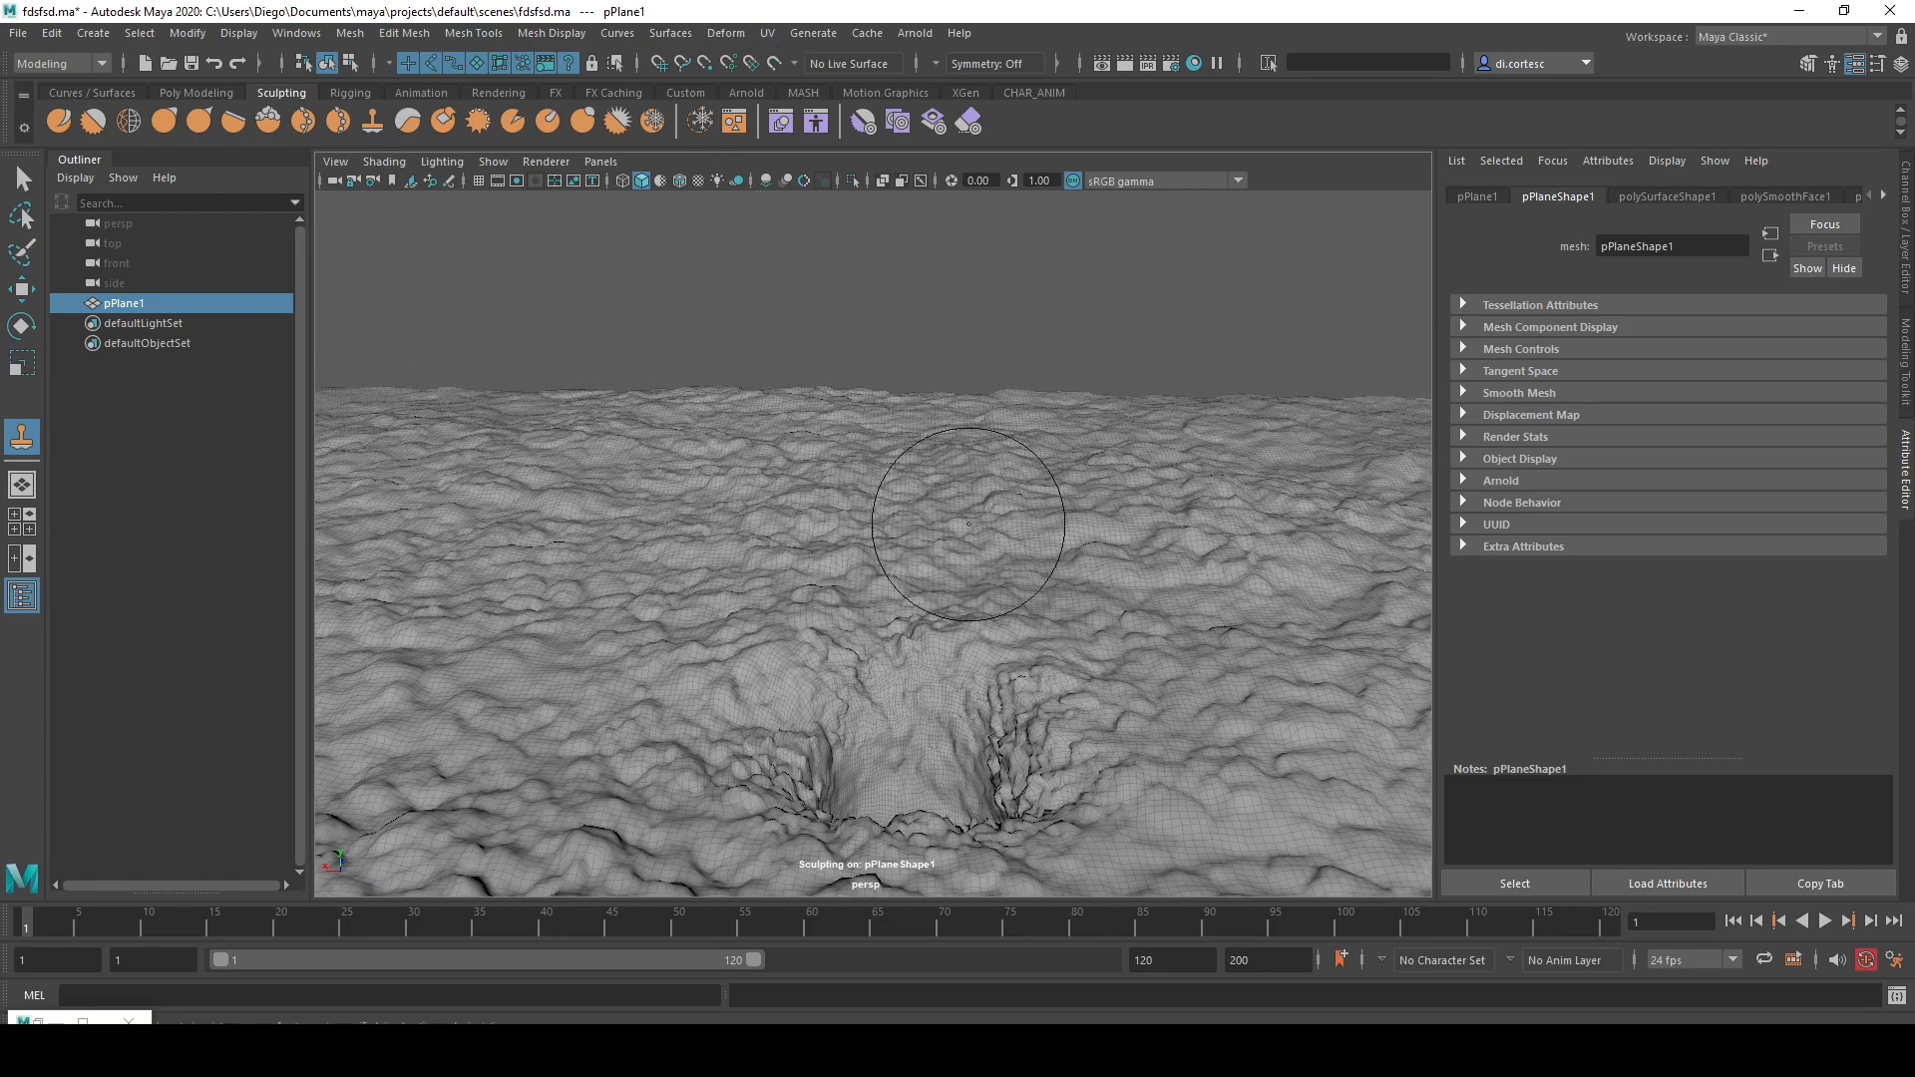
- Close the Imprint tool settings, return to the Select tool, and deselect the plane to view the crater within the whole terrain
click(38, 1021)
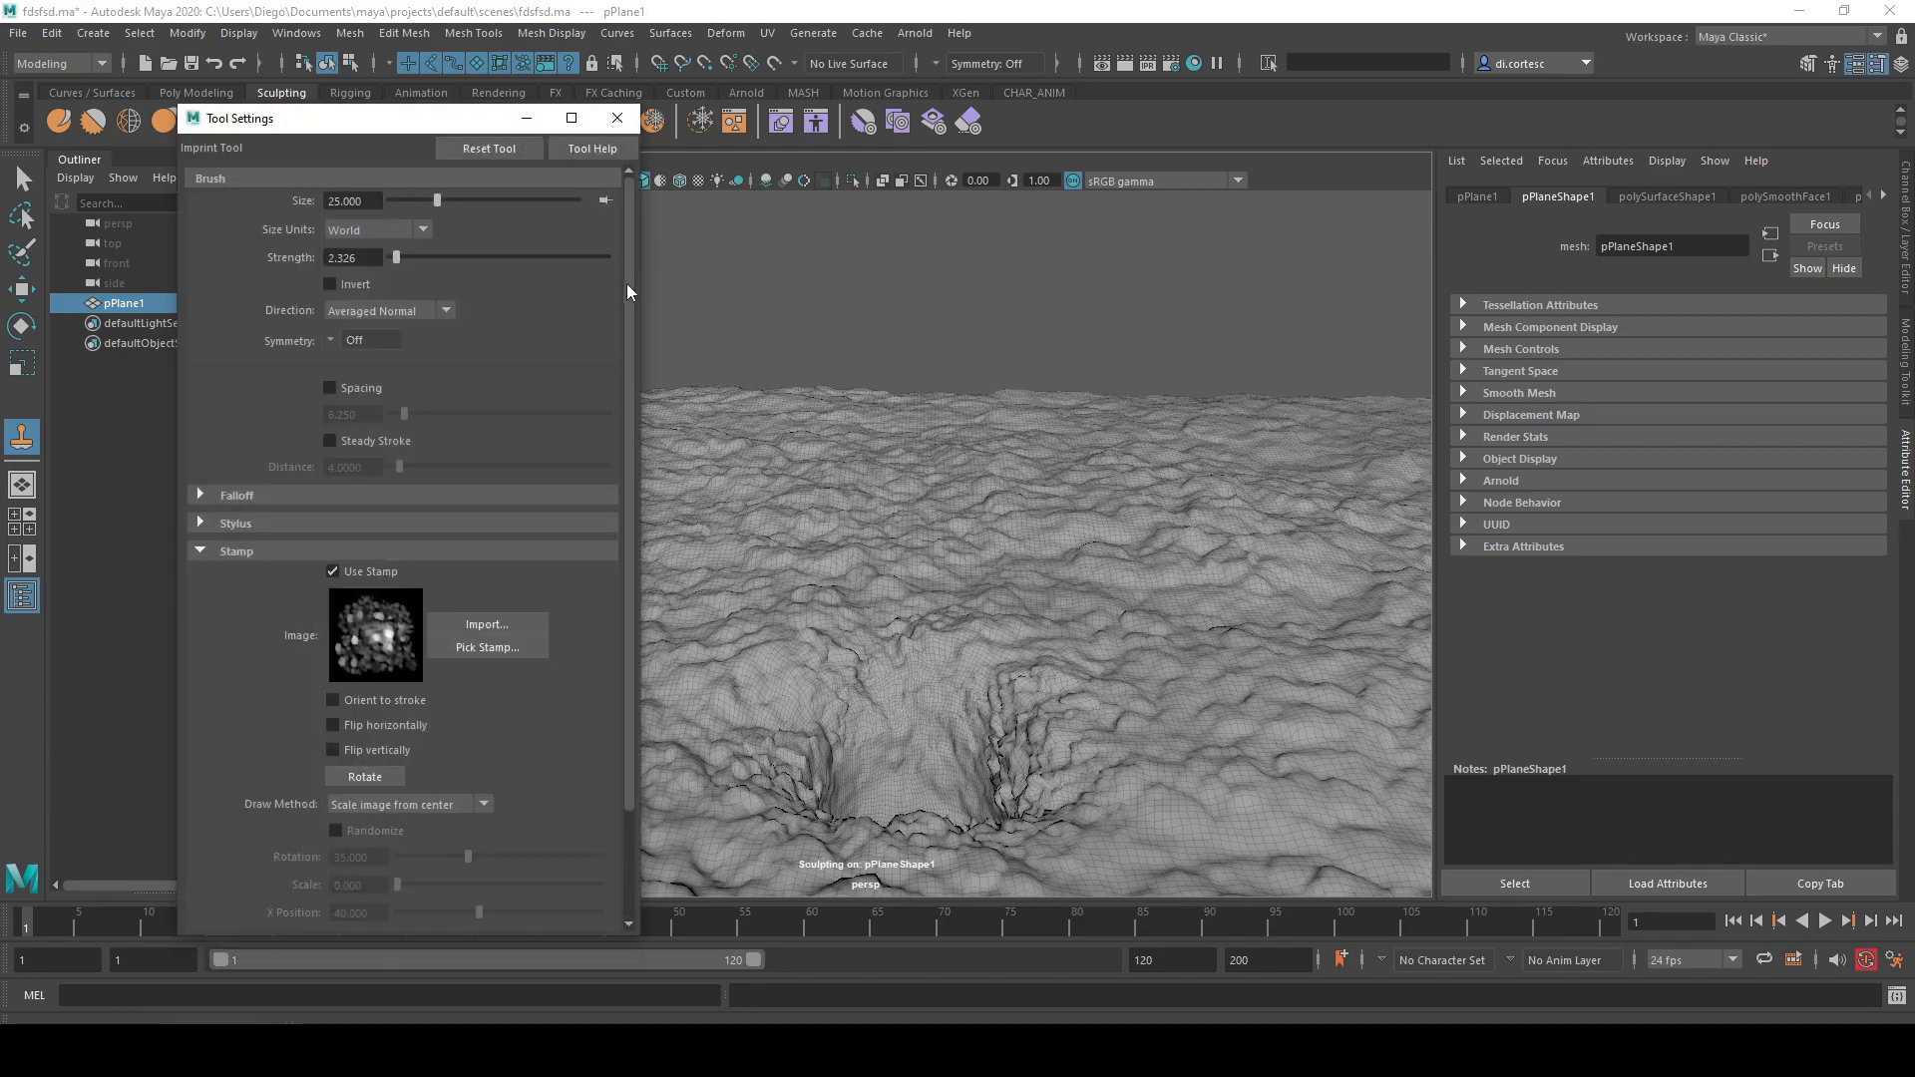
click(617, 120)
key(q)
click(814, 411)
alt+drag(814, 411, 1068, 564)
alt+right_drag(1069, 564, 469, 492)
alt+drag(470, 491, 723, 614)
alt+right_drag(722, 614, 1035, 733)
alt+drag(1035, 733, 914, 231)
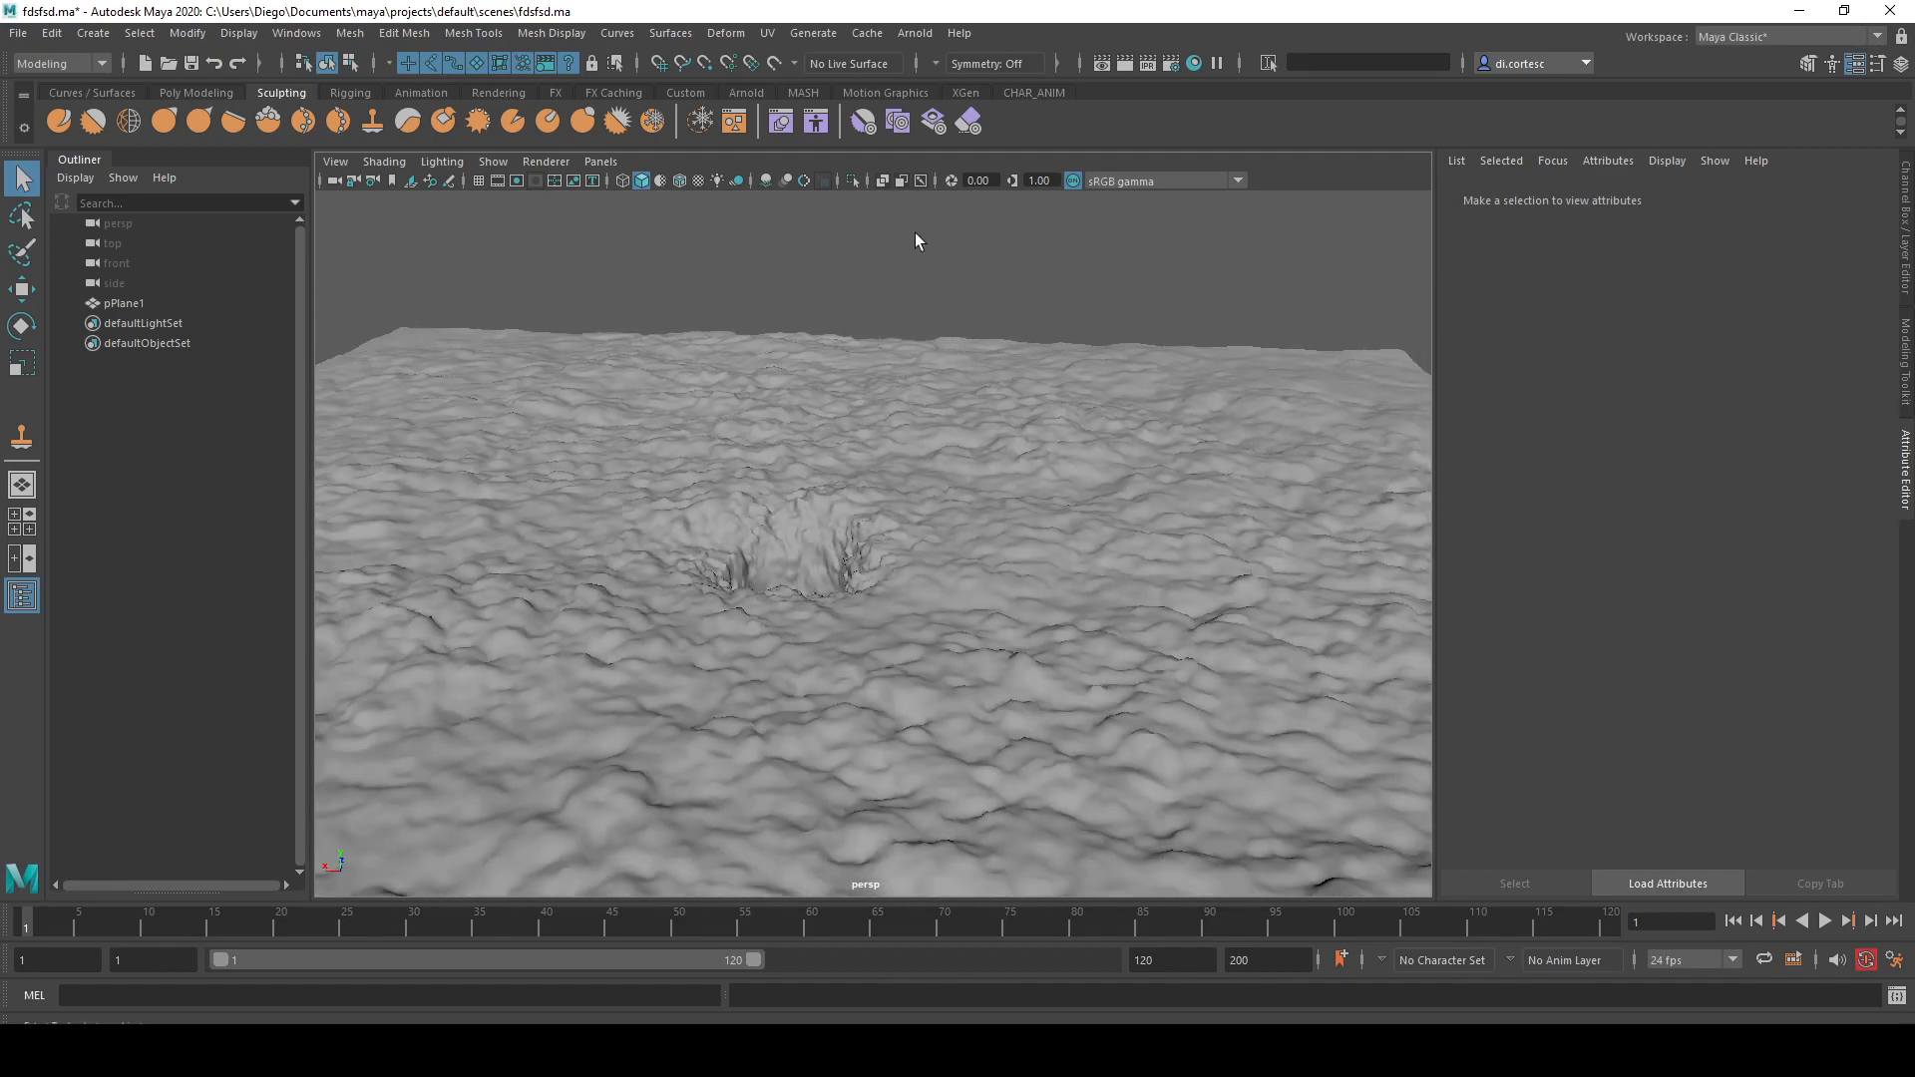
- Open the Arnold RenderView, save the scene, and place the render window beside the viewport
click(914, 33)
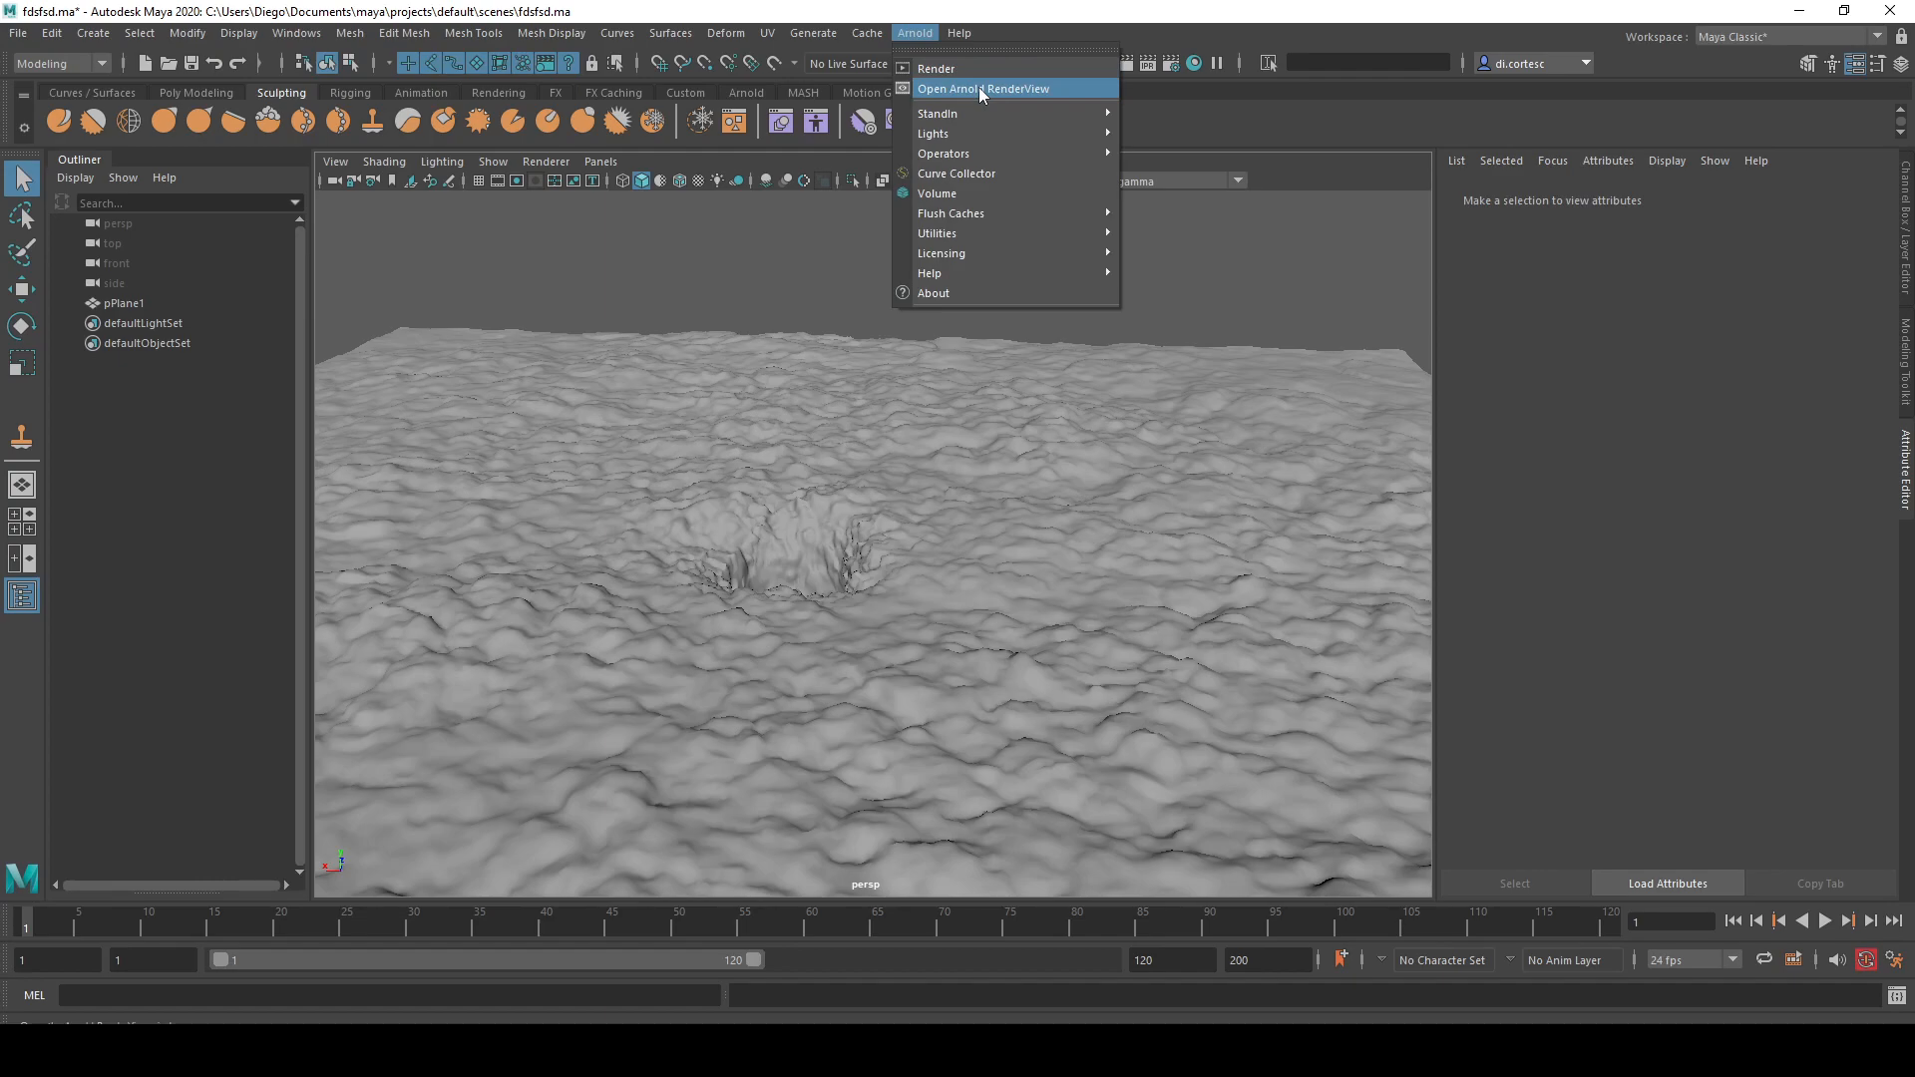
click(979, 89)
click(1784, 362)
key(ctrl+s)
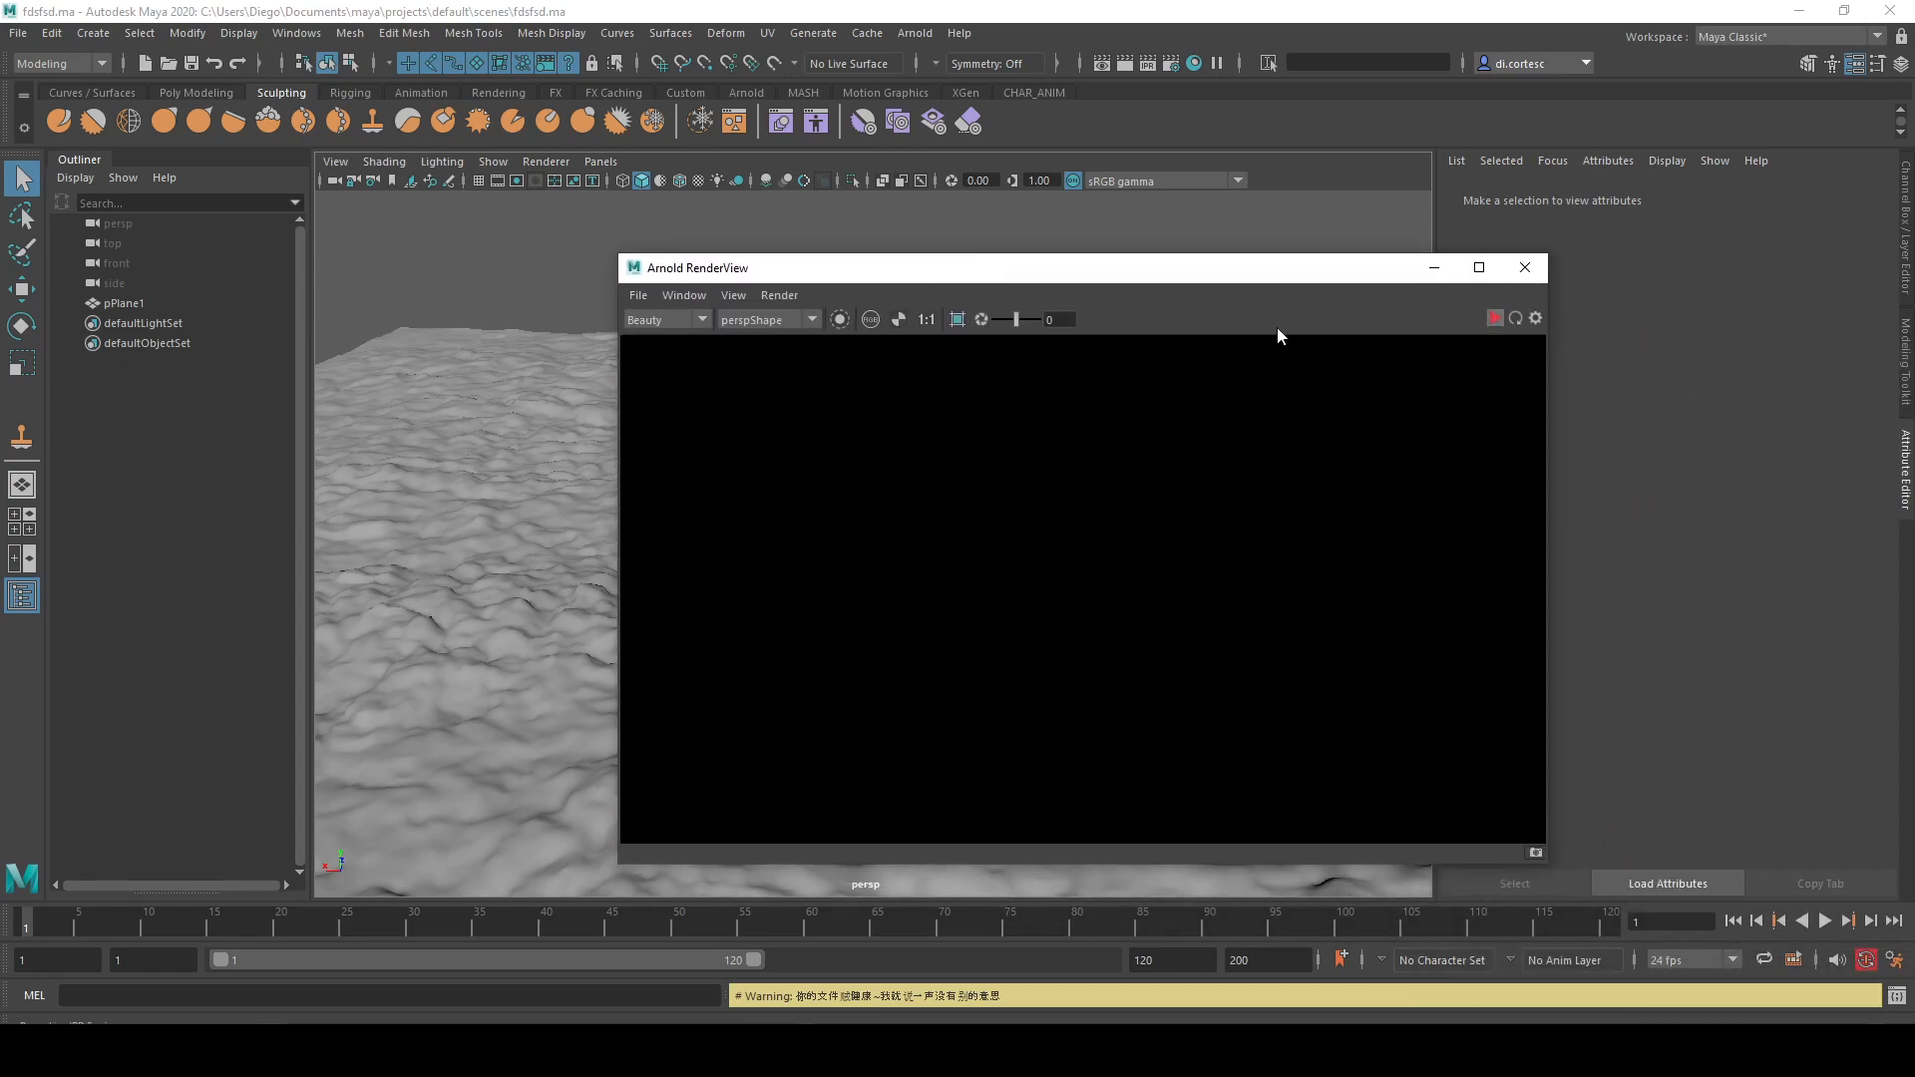
drag(1253, 277, 558, 292)
- Add an Arnold Skydome Light to the scene
click(914, 33)
mouse_move(962, 137)
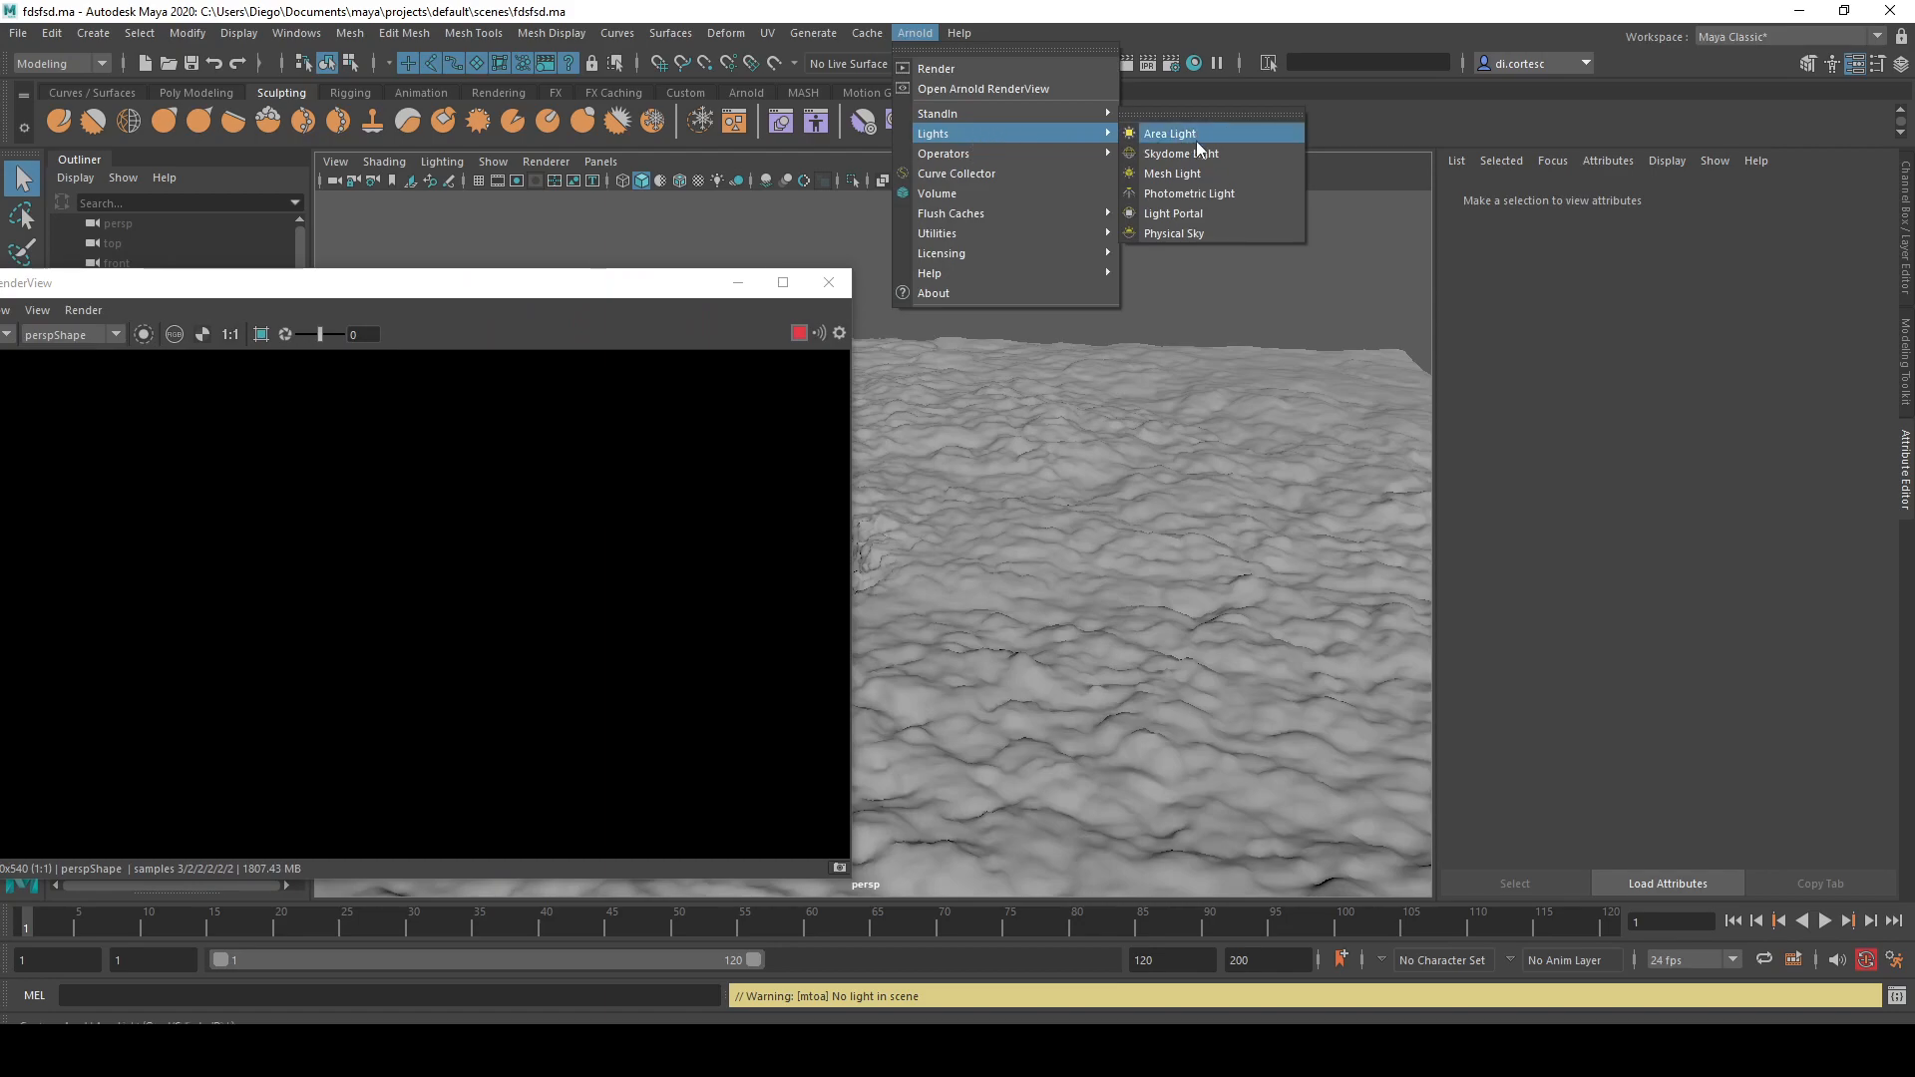
click(1197, 145)
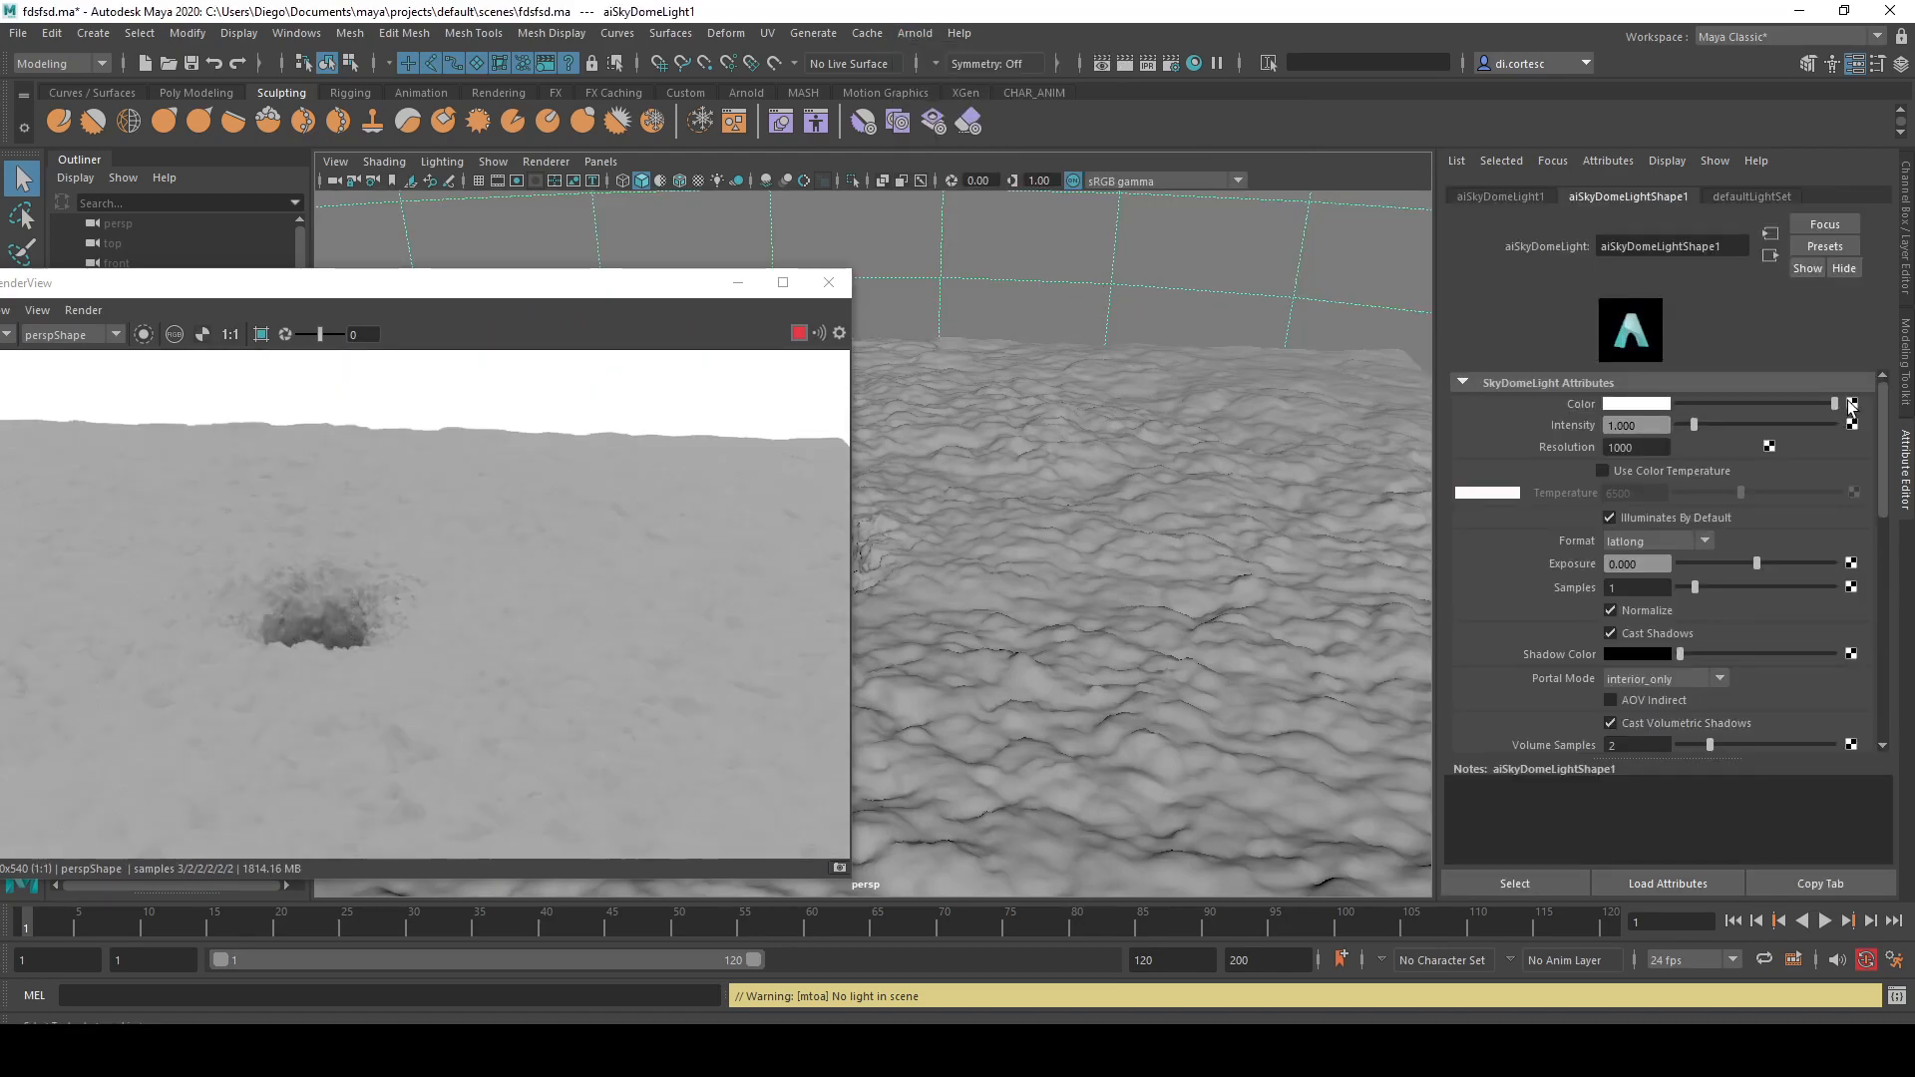
- Connect a File texture to the skydome light's Color and open the file browser for its image
click(1852, 404)
click(813, 524)
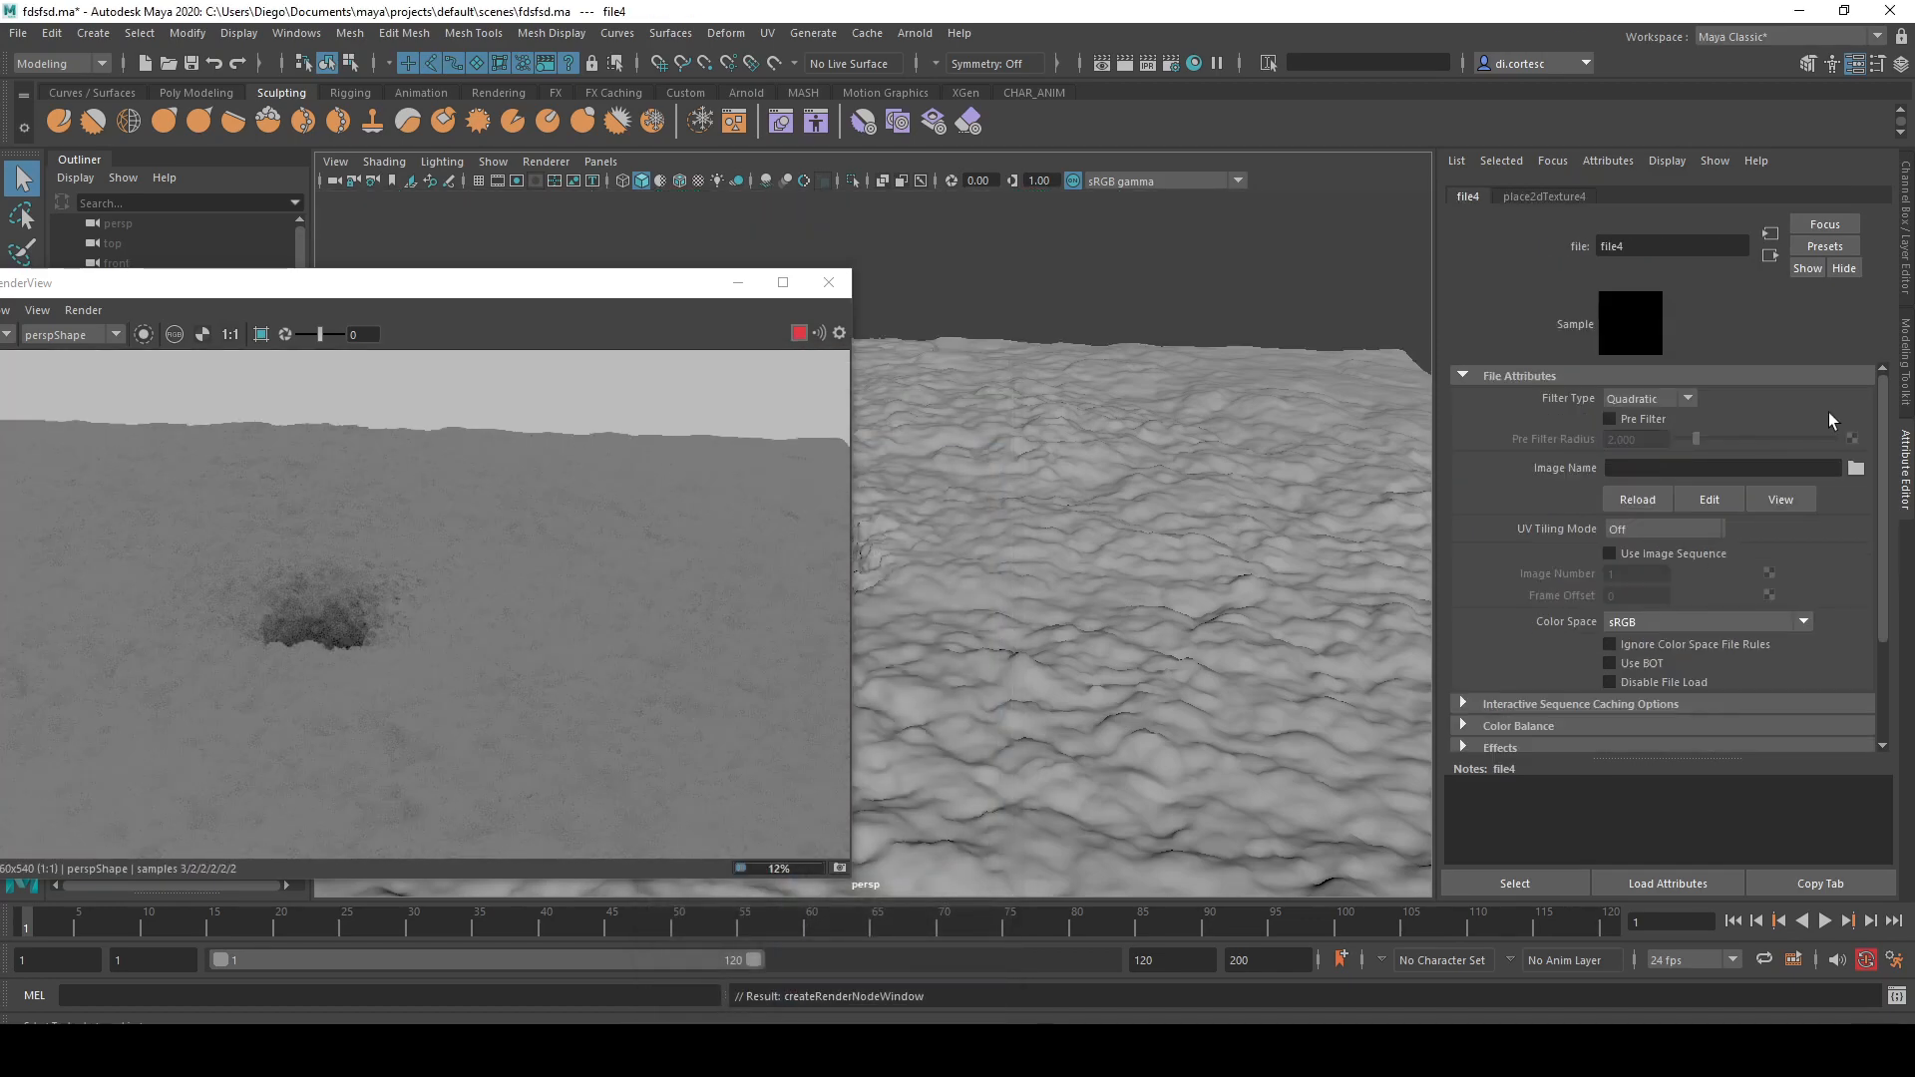
click(1857, 470)
drag(1036, 254, 1914, 254)
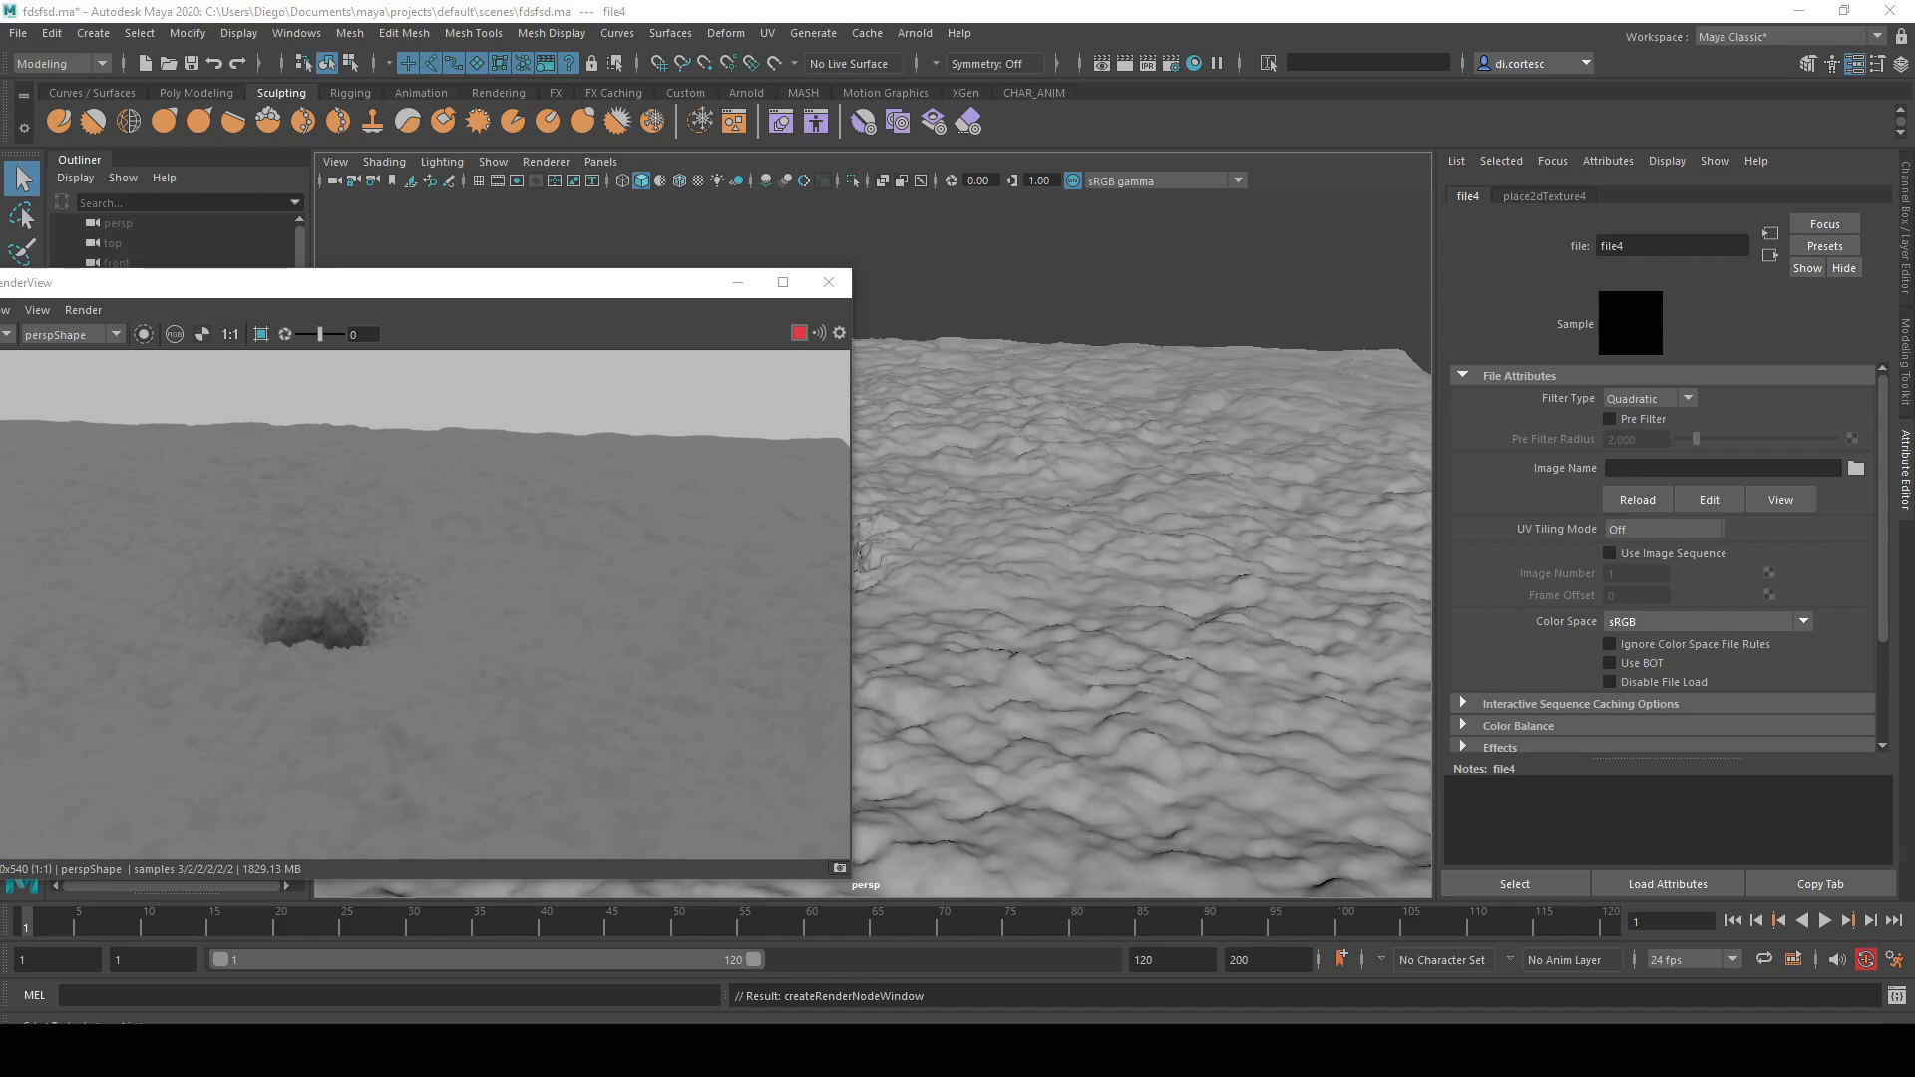
- Switch to the browser with the Rock 043 page, close the Radix Developer Hub tab, and return to Maya
mouse_move(615, 1052)
click(738, 972)
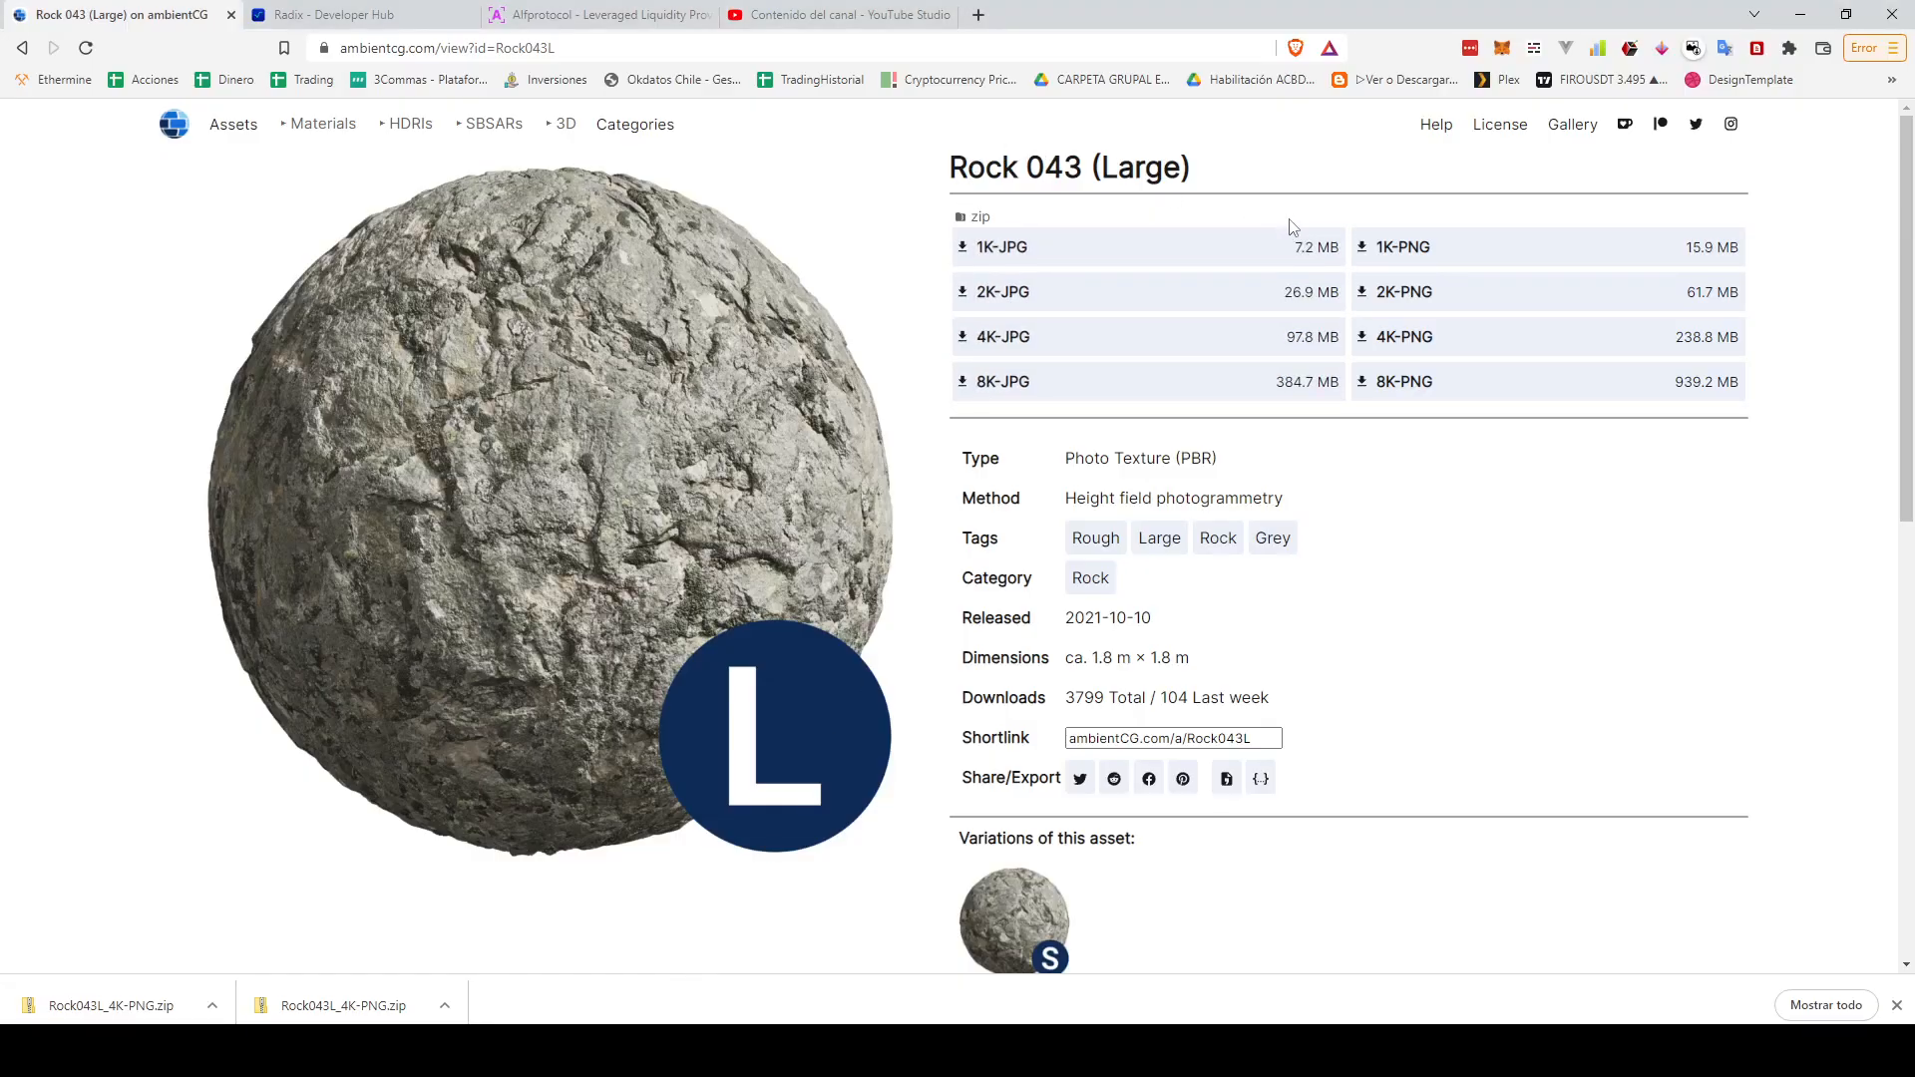
click(334, 14)
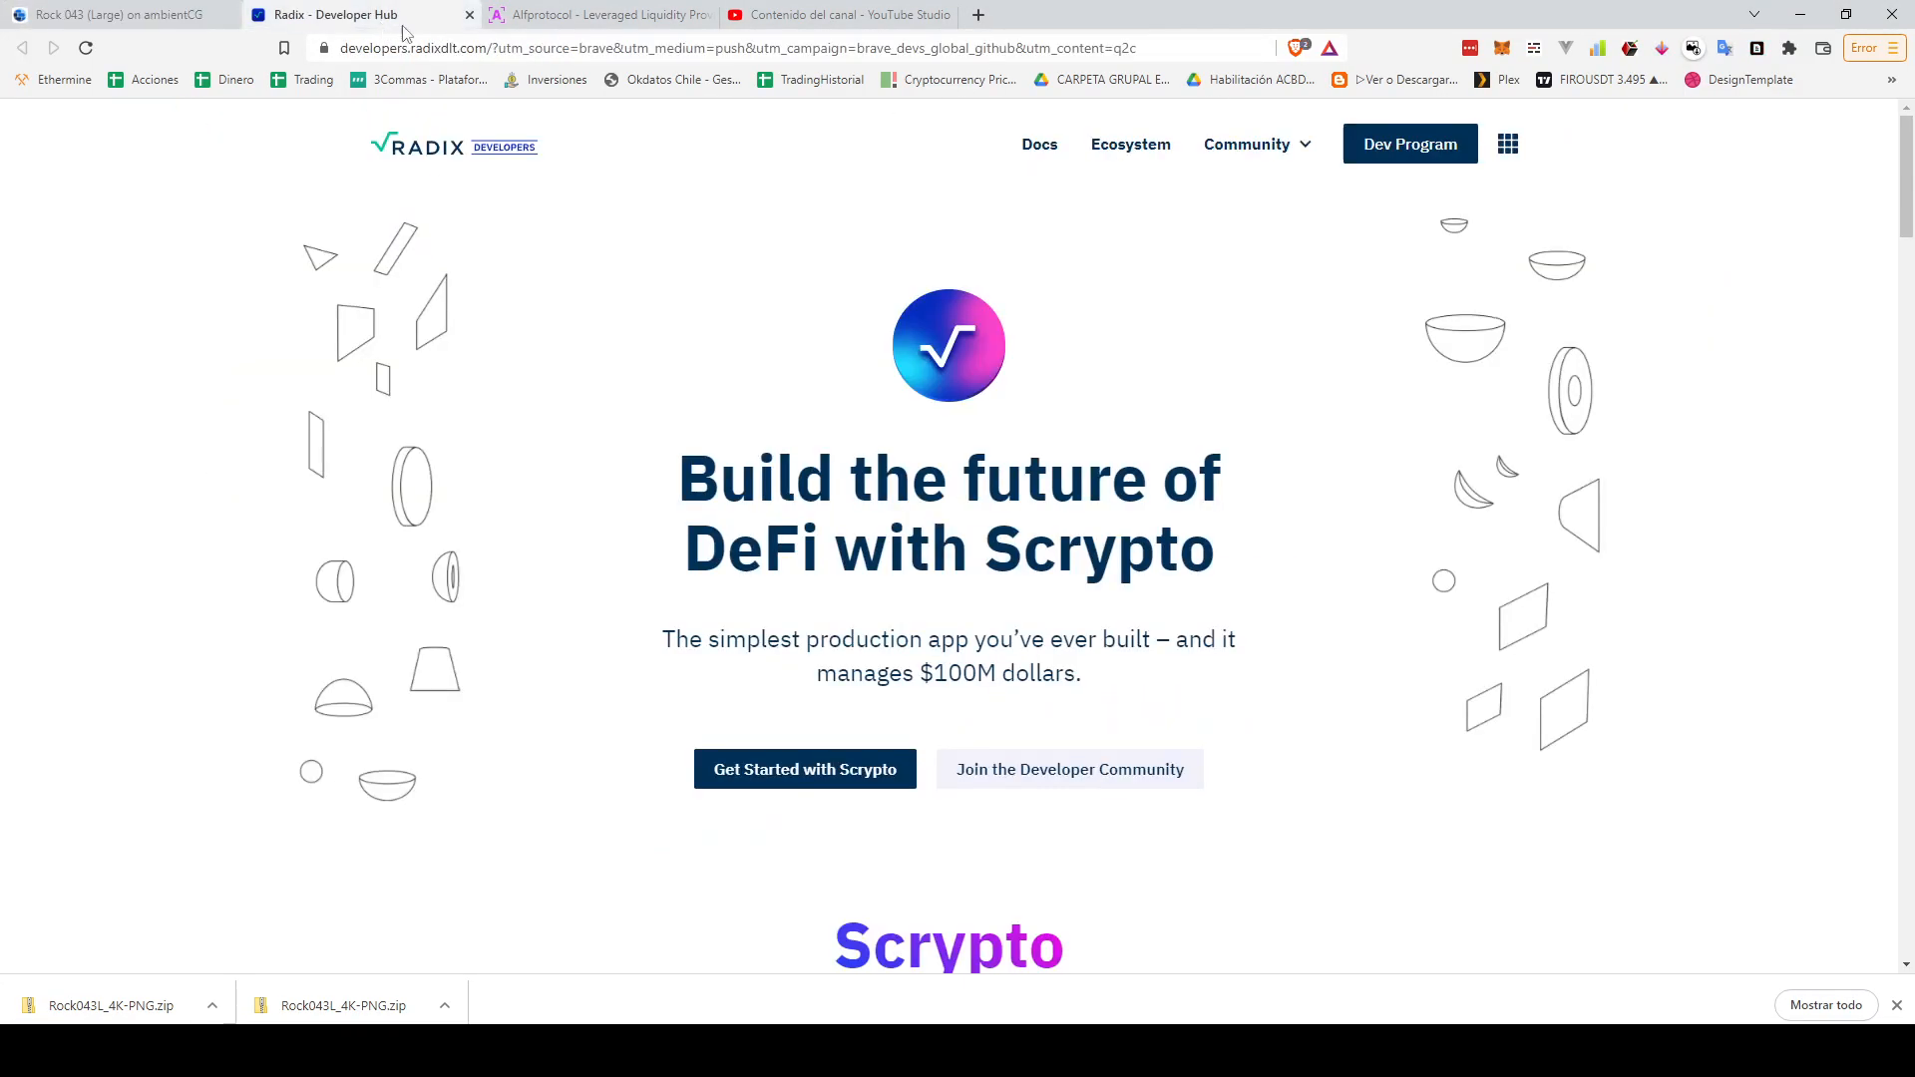
middle_click(334, 14)
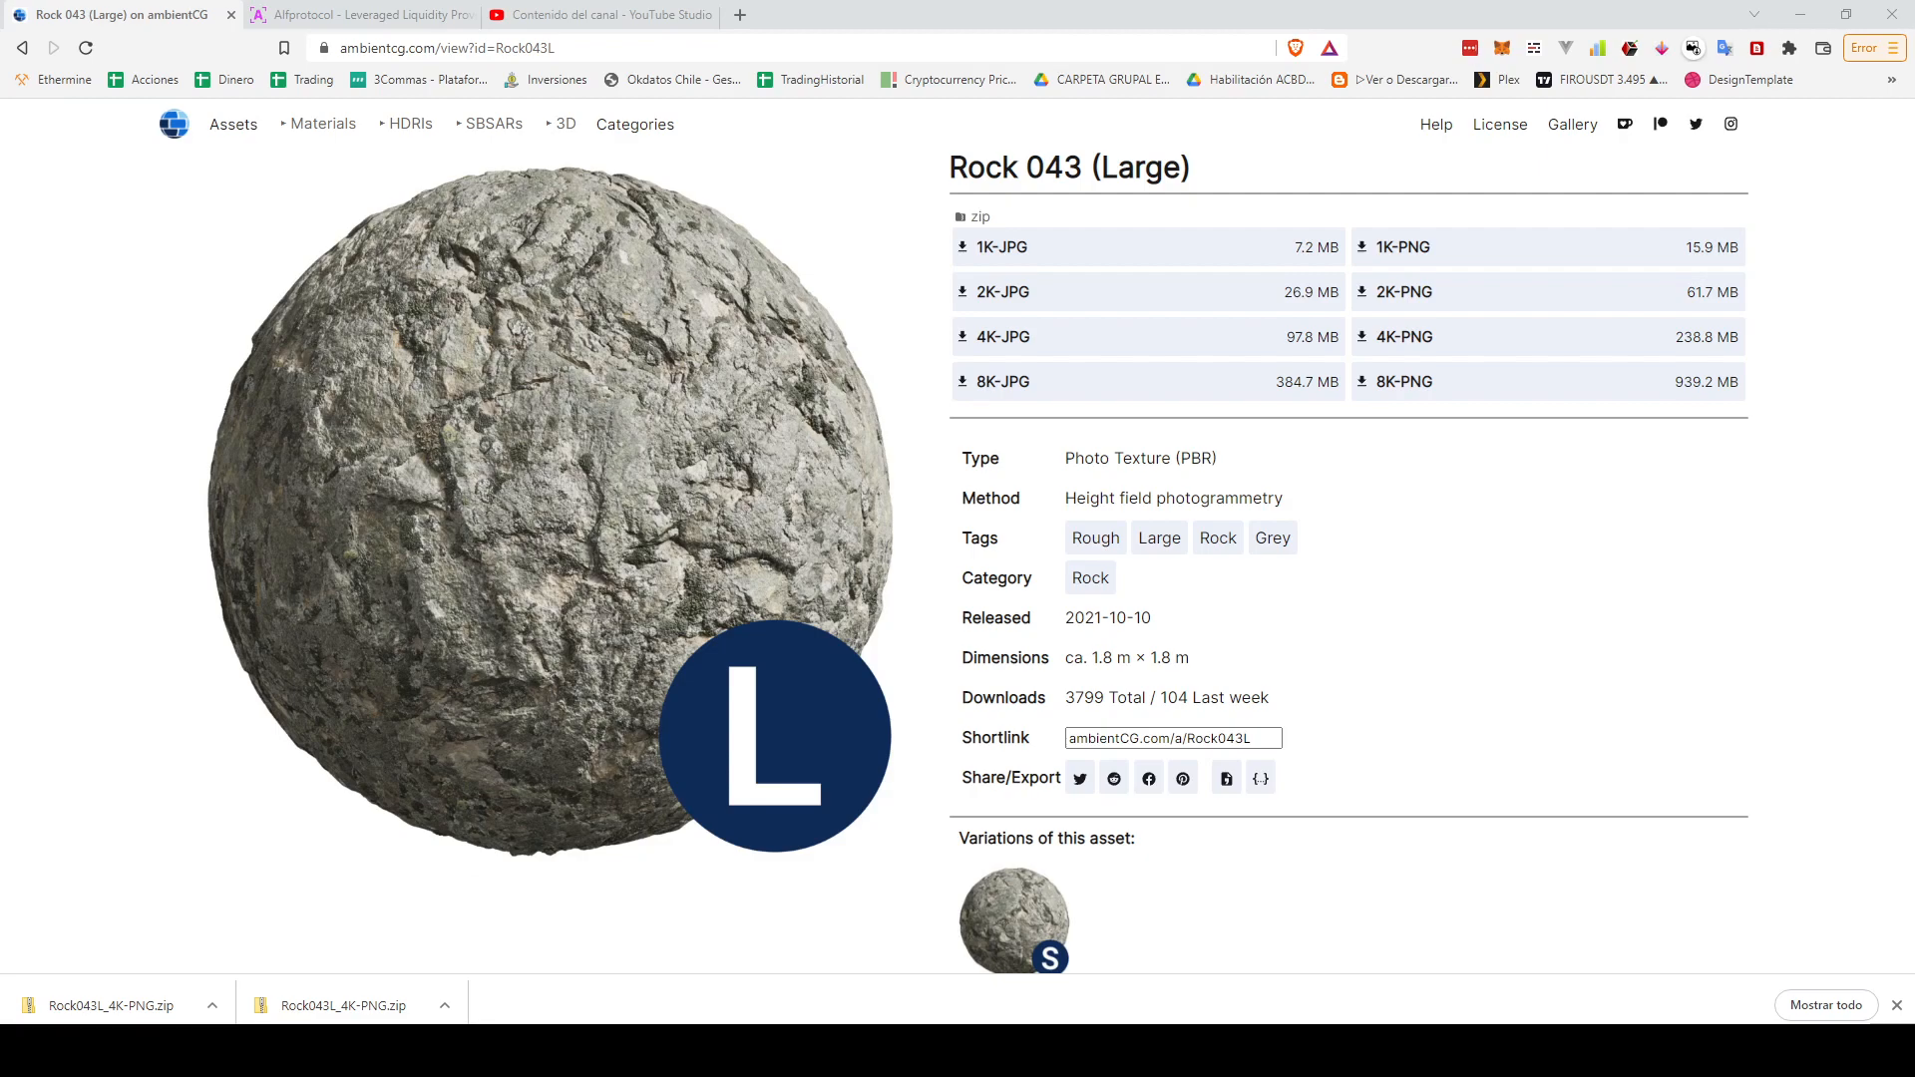
mouse_move(1066, 1053)
click(1157, 998)
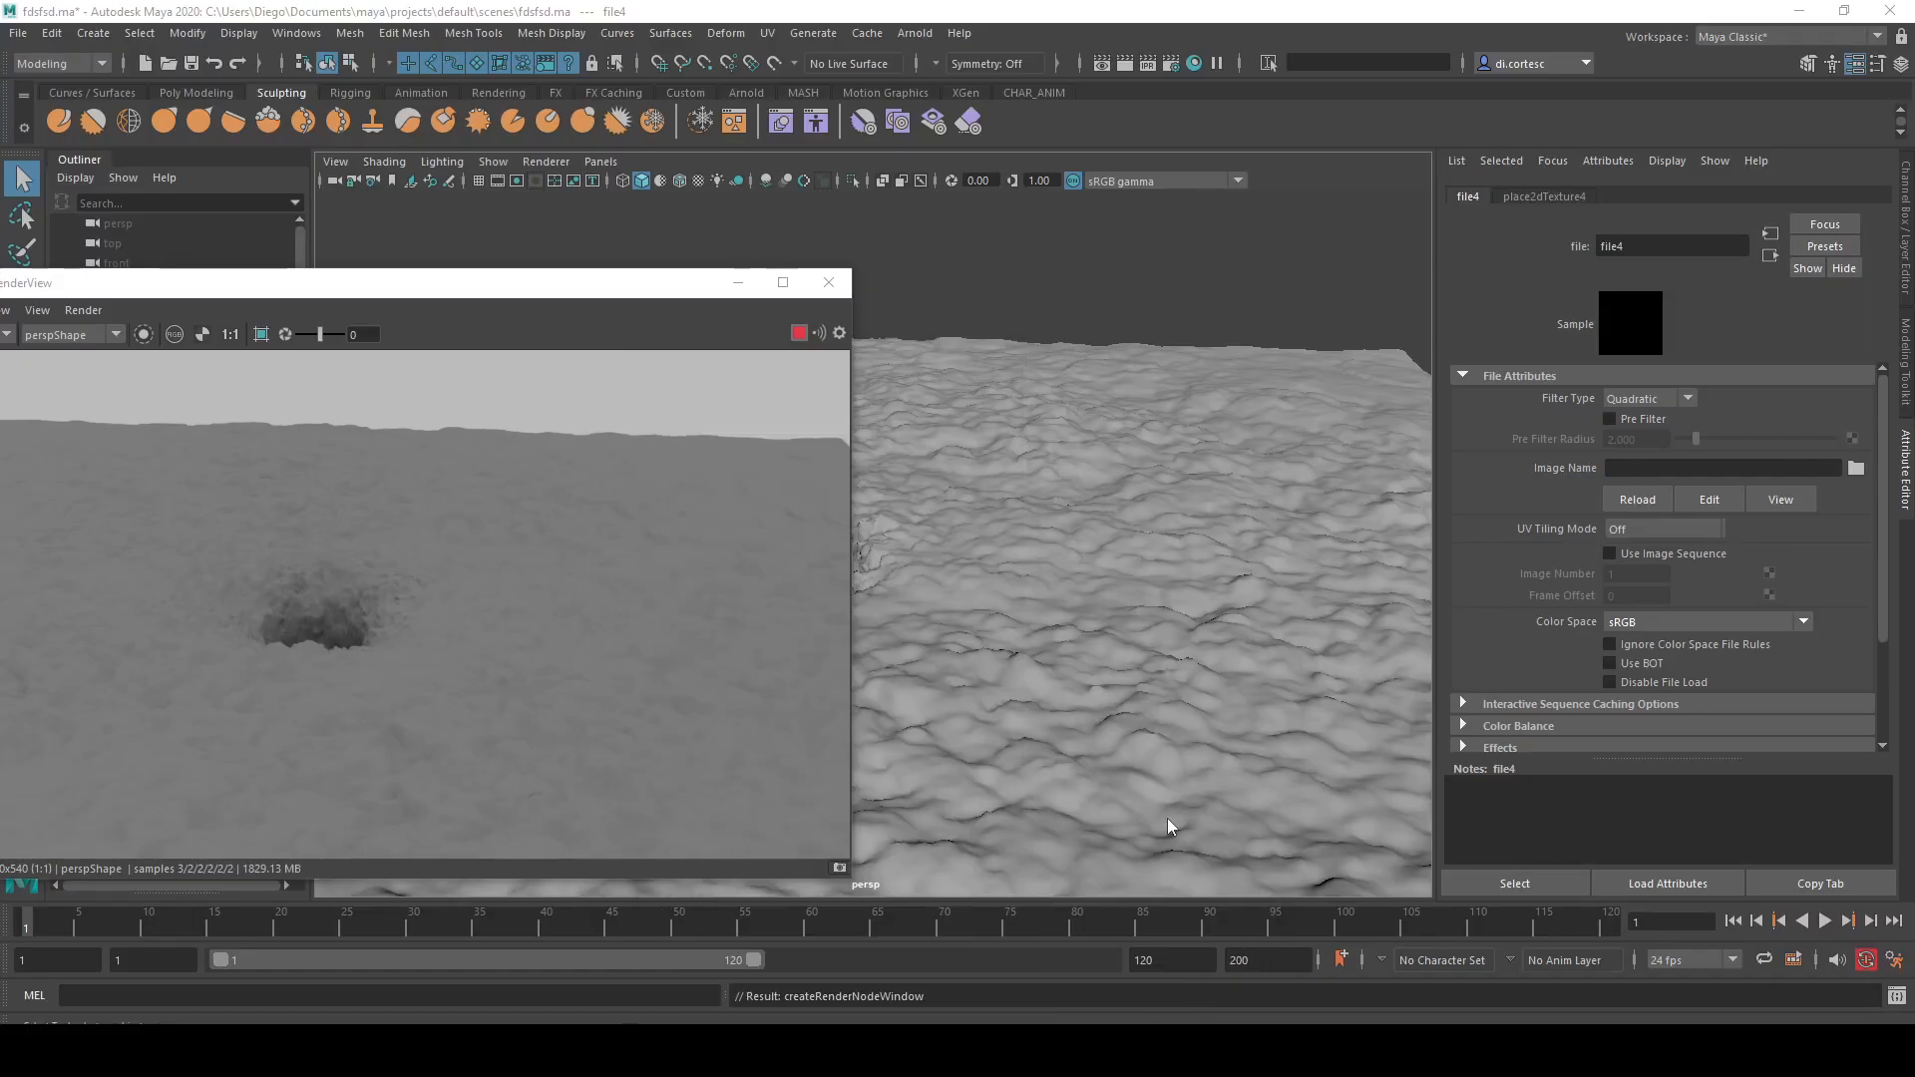
- Switch to File Explorer and move narrow_moonlit_road_4k.exr from the Descargas folder into the Rock043L_4K-PNG folder
key(alt+Tab)
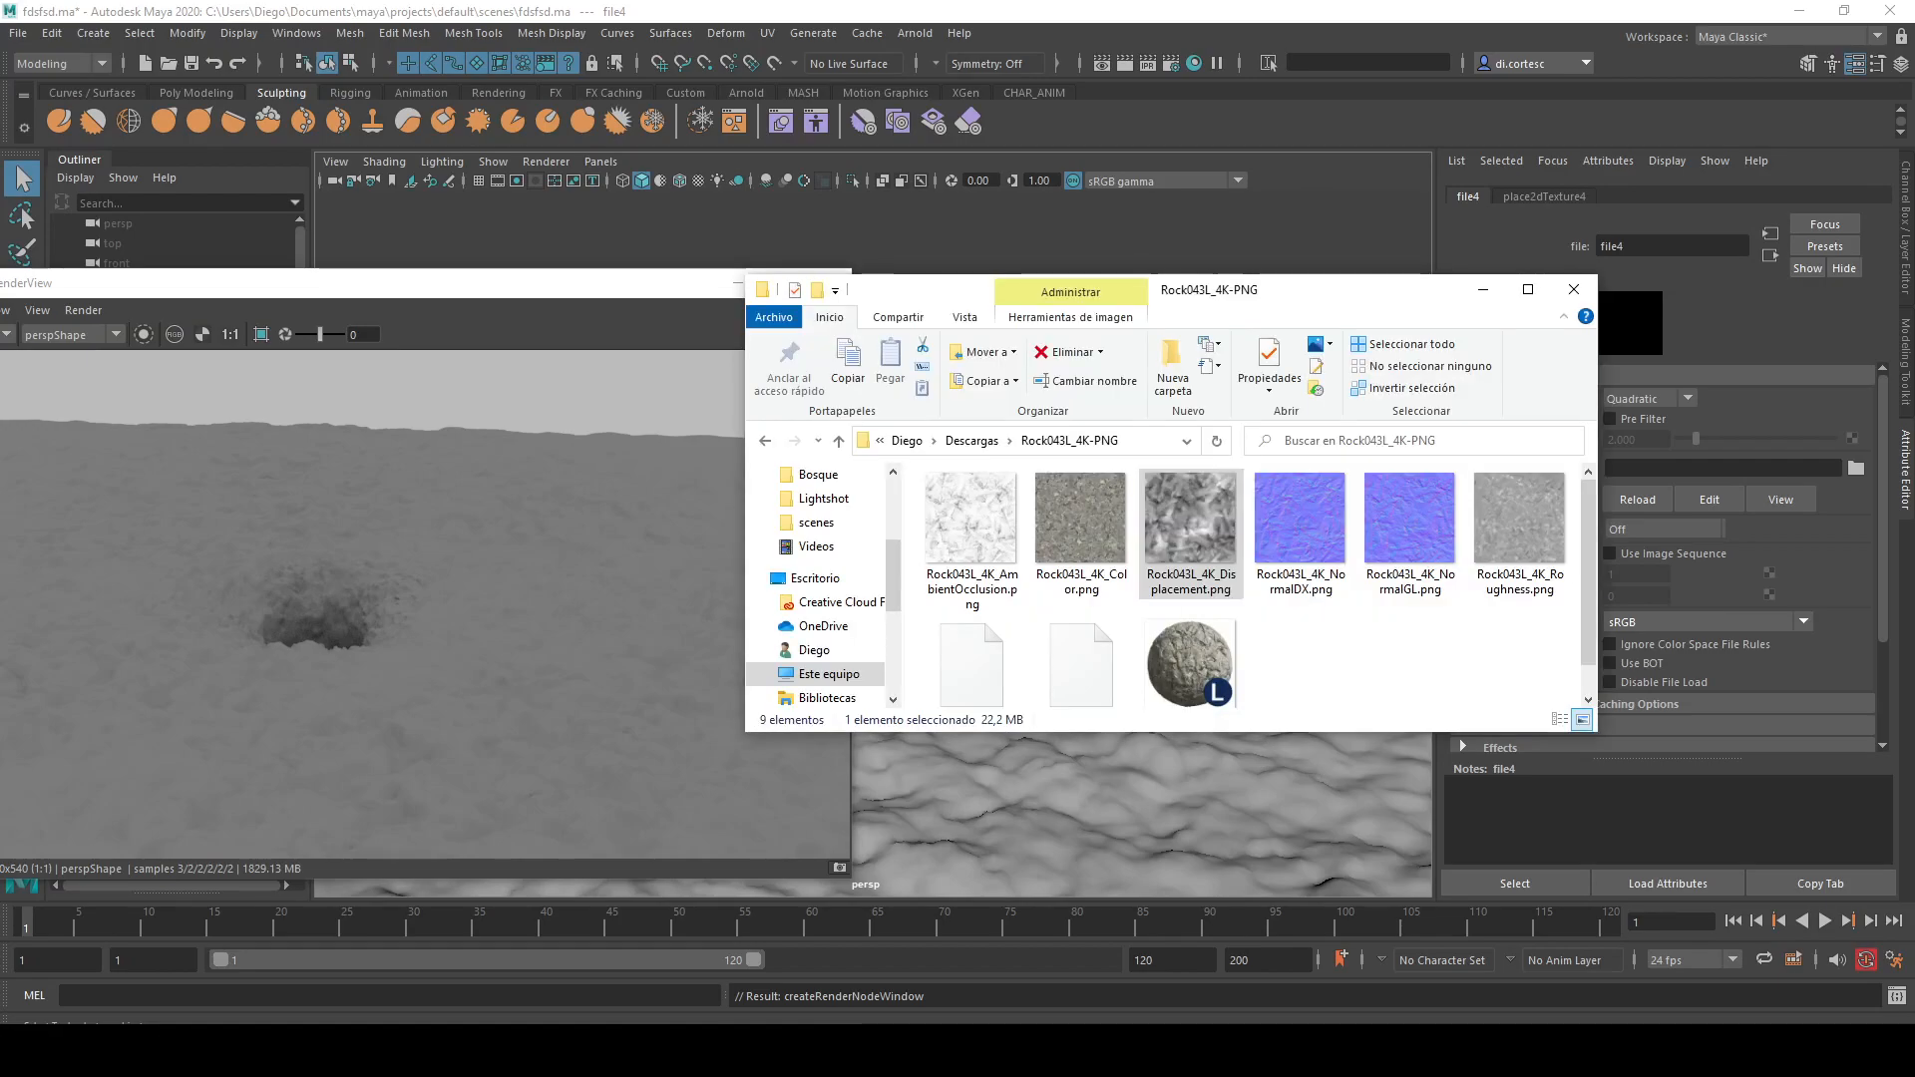
drag(1334, 299, 1421, 314)
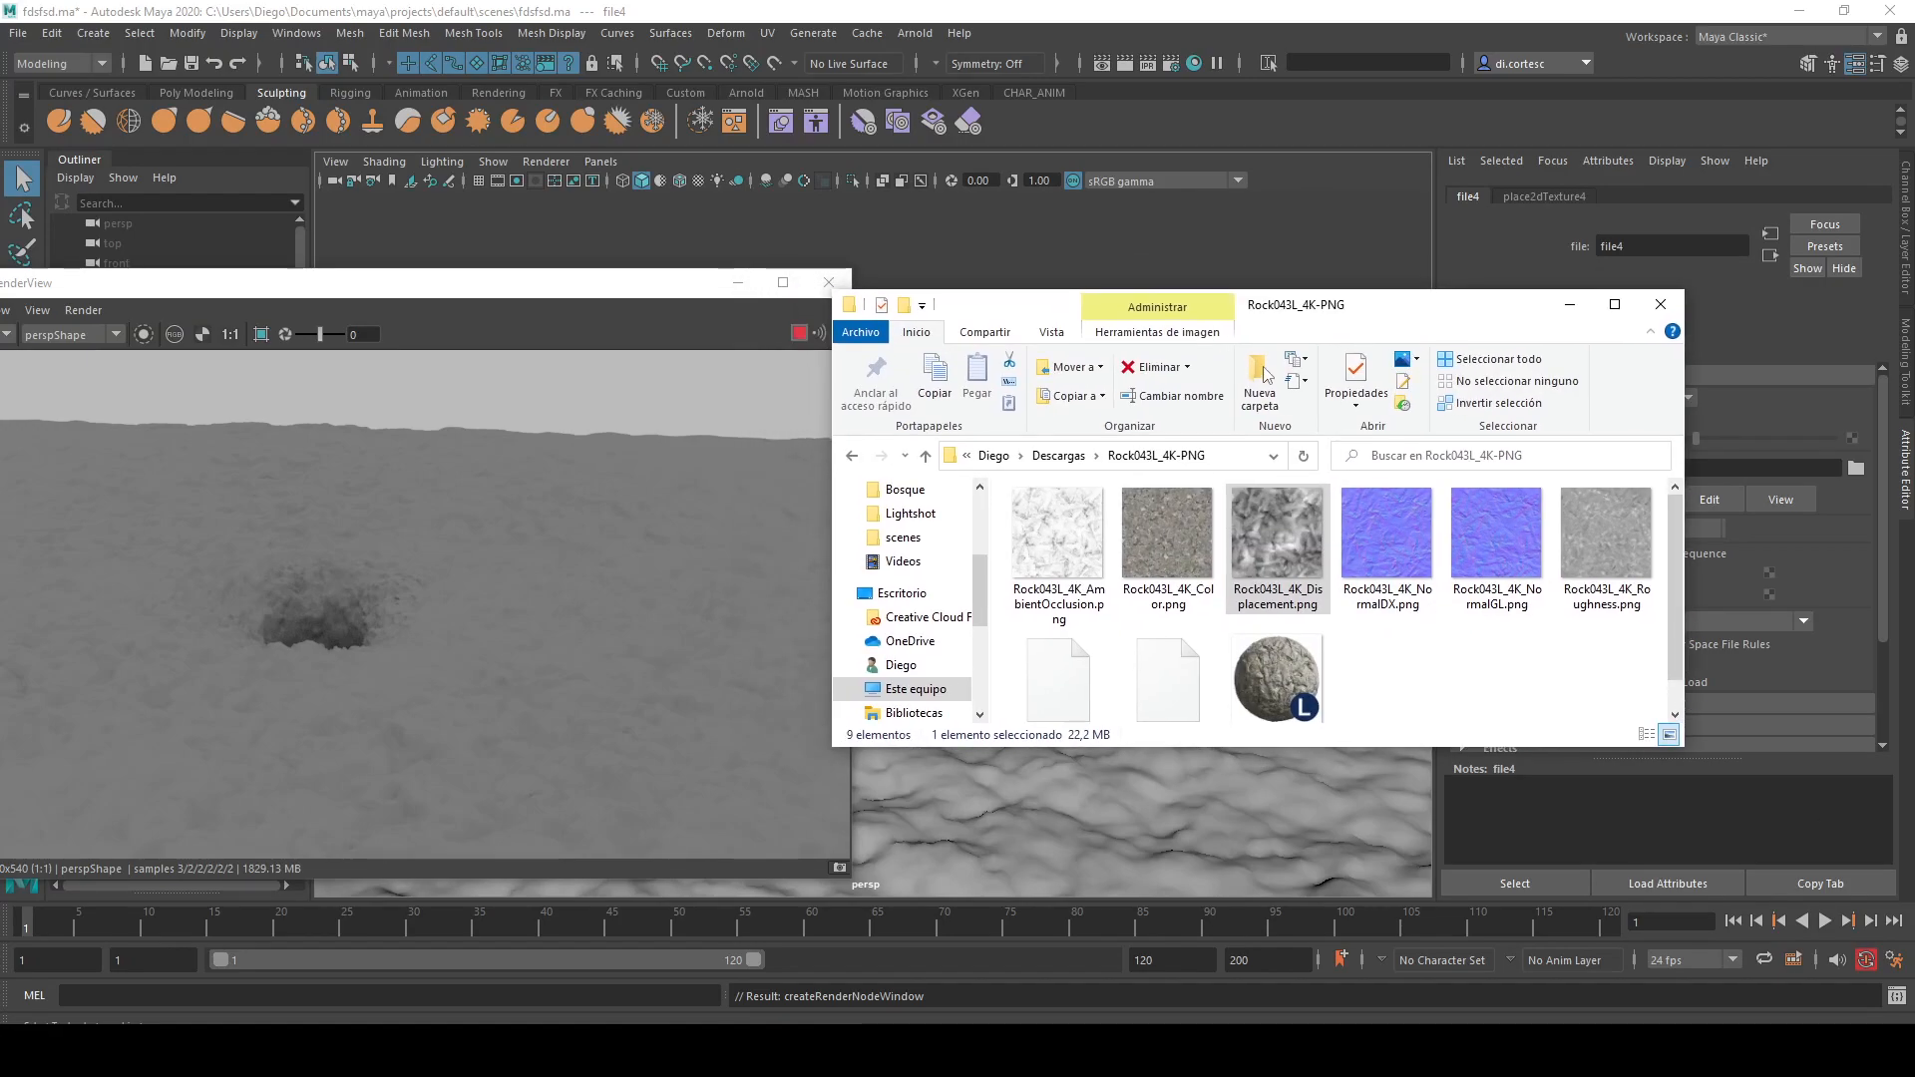
click(1059, 456)
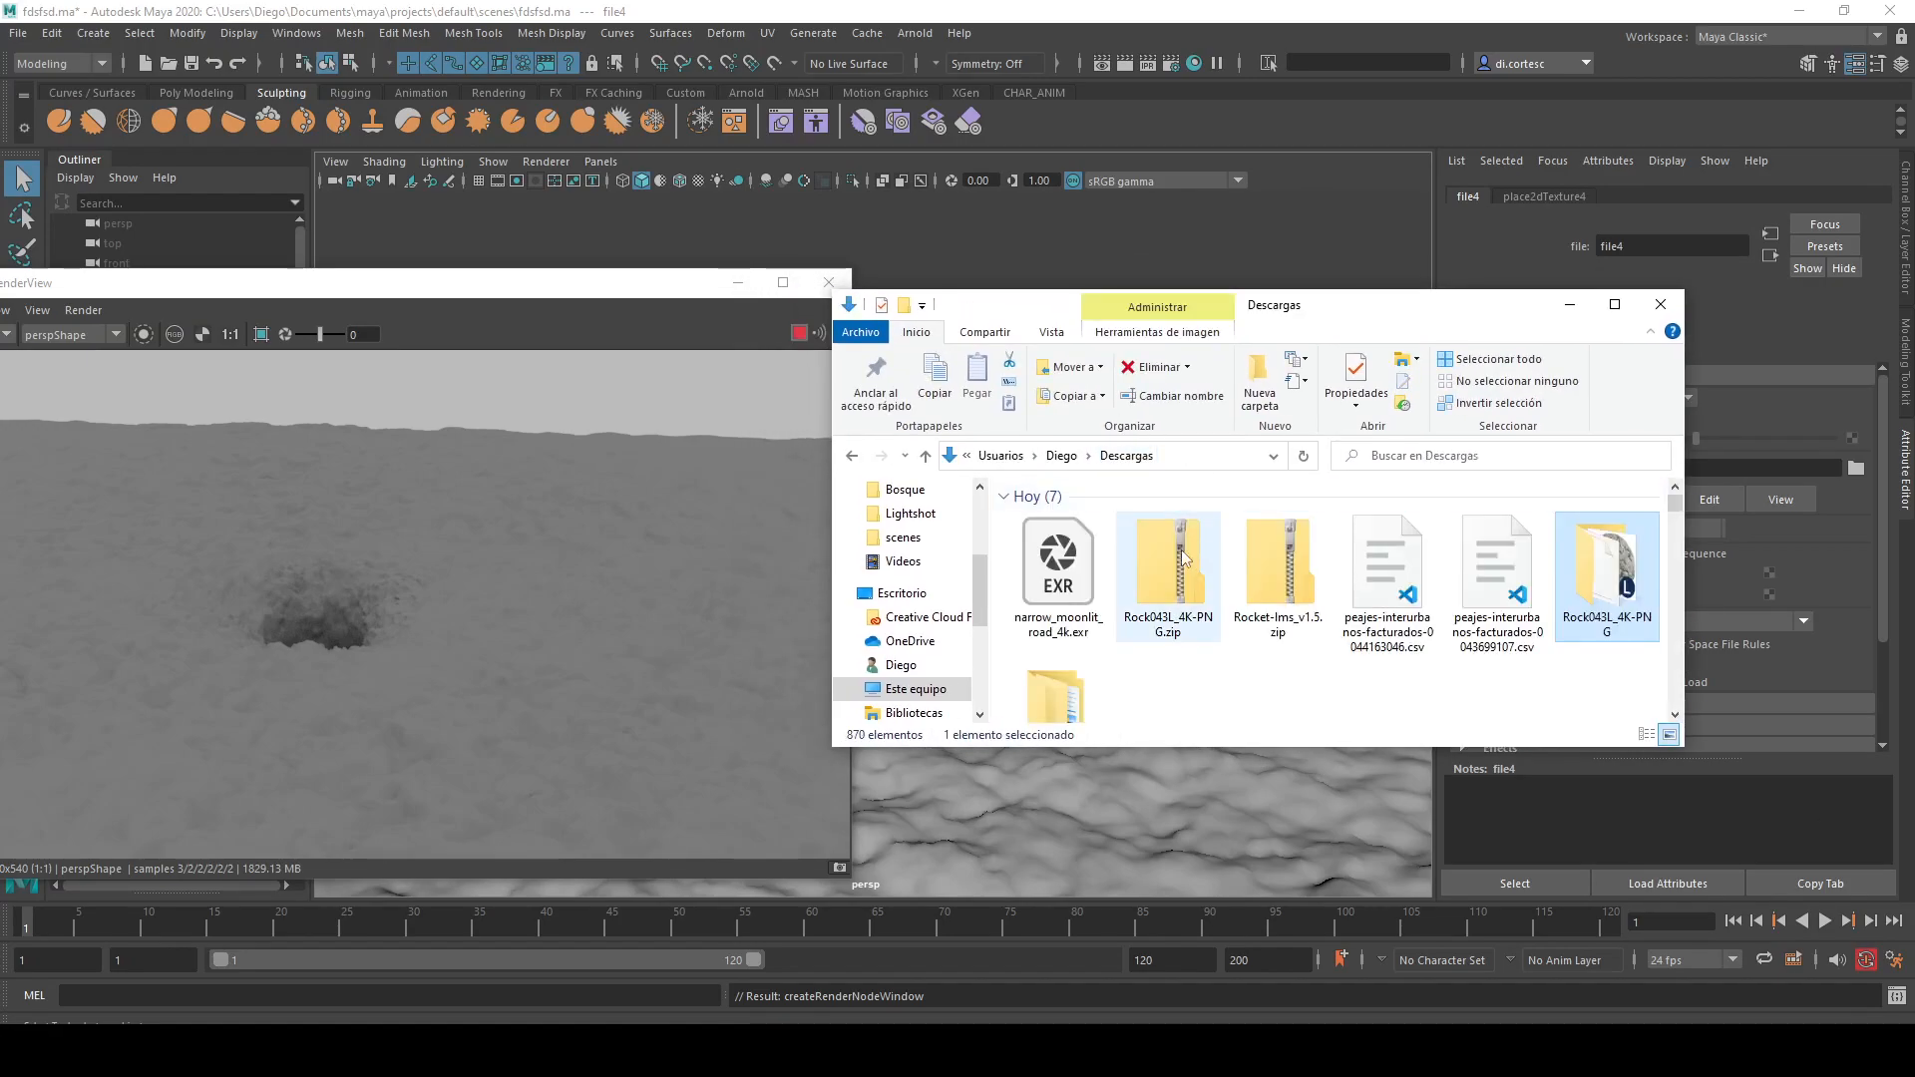
click(1055, 566)
drag(1070, 578, 1606, 578)
- Load narrow_moonlit_road_4k.exr as the image of the skydome's File texture in Maya
click(733, 277)
drag(733, 277, 682, 269)
double_click(538, 349)
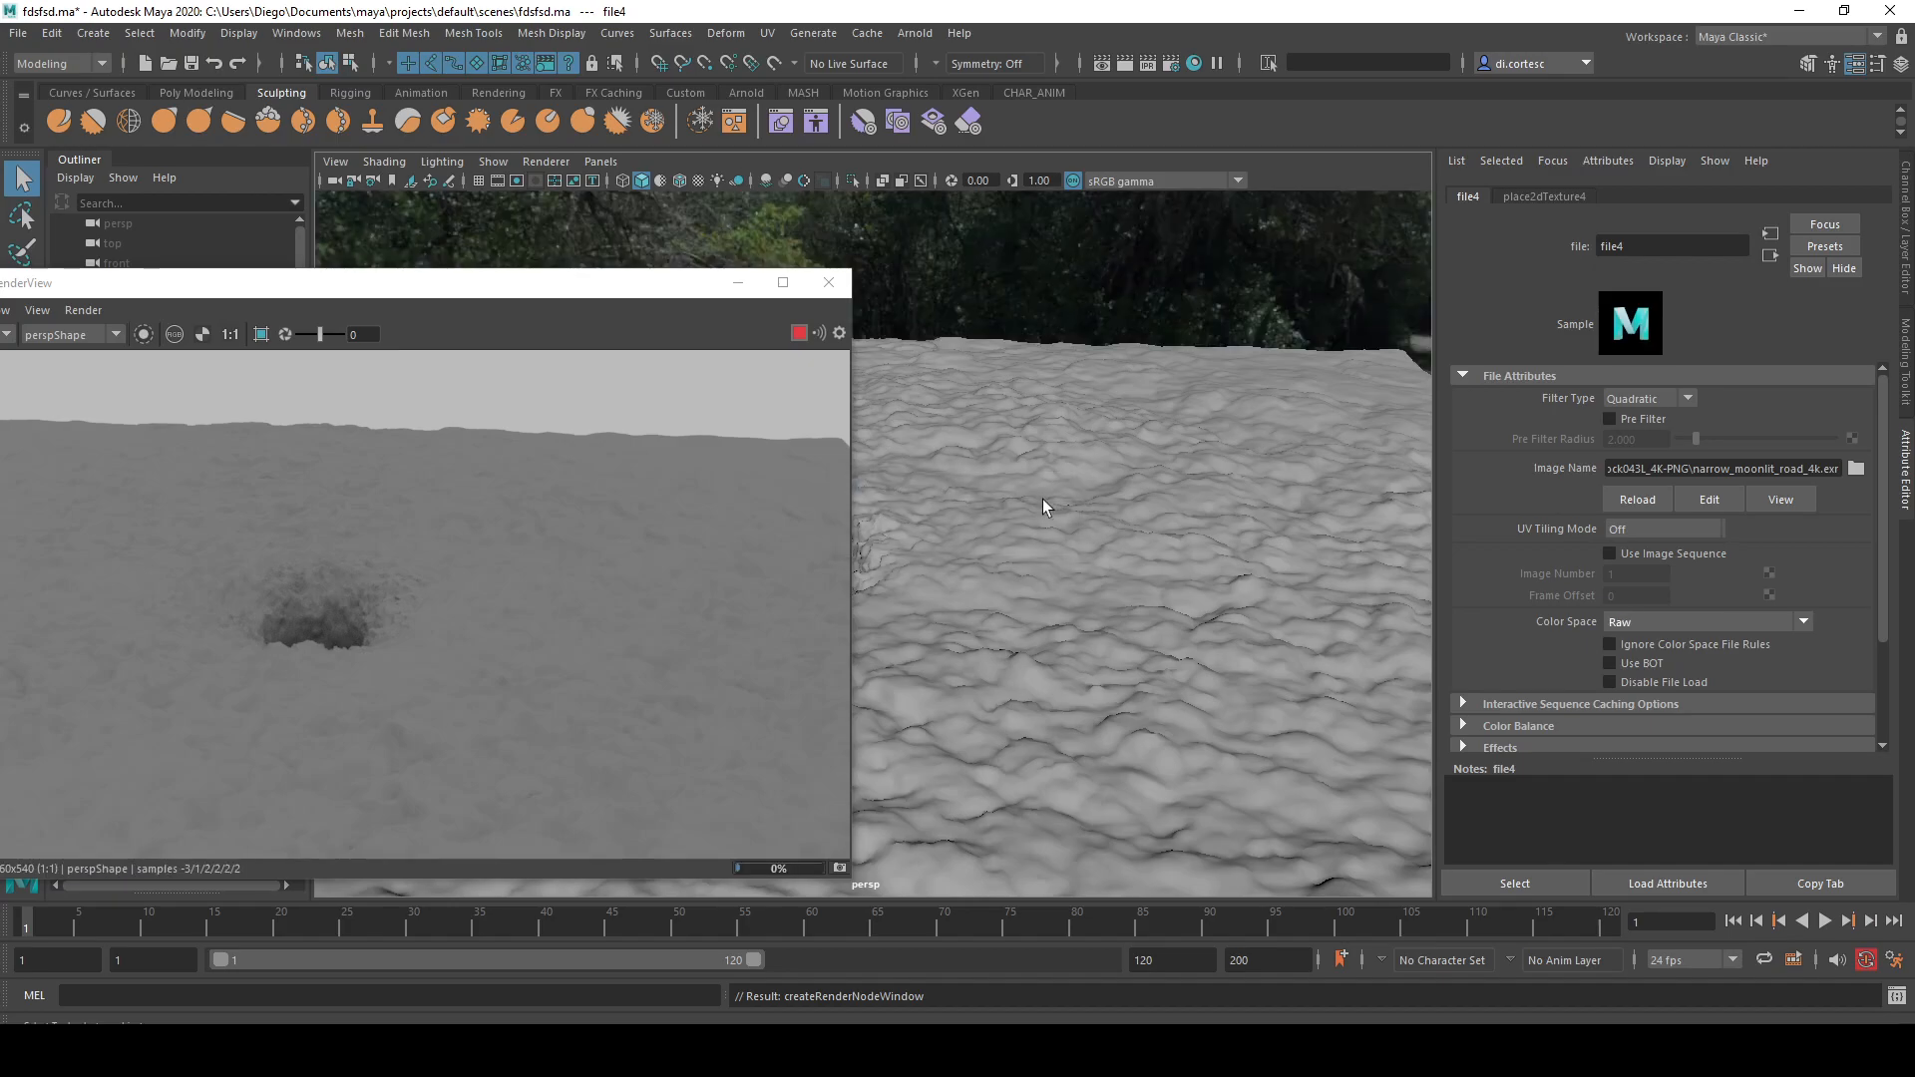
- Select the skydome light from the terrain view and set its Exposure to 0.592
alt+drag(1024, 493, 1057, 608)
alt+drag(937, 574, 1046, 562)
alt+right_drag(1045, 527, 870, 466)
alt+drag(871, 465, 1107, 554)
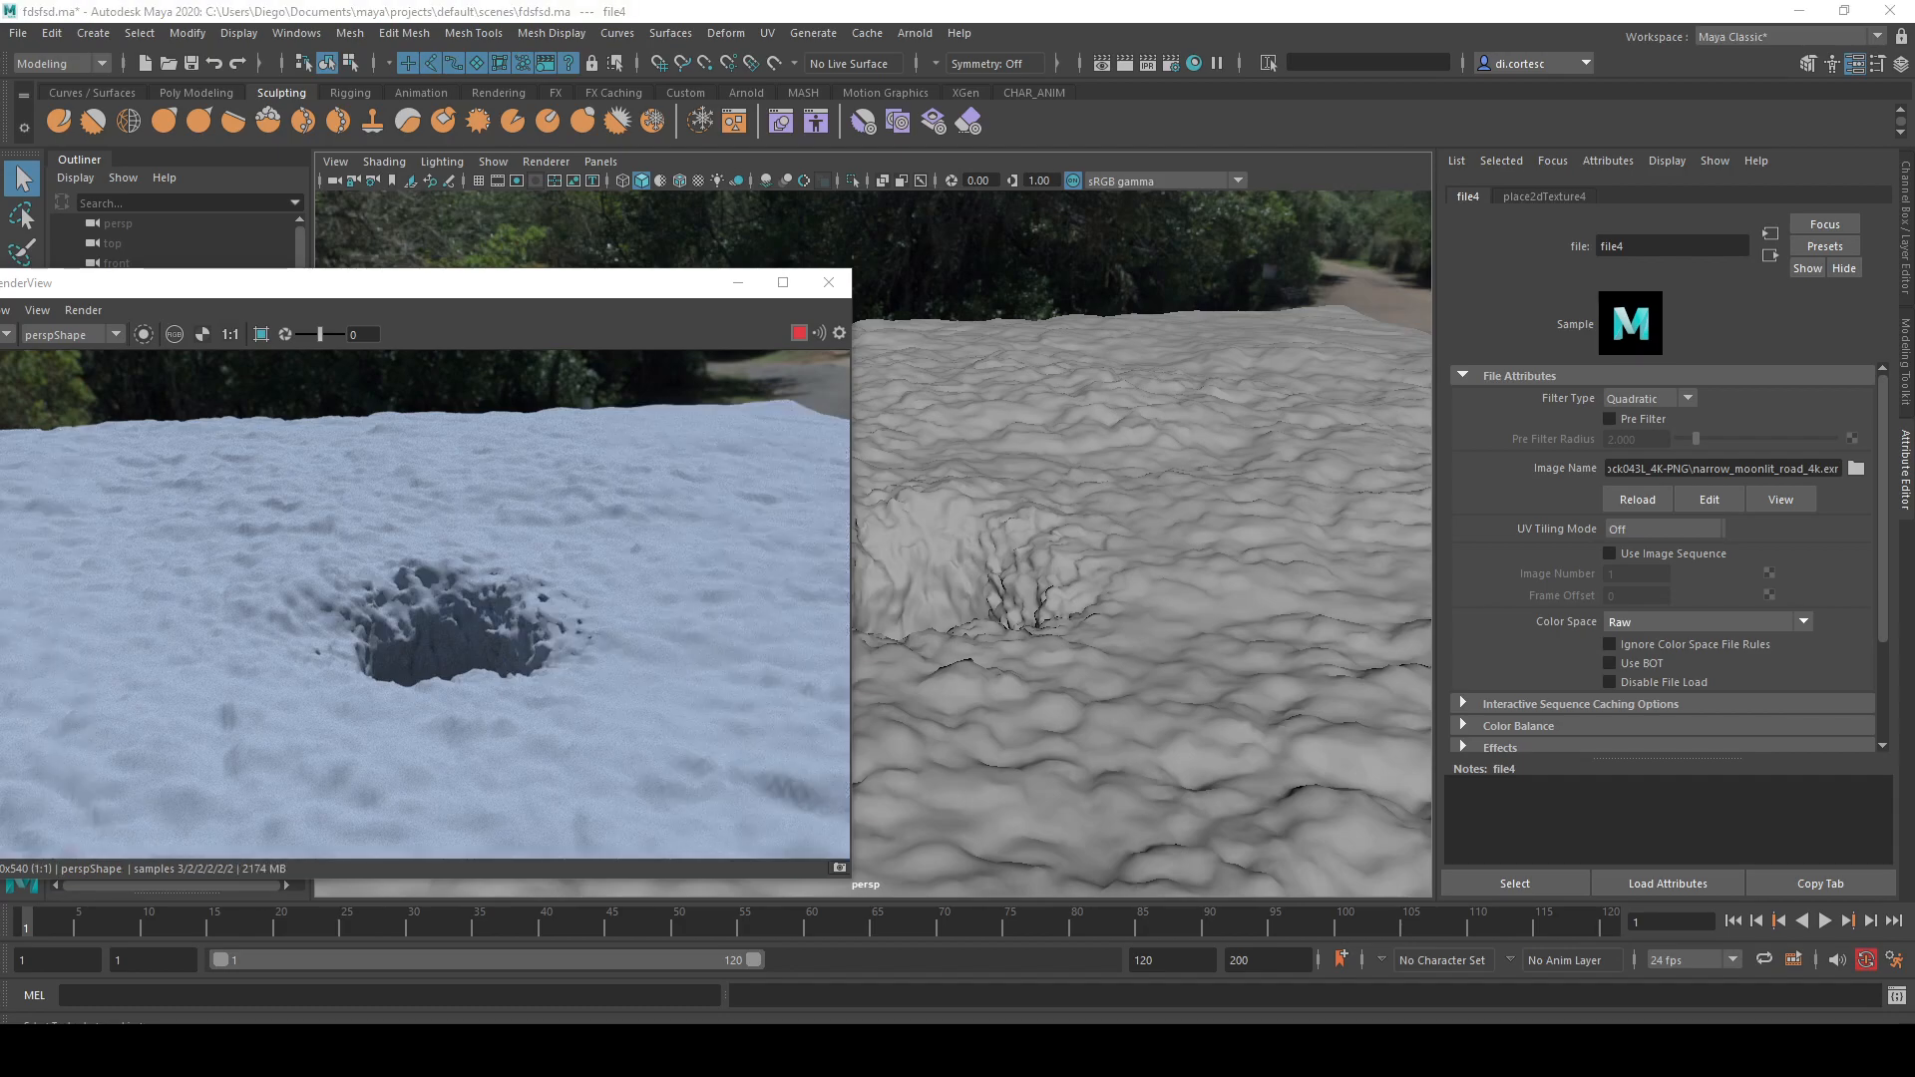
alt+drag(1093, 603, 1140, 592)
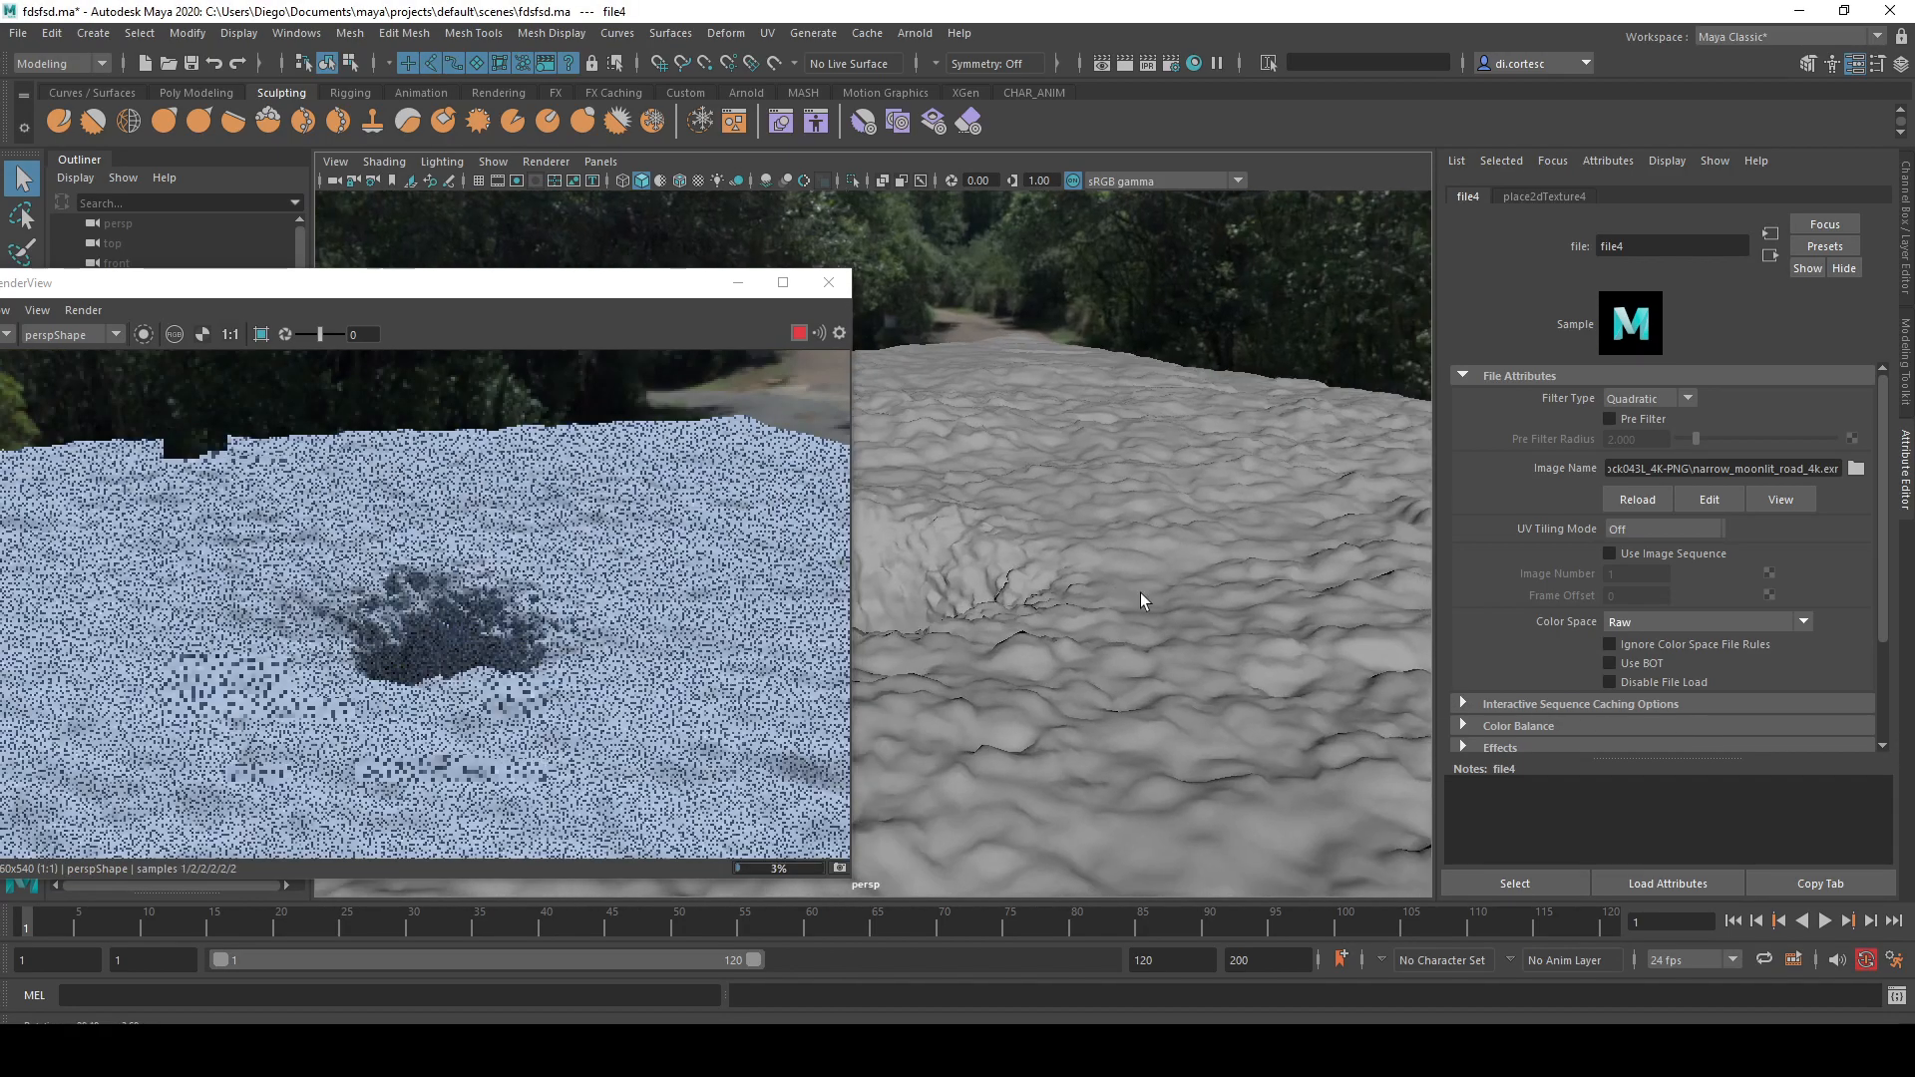
click(1163, 271)
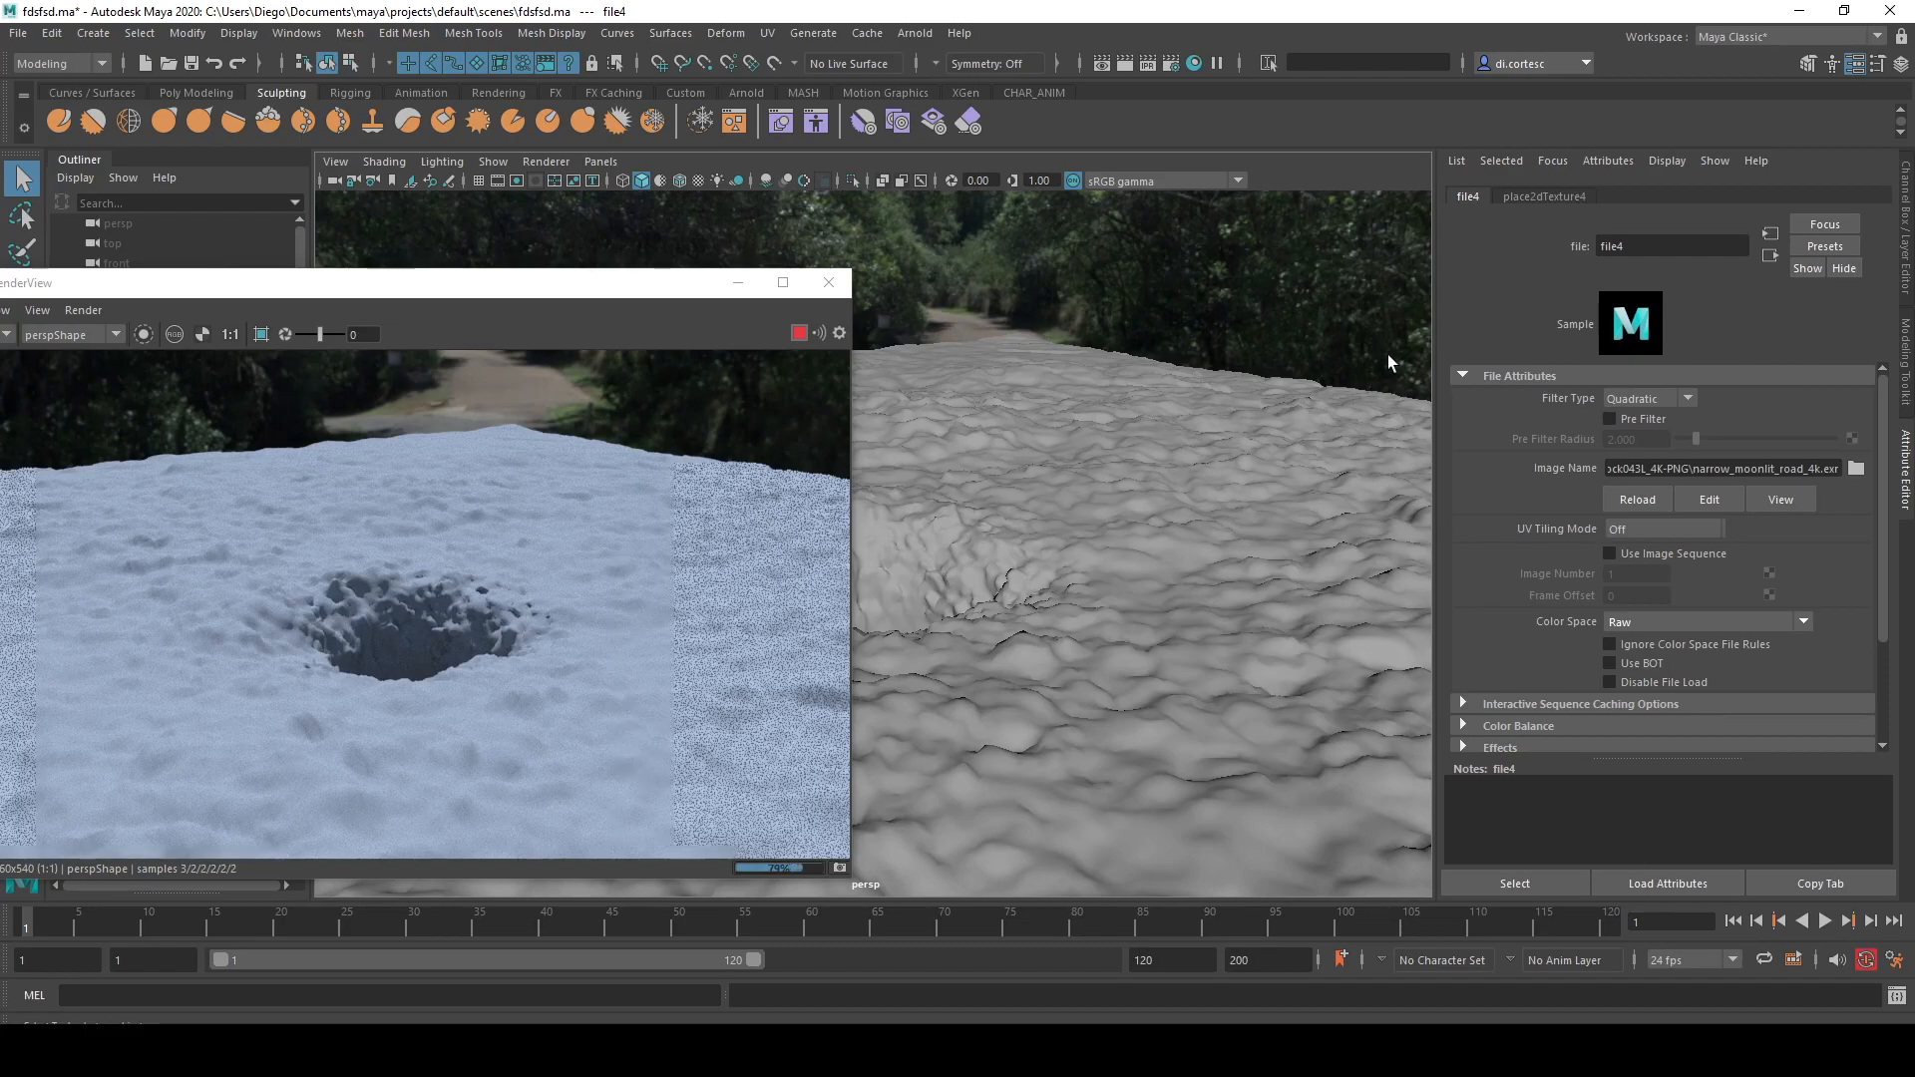
drag(1761, 560, 1769, 560)
- Rotate the skydome light horizontally around the vertical axis to bring the dark trees behind the crater terrain
alt+drag(1127, 595, 1021, 625)
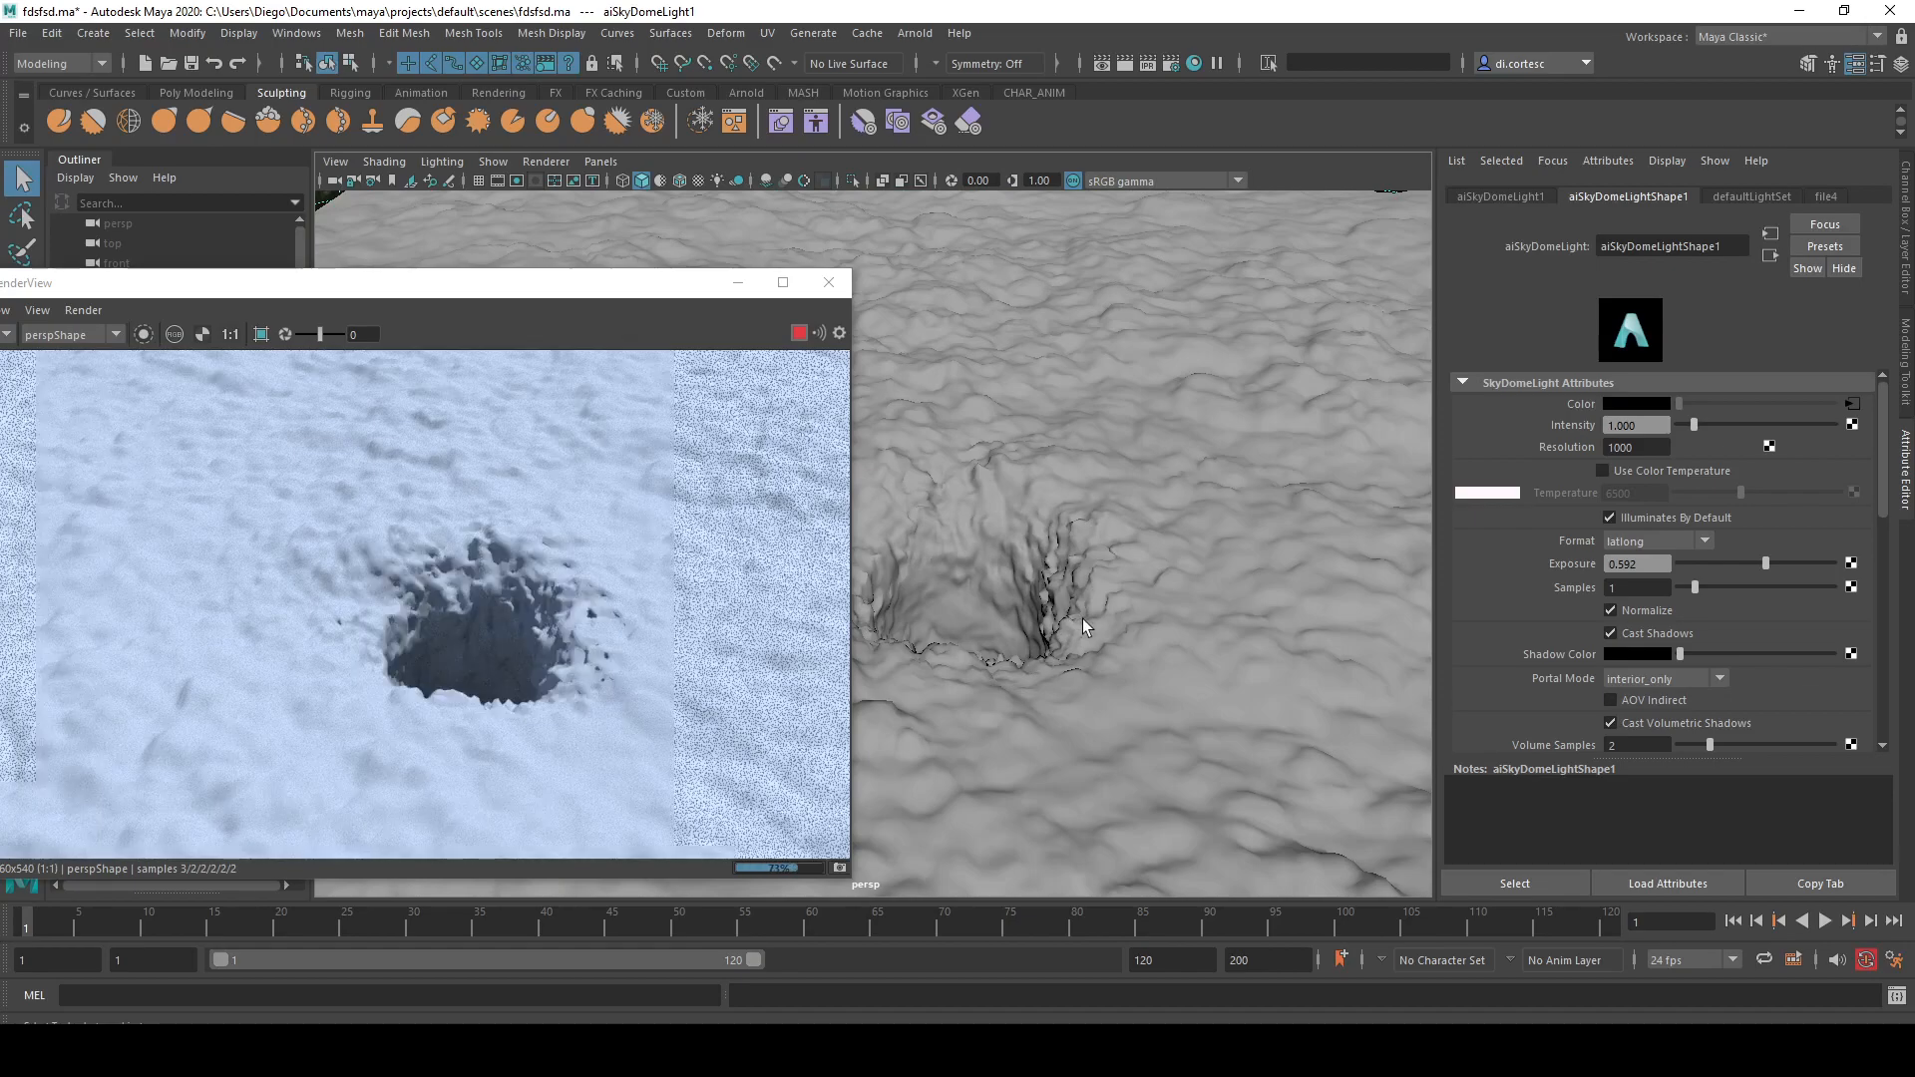
alt+drag(1097, 601, 1072, 568)
key(w)
key(e)
drag(1021, 665, 1337, 666)
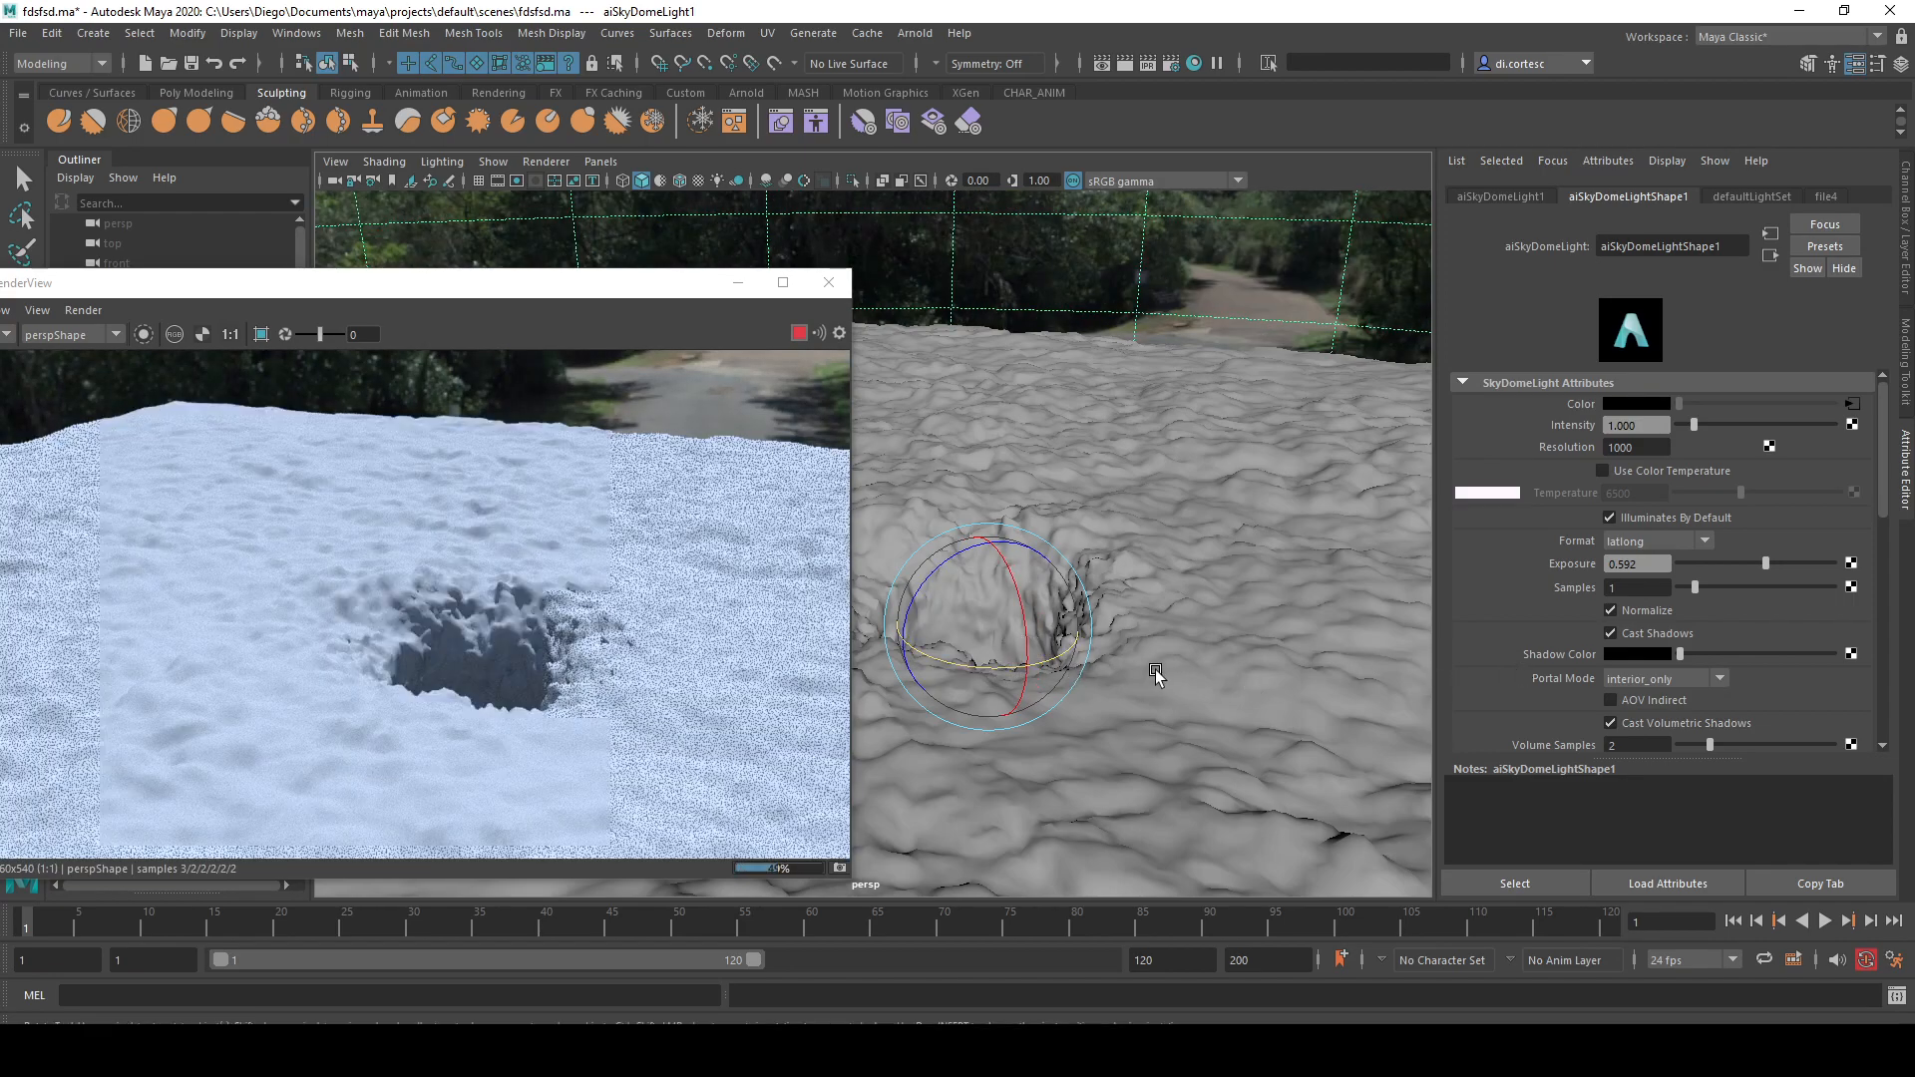
drag(1155, 671, 1160, 673)
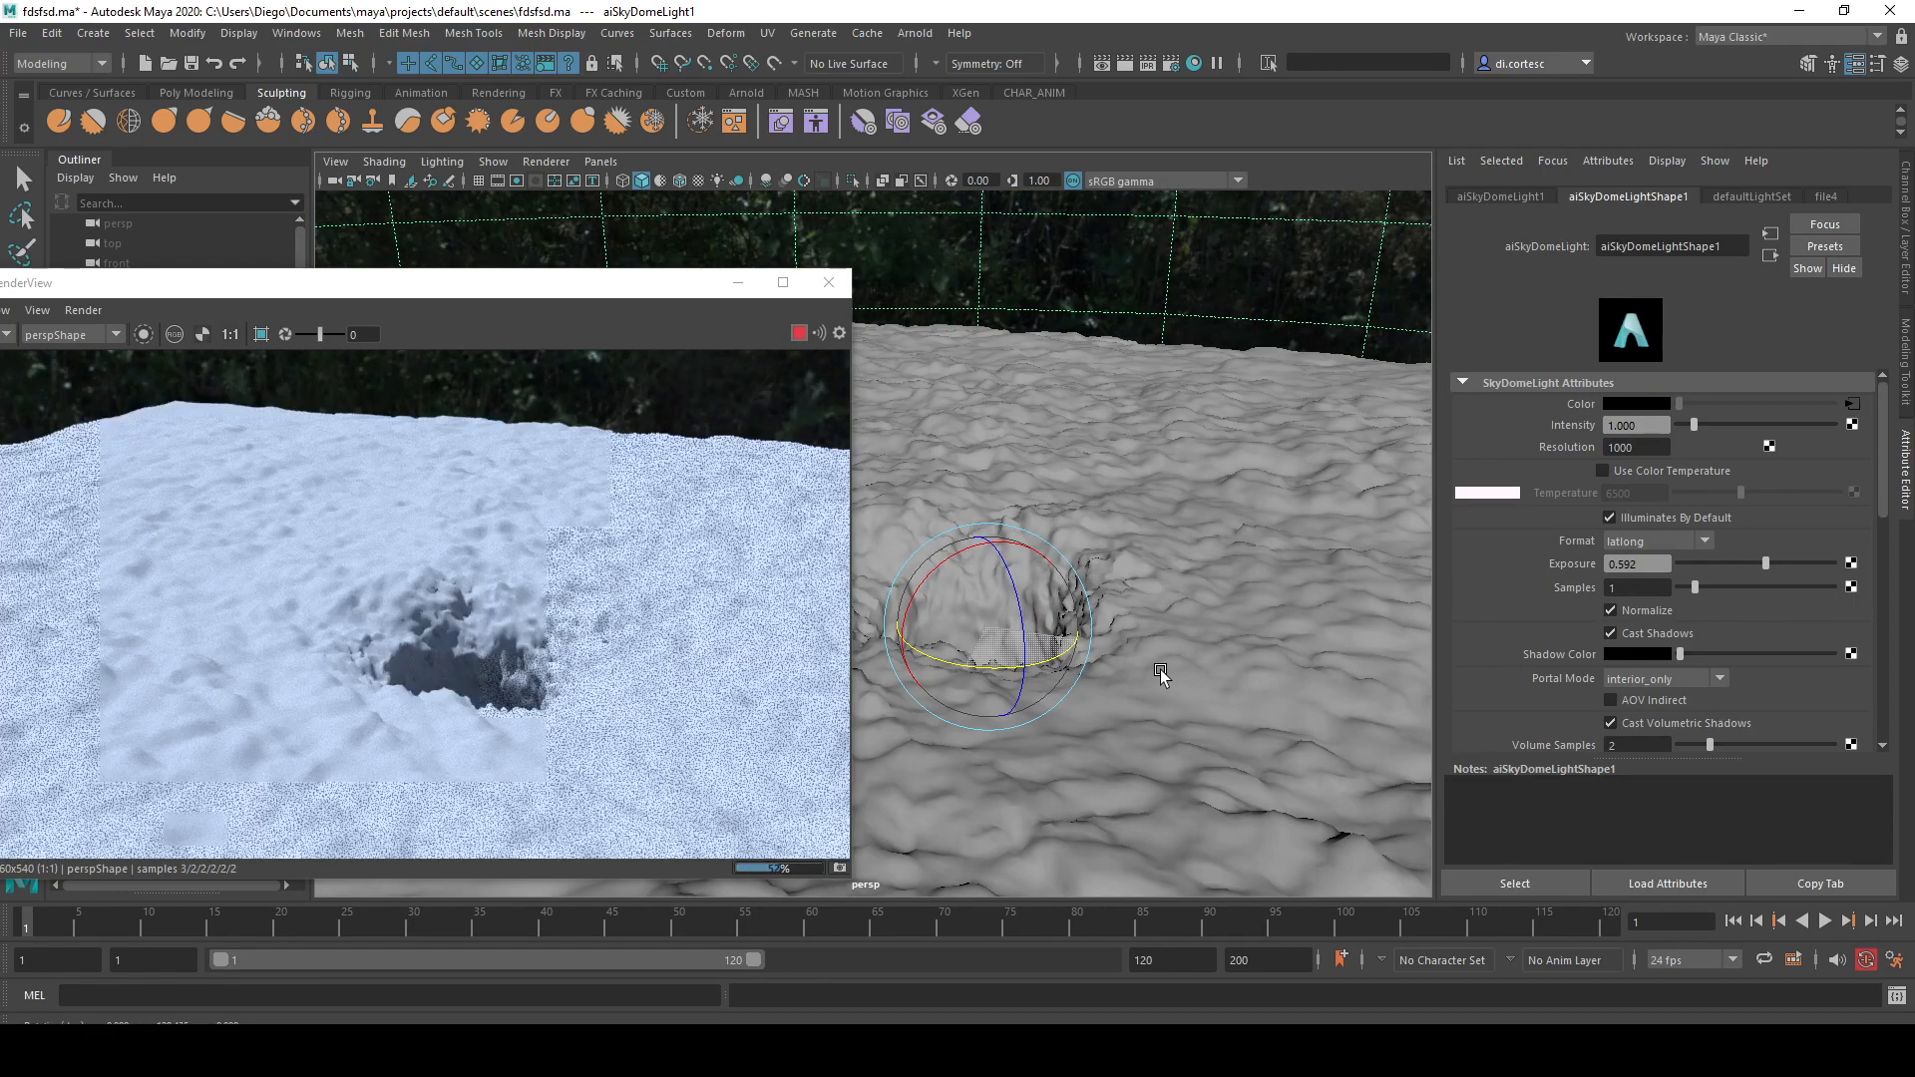
- From inside the crater, rotate the skydome light around its vertical axis to redirect the moonlight across the inner walls
alt+drag(1289, 564, 1254, 618)
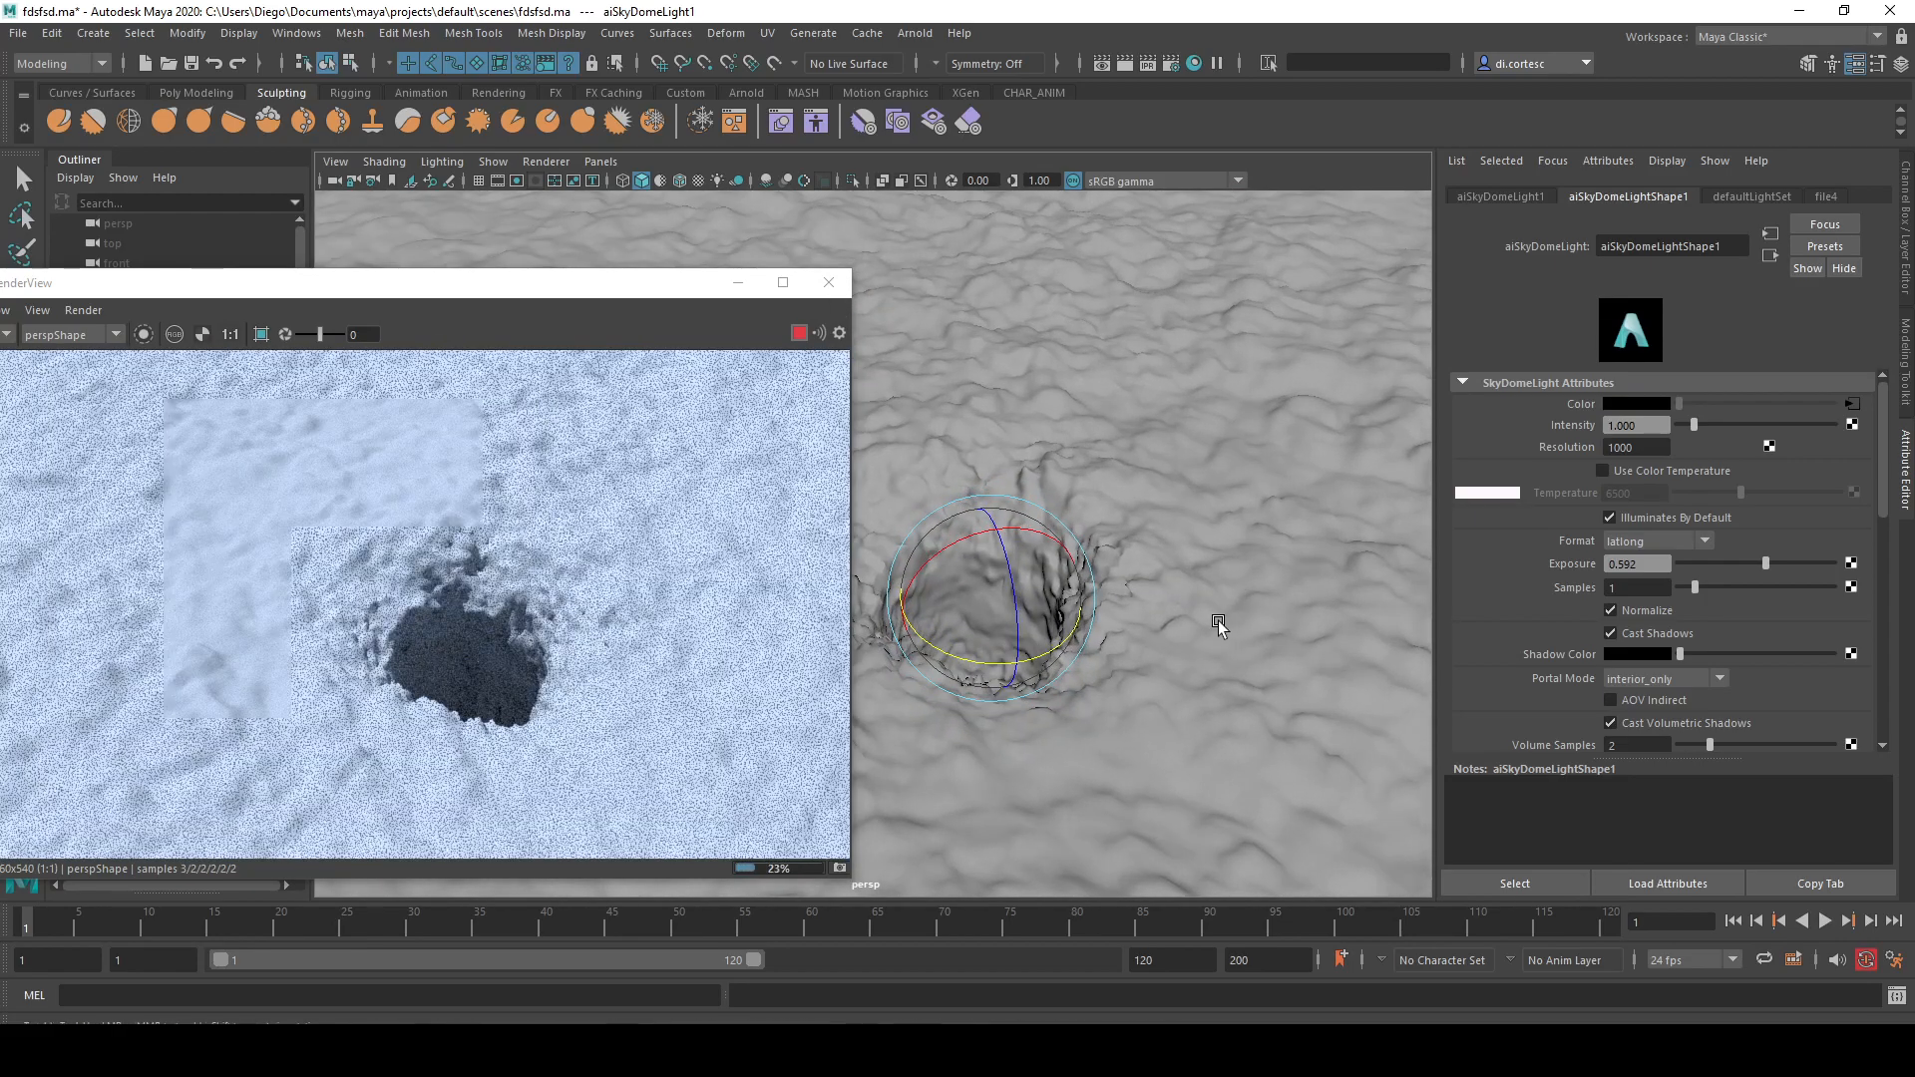
scroll(1219, 618, up, 5)
alt+drag(1090, 617, 1159, 496)
alt+drag(1230, 387, 1175, 409)
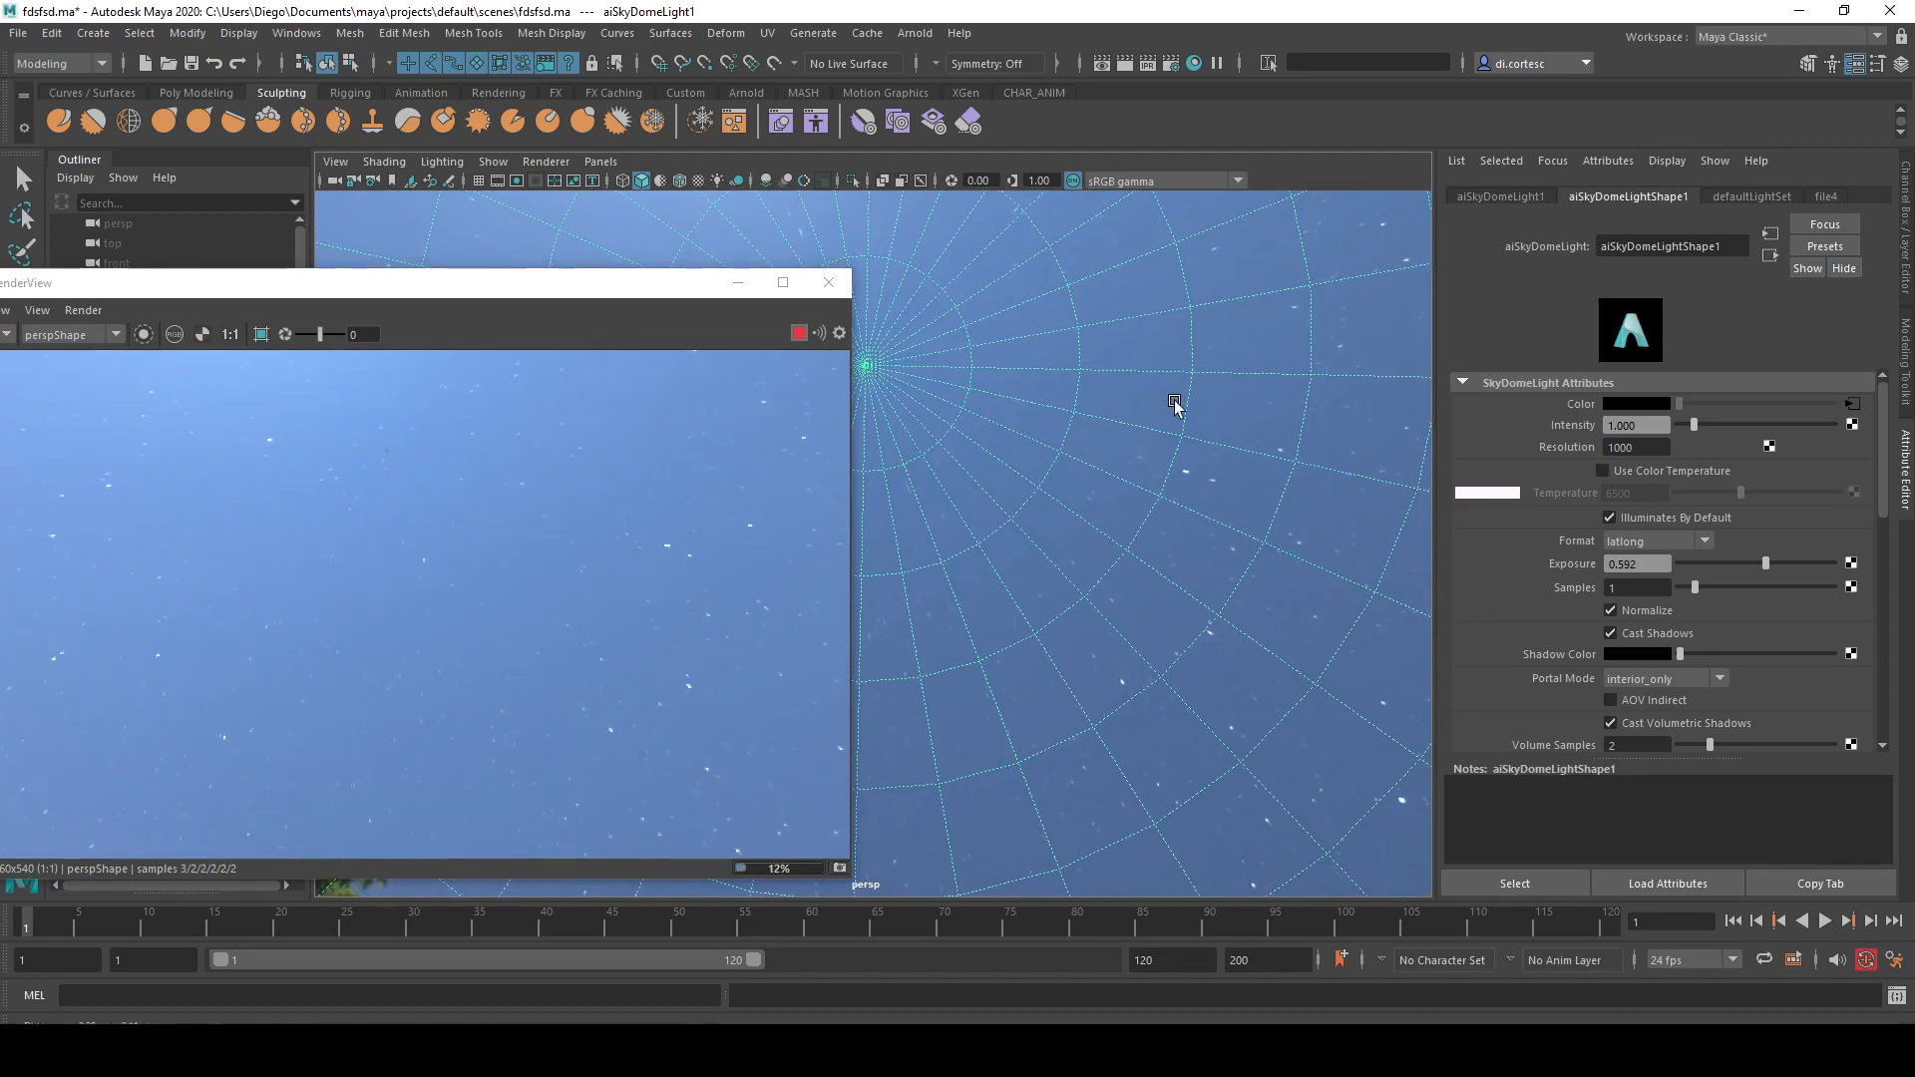
alt+drag(1227, 294, 1017, 521)
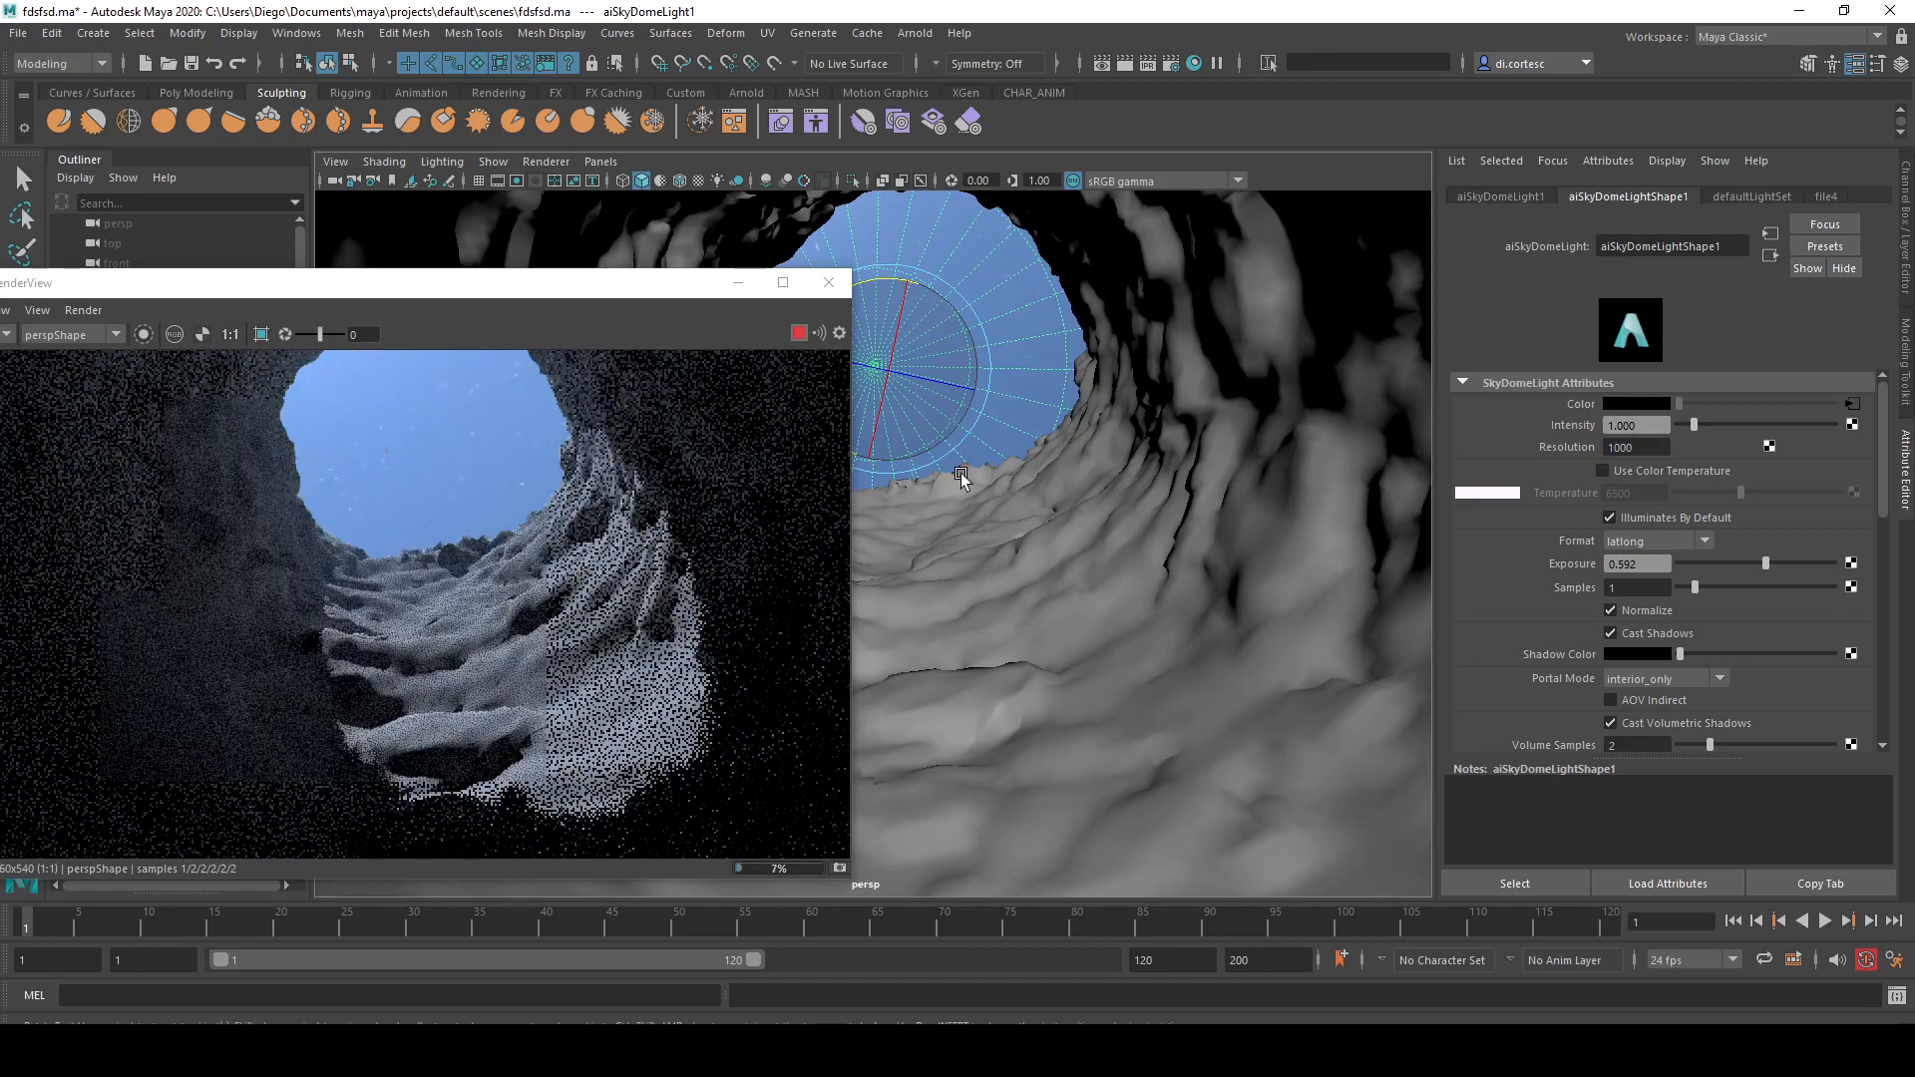
mouse_move(890, 286)
mouse_down()
mouse_move(962, 294)
mouse_move(1013, 346)
mouse_up()
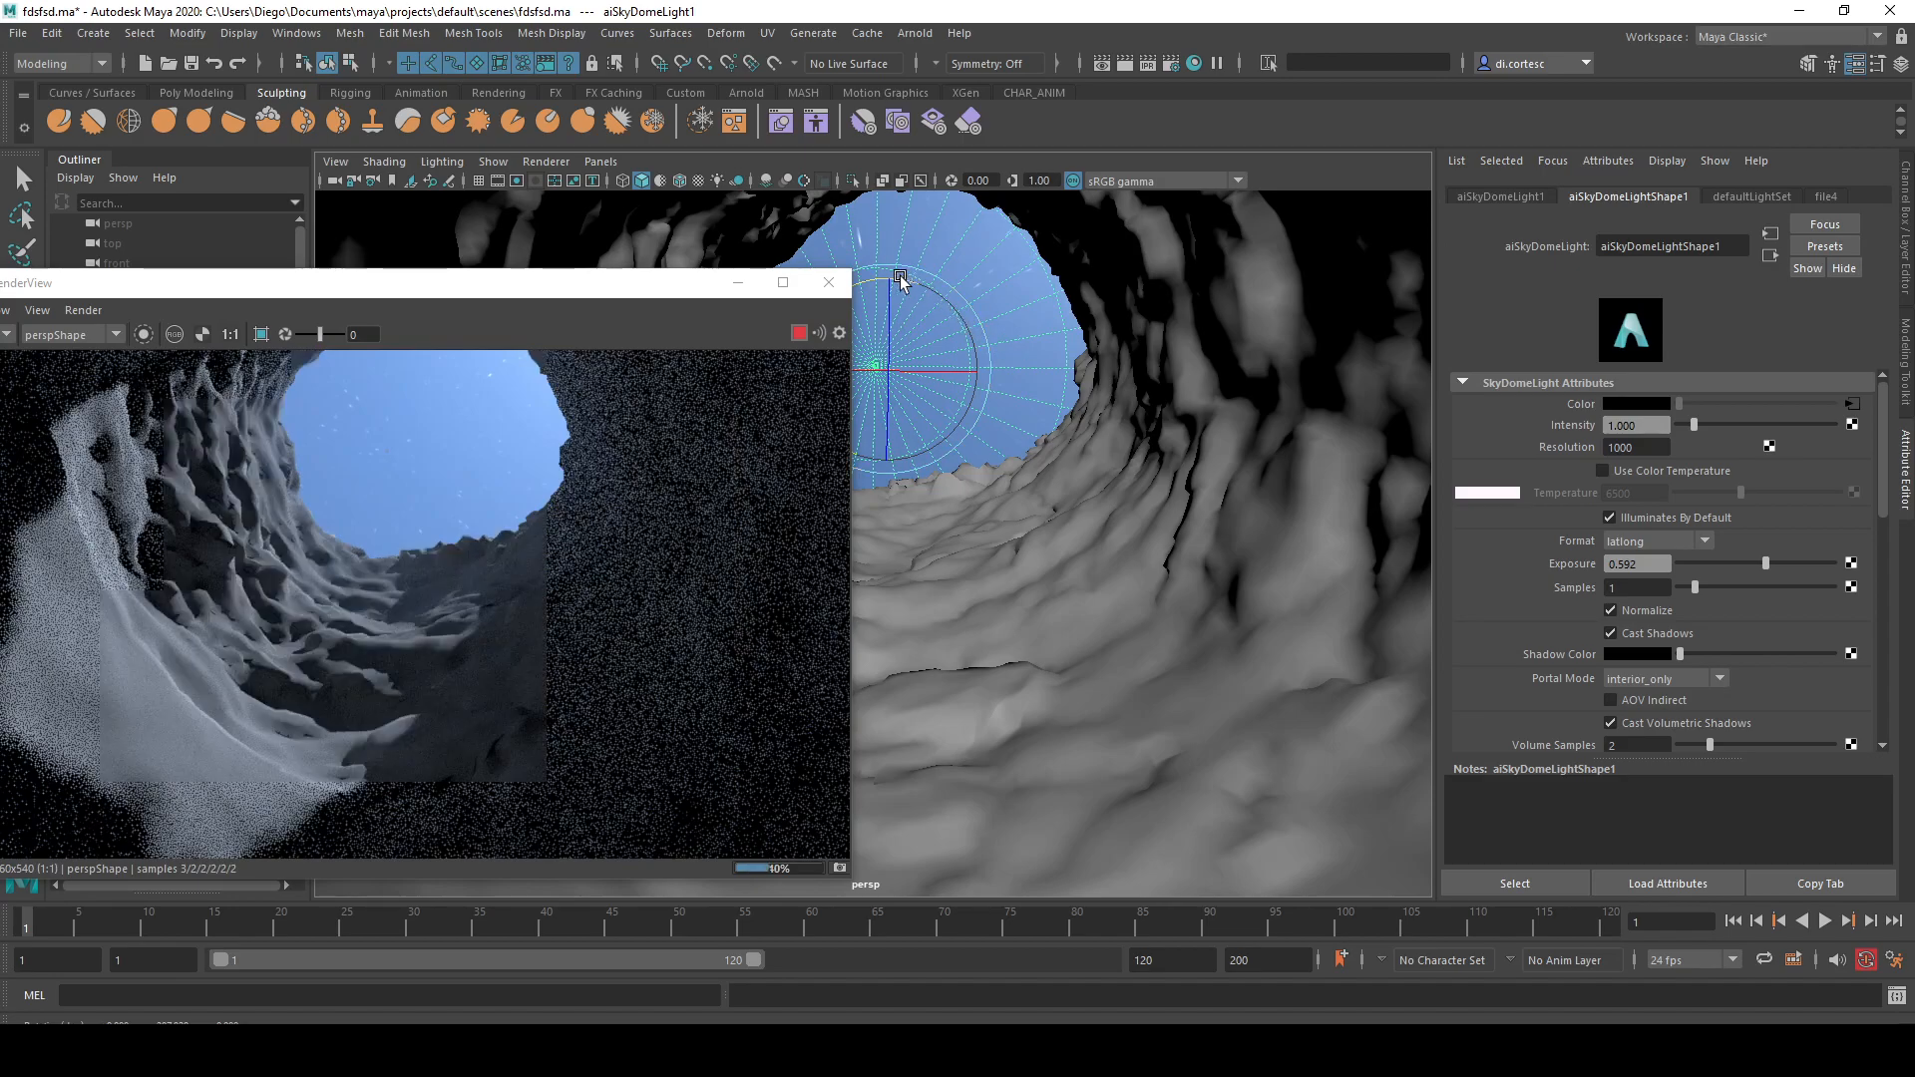
drag(851, 282, 788, 378)
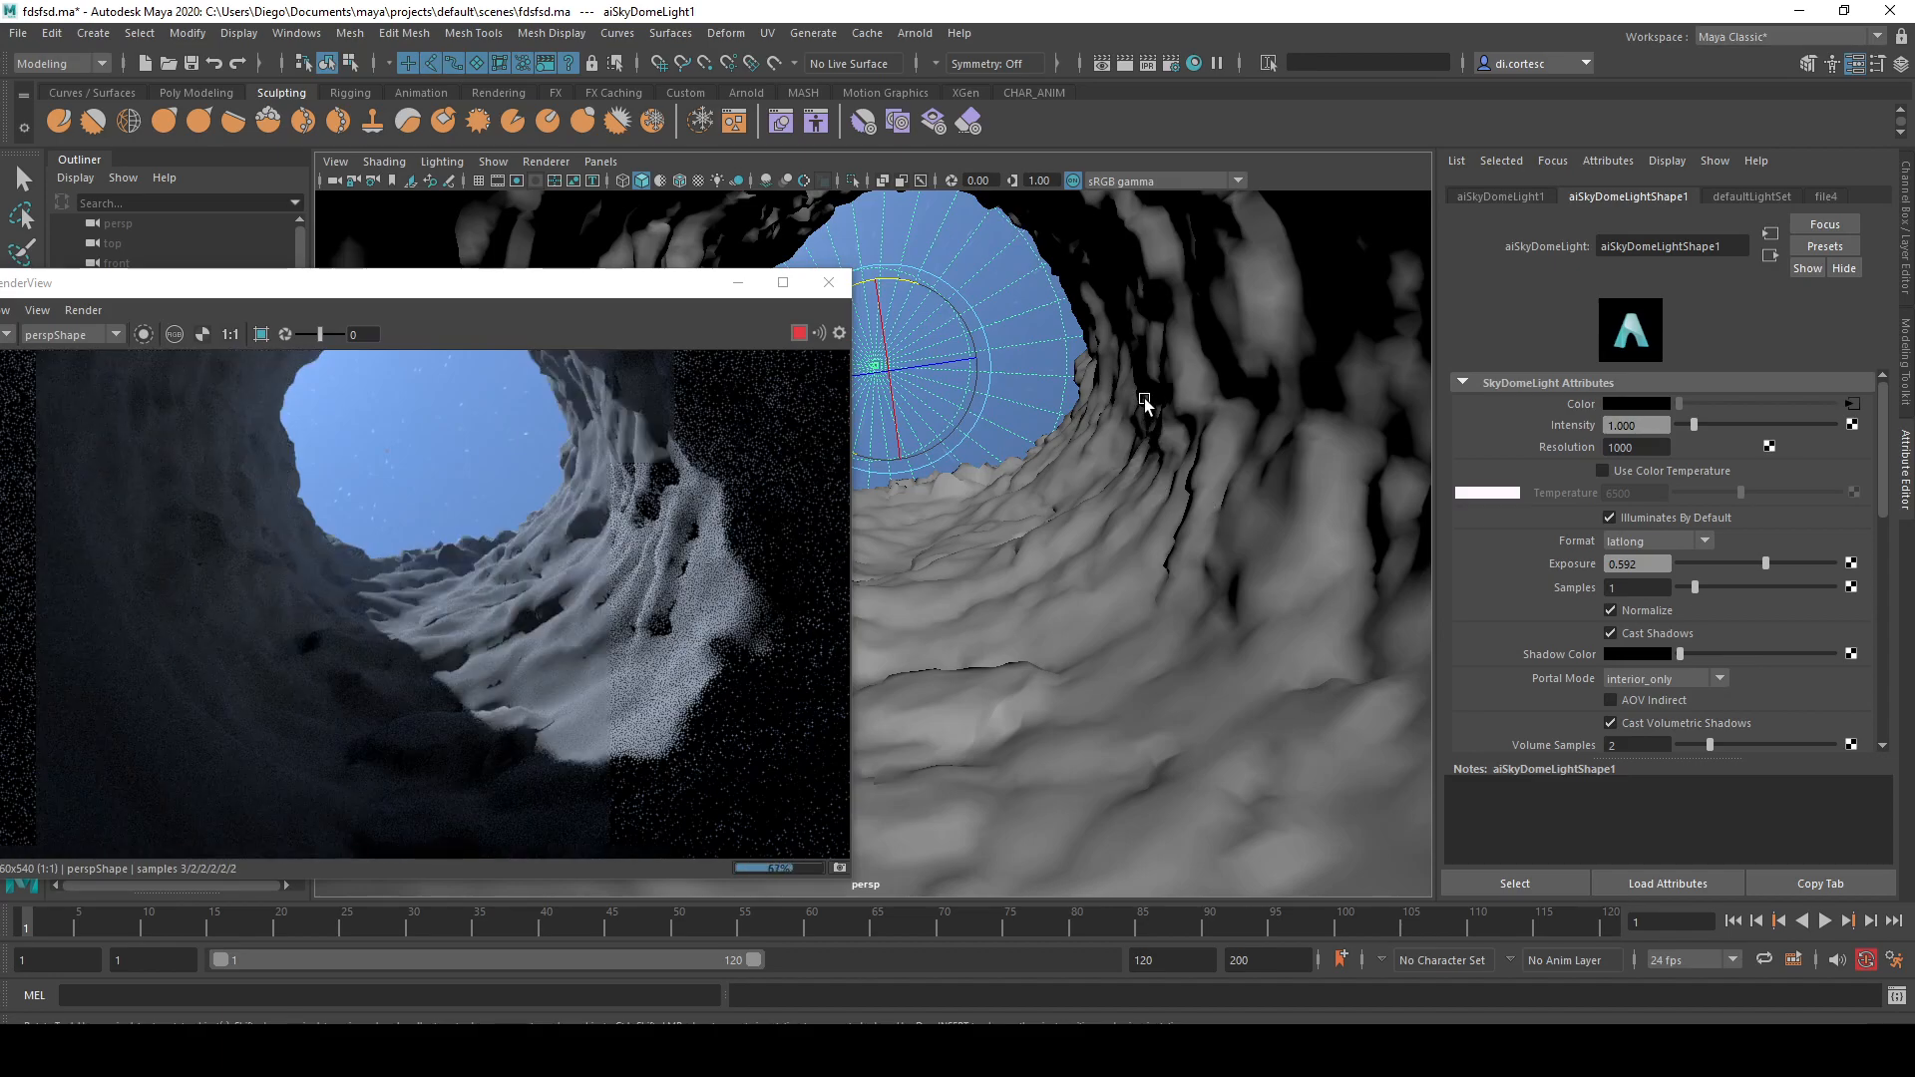
alt+drag(1145, 398, 1073, 476)
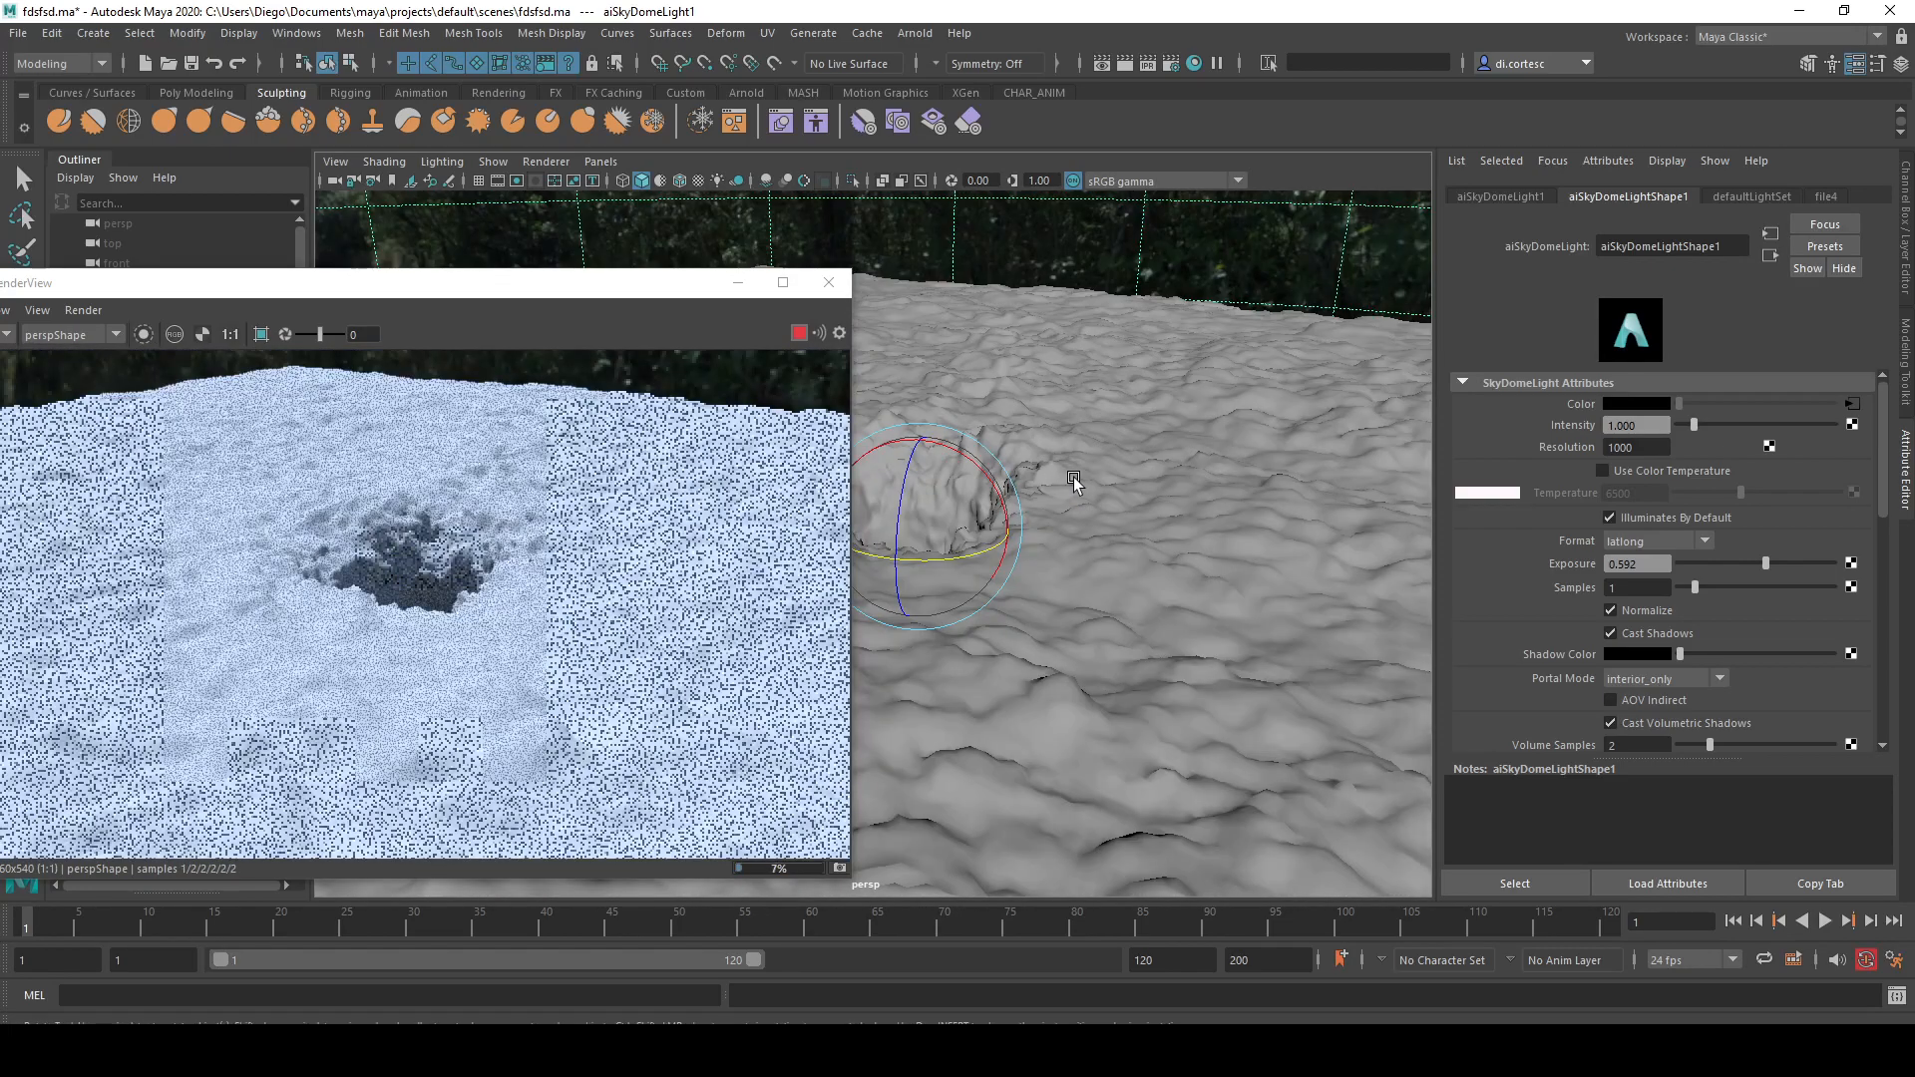